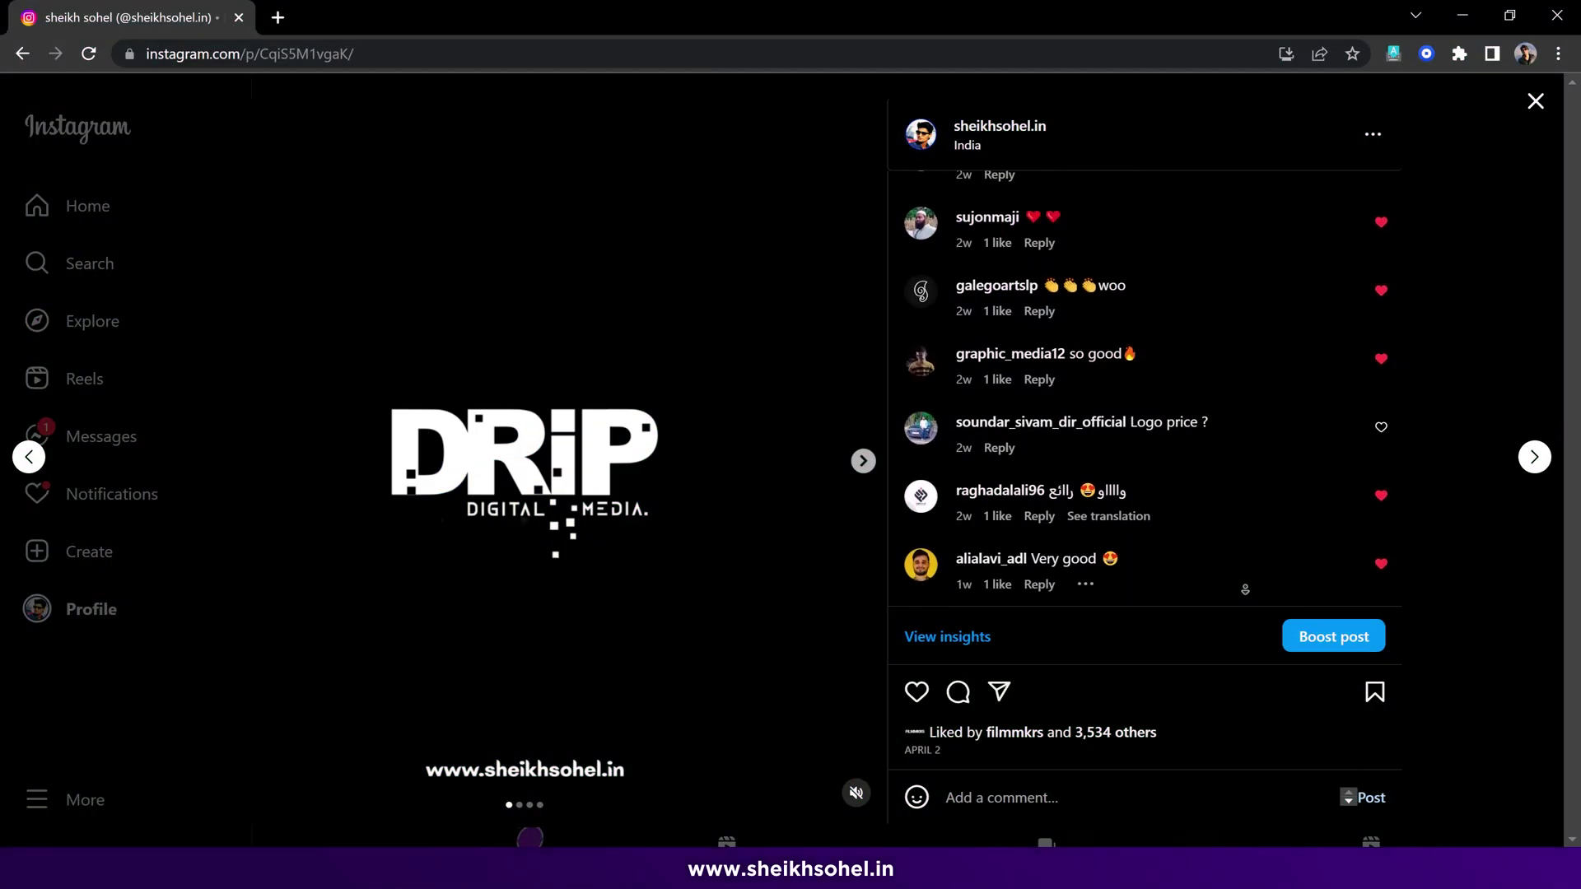
Step: Read through the viewer comments on the DRIP logo animation post, then close the post
{"action": "scroll", "coordinate": [1246, 589], "scroll_direction": "down", "scroll_amount": 1}
{"action": "scroll", "coordinate": [1245, 590], "scroll_direction": "down", "scroll_amount": 2}
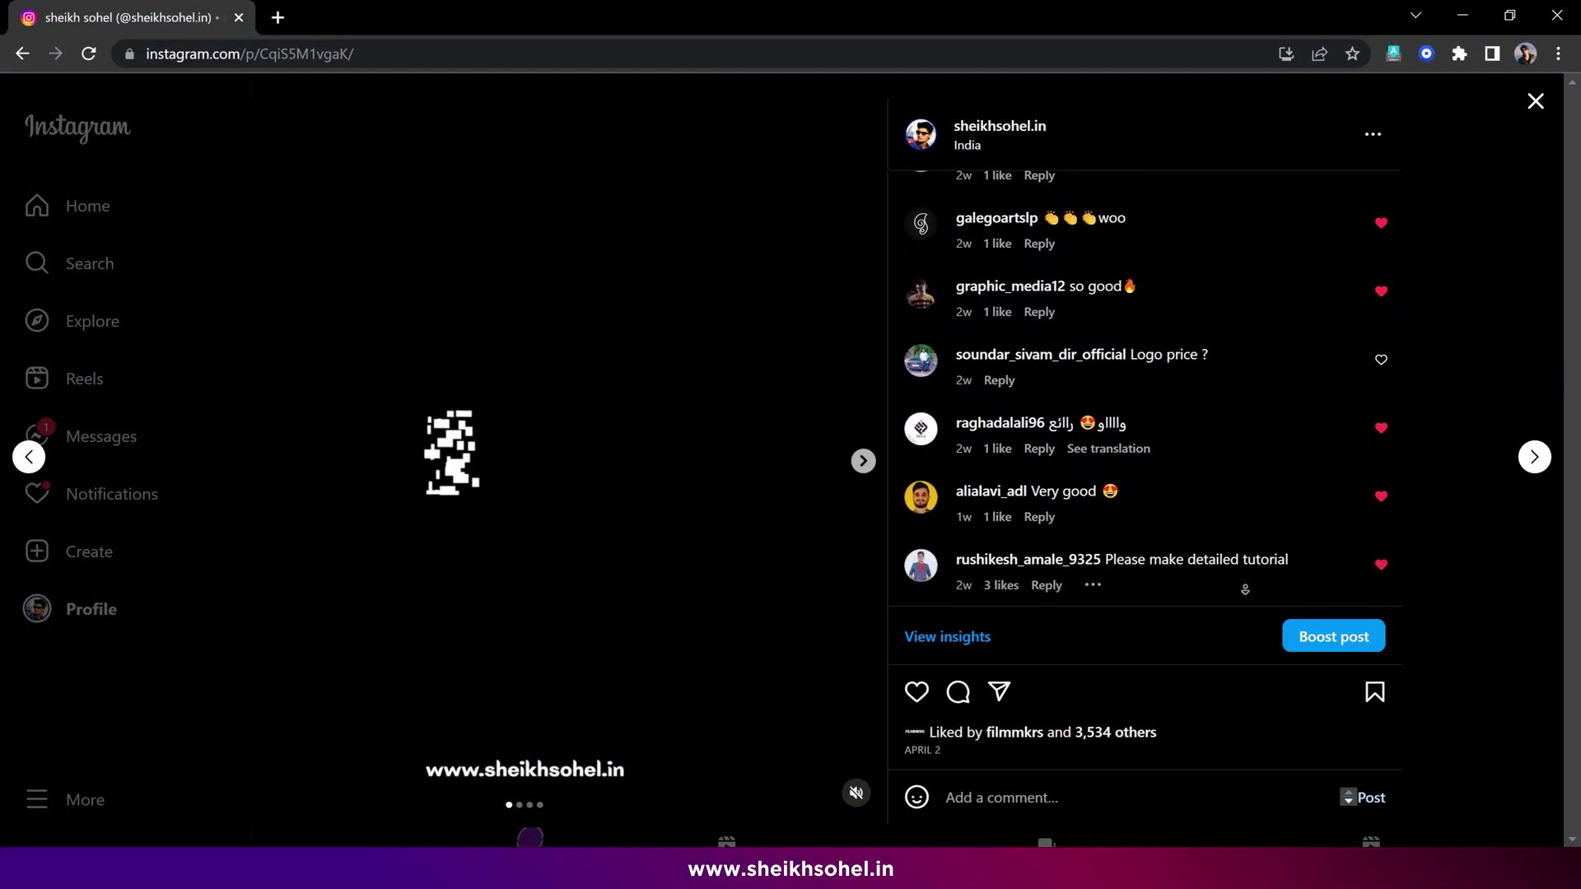
{"action": "scroll", "coordinate": [1245, 590], "scroll_direction": "down", "scroll_amount": 2}
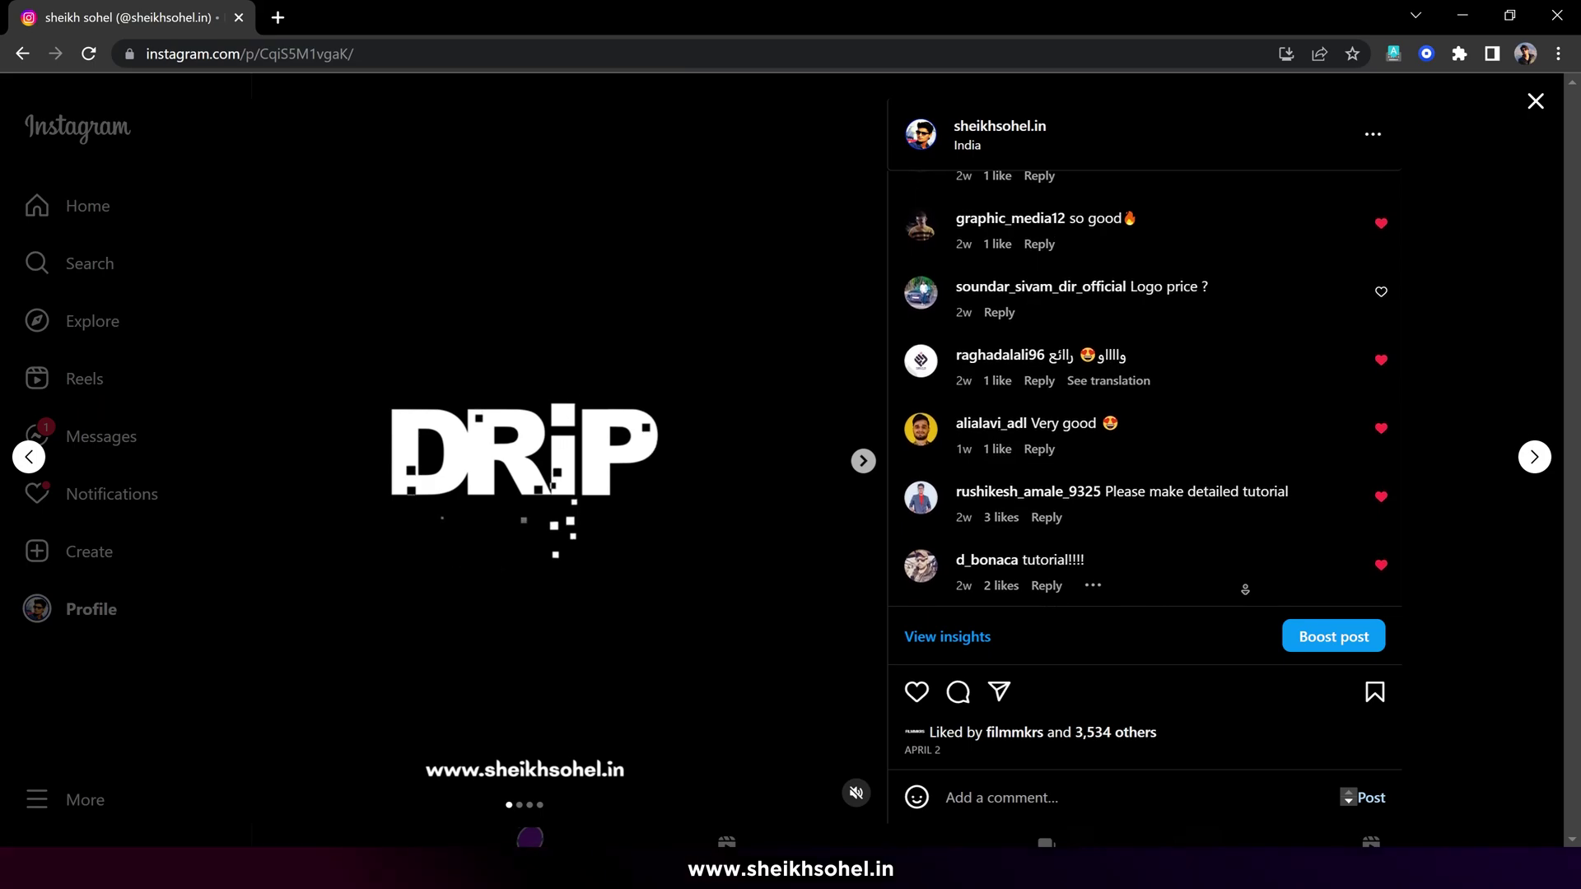
{"action": "scroll", "coordinate": [1245, 590], "scroll_direction": "down", "scroll_amount": 2}
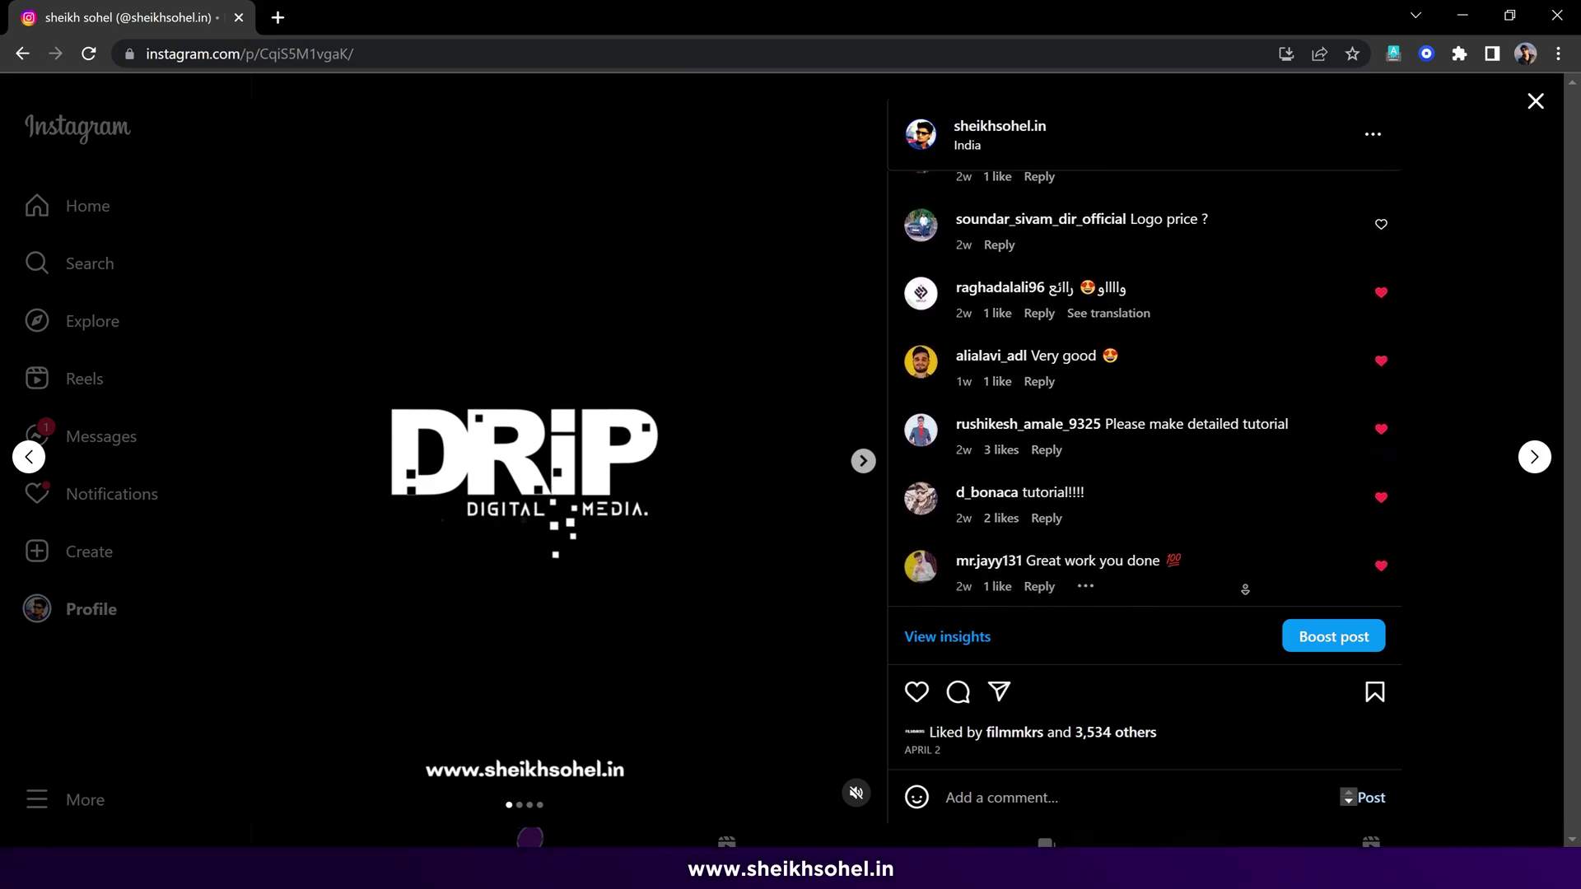
{"action": "scroll", "coordinate": [1245, 590], "scroll_direction": "down", "scroll_amount": 2}
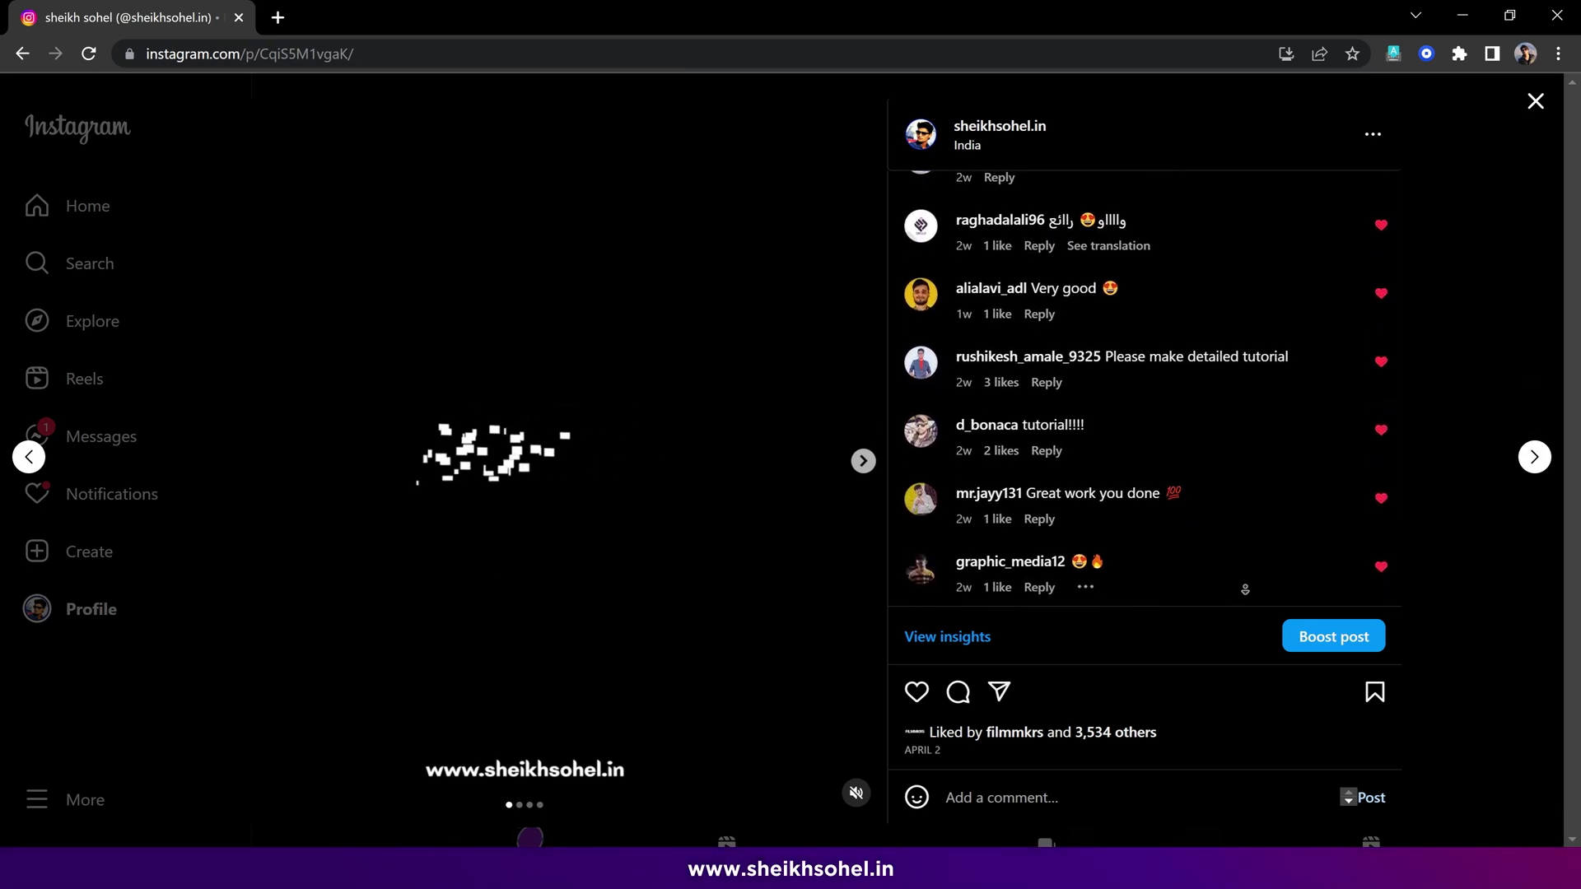
{"action": "scroll", "coordinate": [1245, 590], "scroll_direction": "down", "scroll_amount": 1}
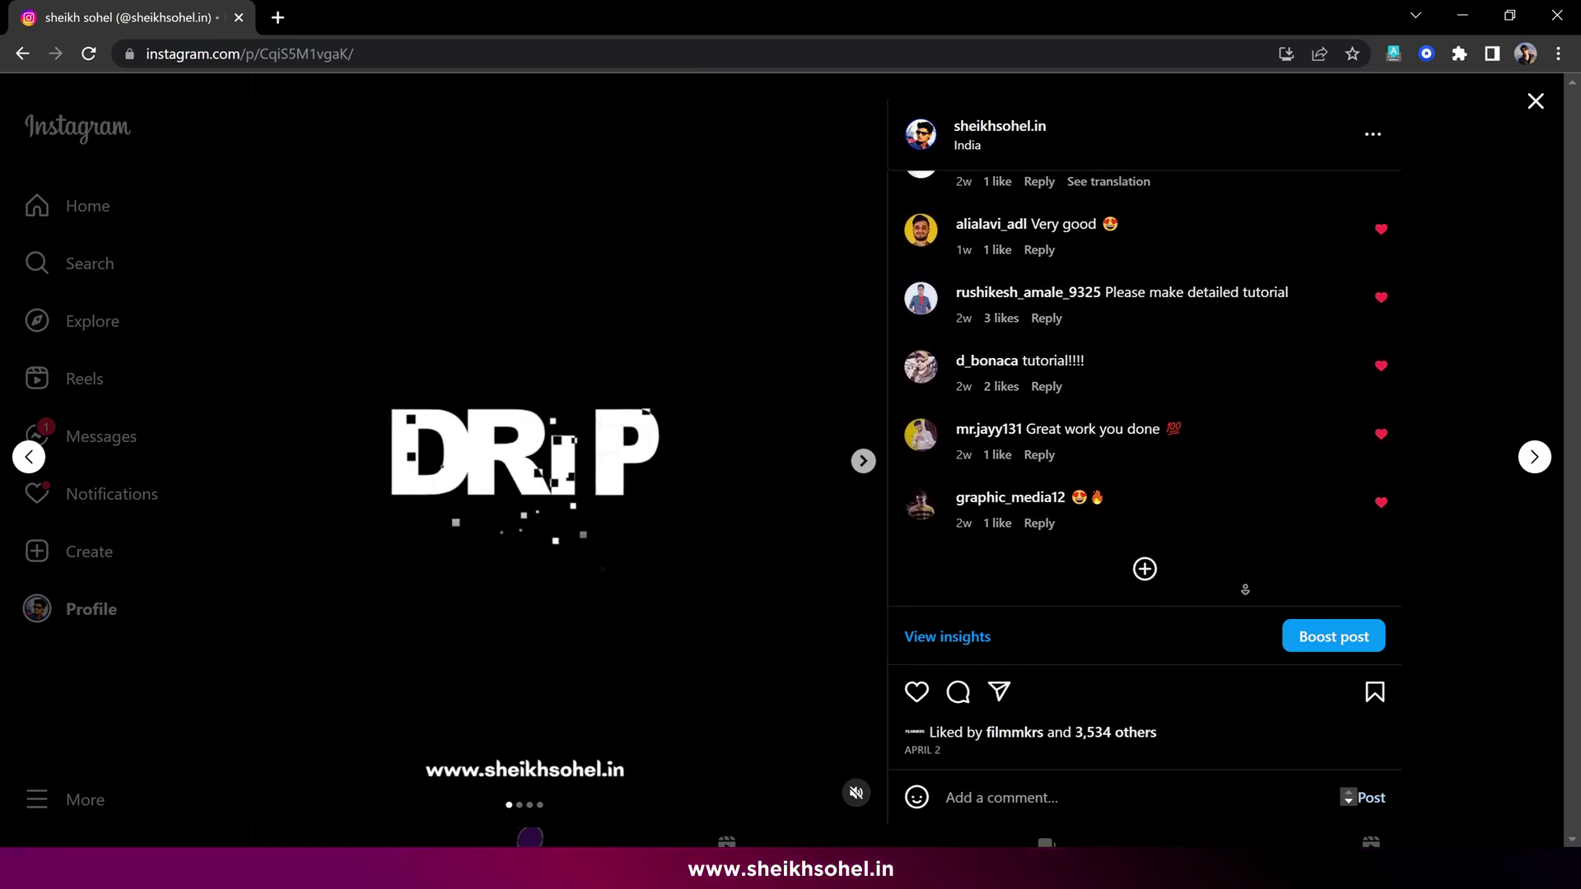
{"action": "scroll", "coordinate": [1245, 590], "scroll_direction": "up", "scroll_amount": 6}
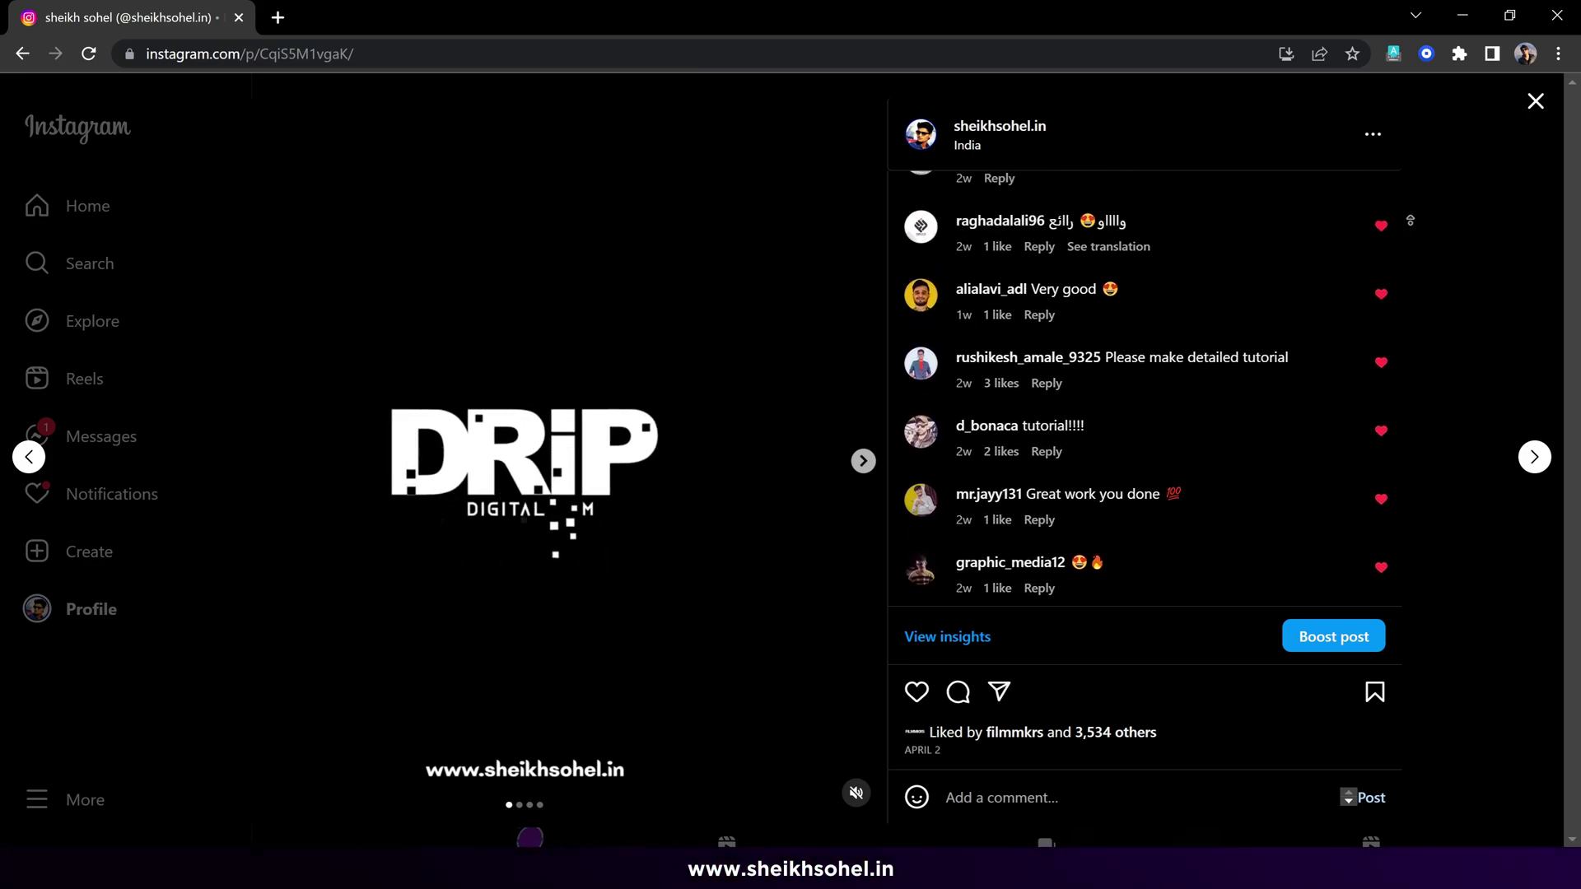
{"action": "left_click", "coordinate": [1535, 100]}
{"action": "scroll", "coordinate": [765, 385], "scroll_direction": "up", "scroll_amount": 5}
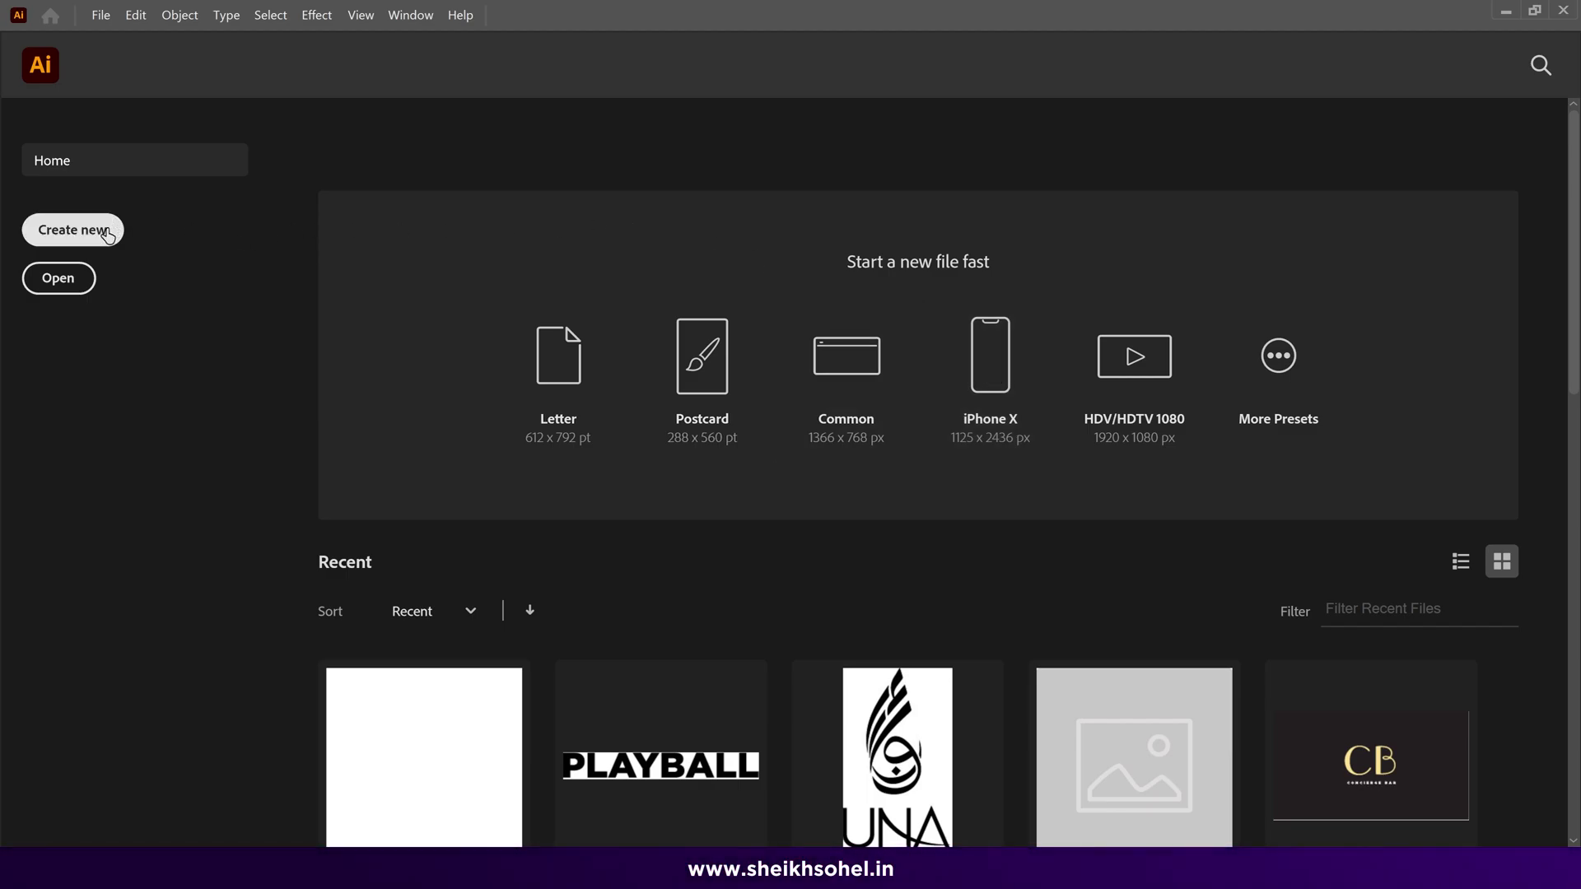
Step: In Adobe Illustrator, create a 1920 x 1080 px RGB document named ANGEL
{"action": "left_click", "coordinate": [73, 230]}
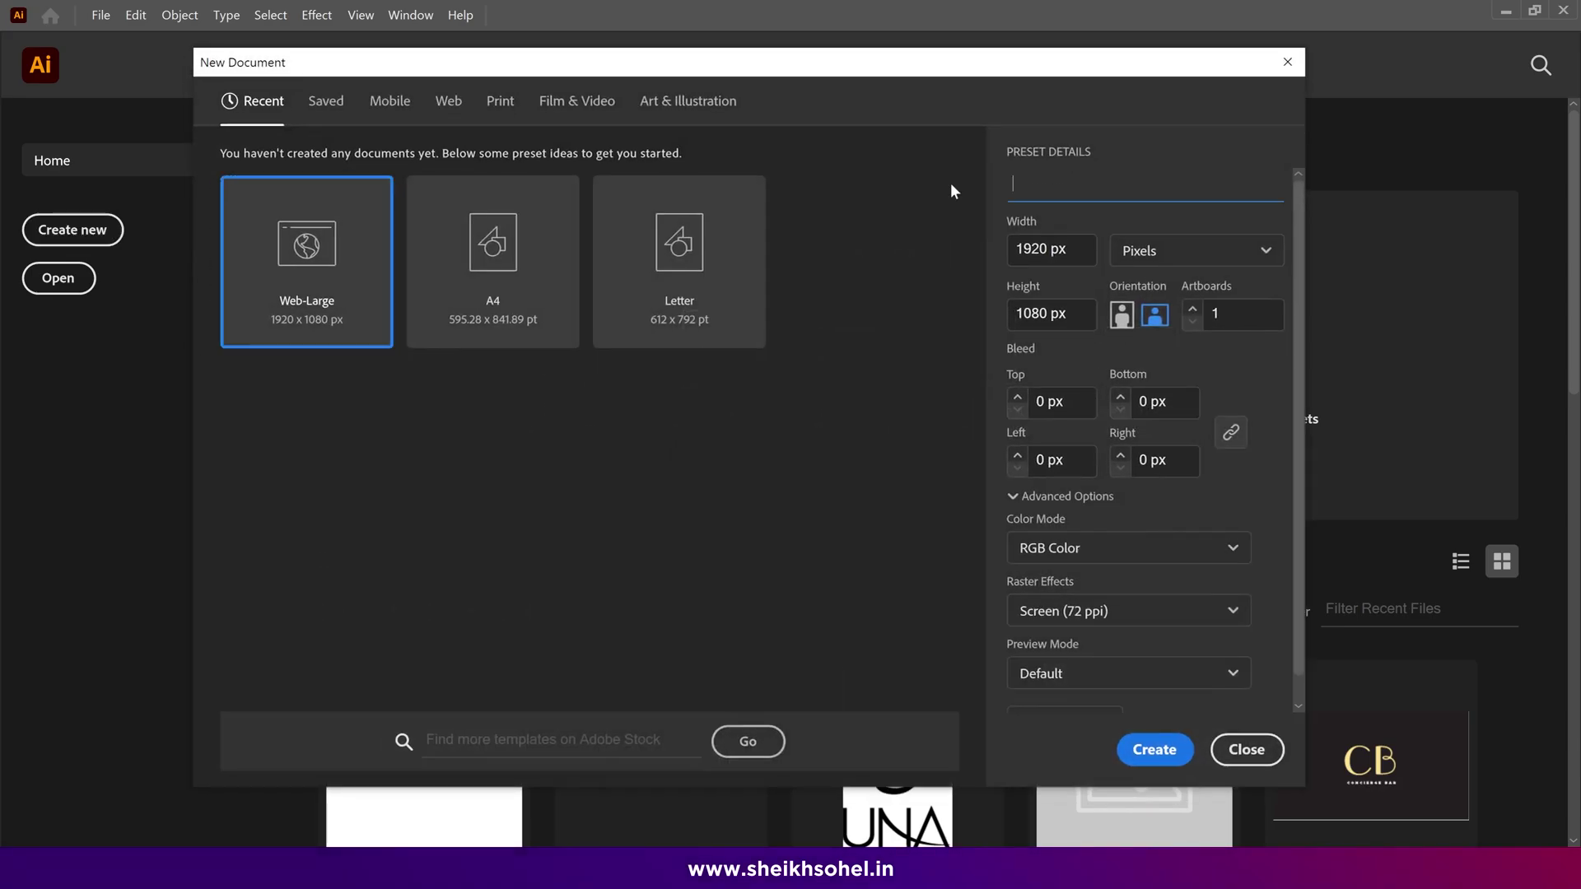
{"action": "type", "text": "ANGEL"}
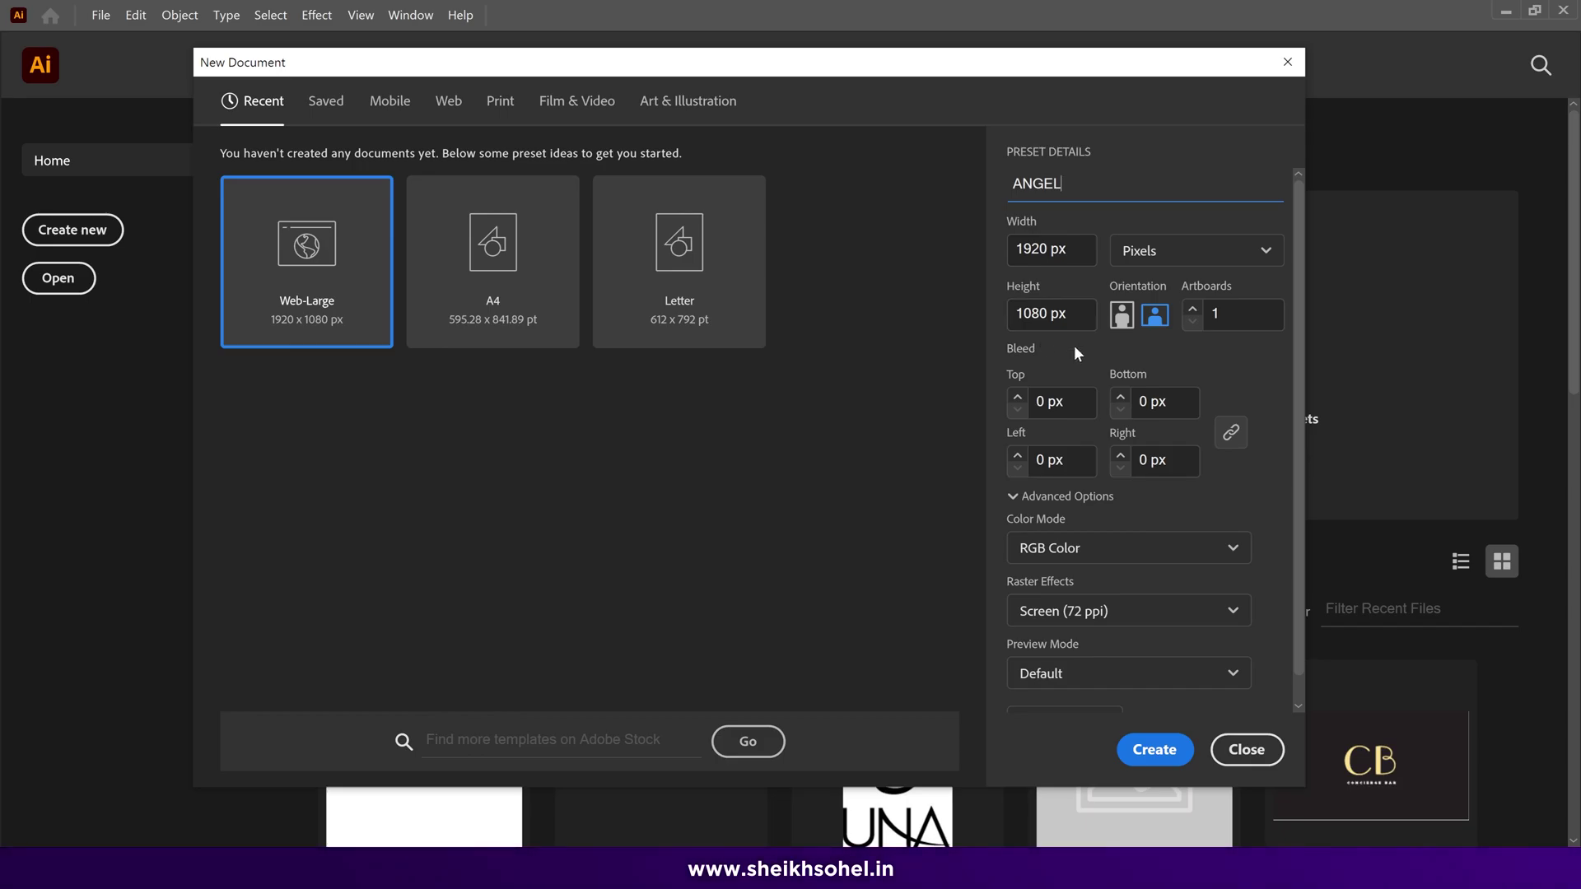
{"action": "left_click", "coordinate": [1156, 750]}
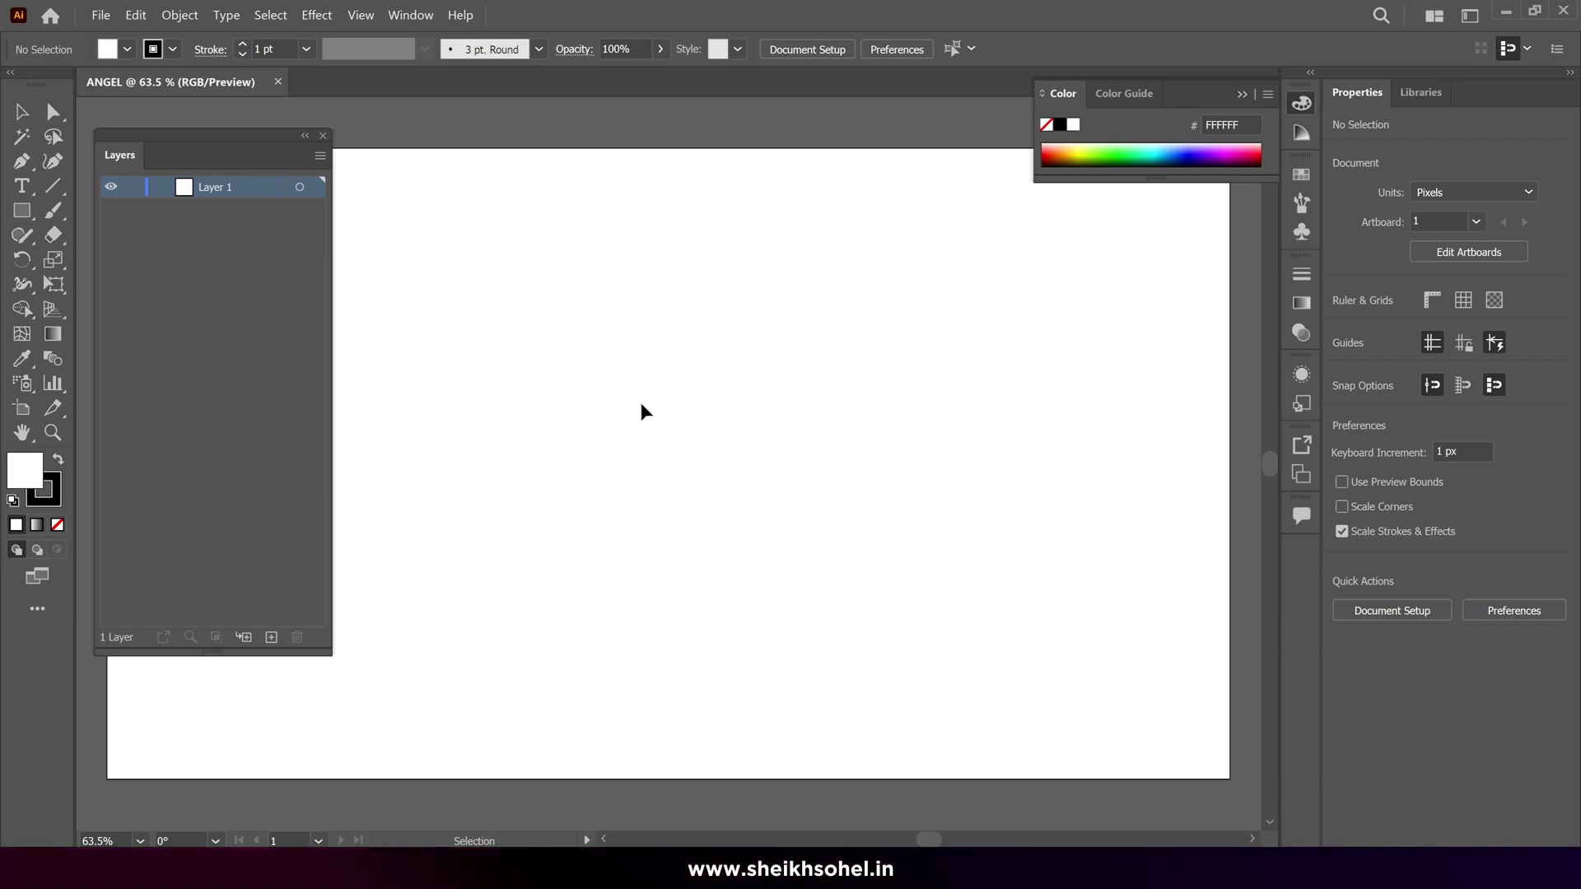
Step: Add the point text ANGEL near the middle of the artboard
{"action": "left_click", "coordinate": [23, 188]}
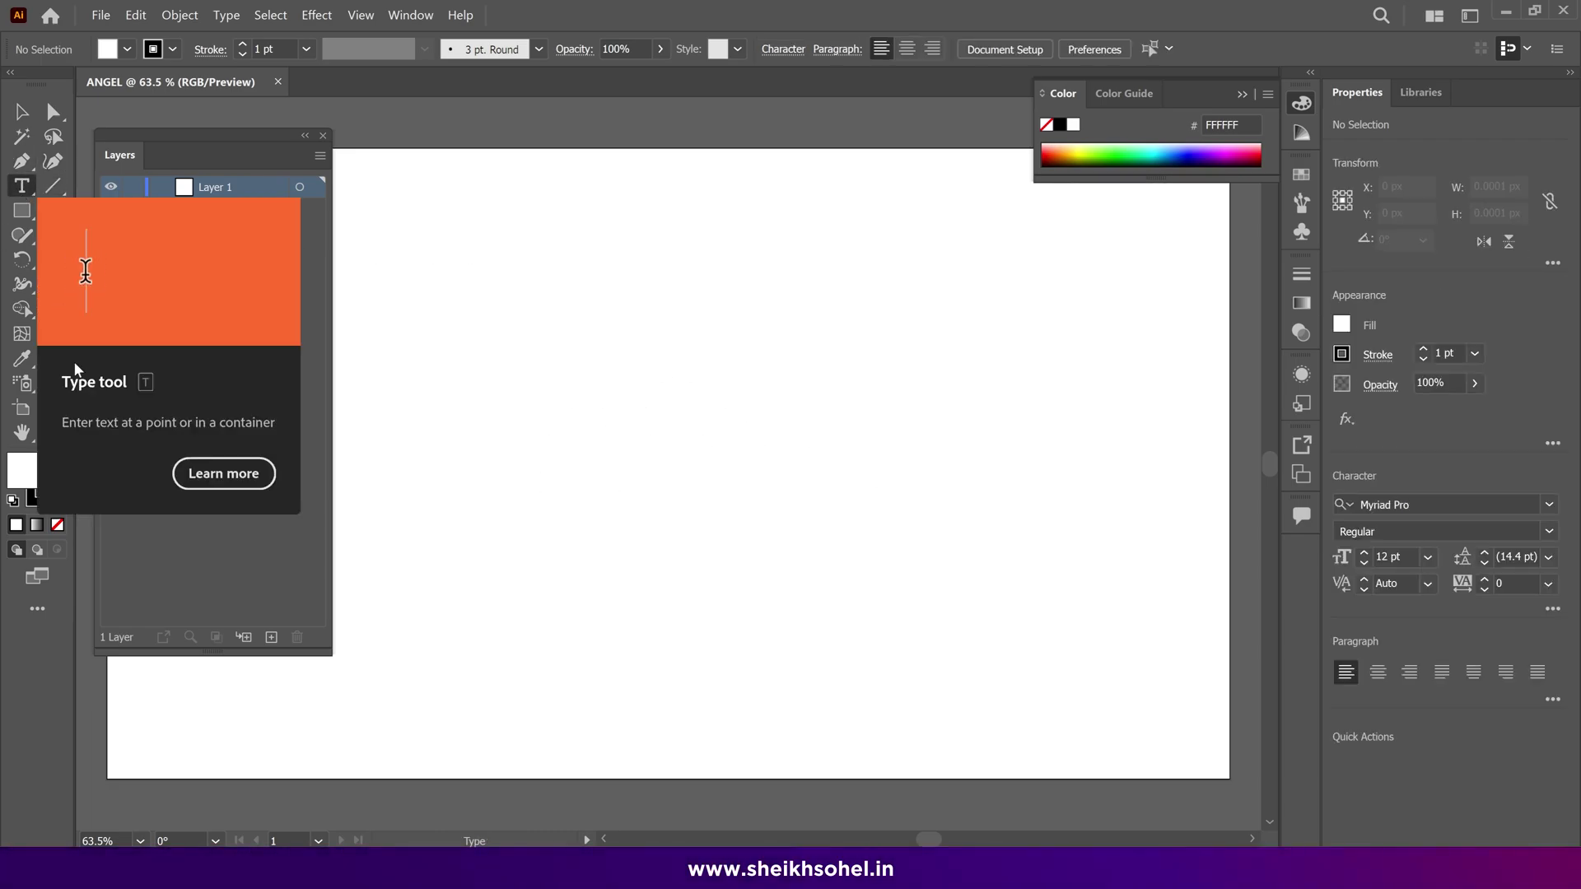
{"action": "left_click", "coordinate": [634, 408]}
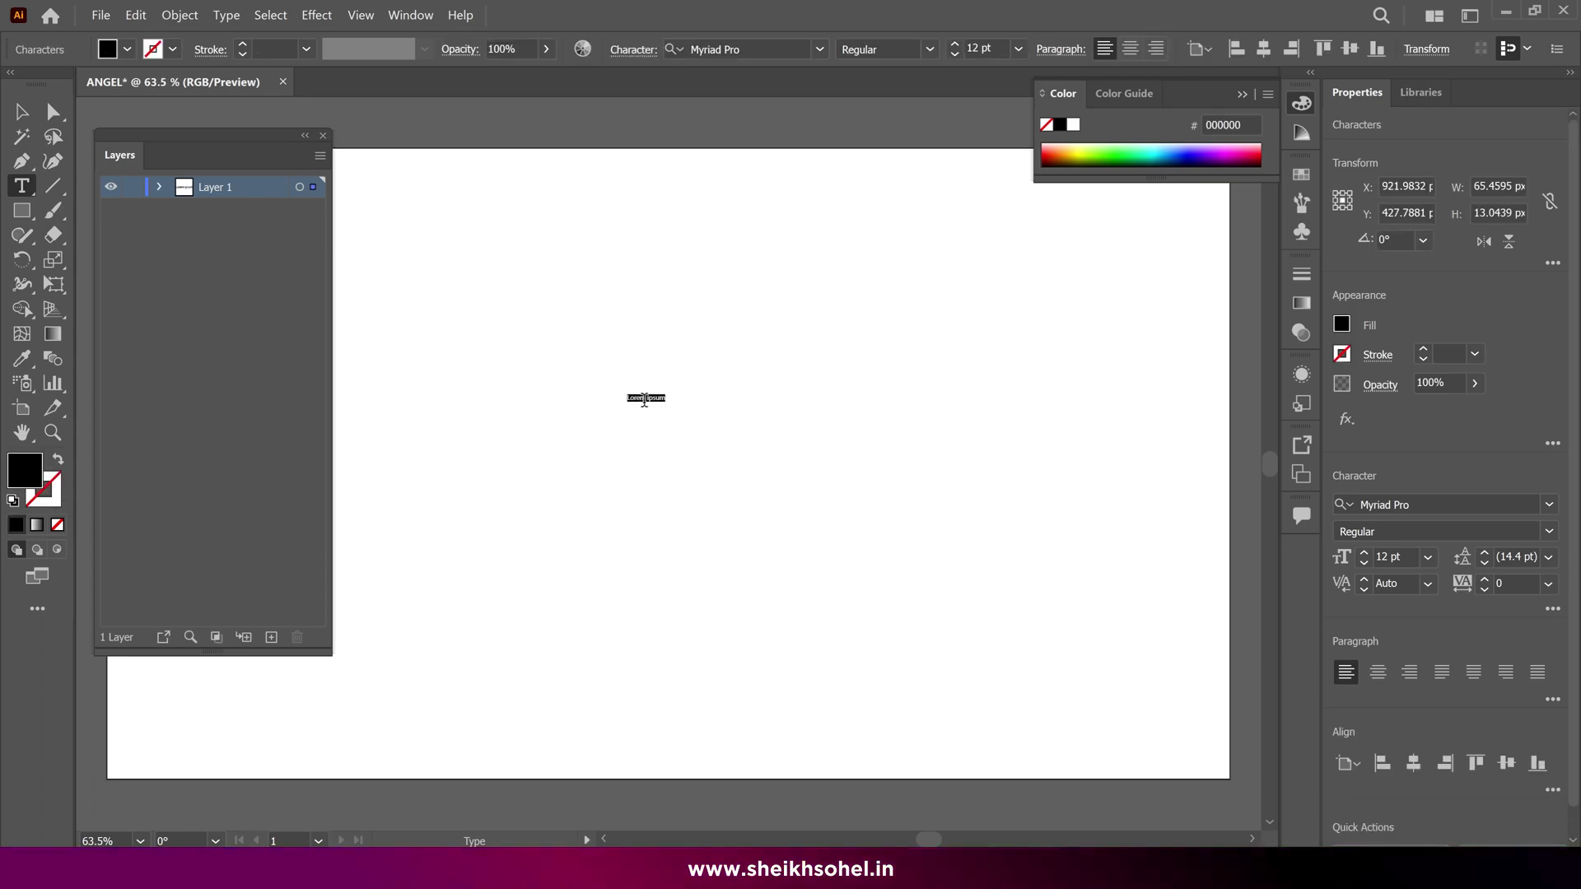
{"action": "type", "text": "ANGEL"}
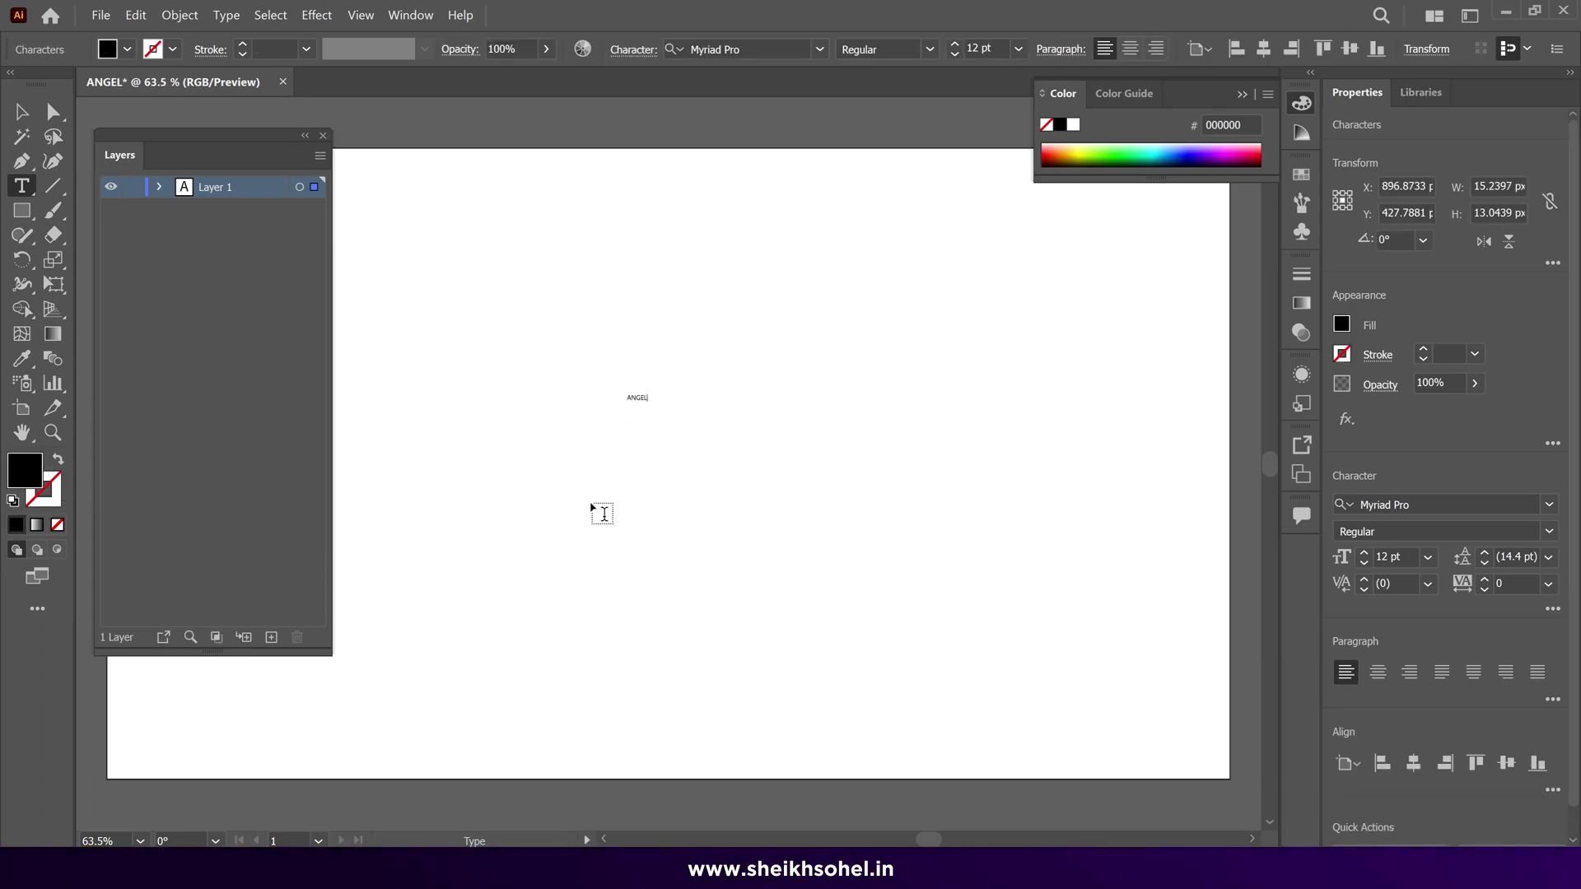
{"action": "key", "text": "Escape"}
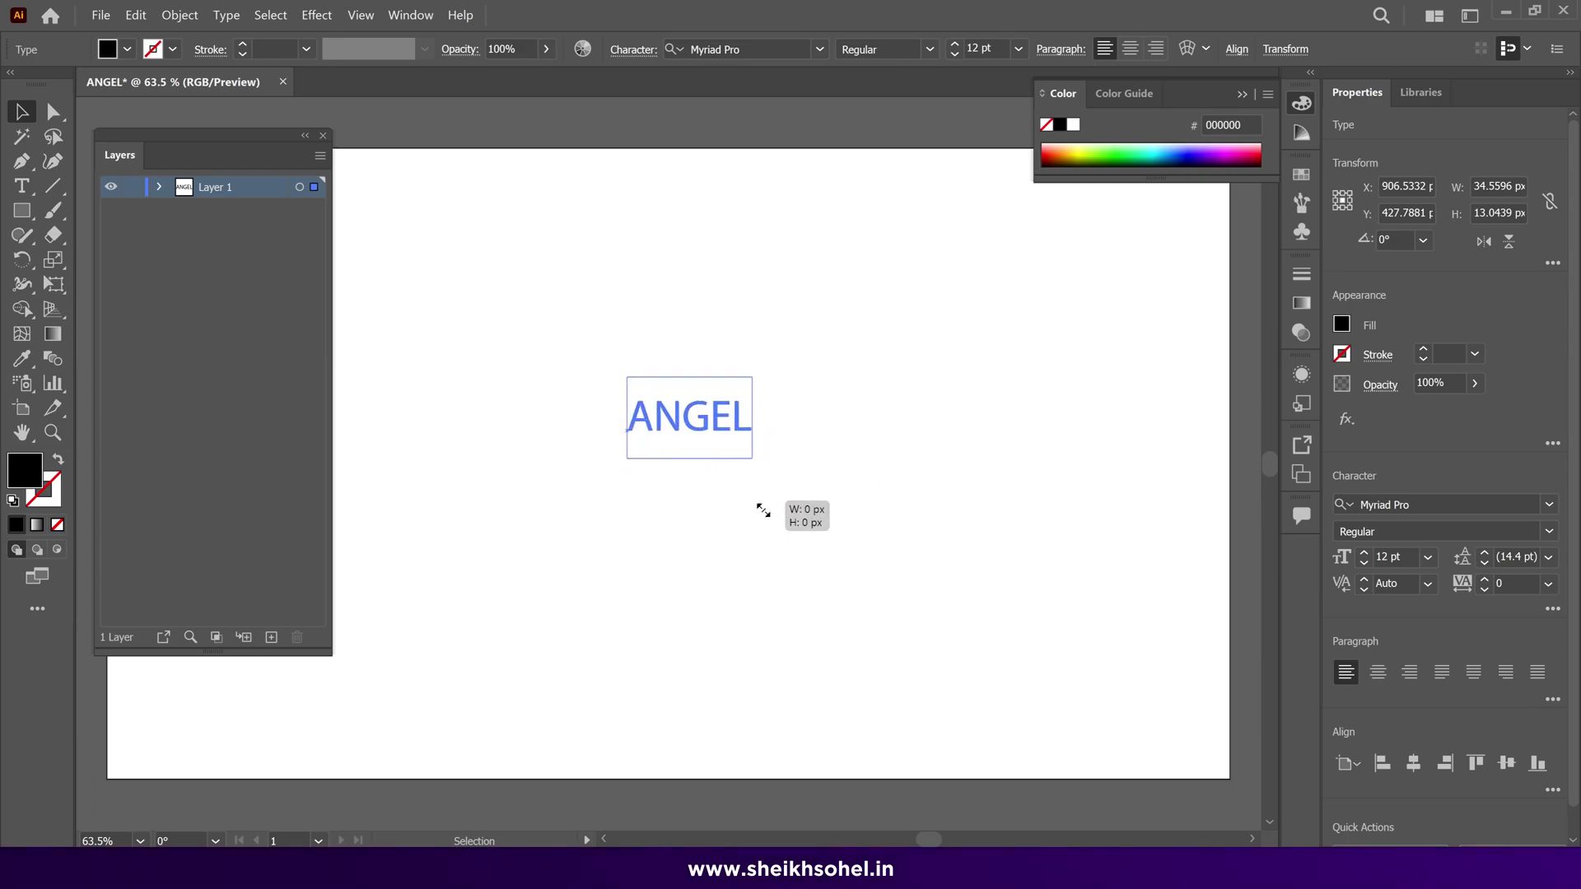
Step: Scale the ANGEL text up to about 433 px wide and centre it horizontally and vertically on the artboard
{"action": "left_click_drag", "start_coordinate": [764, 511], "coordinate": [884, 598]}
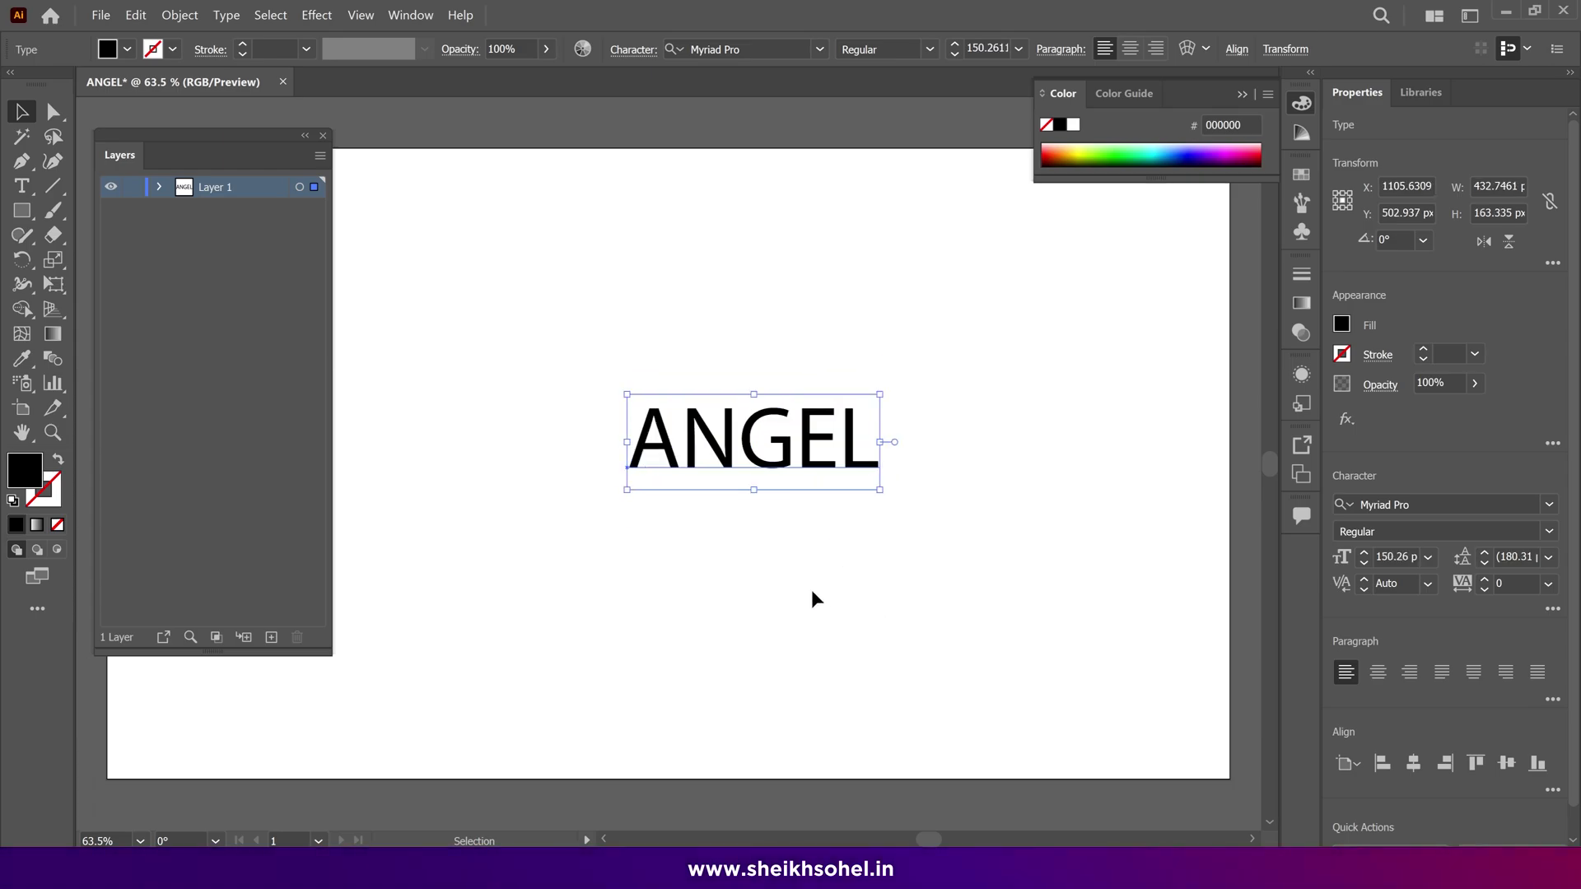
{"action": "left_click", "coordinate": [1413, 763]}
{"action": "left_click", "coordinate": [1507, 762]}
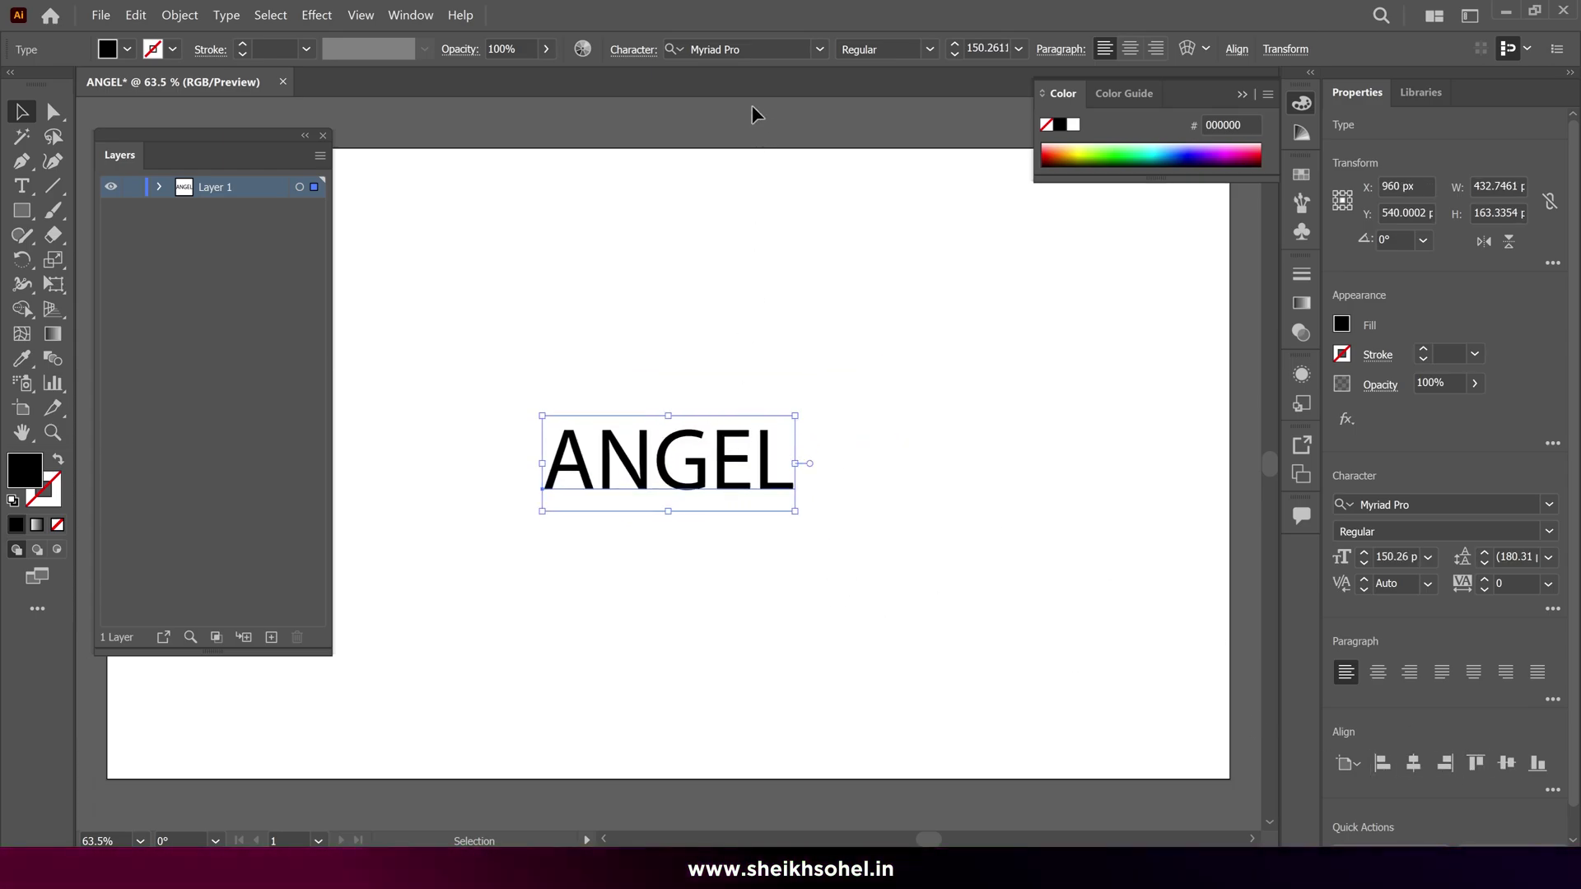
Step: Change the ANGEL text's font to Gotham Bold and centre it on the artboard again
{"action": "left_click", "coordinate": [824, 49]}
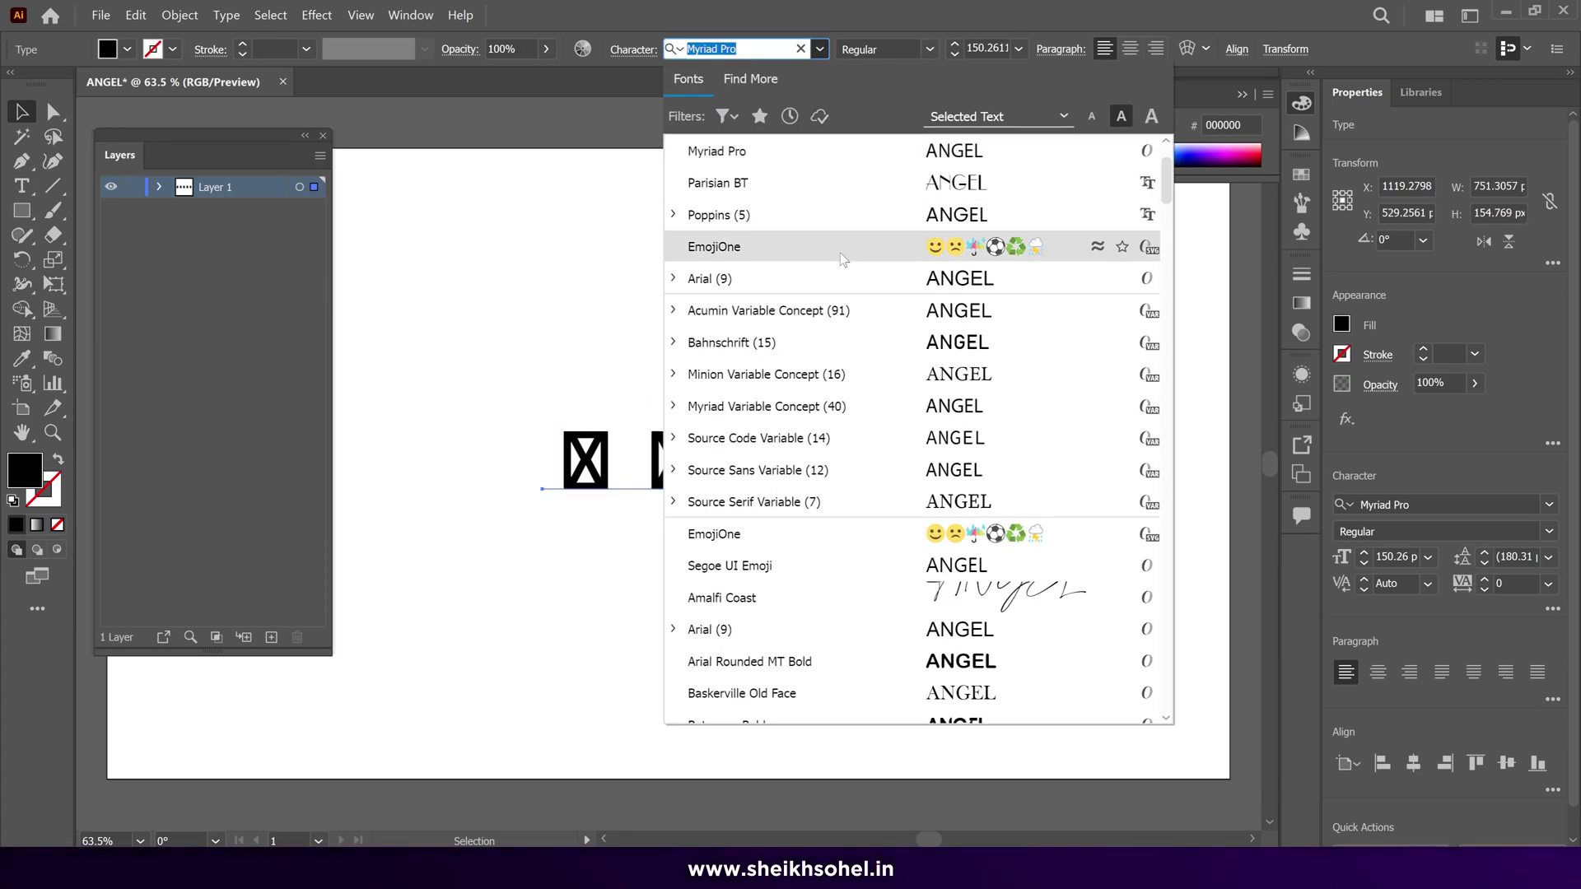
{"action": "type", "text": "G"}
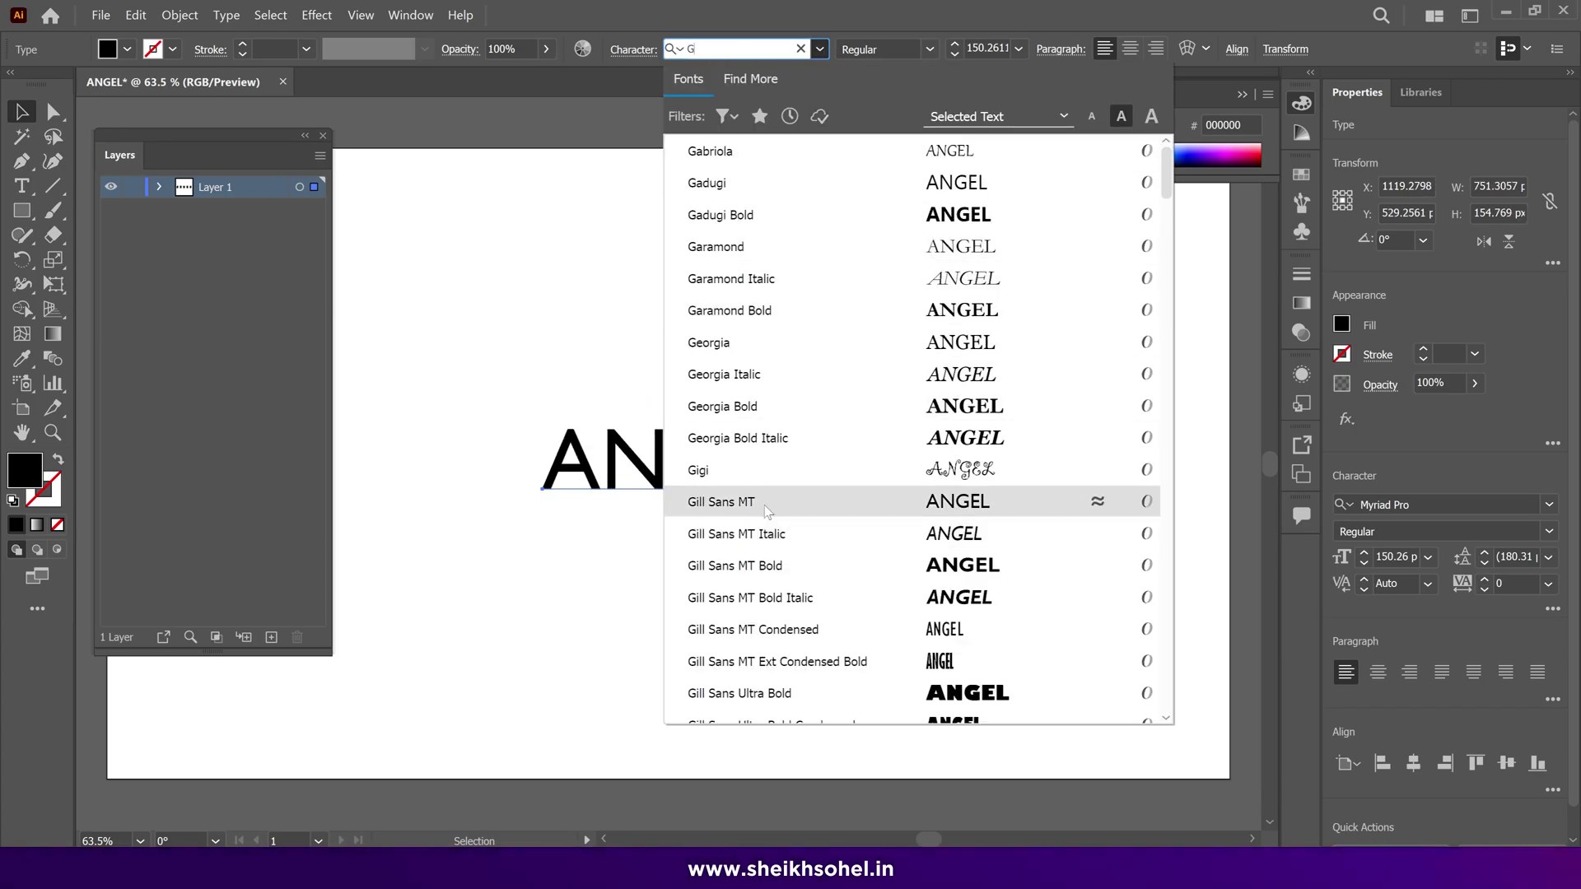
{"action": "scroll", "coordinate": [766, 510], "scroll_direction": "down", "scroll_amount": 3}
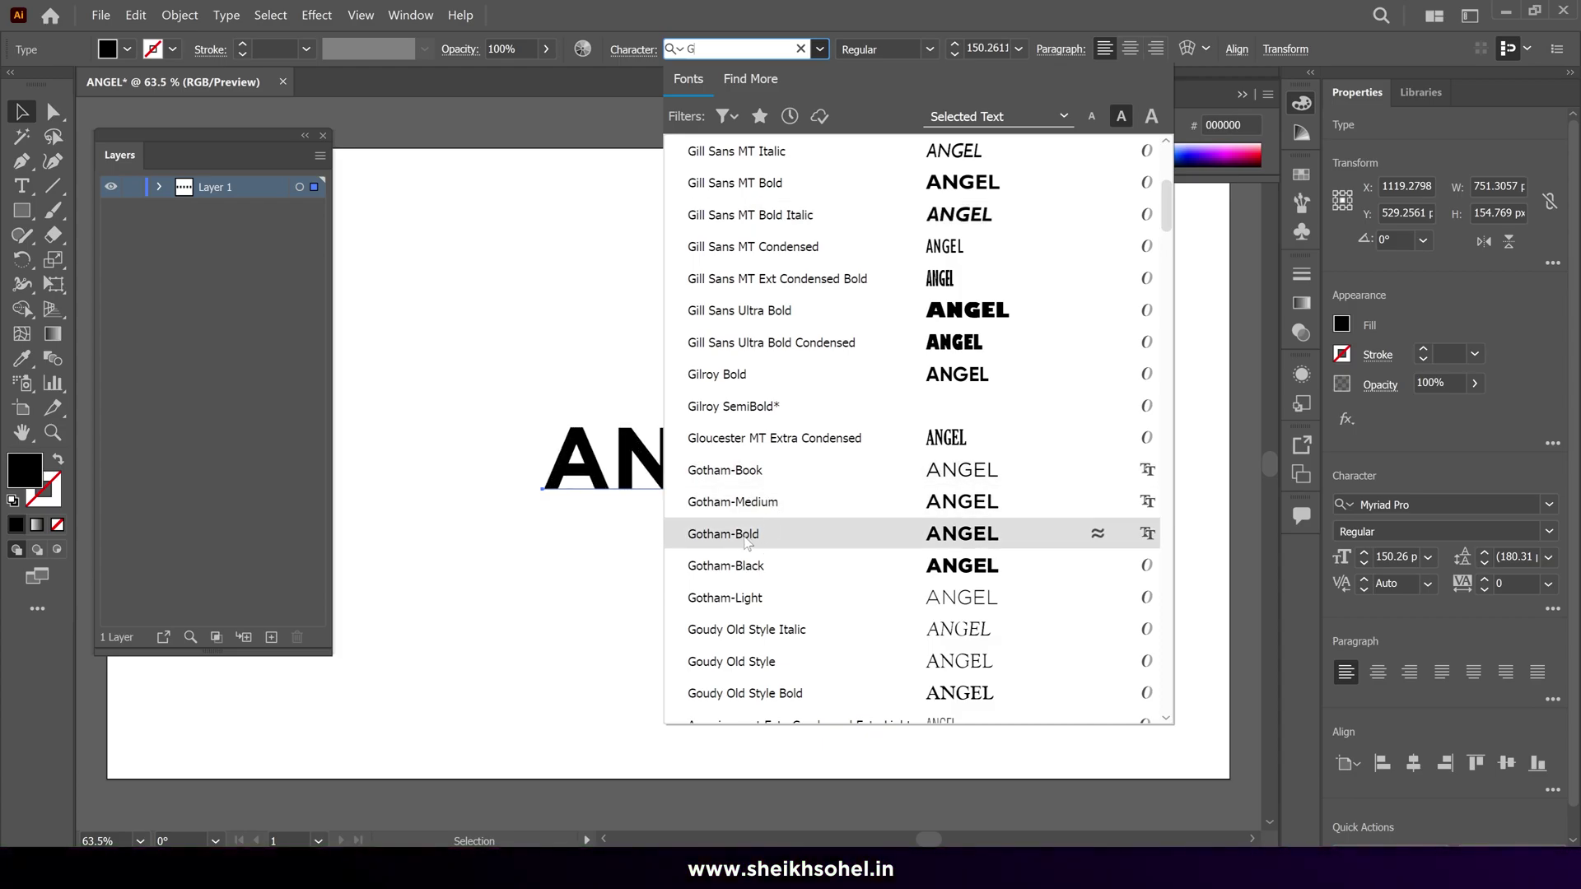
{"action": "left_click", "coordinate": [738, 543]}
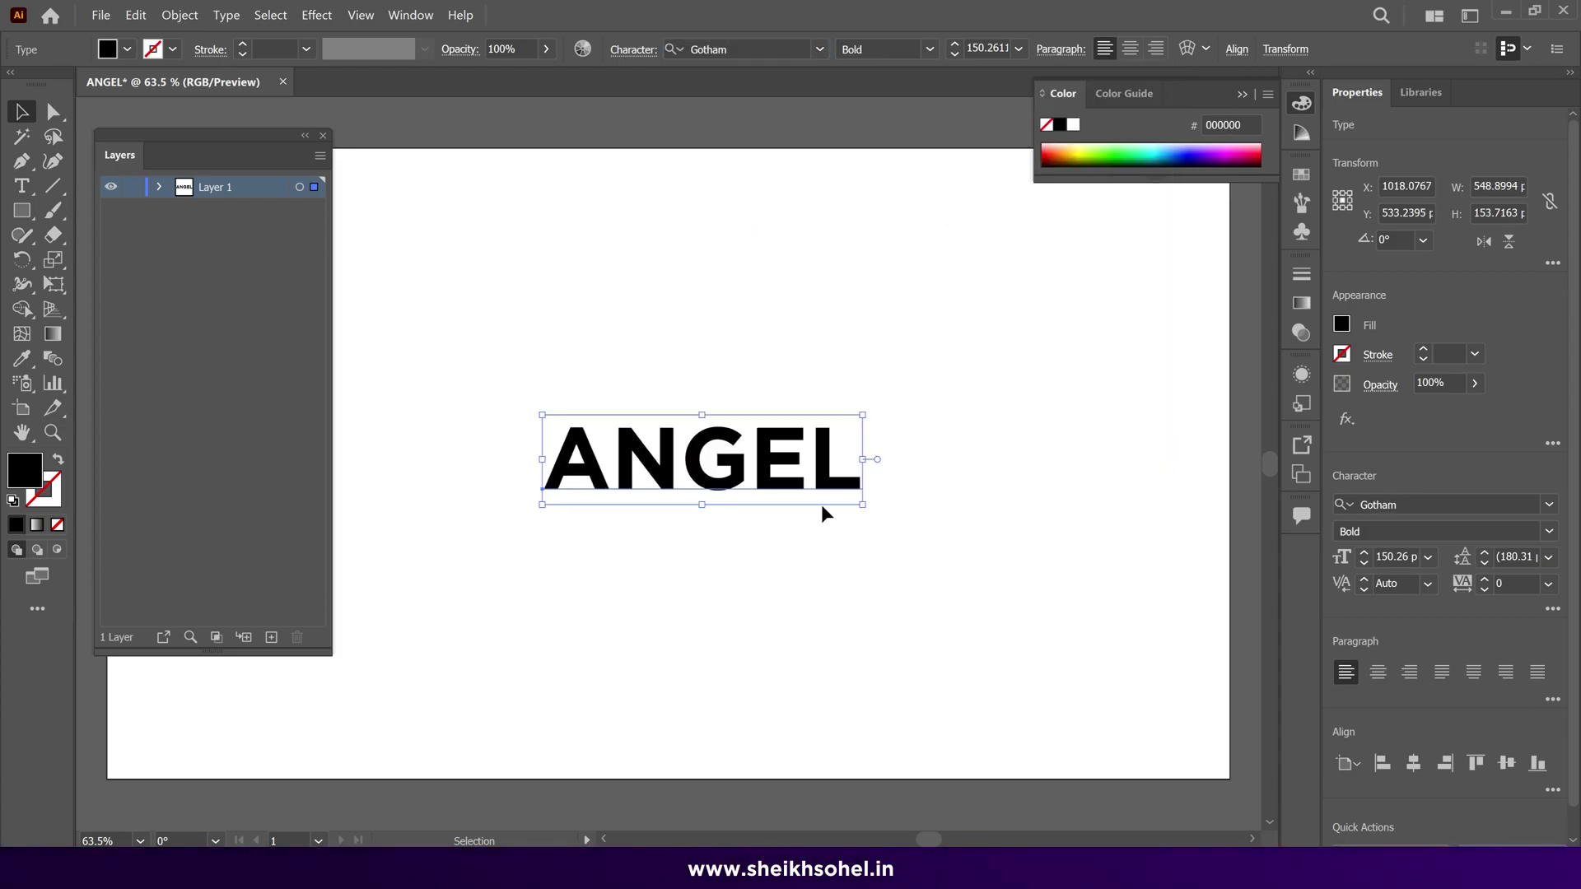
{"action": "left_click", "coordinate": [1413, 764]}
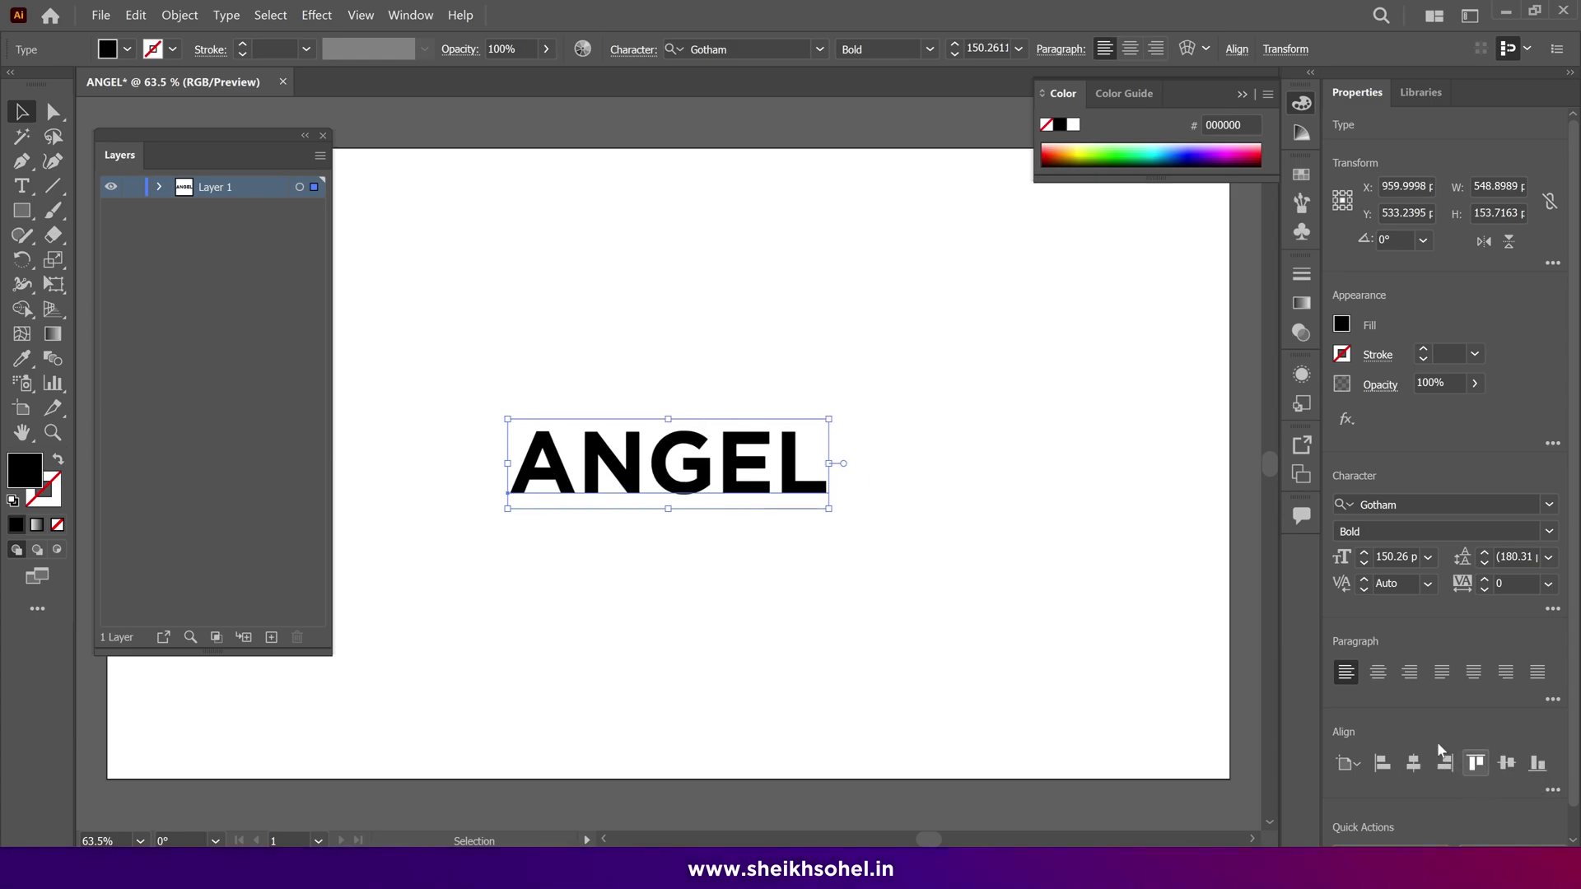
Step: Convert the ANGEL text to outlines
{"action": "key", "text": "z"}
{"action": "left_click_drag", "start_coordinate": [917, 484], "coordinate": [826, 453]}
{"action": "left_click_drag", "start_coordinate": [788, 455], "coordinate": [885, 516]}
{"action": "mouse_move", "coordinate": [808, 478]}
{"action": "left_mouse_down"}
{"action": "mouse_move", "coordinate": [837, 487]}
{"action": "mouse_move", "coordinate": [799, 486]}
{"action": "left_mouse_up"}
{"action": "key", "text": "v"}
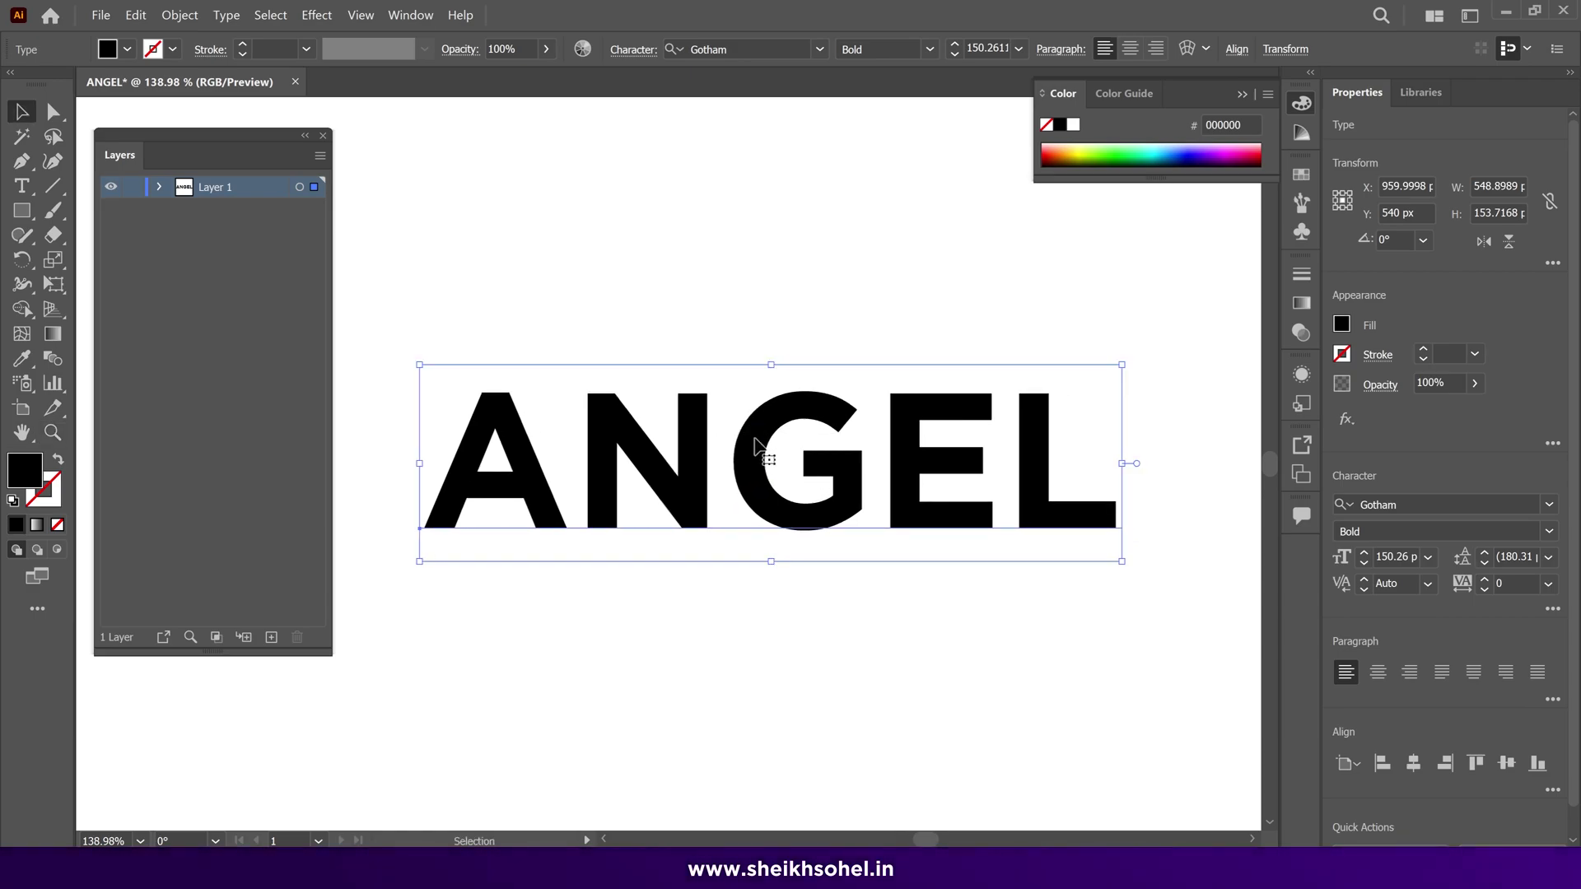
{"action": "right_click", "coordinate": [759, 449]}
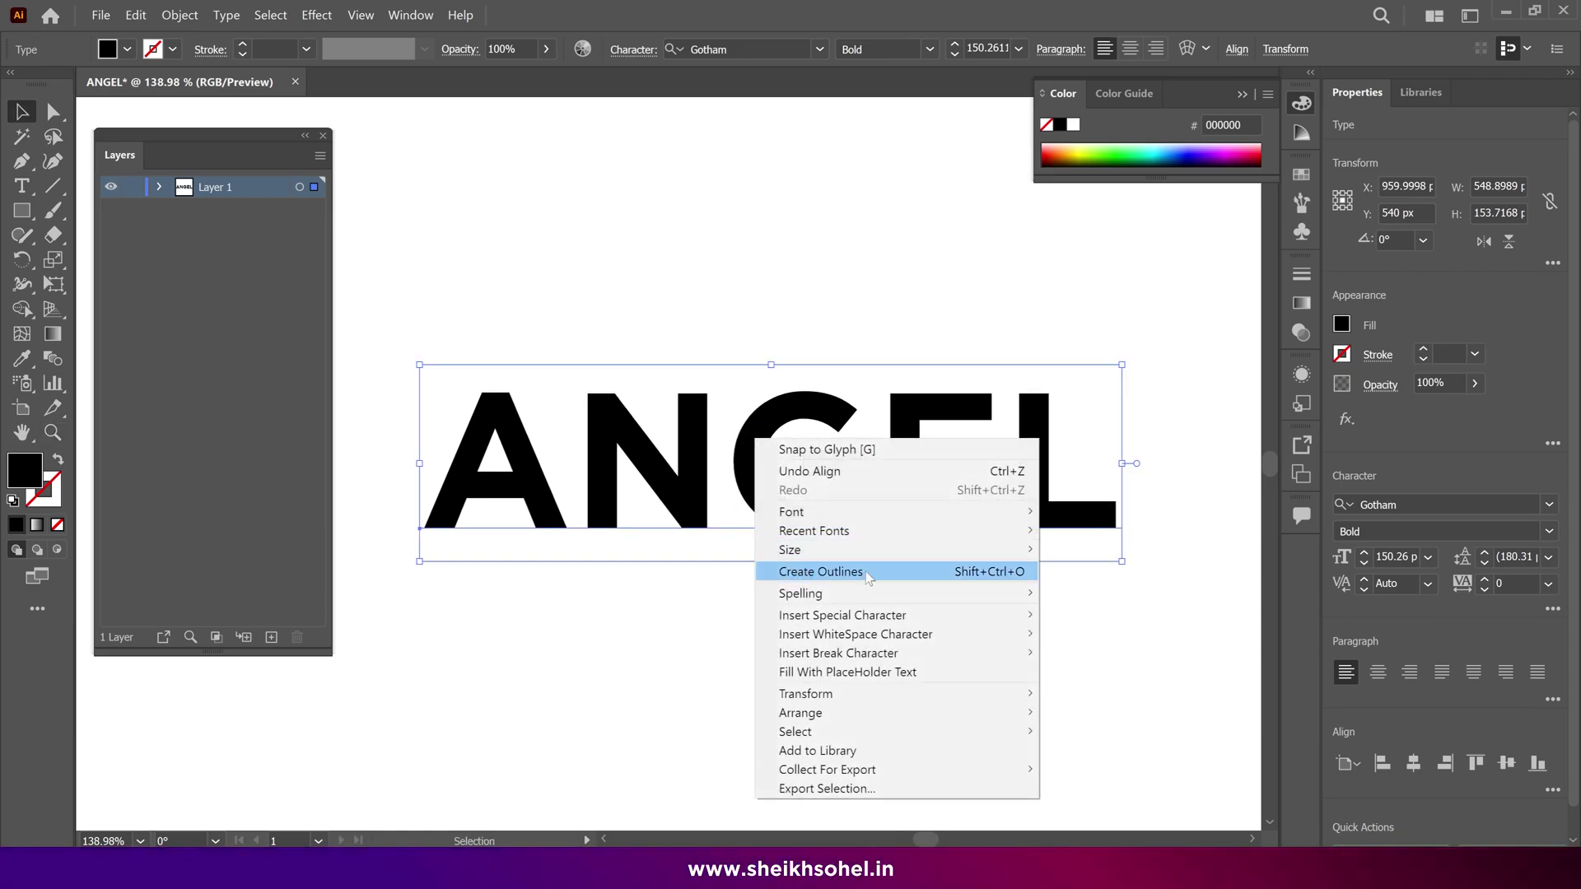
{"action": "left_click", "coordinate": [816, 572]}
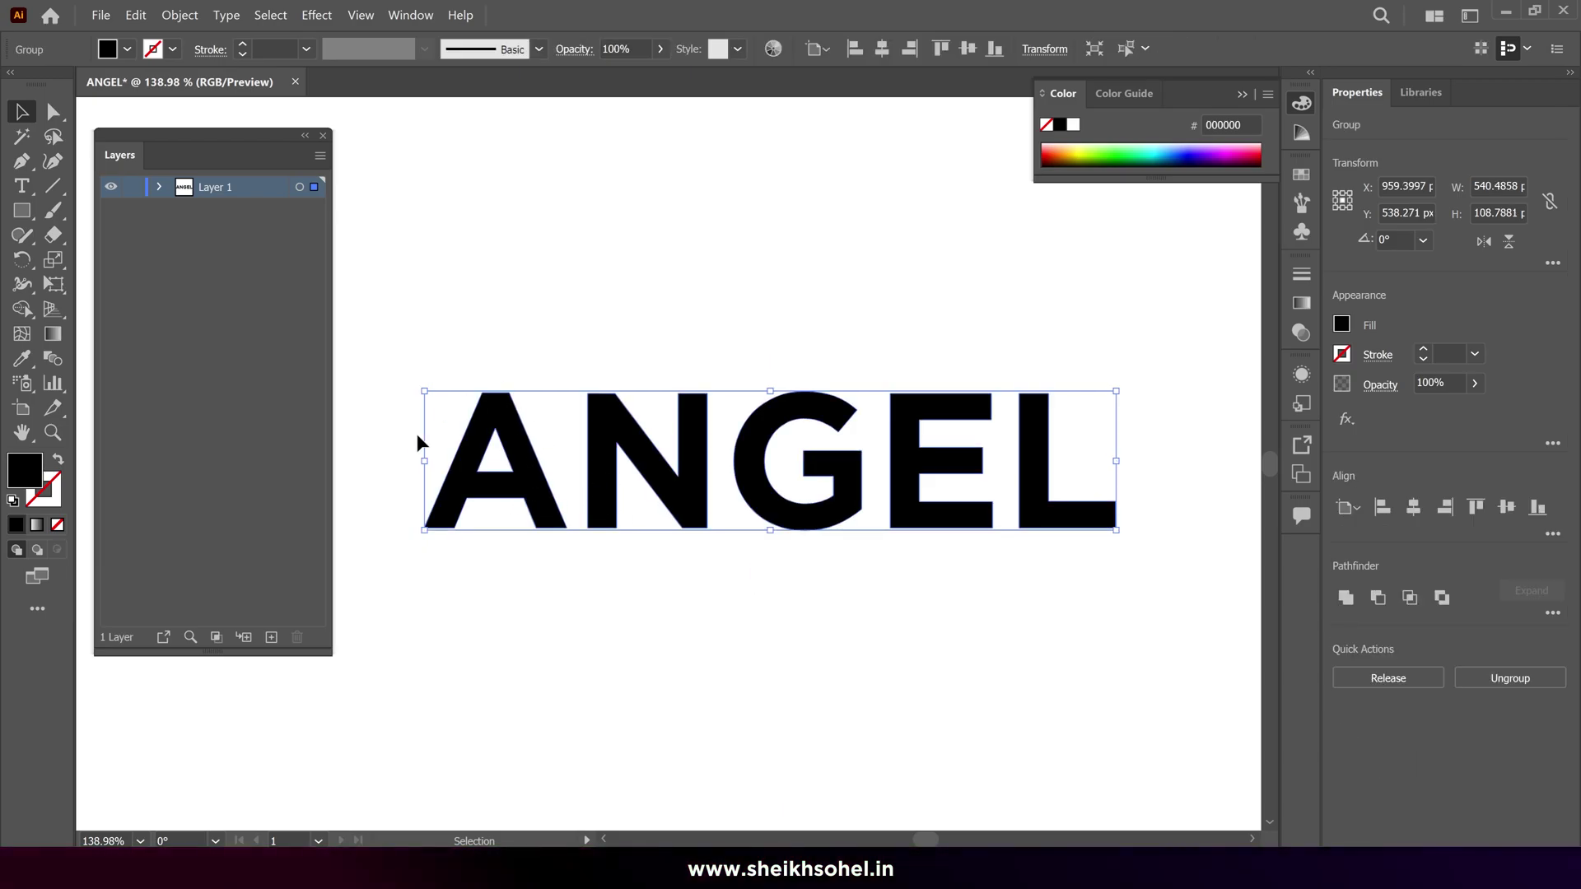
Step: Expand Layer 1 and its group to show the letter shapes, and ungroup the outlined word
{"action": "left_click", "coordinate": [160, 187]}
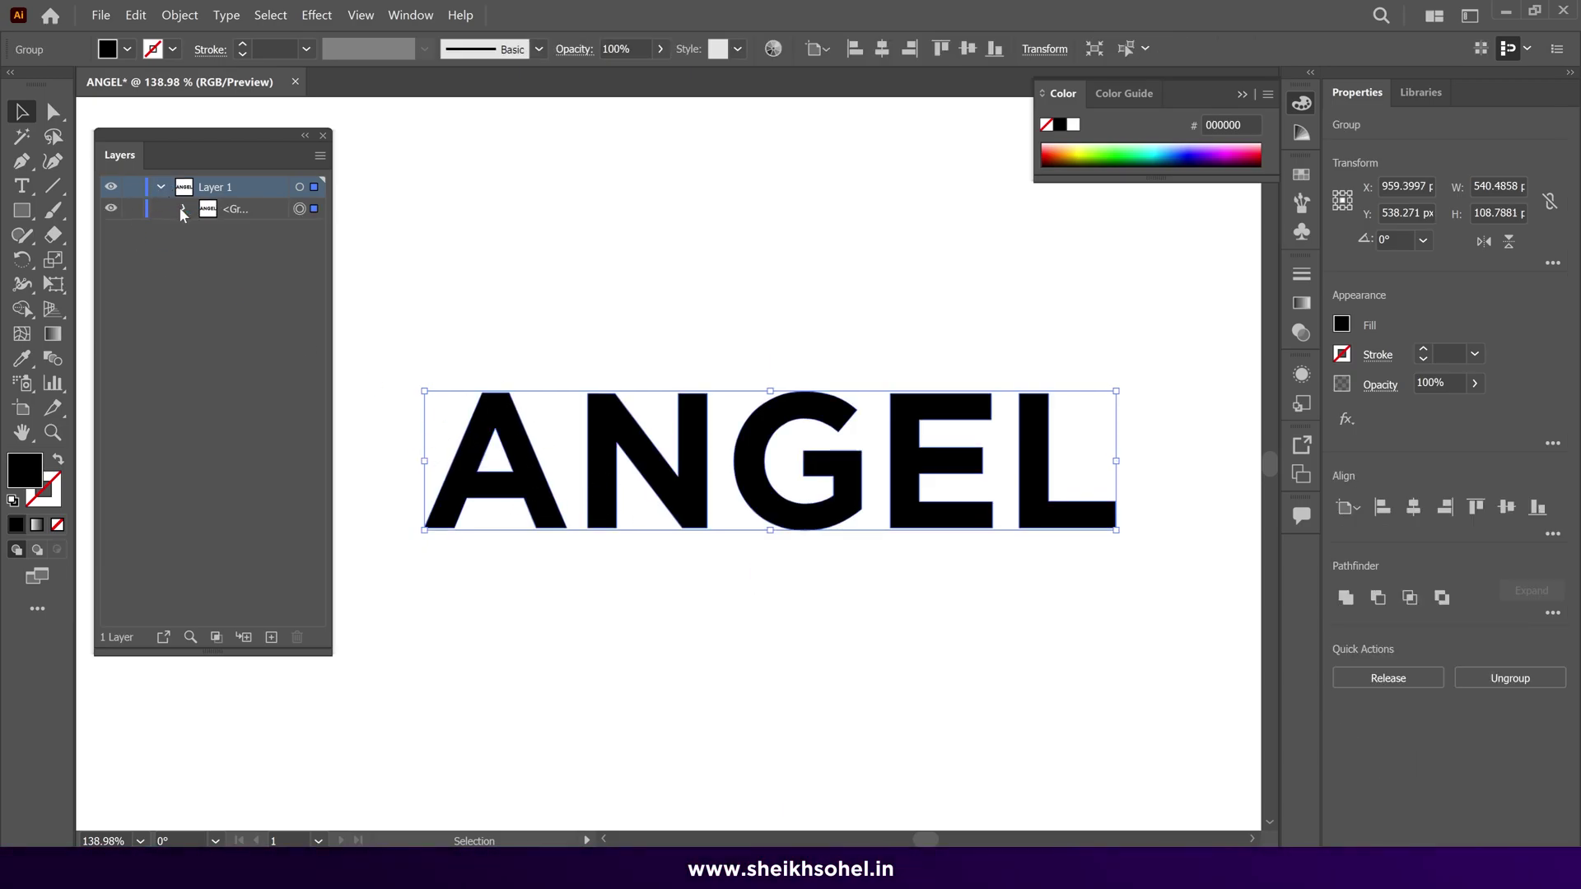
{"action": "left_click", "coordinate": [183, 209]}
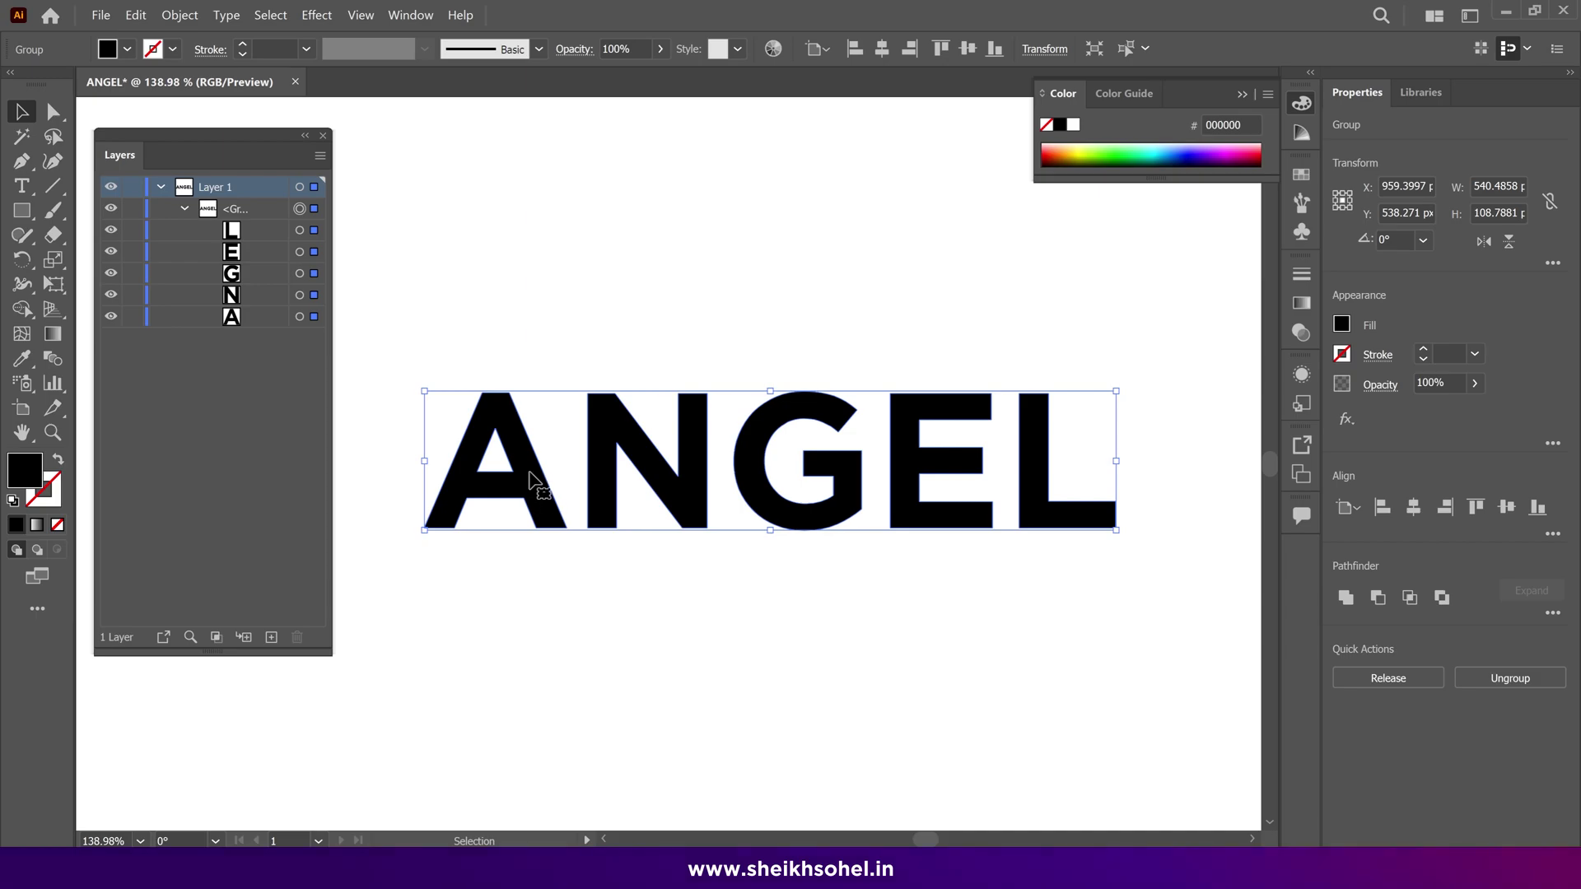
{"action": "right_click", "coordinate": [532, 479]}
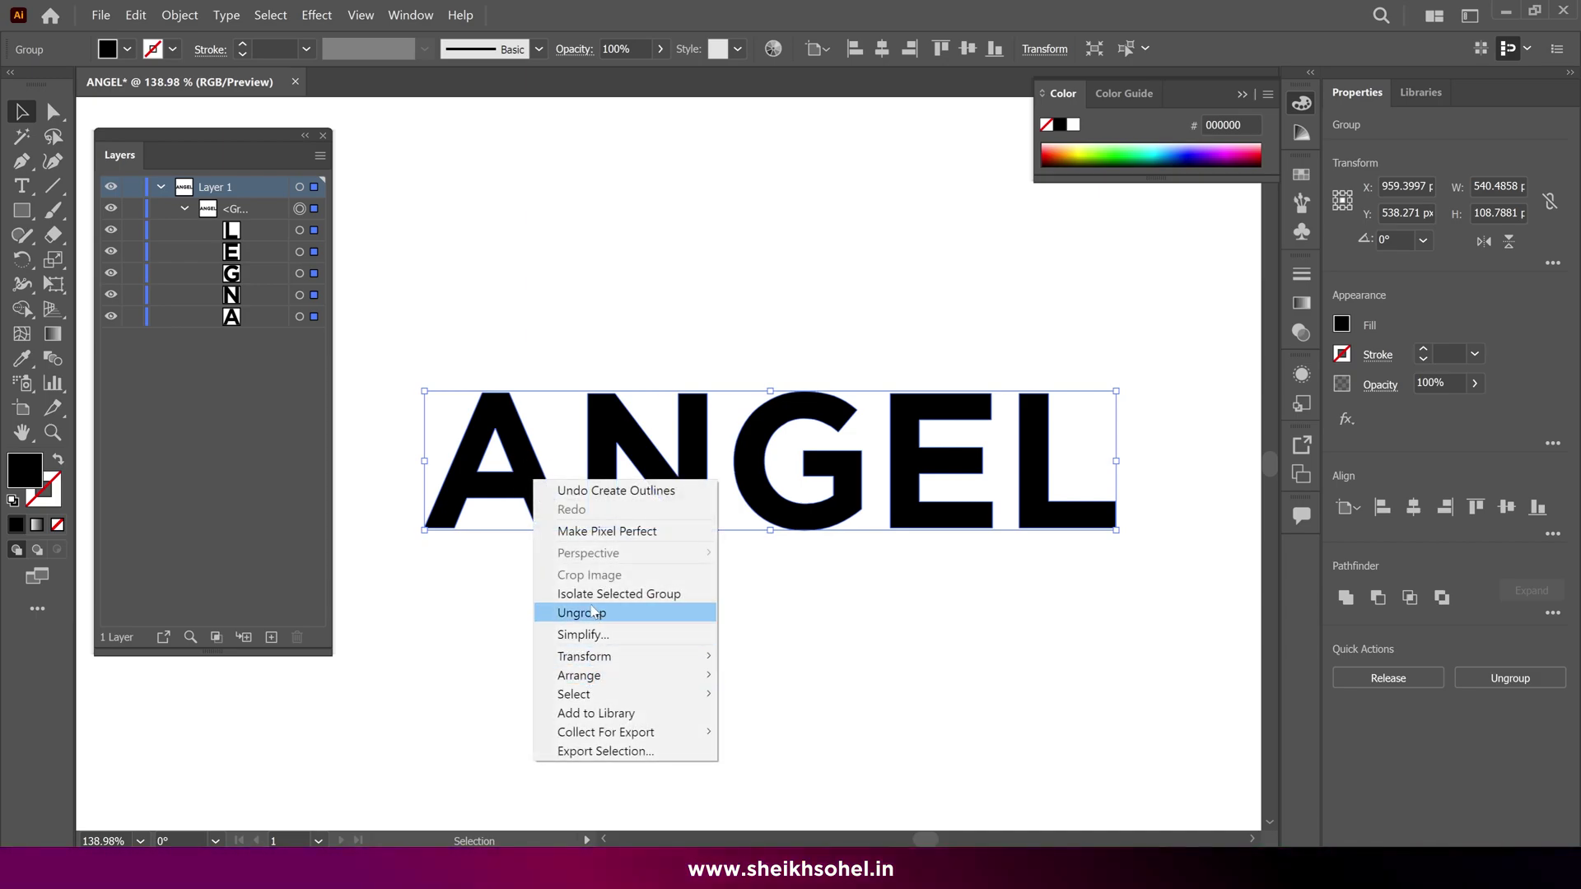
{"action": "left_click", "coordinate": [590, 611]}
Step: Move the letter A on its own as a test, undo the move and clear the selection
{"action": "left_click", "coordinate": [575, 583]}
{"action": "left_click_drag", "start_coordinate": [539, 501], "coordinate": [503, 581]}
{"action": "key", "text": "ctrl+z"}
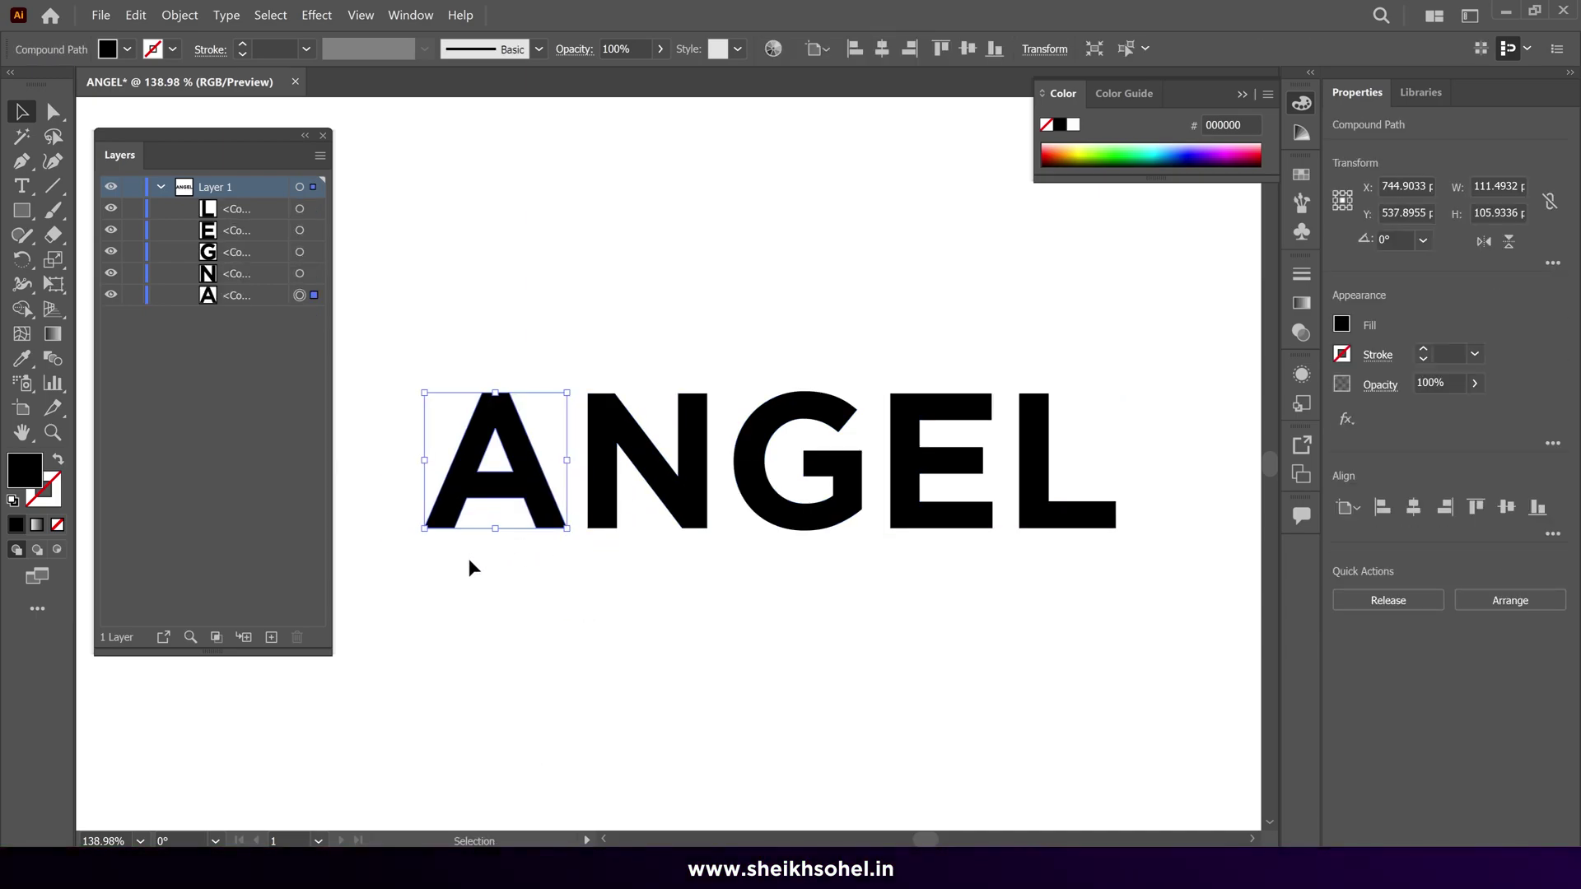
{"action": "left_click", "coordinate": [469, 561]}
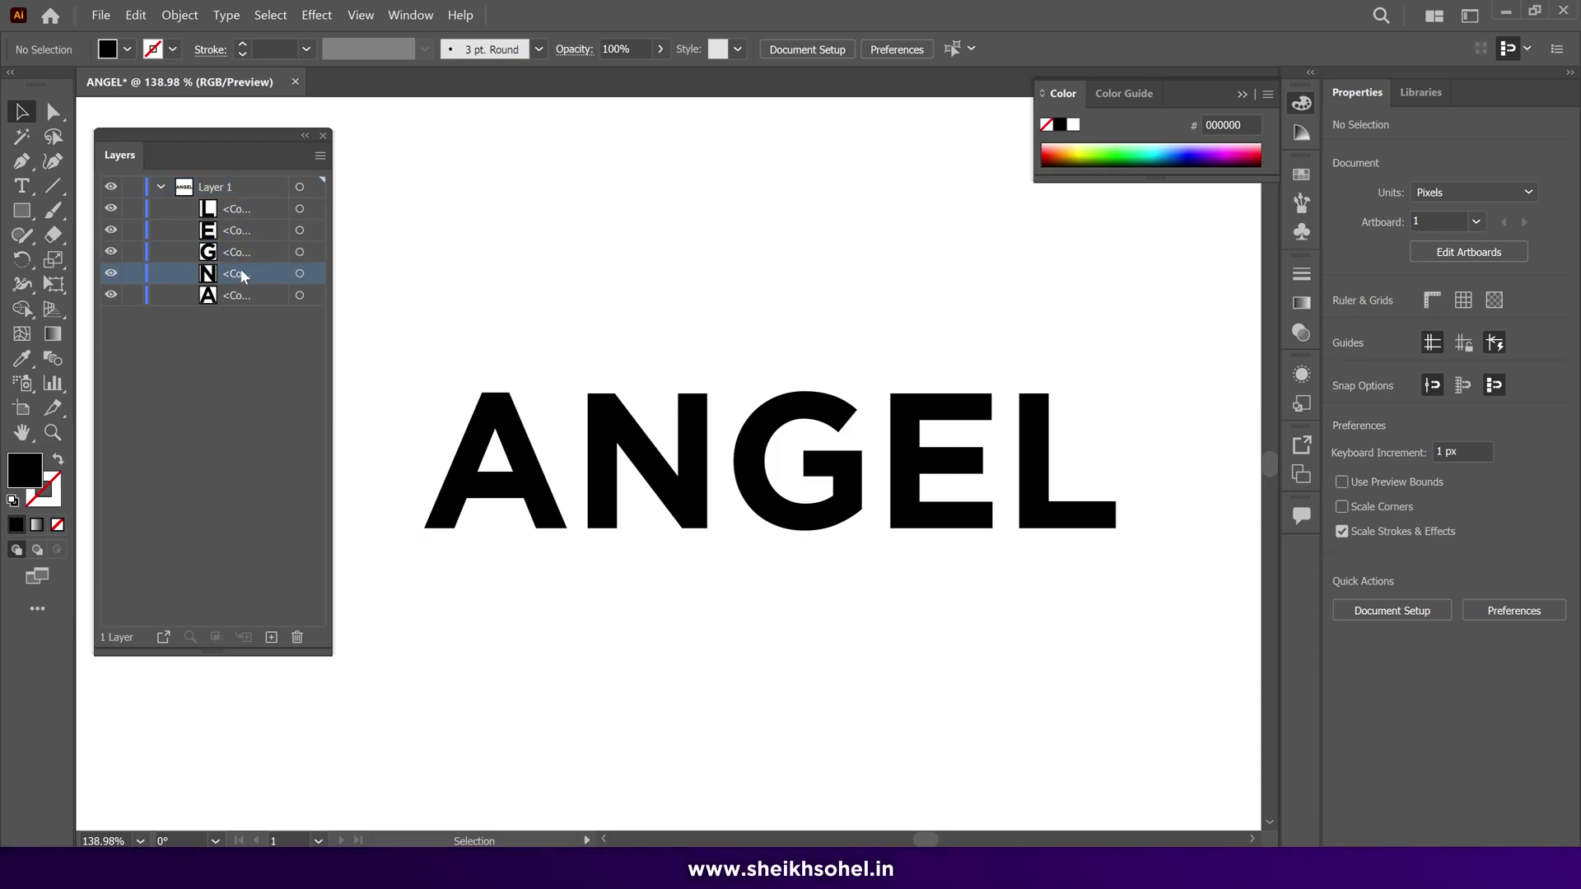
Step: Select all the artwork in Layer 1 and release it to separate layers as a sequence
{"action": "left_click", "coordinate": [222, 188]}
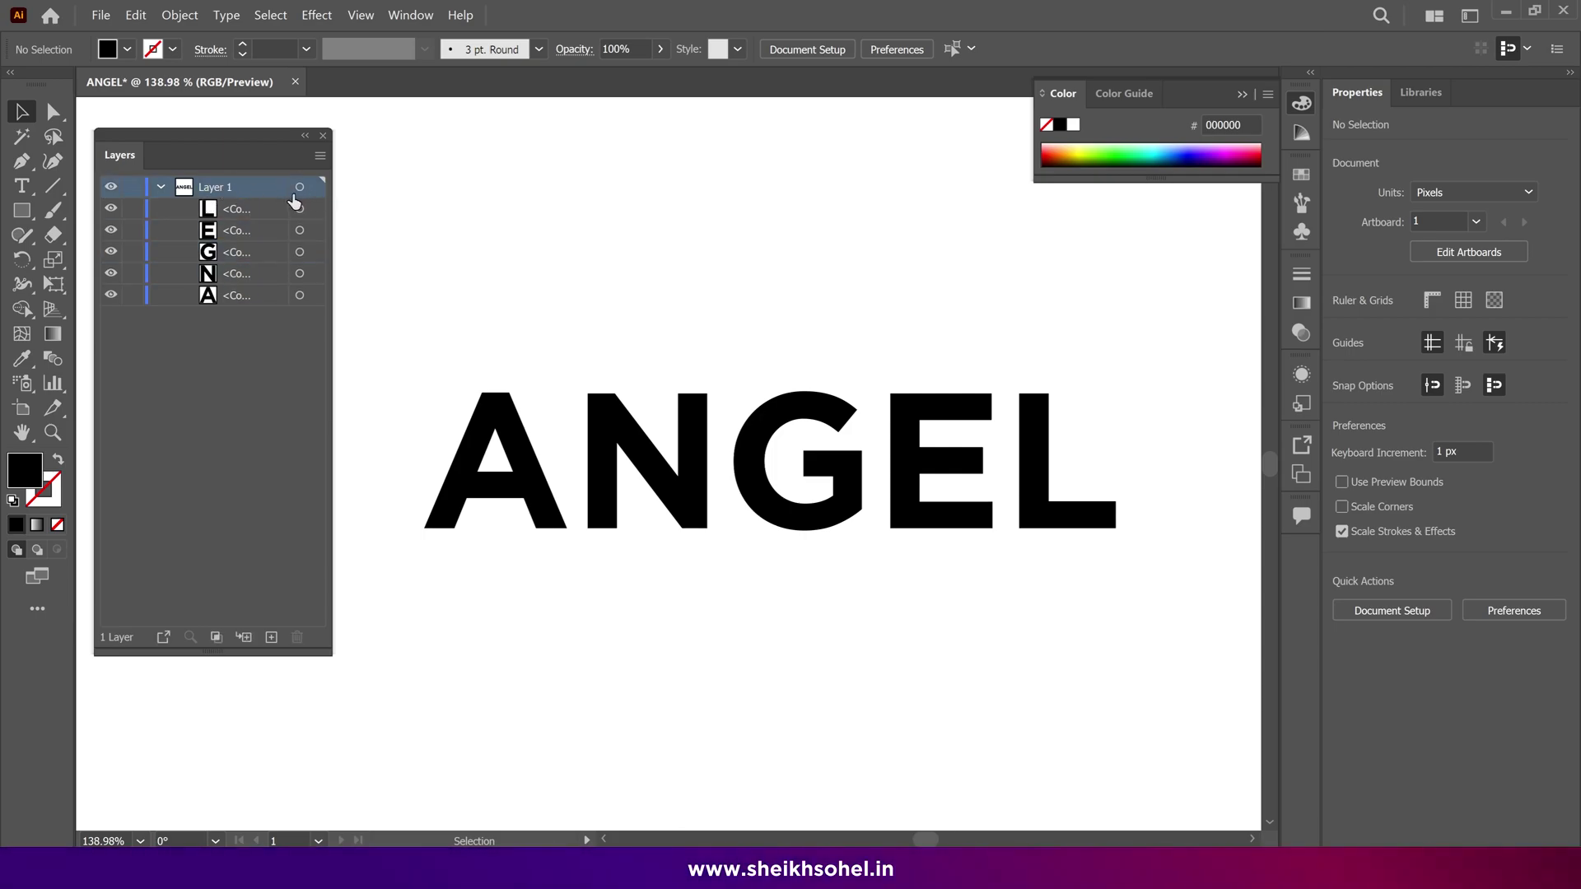
{"action": "left_click", "coordinate": [299, 187]}
{"action": "left_click", "coordinate": [319, 157]}
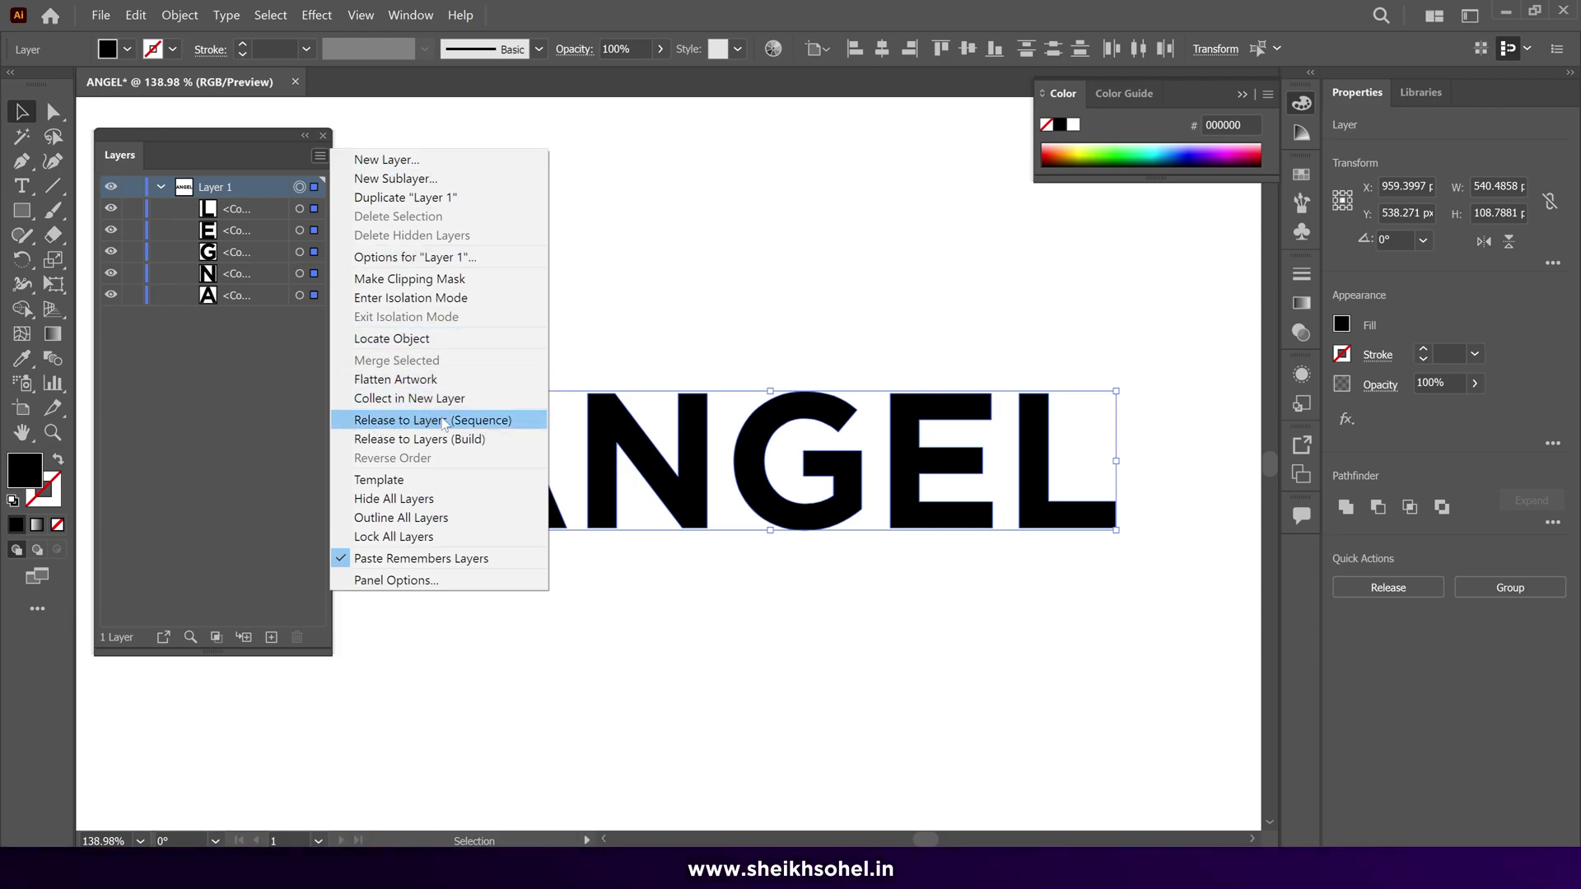
{"action": "left_click", "coordinate": [432, 421]}
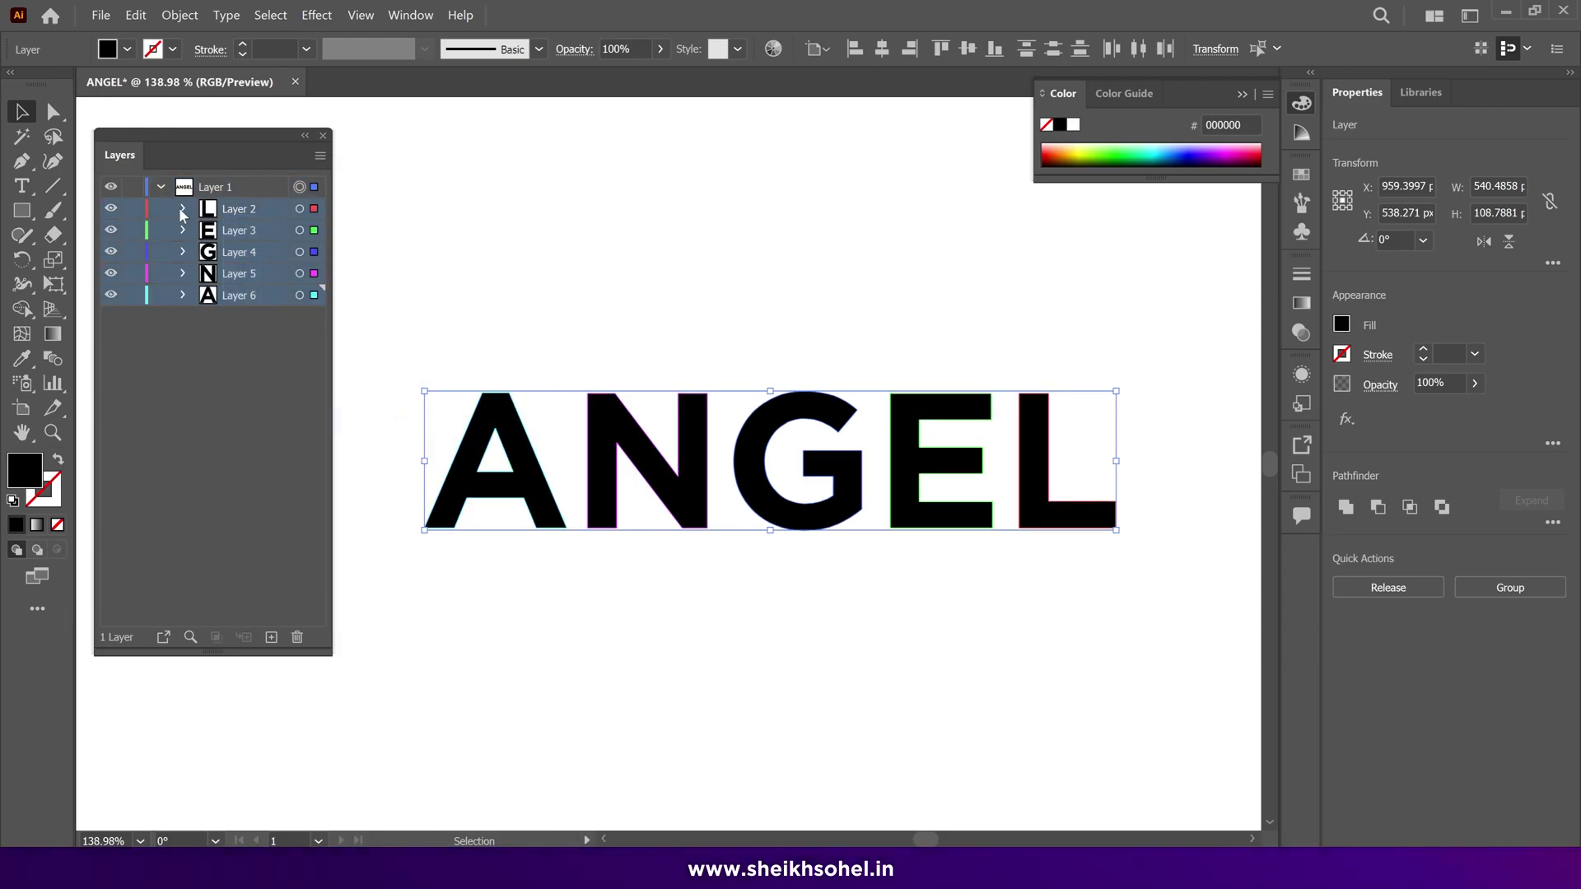
Step: Move the five letter layers out of Layer 1 to the top level and check the contents of the A layer
{"action": "left_click_drag", "start_coordinate": [233, 214], "coordinate": [251, 179]}
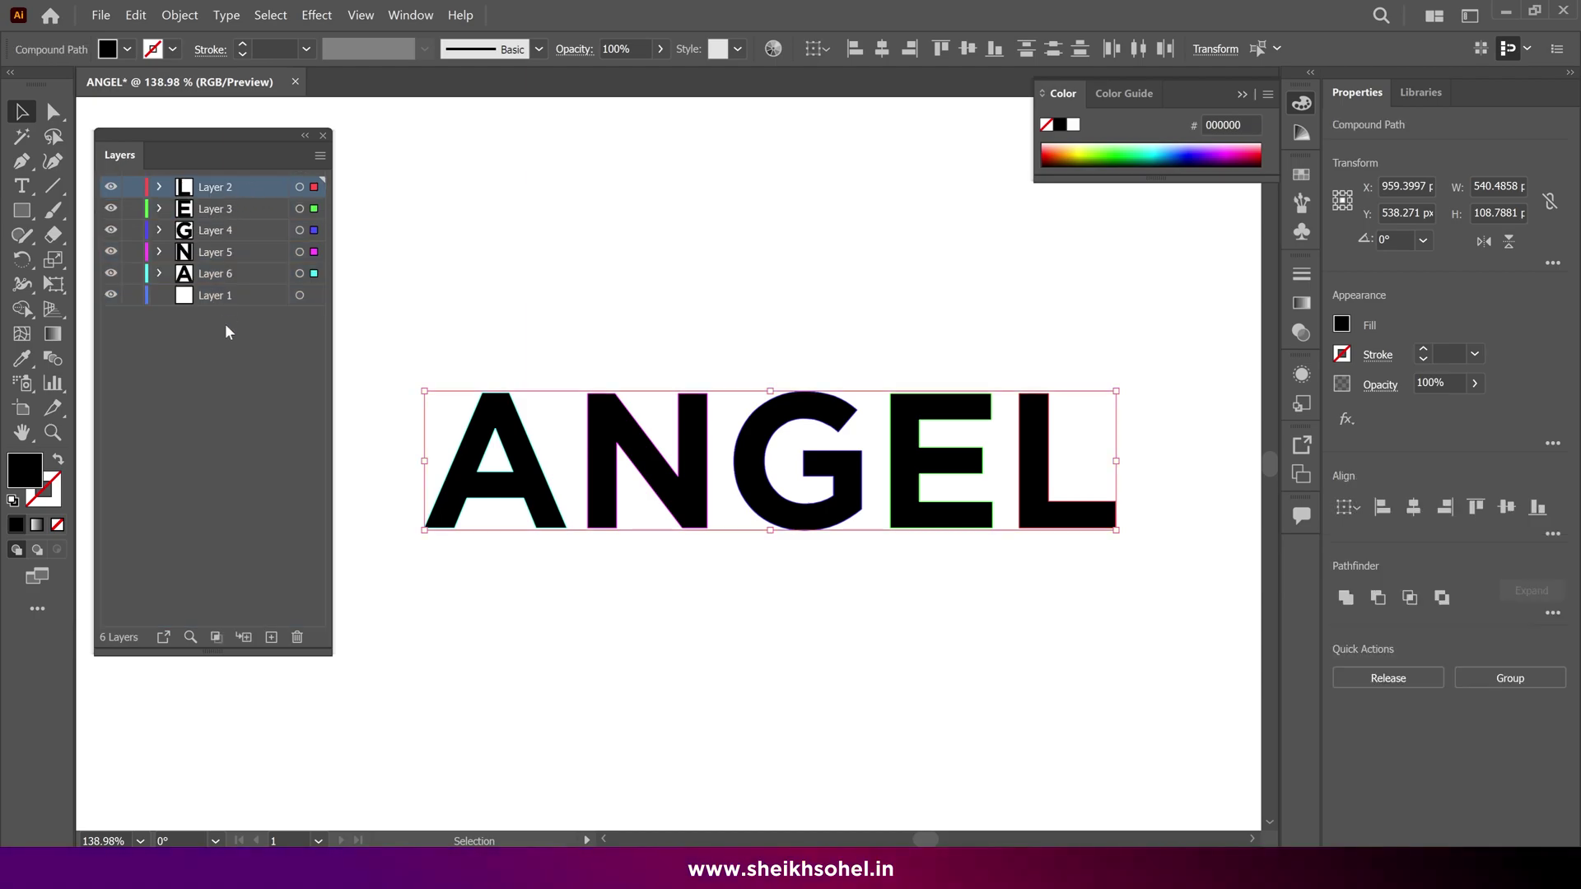
{"action": "left_click", "coordinate": [159, 274]}
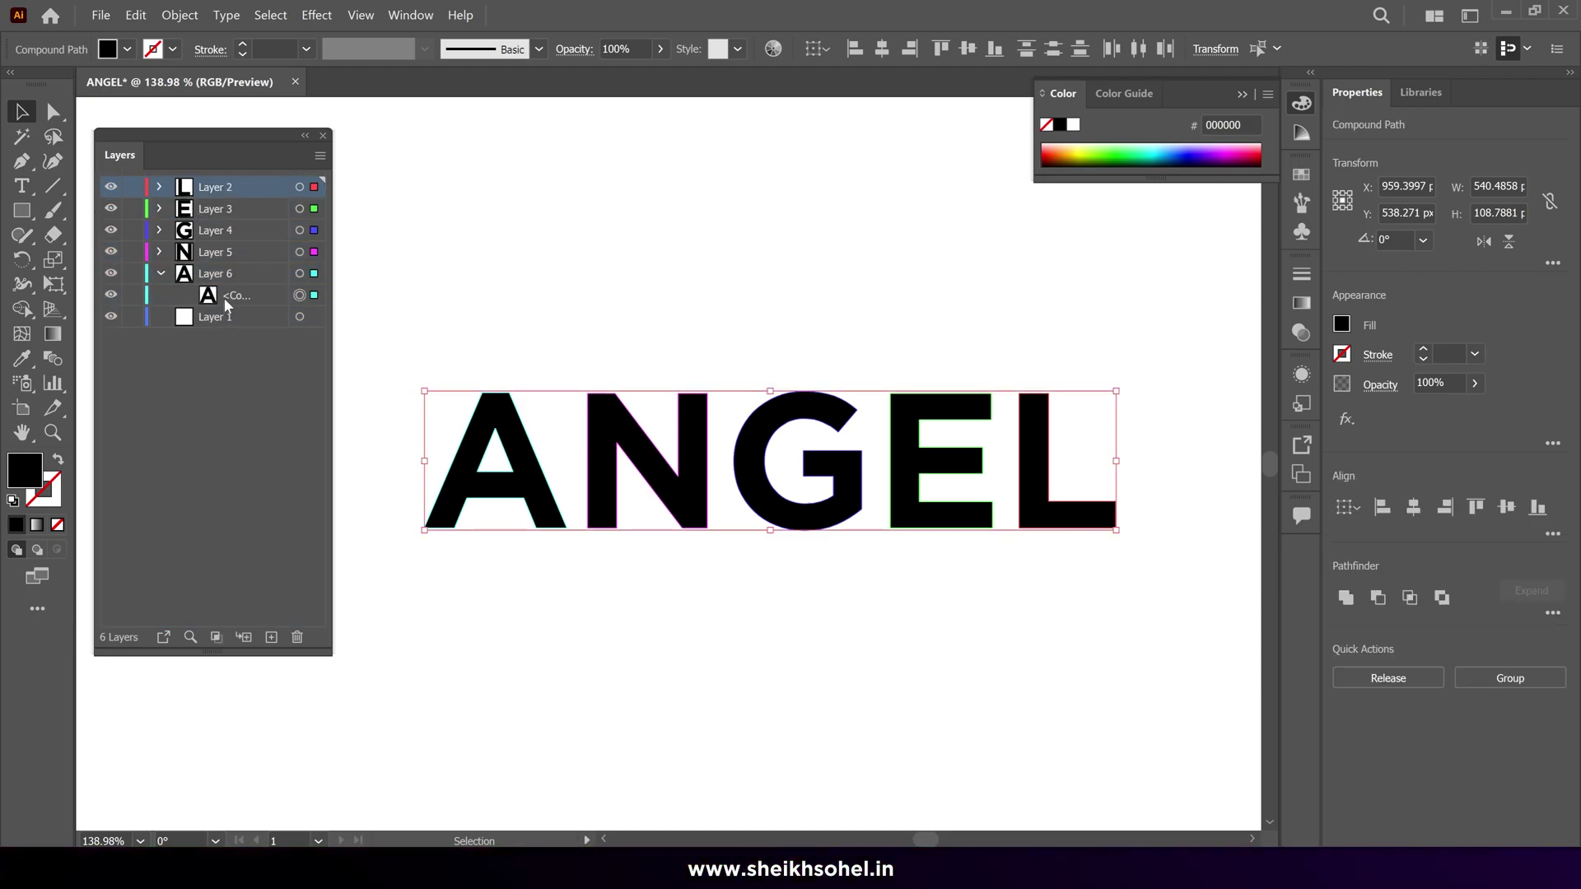
{"action": "left_click", "coordinate": [160, 273]}
Step: Delete the empty Layer 1 and clear the artwork selection
{"action": "left_click", "coordinate": [210, 297]}
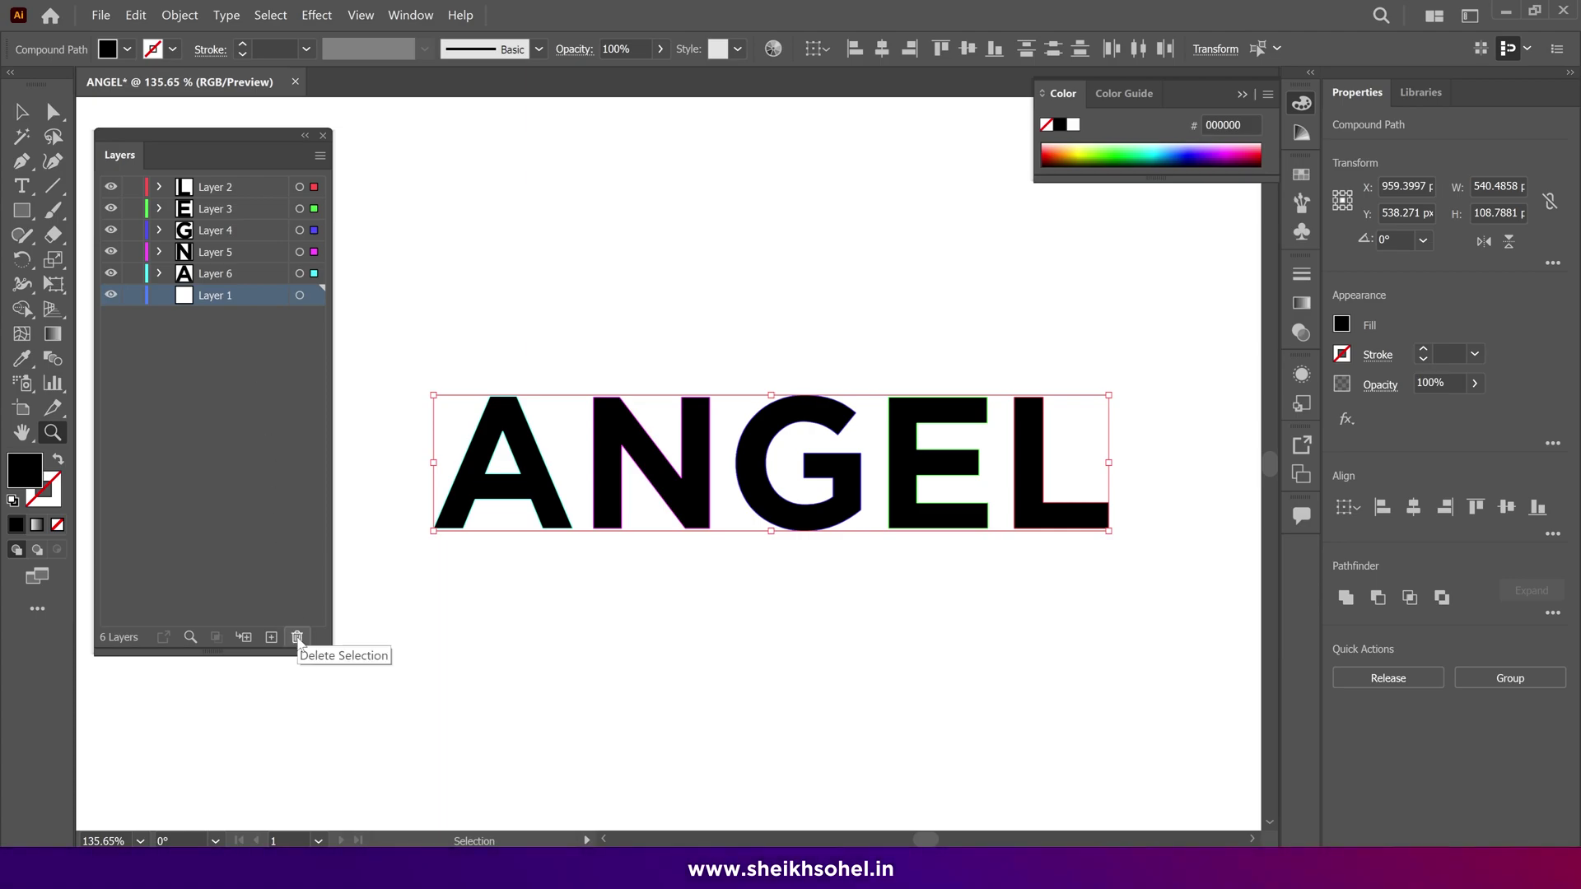
{"action": "left_click", "coordinate": [299, 639]}
{"action": "left_click_drag", "start_coordinate": [621, 636], "coordinate": [854, 530]}
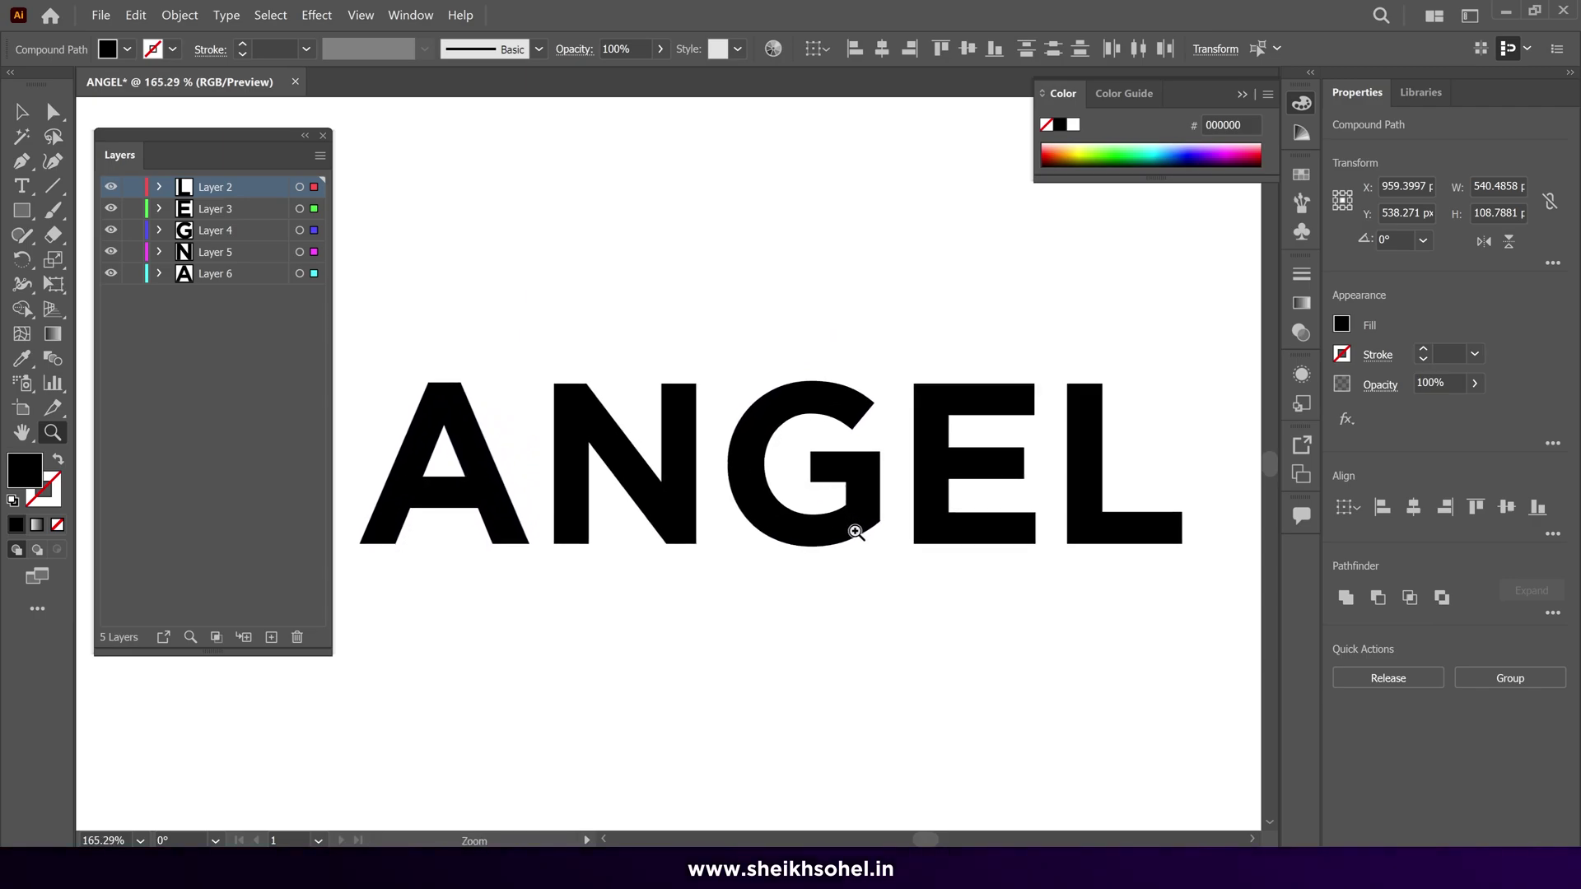
{"action": "key", "text": "v"}
{"action": "left_click", "coordinate": [743, 607]}
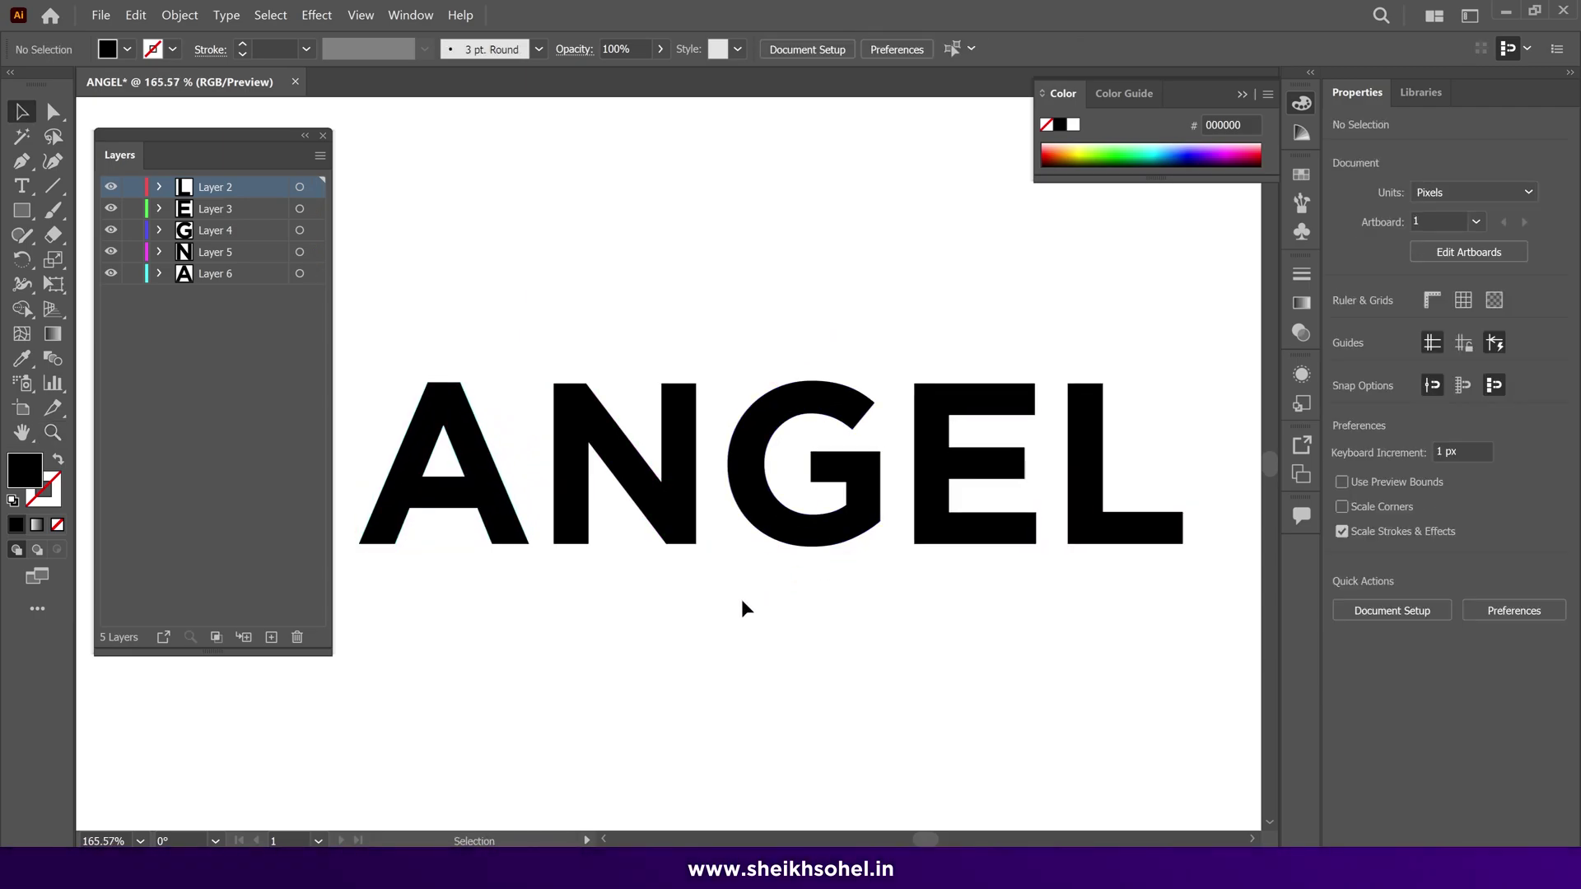
Step: Add a new layer above the letter layers and name it BOX
{"action": "left_click", "coordinate": [271, 638]}
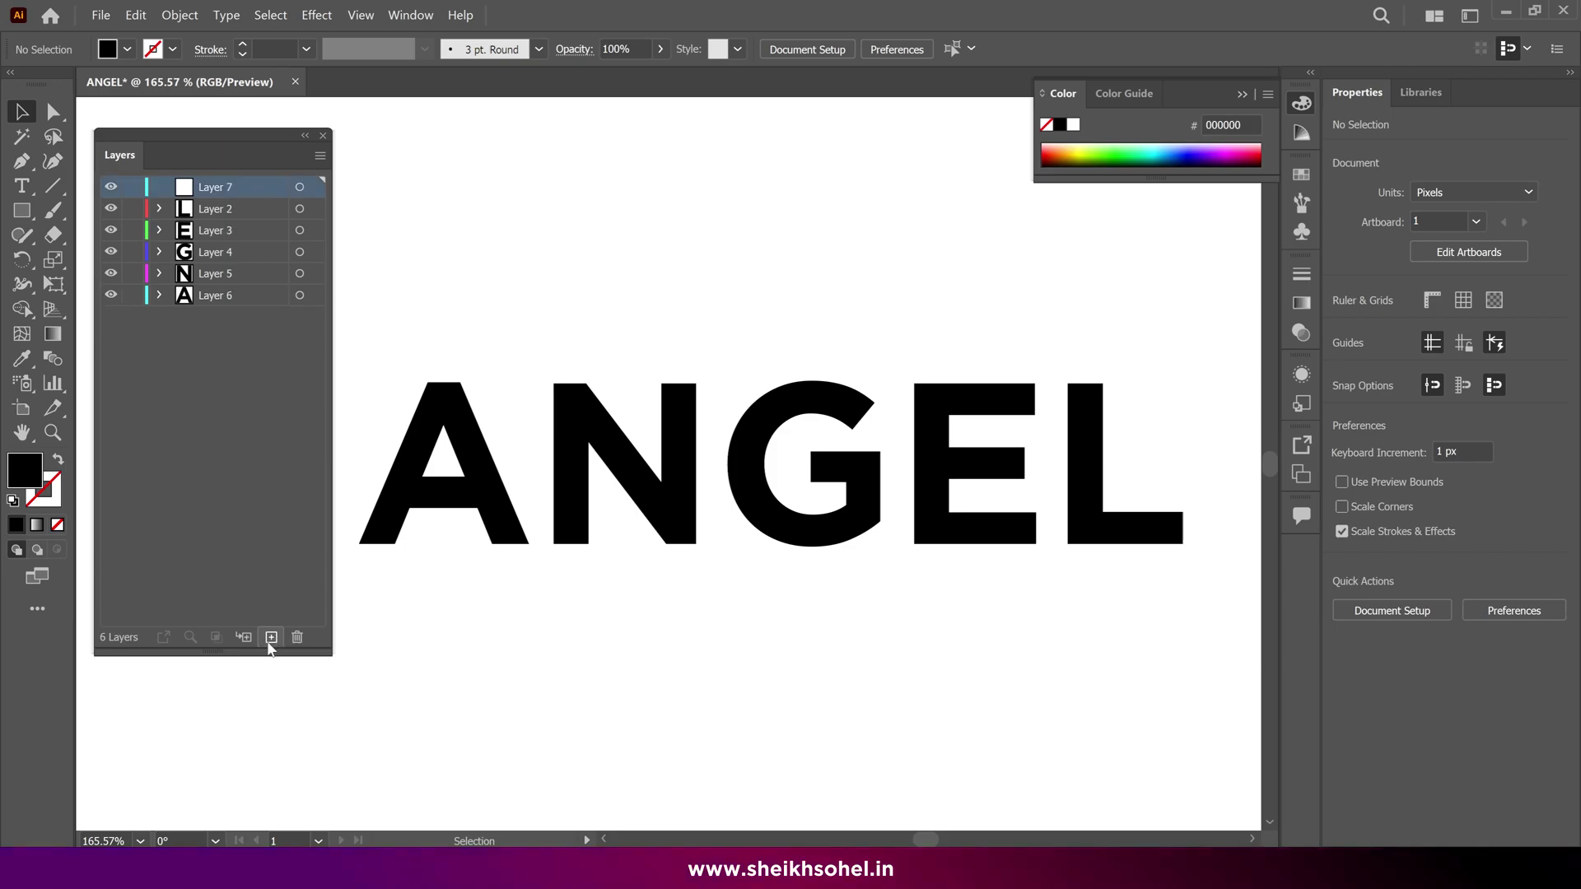
{"action": "double_click", "coordinate": [212, 187]}
{"action": "type", "text": "BOX"}
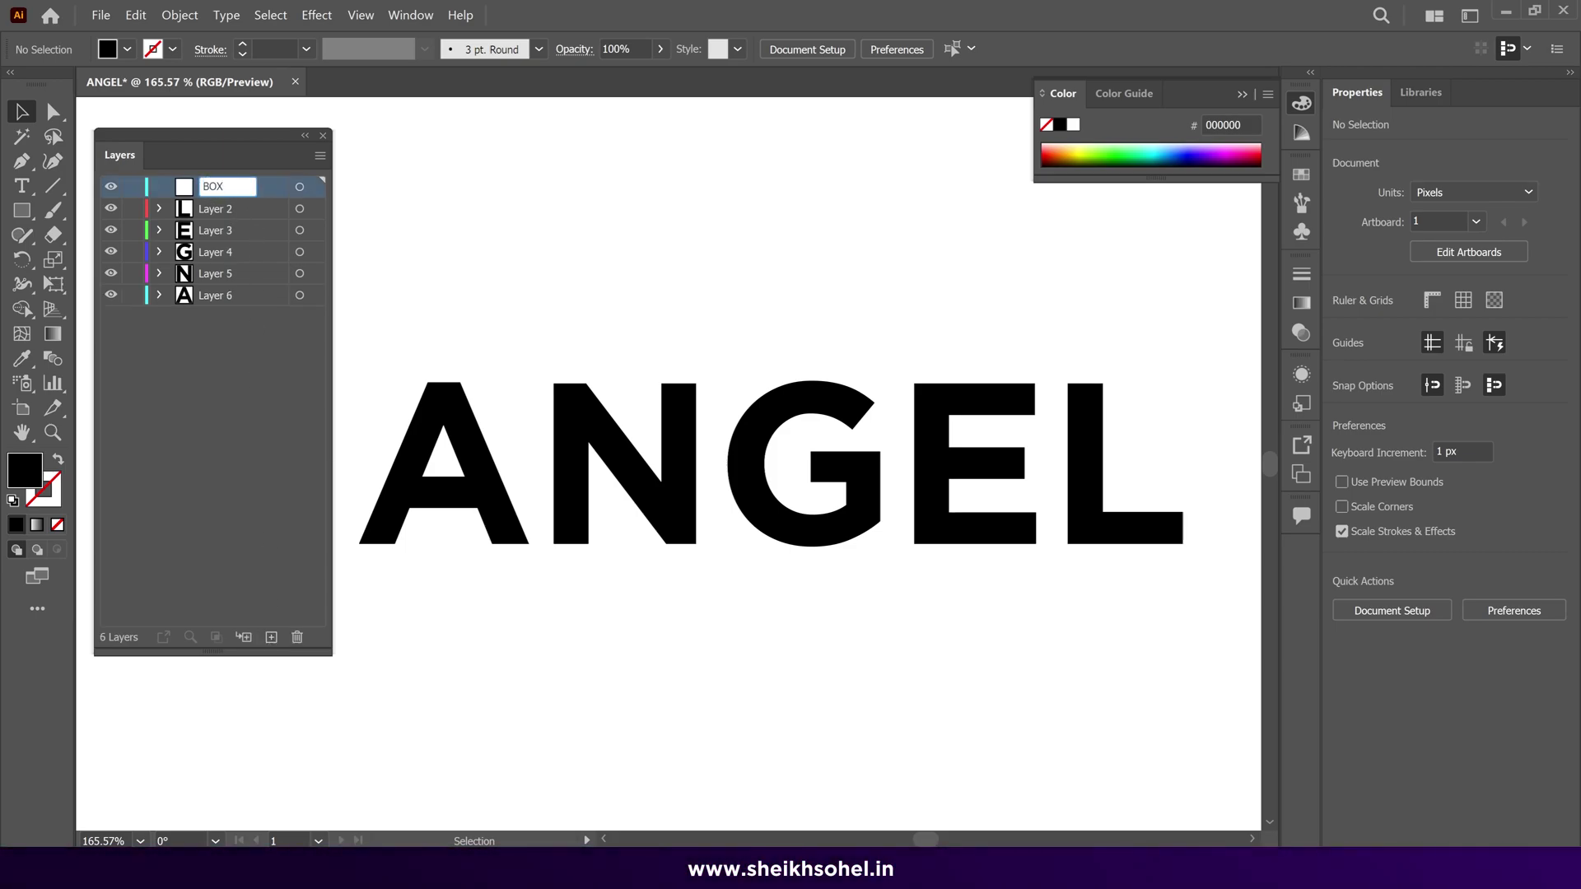
{"action": "key", "text": "Return"}
Step: Draw a square about 6 px wide near the top of the A on the BOX layer and fill it with red FF002B
{"action": "left_click", "coordinate": [28, 217]}
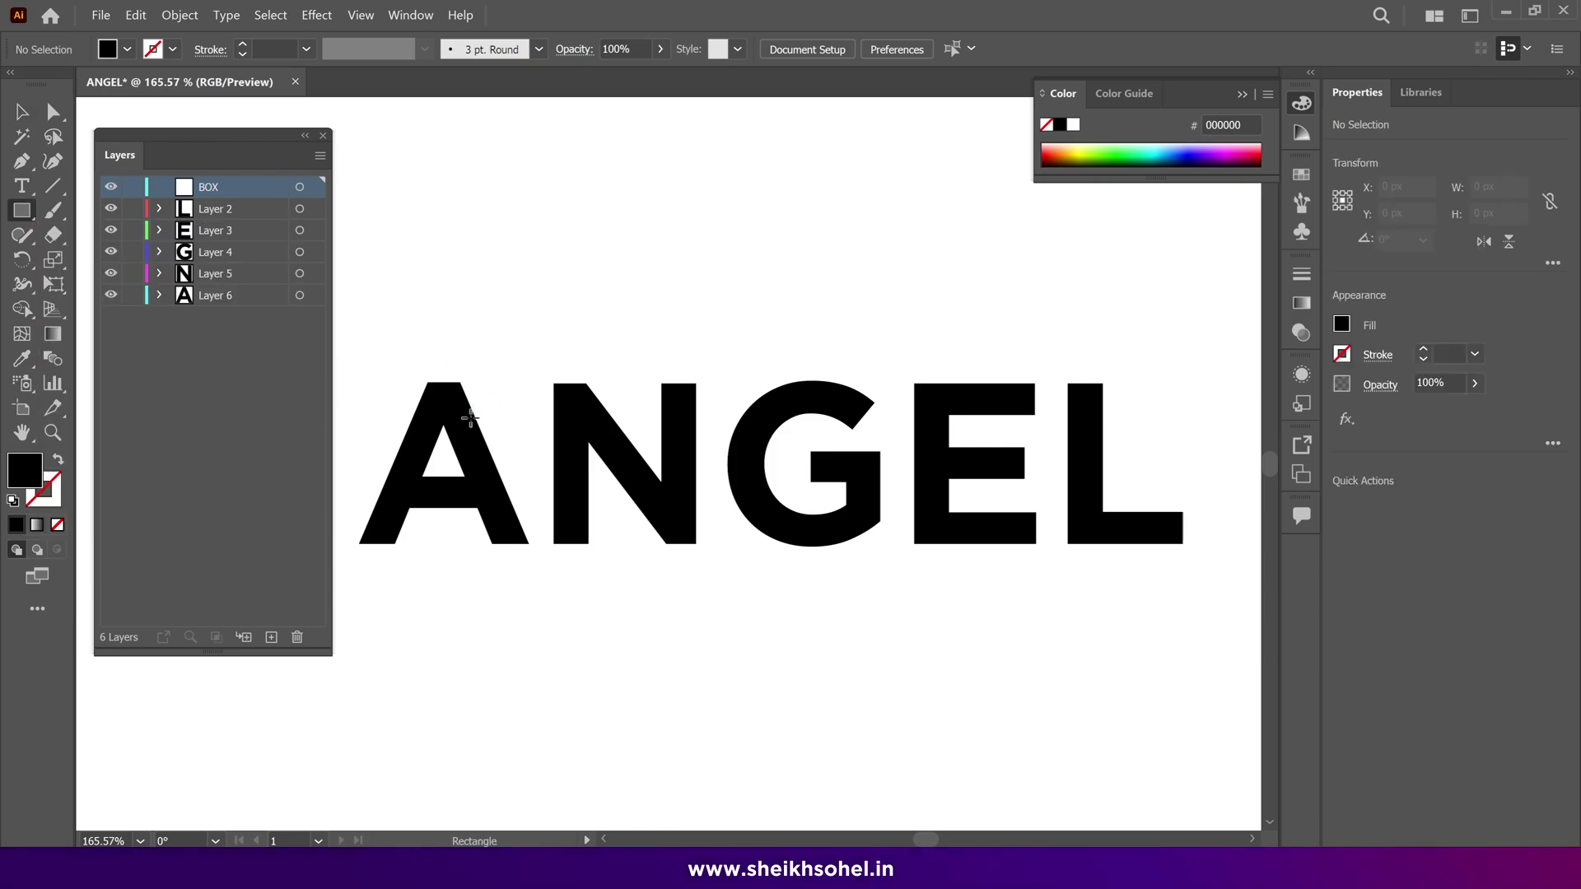
{"action": "left_click_drag", "start_coordinate": [483, 401], "coordinate": [707, 440]}
{"action": "key", "text": "z"}
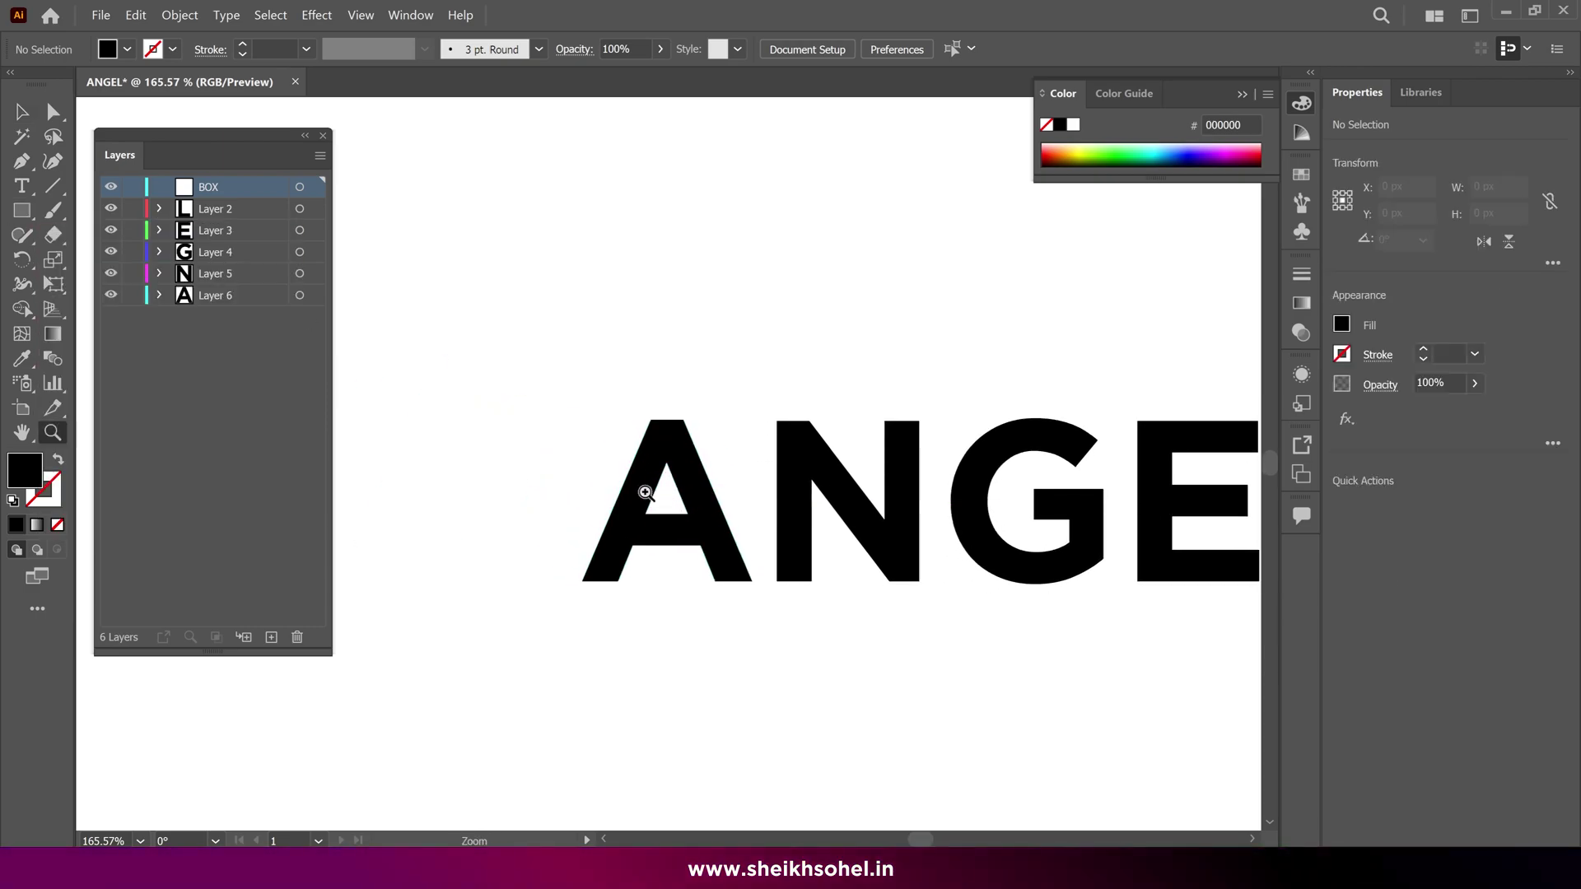
{"action": "left_click_drag", "start_coordinate": [644, 492], "coordinate": [936, 626]}
{"action": "left_click_drag", "start_coordinate": [832, 485], "coordinate": [656, 372]}
{"action": "left_click_drag", "start_coordinate": [520, 189], "coordinate": [552, 219]}
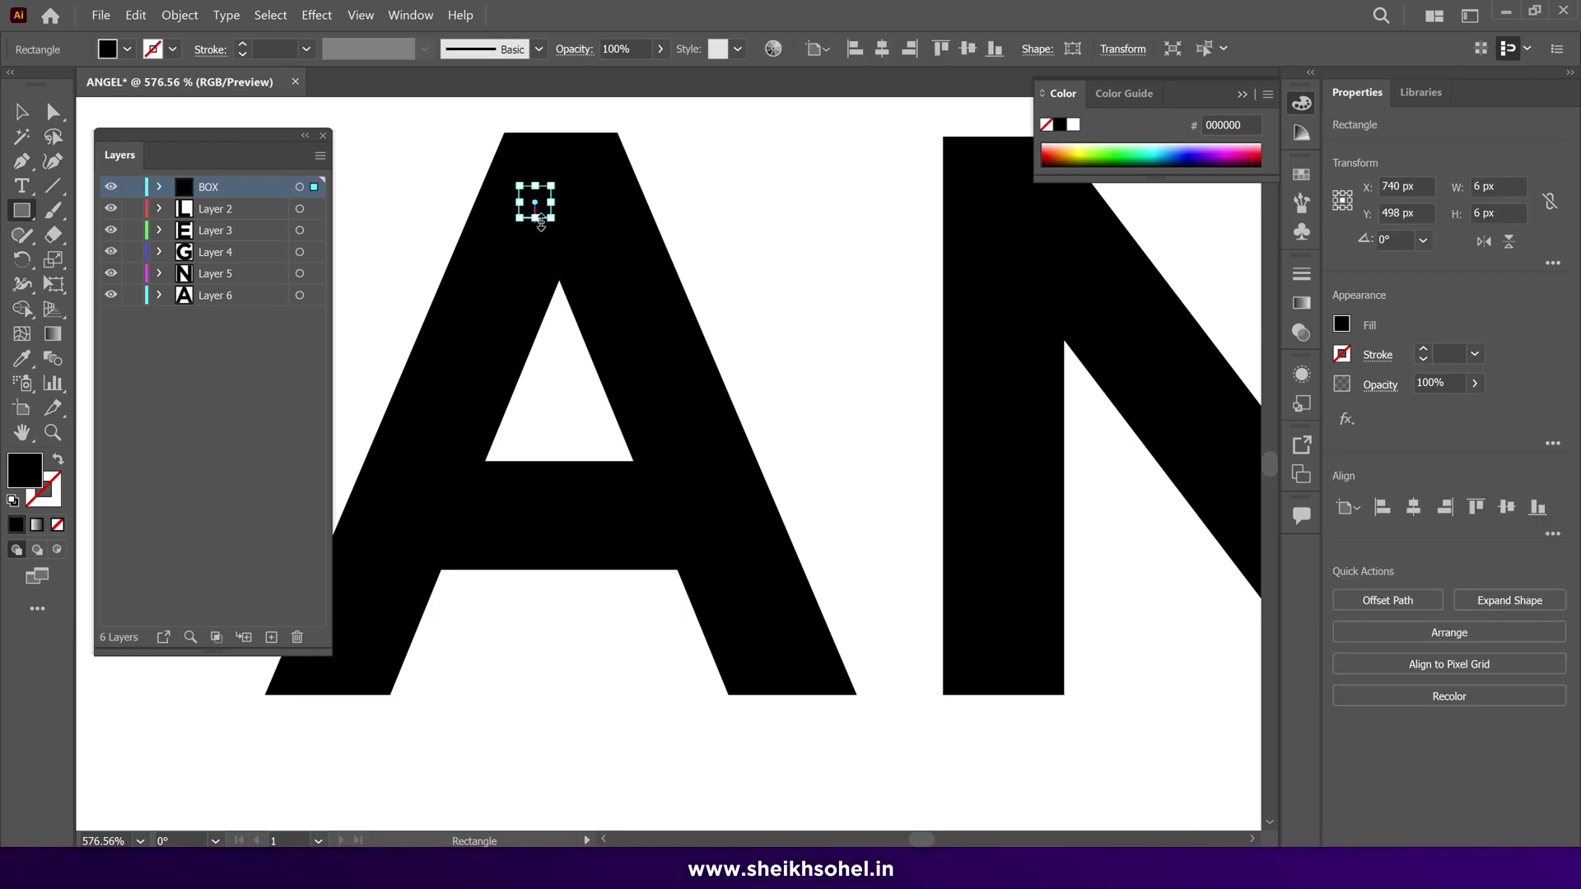
{"action": "left_click", "coordinate": [1247, 155]}
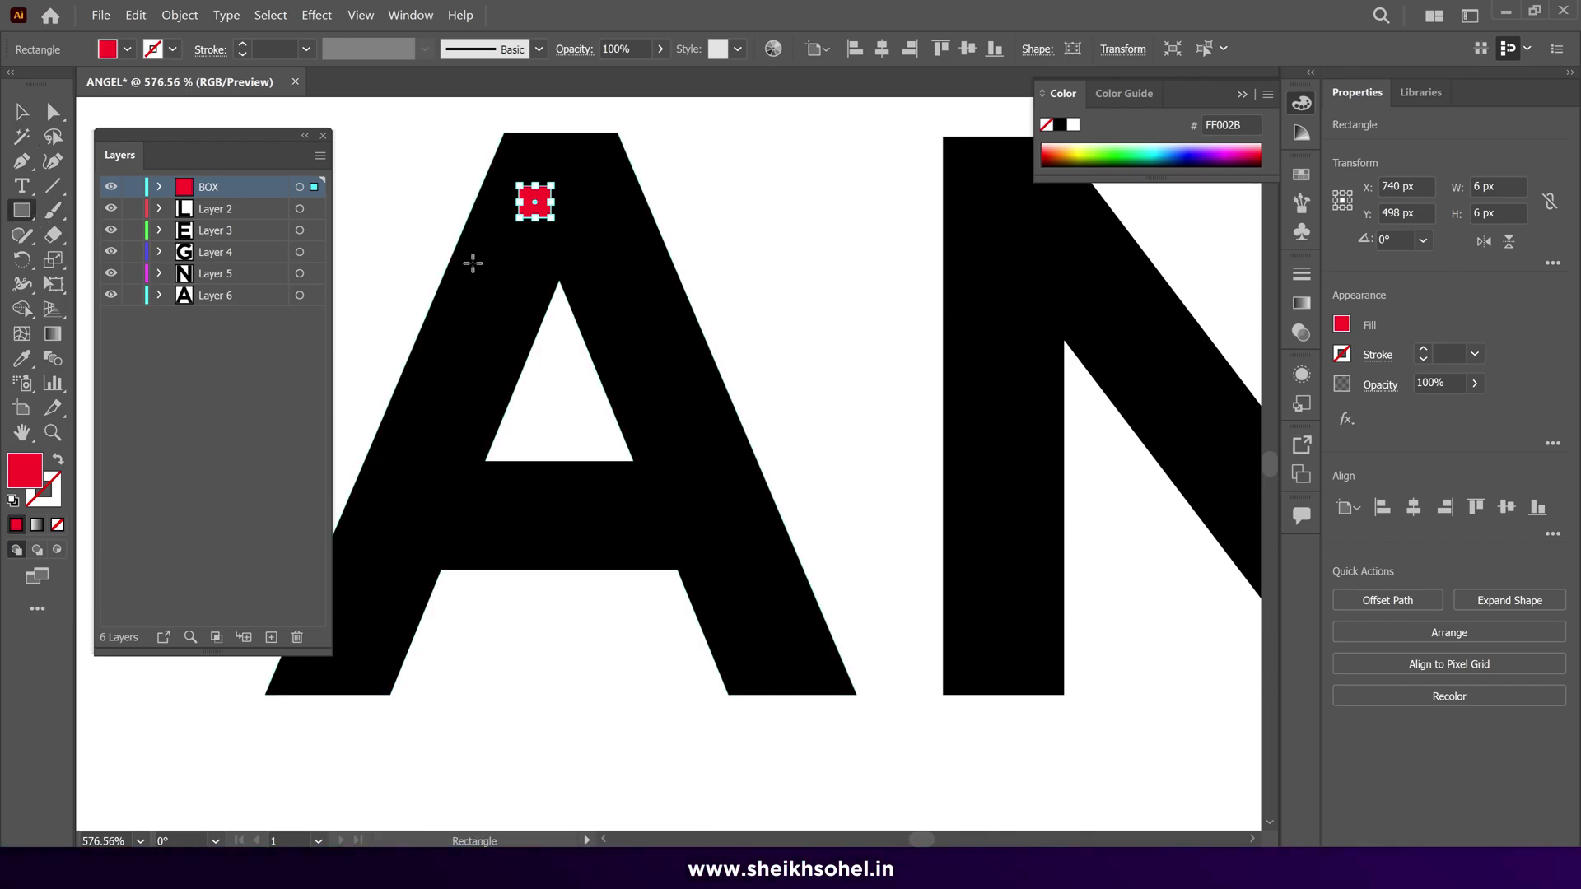
Step: Scatter more red squares, about 4 to 5 px each, down the A's left stroke, on its crossbar and on its right stroke
{"action": "left_click_drag", "start_coordinate": [486, 290], "coordinate": [486, 290]}
{"action": "left_click_drag", "start_coordinate": [429, 368], "coordinate": [451, 388]}
{"action": "left_click_drag", "start_coordinate": [410, 446], "coordinate": [427, 462]}
{"action": "left_click_drag", "start_coordinate": [427, 464], "coordinate": [545, 398]}
{"action": "left_click_drag", "start_coordinate": [475, 439], "coordinate": [491, 456]}
{"action": "key", "text": "ctrl+z"}
{"action": "key", "text": "ctrl+z"}
{"action": "mouse_move", "coordinate": [531, 347]}
{"action": "left_mouse_down"}
{"action": "mouse_move", "coordinate": [553, 370]}
{"action": "mouse_move", "coordinate": [541, 362]}
{"action": "left_mouse_up"}
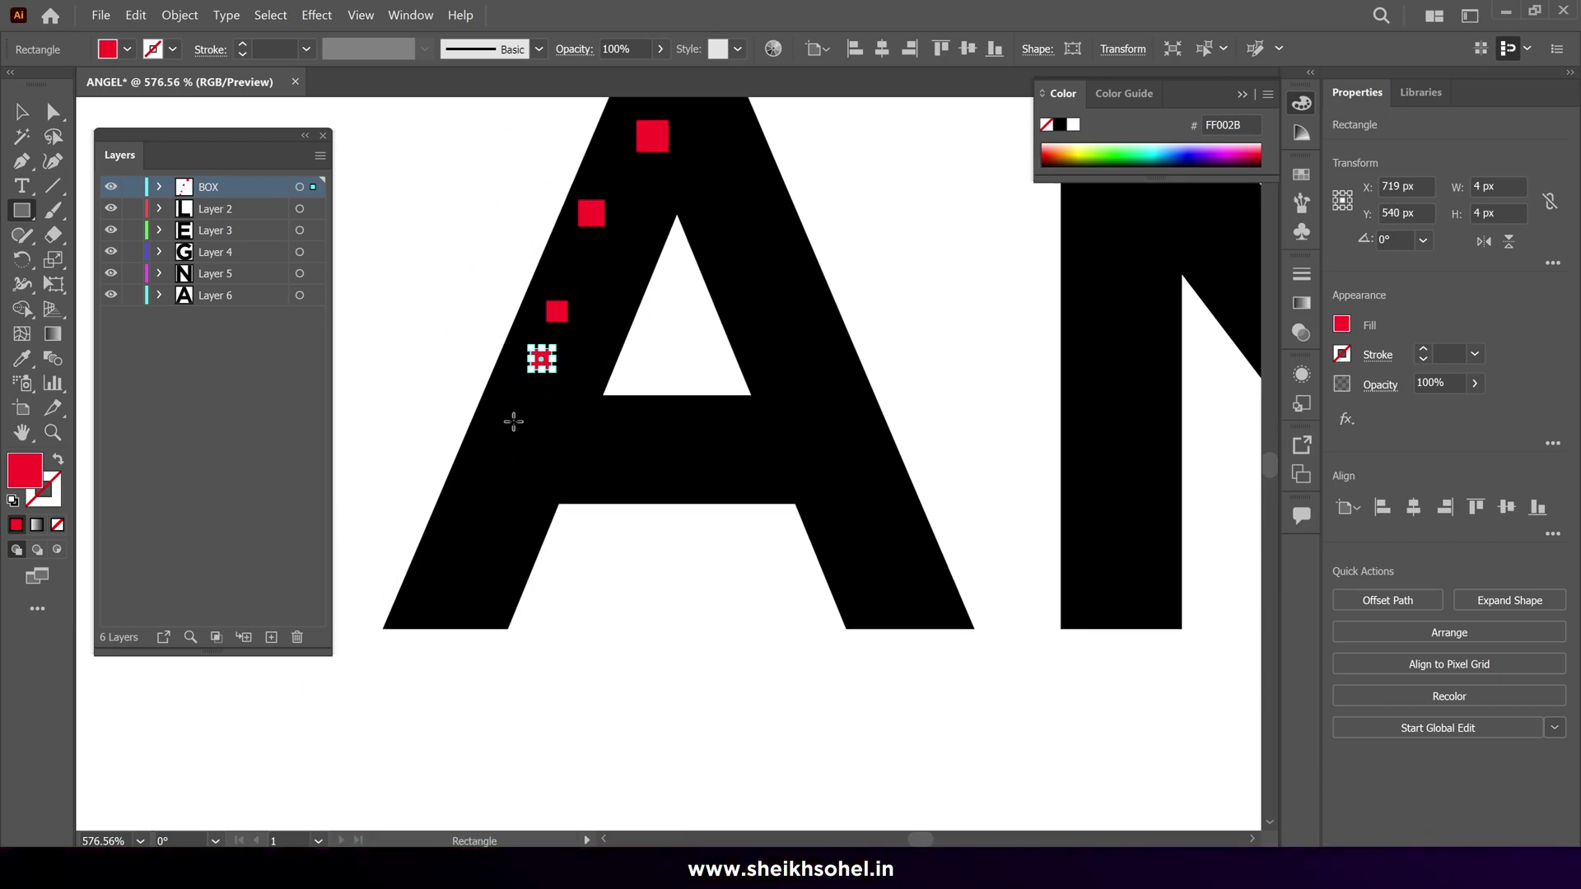
{"action": "left_click_drag", "start_coordinate": [660, 159], "coordinate": [596, 245]}
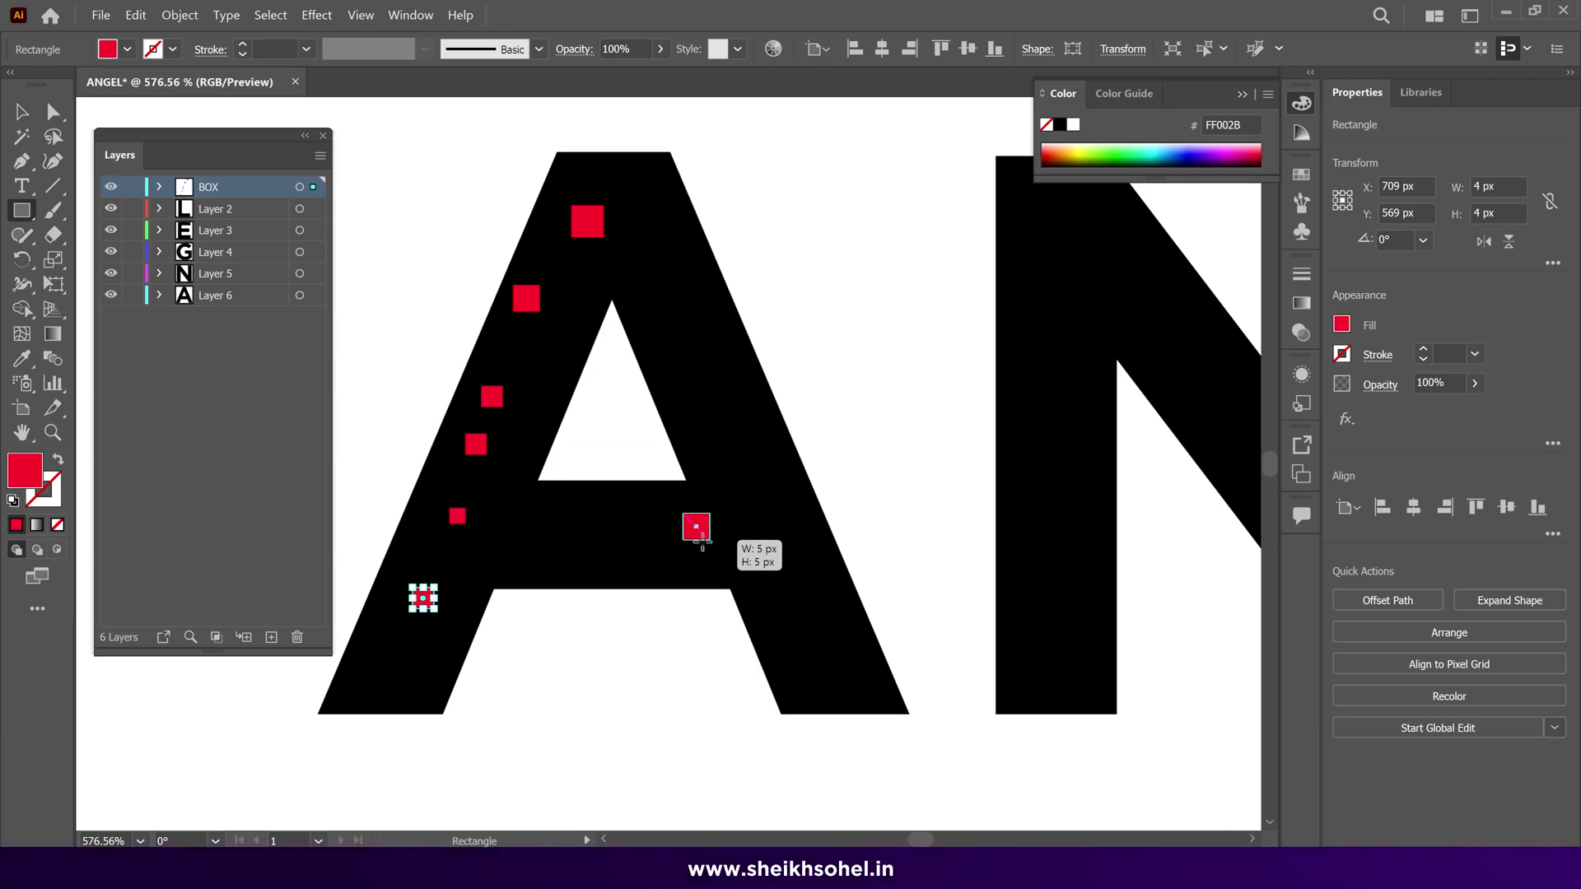
{"action": "left_click_drag", "start_coordinate": [703, 541], "coordinate": [705, 541]}
{"action": "left_click_drag", "start_coordinate": [699, 396], "coordinate": [721, 419]}
Step: Scatter small red squares, about 5 px each, over the strokes of the N and the curve and bar of the G
{"action": "left_click_drag", "start_coordinate": [1073, 255], "coordinate": [725, 249]}
{"action": "left_click_drag", "start_coordinate": [873, 405], "coordinate": [888, 412]}
{"action": "left_click_drag", "start_coordinate": [1063, 619], "coordinate": [1082, 642]}
{"action": "mouse_move", "coordinate": [1070, 262]}
{"action": "left_mouse_down"}
{"action": "mouse_move", "coordinate": [837, 324]}
{"action": "mouse_move", "coordinate": [827, 397]}
{"action": "left_mouse_up"}
{"action": "left_click_drag", "start_coordinate": [1112, 478], "coordinate": [537, 467]}
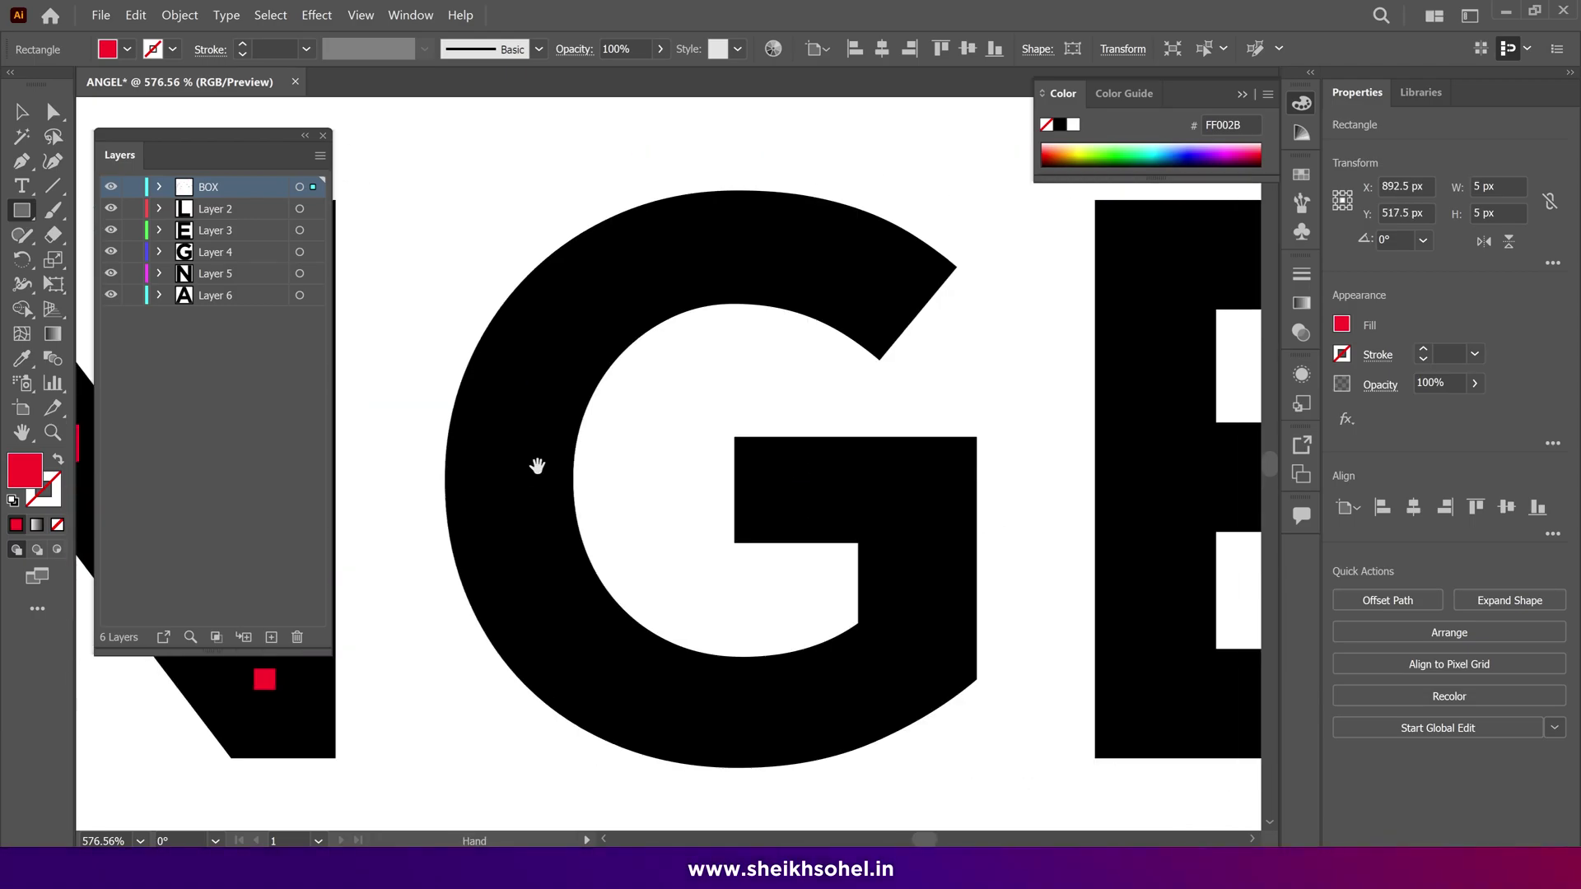
{"action": "left_click_drag", "start_coordinate": [539, 539], "coordinate": [540, 538]}
{"action": "left_click_drag", "start_coordinate": [813, 480], "coordinate": [832, 500]}
{"action": "left_click_drag", "start_coordinate": [679, 695], "coordinate": [713, 723]}
Step: Draw red squares, mostly about 5 to 7 px, over the E and L, with a larger one at the top of the E's stem
{"action": "left_click_drag", "start_coordinate": [1111, 346], "coordinate": [710, 404]}
{"action": "left_click_drag", "start_coordinate": [766, 297], "coordinate": [800, 364]}
{"action": "left_click_drag", "start_coordinate": [777, 504], "coordinate": [796, 525]}
{"action": "left_click_drag", "start_coordinate": [729, 621], "coordinate": [765, 658]}
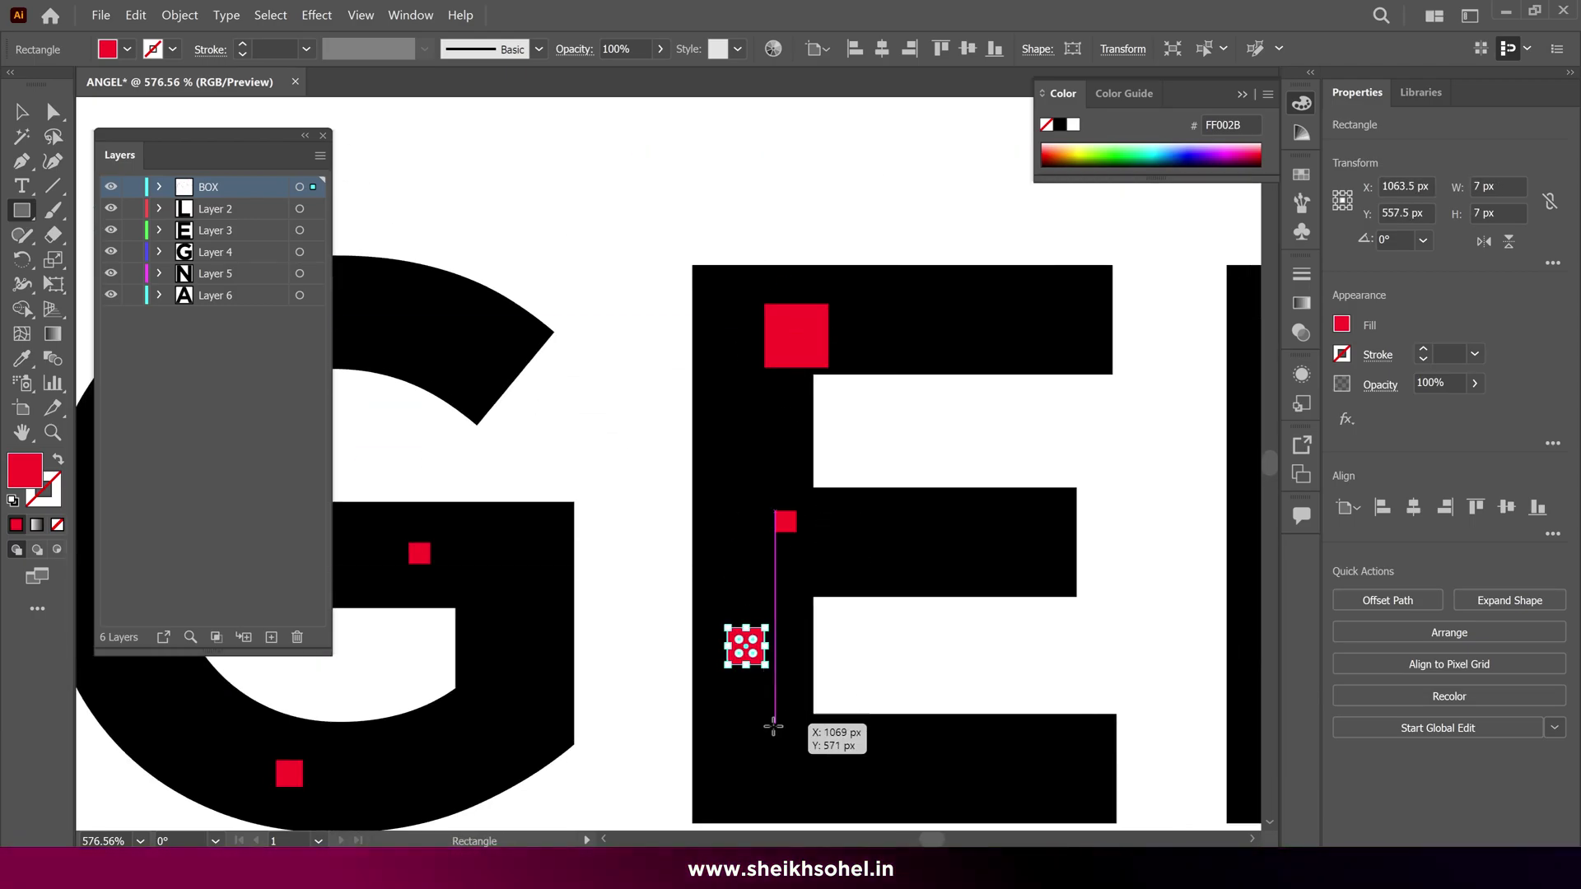
{"action": "left_click_drag", "start_coordinate": [788, 733], "coordinate": [792, 738]}
{"action": "left_click_drag", "start_coordinate": [1081, 367], "coordinate": [761, 346]}
{"action": "left_click_drag", "start_coordinate": [758, 271], "coordinate": [785, 298]}
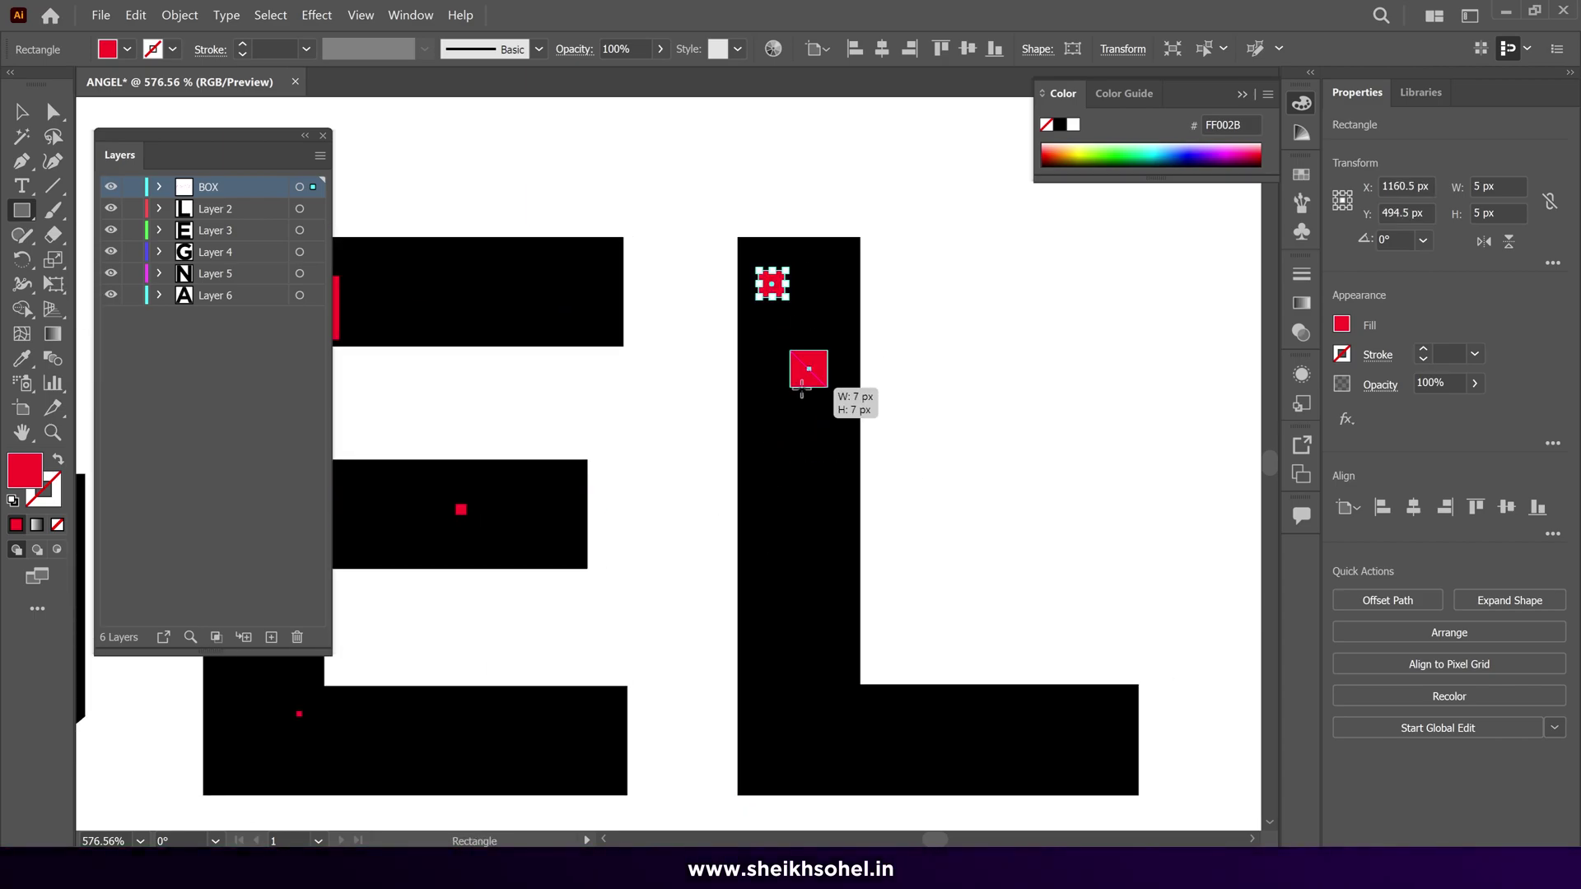
{"action": "left_click_drag", "start_coordinate": [770, 577], "coordinate": [771, 576]}
{"action": "left_click_drag", "start_coordinate": [860, 698], "coordinate": [881, 718]}
Step: Delete the red square on the G's left side and move the square at its bottom to the lower-left curve
{"action": "key", "text": "z"}
{"action": "mouse_move", "coordinate": [913, 446]}
{"action": "left_mouse_down"}
{"action": "mouse_move", "coordinate": [667, 519]}
{"action": "mouse_move", "coordinate": [565, 496]}
{"action": "mouse_move", "coordinate": [823, 466]}
{"action": "left_mouse_up"}
{"action": "left_click_drag", "start_coordinate": [871, 375], "coordinate": [741, 363]}
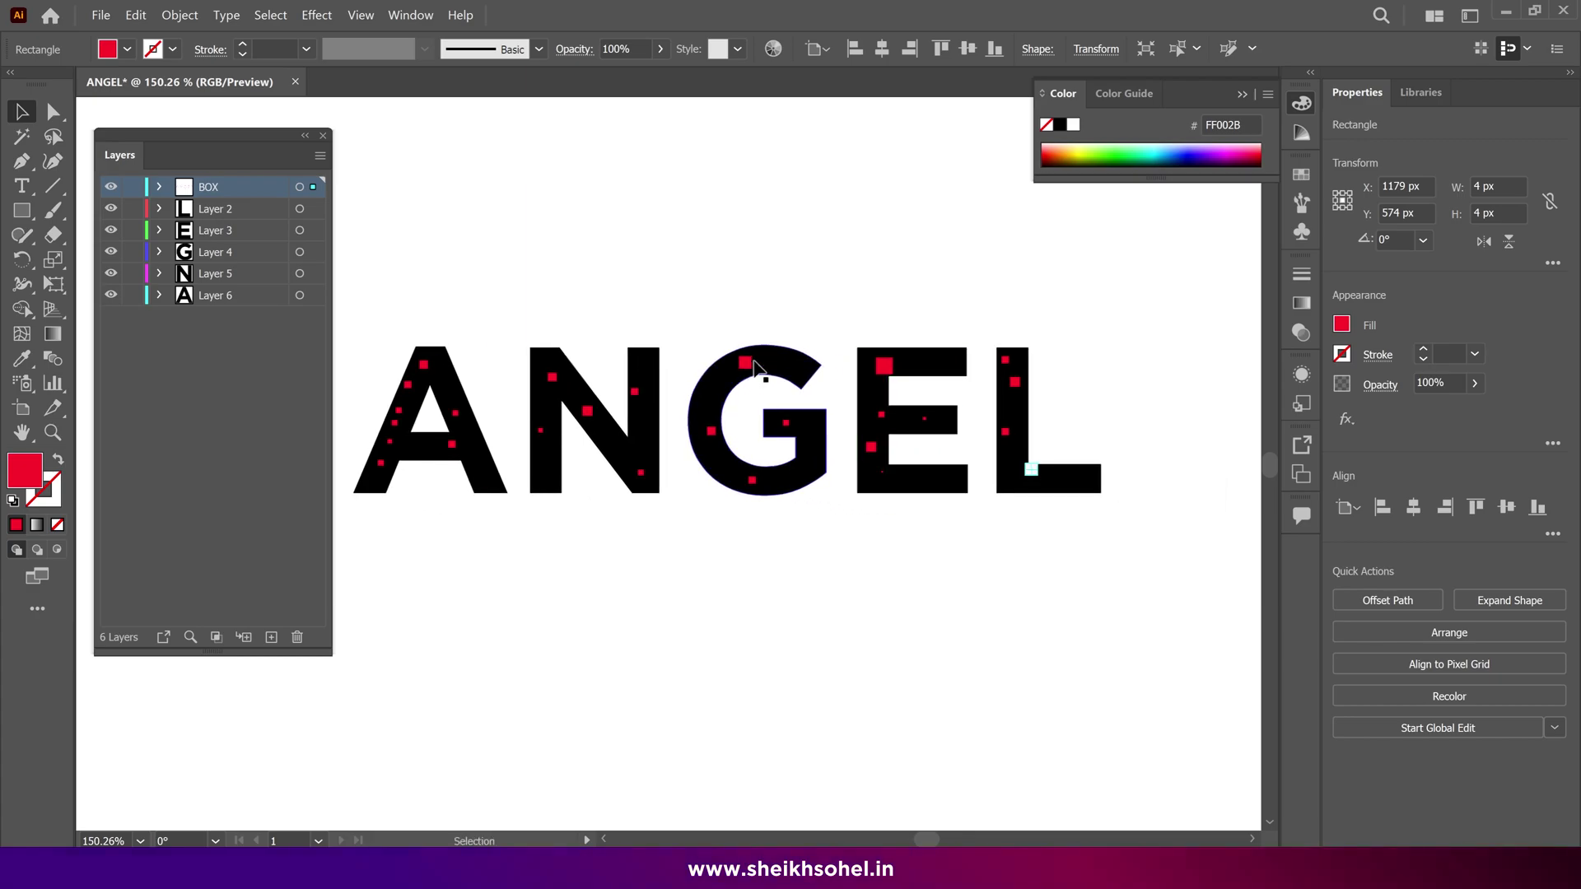
{"action": "left_click", "coordinate": [710, 433]}
{"action": "key", "text": "Delete"}
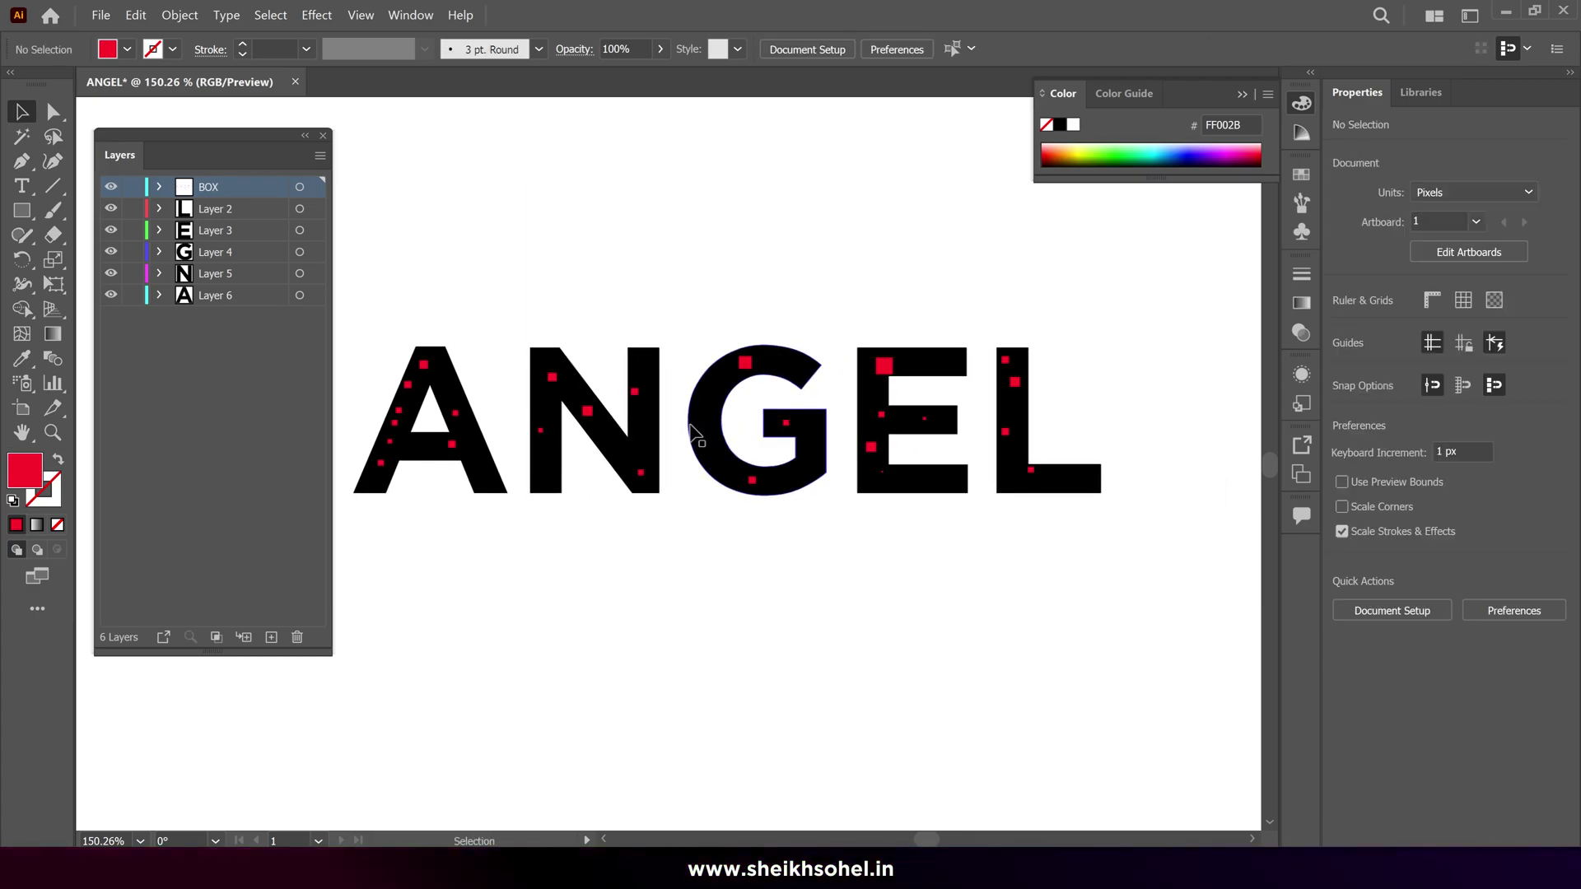
{"action": "left_click_drag", "start_coordinate": [752, 480], "coordinate": [718, 462]}
{"action": "left_click", "coordinate": [898, 515]}
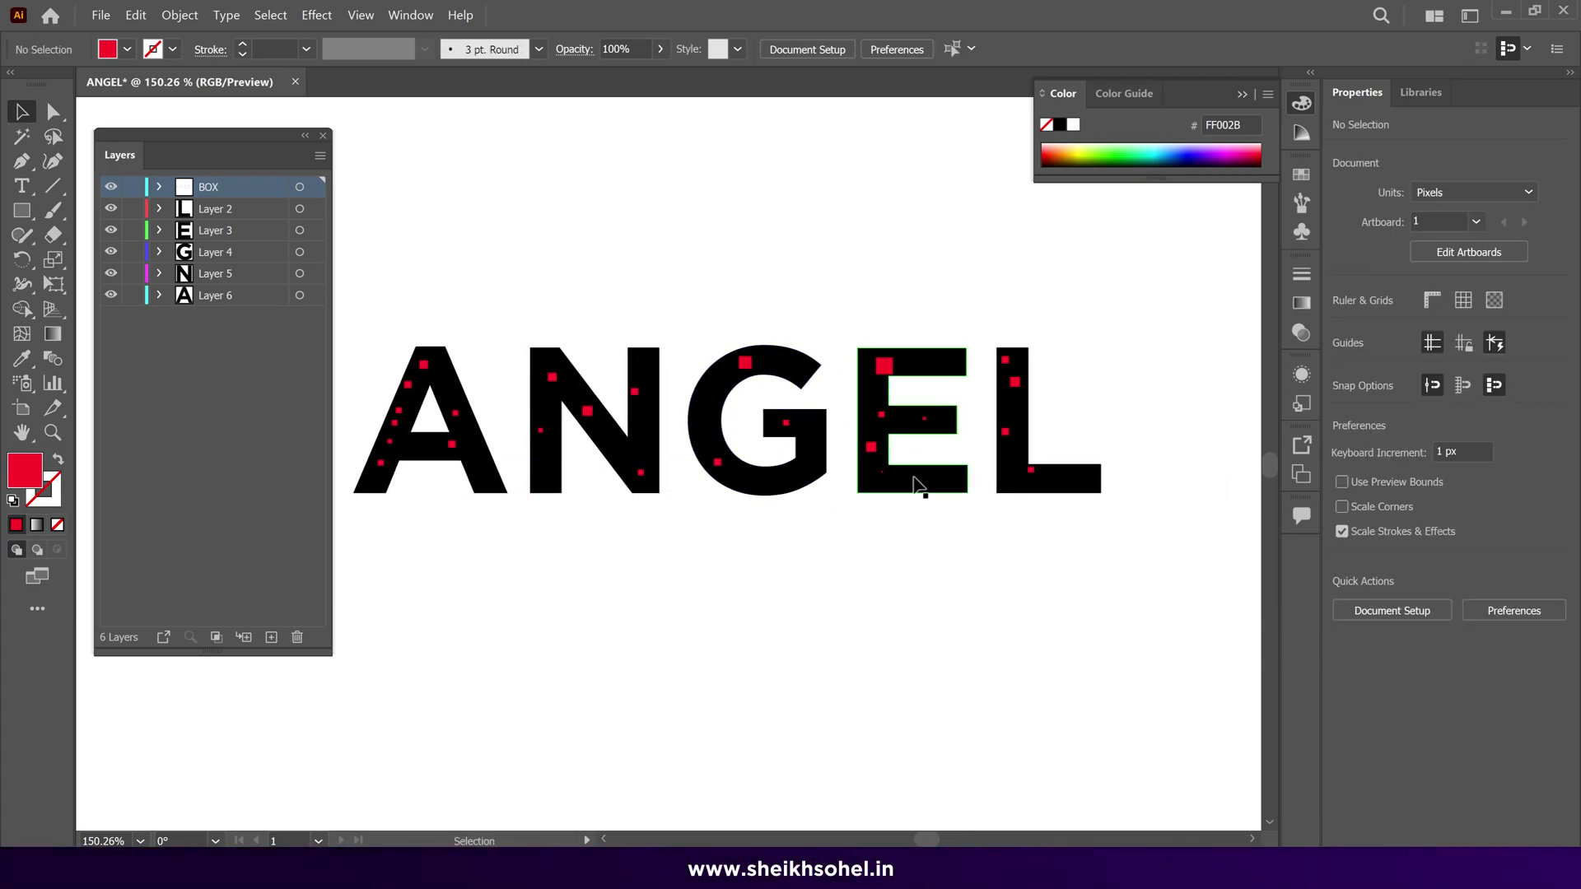
Step: Delete three of the crowded red squares along the left stroke of the A, keeping the top one
{"action": "left_click", "coordinate": [395, 422]}
{"action": "key", "text": "Delete"}
{"action": "left_click", "coordinate": [456, 413]}
{"action": "key", "text": "Delete"}
{"action": "left_click", "coordinate": [408, 386]}
{"action": "key", "text": "Delete"}
{"action": "left_click", "coordinate": [399, 411]}
{"action": "key", "text": "Delete"}
Step: Reposition the A's remaining squares: shift the small left-stroke square slightly upward and the right crossbar square toward the middle
{"action": "left_click_drag", "start_coordinate": [397, 458], "coordinate": [612, 499]}
{"action": "key", "text": "ctrl+z"}
{"action": "left_click", "coordinate": [551, 522]}
{"action": "key", "text": "v"}
{"action": "mouse_move", "coordinate": [515, 477]}
{"action": "left_mouse_down"}
{"action": "mouse_move", "coordinate": [541, 444]}
{"action": "mouse_move", "coordinate": [525, 454]}
{"action": "left_mouse_up"}
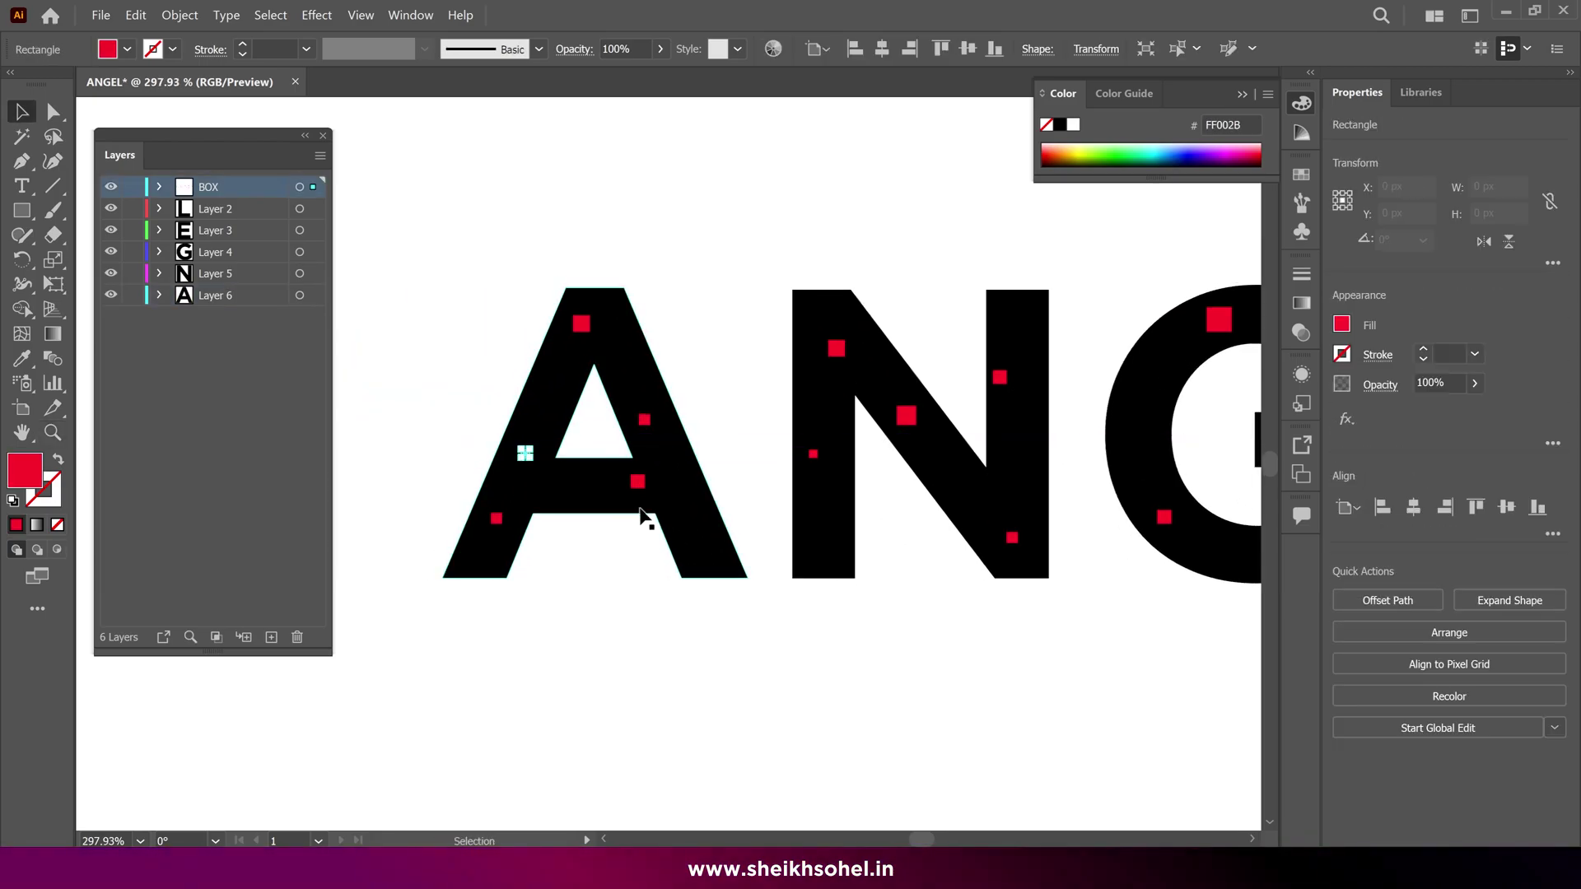
{"action": "left_click_drag", "start_coordinate": [636, 482], "coordinate": [602, 491]}
{"action": "key", "text": "z"}
{"action": "left_click_drag", "start_coordinate": [925, 508], "coordinate": [840, 511]}
{"action": "key", "text": "v"}
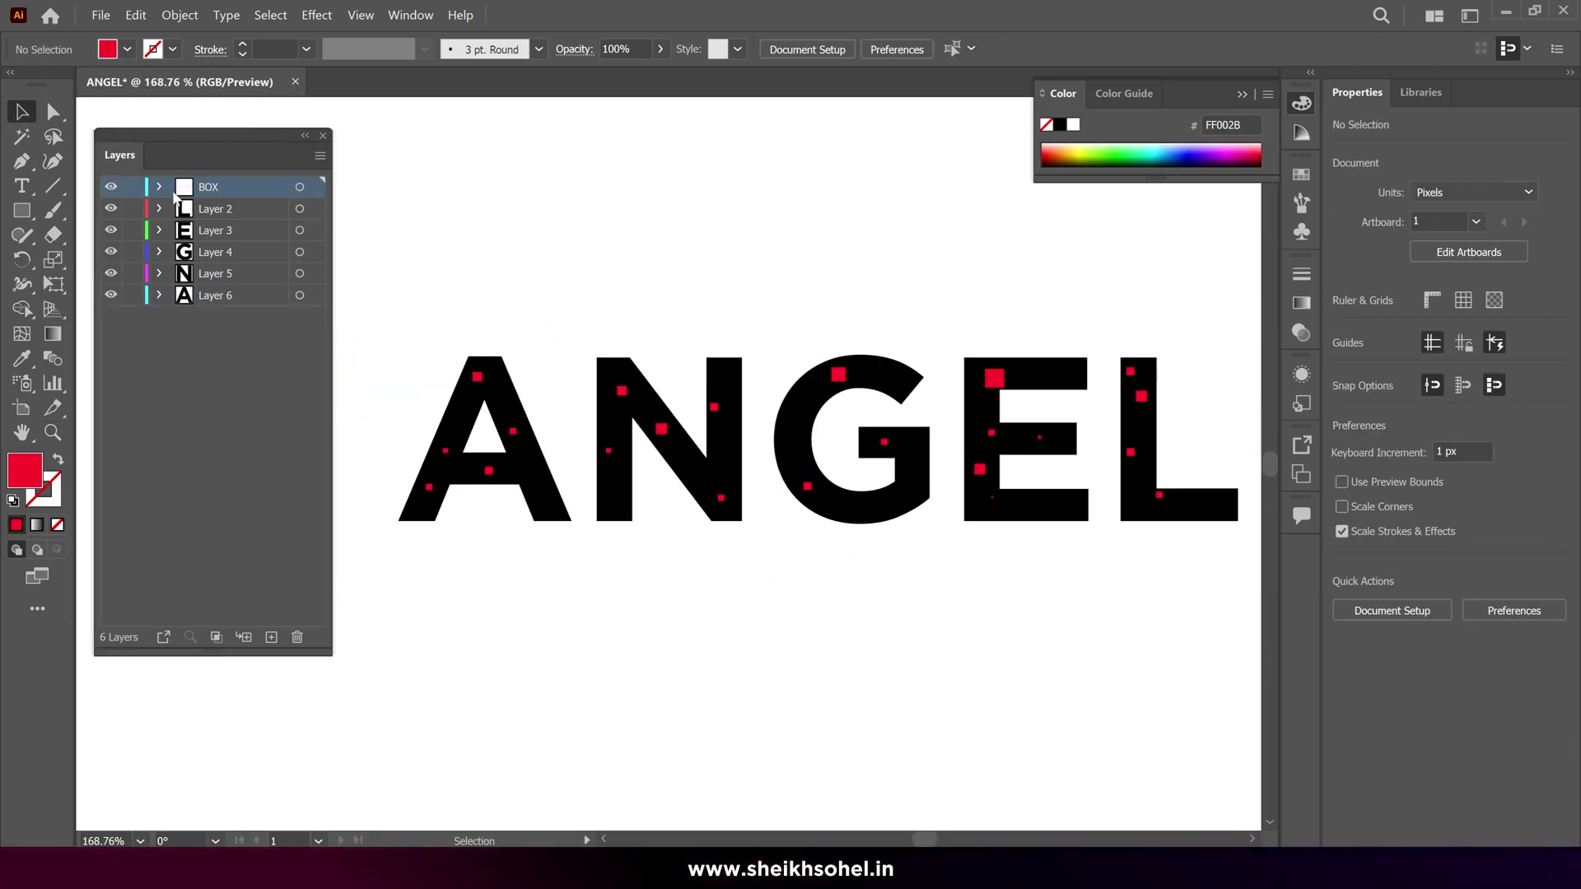
Step: Expand the BOX layer, select all its squares and release them to separate layers as a sequence
{"action": "left_click", "coordinate": [161, 188]}
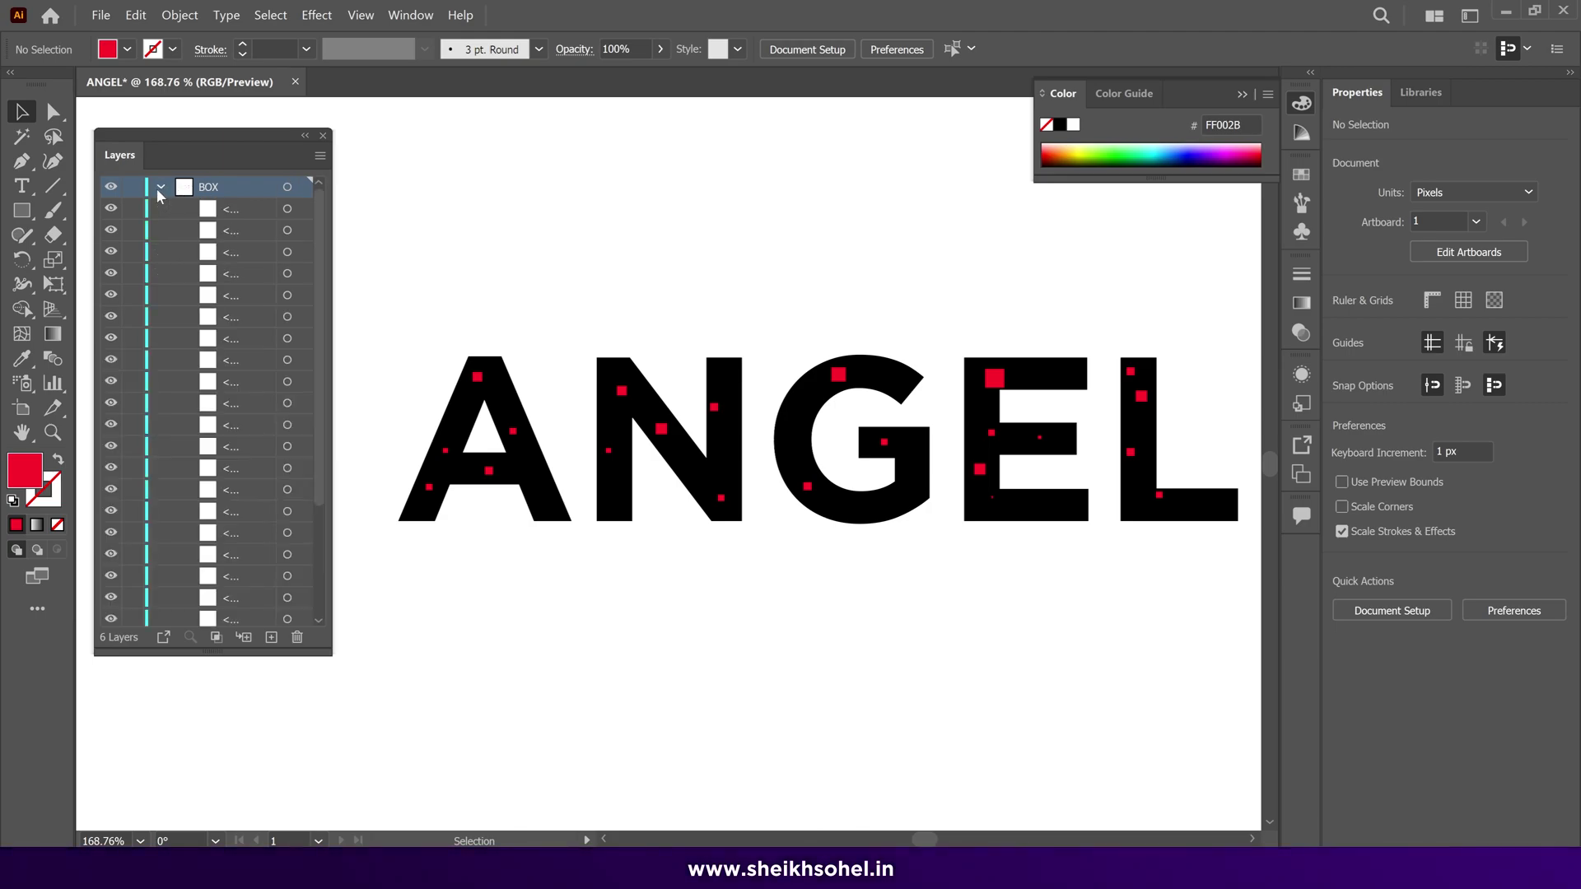
{"action": "scroll", "coordinate": [236, 258], "scroll_direction": "down", "scroll_amount": 5}
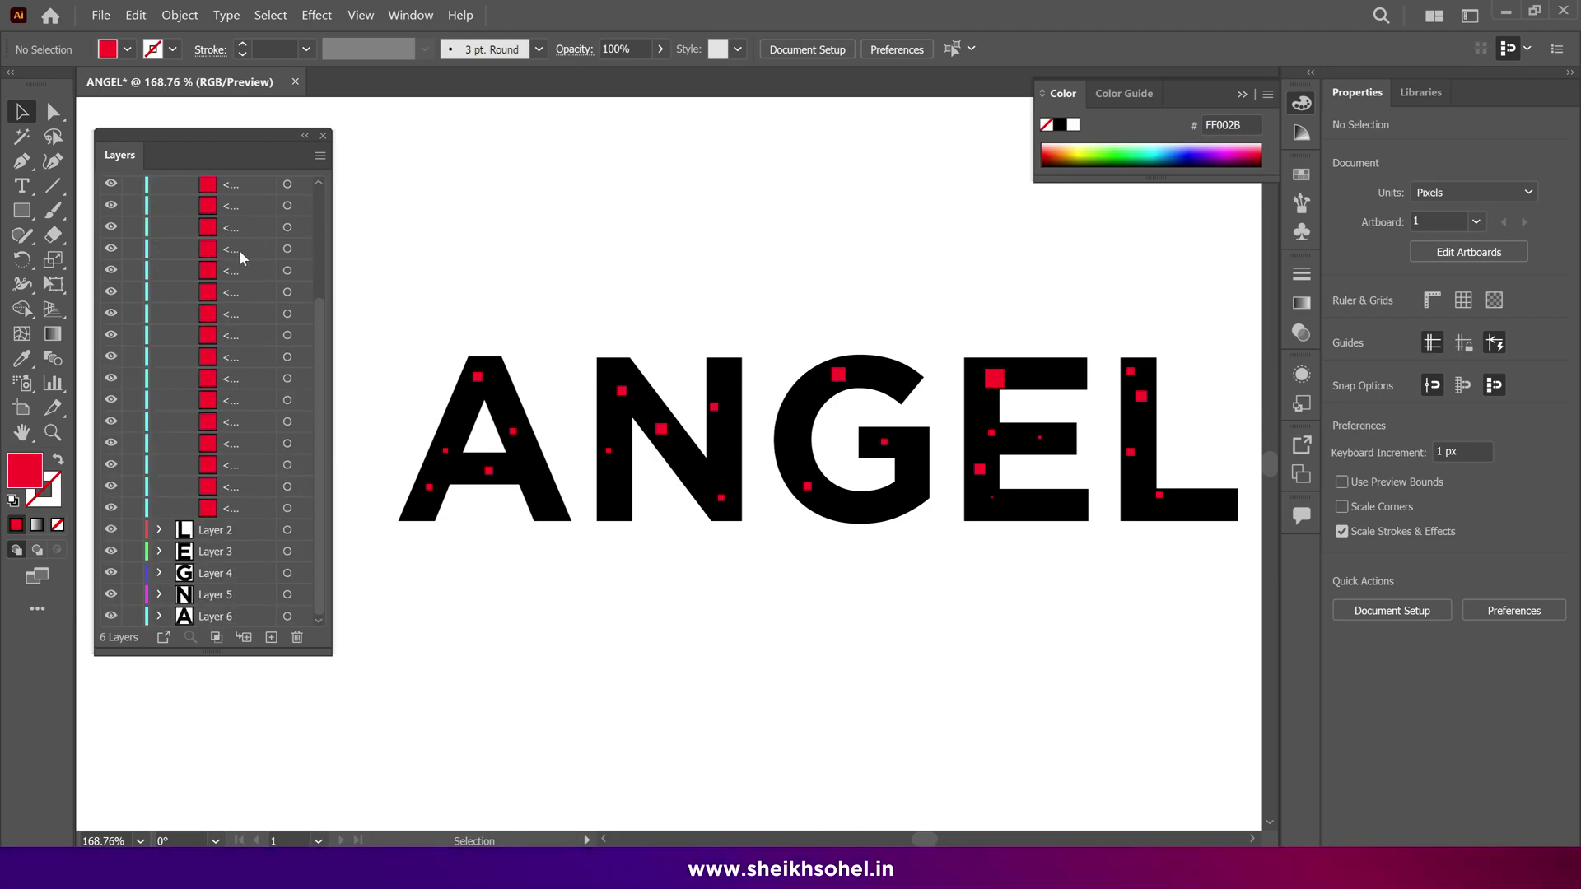
{"action": "scroll", "coordinate": [237, 255], "scroll_direction": "up", "scroll_amount": 5}
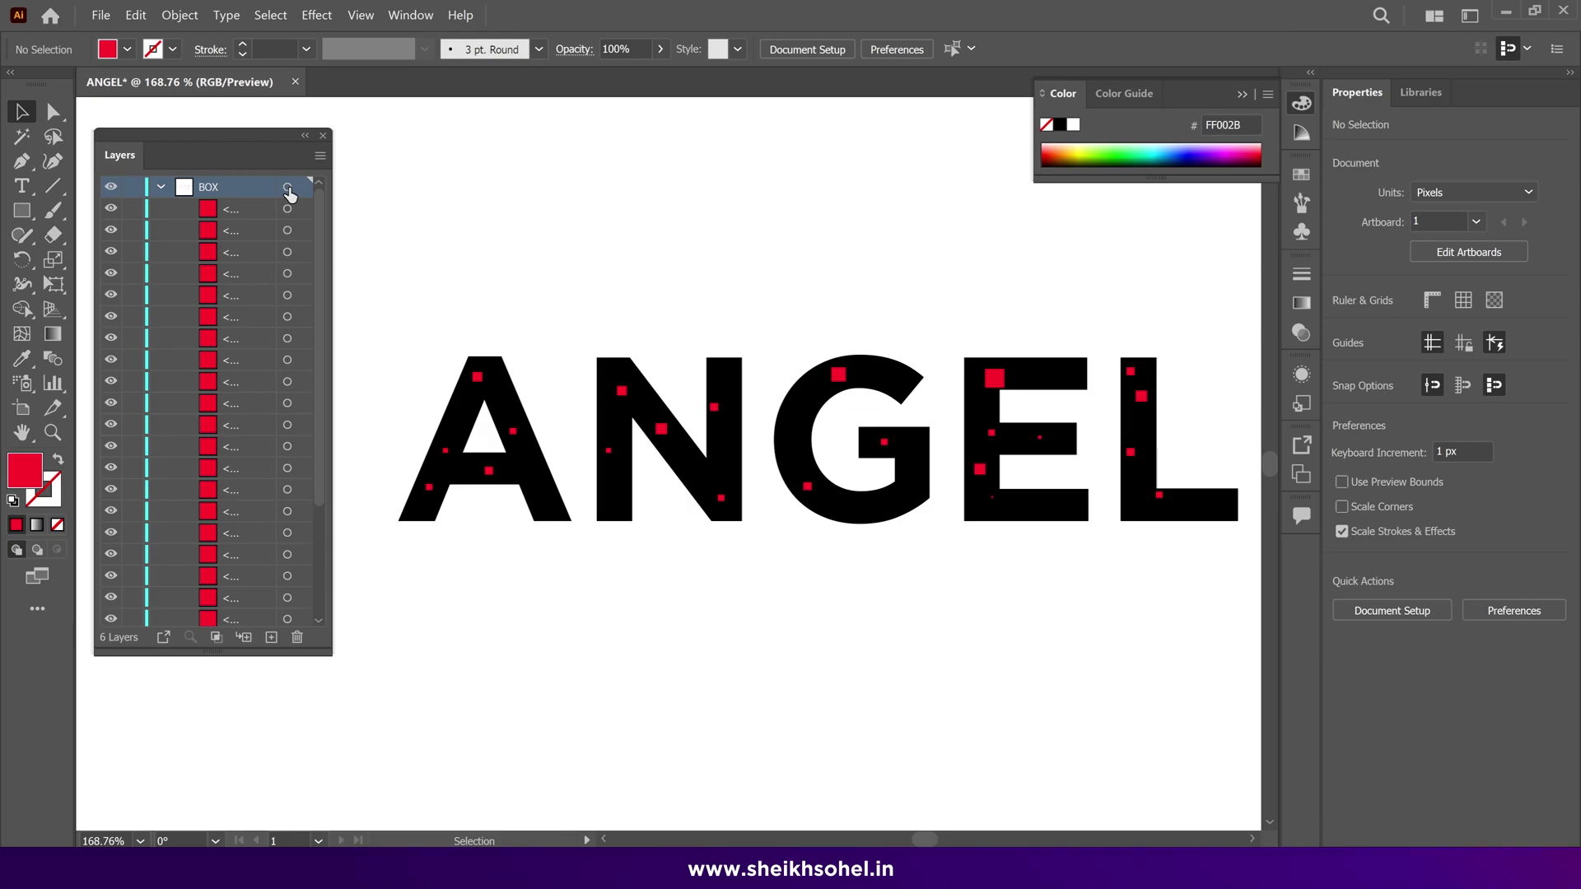
{"action": "left_click", "coordinate": [288, 187]}
{"action": "left_click", "coordinate": [320, 156]}
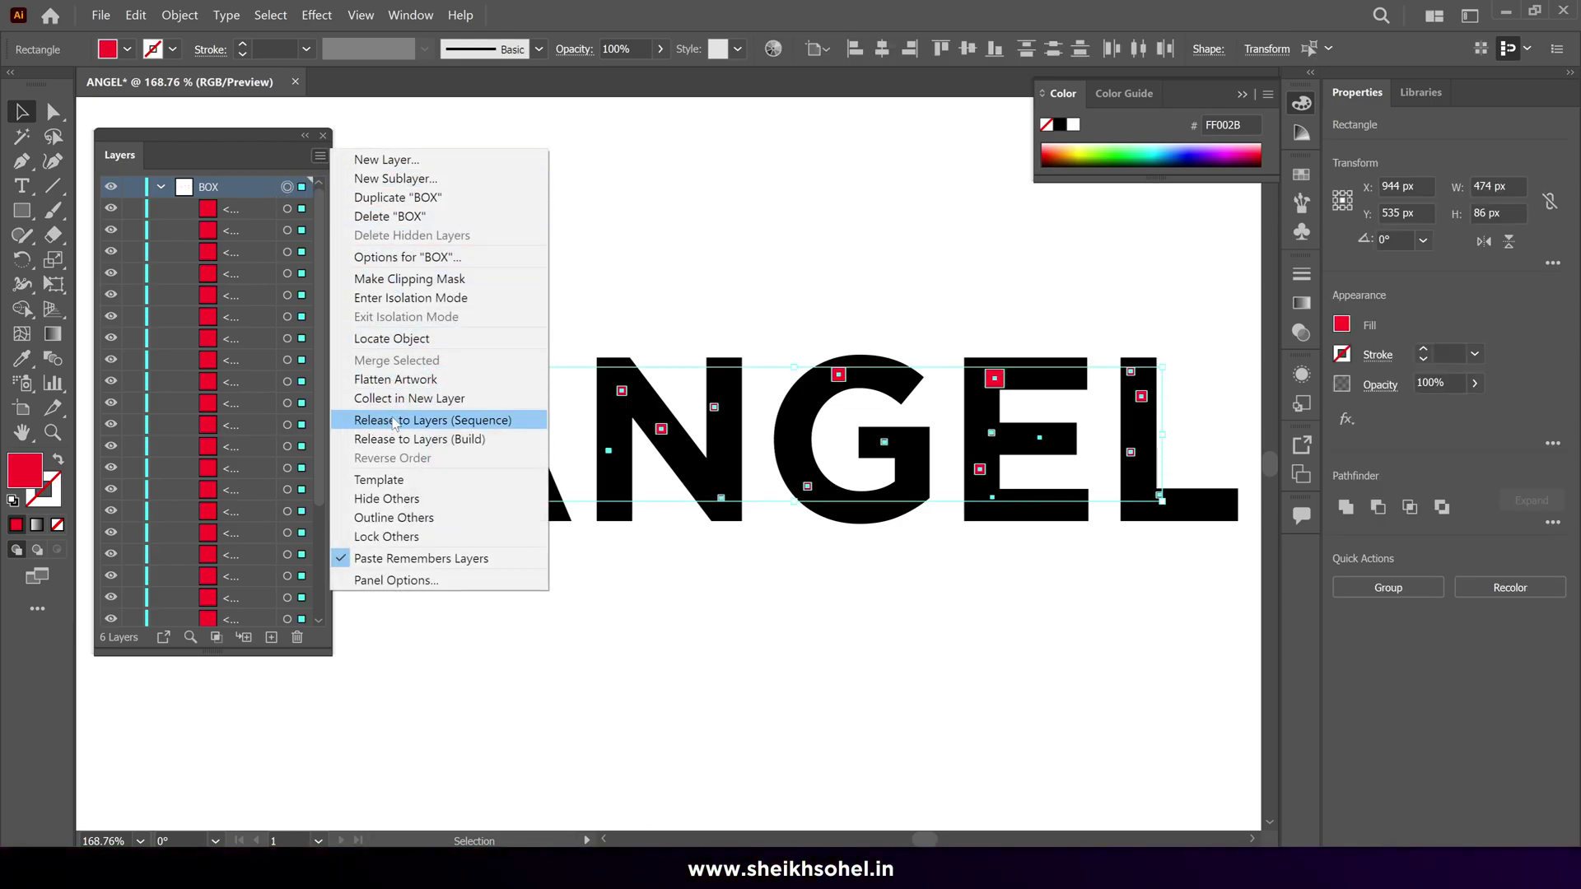
{"action": "left_click", "coordinate": [375, 422]}
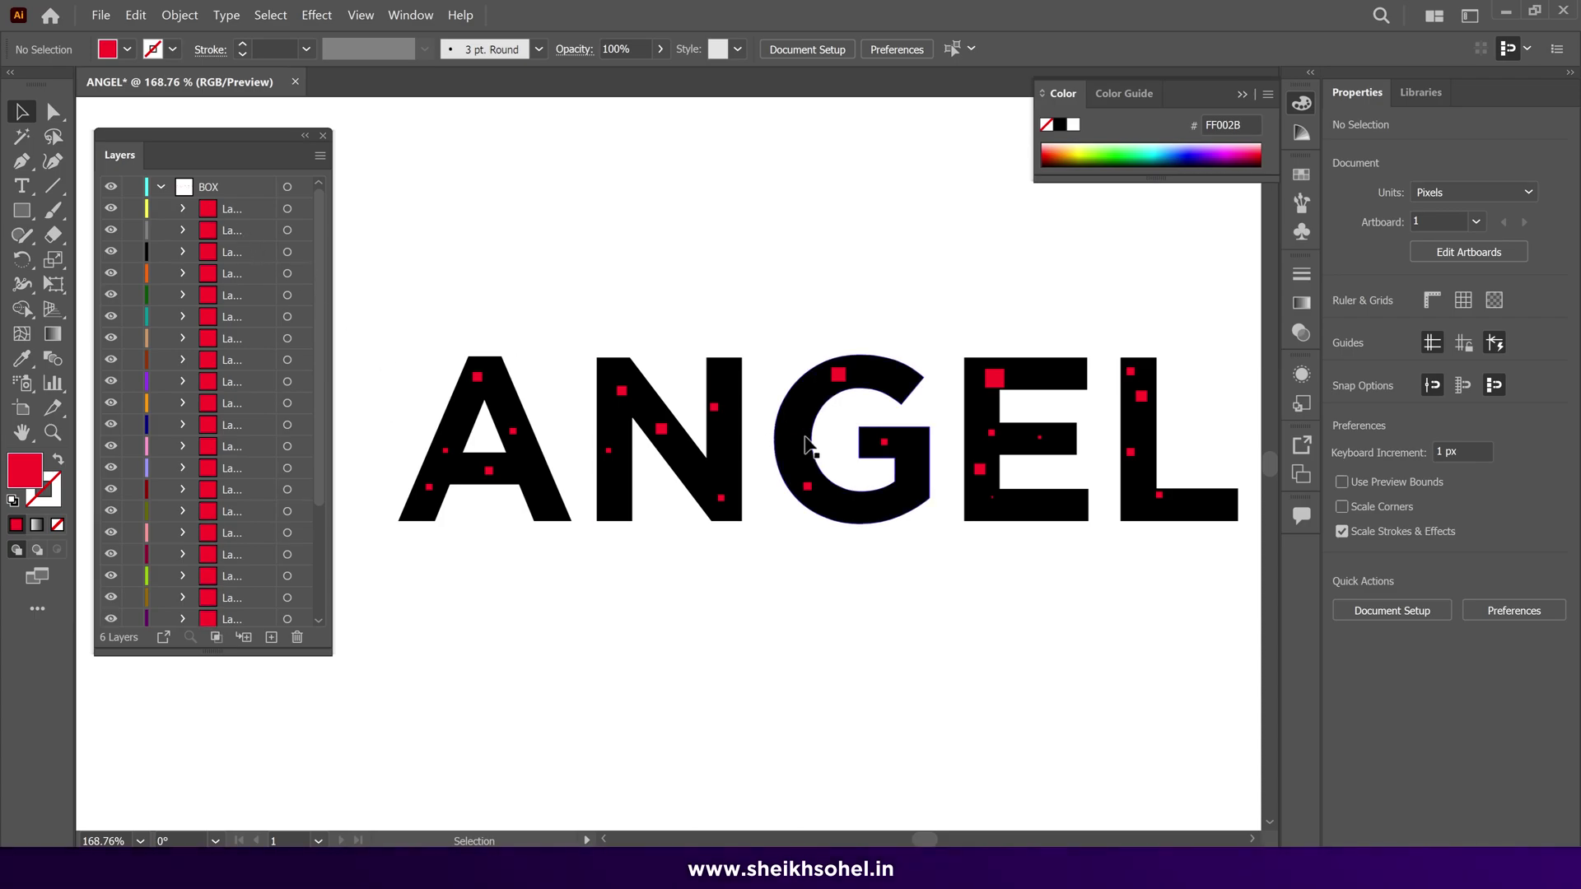
Step: Move all the released square layers out of BOX to the top level and delete the empty BOX layer
{"action": "scroll", "coordinate": [227, 353], "scroll_direction": "down", "scroll_amount": 3}
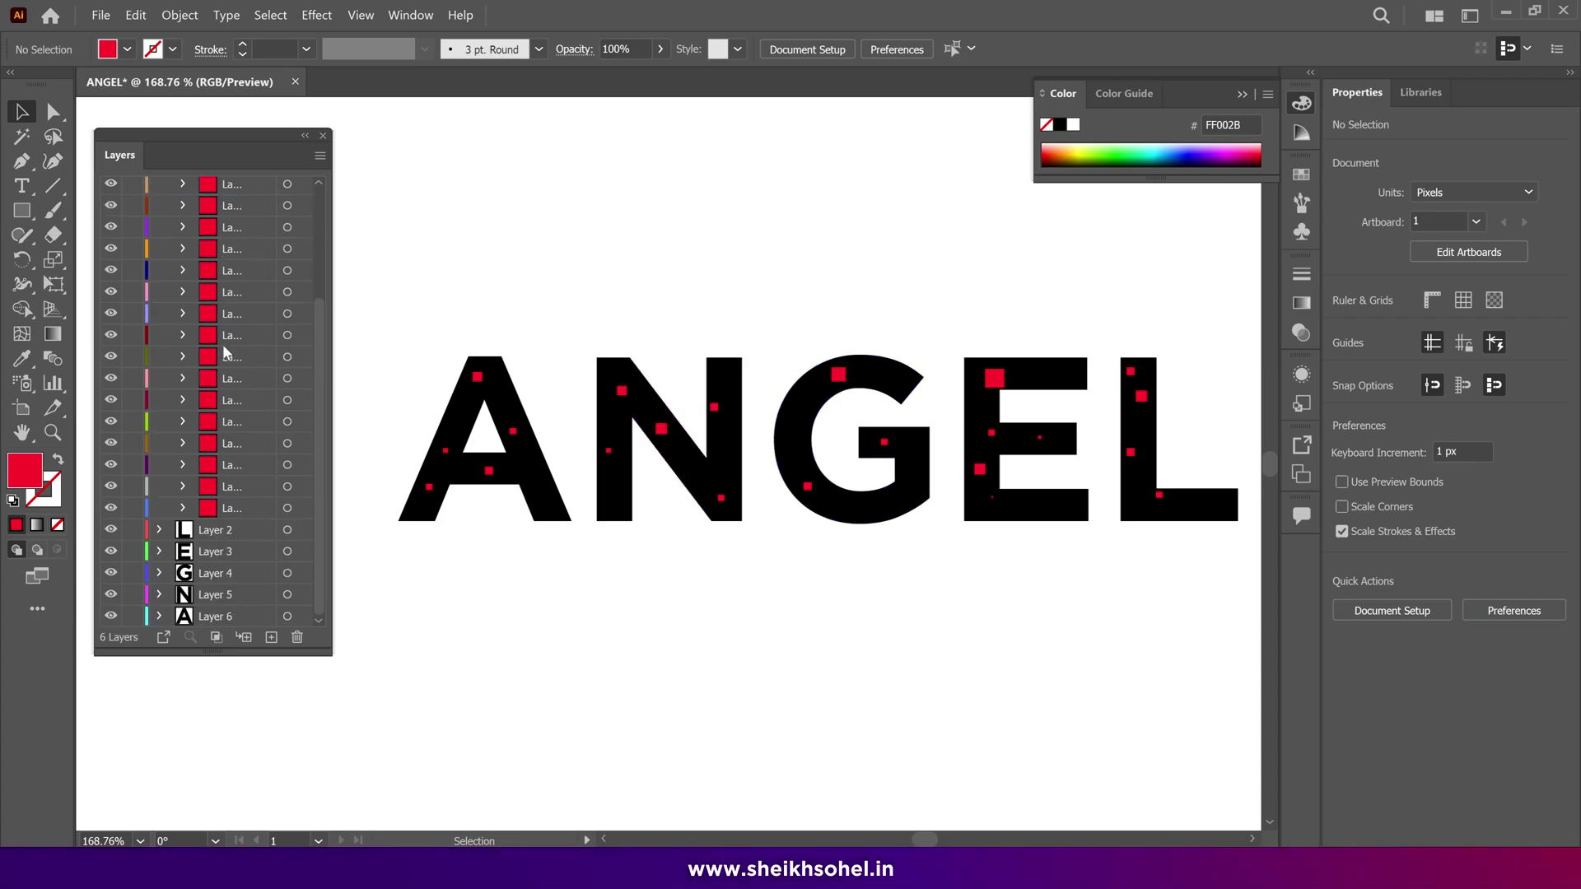
{"action": "left_click", "coordinate": [233, 508], "text": "shift"}
{"action": "scroll", "coordinate": [242, 354], "scroll_direction": "up", "scroll_amount": 3}
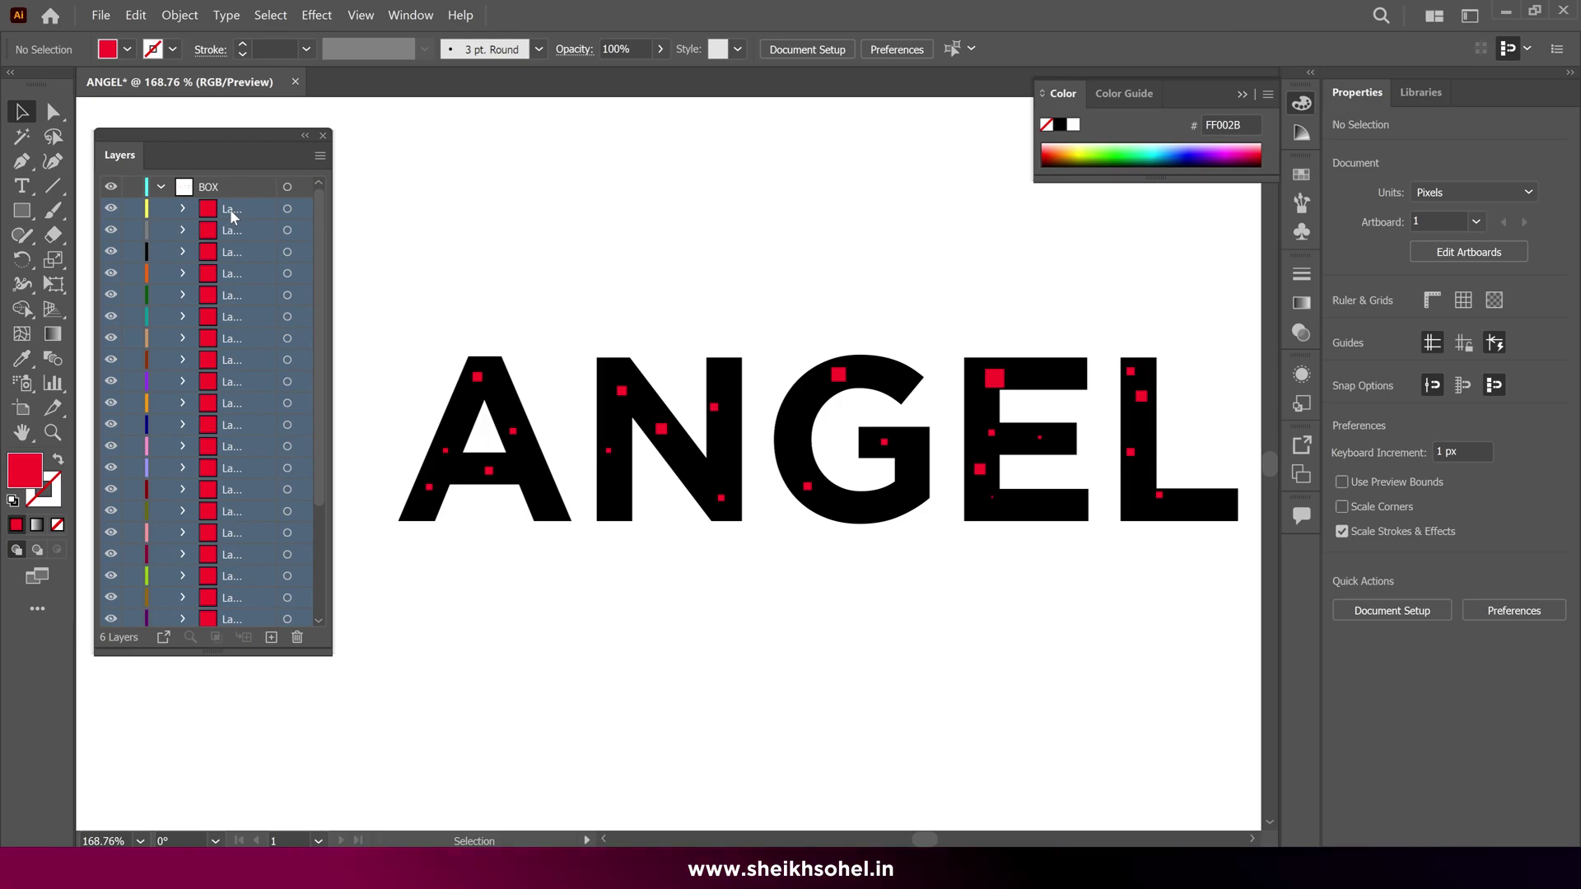
{"action": "left_click_drag", "start_coordinate": [231, 213], "coordinate": [226, 192]}
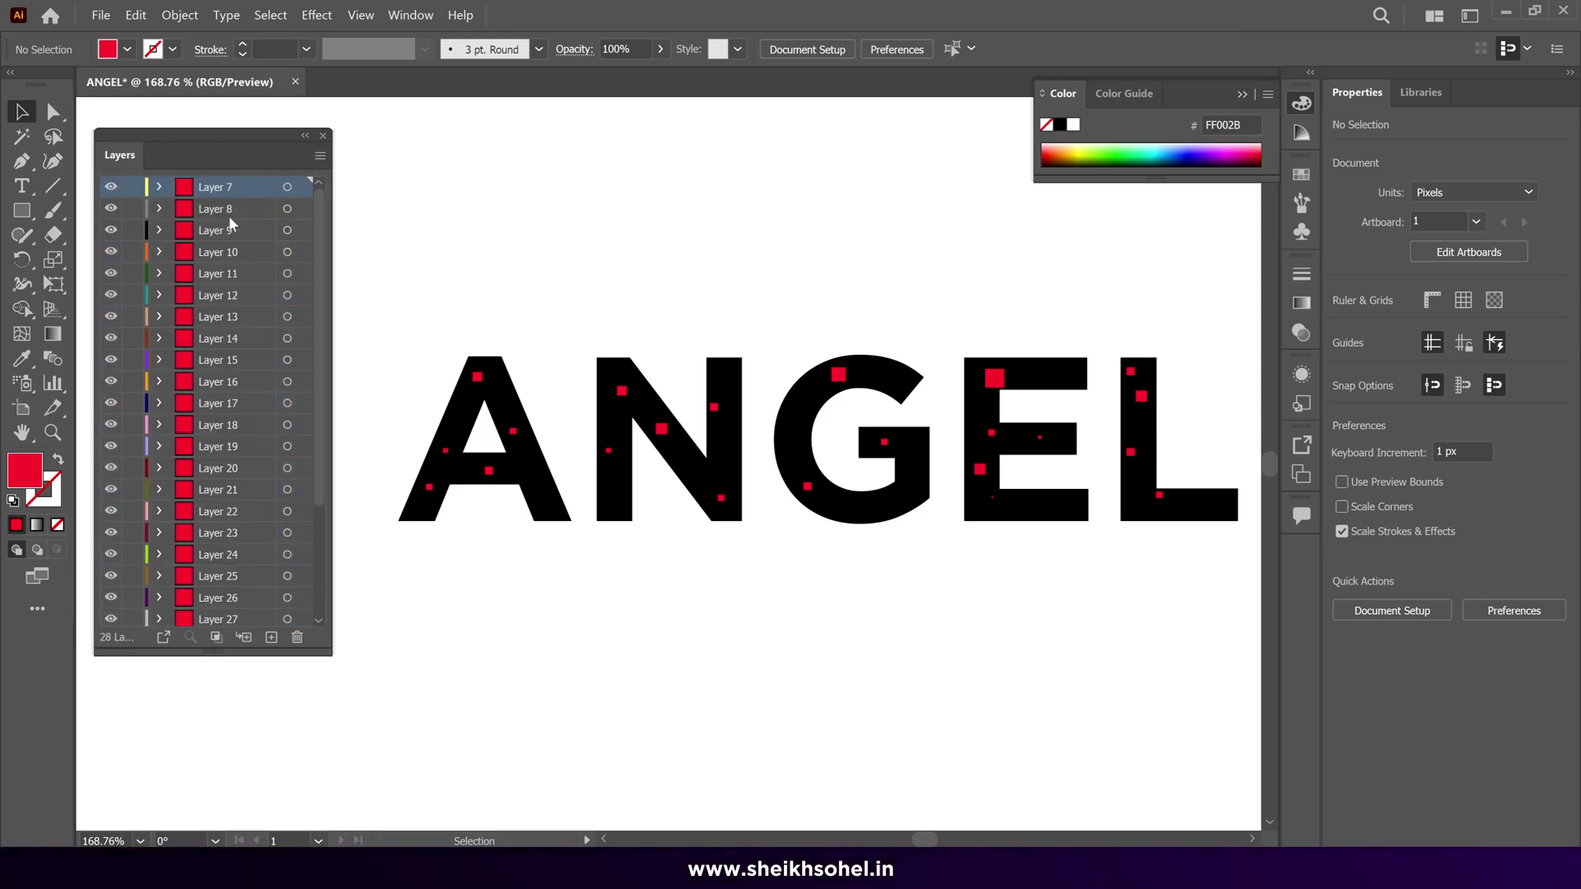
{"action": "left_click", "coordinate": [297, 641]}
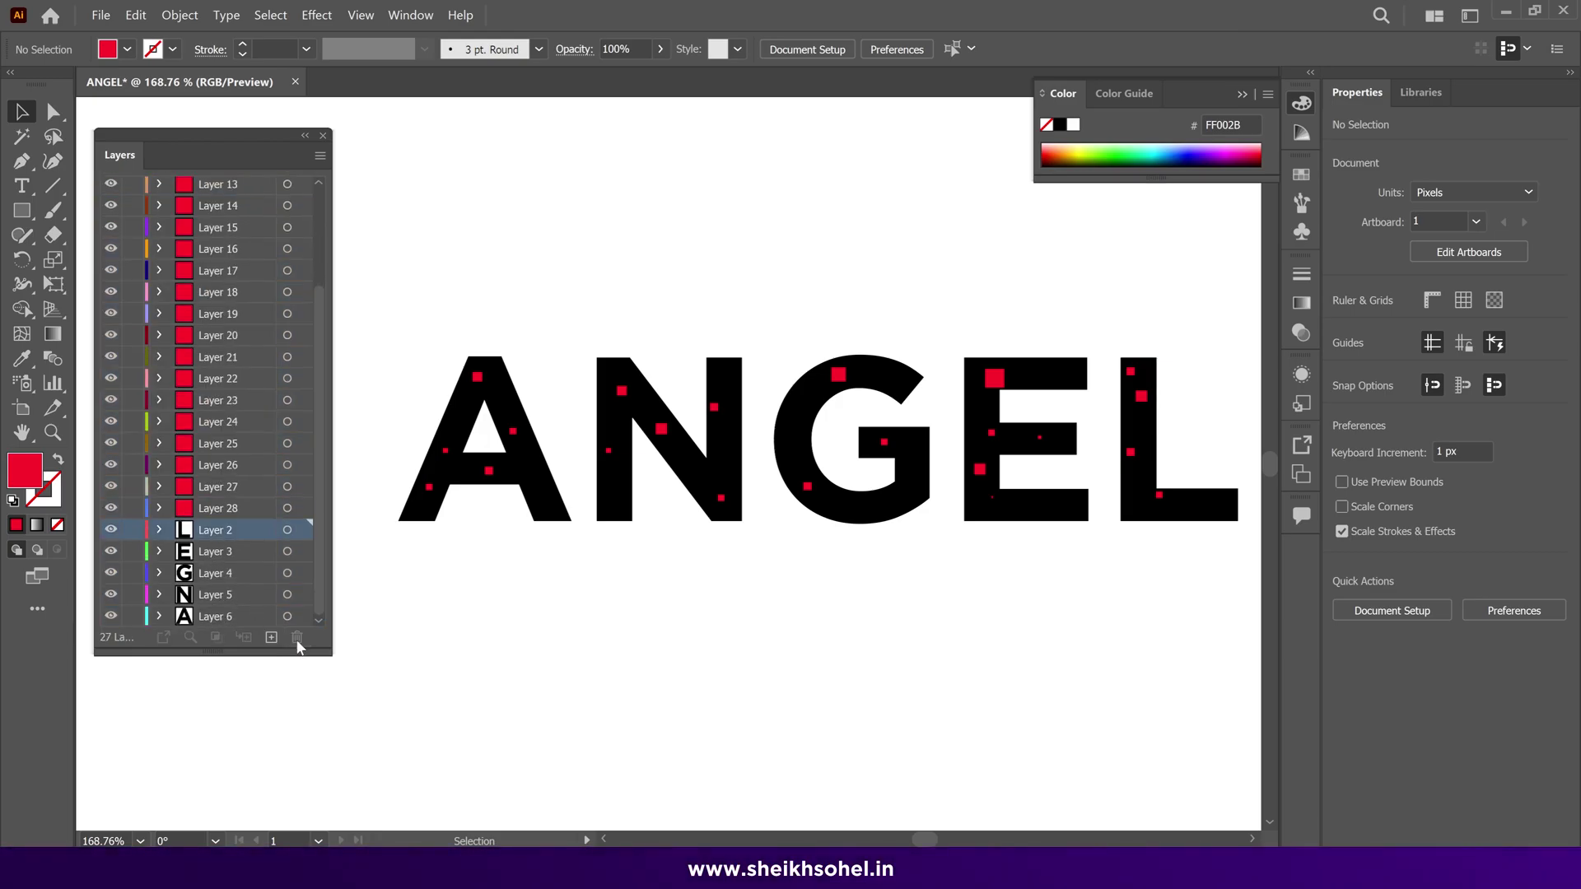
Step: Select all the artwork and scale it up proportionally from its centre to about 889 by 179 px
{"action": "key", "text": "z"}
{"action": "left_click_drag", "start_coordinate": [871, 489], "coordinate": [609, 576]}
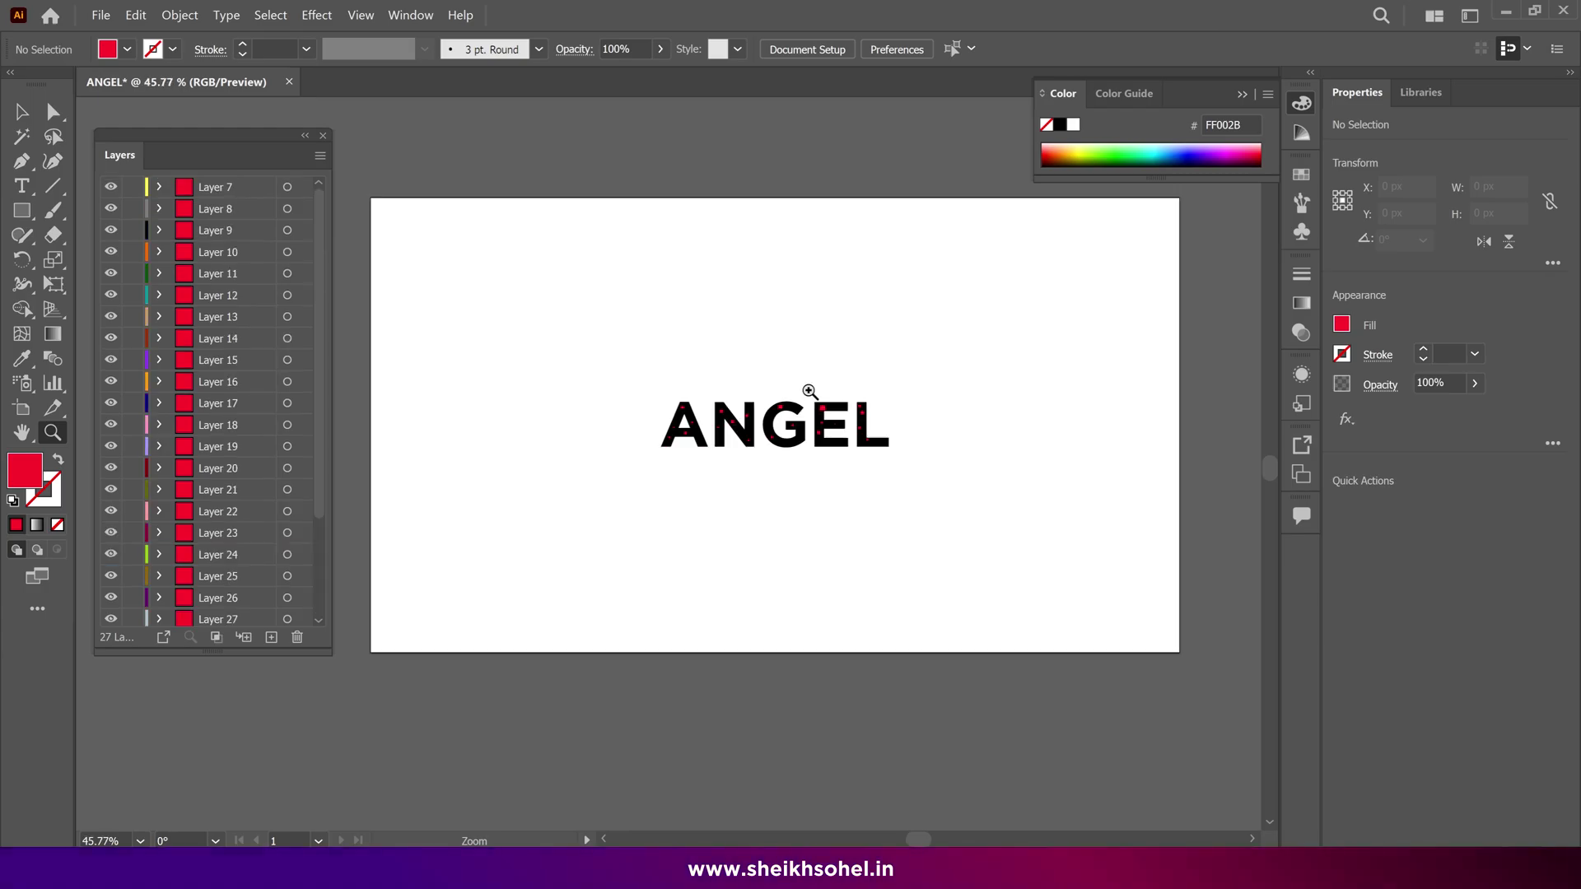
{"action": "key", "text": "v"}
{"action": "key", "text": "ctrl+a"}
{"action": "left_click_drag", "start_coordinate": [962, 347], "coordinate": [602, 501]}
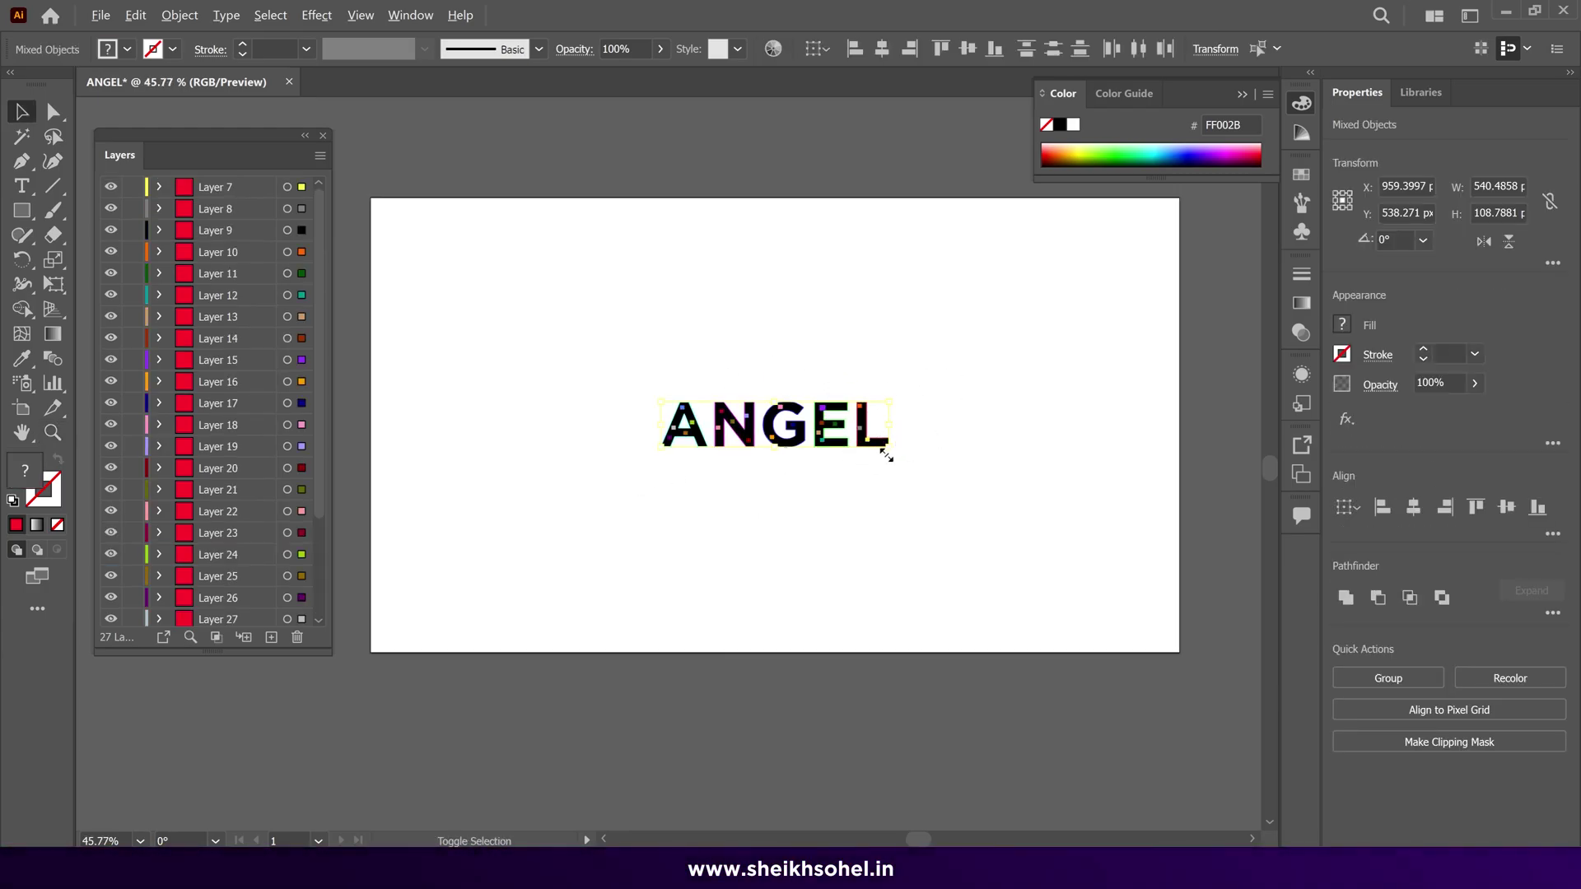
{"action": "left_click_drag", "start_coordinate": [897, 467], "coordinate": [962, 520]}
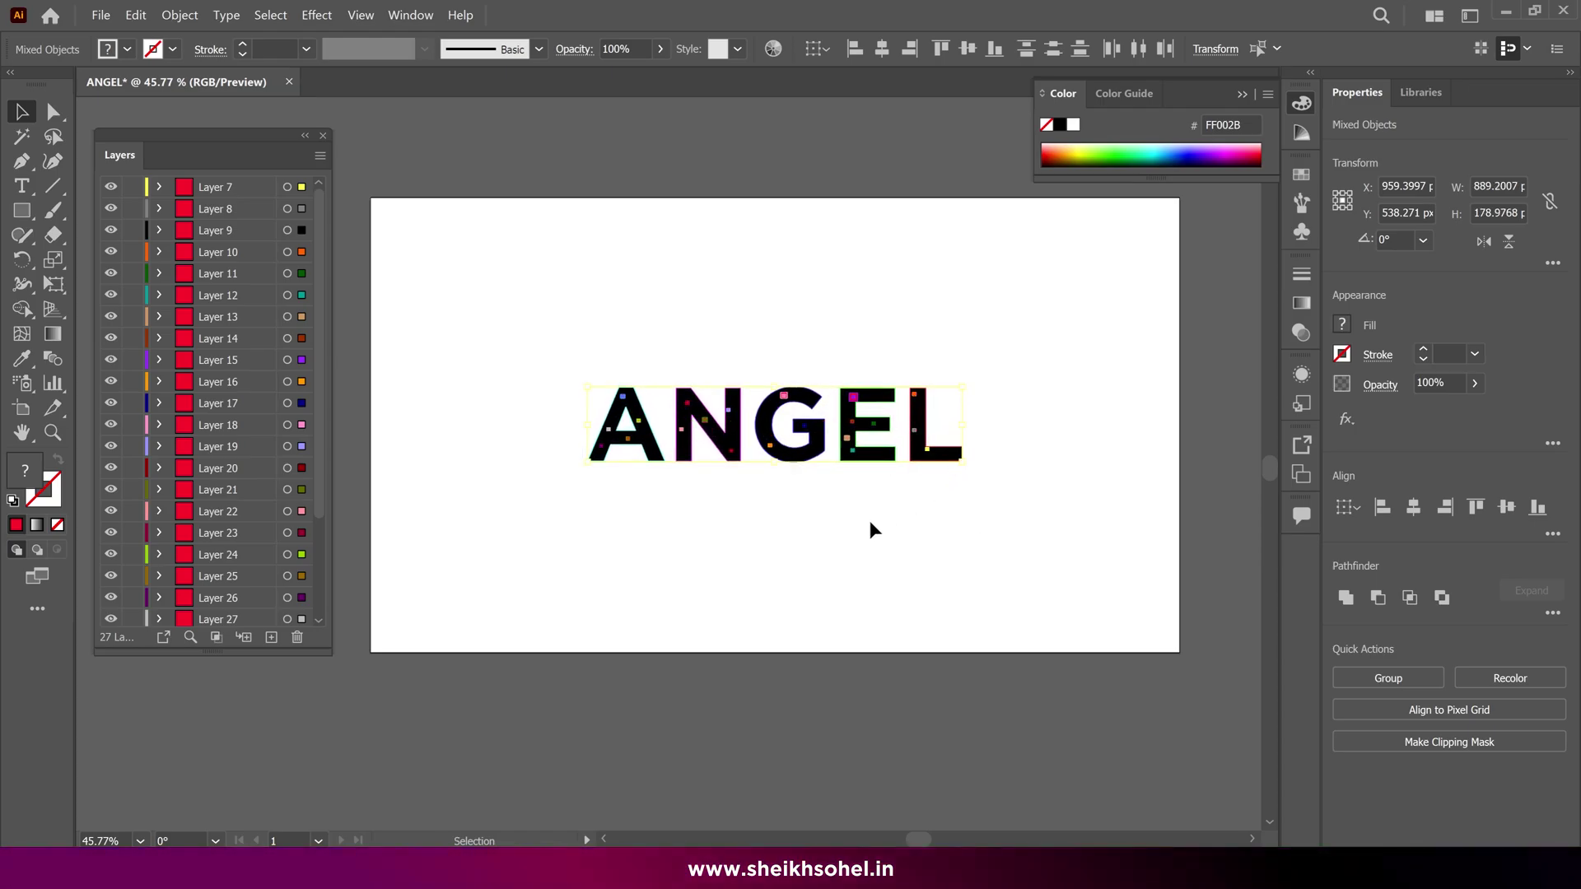
{"action": "left_click", "coordinate": [872, 529]}
Step: Save the document as ANGEL in Documents in Adobe Illustrator (*.AI) format, Illustrator 2020 version, with PDF compatibility enabled
{"action": "left_click", "coordinate": [102, 18]}
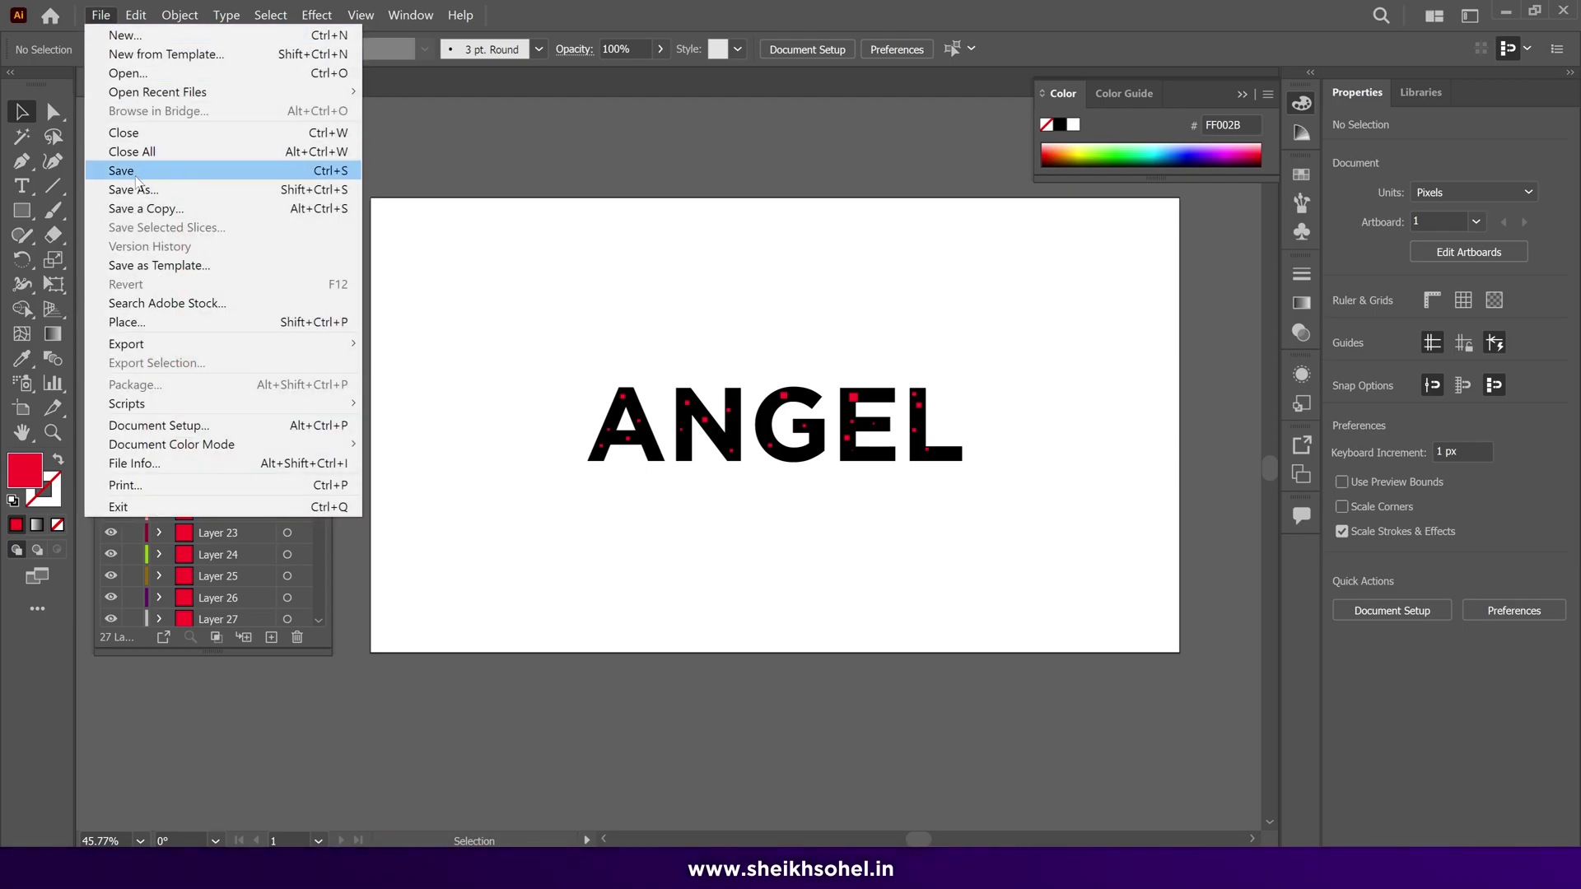
{"action": "left_click", "coordinate": [158, 190]}
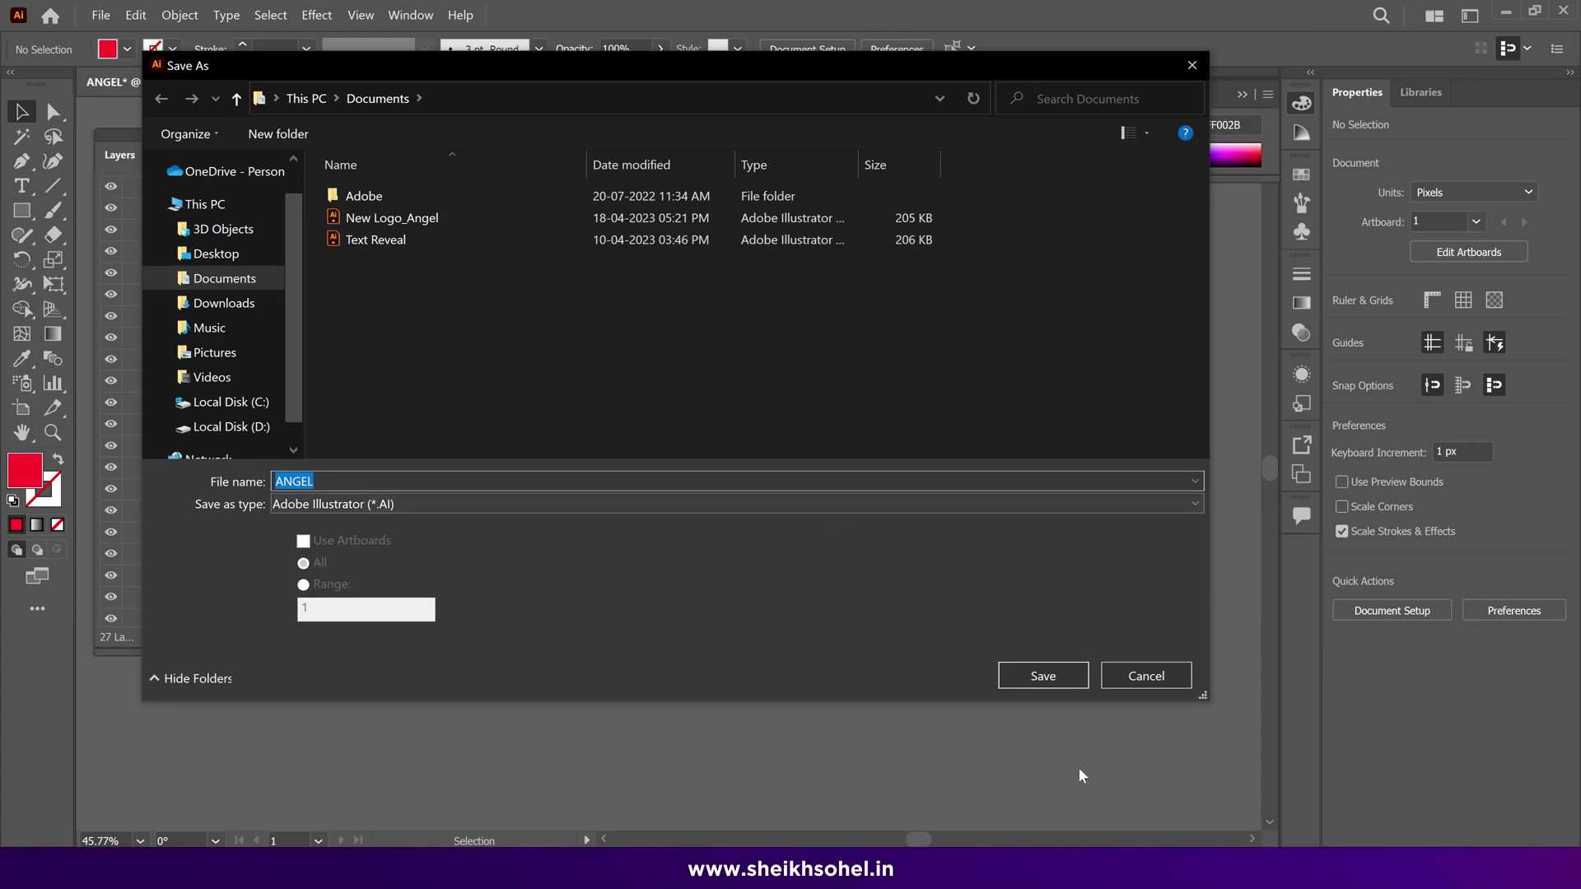
{"action": "left_click", "coordinate": [1042, 677]}
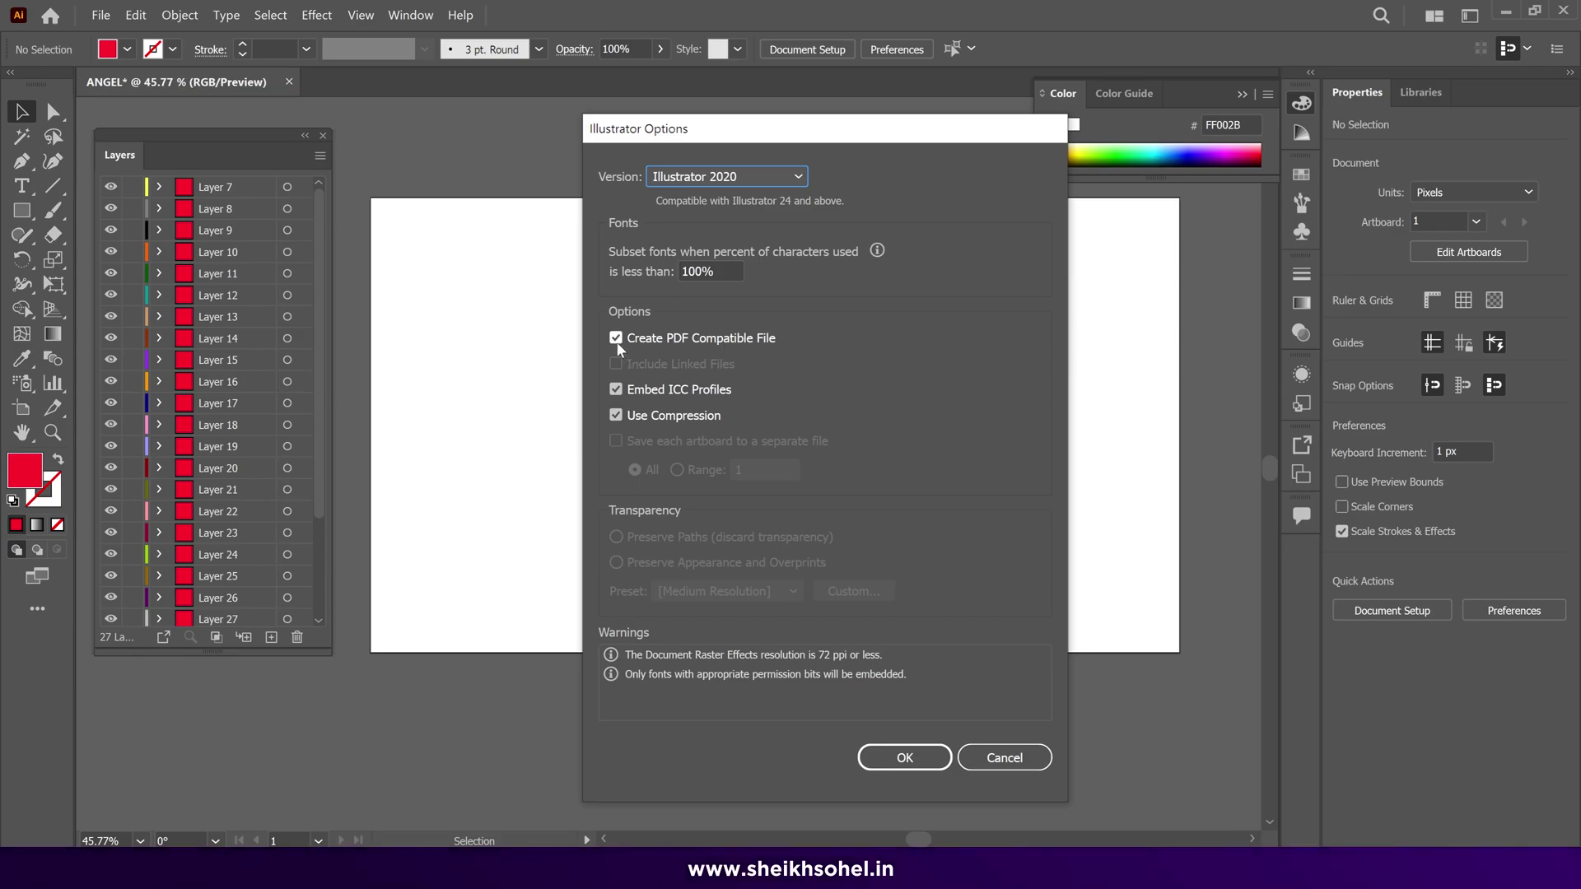
{"action": "left_click", "coordinate": [905, 757]}
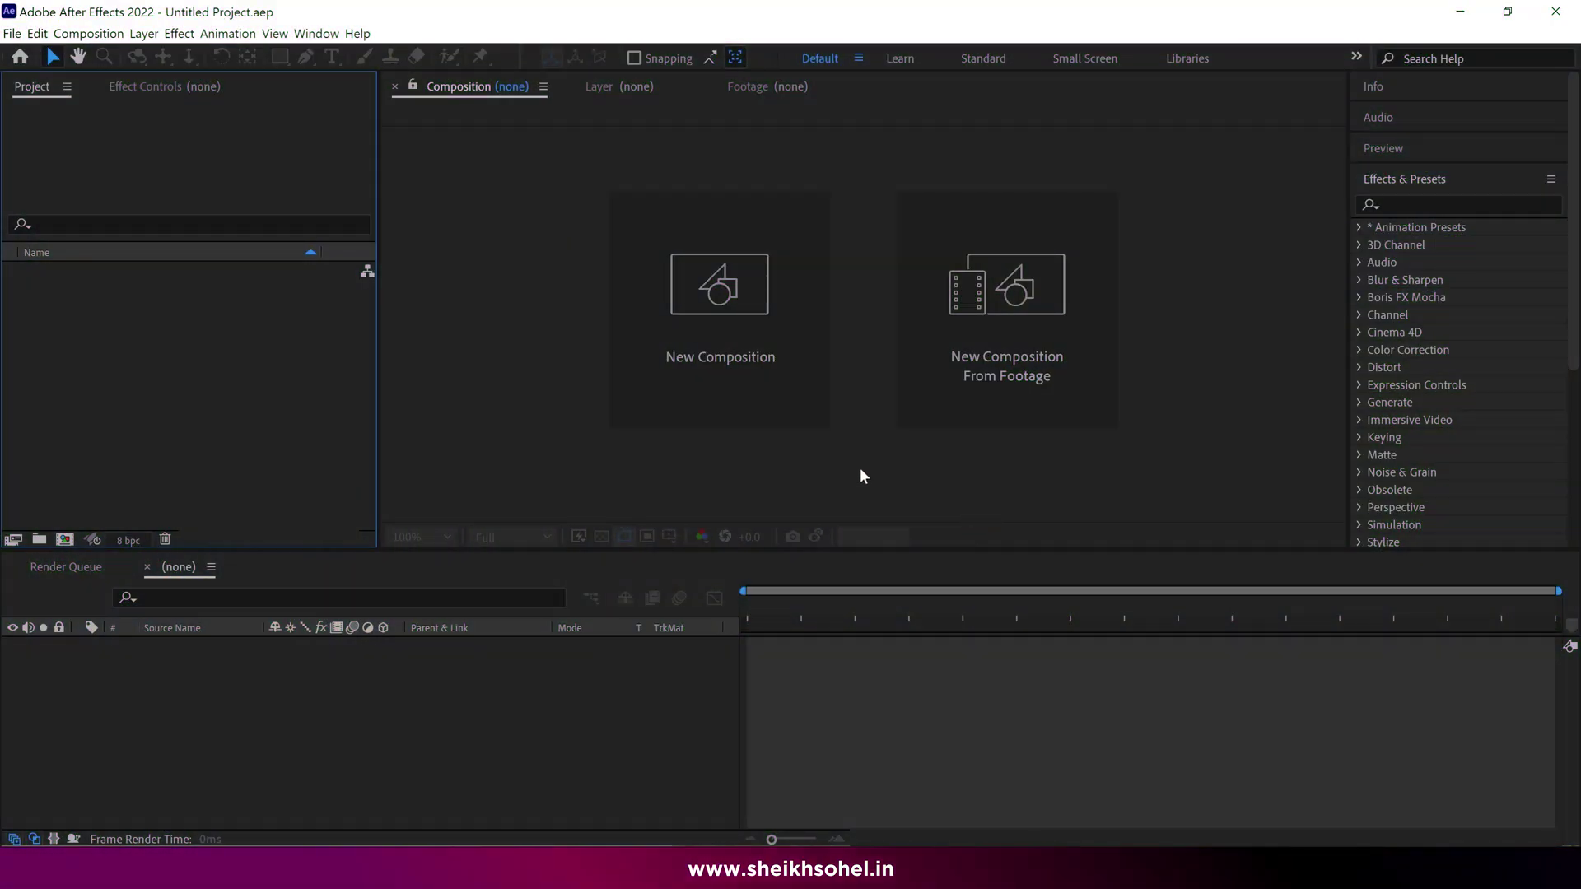
Step: Create a composition named Main Comp at 3840 x 2160 px, 60 fps and 5 seconds long, fitted to the viewer
{"action": "left_click", "coordinate": [750, 394]}
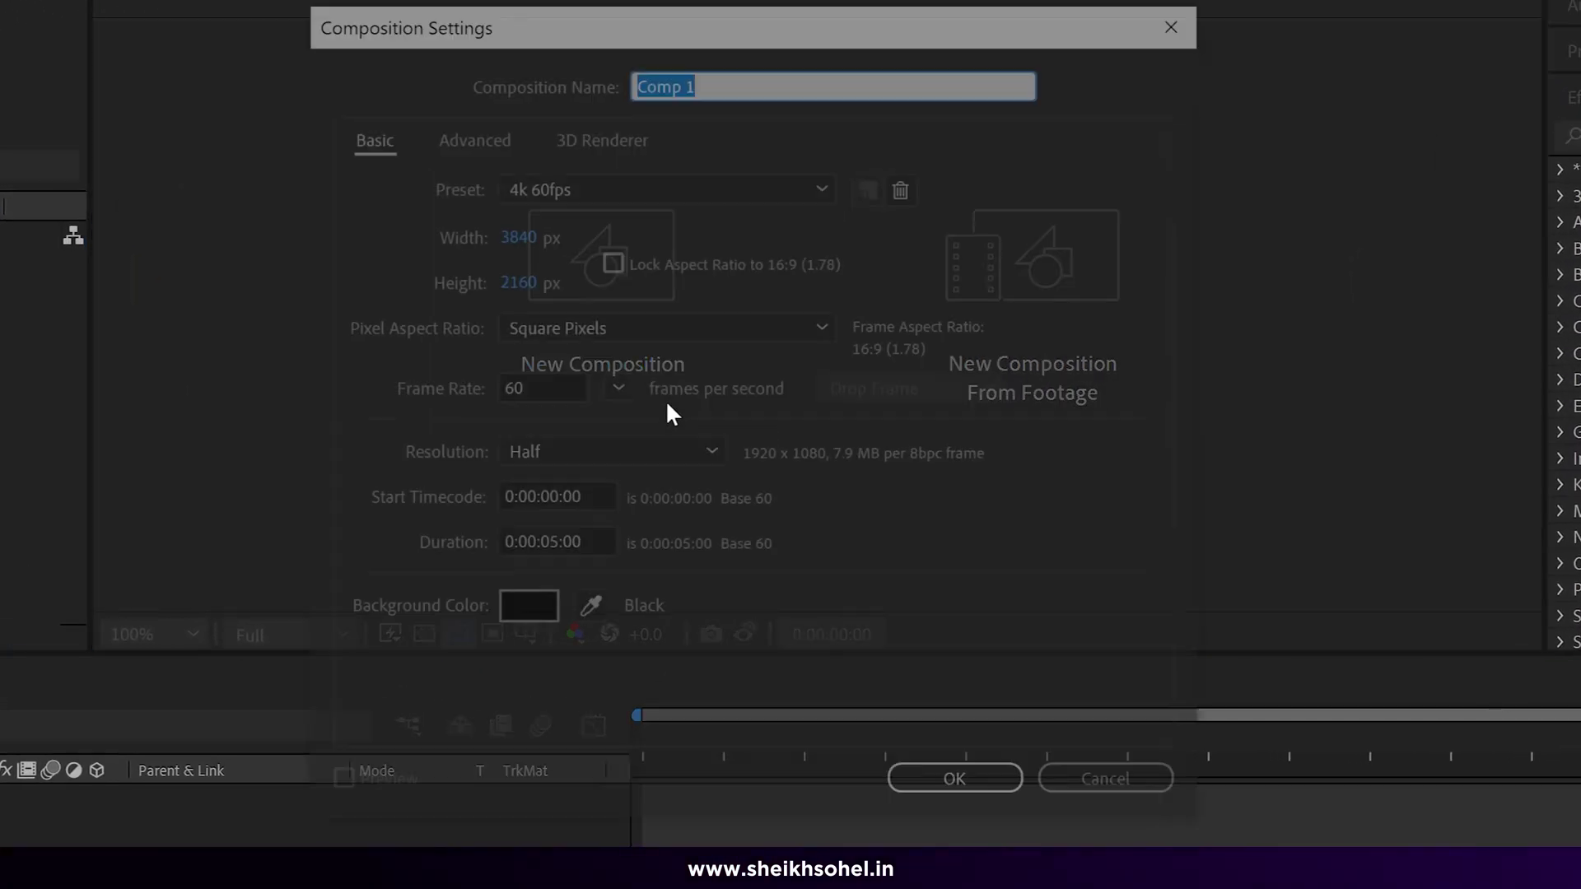
{"action": "mouse_move", "coordinate": [630, 34]}
{"action": "left_mouse_down"}
{"action": "mouse_move", "coordinate": [605, 37]}
{"action": "mouse_move", "coordinate": [620, 42]}
{"action": "left_mouse_up"}
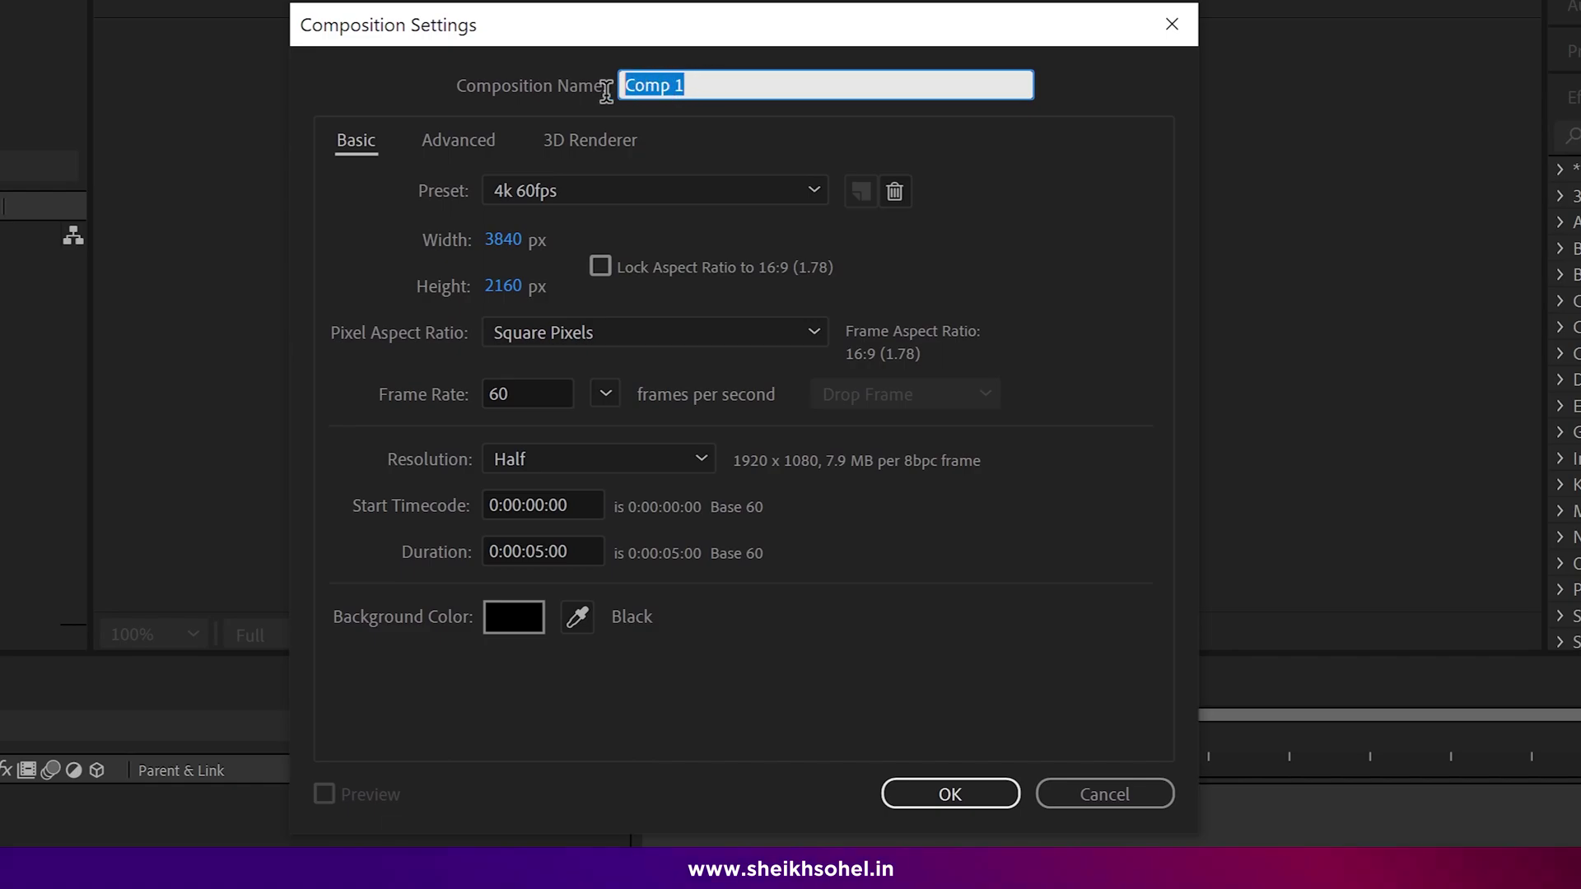
{"action": "type", "text": "Main"}
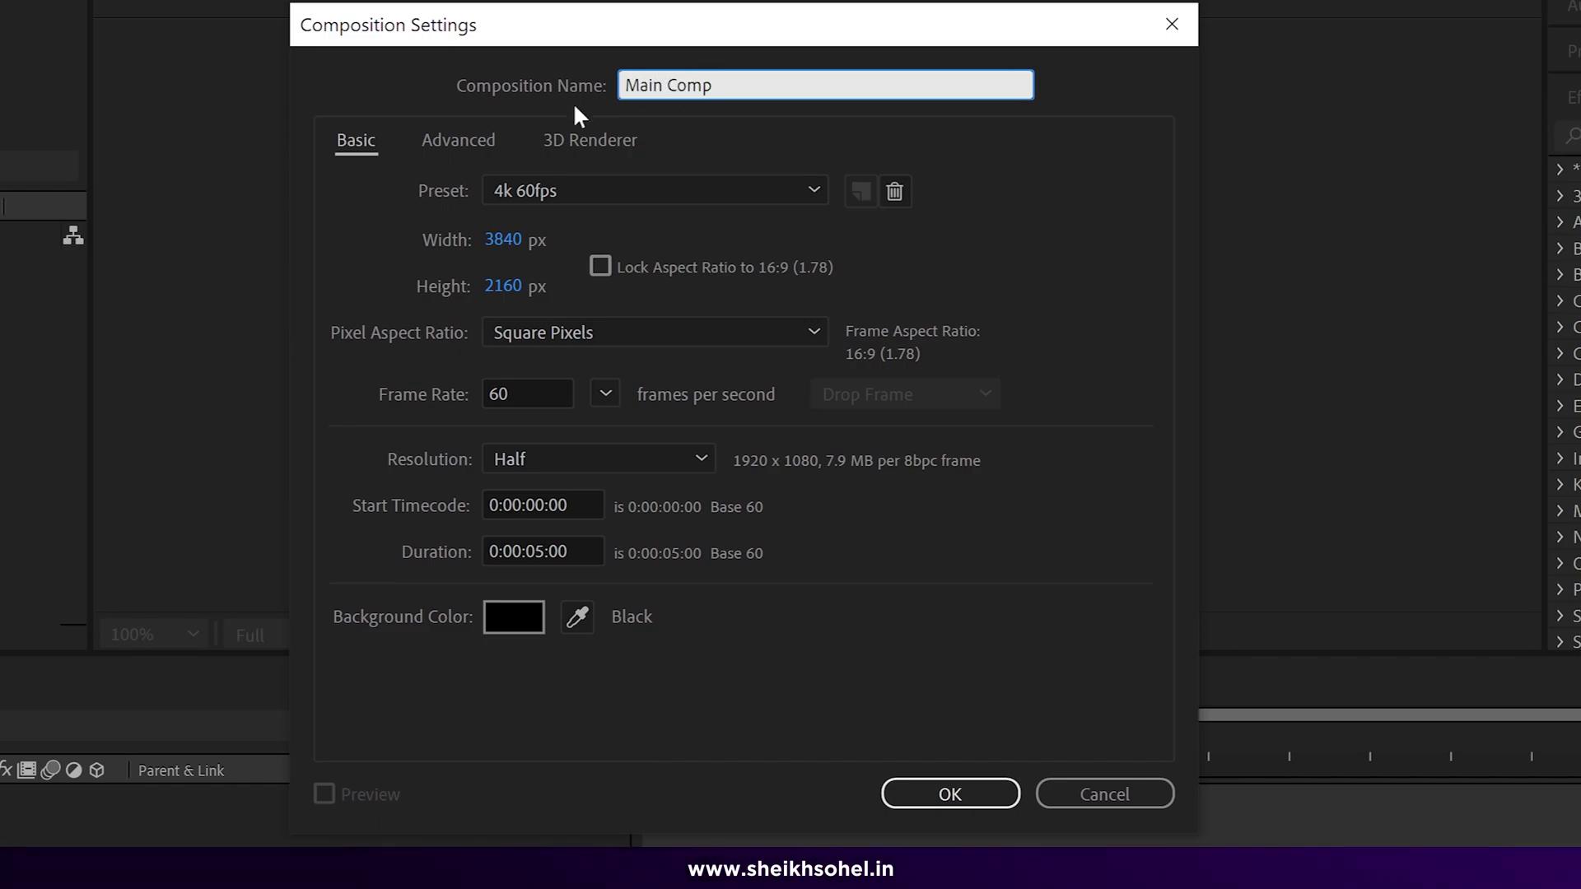
{"action": "left_click", "coordinate": [1106, 232]}
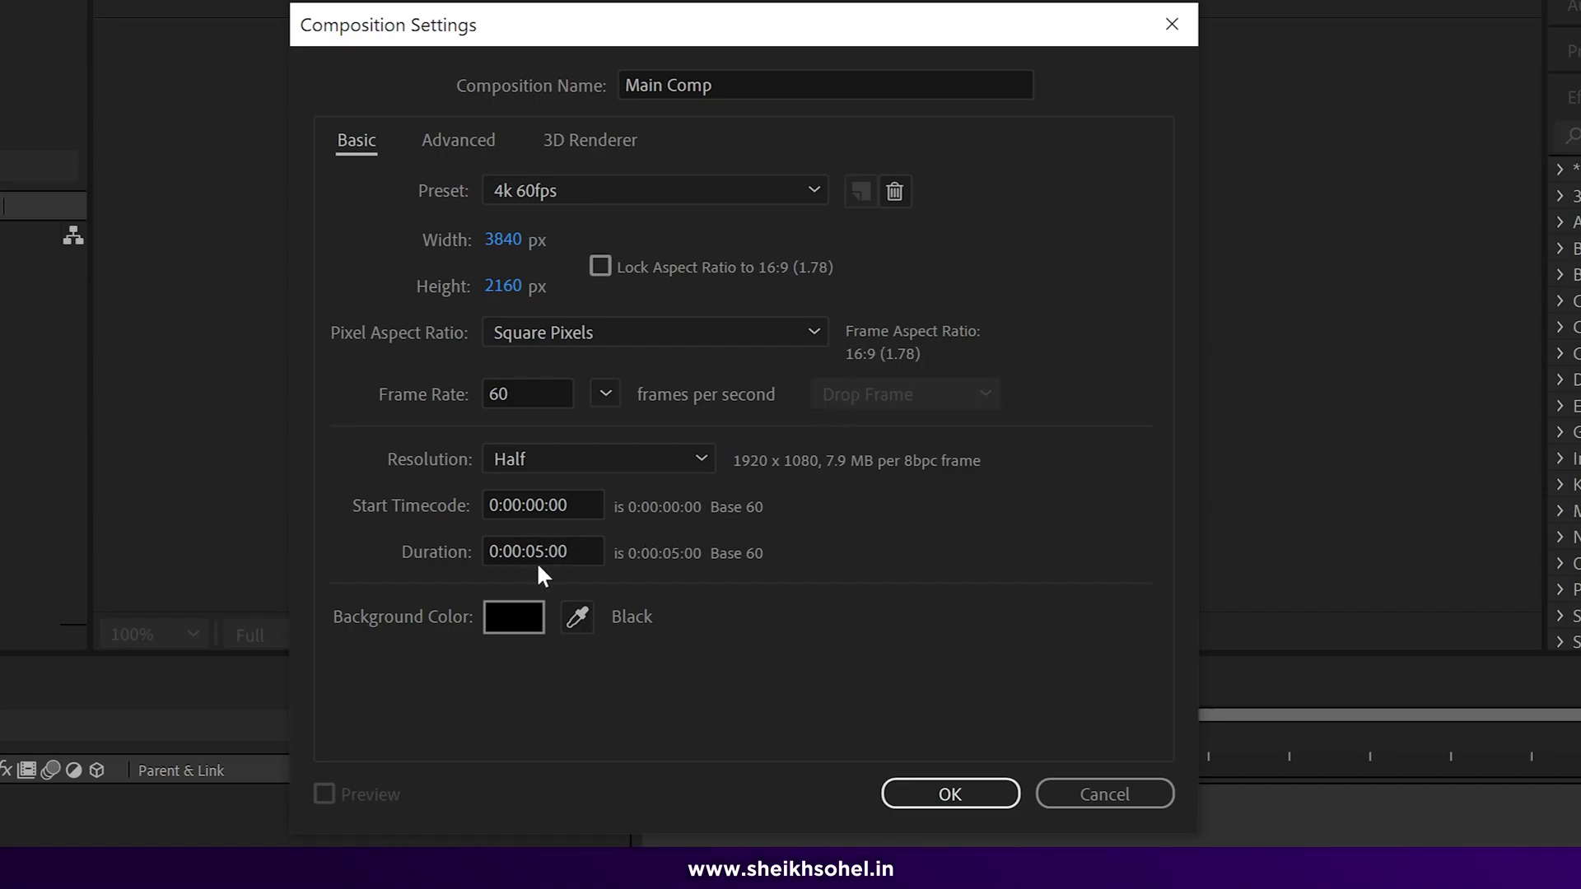
{"action": "left_click", "coordinate": [932, 795]}
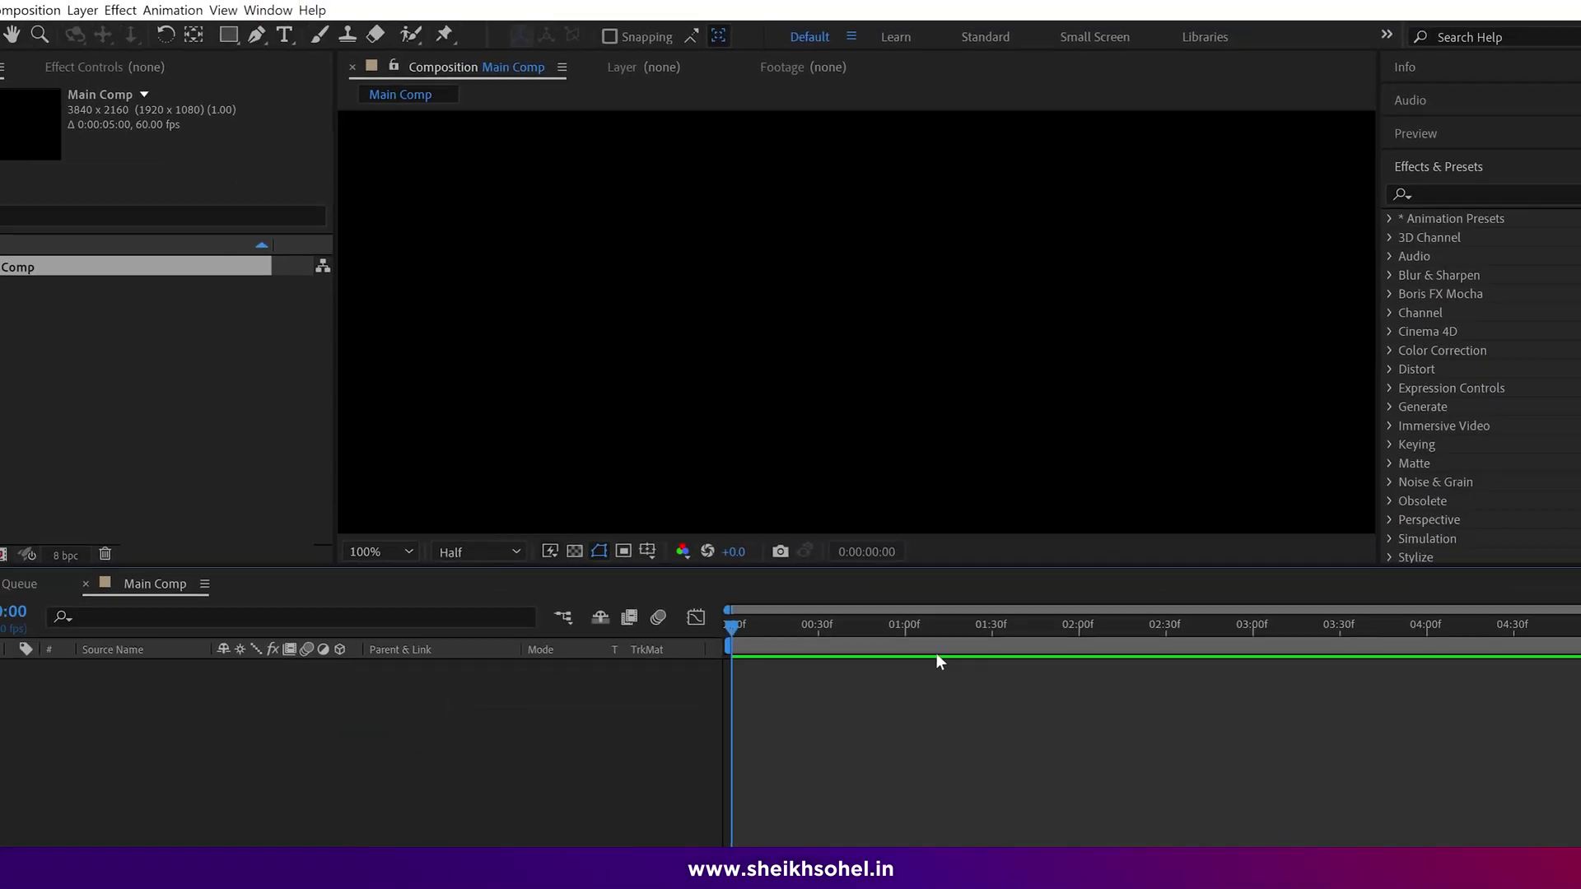
{"action": "left_click", "coordinate": [380, 552]}
{"action": "left_click", "coordinate": [386, 173]}
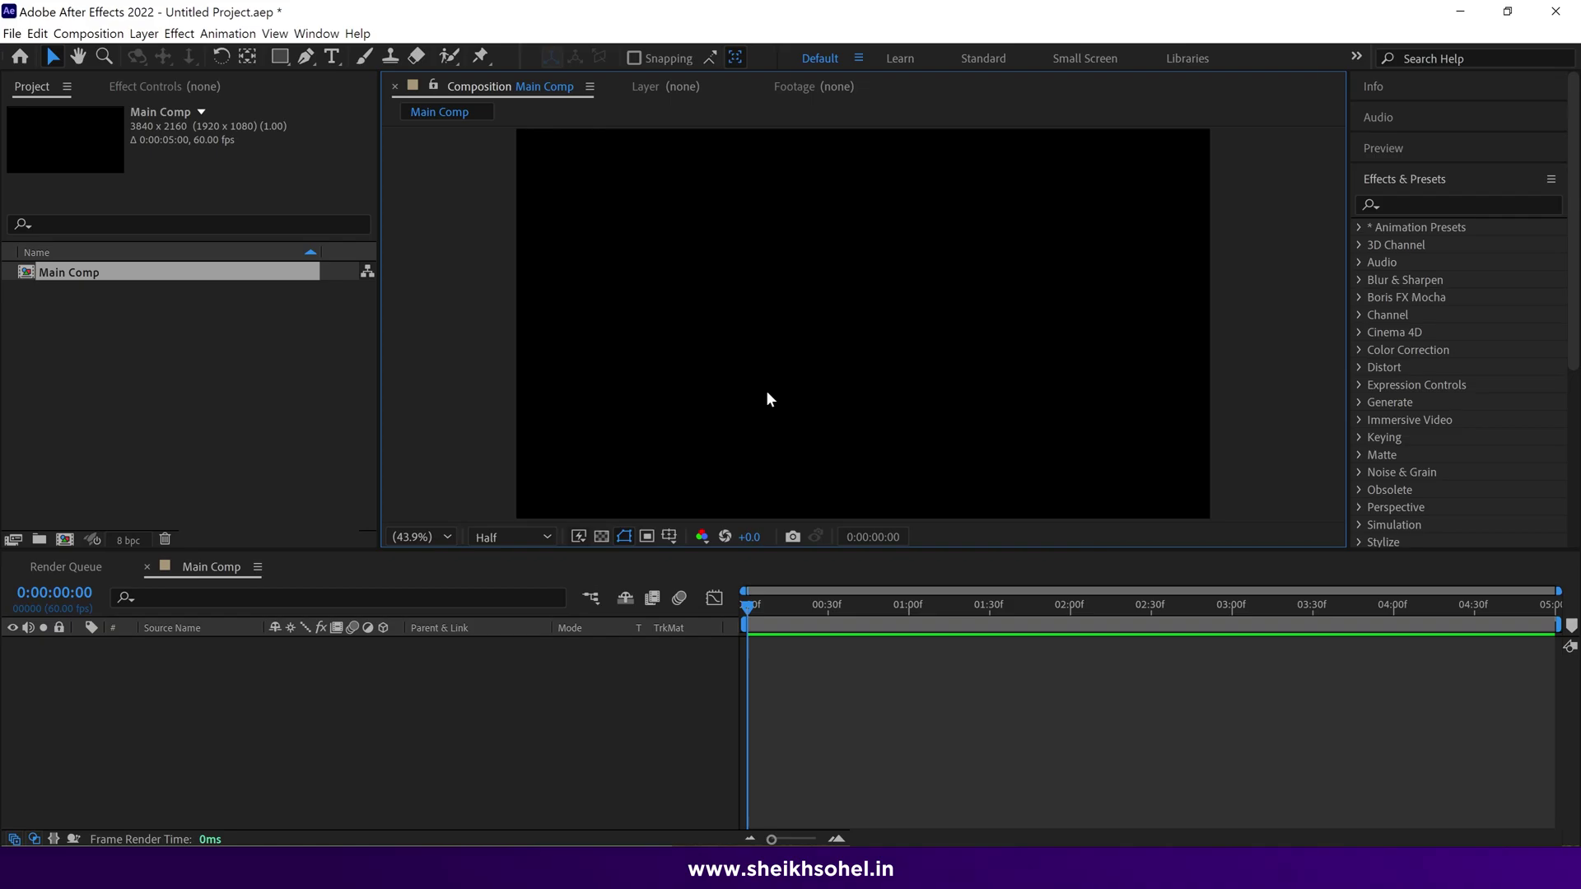
Step: Import the ANGEL Illustrator file from Documents as Composition - Retain Layer Sizes
{"action": "double_click", "coordinate": [210, 354]}
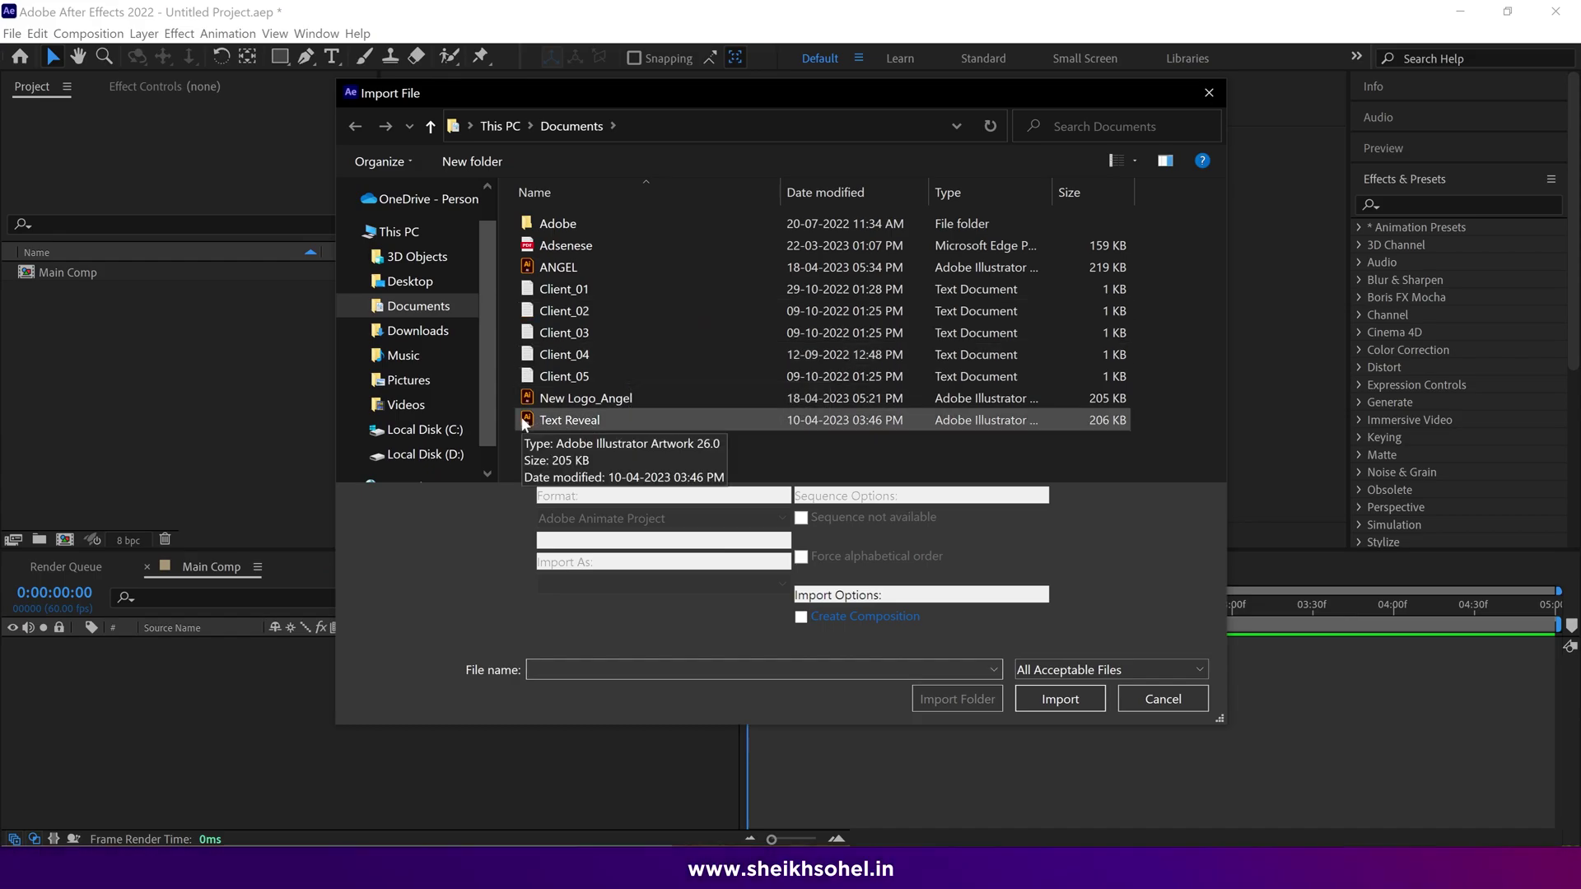
{"action": "left_click", "coordinate": [544, 268]}
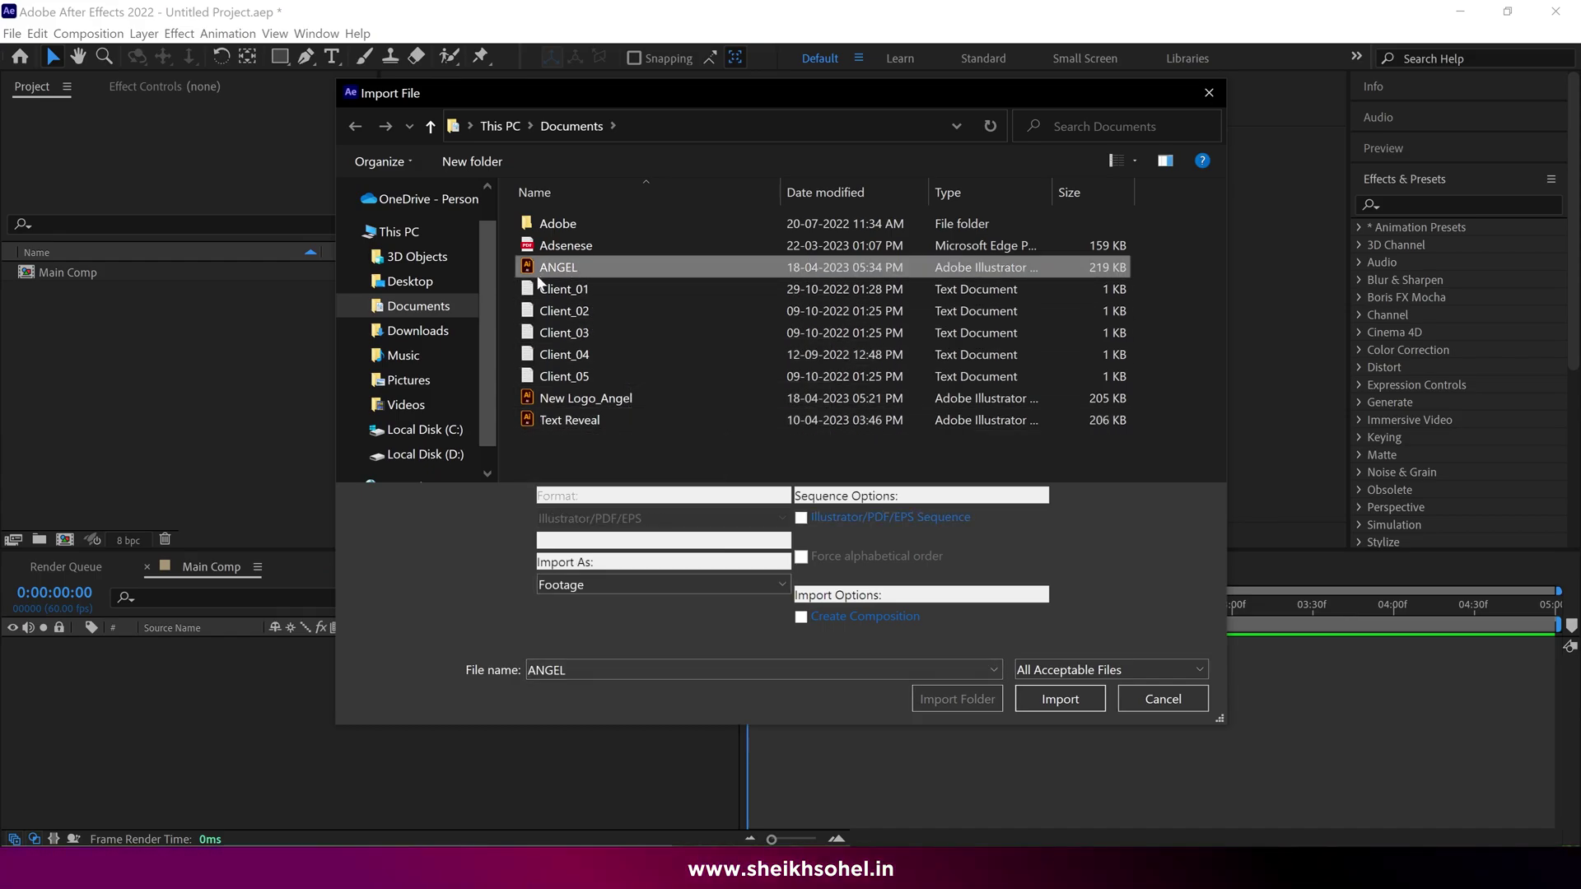
{"action": "left_click", "coordinate": [641, 583]}
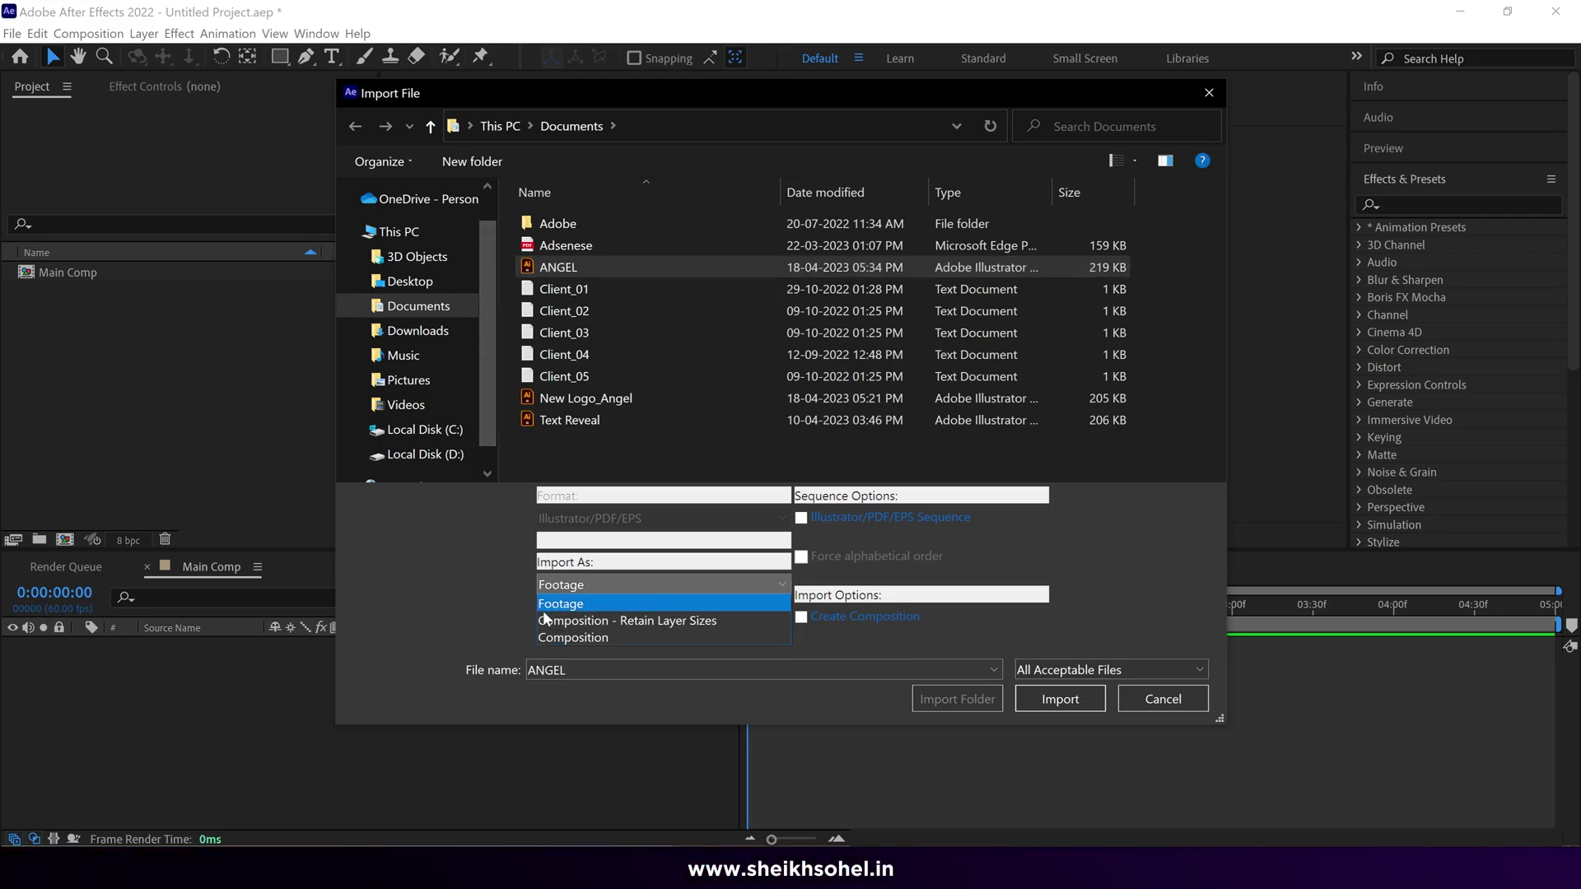
{"action": "left_click", "coordinate": [669, 626]}
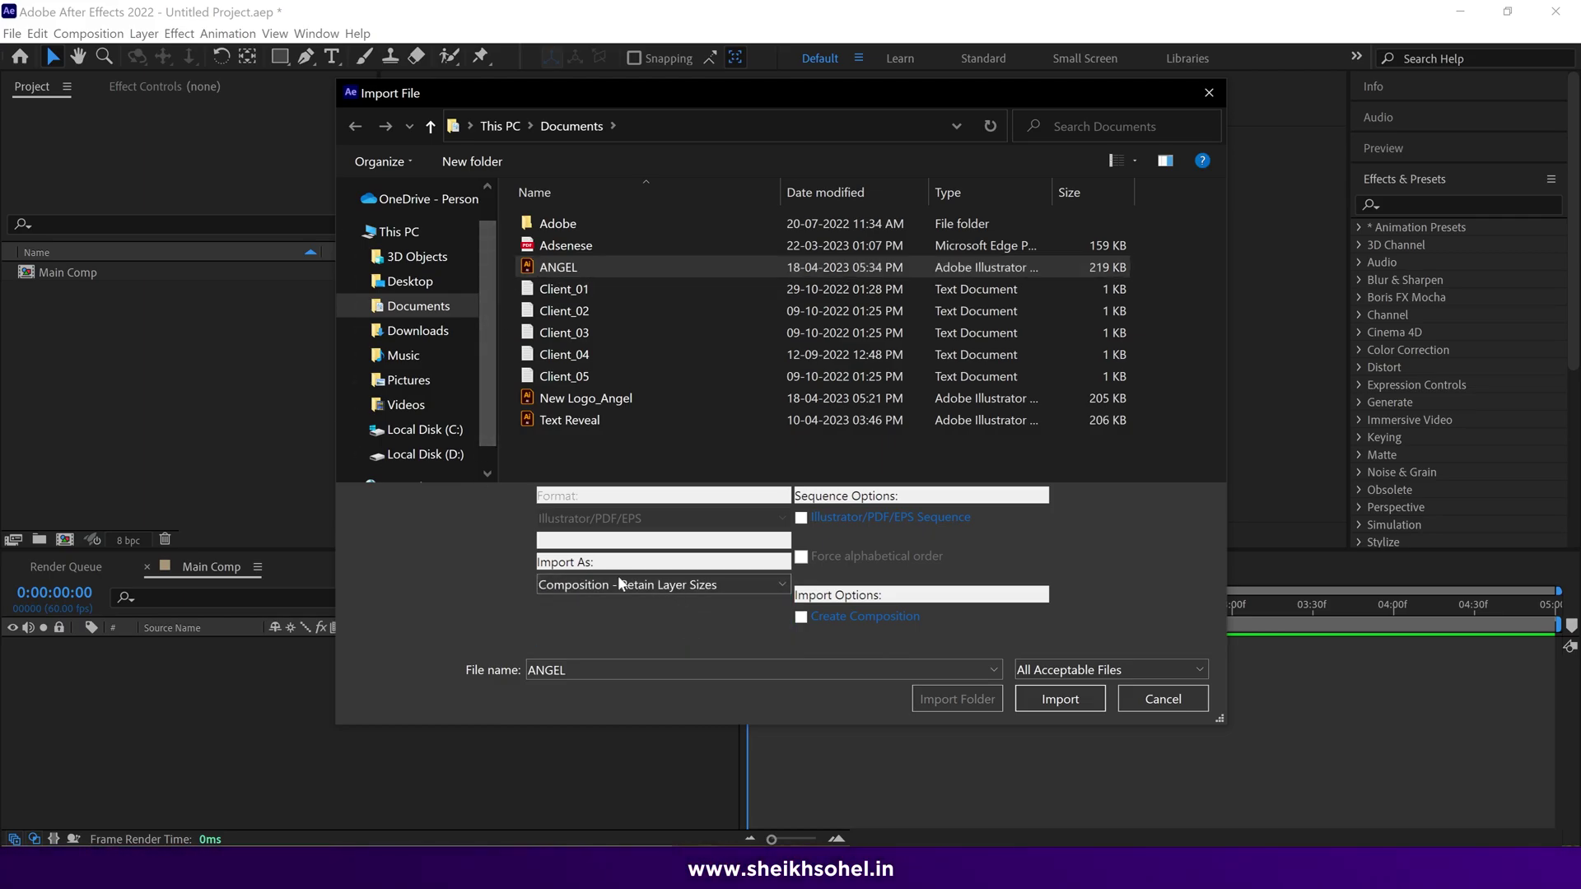
{"action": "left_click", "coordinate": [1060, 698]}
Step: Place the ANGEL composition in Main Comp, open it and show its transparency grid
{"action": "left_click_drag", "start_coordinate": [243, 266], "coordinate": [207, 665]}
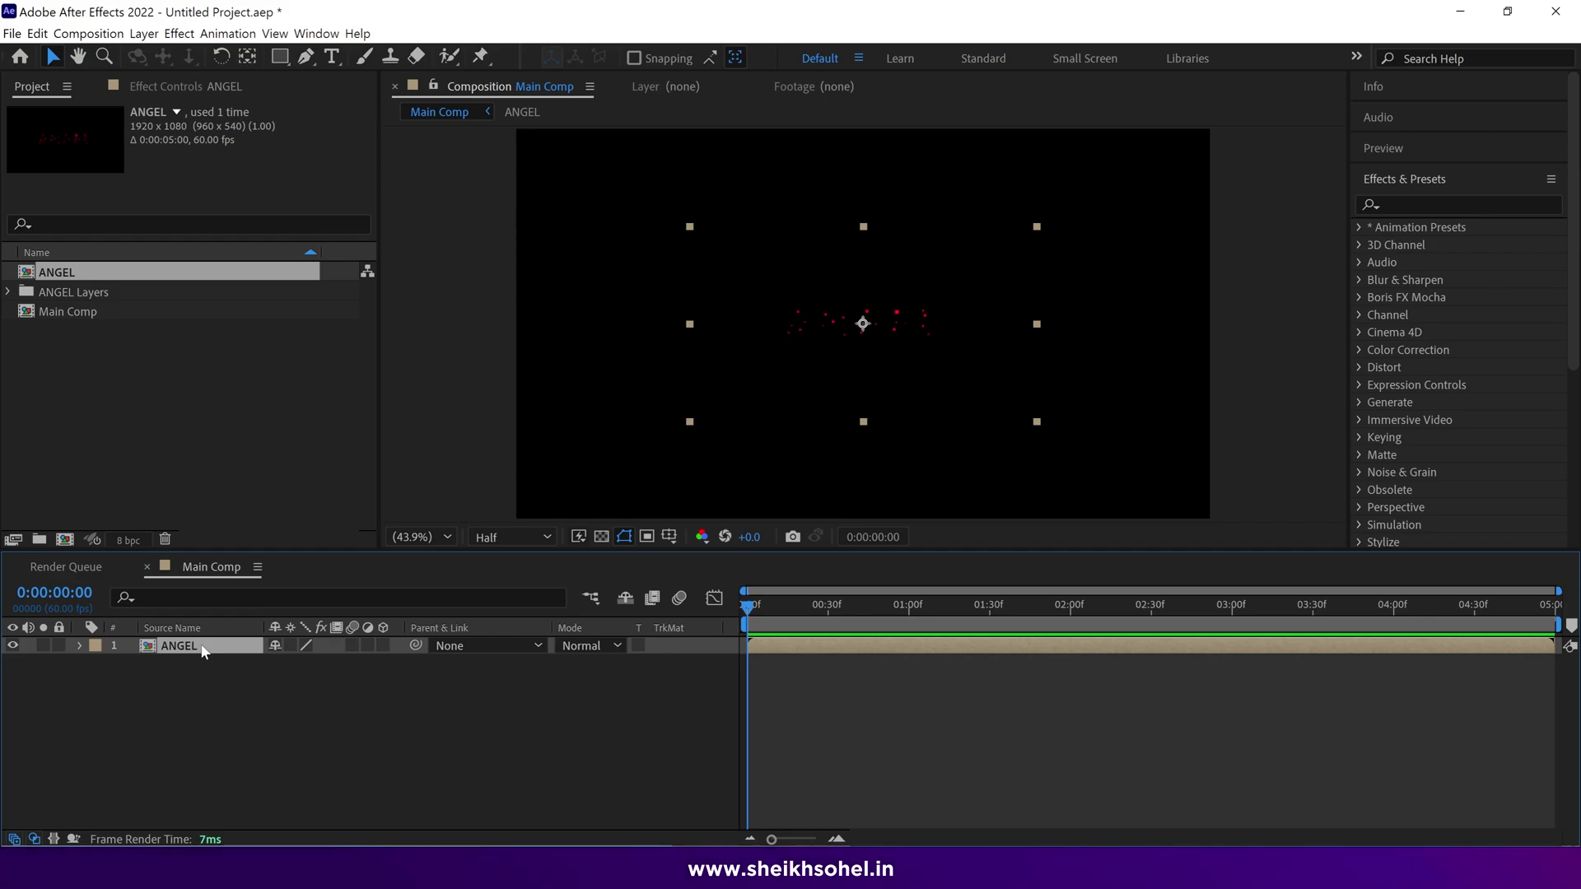
{"action": "double_click", "coordinate": [181, 646]}
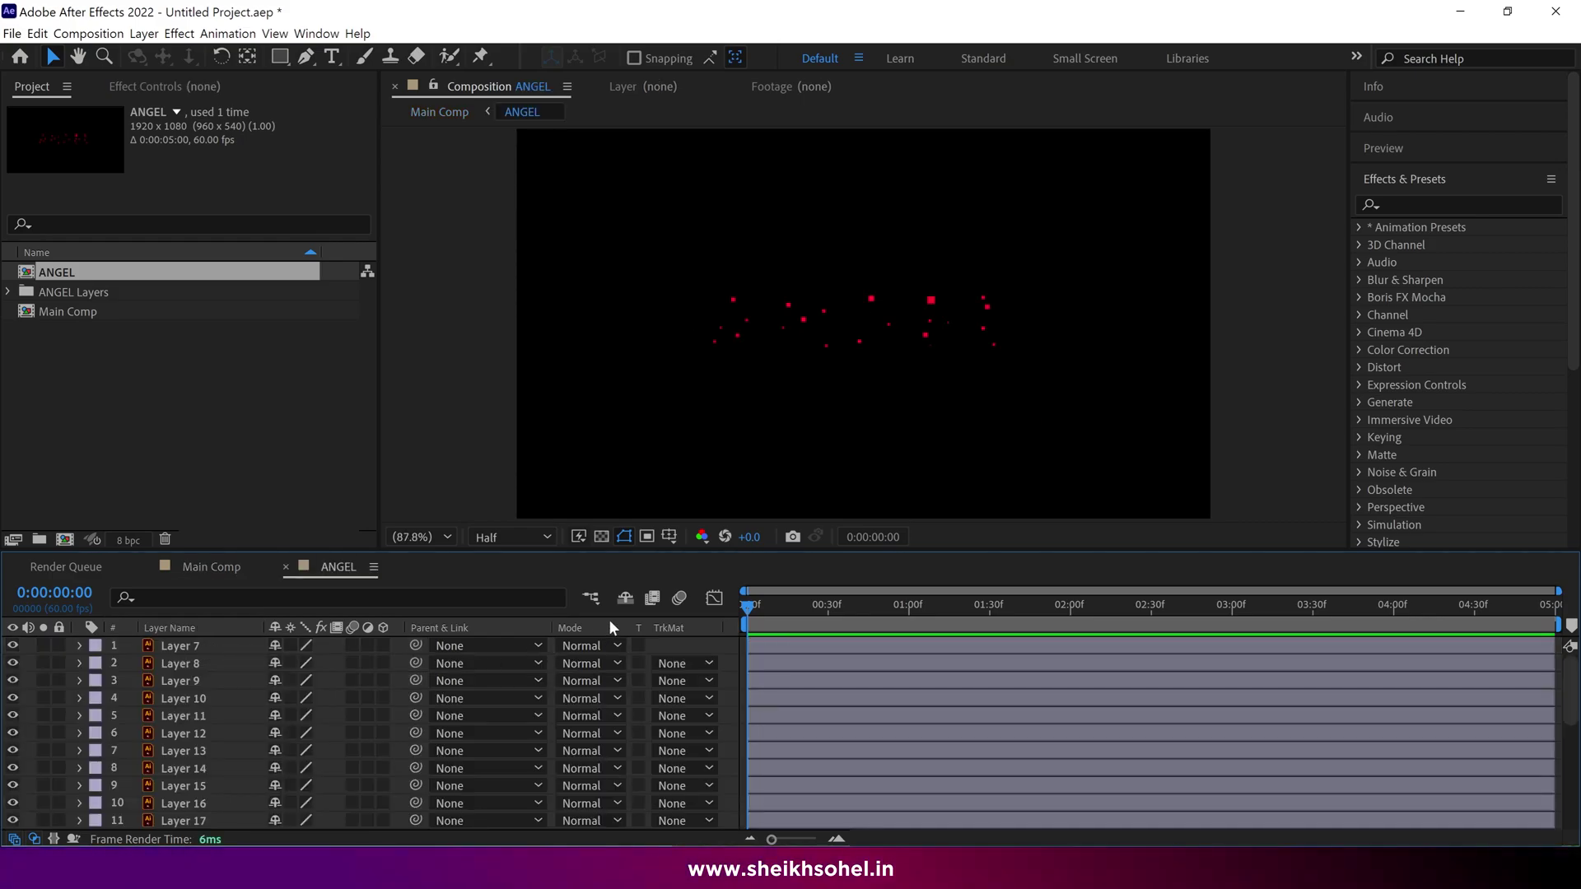
{"action": "left_click", "coordinate": [602, 537]}
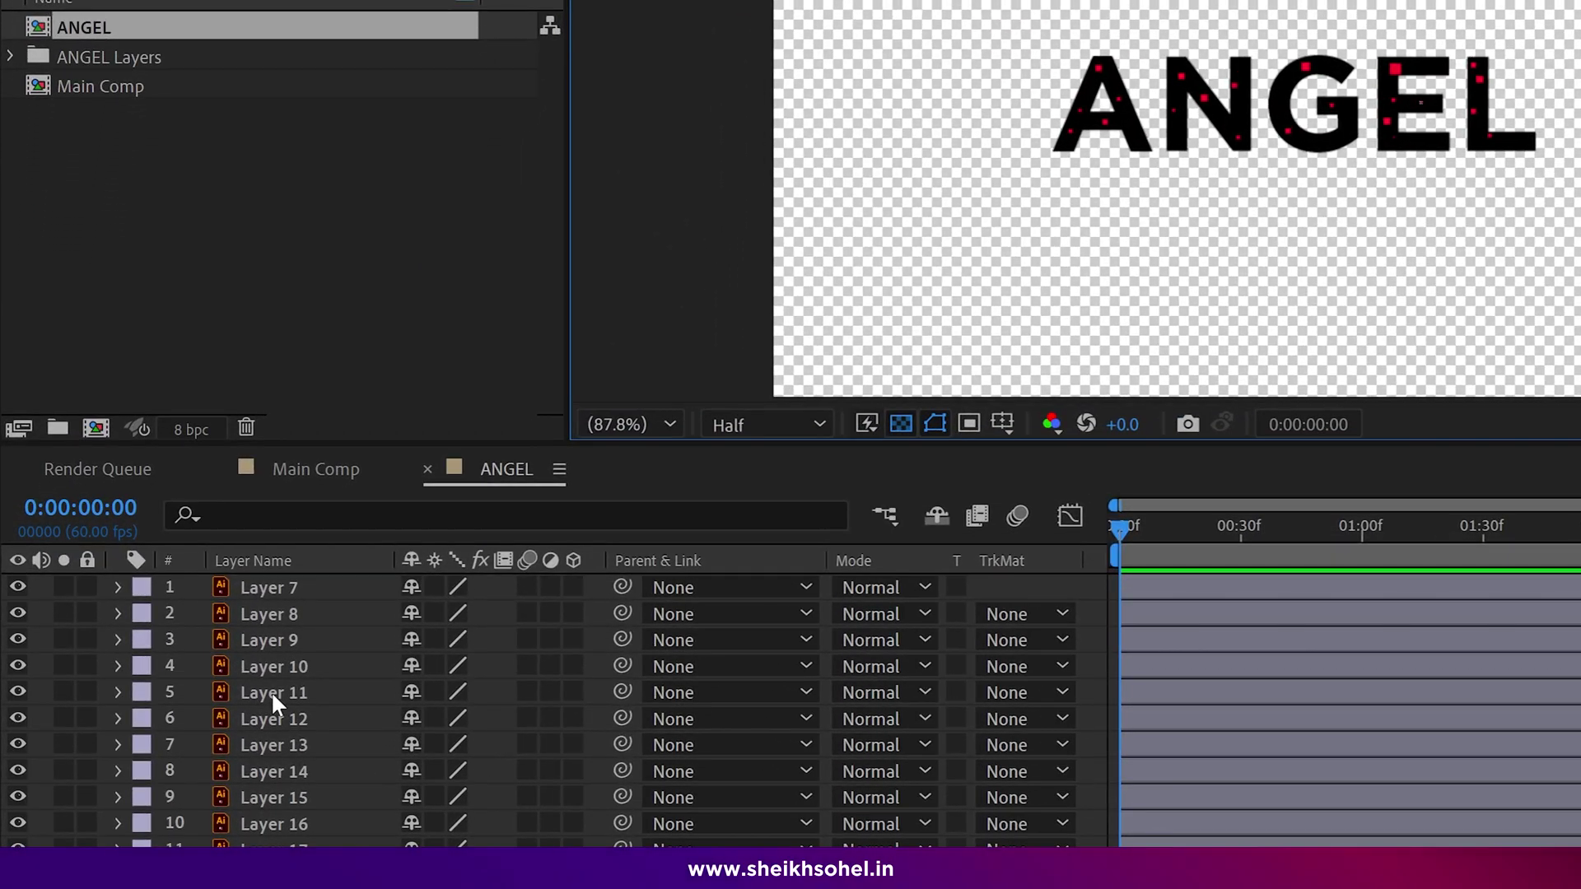
Step: Convert all layers of the ANGEL composition to shape layers with Create Shapes from Vector Layer
{"action": "key", "text": "ctrl+a"}
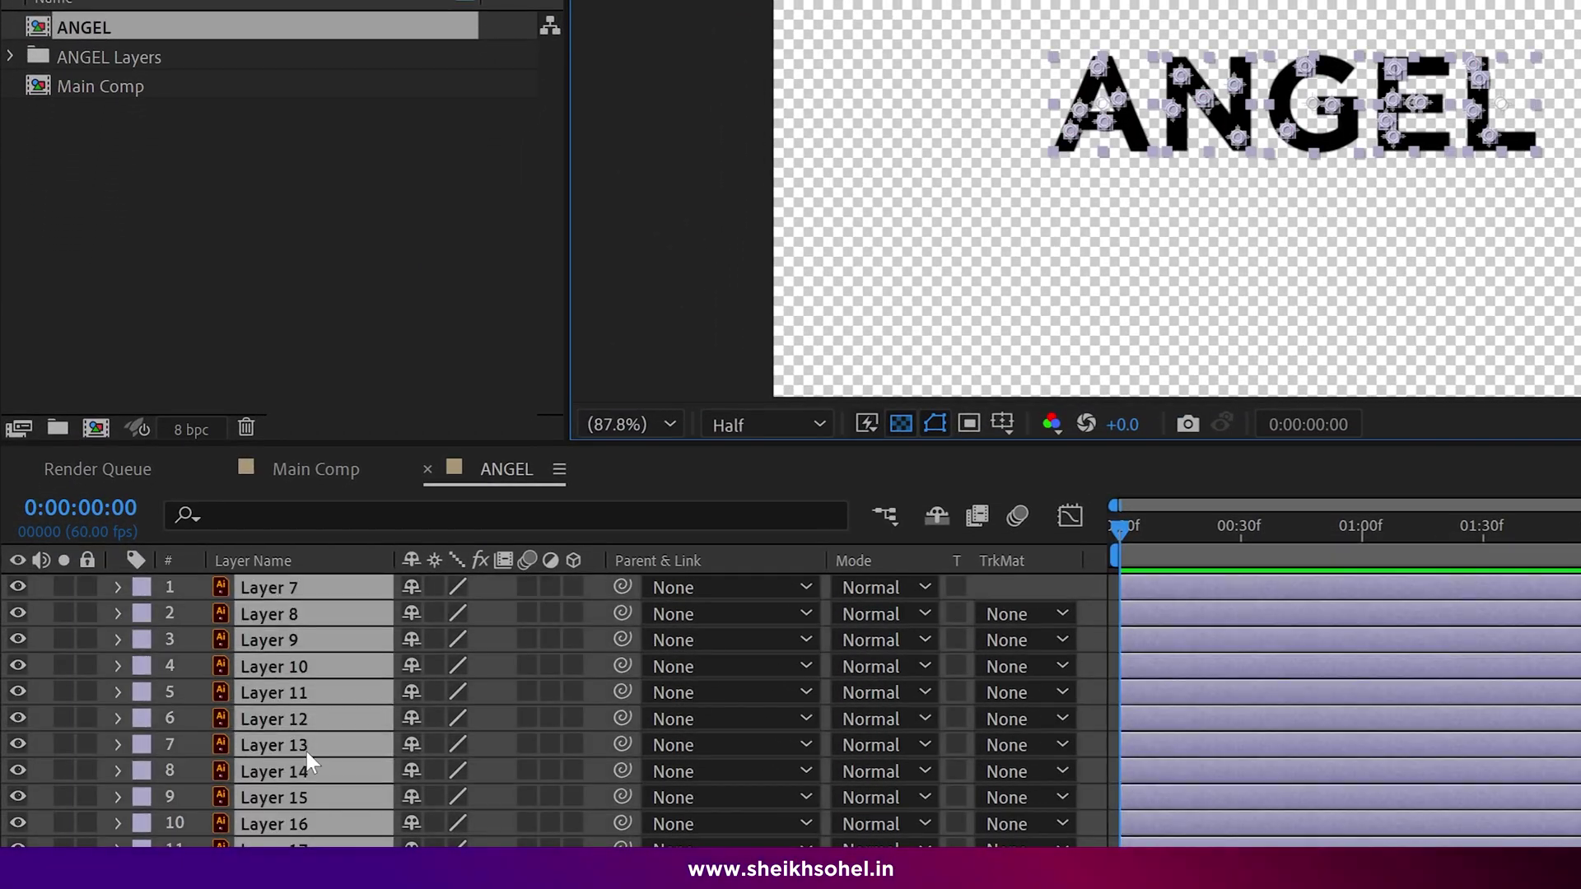
{"action": "right_click", "coordinate": [276, 658]}
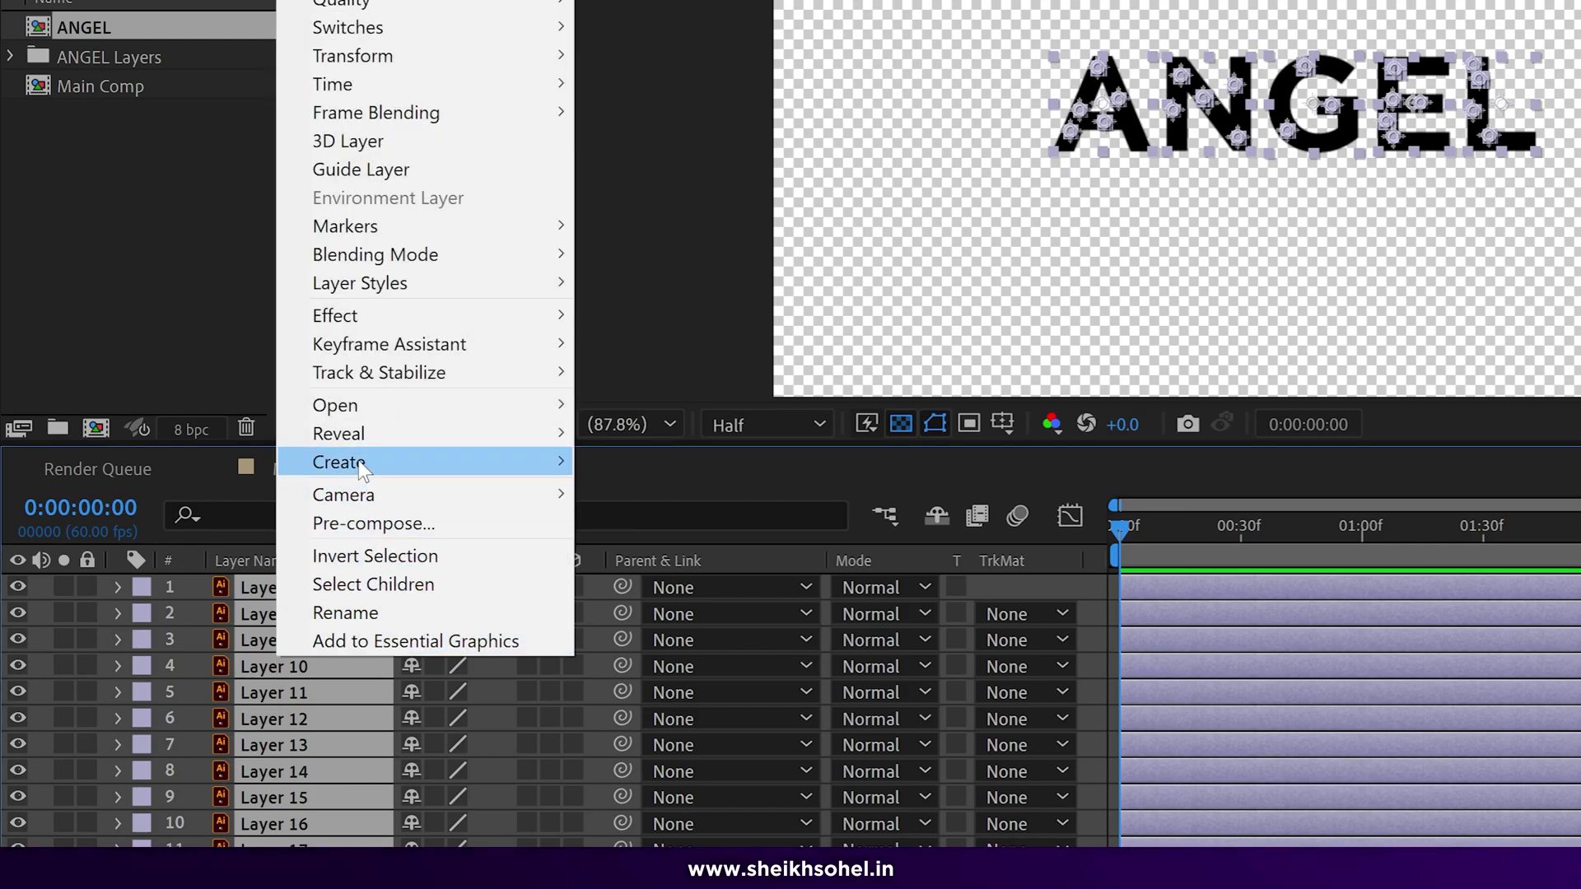
{"action": "mouse_move", "coordinate": [363, 471]}
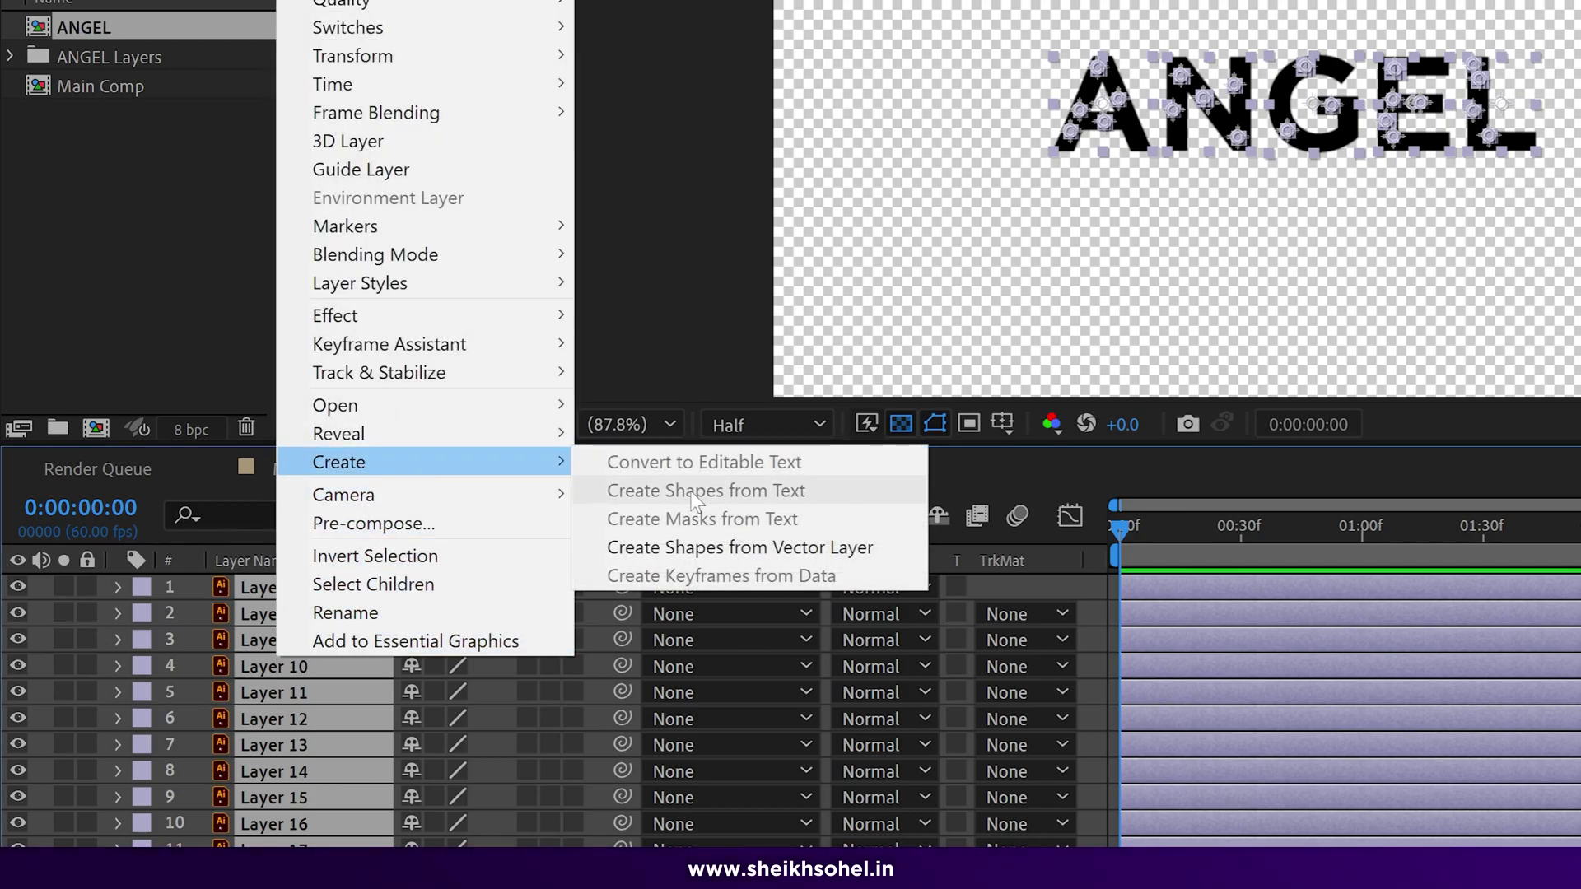
{"action": "left_click", "coordinate": [725, 553]}
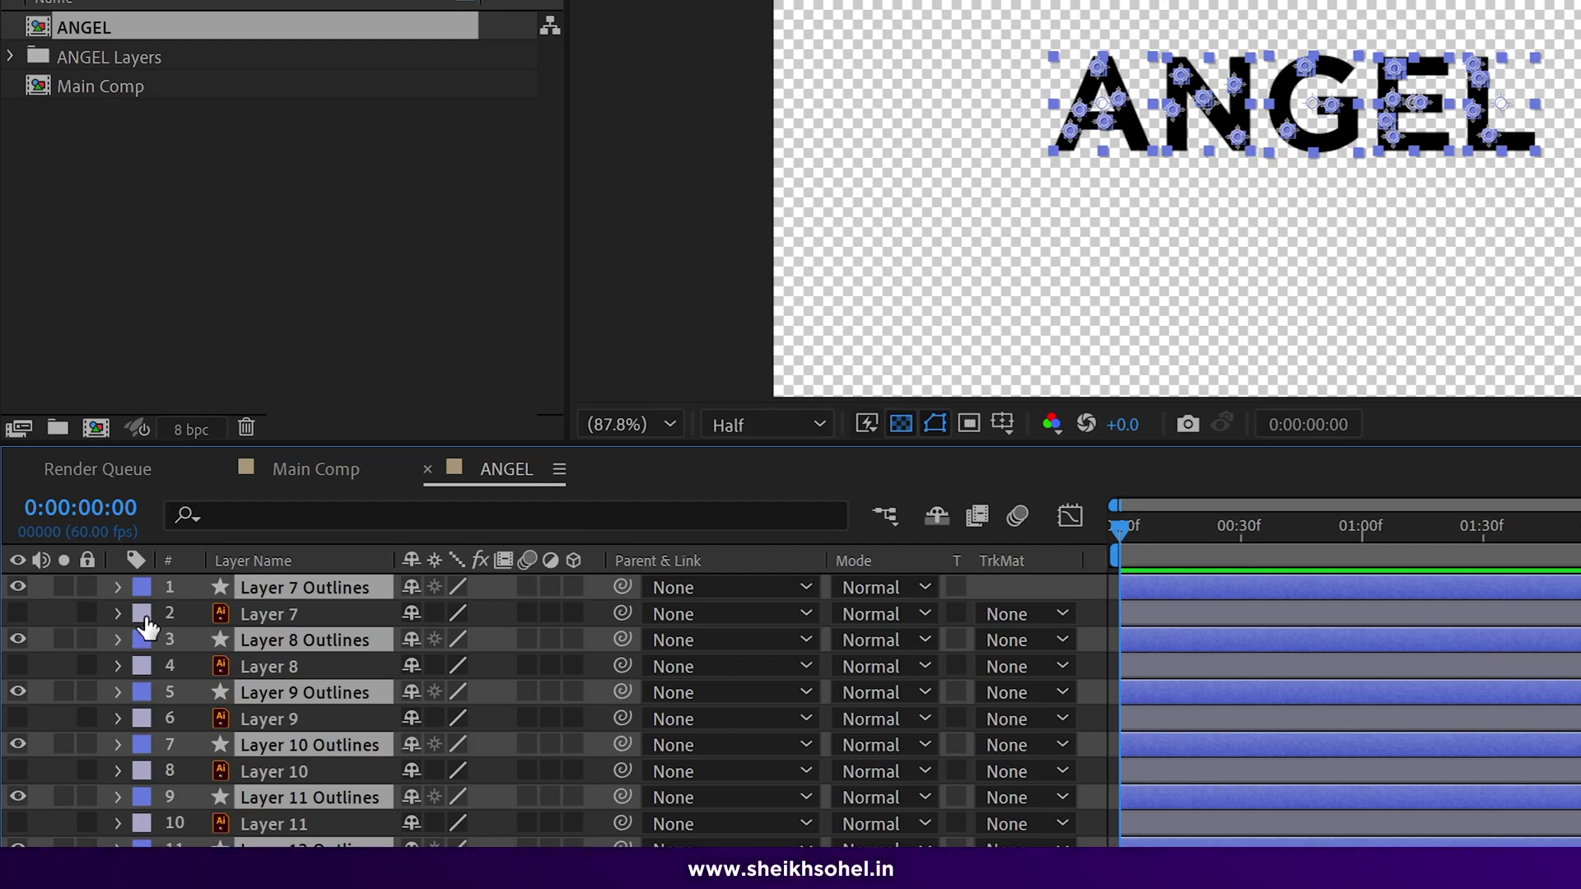
Step: Select all the original Illustrator layers through their Lavender label group and delete them
{"action": "left_click", "coordinate": [147, 628]}
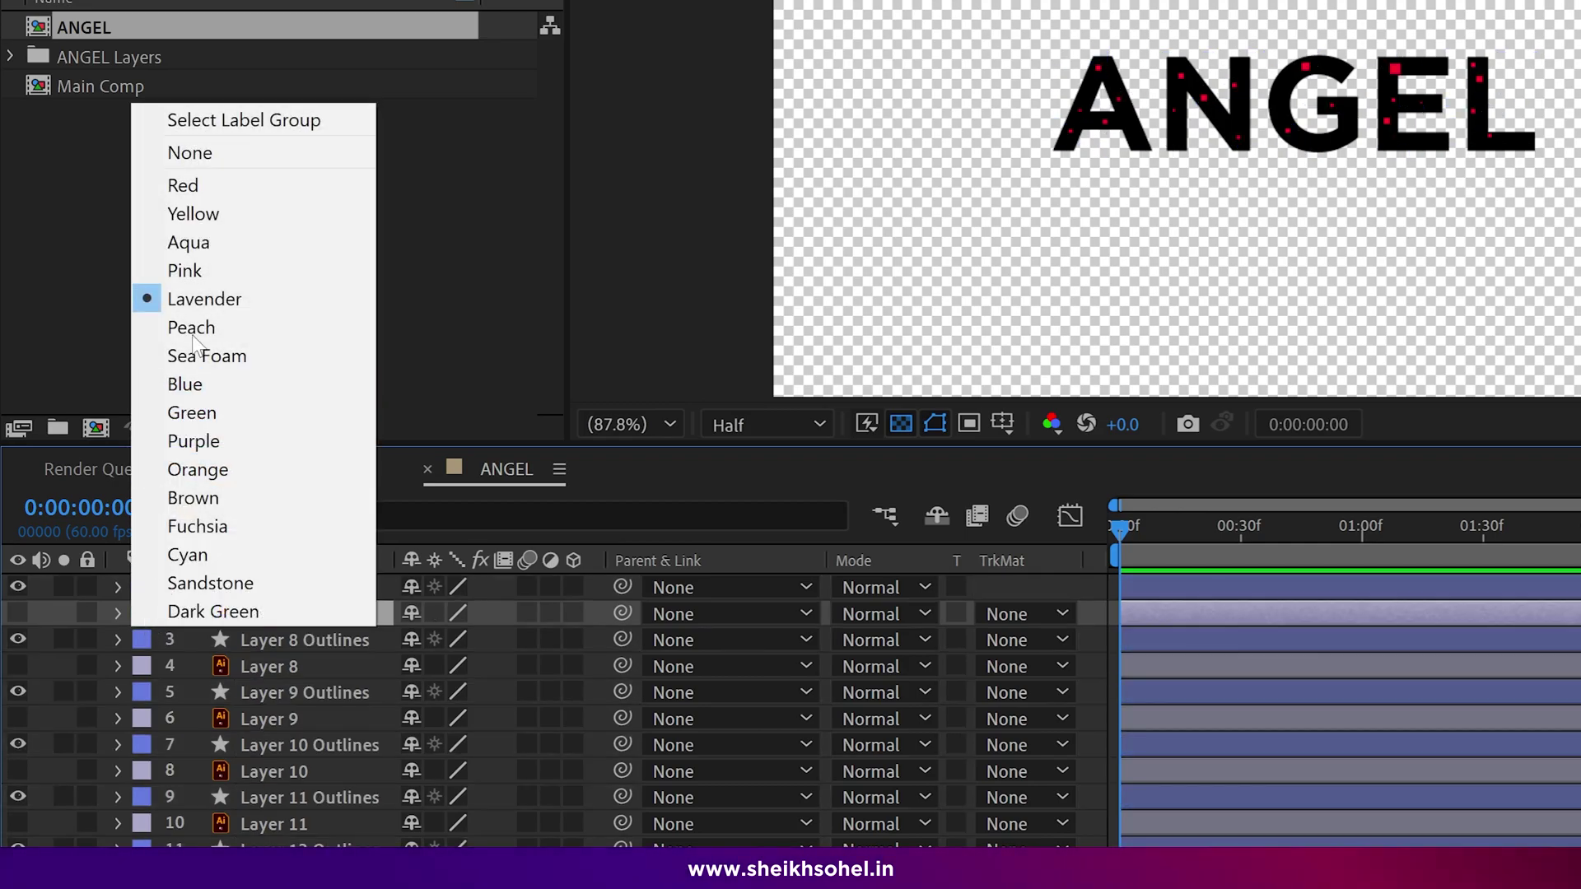
{"action": "left_click", "coordinate": [212, 116]}
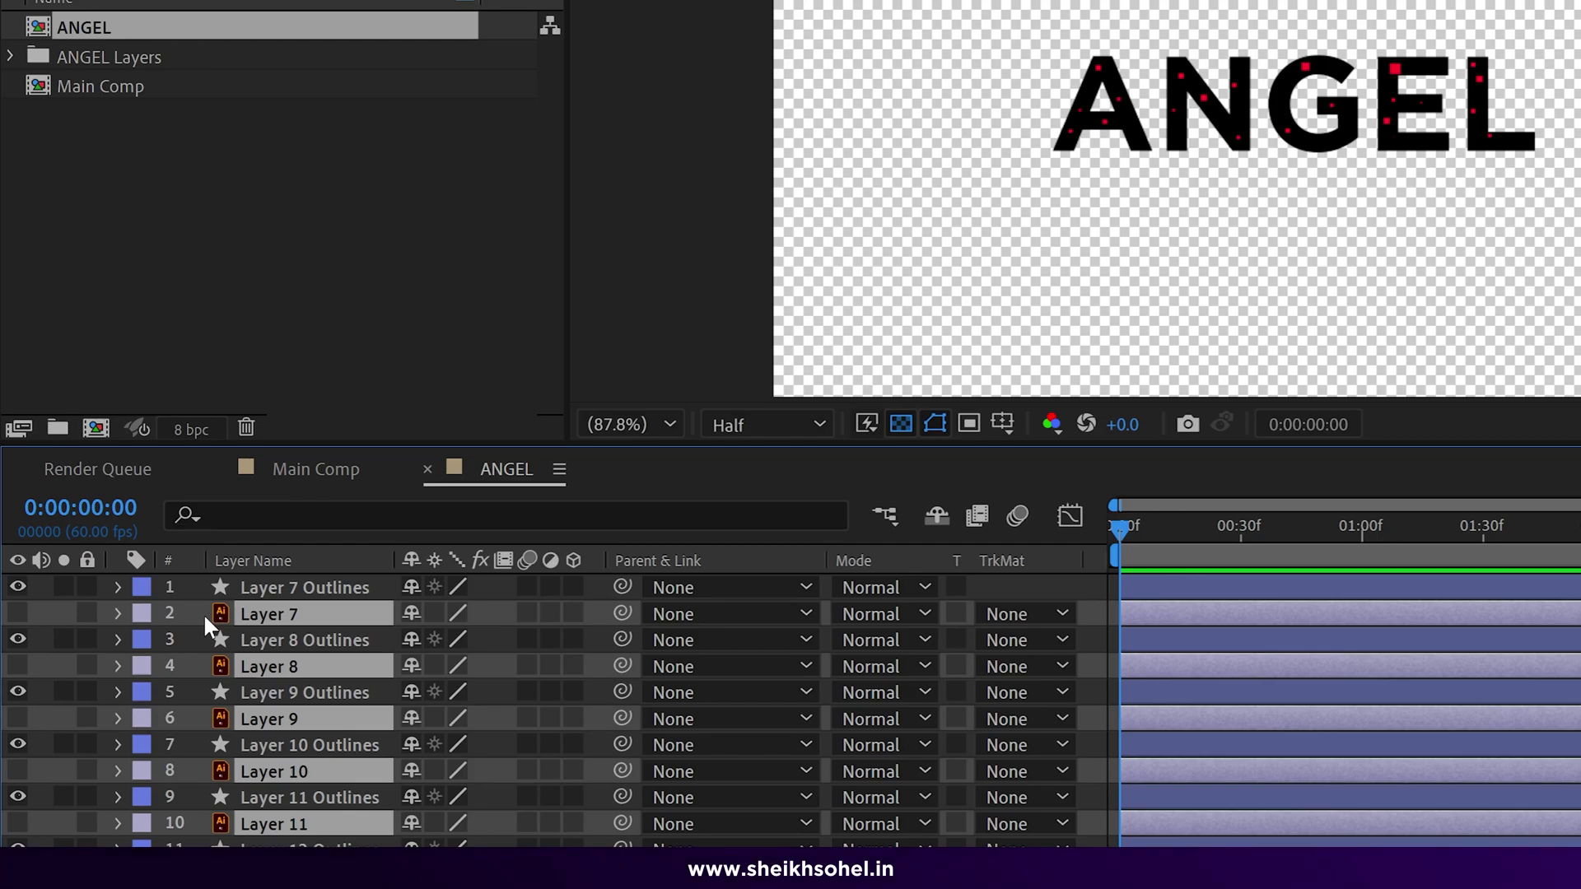
{"action": "key", "text": "Delete"}
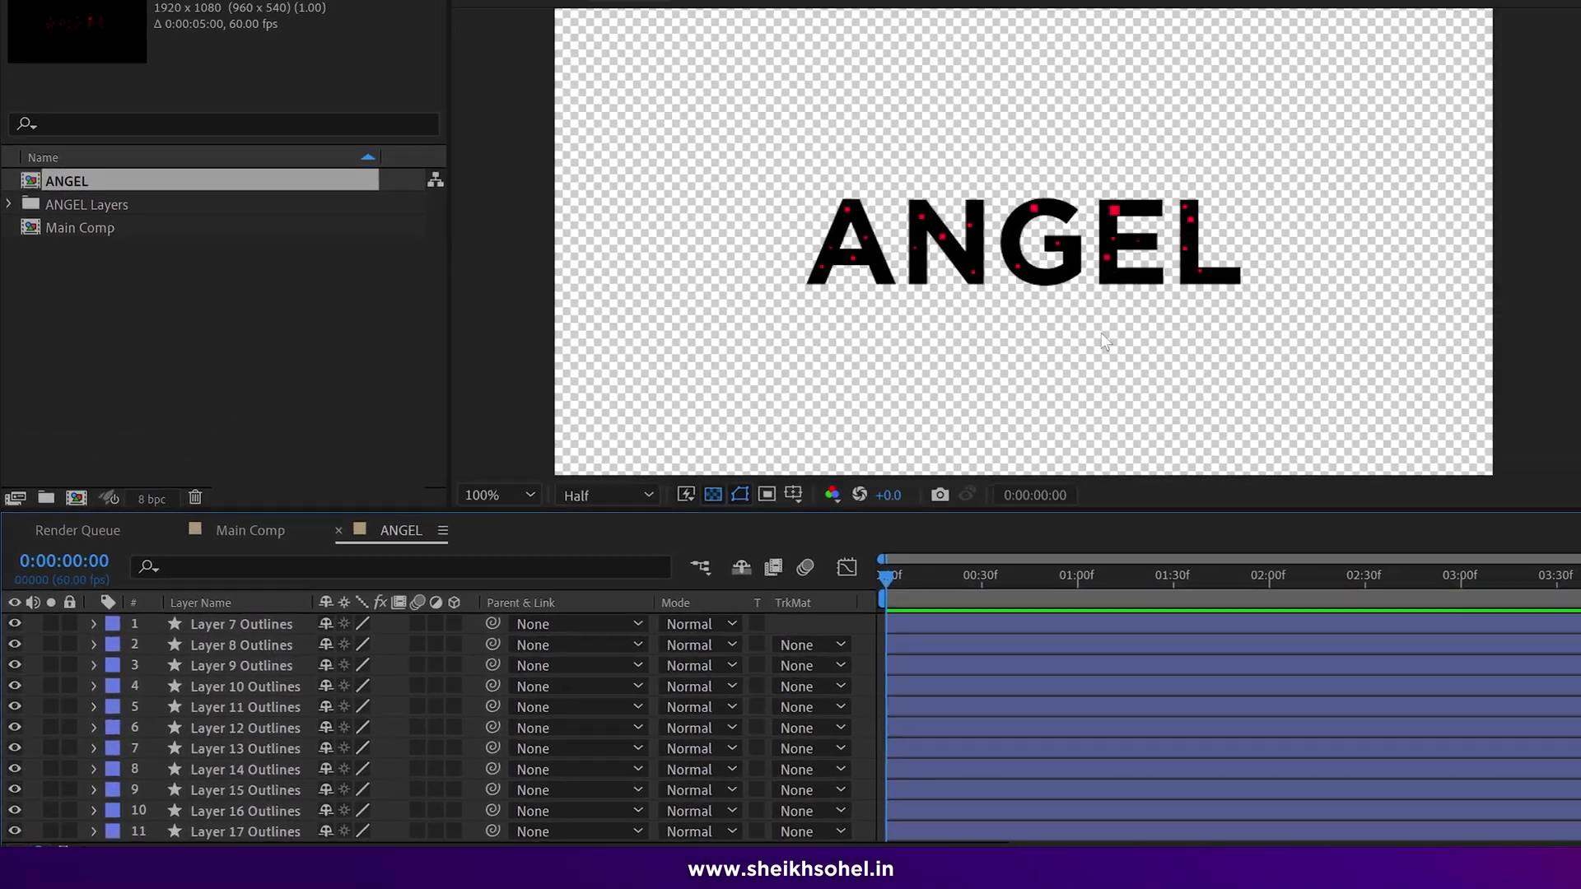
Step: Rename the outline layer of the letter A (Layer 6 Outlines) as a
{"action": "scroll", "coordinate": [1098, 335], "scroll_direction": "up", "scroll_amount": 1}
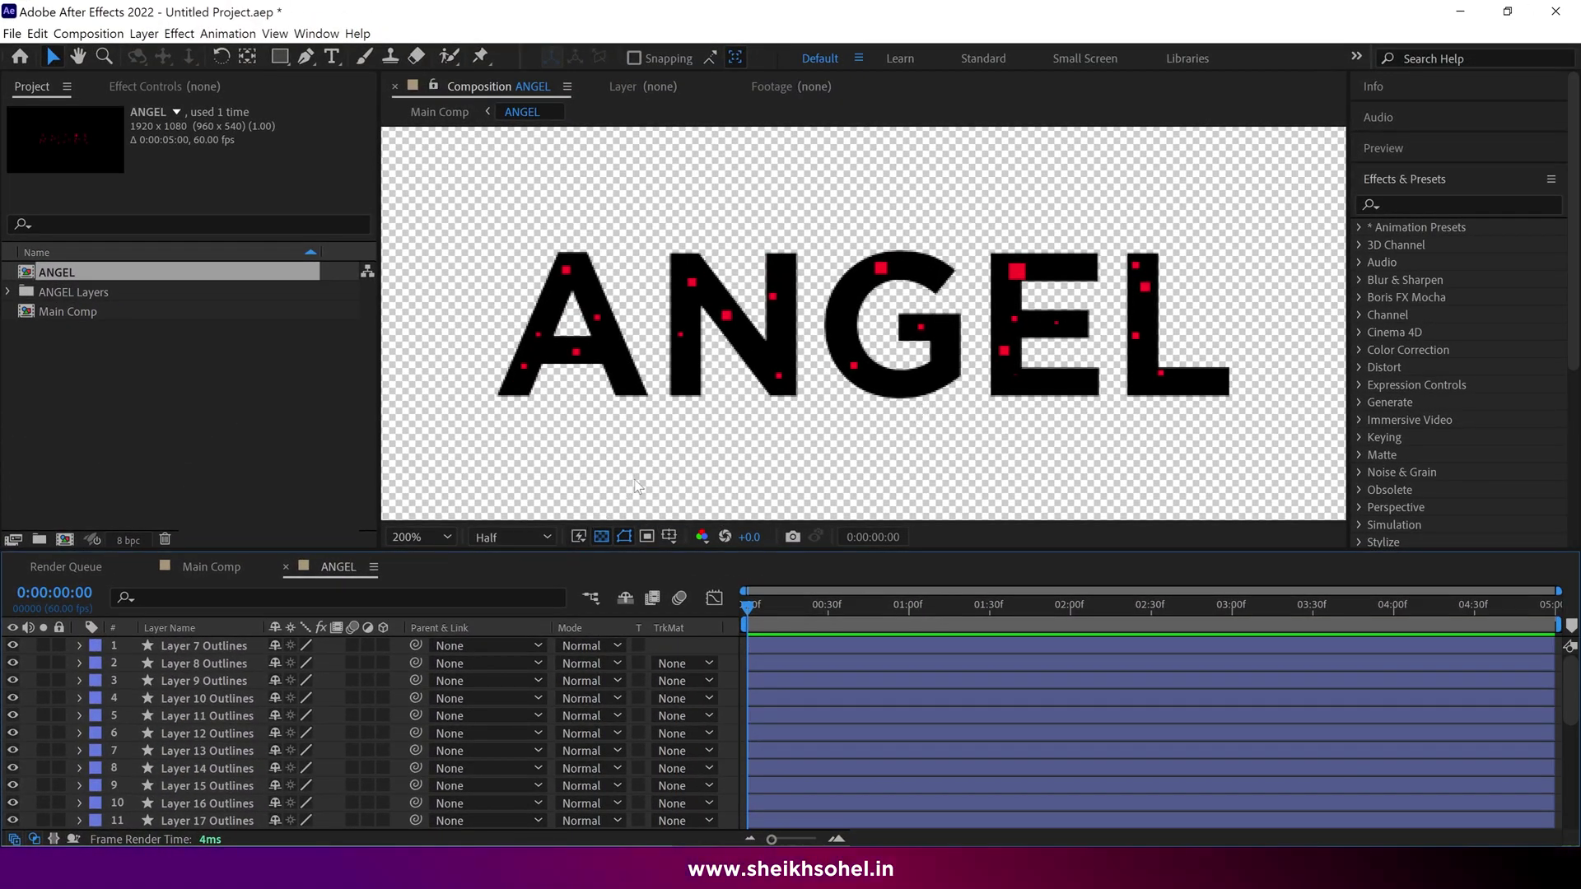
{"action": "scroll", "coordinate": [200, 815], "scroll_direction": "down", "scroll_amount": 5}
{"action": "left_click", "coordinate": [200, 817]}
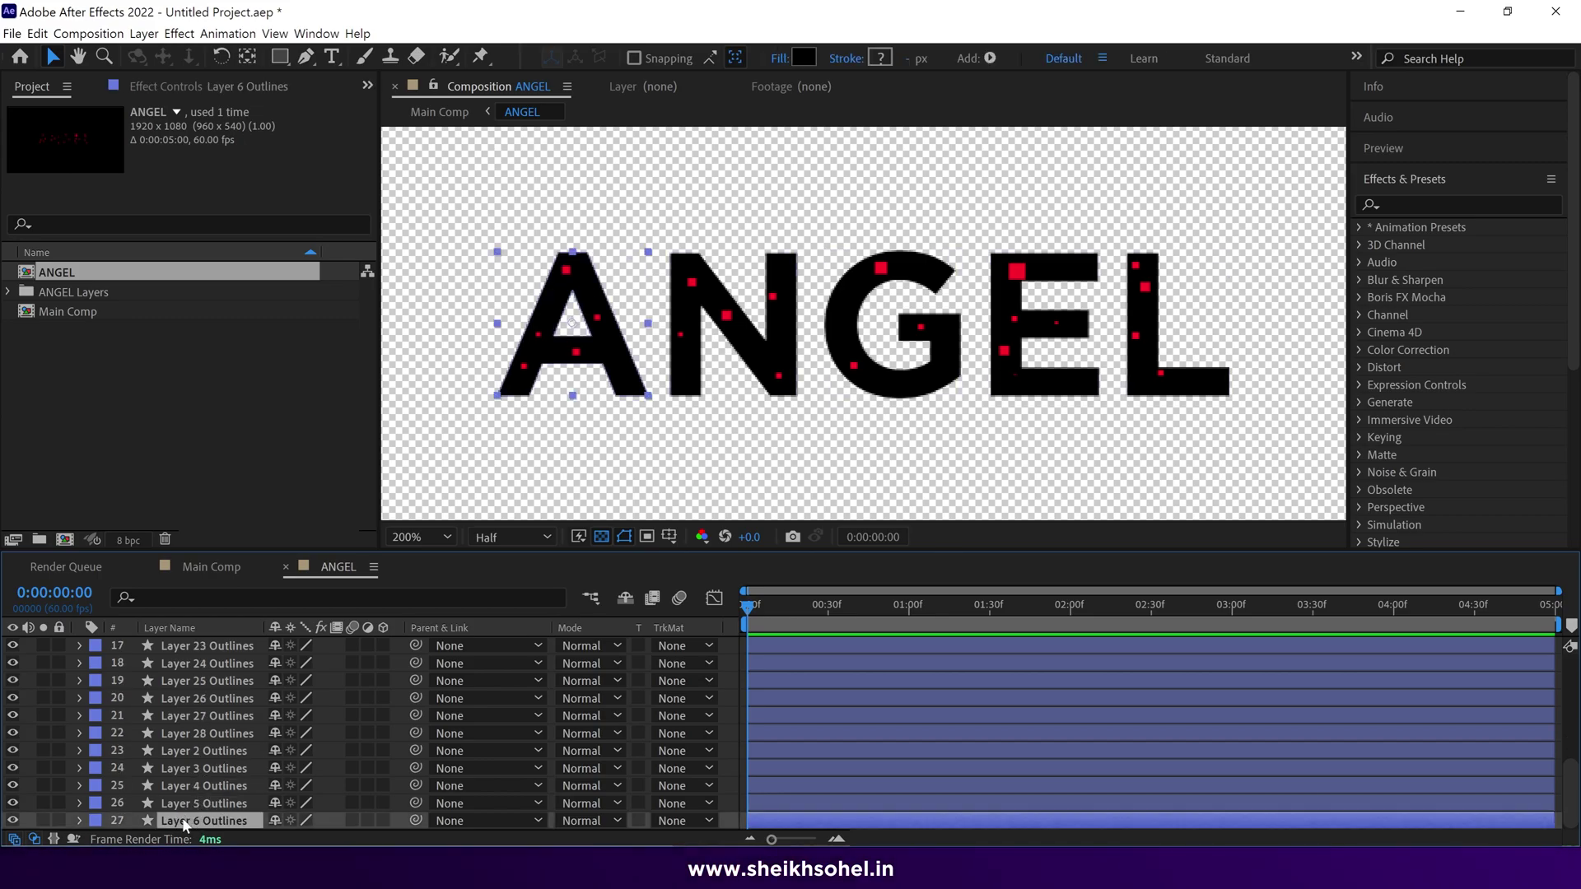
{"action": "key", "text": "a"}
{"action": "key", "text": "Return"}
Step: Rename the outline layers of the letters N, G, E and L as n, g, e and l
{"action": "key", "text": "Return"}
{"action": "key", "text": "ctrl+Up"}
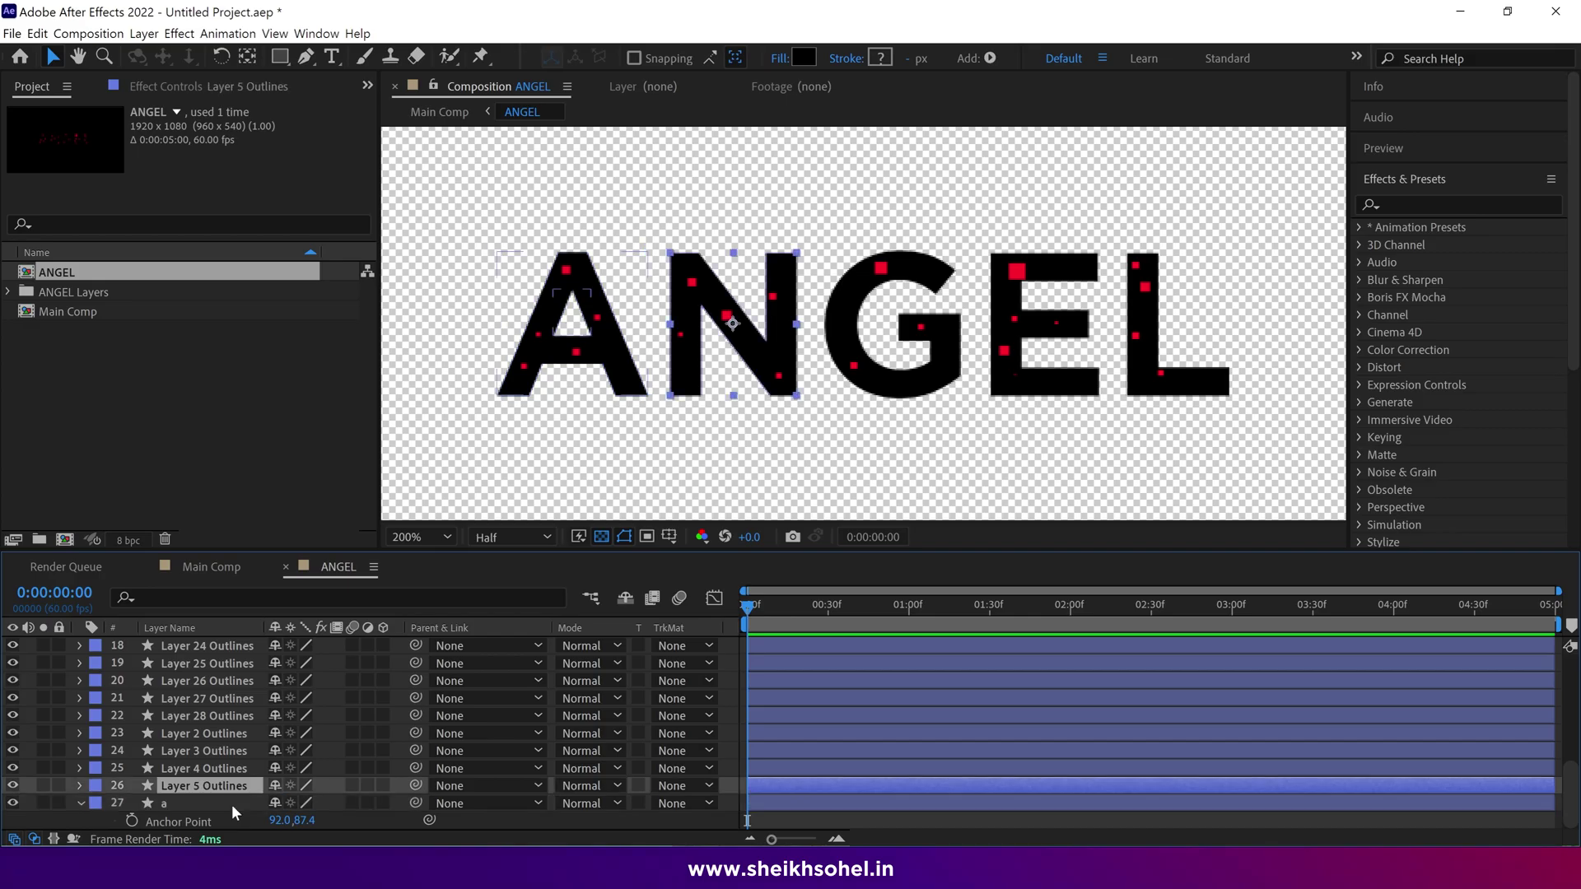
{"action": "key", "text": "Return"}
{"action": "type", "text": "n"}
{"action": "key", "text": "Return"}
{"action": "key", "text": "ctrl+Up"}
{"action": "key", "text": "Return"}
{"action": "type", "text": "g"}
{"action": "key", "text": "Return"}
{"action": "key", "text": "ctrl+Up"}
{"action": "key", "text": "Return"}
{"action": "type", "text": "e"}
{"action": "key", "text": "Return"}
{"action": "key", "text": "ctrl+Up"}
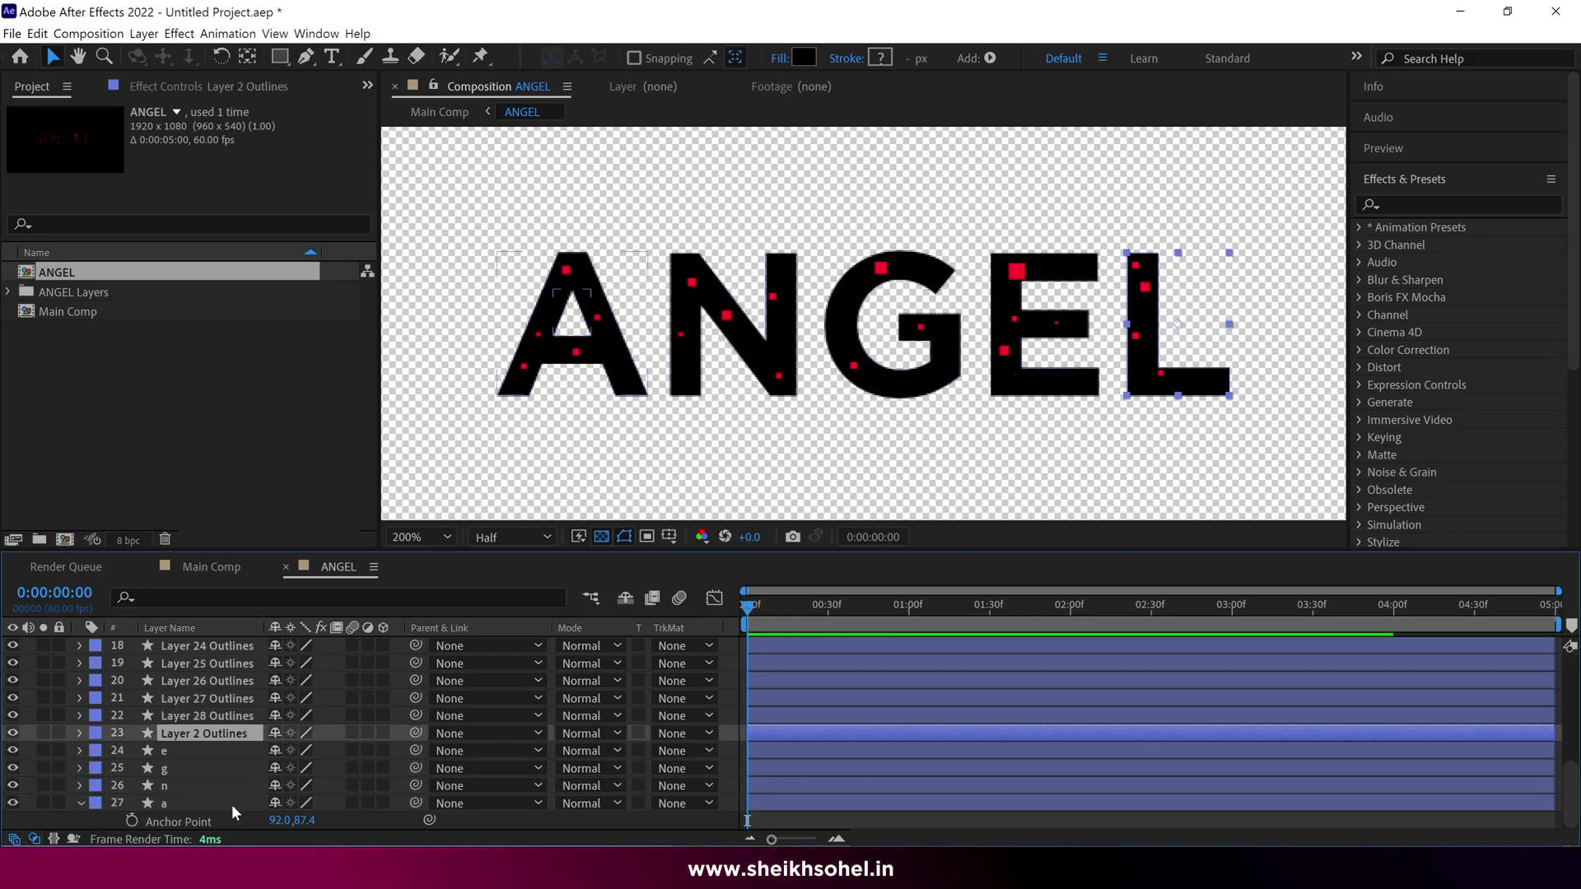
{"action": "key", "text": "Return"}
{"action": "type", "text": "l"}
{"action": "key", "text": "Return"}
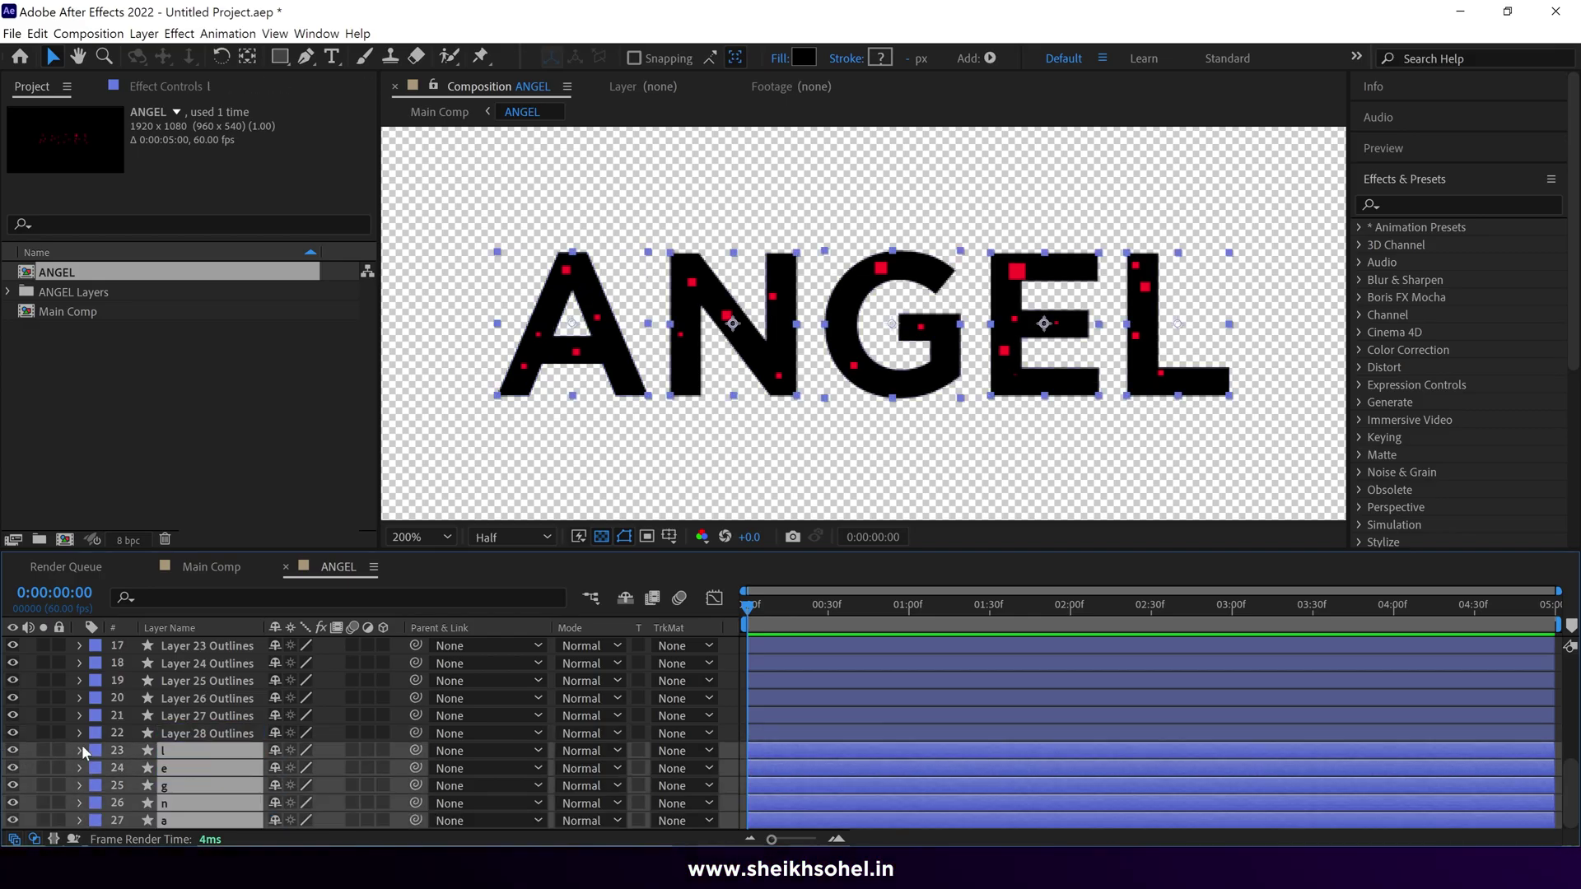
Step: Give the five letter layers the Green label colour, solo them and clear the selection
{"action": "left_click", "coordinate": [85, 752]}
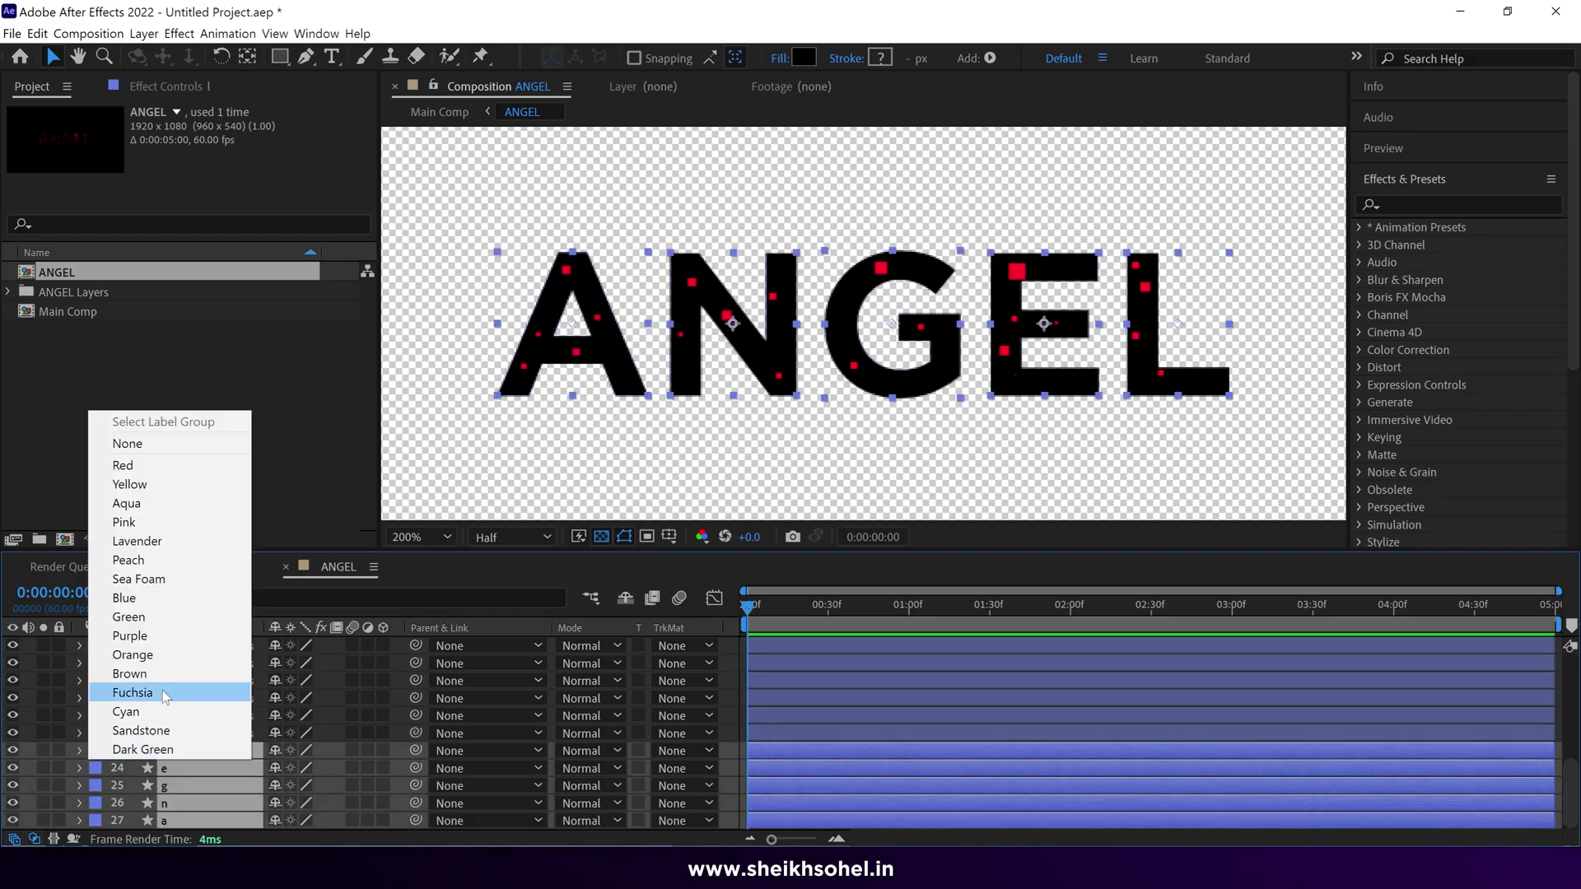
{"action": "left_click", "coordinate": [131, 670]}
{"action": "left_click", "coordinate": [93, 751]}
{"action": "left_click", "coordinate": [132, 616]}
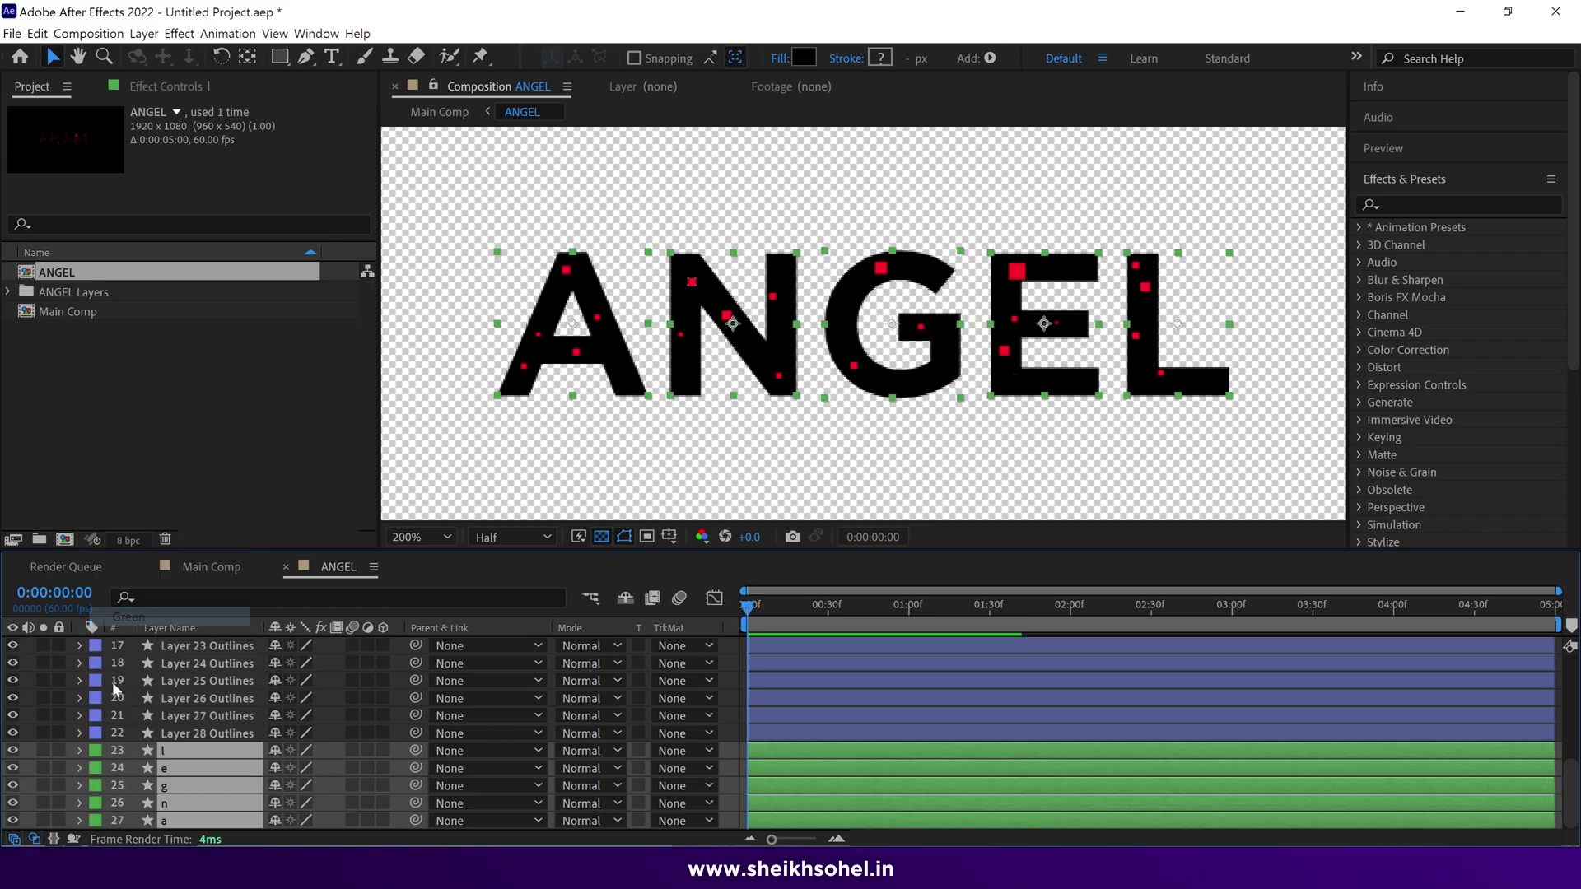
{"action": "left_click", "coordinate": [43, 751]}
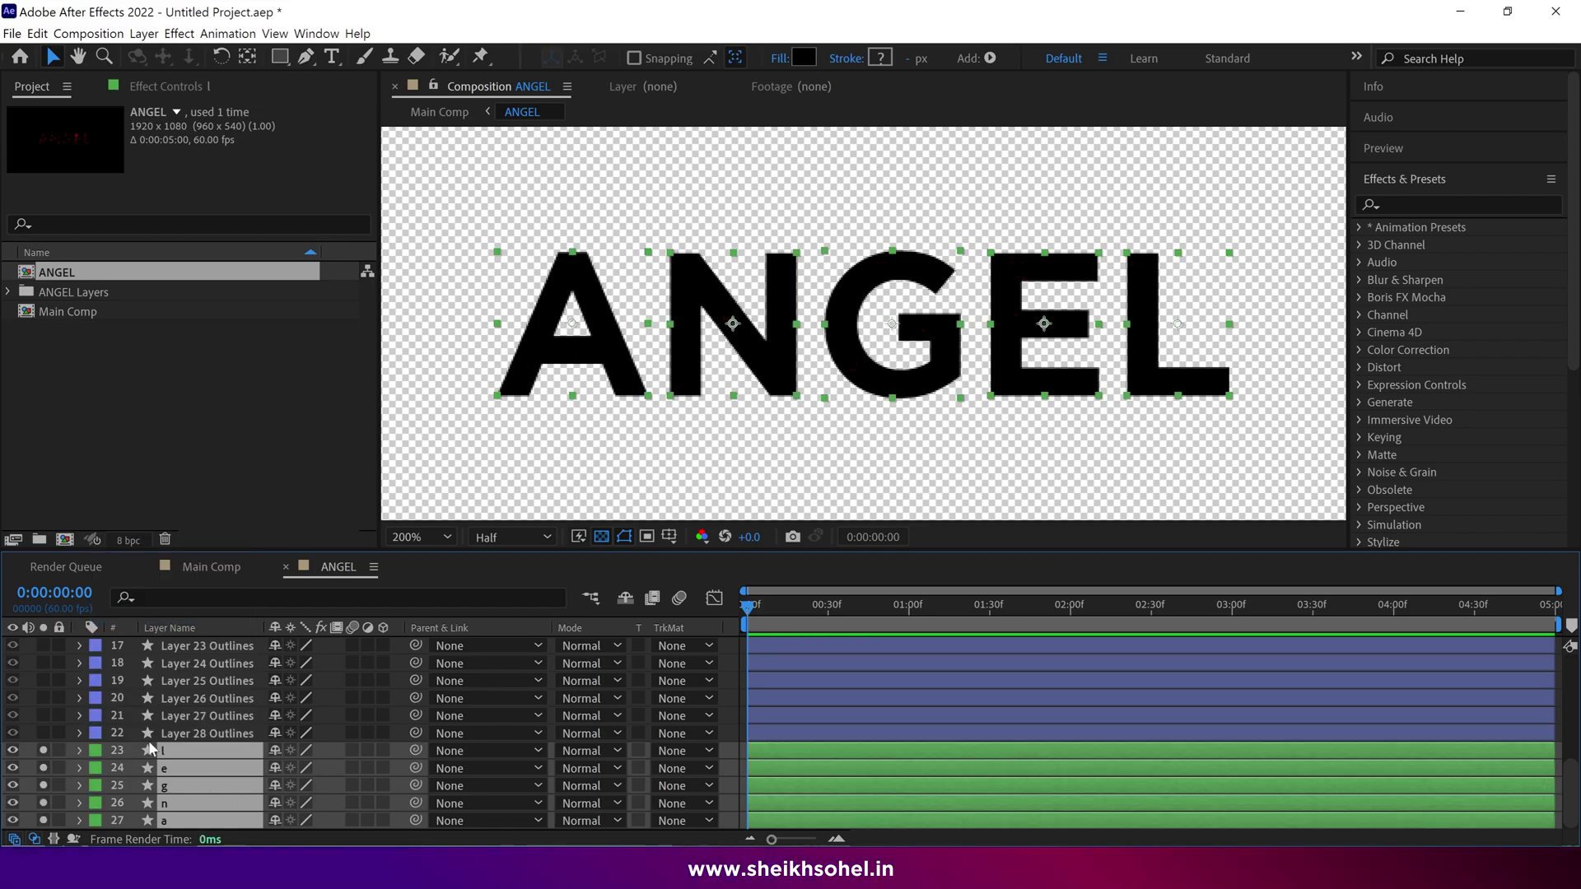
{"action": "left_click", "coordinate": [931, 449]}
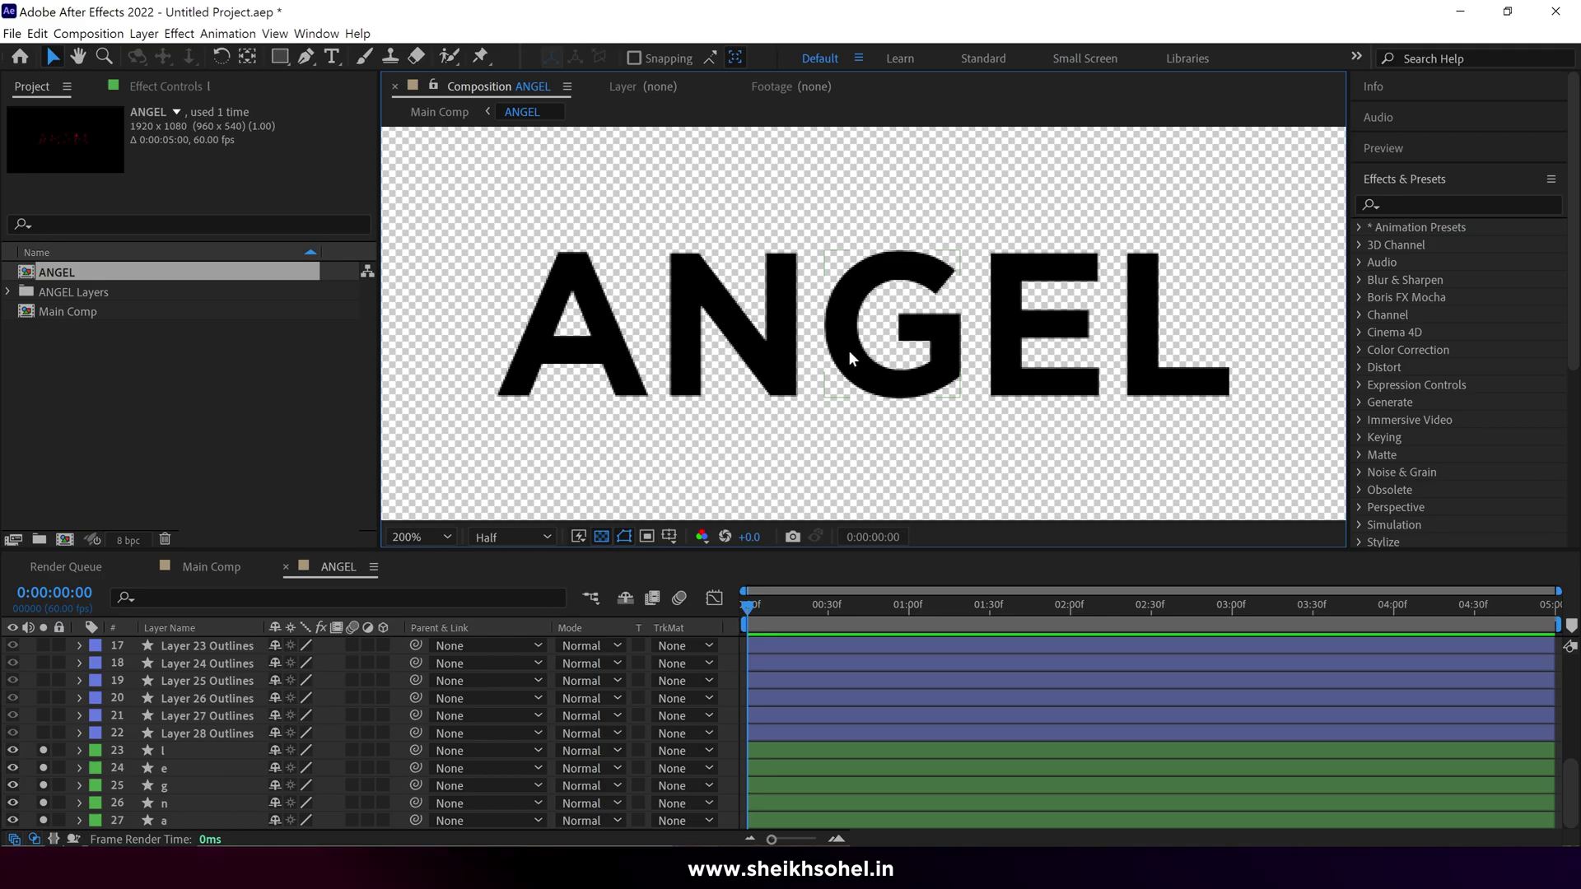
Step: Filter the L layer's properties by path and add Path keyframes at 0:00:00:00 and 0:00:00:30
{"action": "left_click", "coordinate": [1183, 398]}
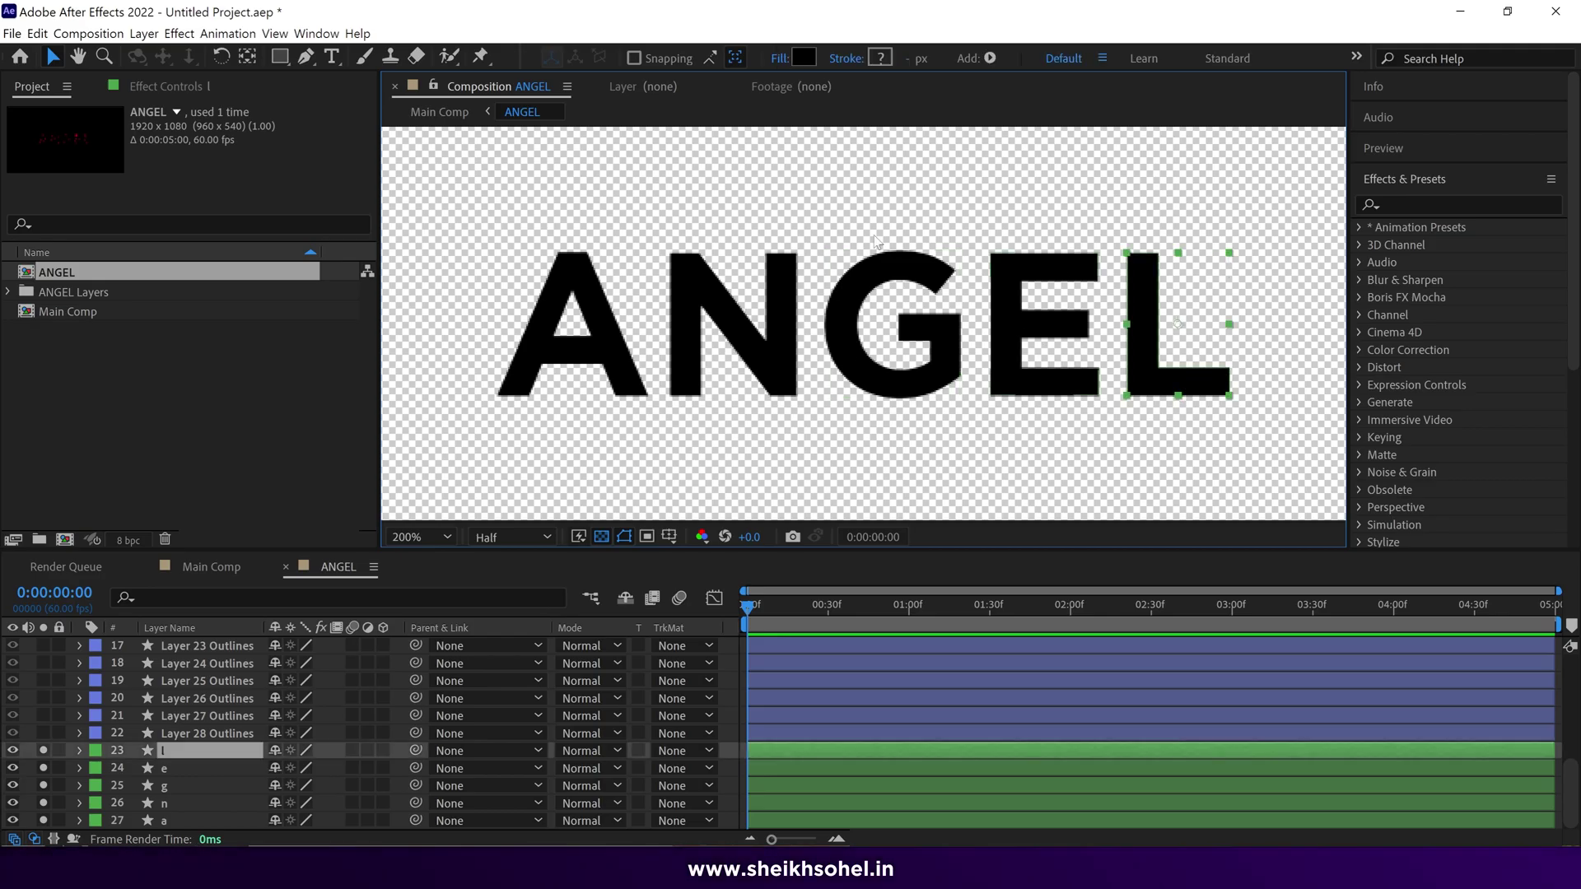
{"action": "mouse_move", "coordinate": [1144, 375]}
{"action": "left_mouse_down"}
{"action": "mouse_move", "coordinate": [536, 372]}
{"action": "mouse_move", "coordinate": [724, 385]}
{"action": "mouse_move", "coordinate": [1173, 367]}
{"action": "mouse_move", "coordinate": [1145, 375]}
{"action": "left_mouse_up"}
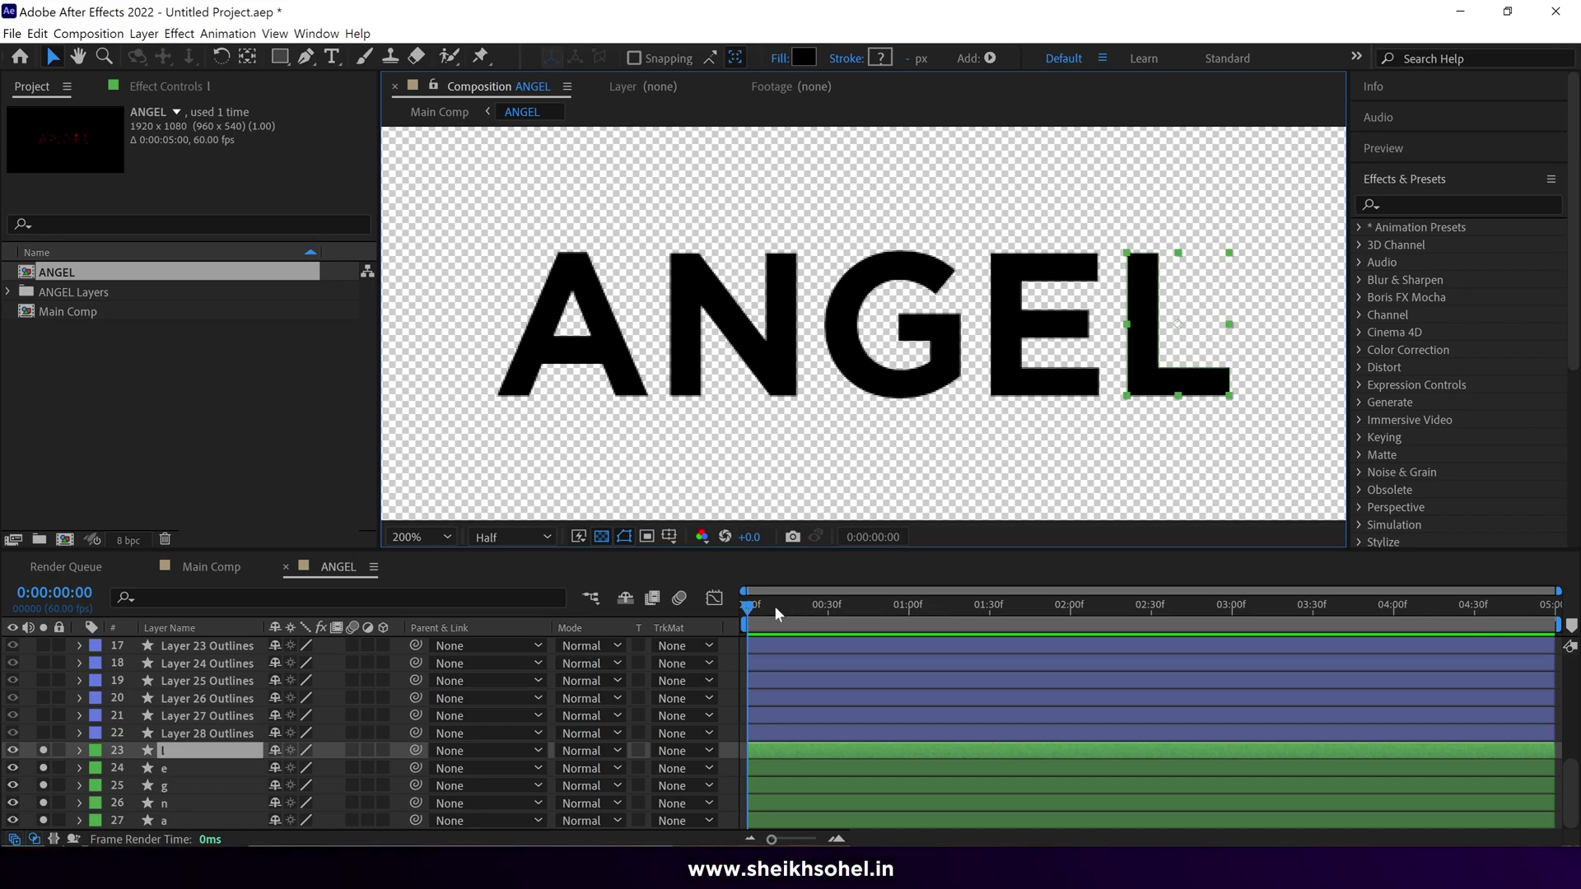
{"action": "left_click_drag", "start_coordinate": [820, 615], "coordinate": [799, 615]}
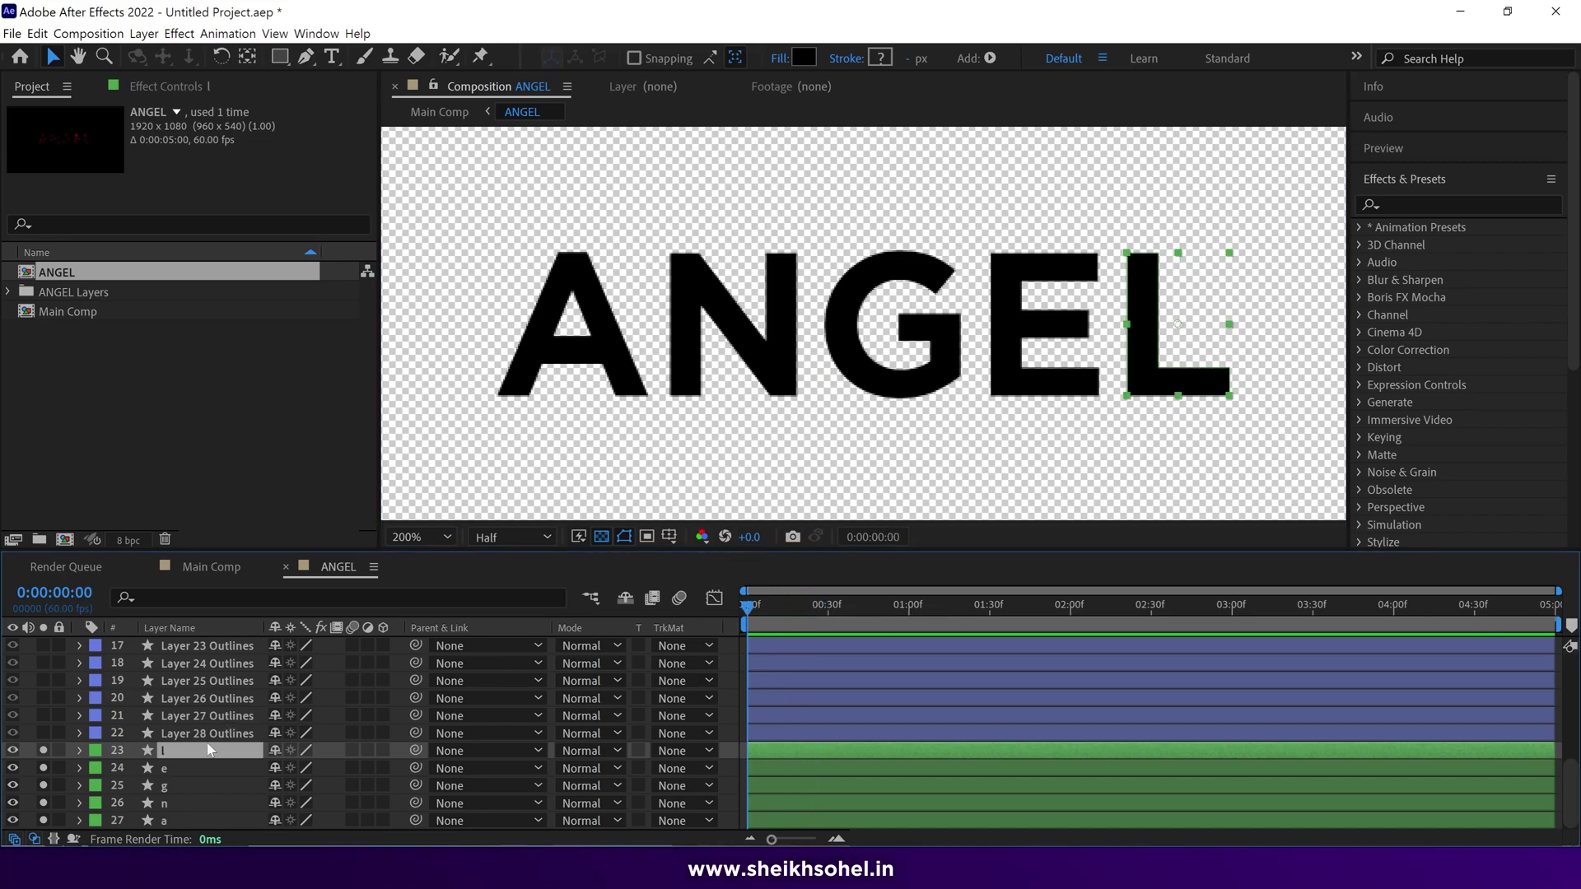
{"action": "left_click", "coordinate": [180, 599]}
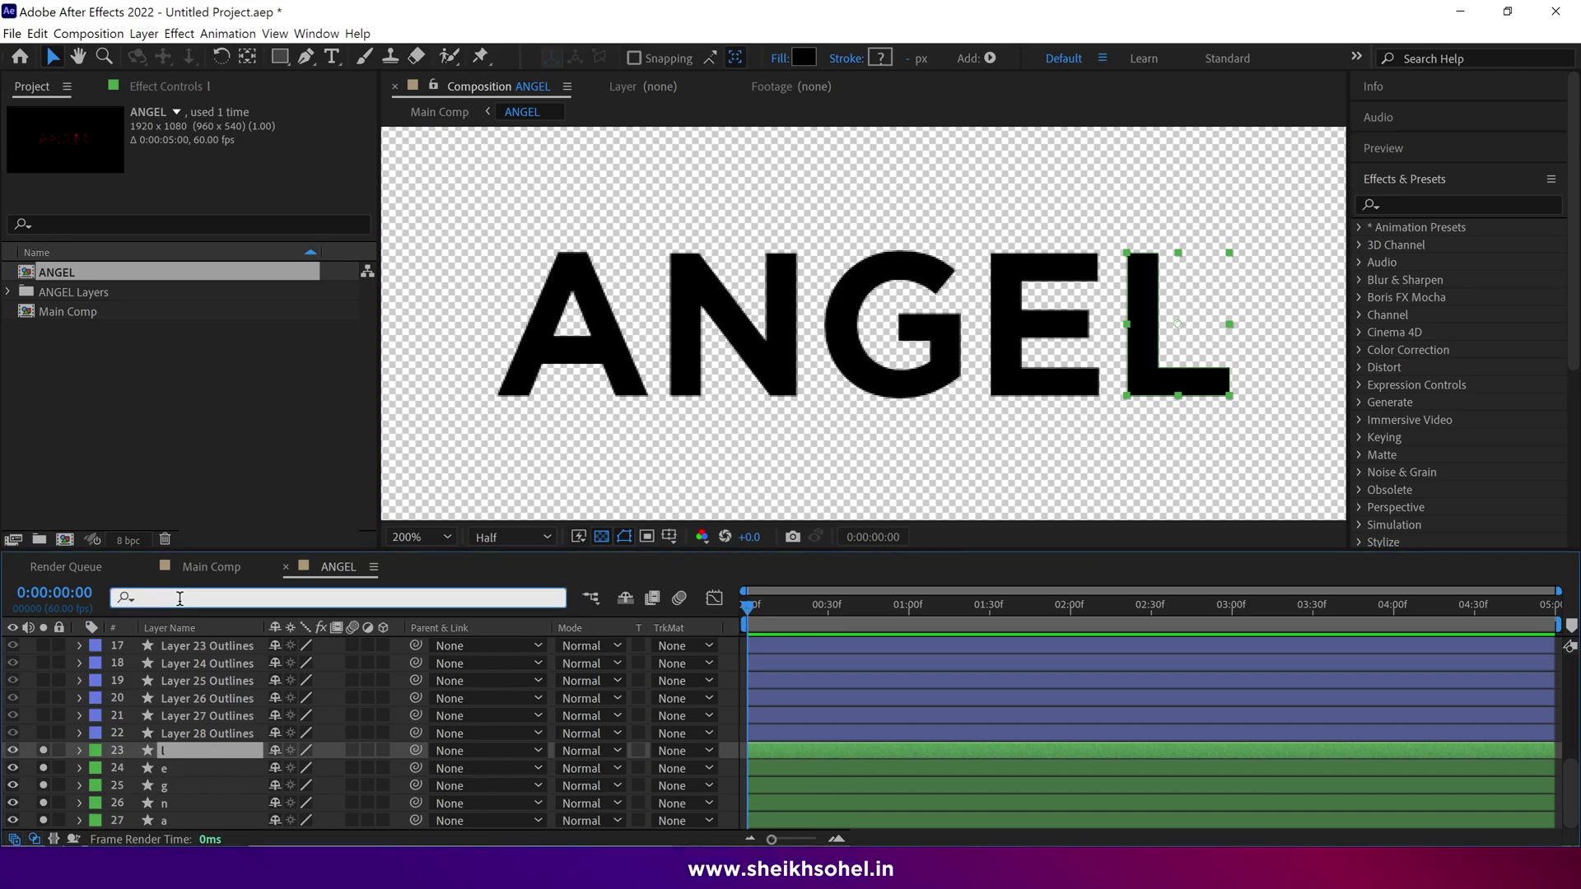
{"action": "type", "text": "path"}
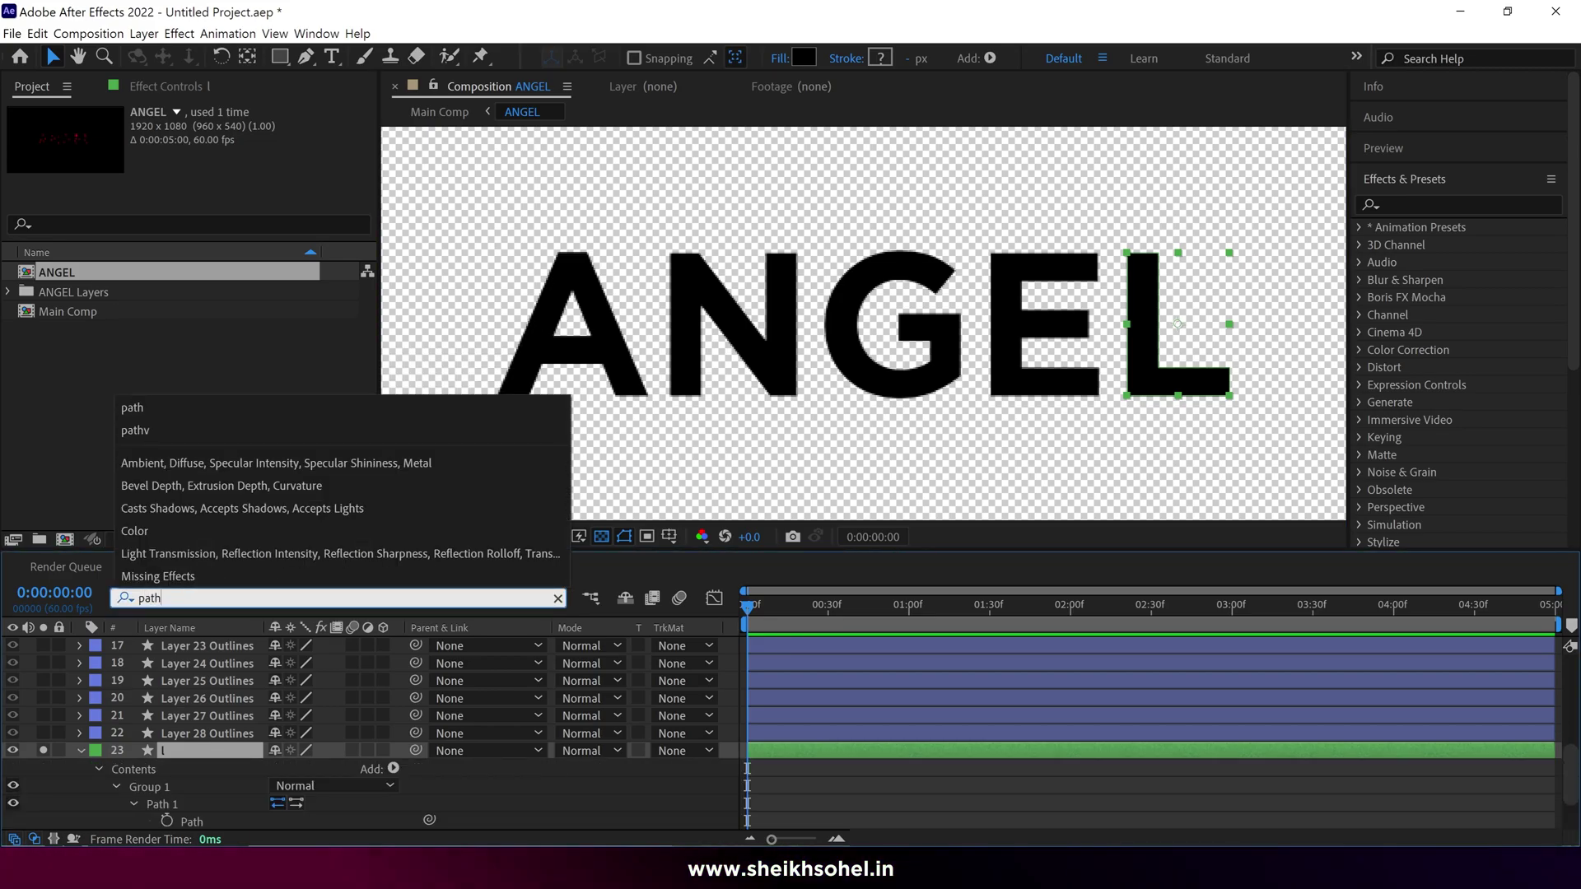
{"action": "scroll", "coordinate": [199, 801], "scroll_direction": "down", "scroll_amount": 2}
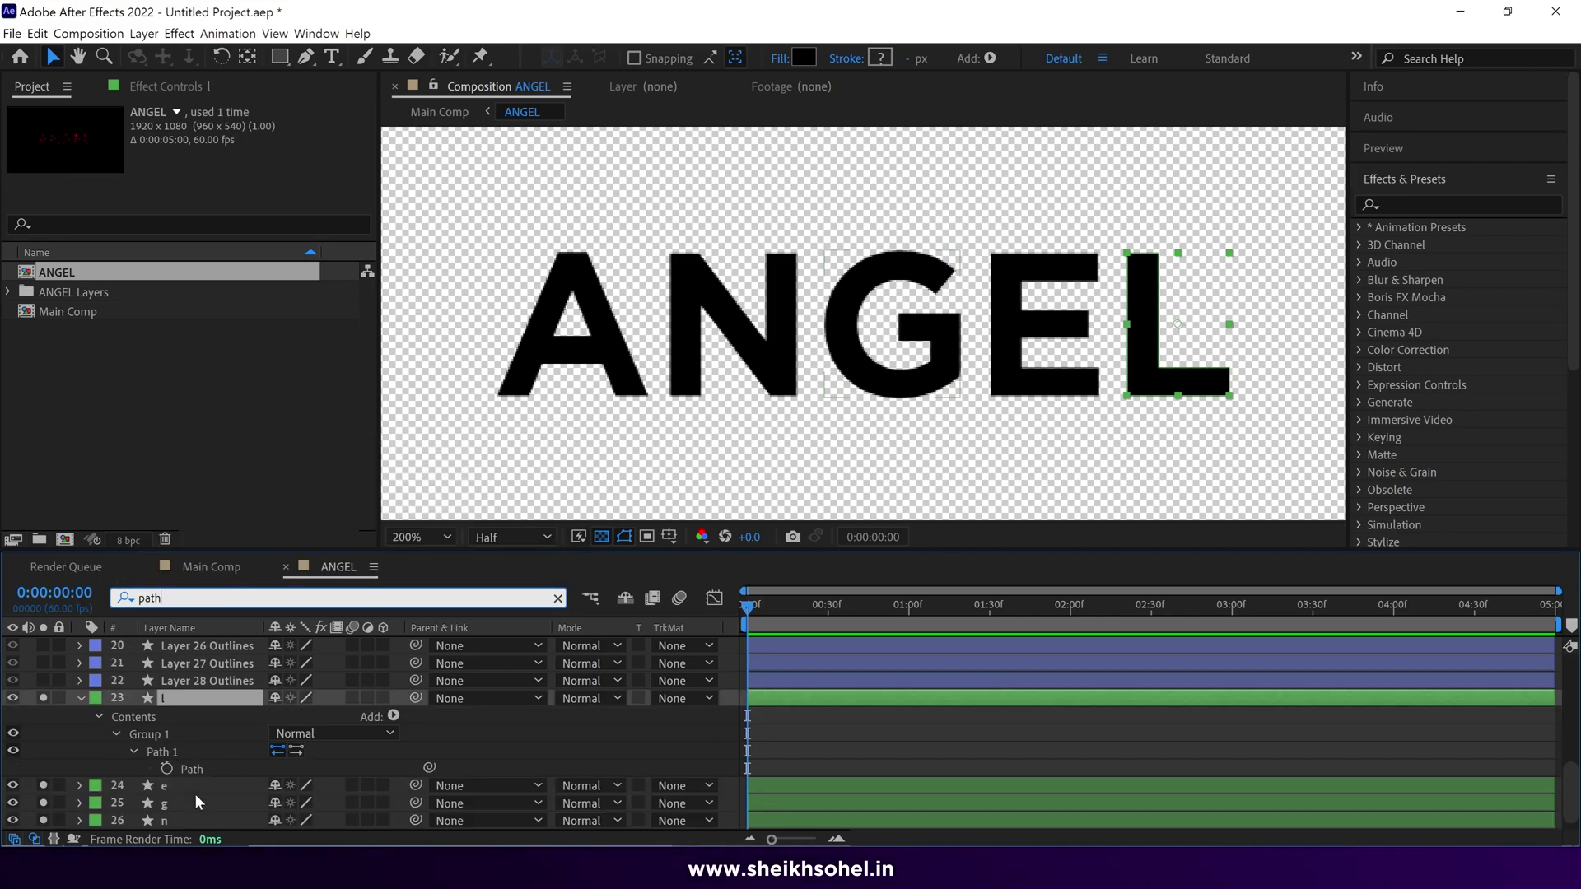
{"action": "left_click", "coordinate": [167, 769]}
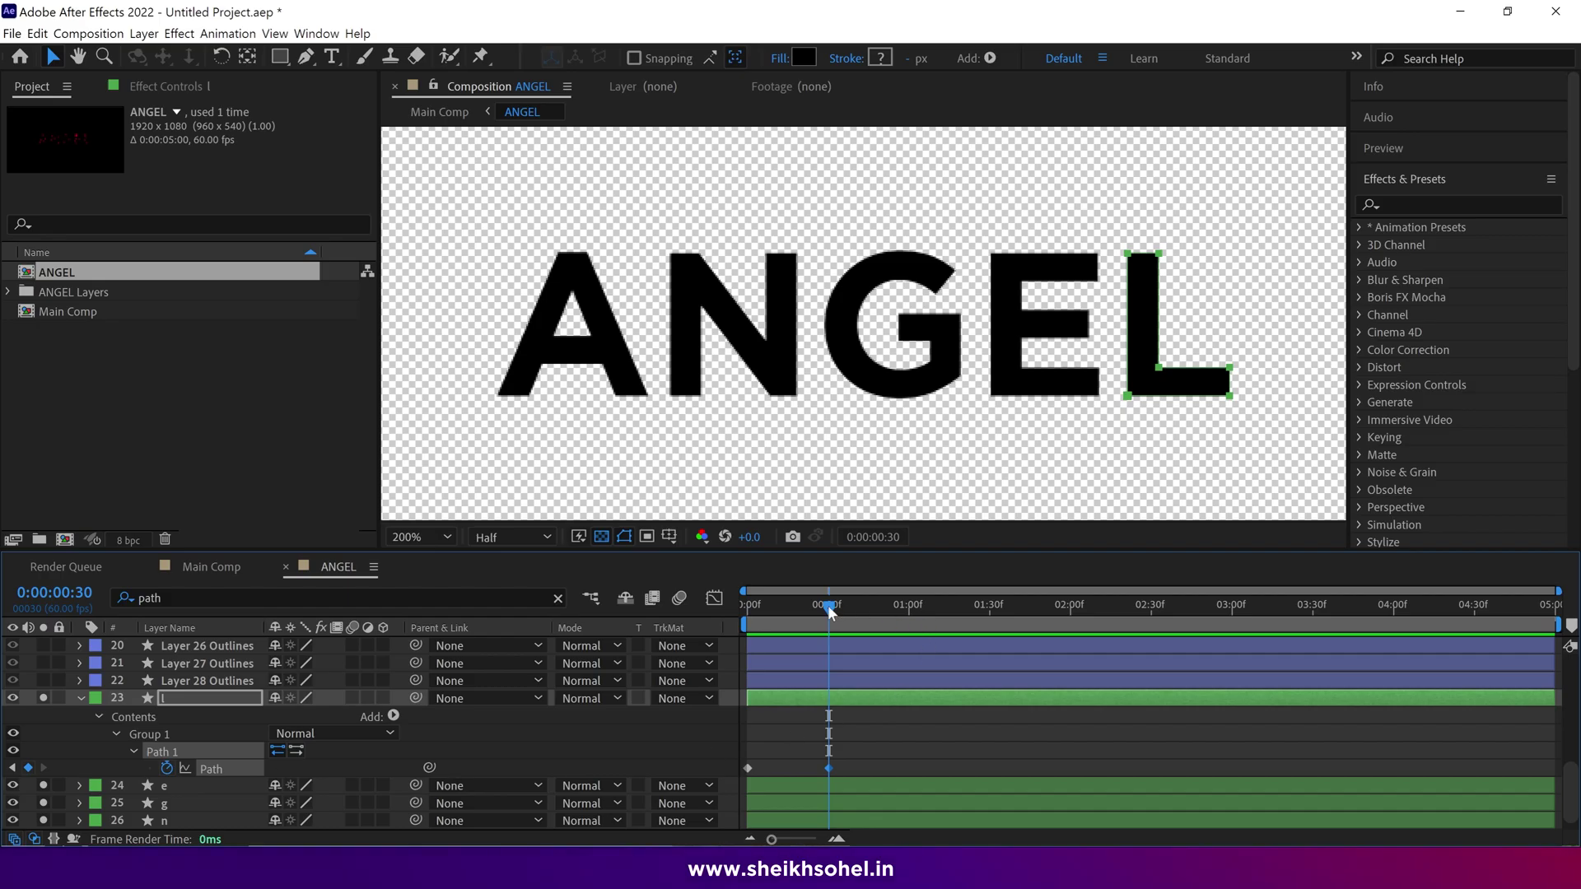
Step: At 0:00:00:00, collapse the L's foot by moving its two outer path vertices in line with the stem's inner edge
{"action": "left_click_drag", "start_coordinate": [829, 608], "coordinate": [707, 617]}
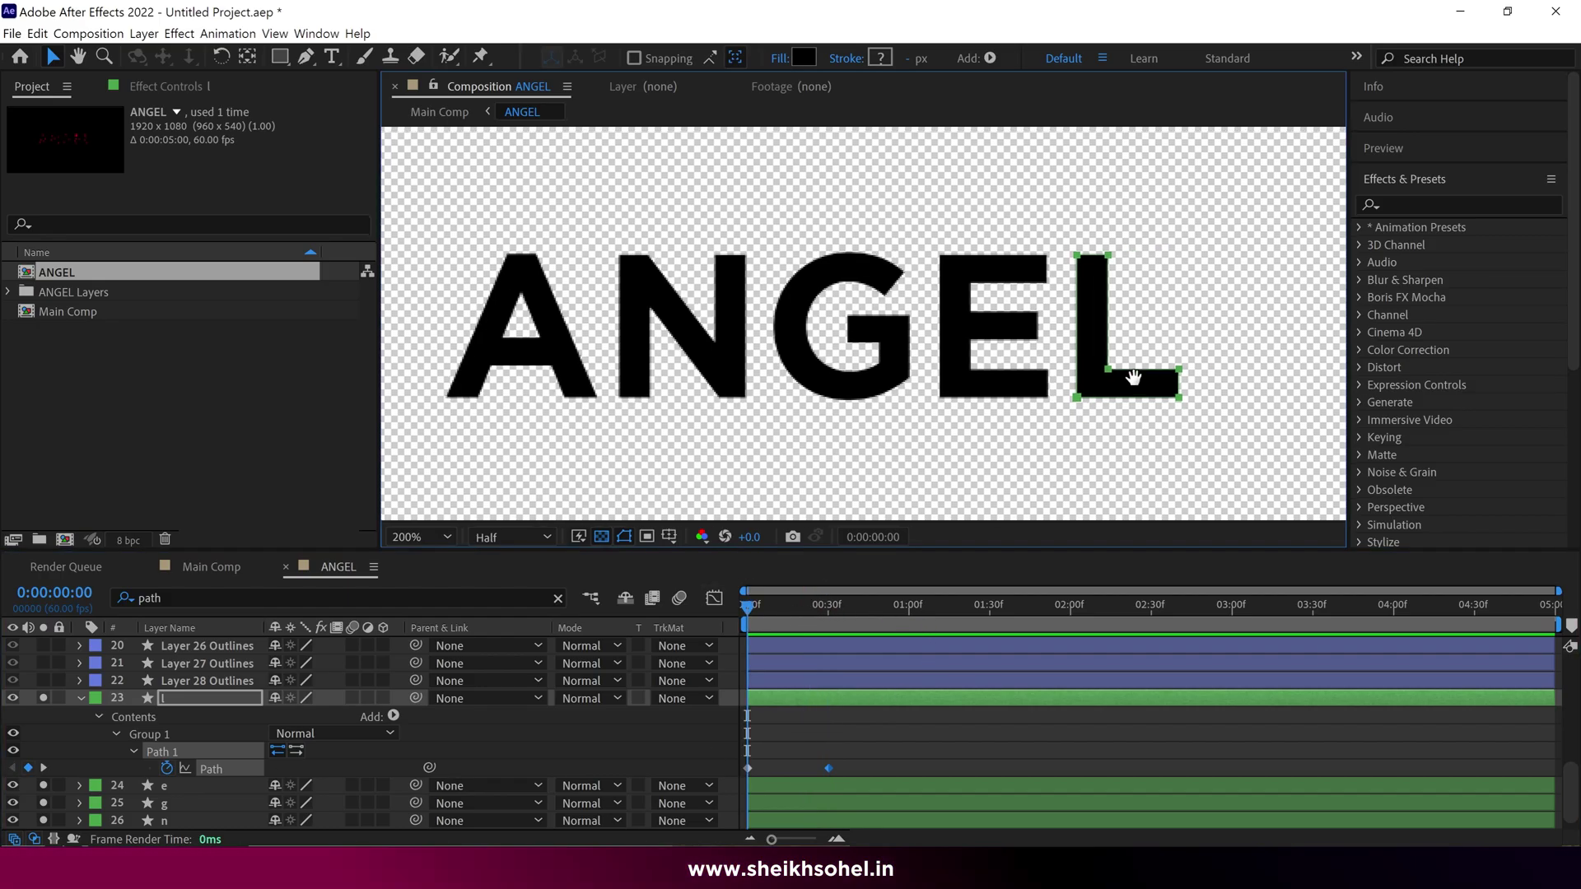
{"action": "scroll", "coordinate": [911, 381], "scroll_direction": "up", "scroll_amount": 3}
{"action": "left_click_drag", "start_coordinate": [855, 371], "coordinate": [906, 175]}
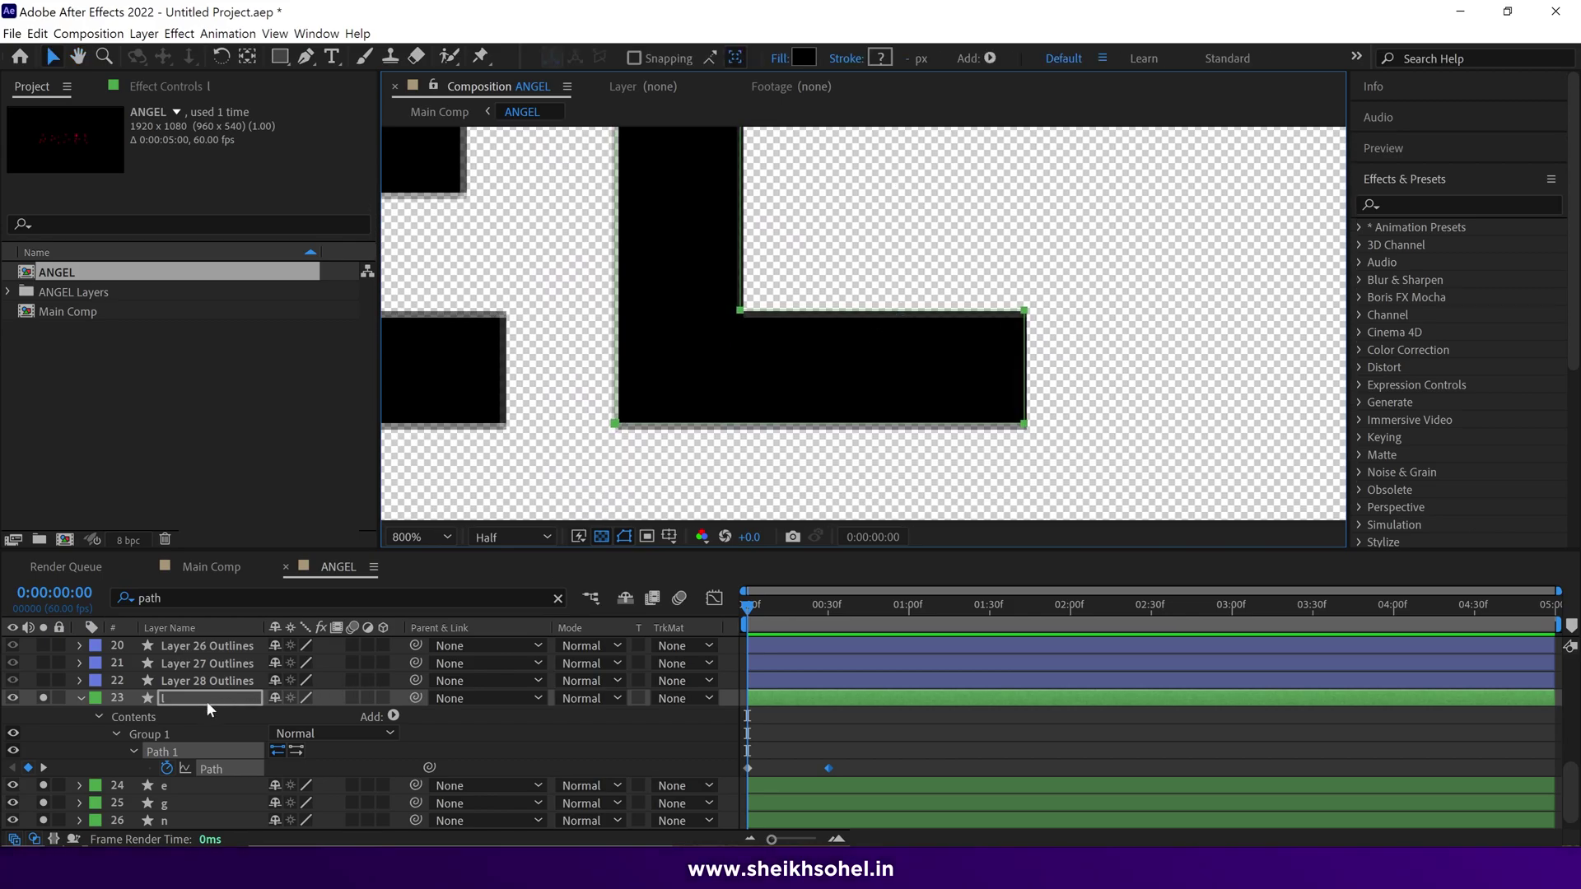
{"action": "left_click", "coordinate": [211, 707]}
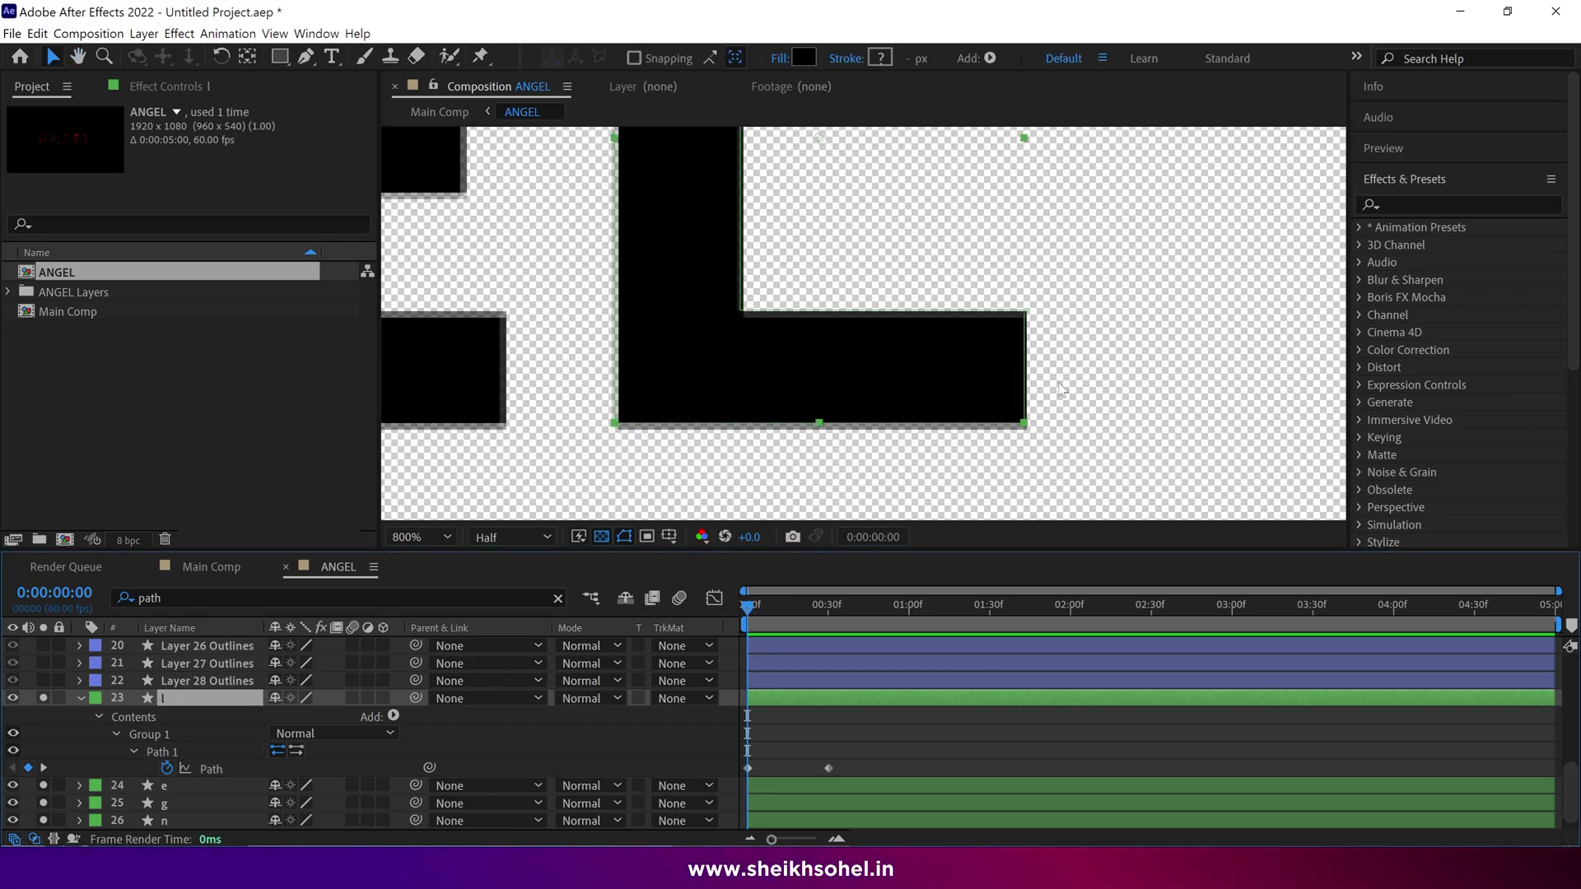
{"action": "key", "text": "g"}
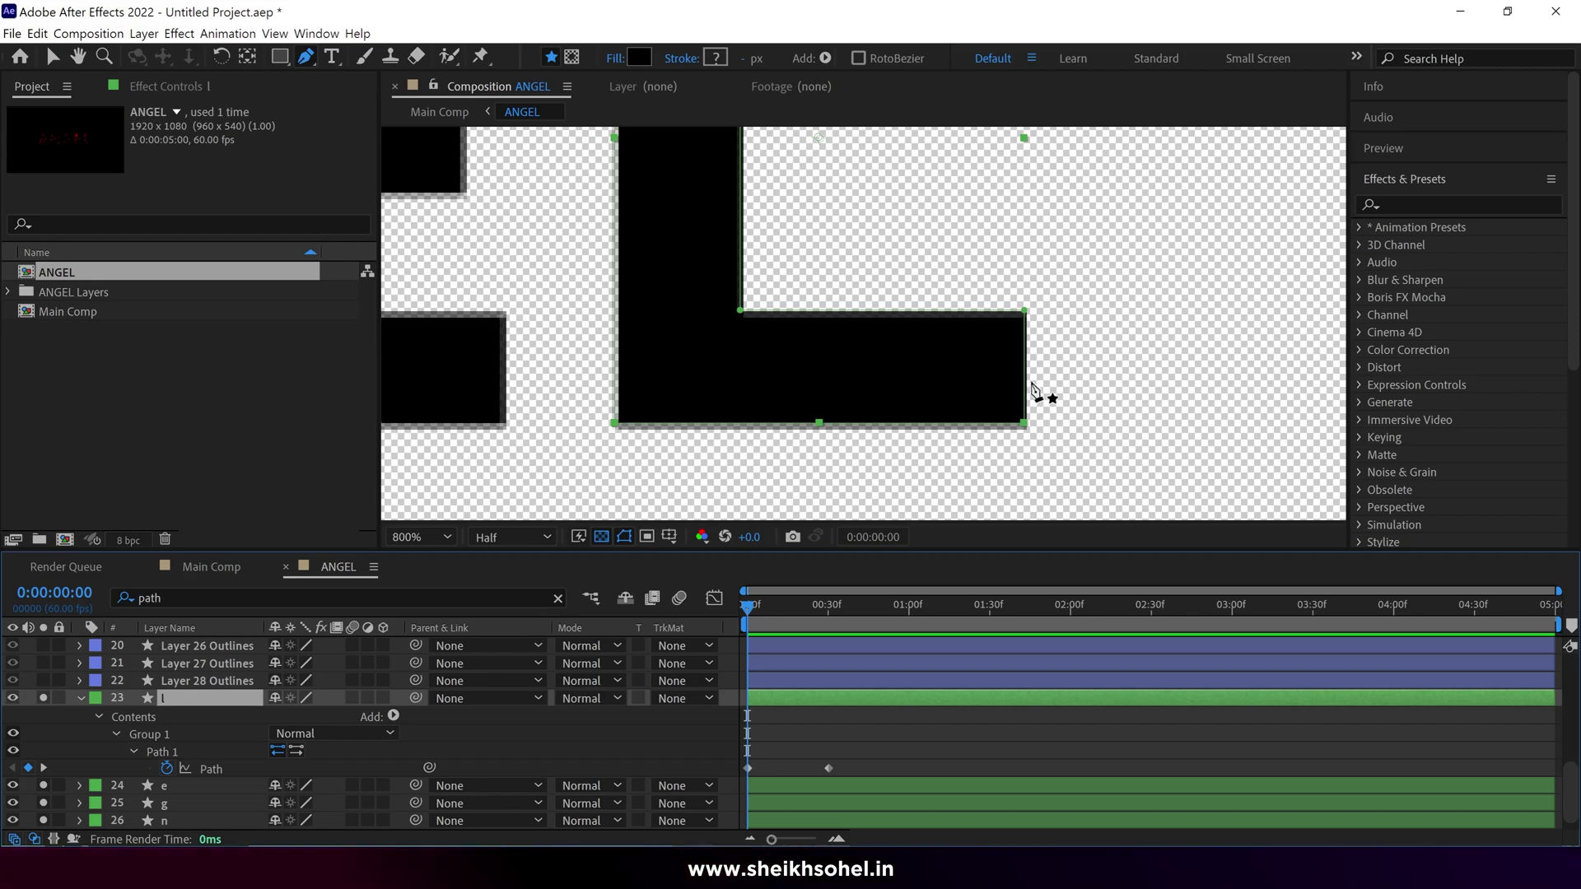
{"action": "left_click", "coordinate": [1023, 313]}
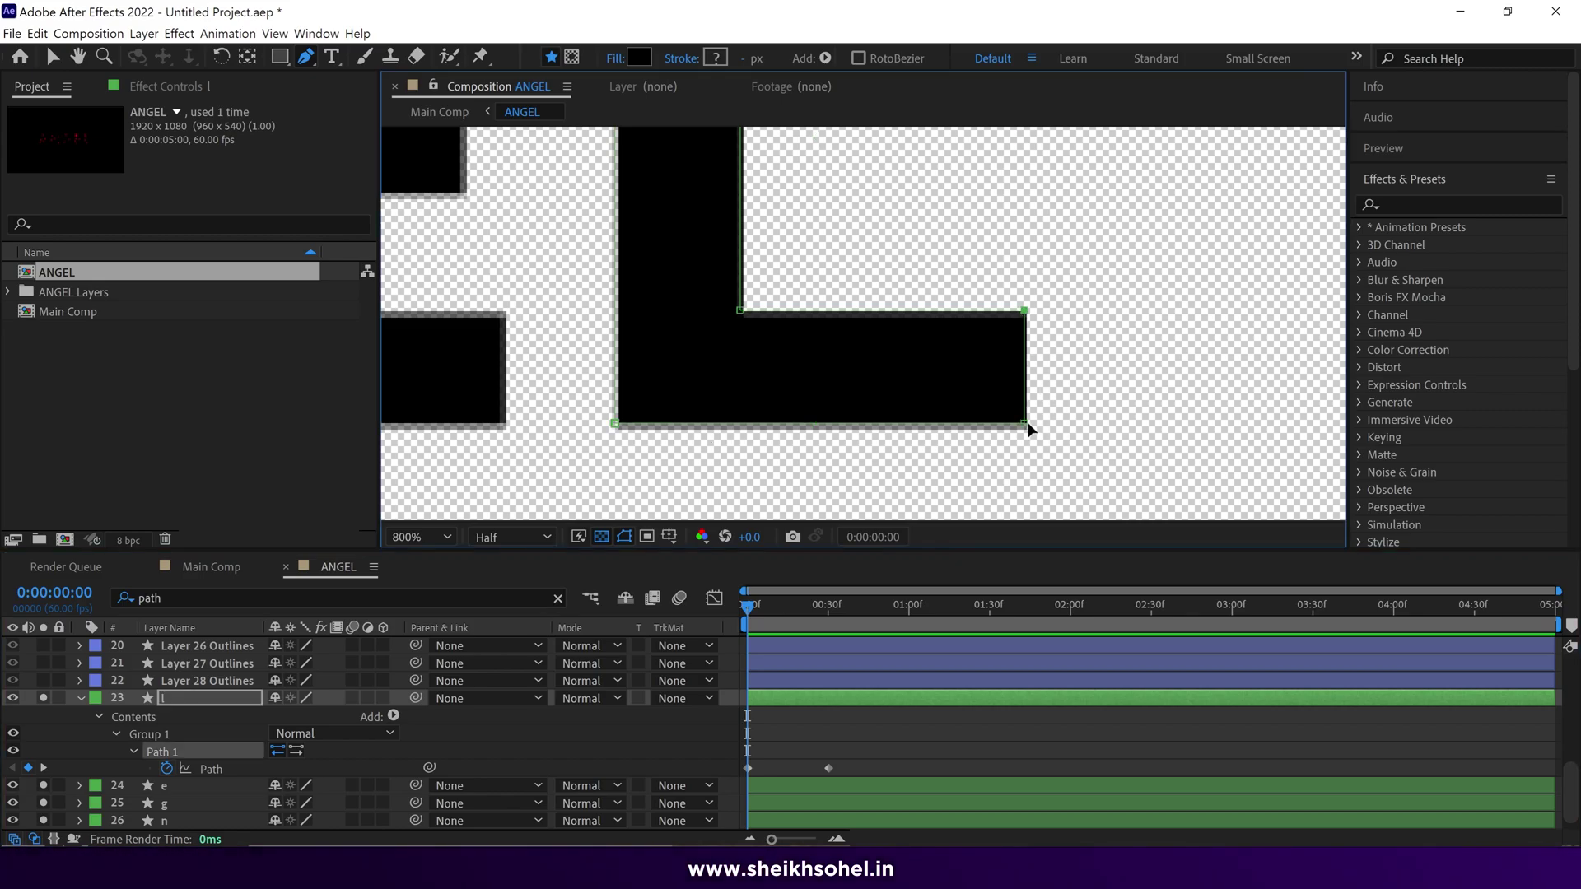
{"action": "left_click_drag", "start_coordinate": [1026, 313], "coordinate": [741, 338]}
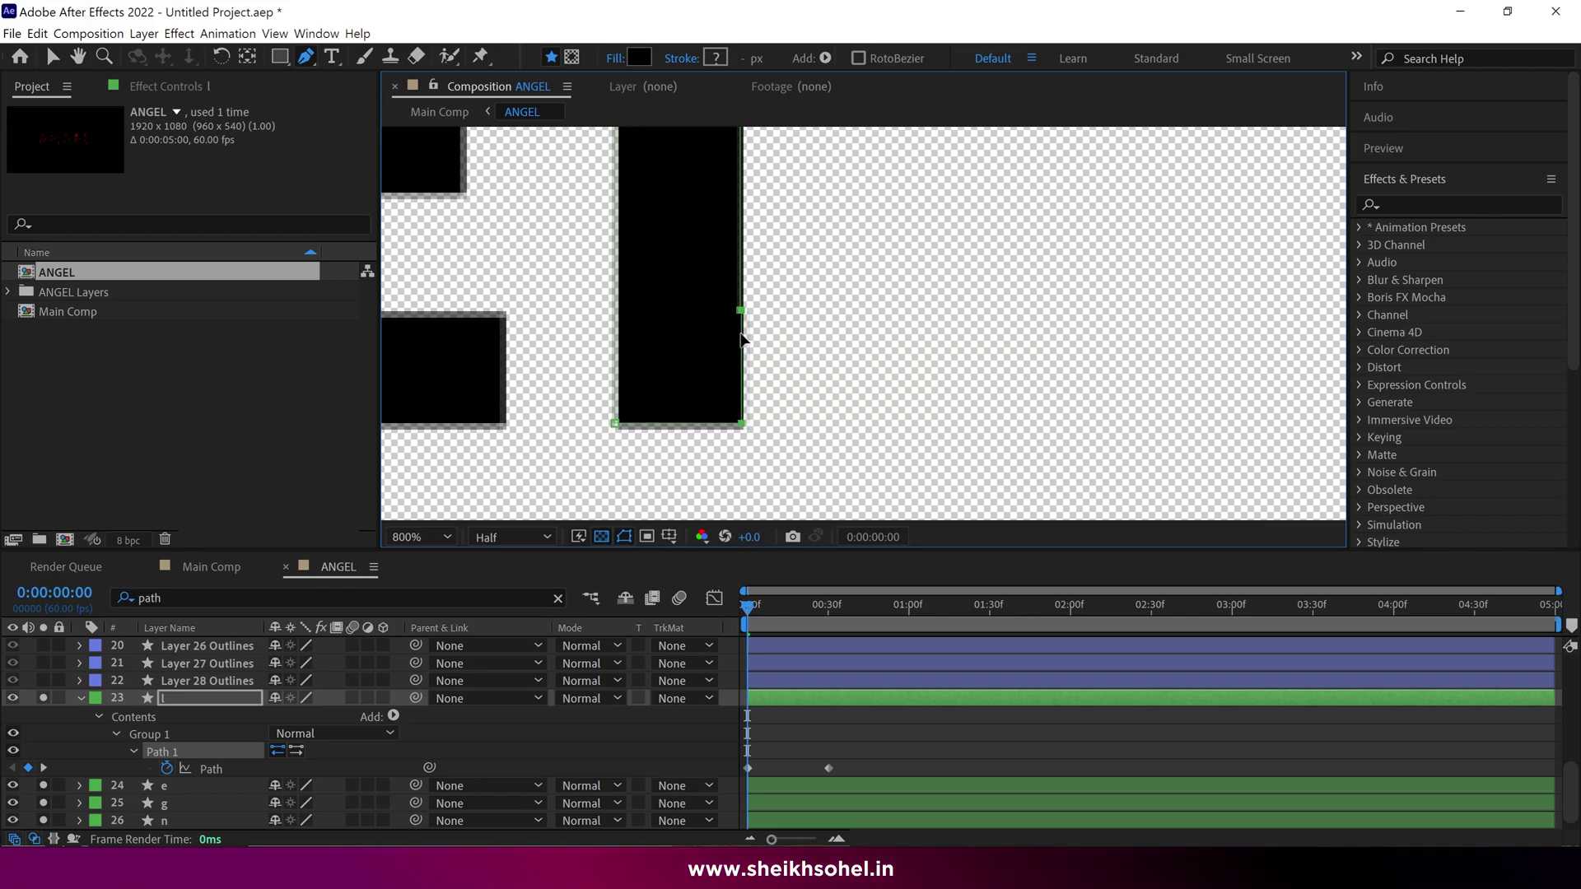
{"action": "scroll", "coordinate": [763, 331], "scroll_direction": "down", "scroll_amount": 1}
{"action": "left_click_drag", "start_coordinate": [804, 277], "coordinate": [807, 303]}
{"action": "scroll", "coordinate": [806, 303], "scroll_direction": "up", "scroll_amount": 2}
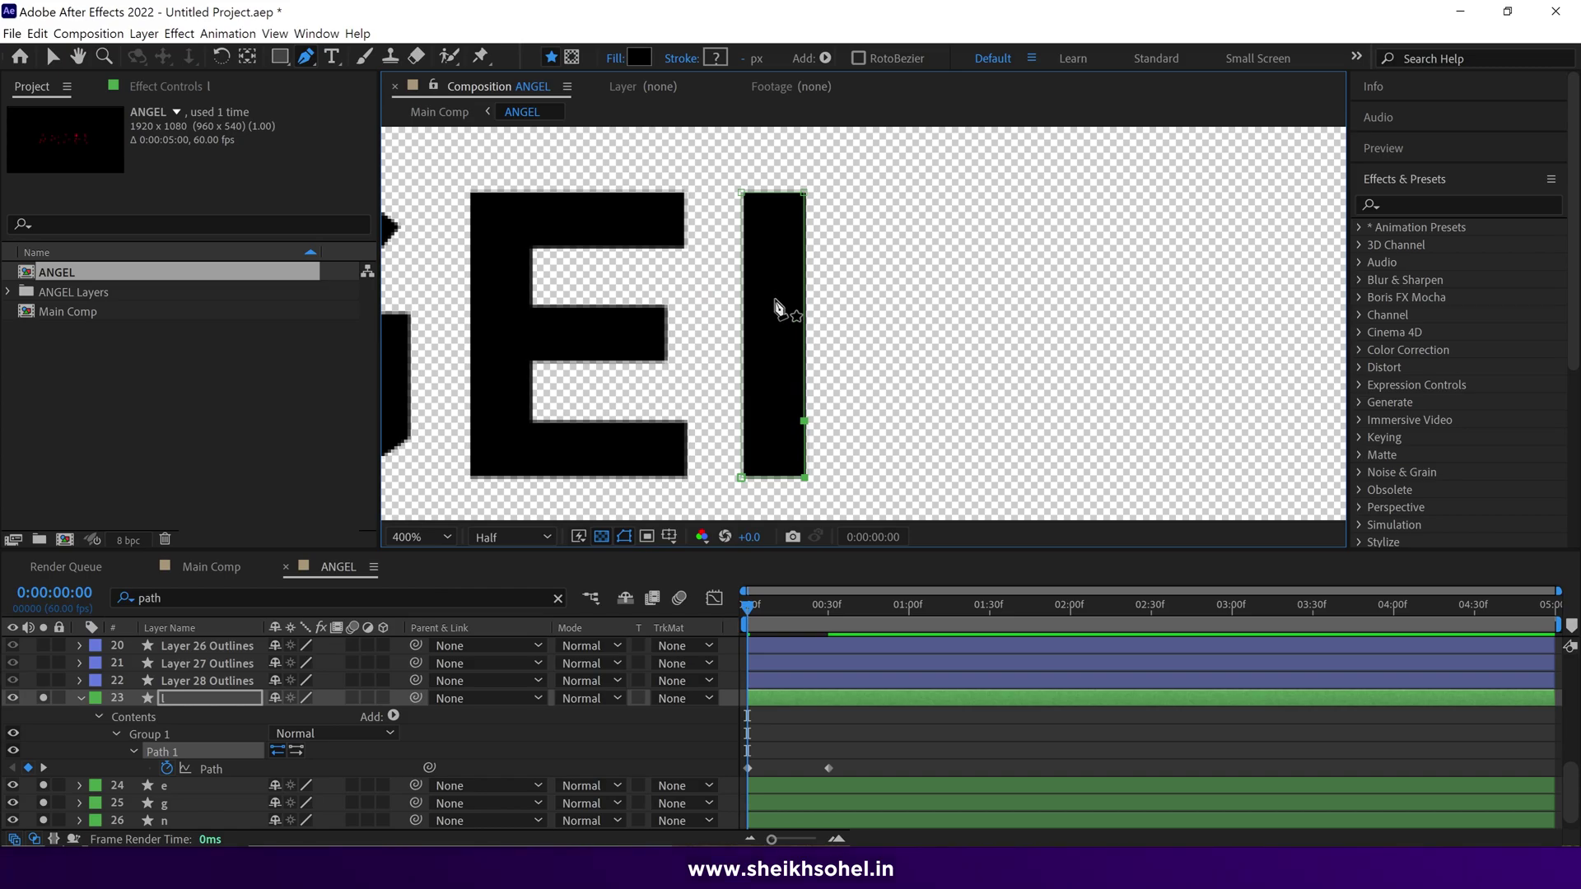
{"action": "key", "text": "v"}
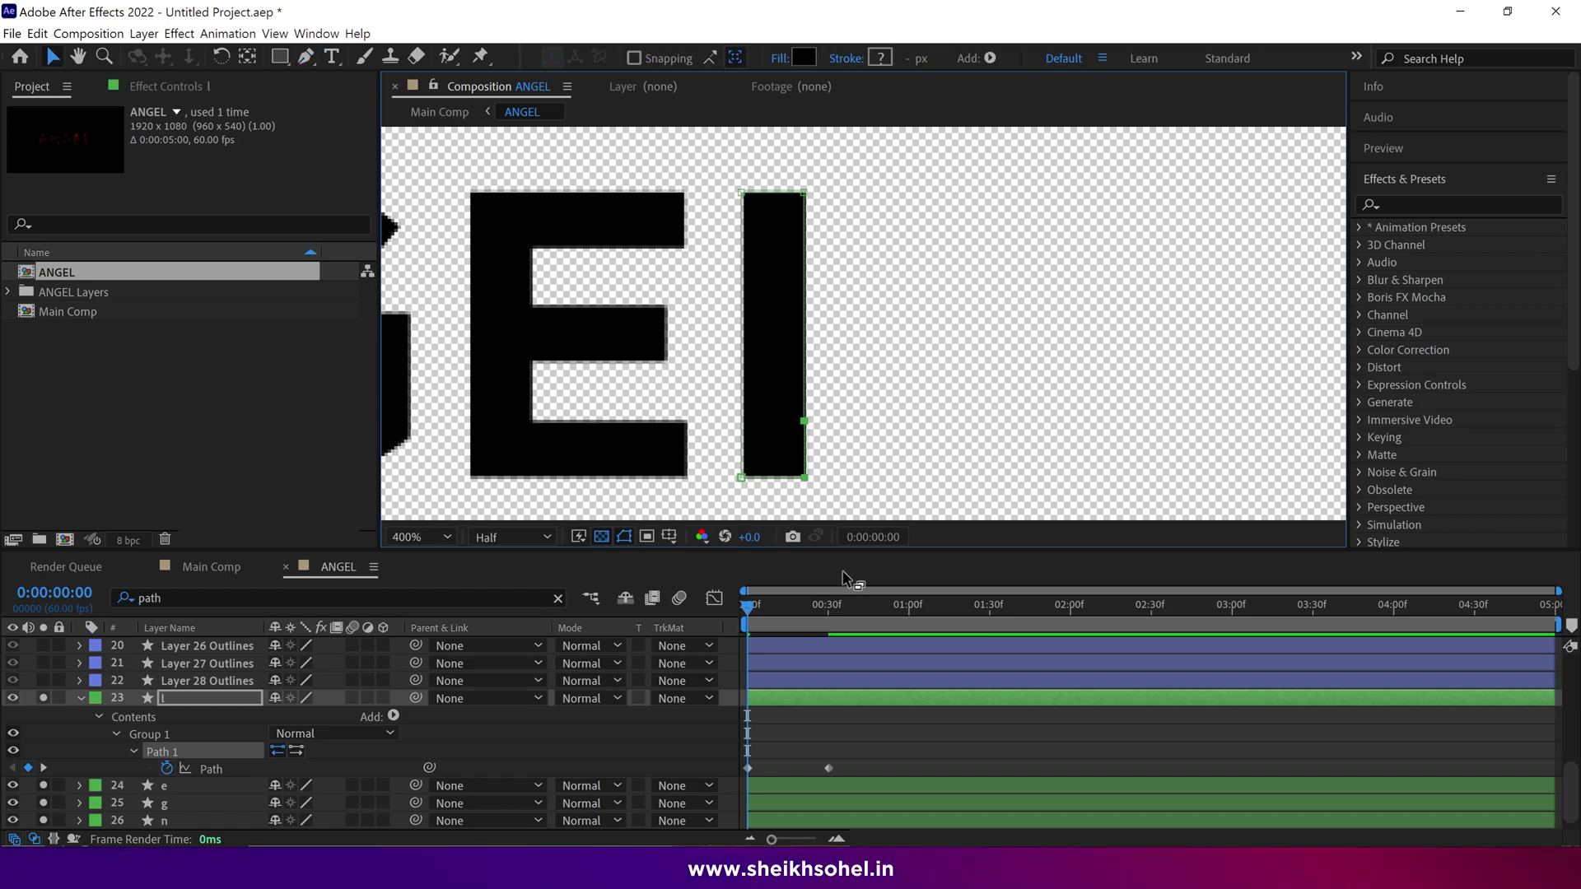
Step: Scrub through the L's path animation and shift both Path keyframes to start at about 0:00:03:42, returning to 0:00:00:00
{"action": "left_click_drag", "start_coordinate": [749, 608], "coordinate": [829, 612]}
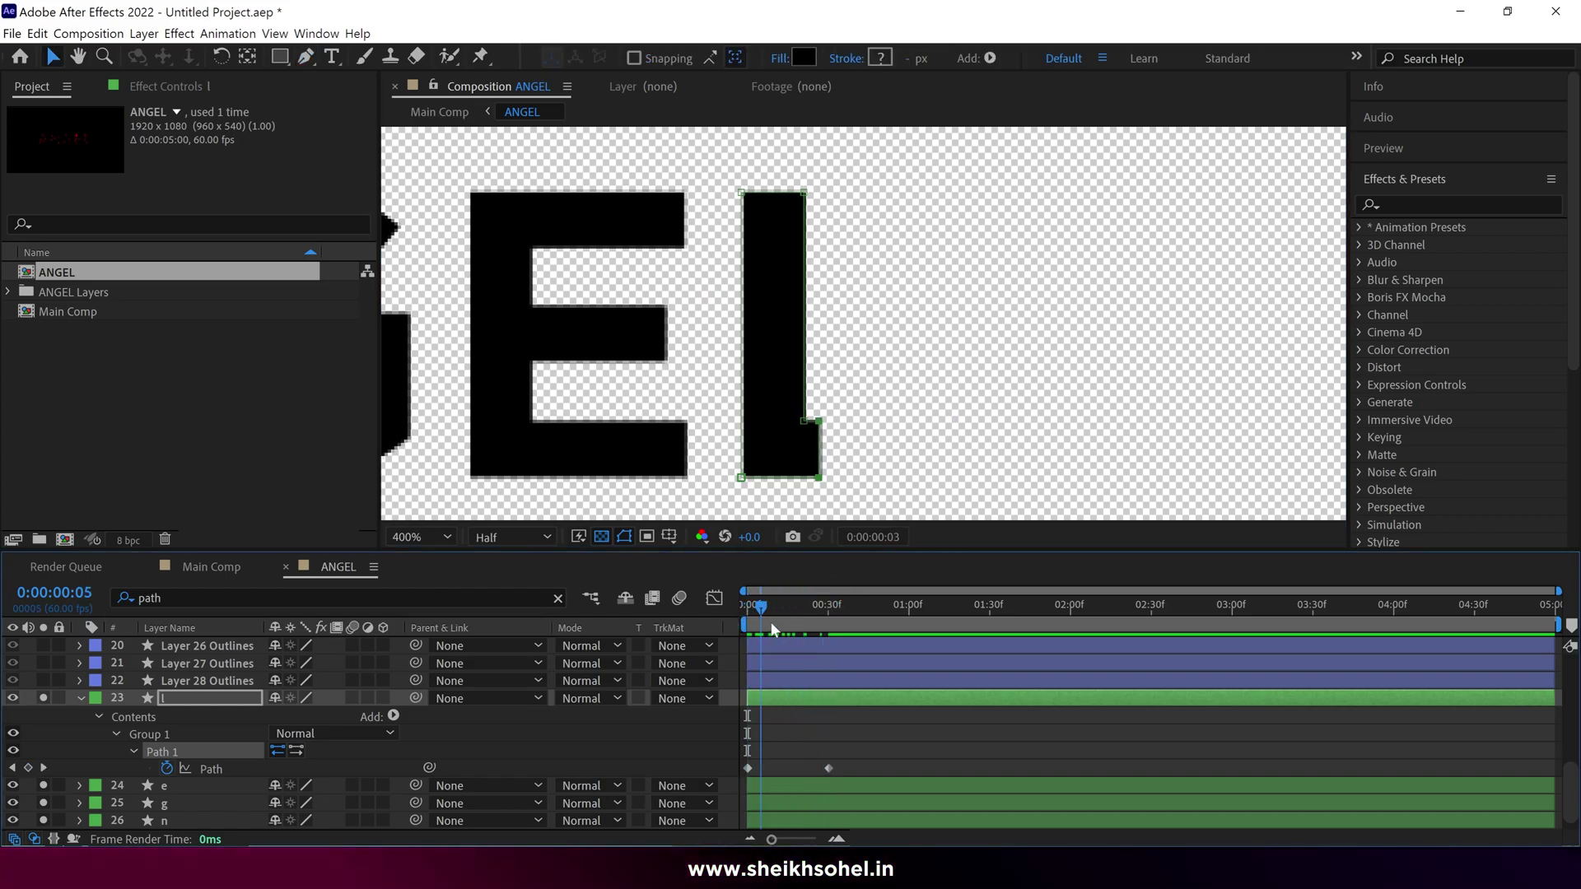
{"action": "left_click", "coordinate": [747, 769]}
{"action": "left_click_drag", "start_coordinate": [780, 773], "coordinate": [1177, 776]}
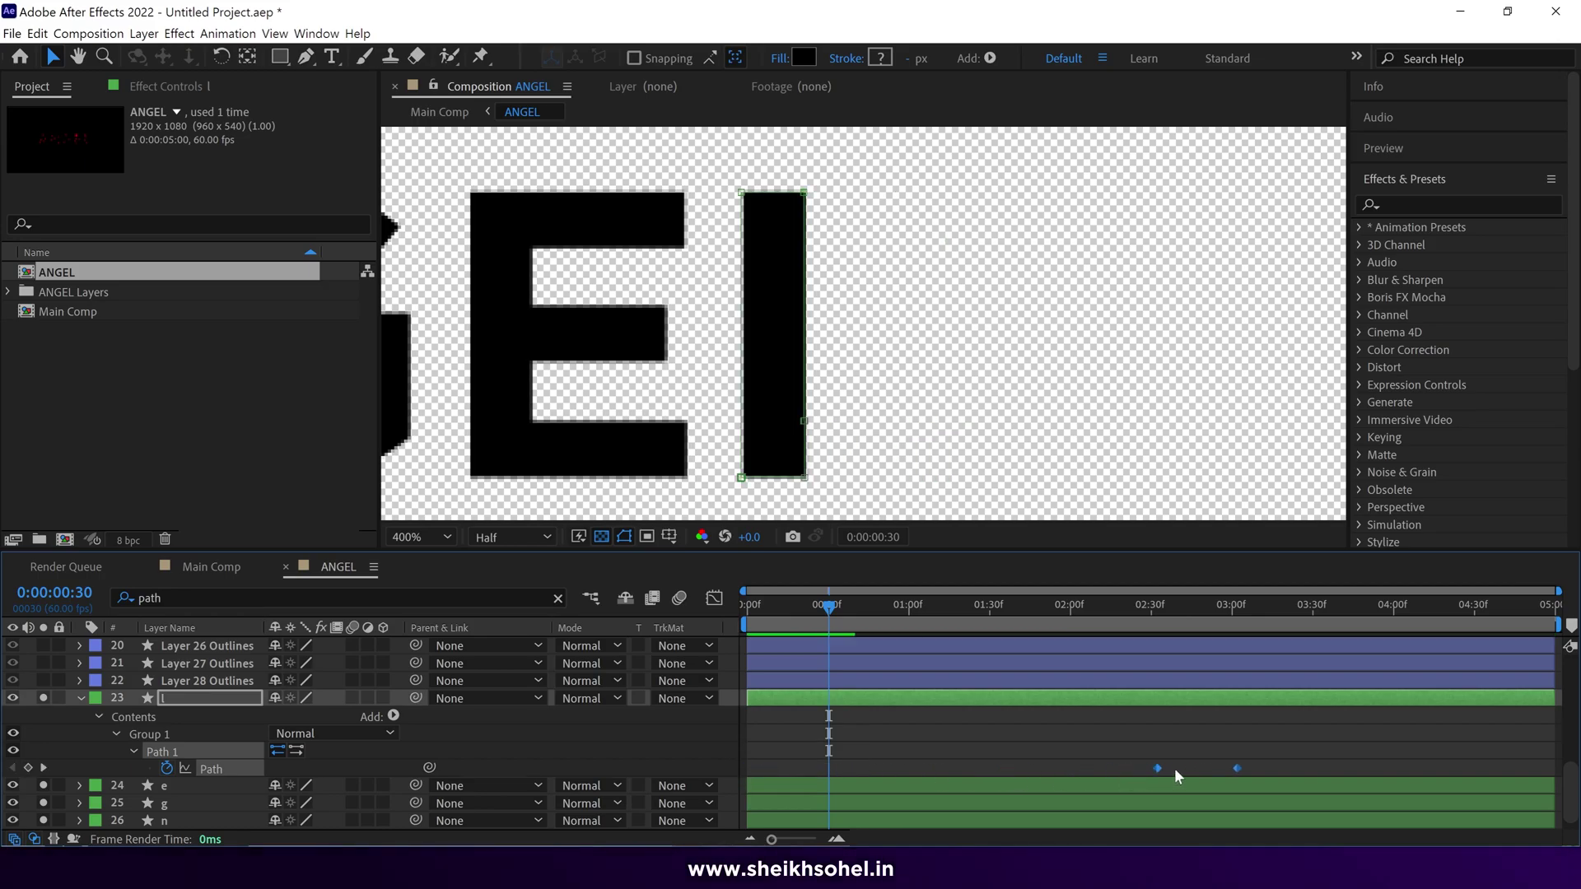
{"action": "left_click_drag", "start_coordinate": [1350, 756], "coordinate": [1347, 756]}
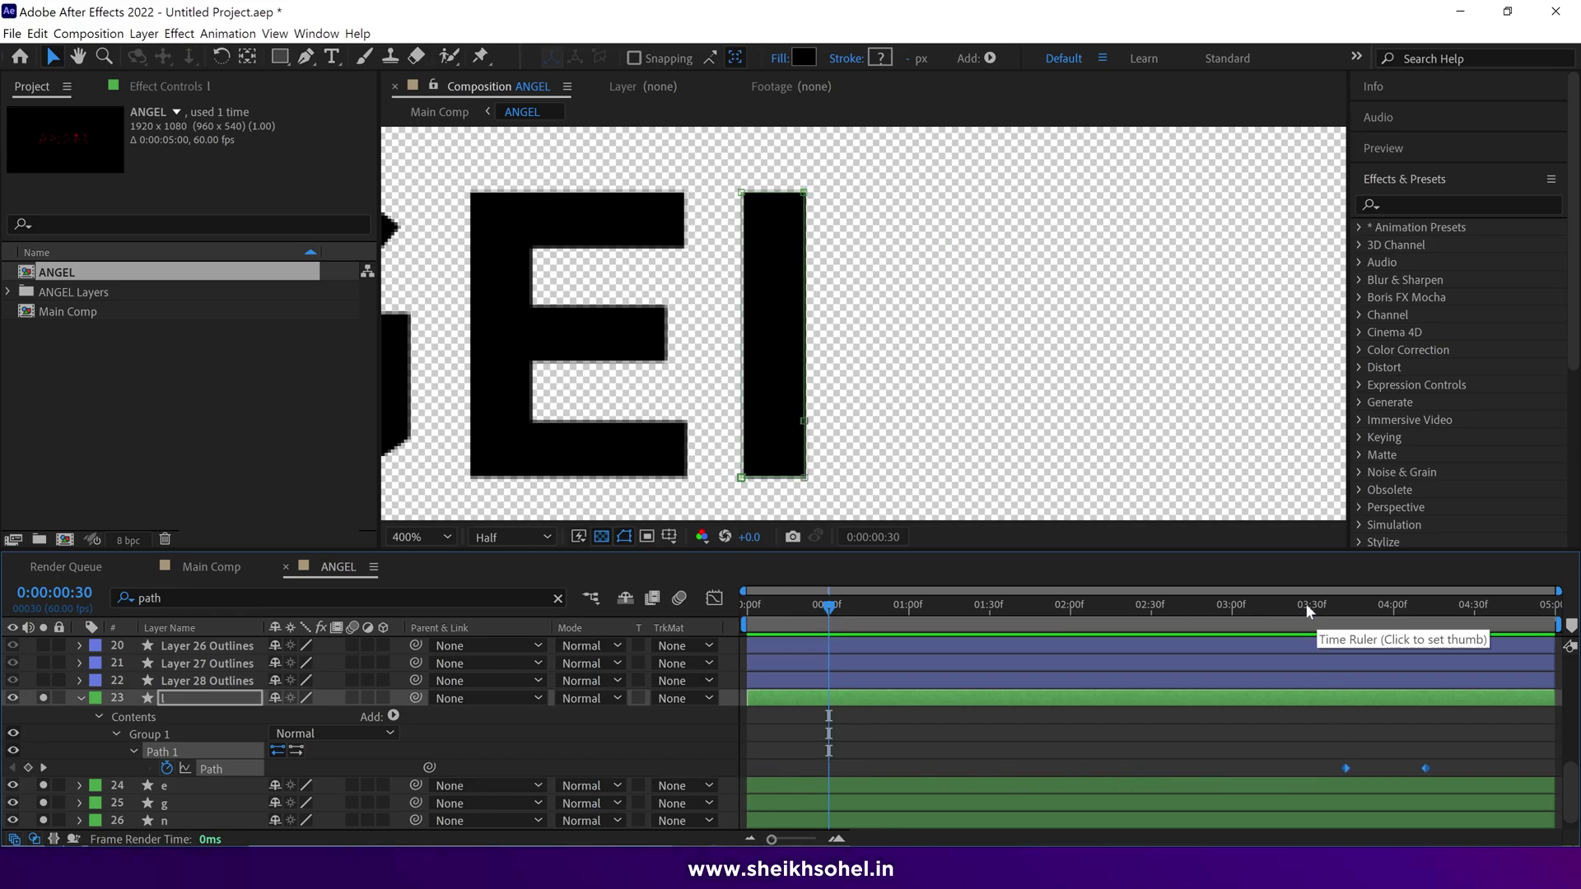
{"action": "left_click_drag", "start_coordinate": [1309, 608], "coordinate": [839, 768]}
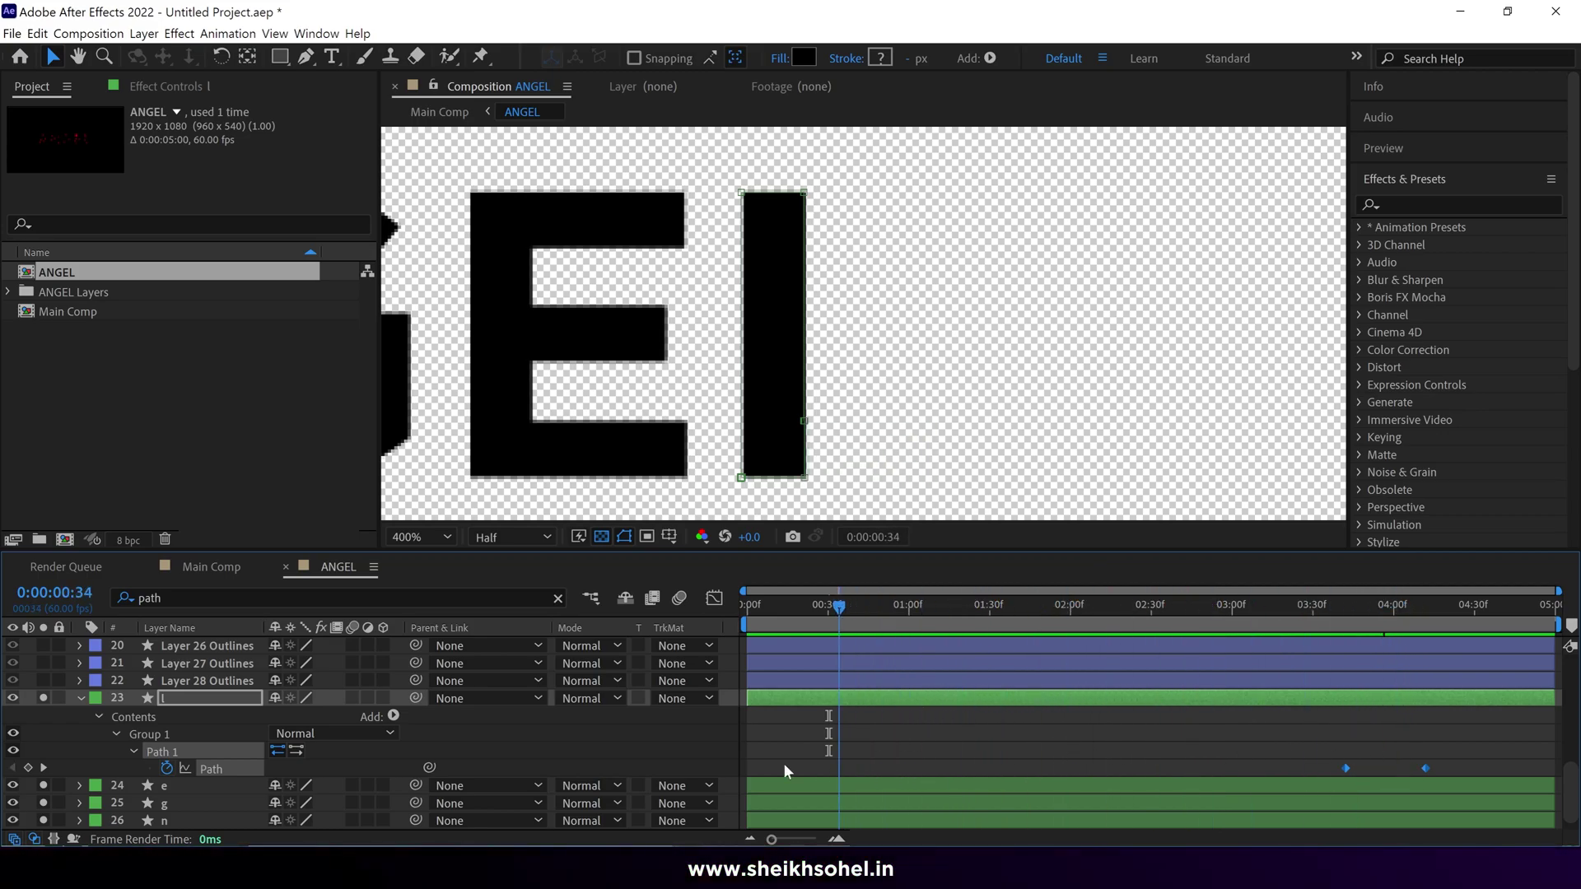
Step: Centre the L layer's anchor point on its collapsed stem
{"action": "left_click", "coordinate": [770, 438]}
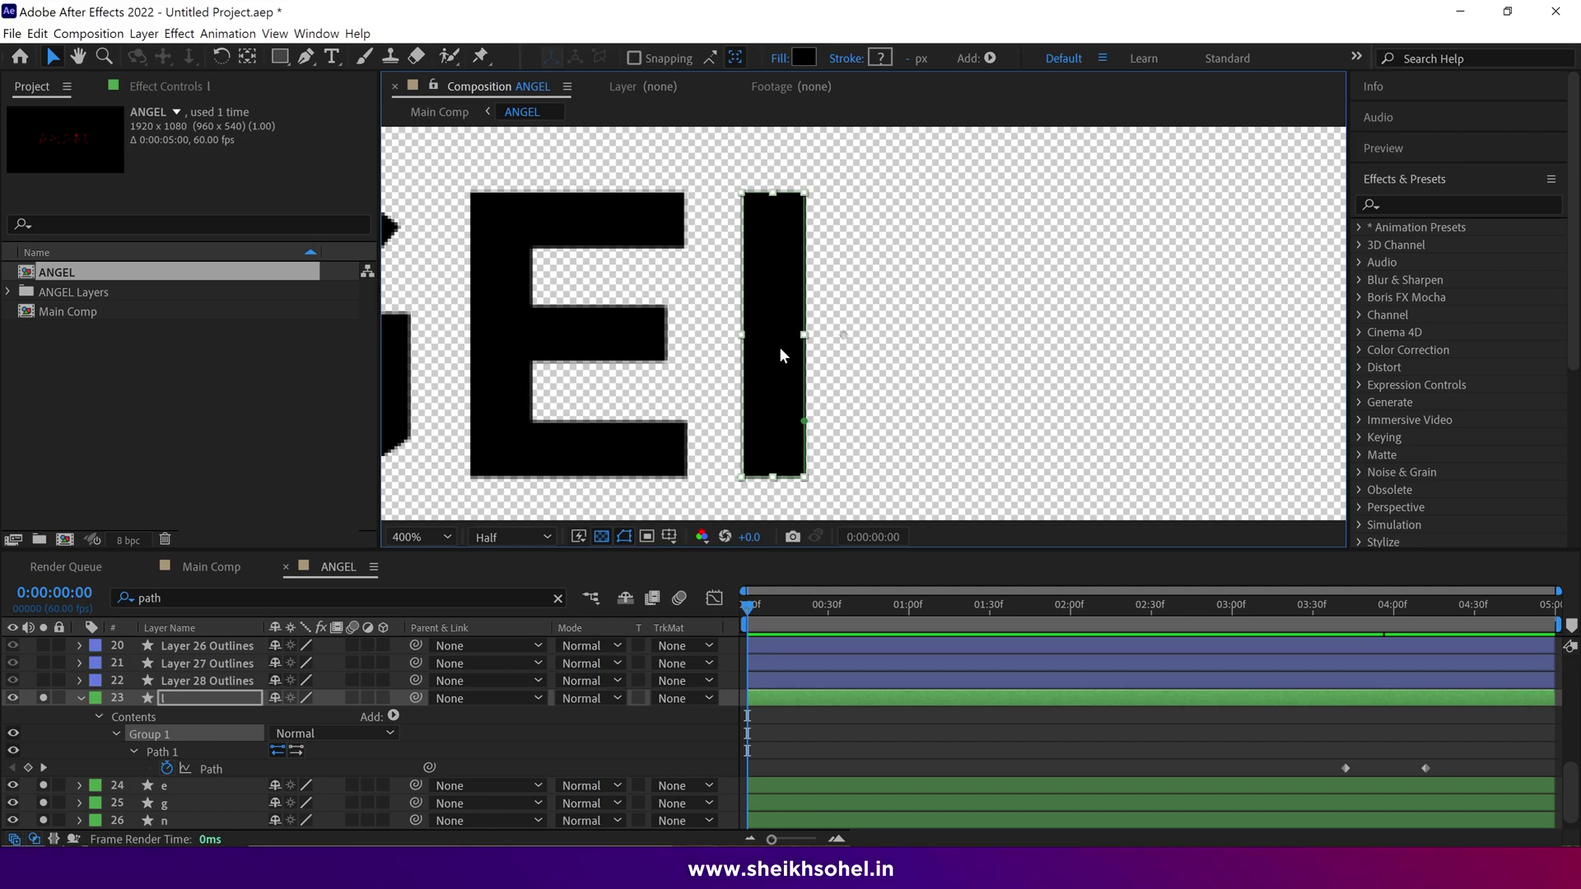
{"action": "scroll", "coordinate": [781, 355], "scroll_direction": "down", "scroll_amount": 6}
{"action": "scroll", "coordinate": [815, 356], "scroll_direction": "up", "scroll_amount": 4}
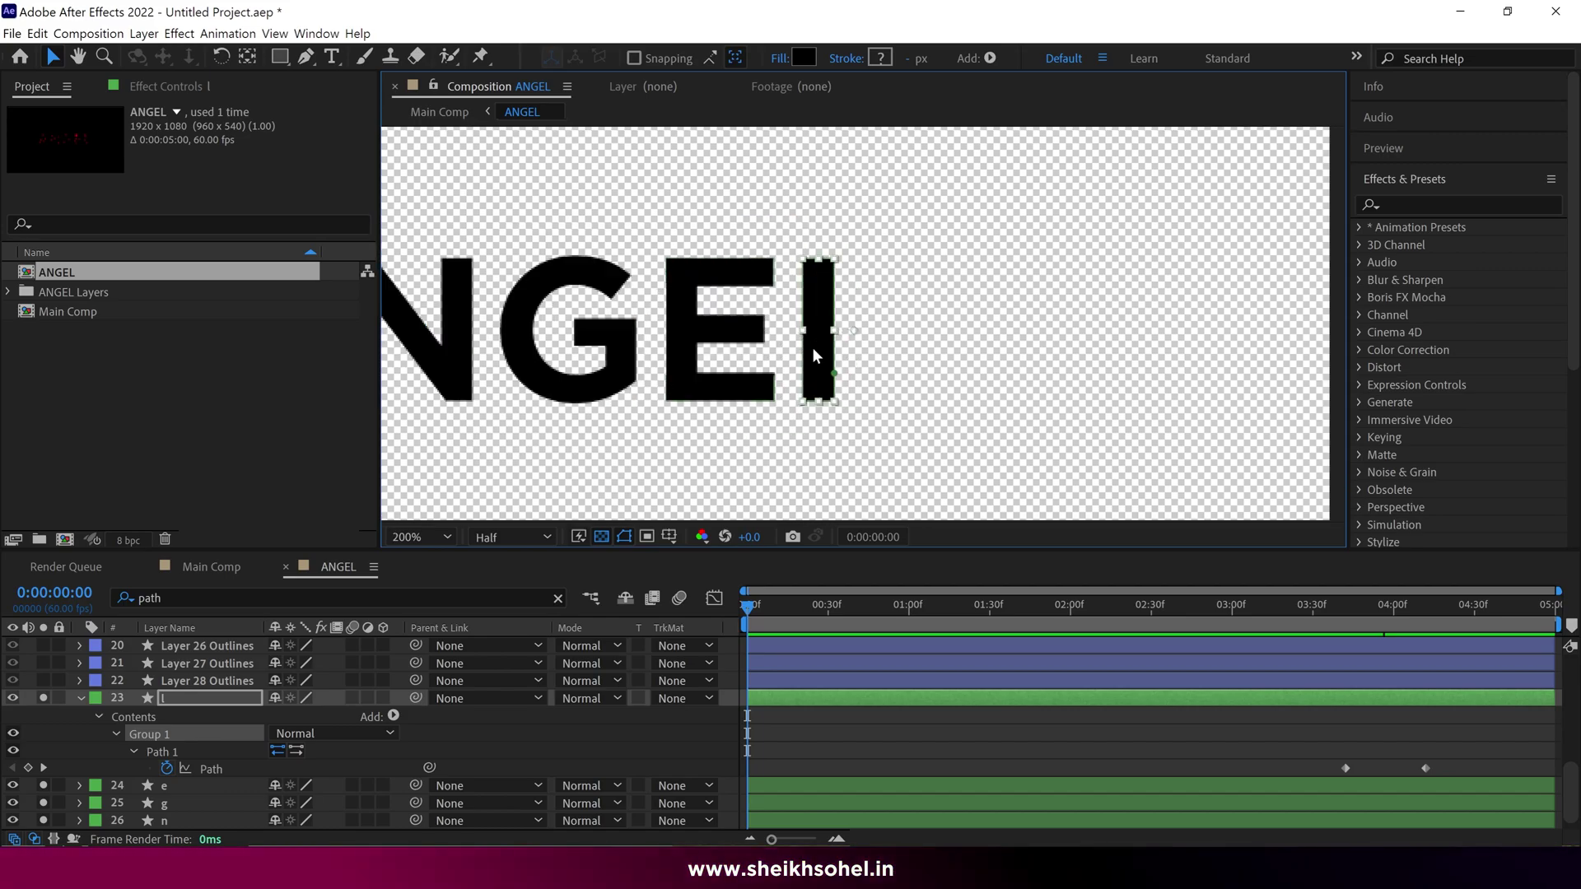
{"action": "scroll", "coordinate": [815, 356], "scroll_direction": "up", "scroll_amount": 2}
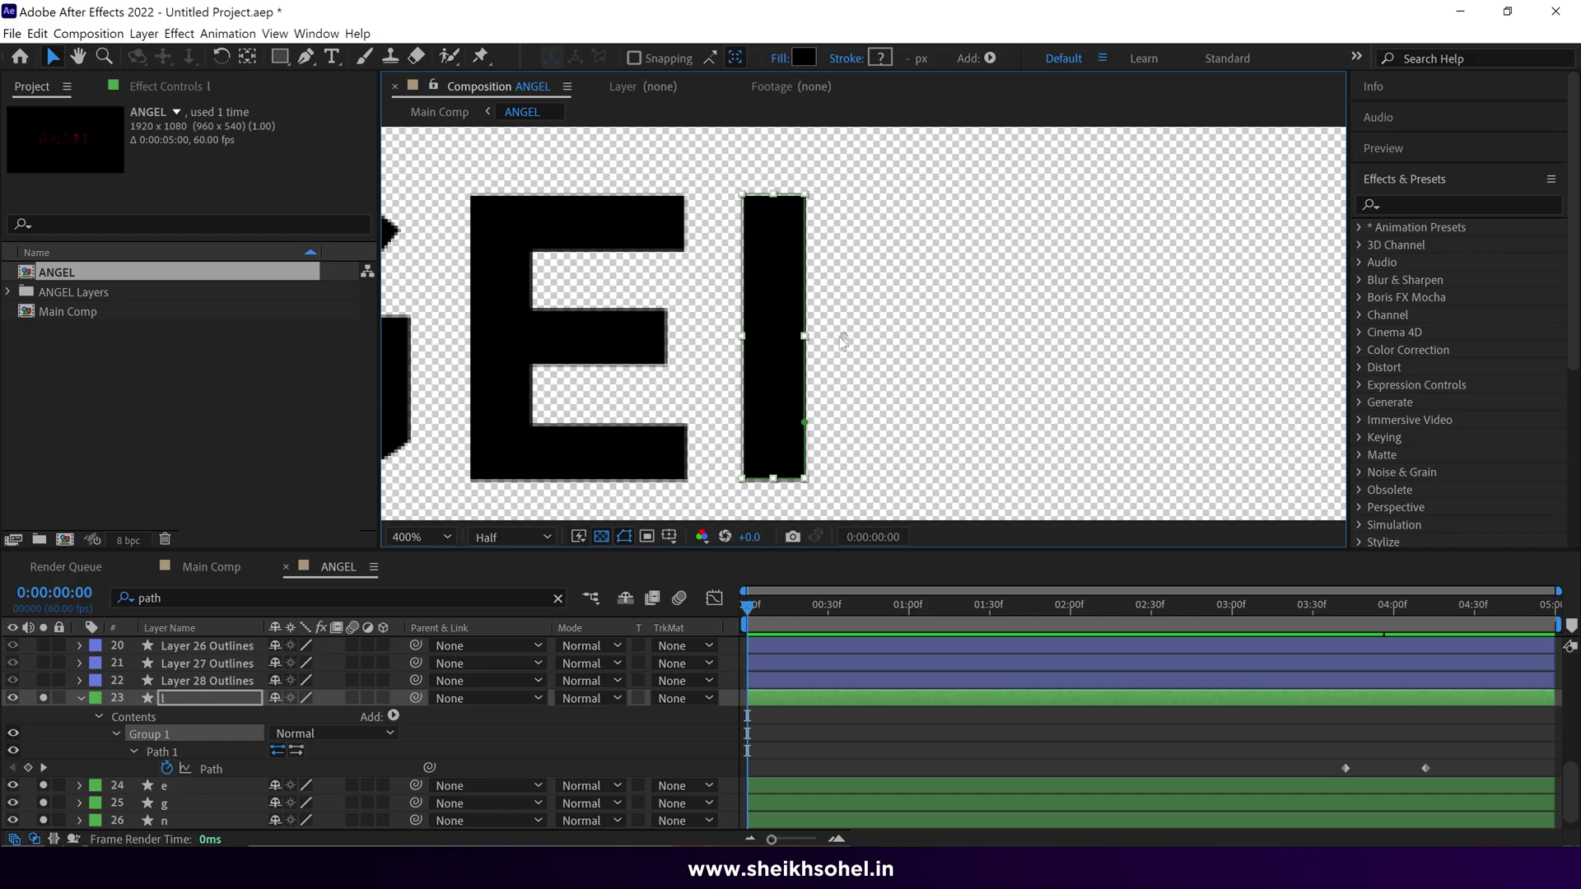
{"action": "left_click", "coordinate": [247, 56]}
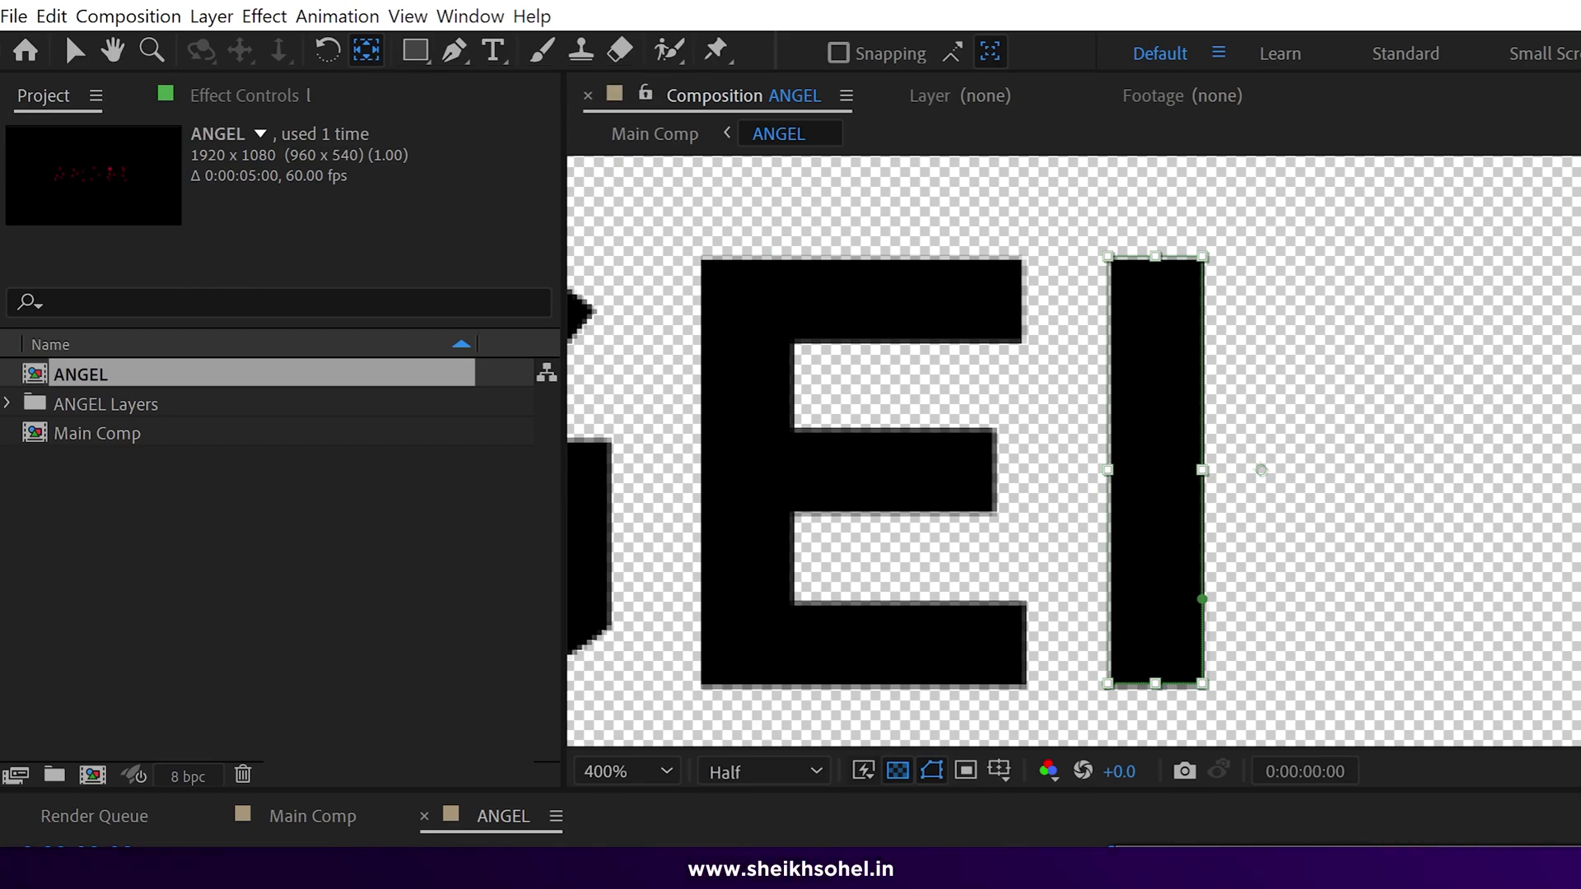
{"action": "key", "text": "ctrl+alt+Home"}
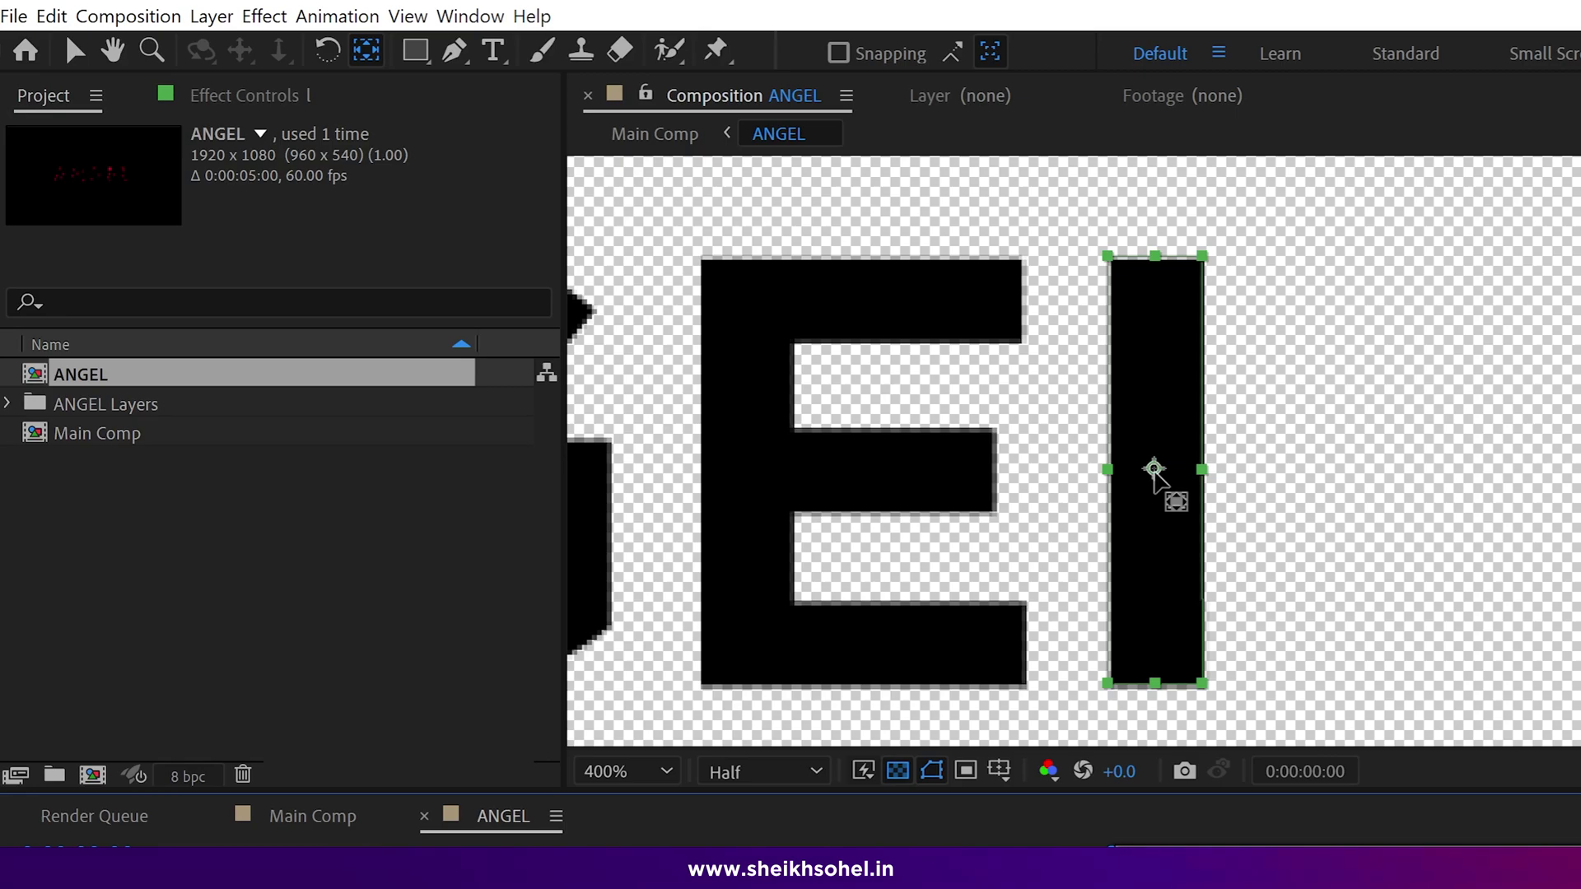
{"action": "key", "text": "v"}
{"action": "scroll", "coordinate": [1155, 471], "scroll_direction": "down", "scroll_amount": 2}
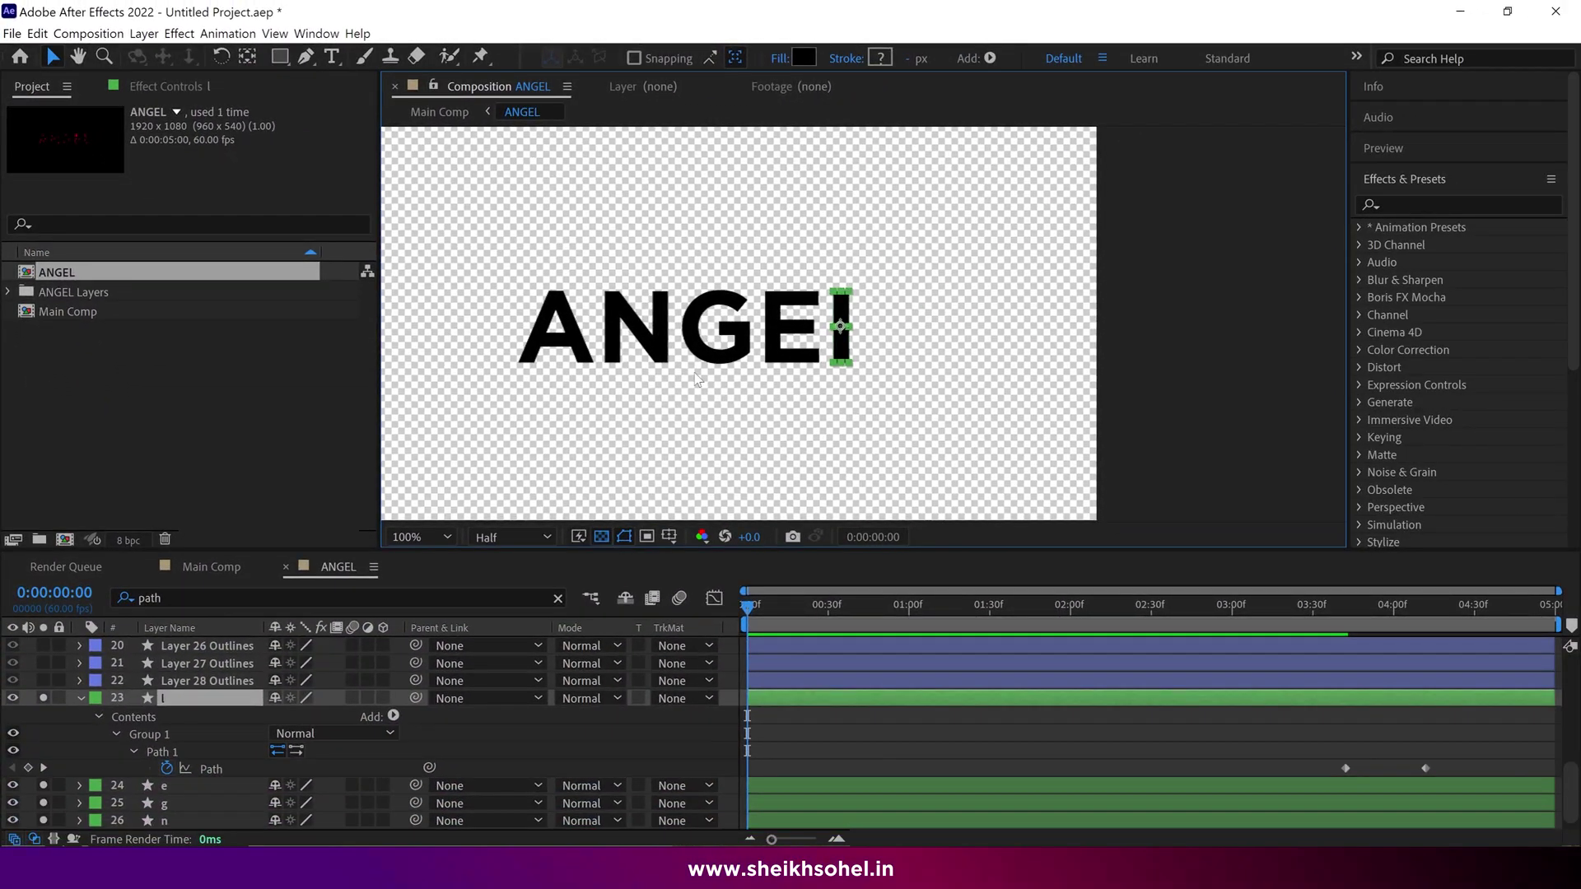
{"action": "left_click_drag", "start_coordinate": [1043, 524], "coordinate": [1193, 528]}
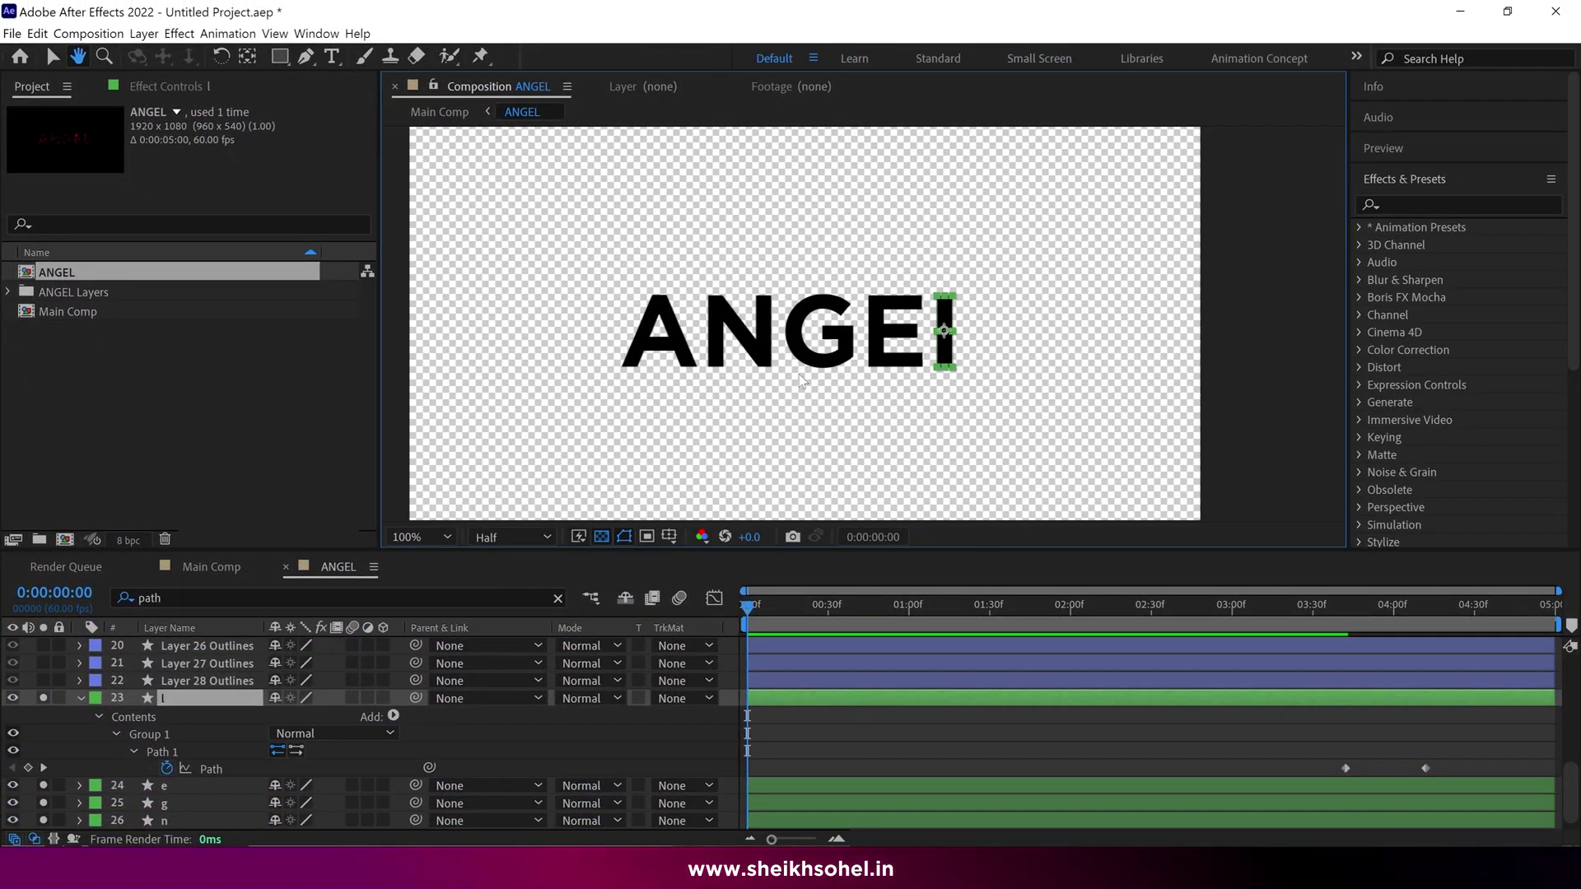
{"action": "scroll", "coordinate": [800, 381], "scroll_direction": "up", "scroll_amount": 2}
{"action": "key", "text": "v"}
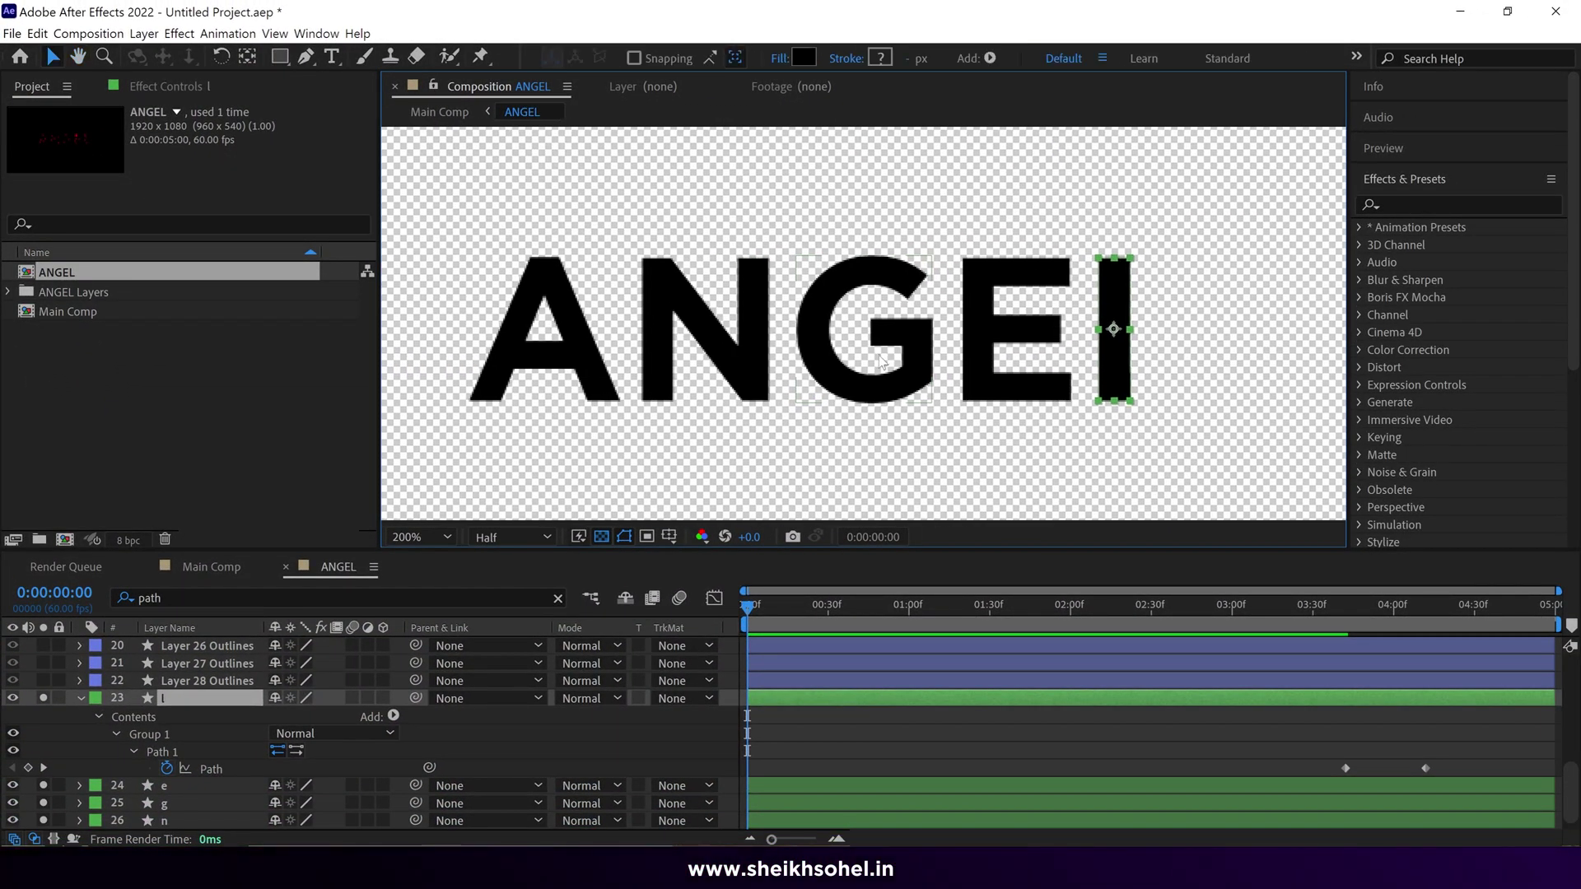
Step: Add Position keyframes to the L layer at 0:00:00:00, about 0:00:00:29, 0:00:01:00 and 0:00:01:18
{"action": "left_click", "coordinate": [186, 699]}
{"action": "key", "text": "p"}
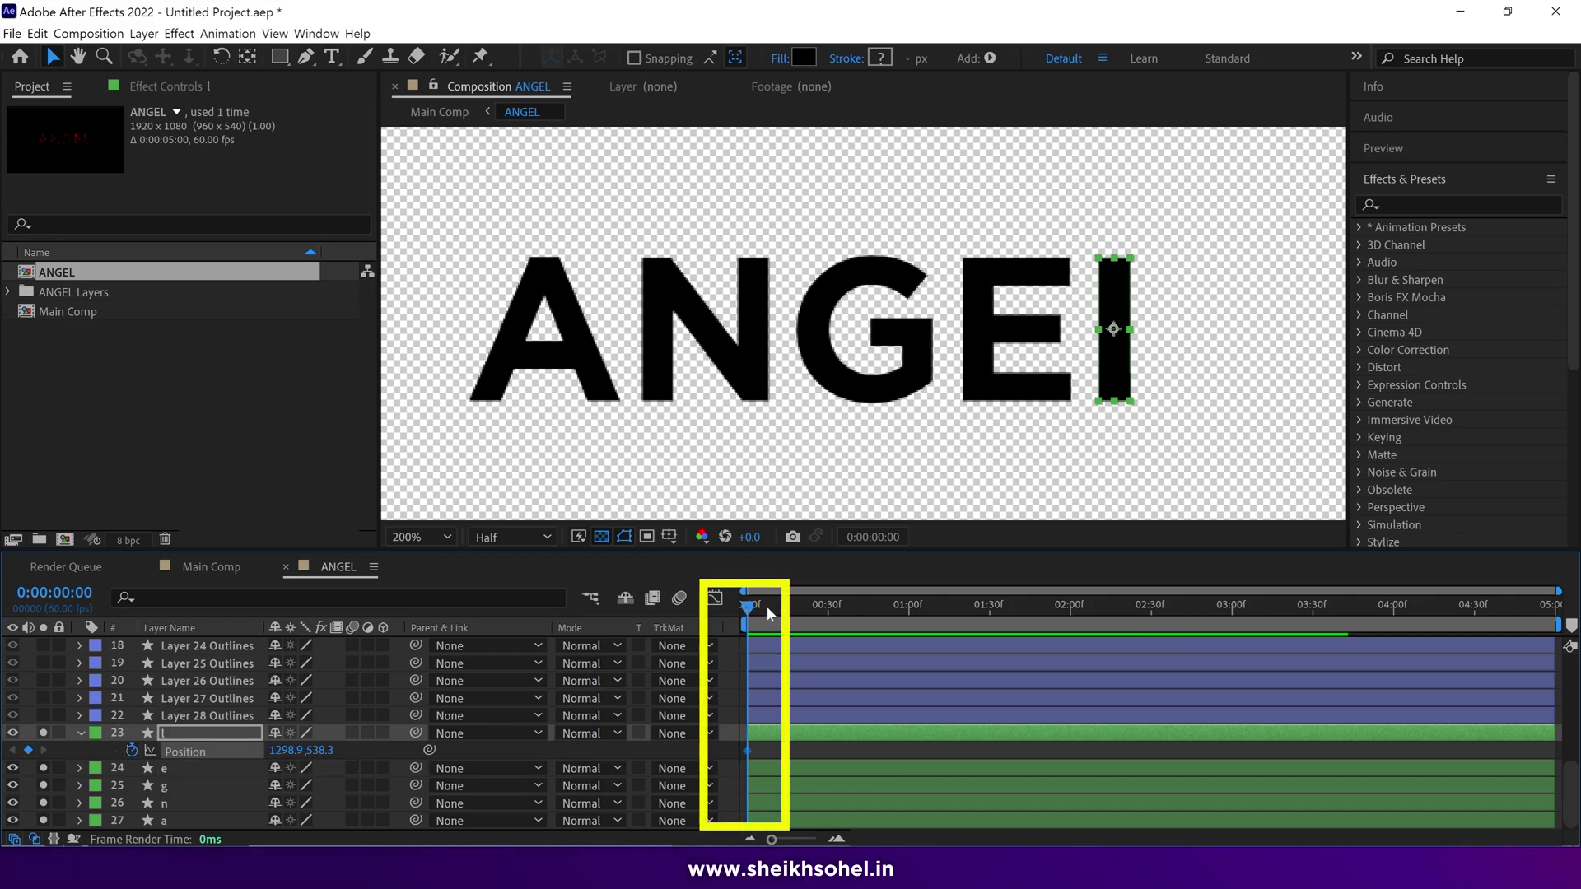
{"action": "left_click_drag", "start_coordinate": [748, 610], "coordinate": [907, 613]}
{"action": "left_click", "coordinate": [28, 751]}
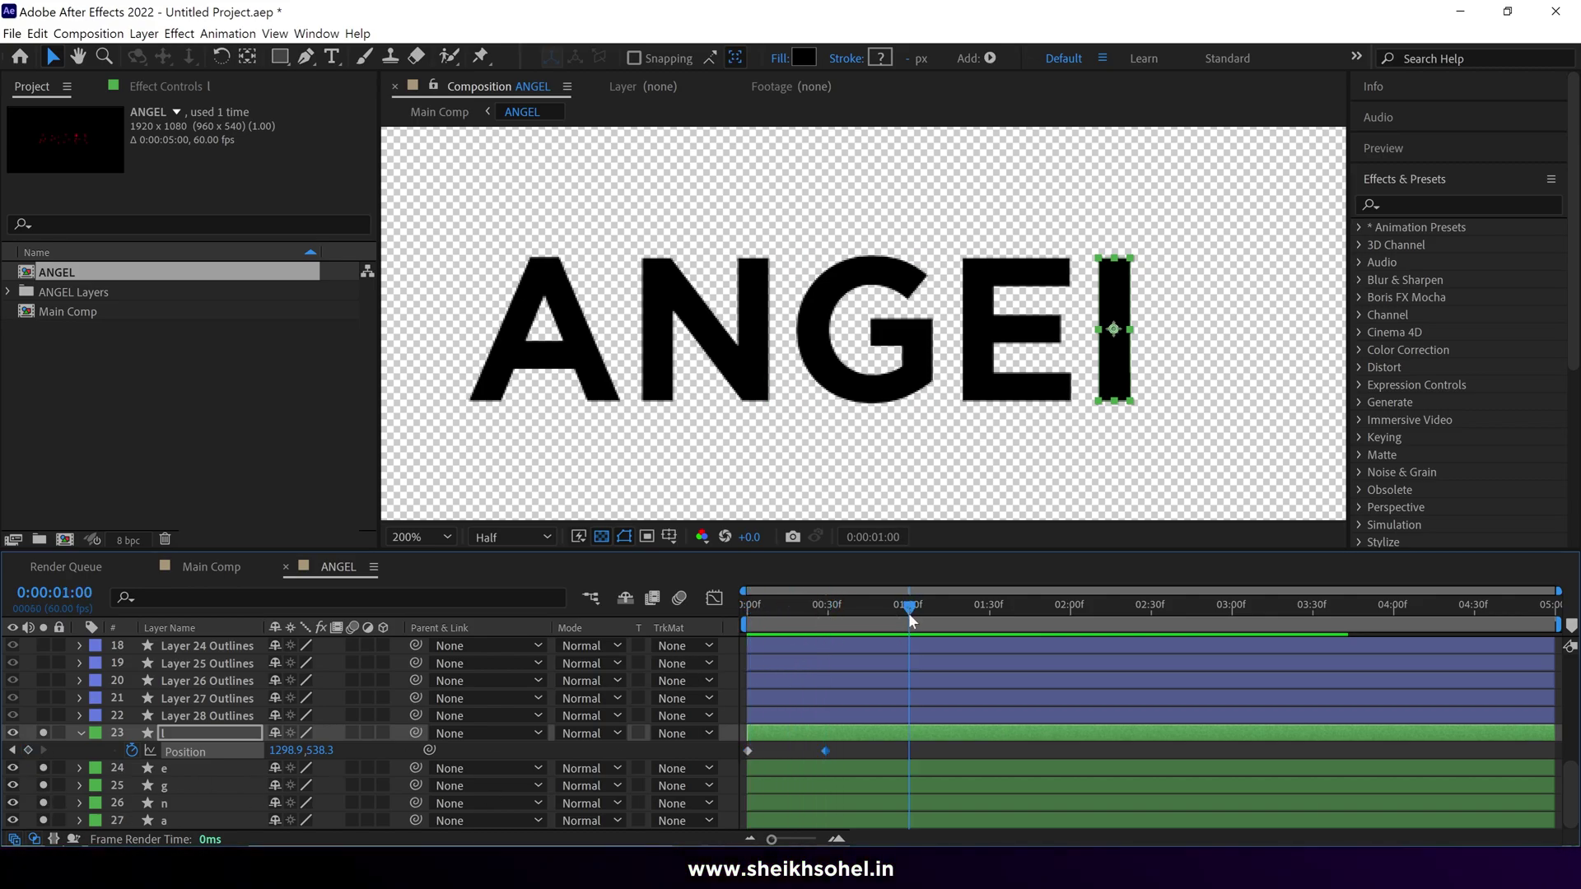
{"action": "key", "text": "alt+shift+p"}
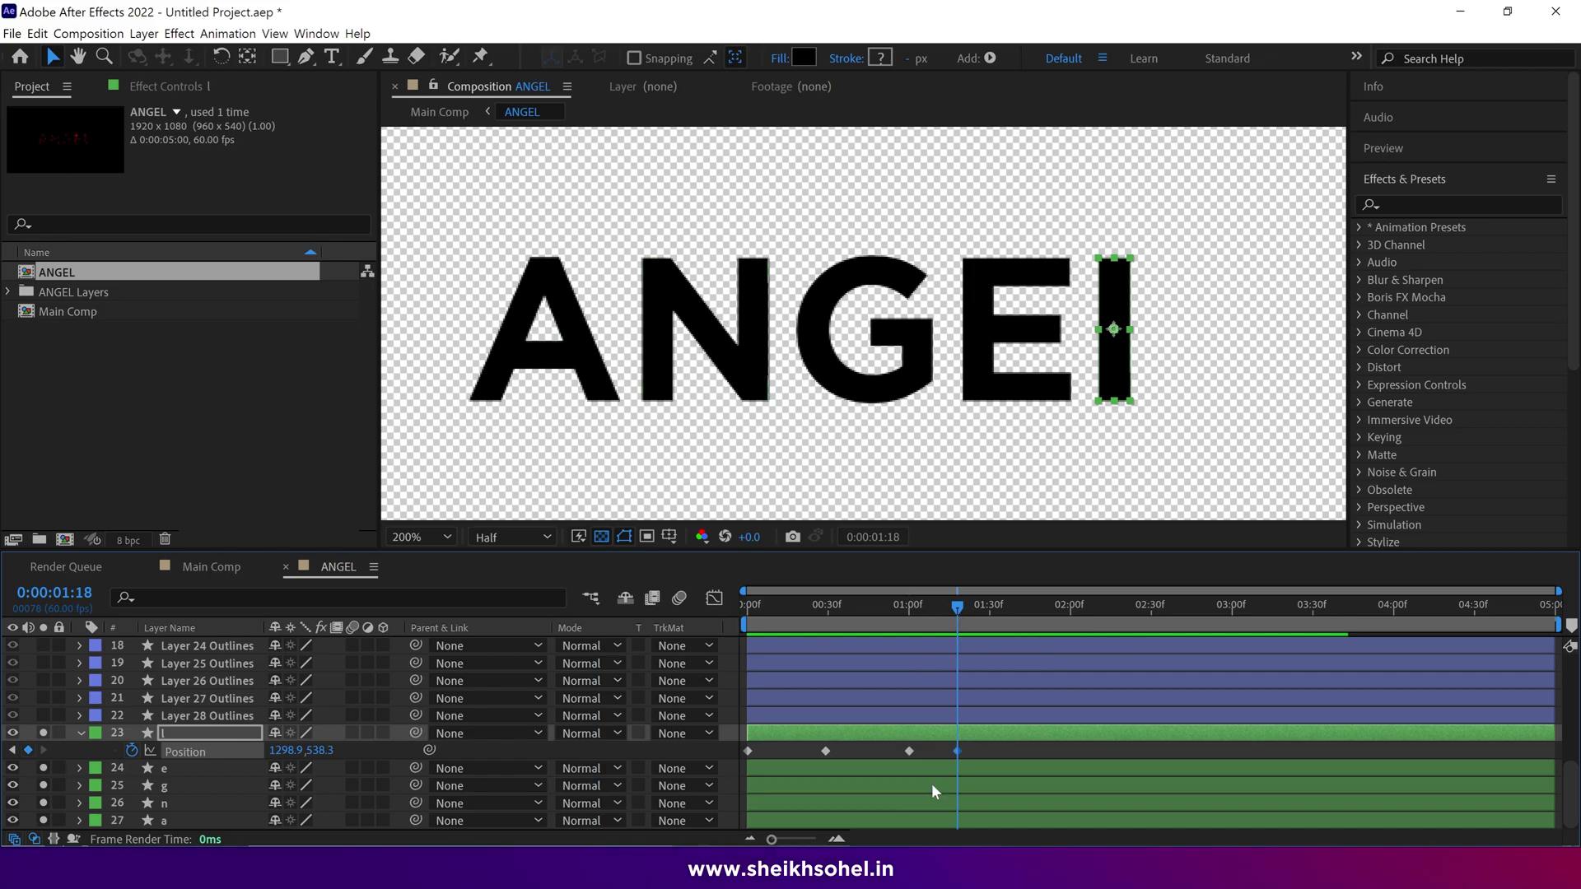
Step: Return to 0:00:00:00 and change the L bar's fill colour from black to red
{"action": "left_click_drag", "start_coordinate": [954, 606], "coordinate": [788, 626]}
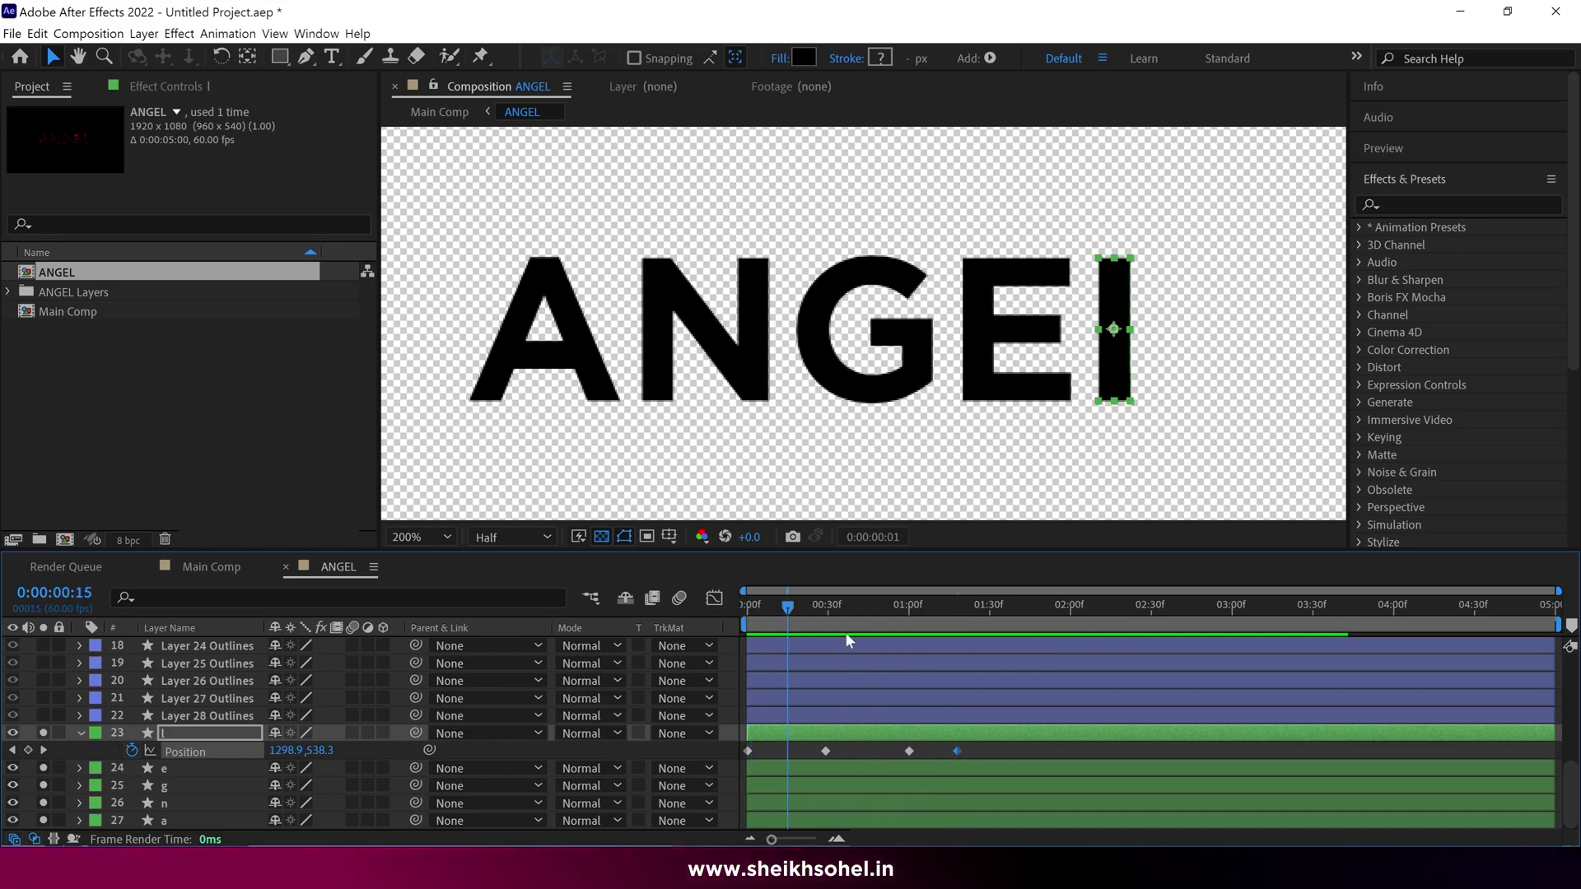
{"action": "key", "text": "Home"}
{"action": "left_click", "coordinate": [1116, 376]}
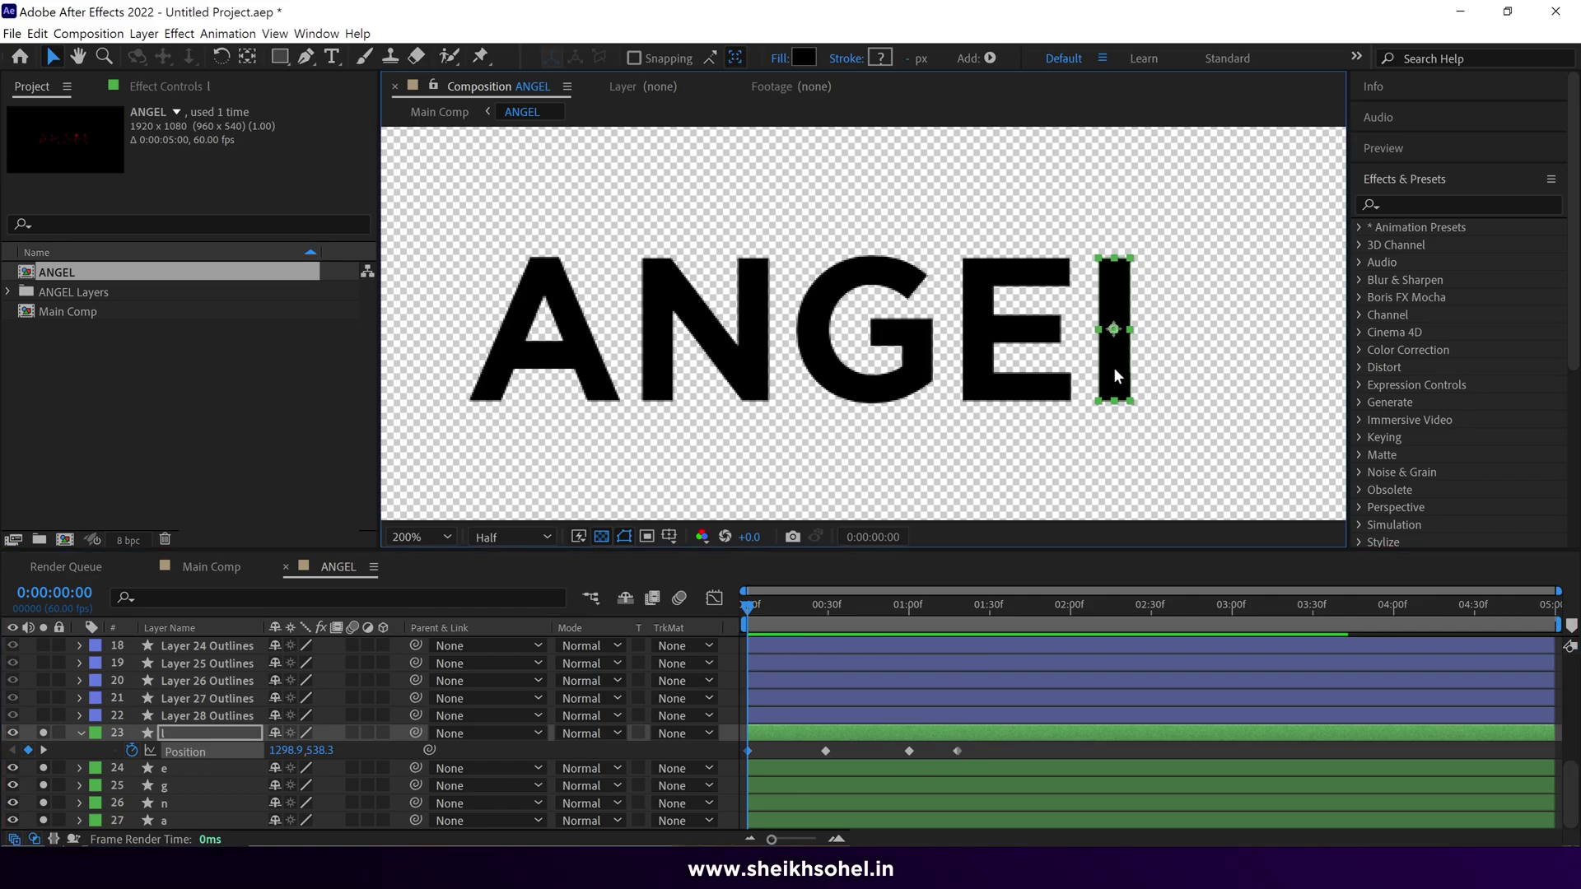
{"action": "left_click", "coordinate": [804, 57]}
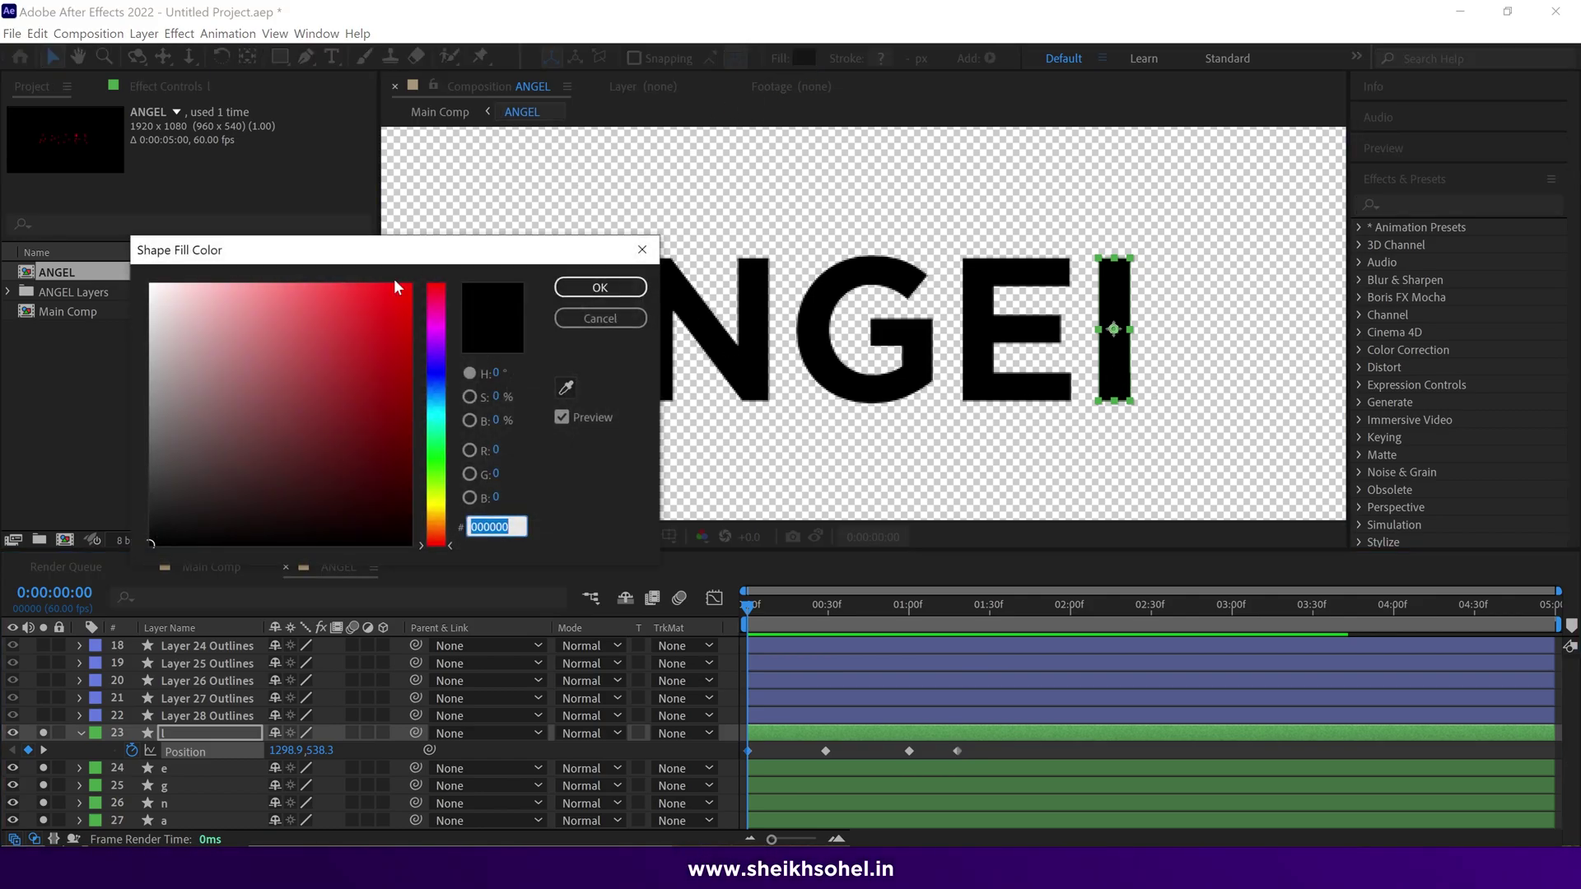
{"action": "left_click", "coordinate": [376, 295]}
{"action": "left_click", "coordinate": [586, 288]}
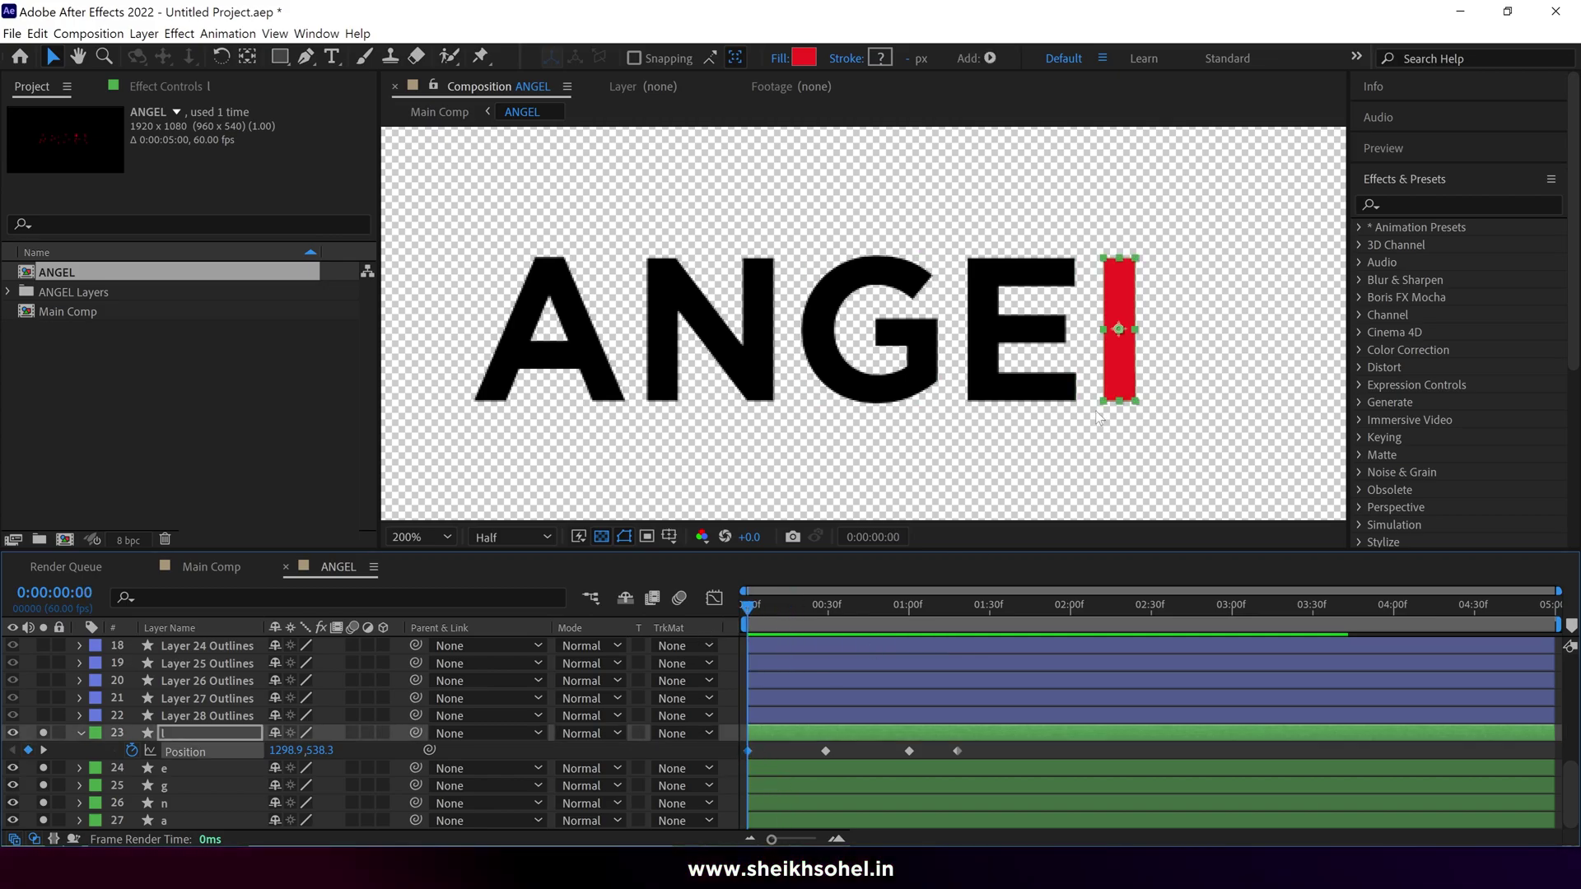
Step: Set the bar's horizontal position to 1415.9 at 0:00:00:00, 419.9 at 0:00:00:29 and 1341.4 at 0:00:01:00, and hide the transparency grid
{"action": "left_click_drag", "start_coordinate": [1122, 354], "coordinate": [1209, 368]}
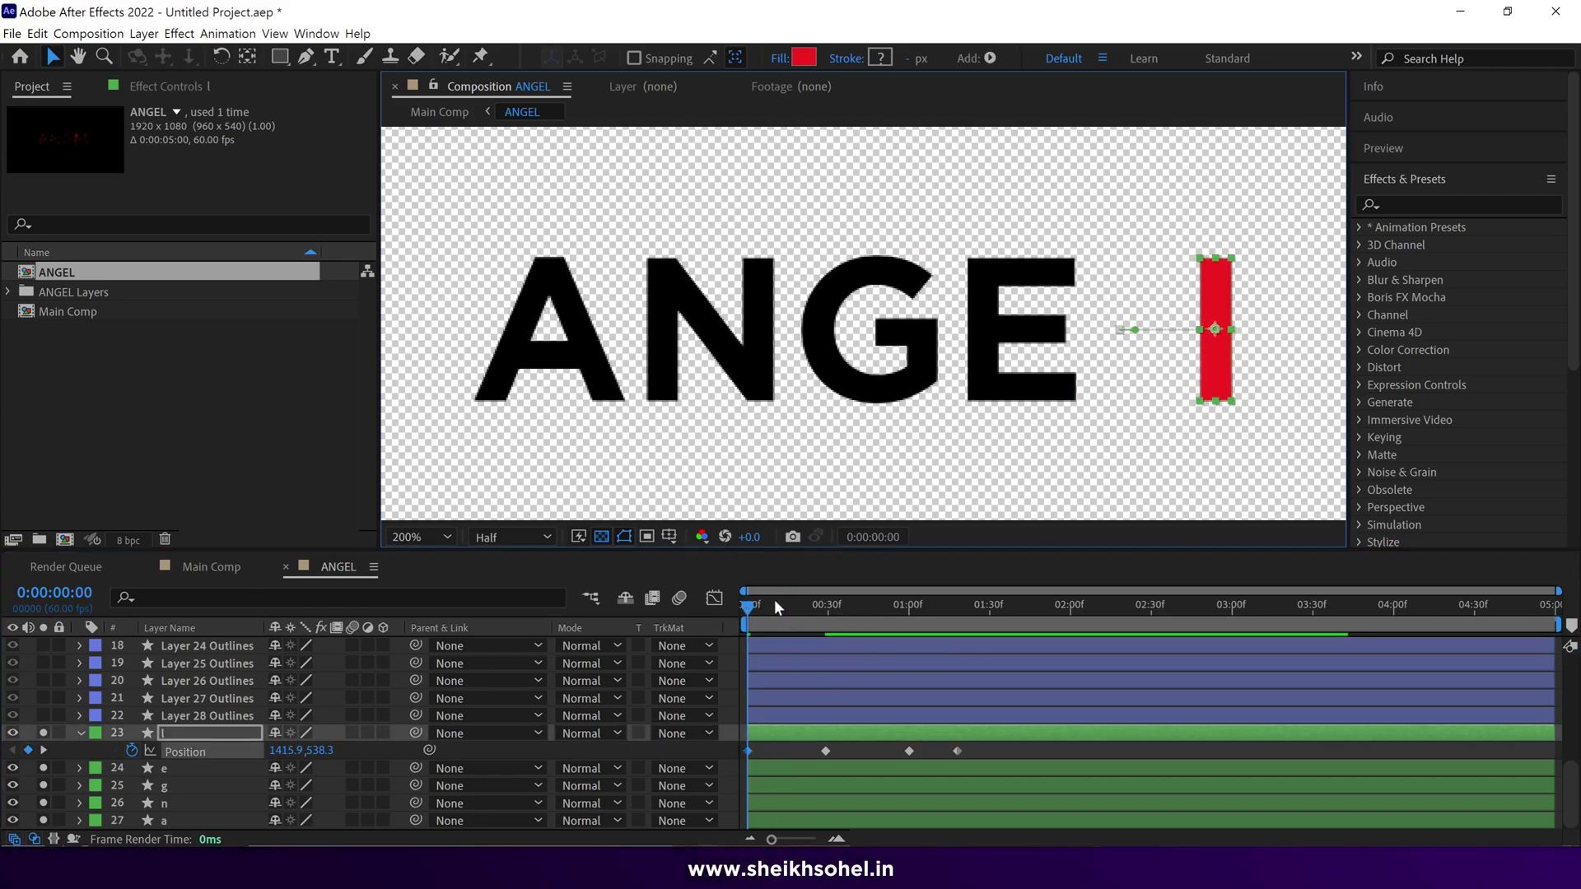
{"action": "left_click_drag", "start_coordinate": [751, 614], "coordinate": [837, 621]}
{"action": "left_click_drag", "start_coordinate": [1120, 393], "coordinate": [396, 412]}
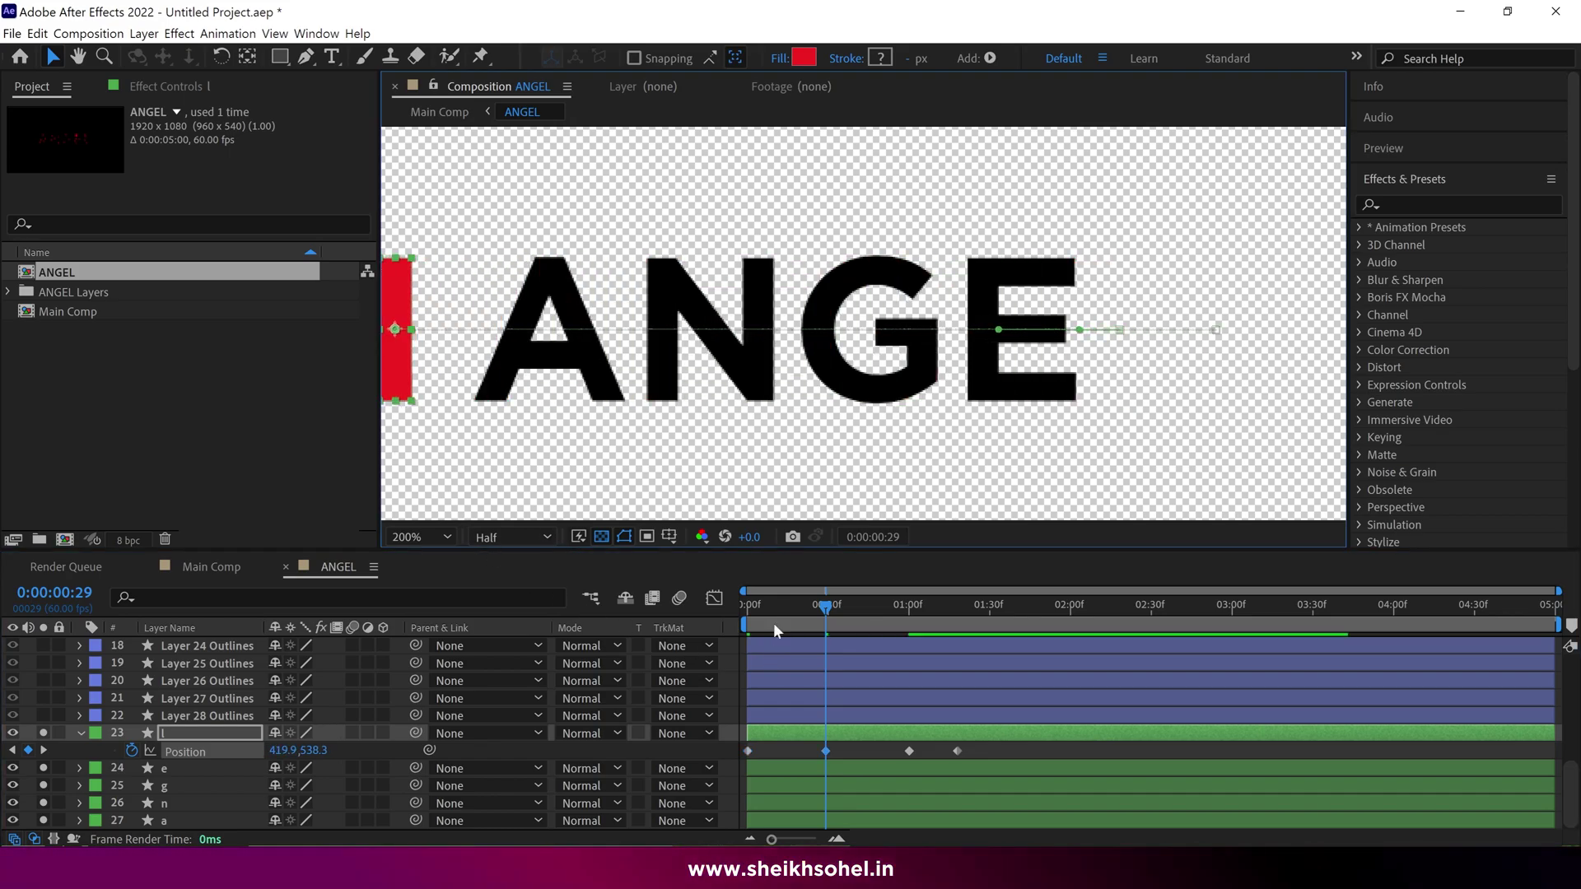
{"action": "left_click_drag", "start_coordinate": [783, 456], "coordinate": [812, 453]}
{"action": "left_click_drag", "start_coordinate": [848, 604], "coordinate": [917, 625]}
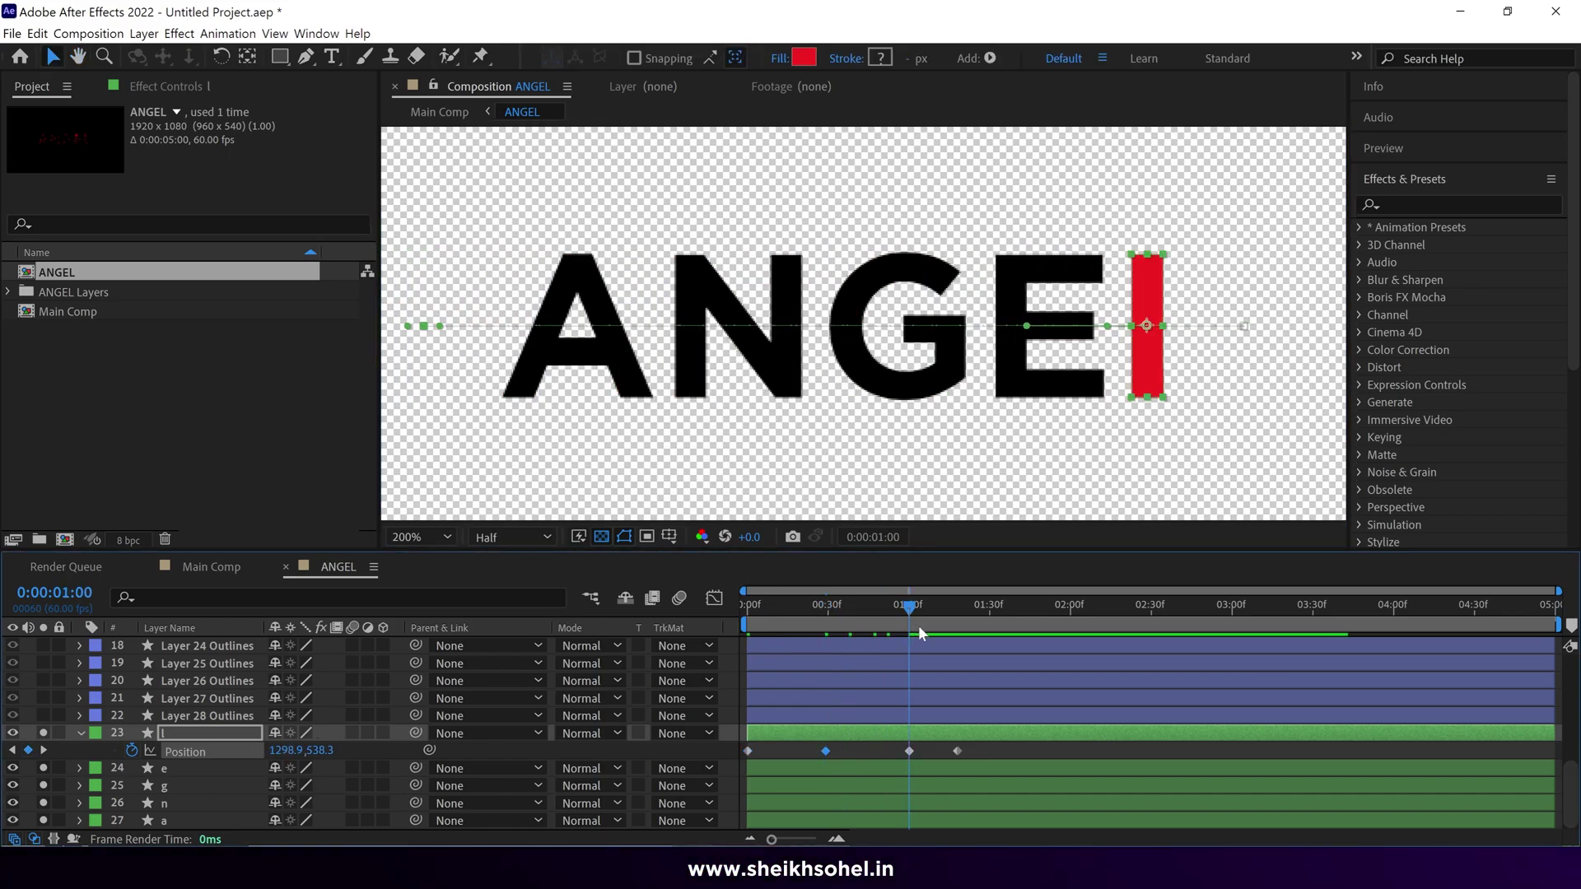
{"action": "left_click_drag", "start_coordinate": [1147, 374], "coordinate": [1162, 410]}
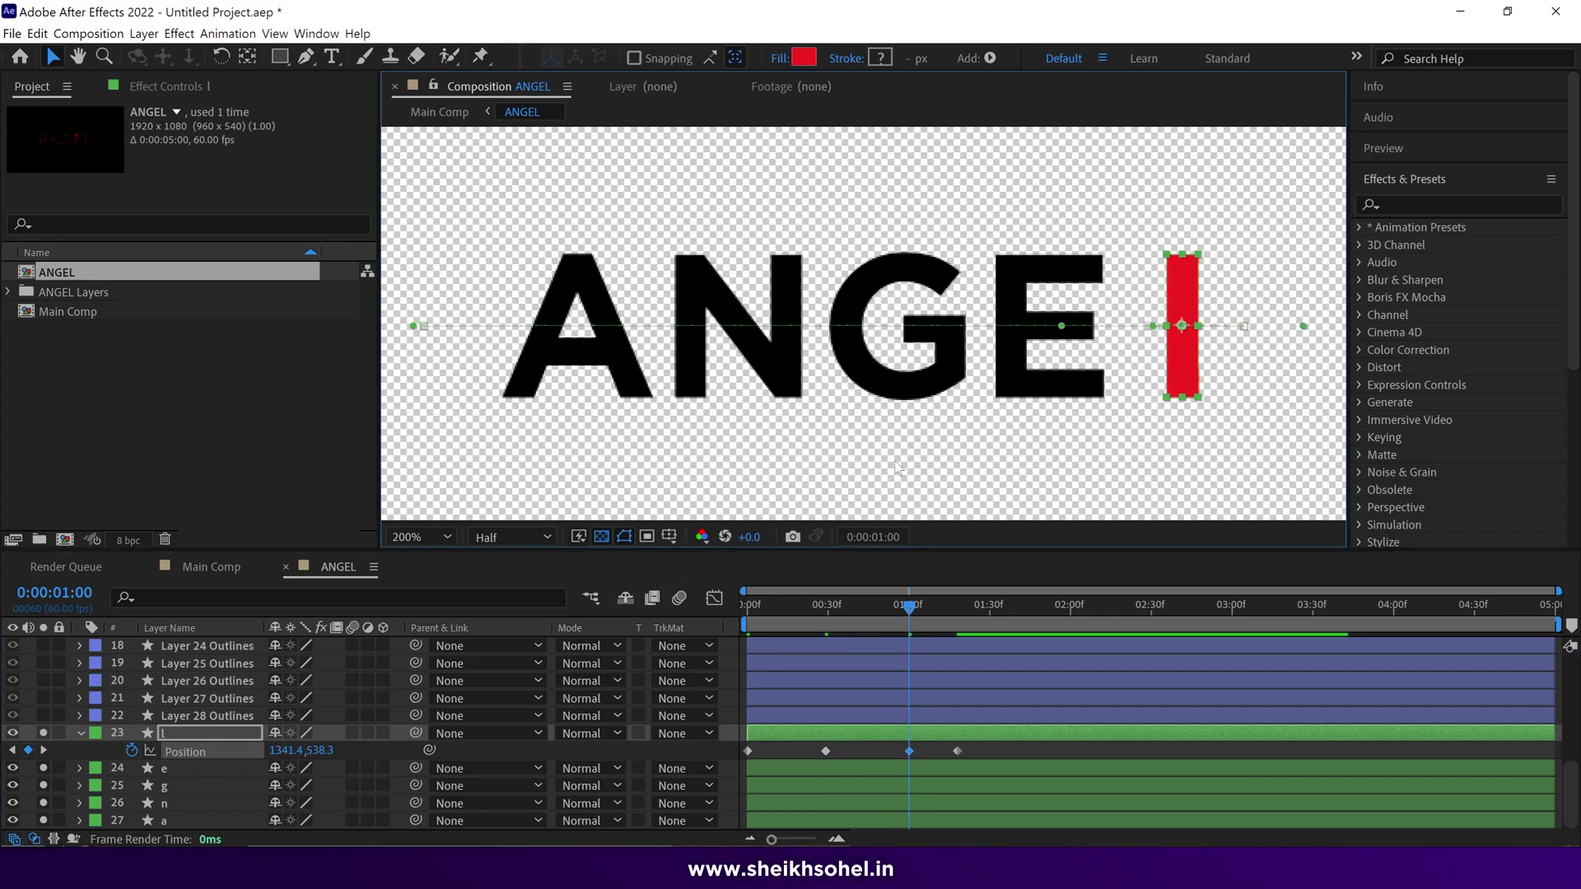
{"action": "left_click", "coordinate": [600, 540]}
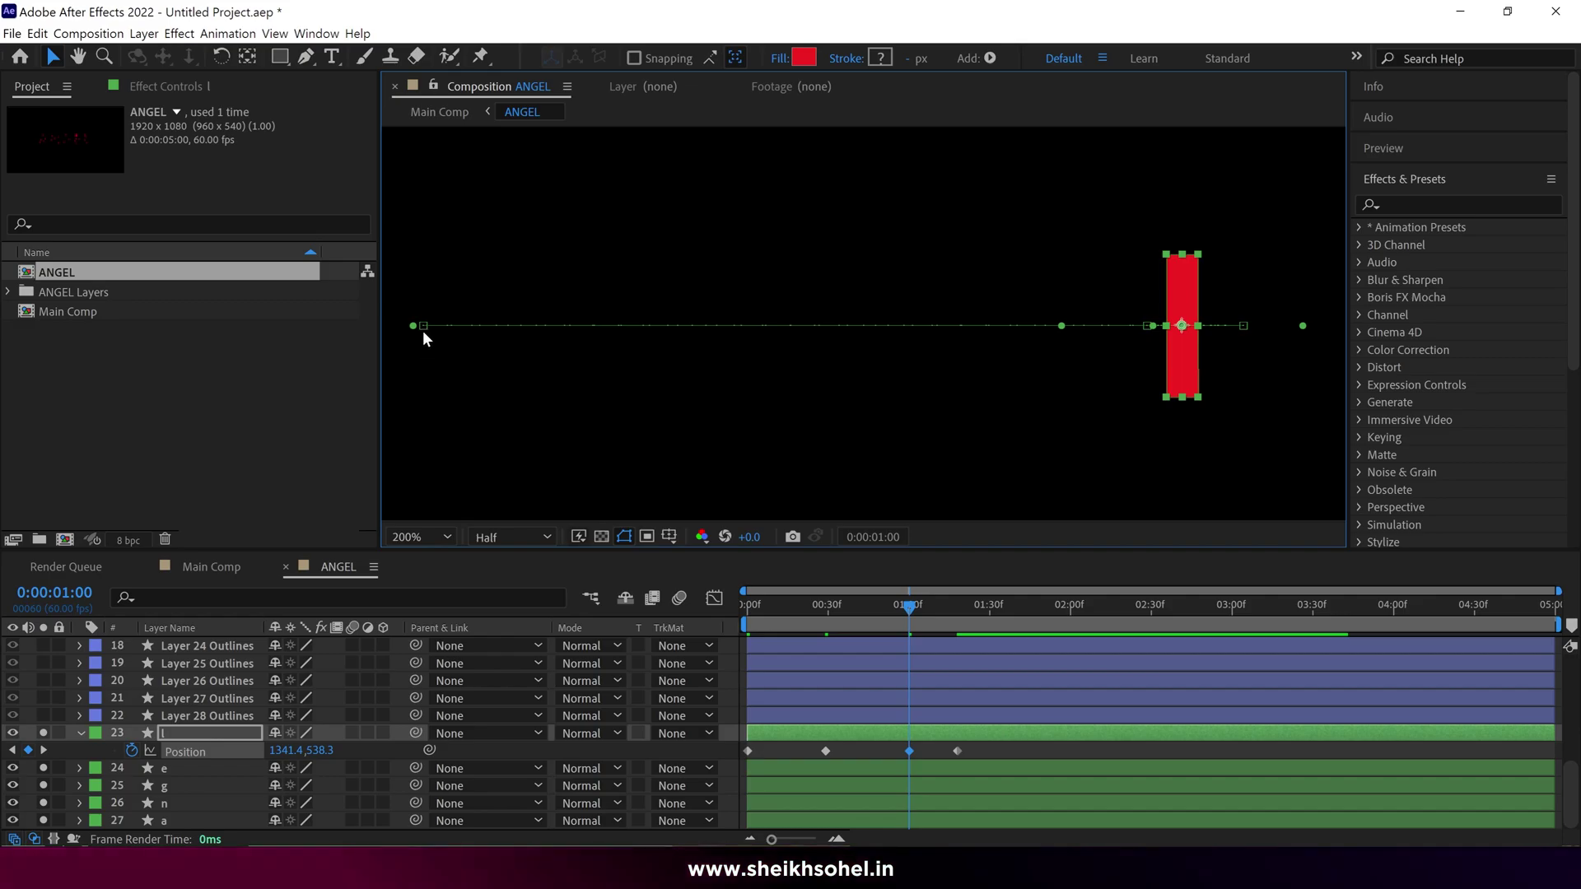
Step: Try bending the bar's motion path with the handles of its 0:00:00:29 keyframe, and undo the bend after previewing
{"action": "left_click_drag", "start_coordinate": [424, 328], "coordinate": [456, 346]}
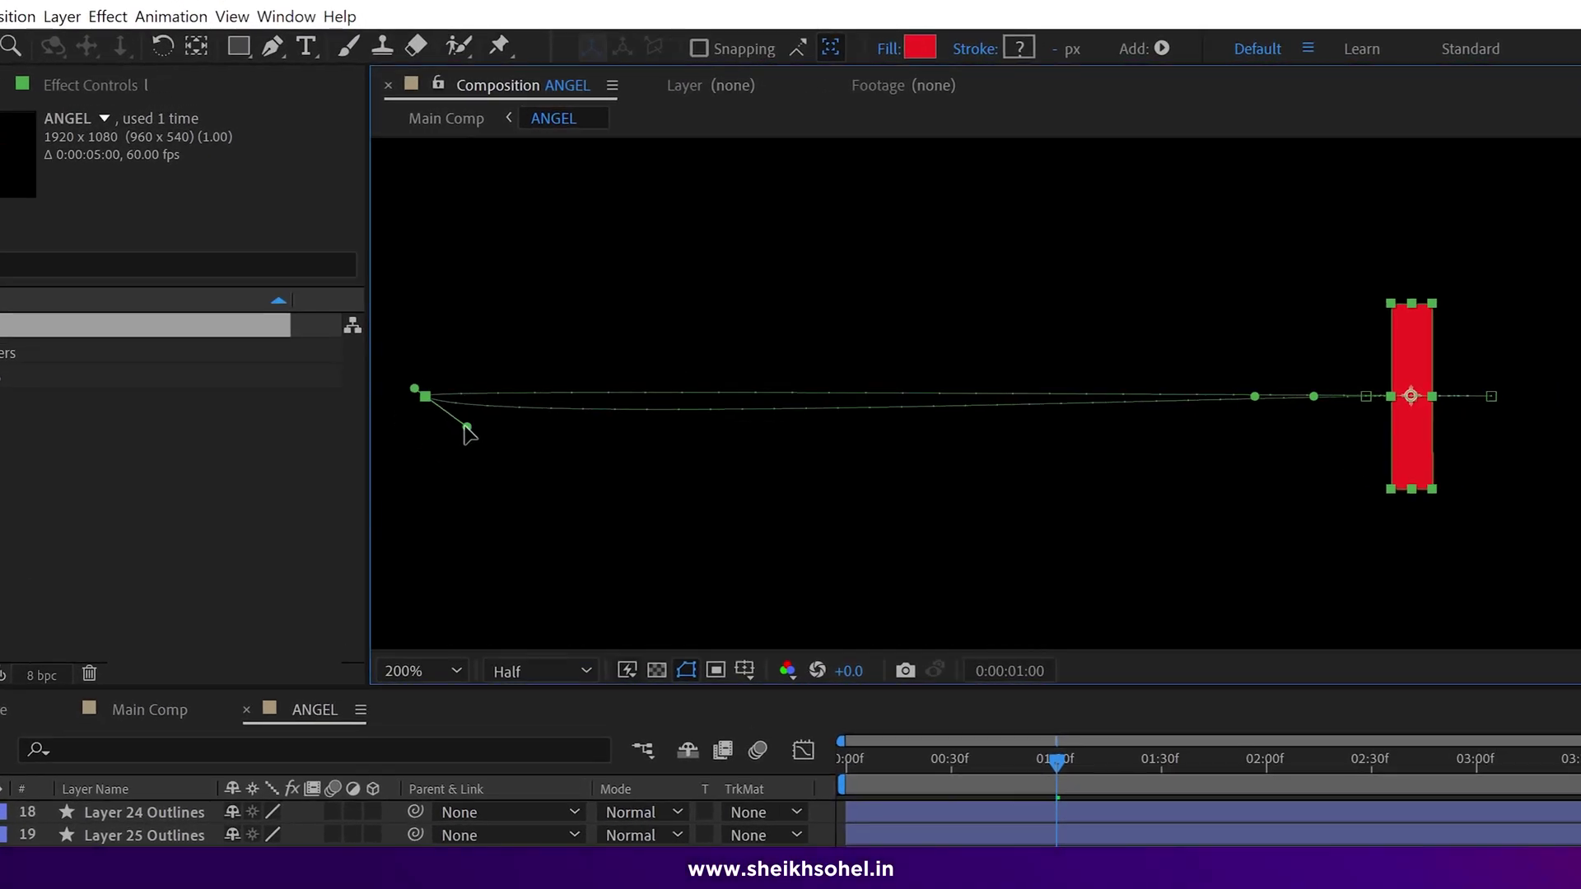
{"action": "left_click_drag", "start_coordinate": [467, 430], "coordinate": [363, 474]}
{"action": "key", "text": "space"}
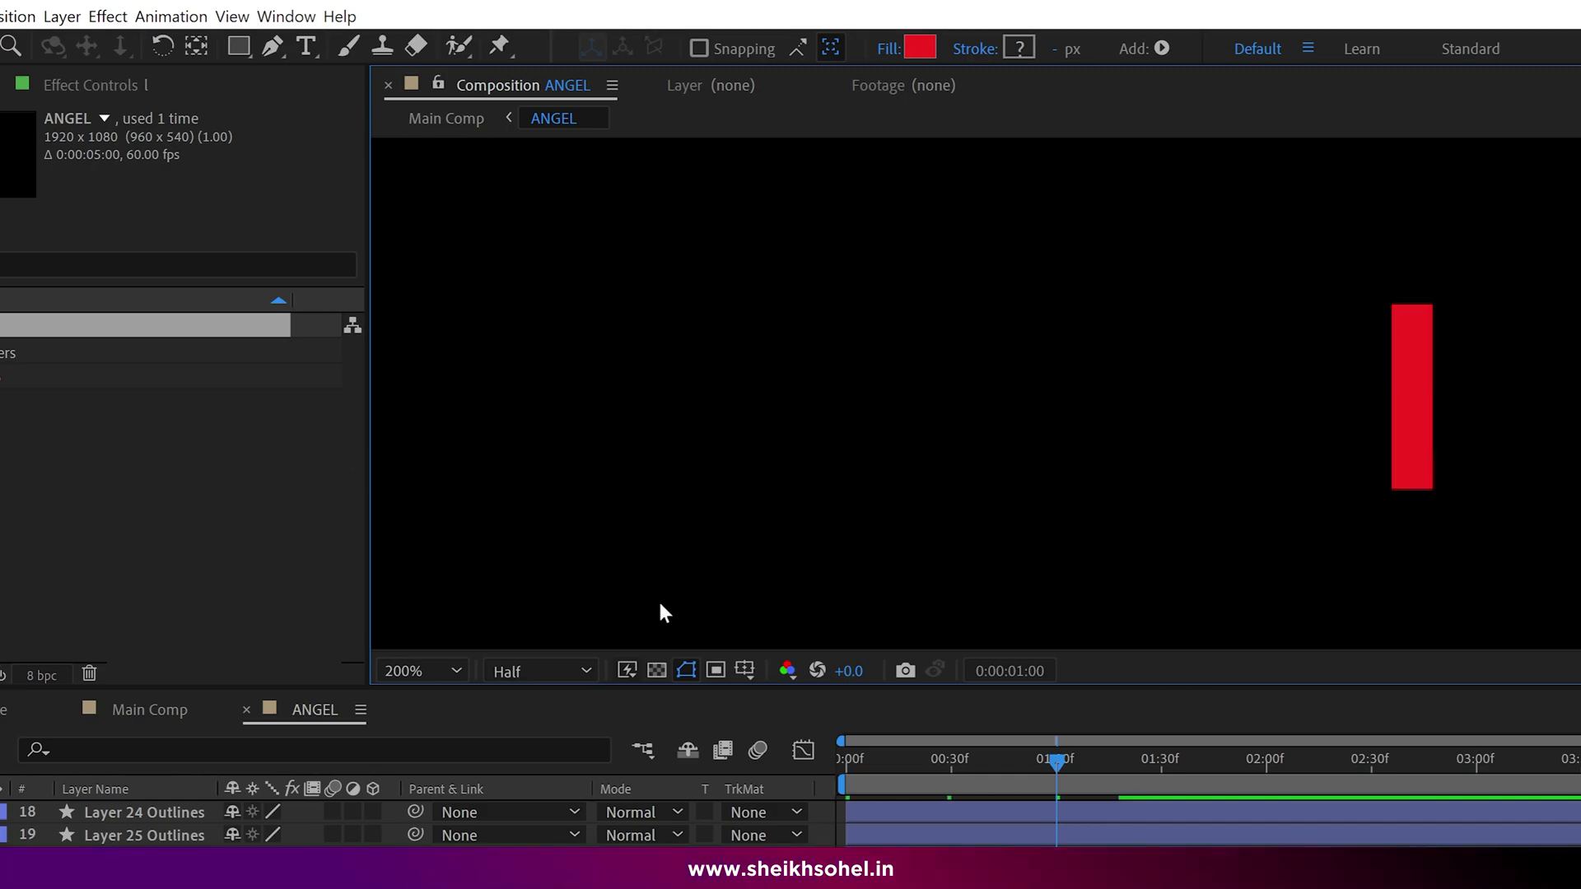
{"action": "key", "text": "space"}
{"action": "key", "text": "space"}
{"action": "left_click_drag", "start_coordinate": [858, 757], "coordinate": [956, 789]}
{"action": "key", "text": "ctrl+z"}
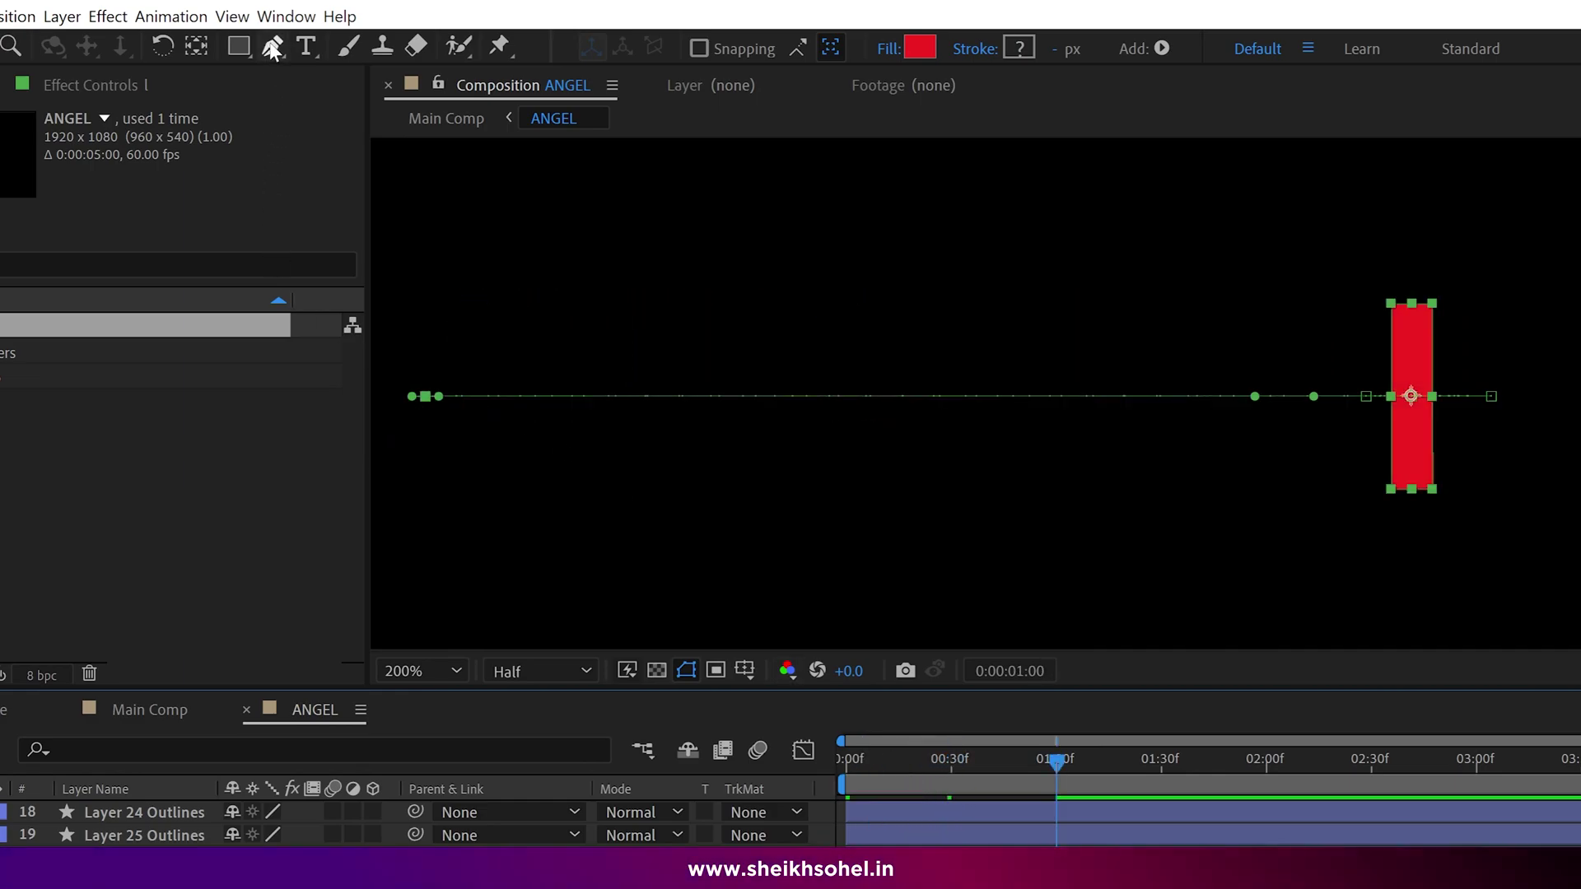
Step: Convert the bar's motion-path keyframe points to corner vertices, including those at 0:00:00:29 and 0:00:01:00, and preview the motion
{"action": "left_click", "coordinate": [273, 47]}
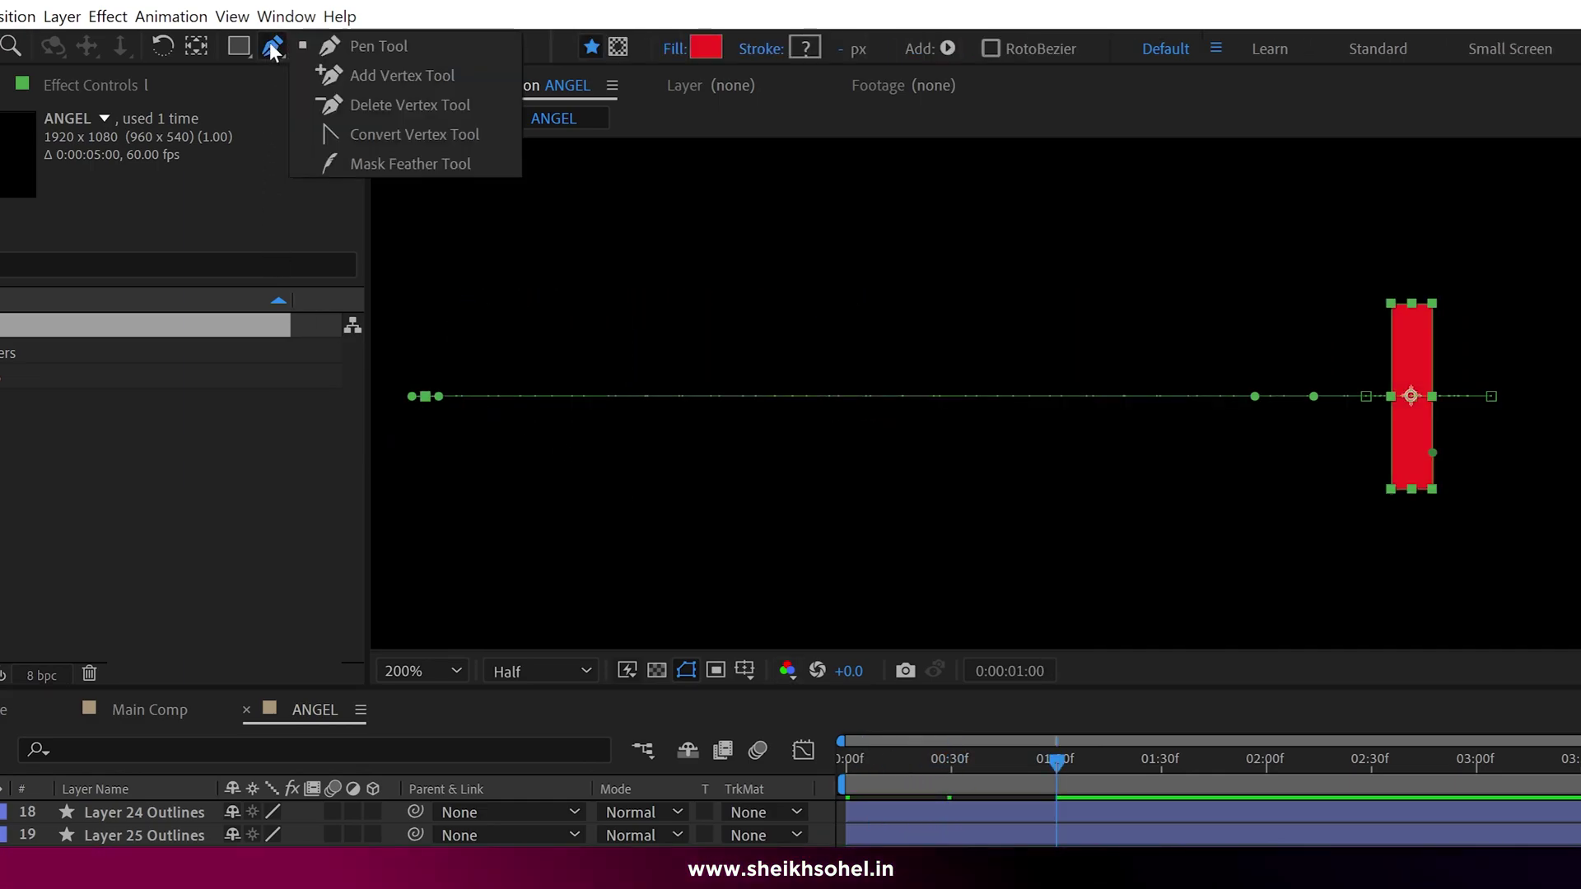
{"action": "left_click", "coordinate": [462, 136]}
{"action": "left_click", "coordinate": [425, 397]}
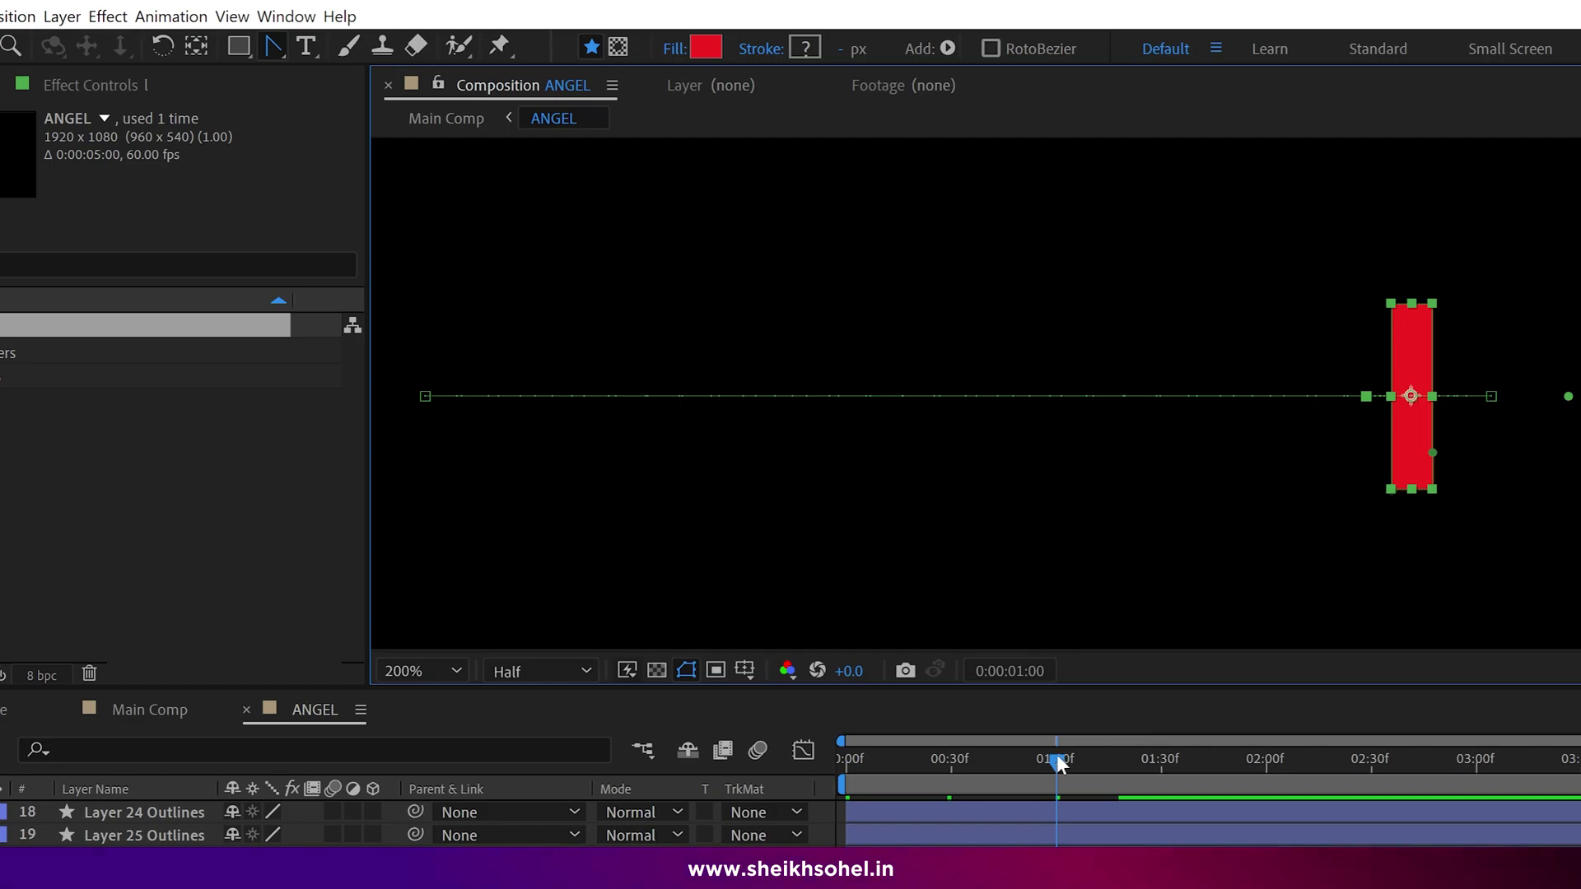
{"action": "left_click_drag", "start_coordinate": [1058, 761], "coordinate": [1008, 764]}
{"action": "left_click", "coordinate": [1412, 398]}
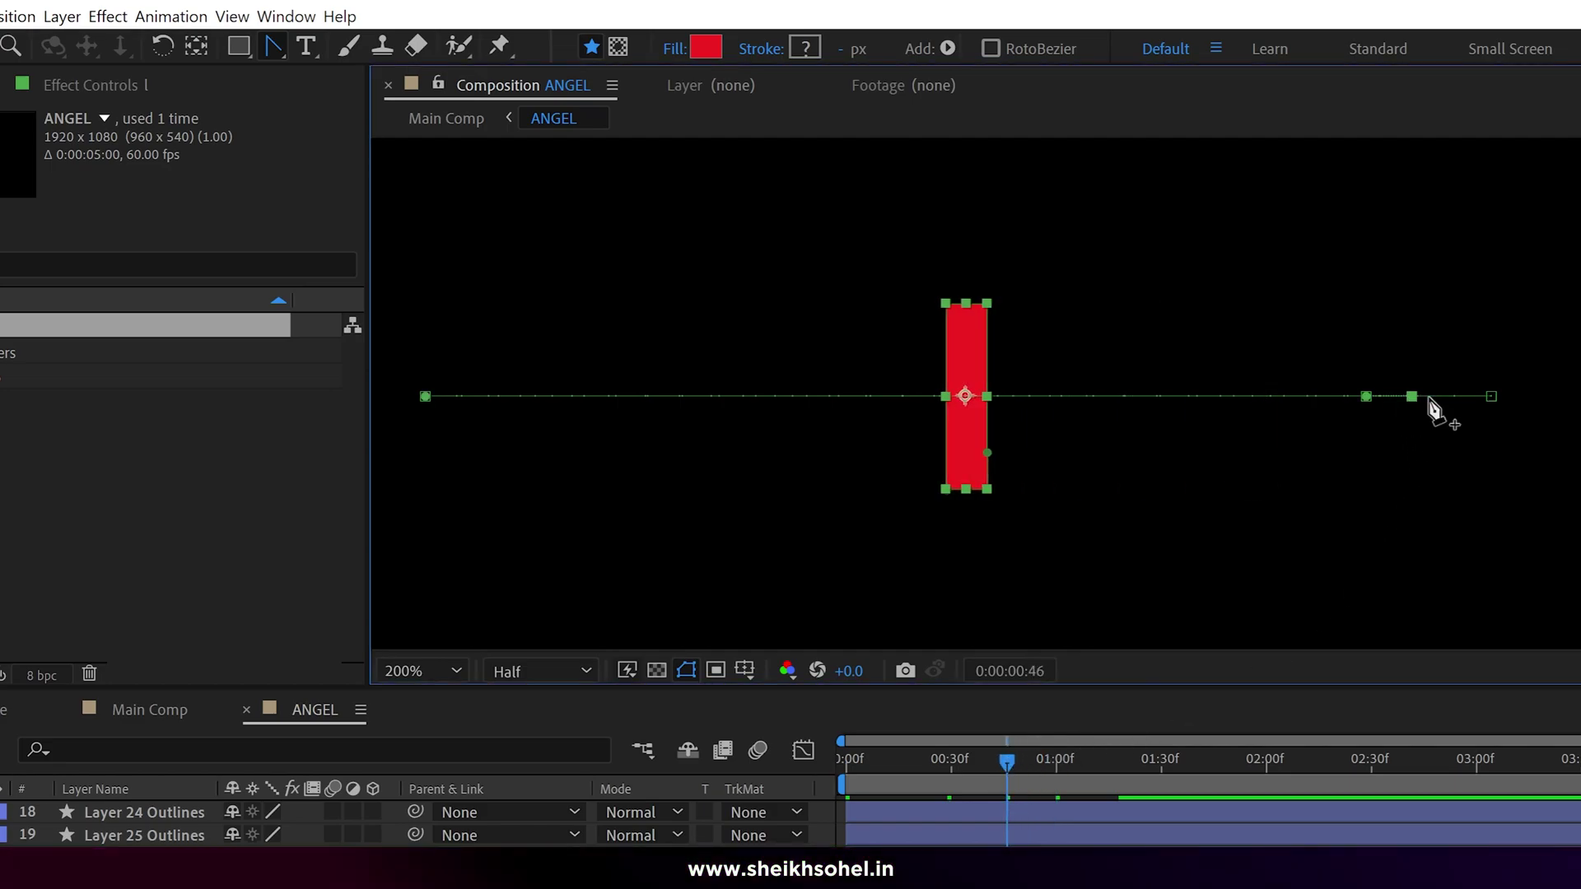
{"action": "right_click", "coordinate": [1347, 471]}
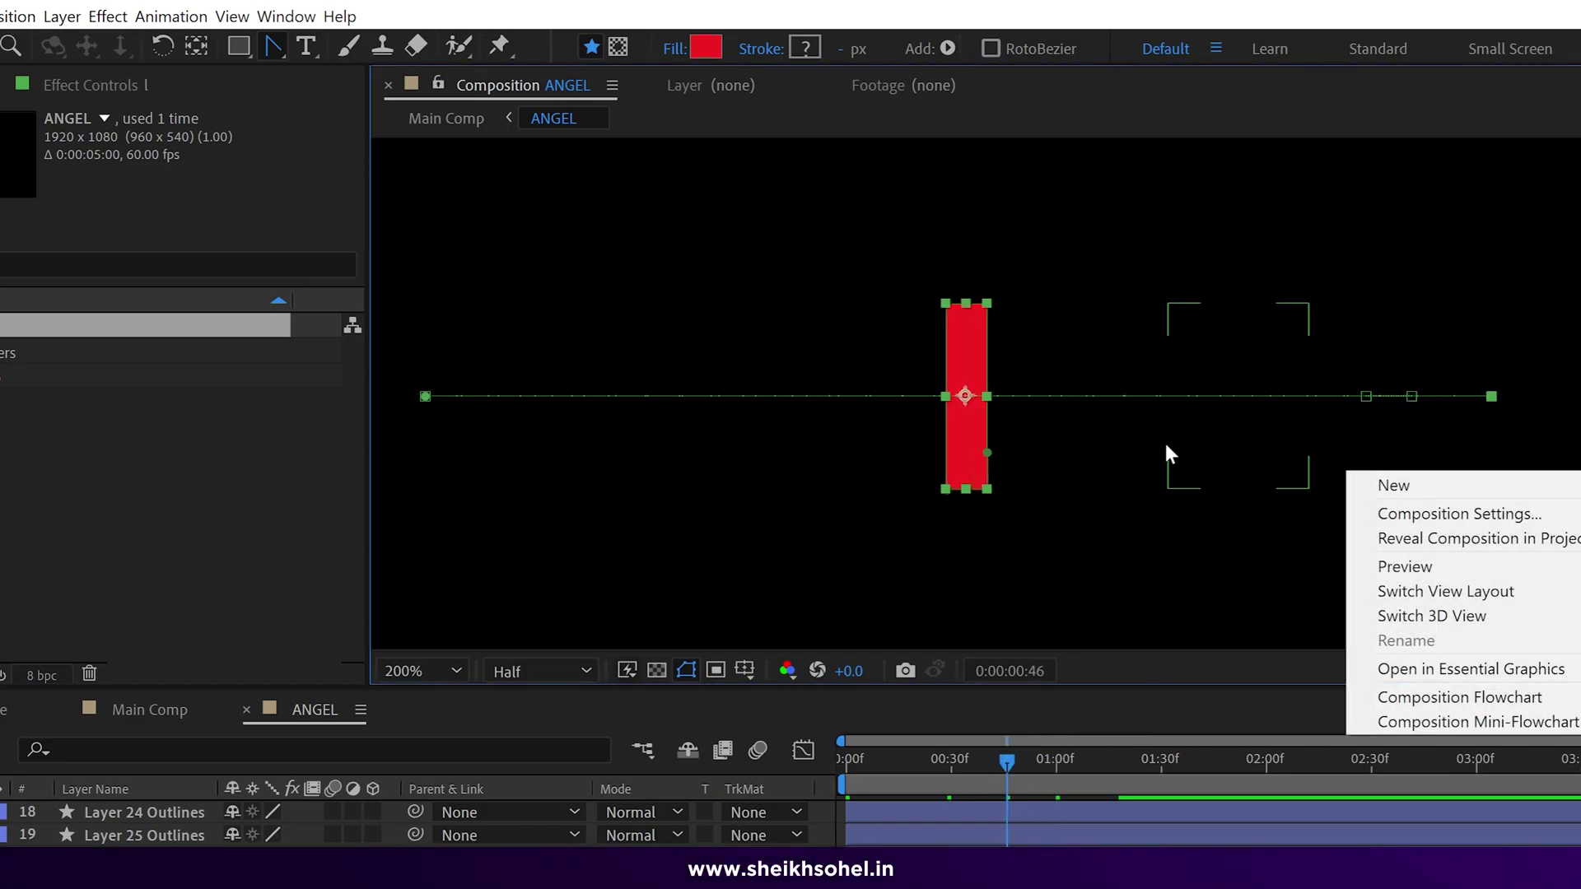
{"action": "left_click", "coordinate": [1160, 475]}
{"action": "left_click_drag", "start_coordinate": [944, 758], "coordinate": [827, 775]}
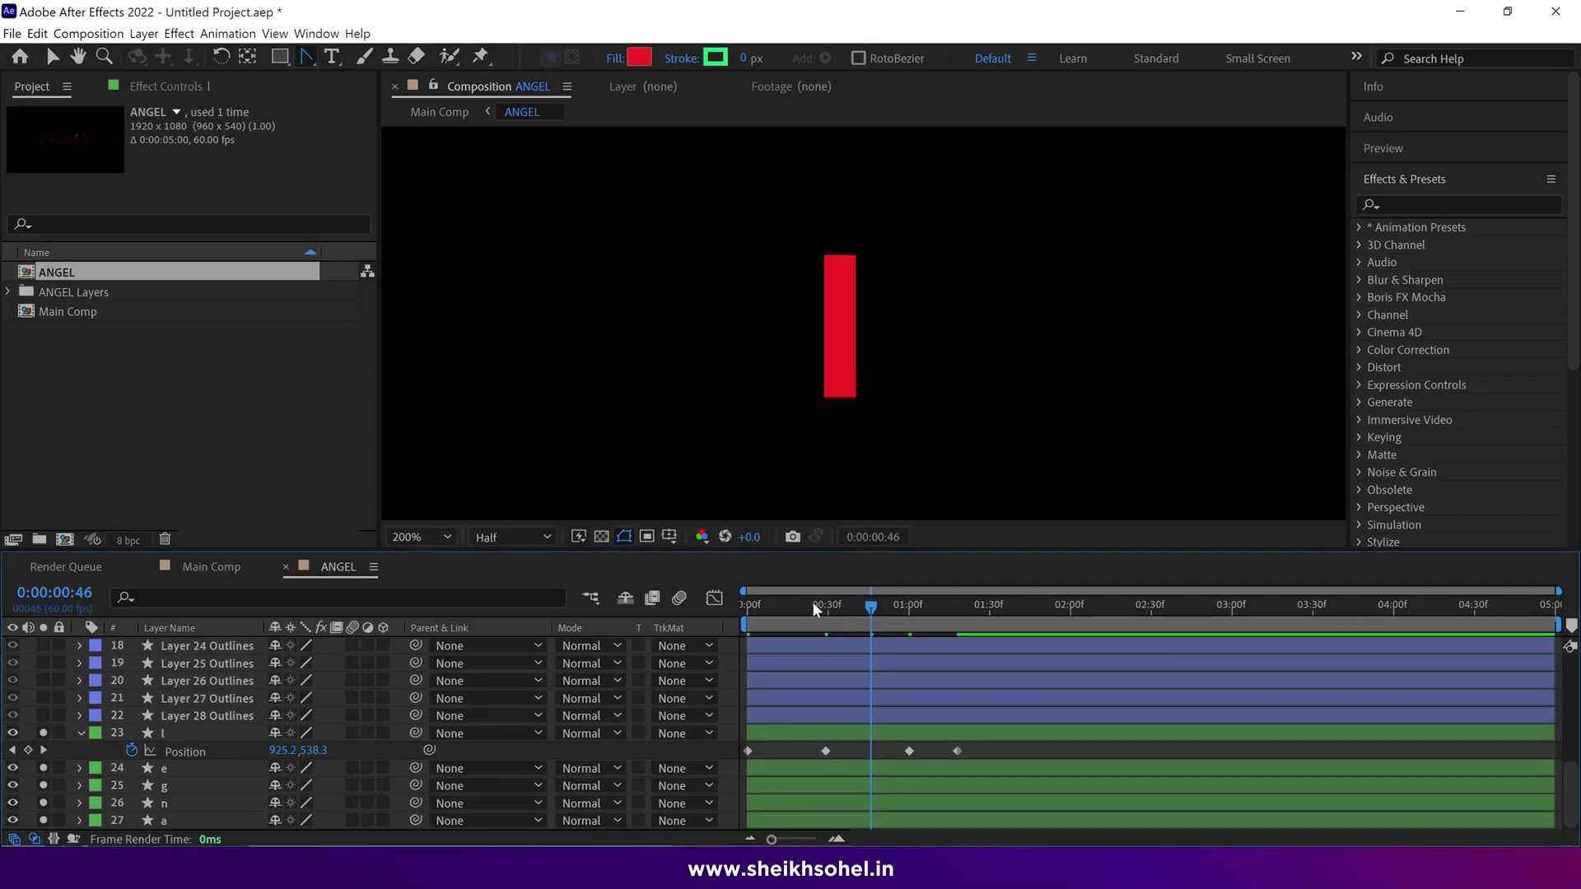
{"action": "scroll", "coordinate": [827, 453], "scroll_direction": "down", "scroll_amount": 2}
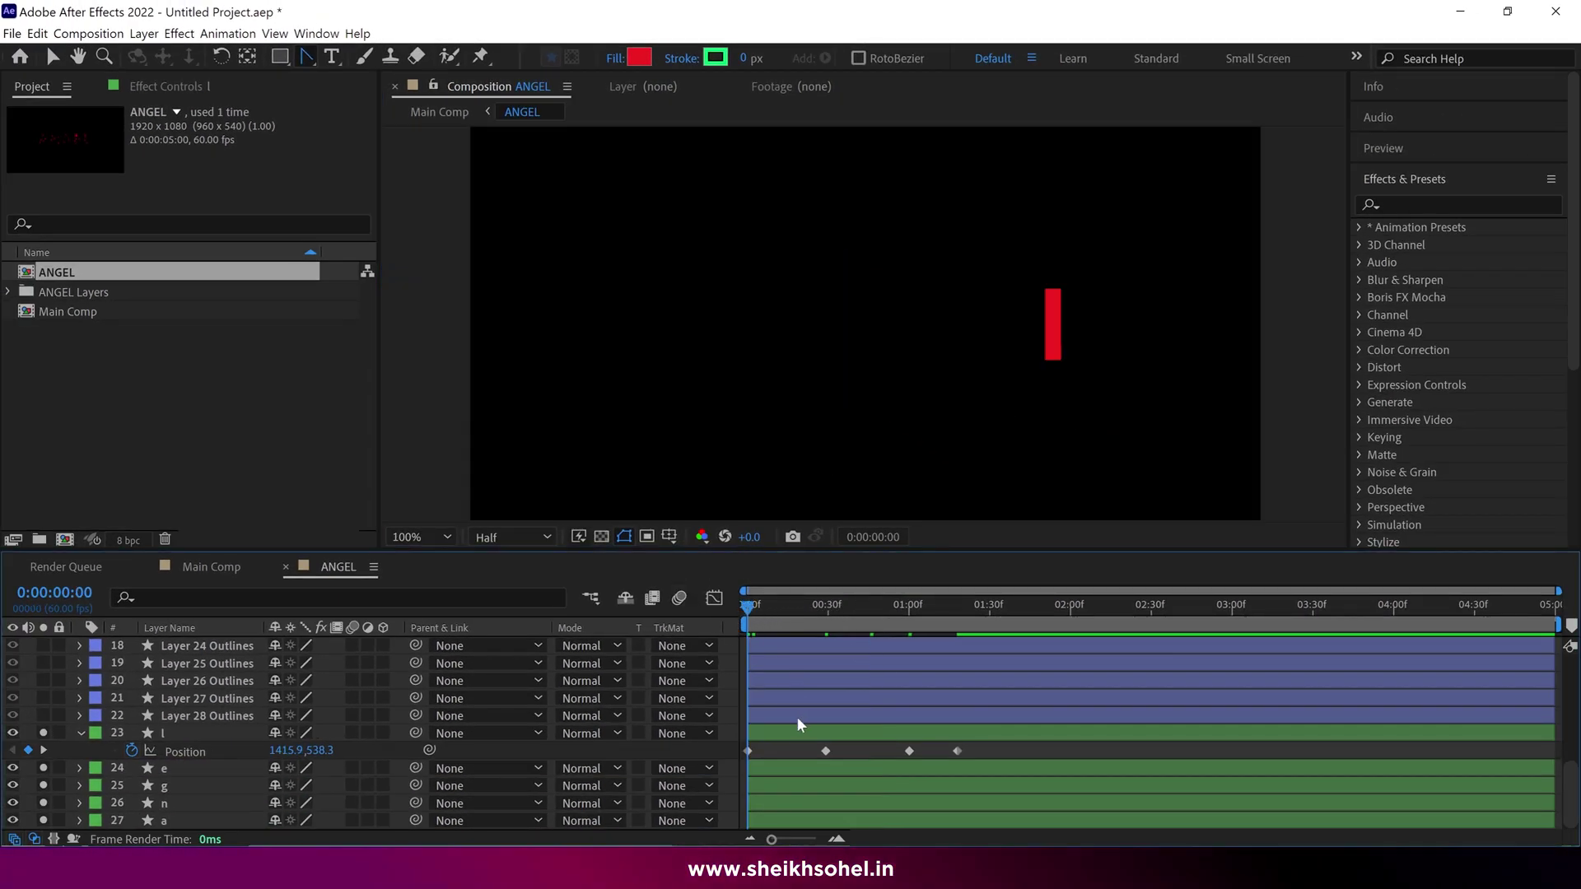
{"action": "left_click", "coordinate": [782, 733]}
{"action": "key", "text": "space"}
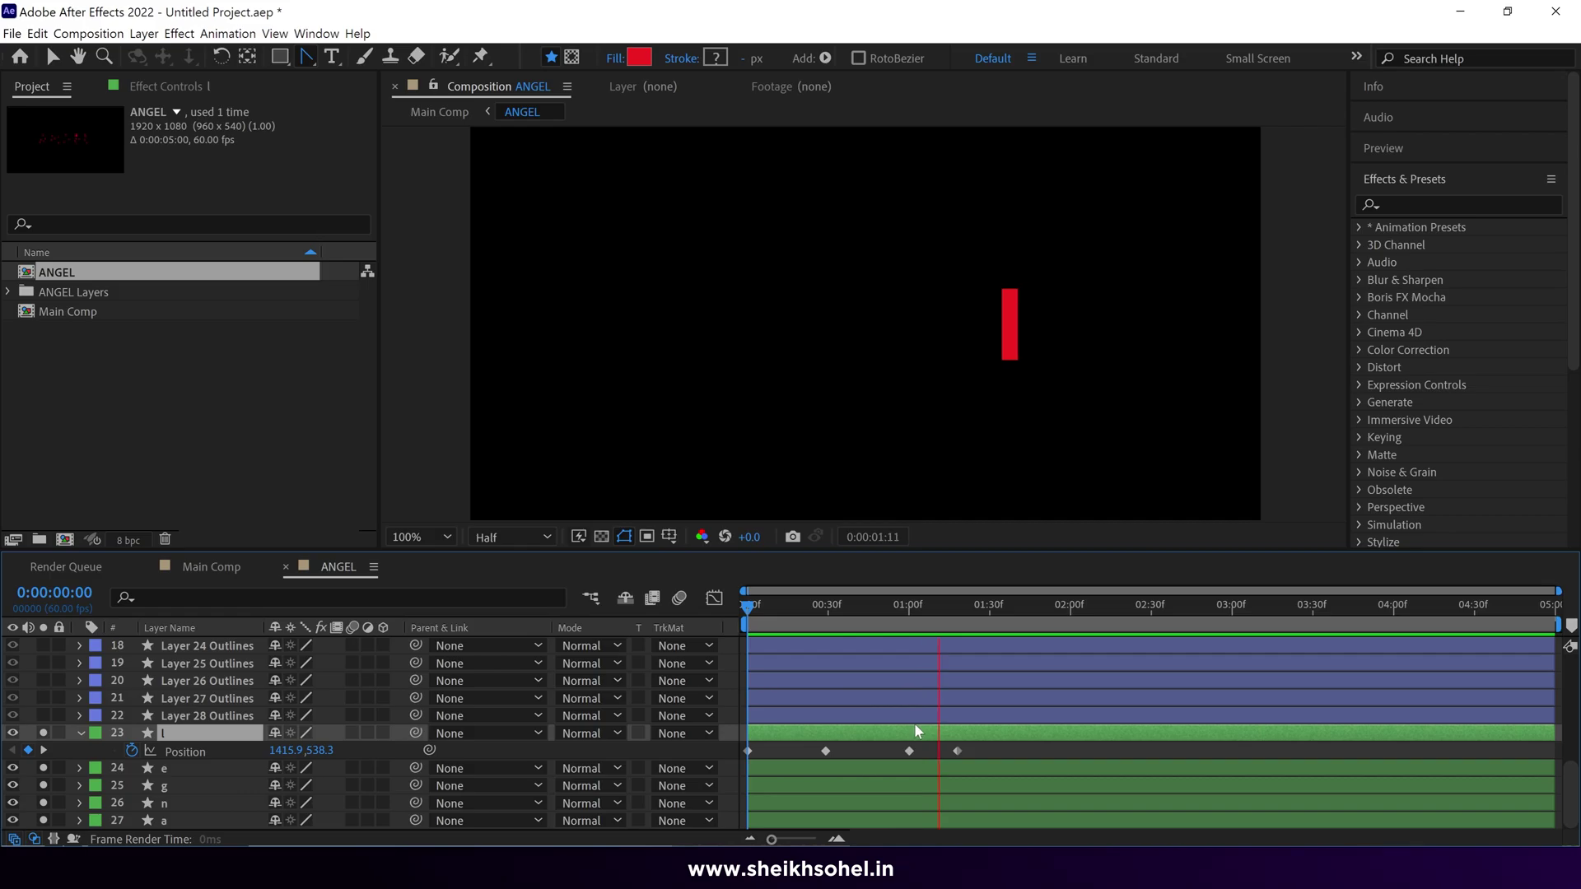
{"action": "left_click", "coordinate": [852, 608]}
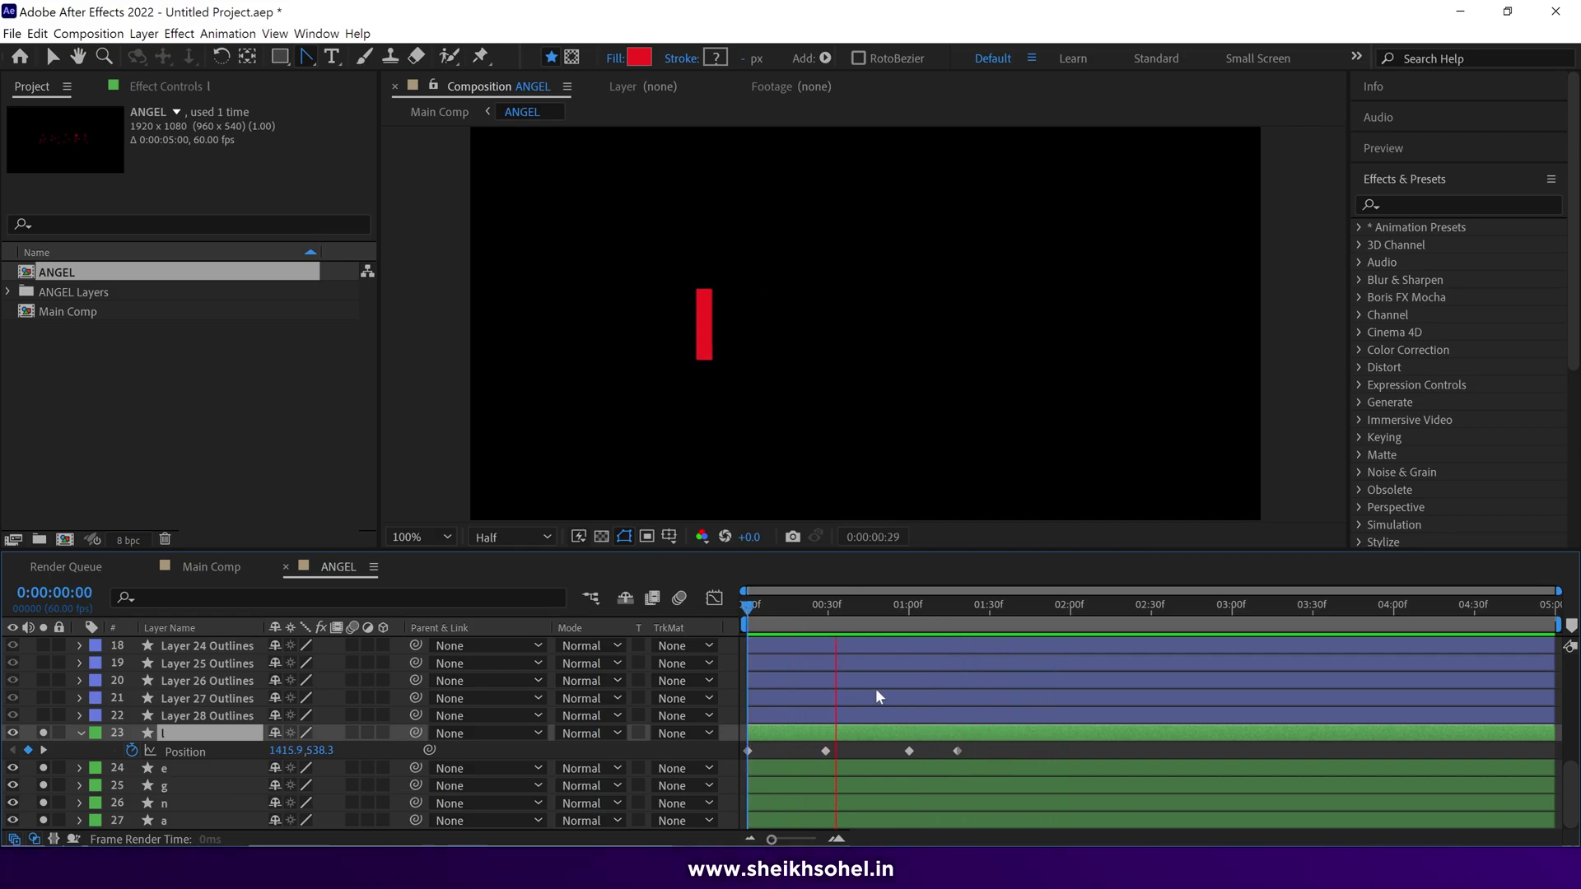
Step: Apply Easy Ease to all four Position keyframes of the L layer and preview the motion with its speed graph shown
{"action": "left_click_drag", "start_coordinate": [978, 752], "coordinate": [728, 773]}
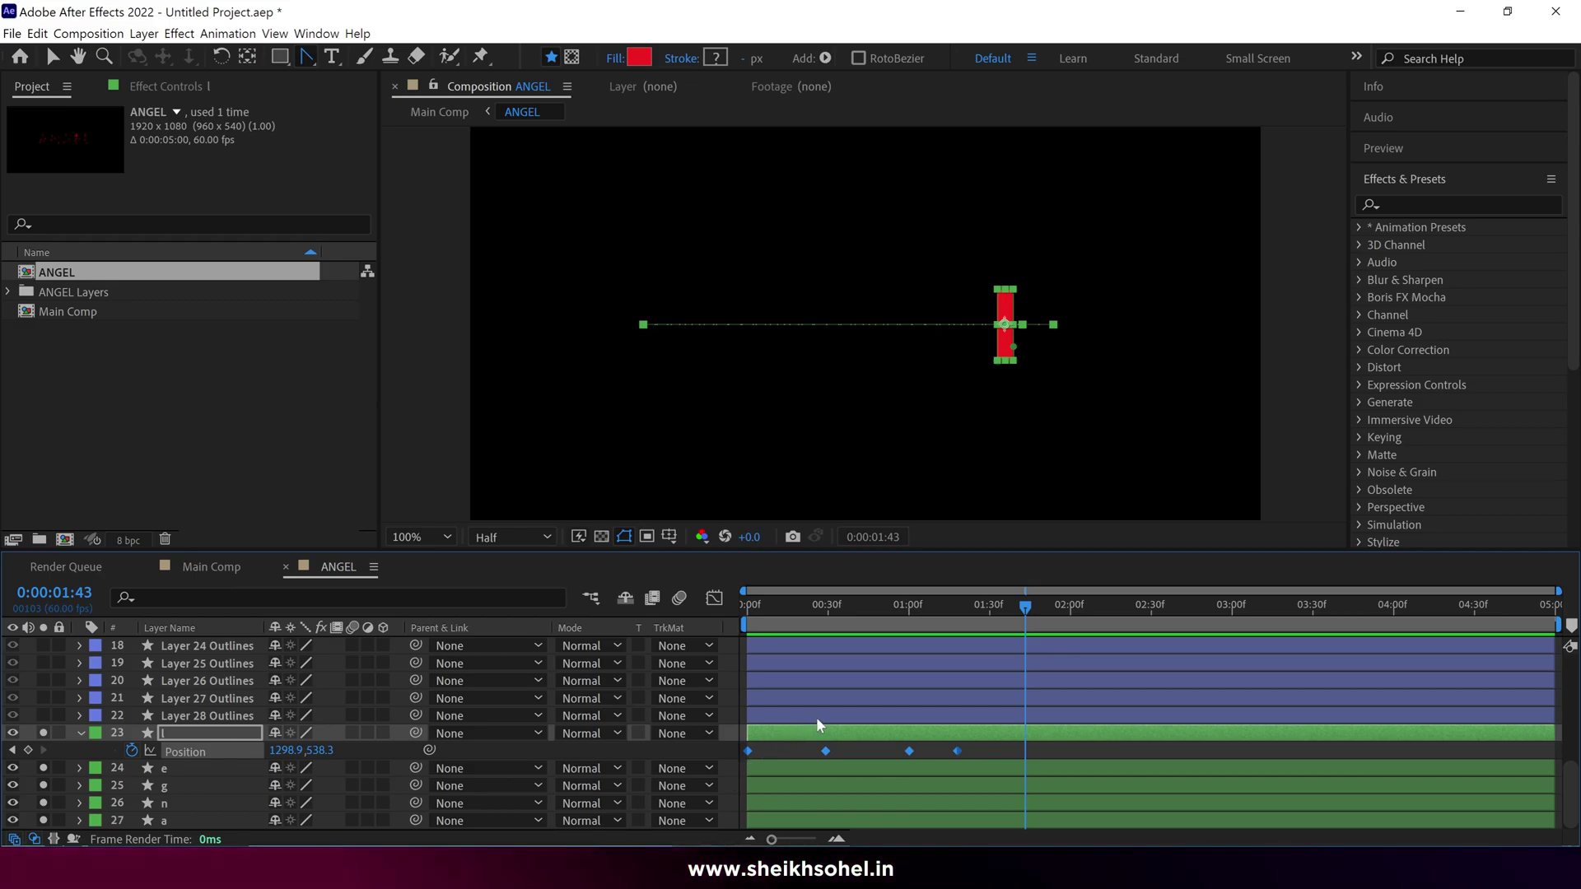
{"action": "left_click", "coordinate": [714, 599]}
{"action": "left_click_drag", "start_coordinate": [755, 614], "coordinate": [747, 614]}
{"action": "key", "text": "space"}
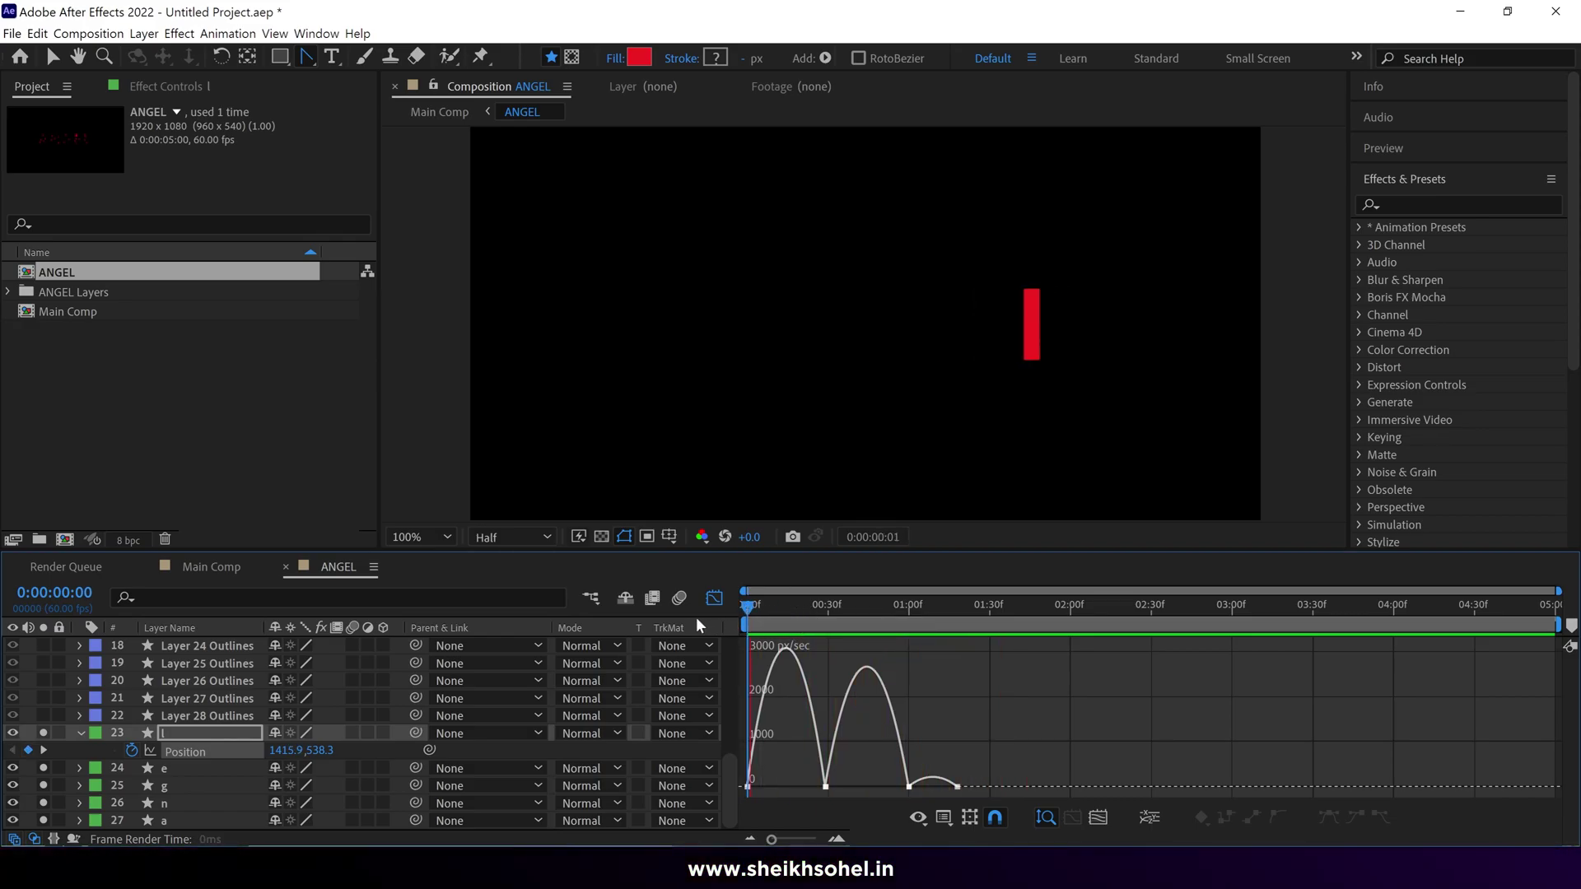
{"action": "key", "text": "space"}
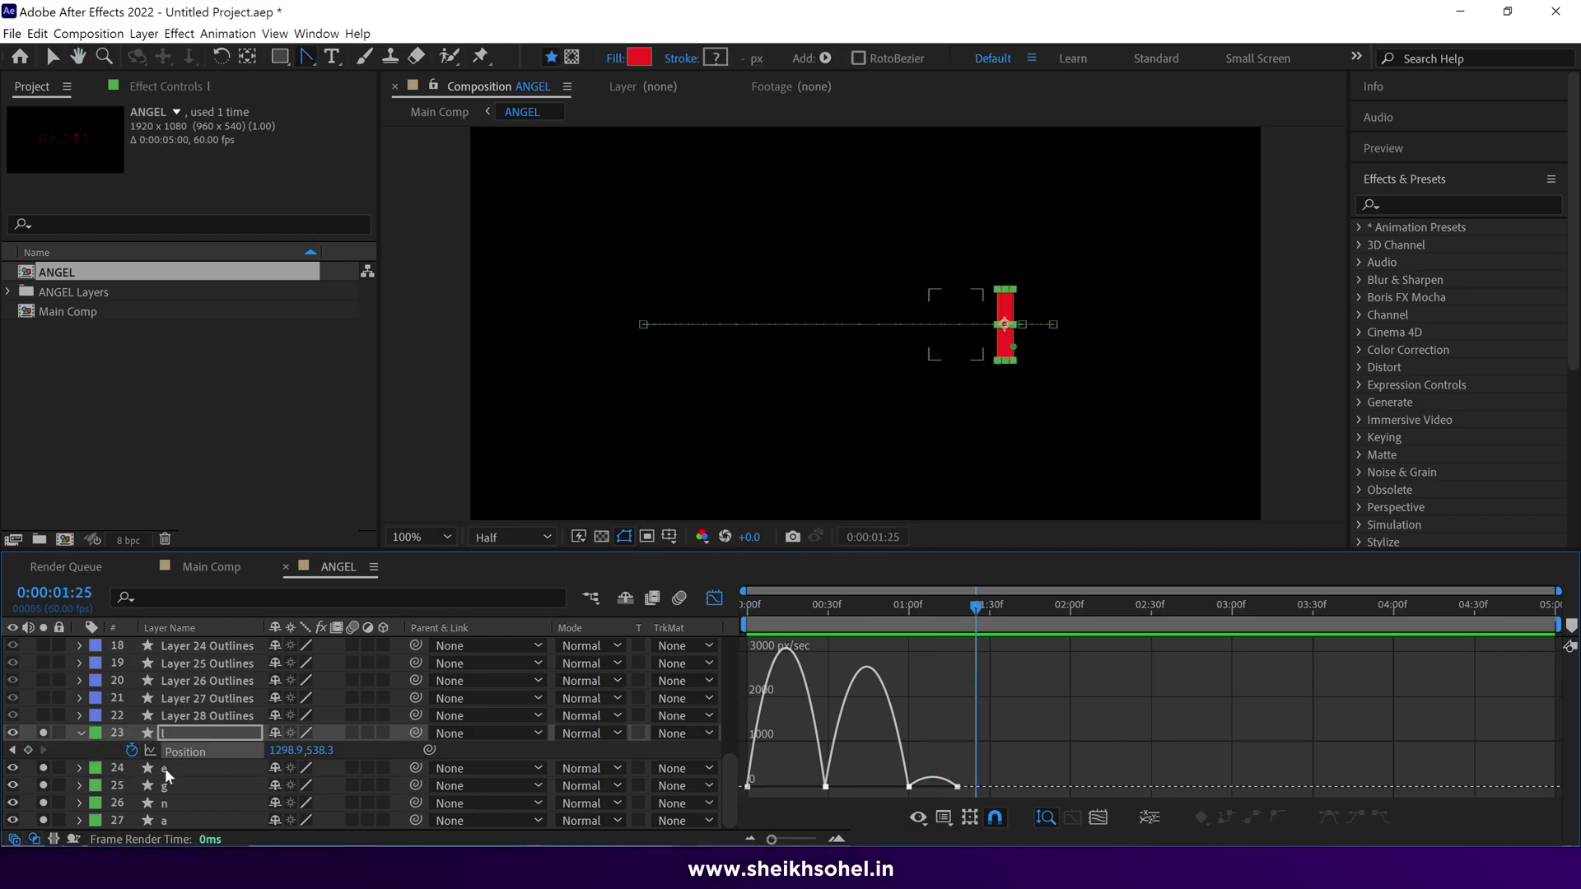
Step: Change the fill colour of the e, g, n and a layers to white and preview the animation from the start
{"action": "left_click", "coordinate": [165, 768]}
{"action": "left_click", "coordinate": [166, 821], "text": "shift"}
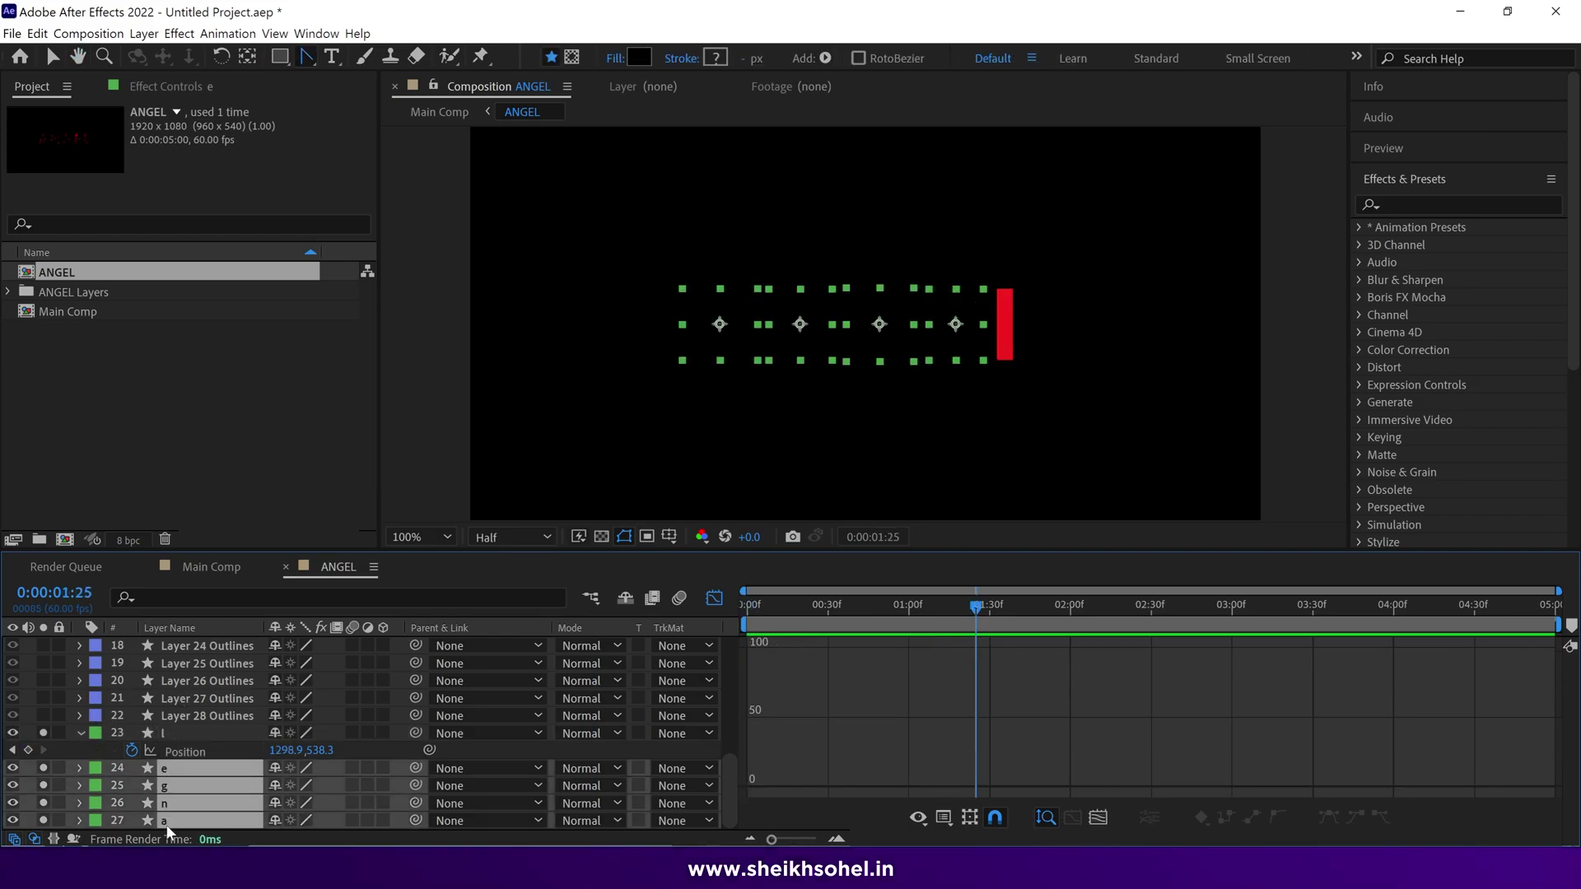
{"action": "left_click", "coordinate": [639, 60]}
{"action": "left_click_drag", "start_coordinate": [198, 313], "coordinate": [92, 245]}
{"action": "left_click", "coordinate": [613, 284]}
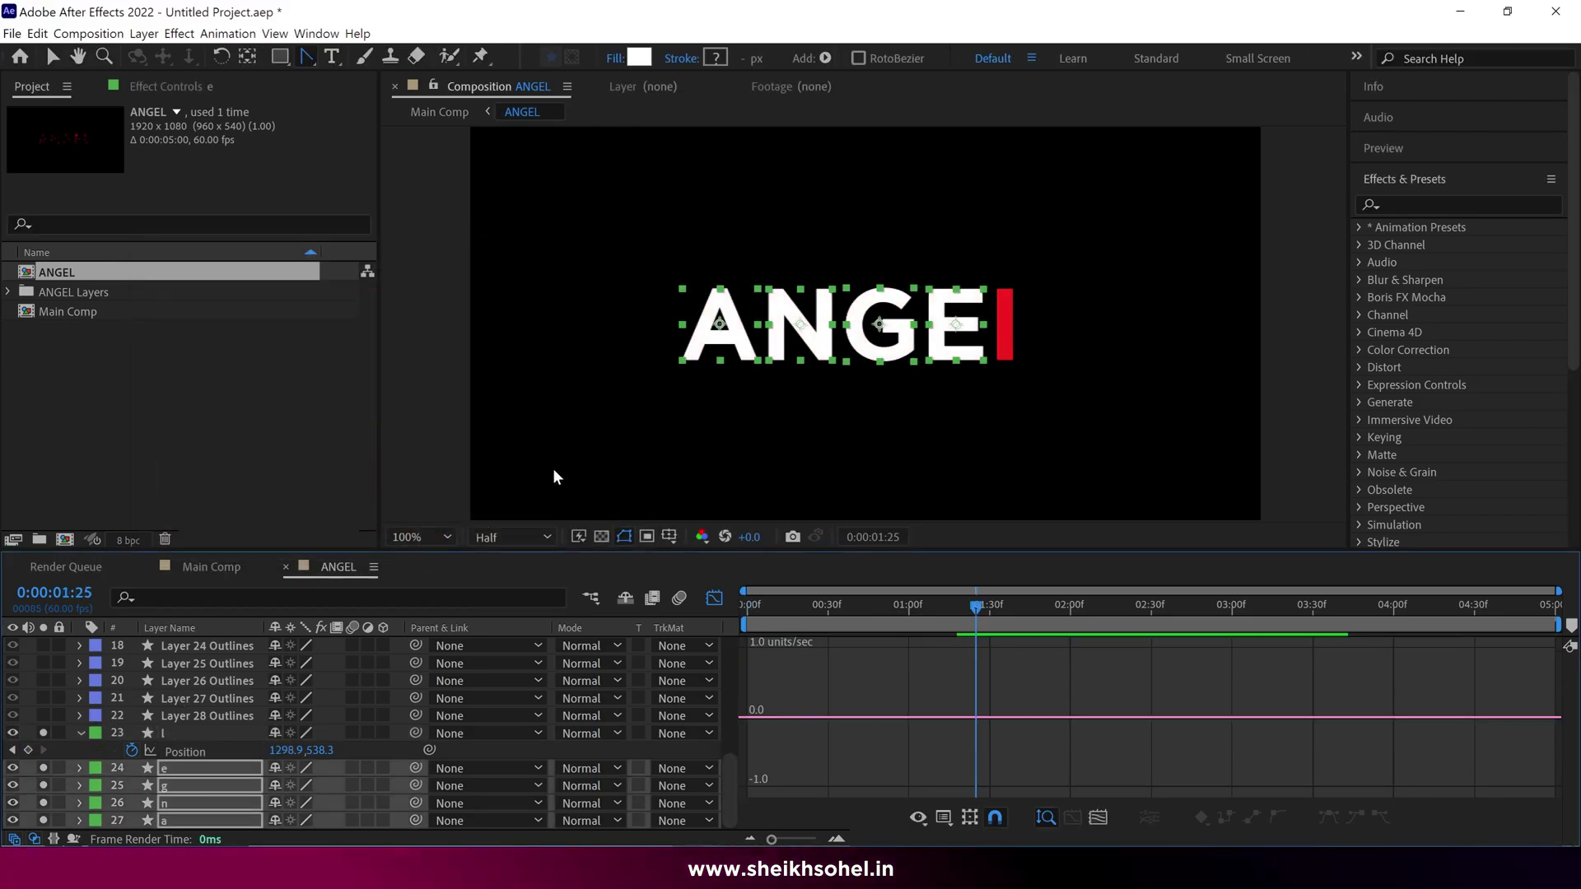
{"action": "left_click_drag", "start_coordinate": [757, 608], "coordinate": [739, 619]}
{"action": "key", "text": "space"}
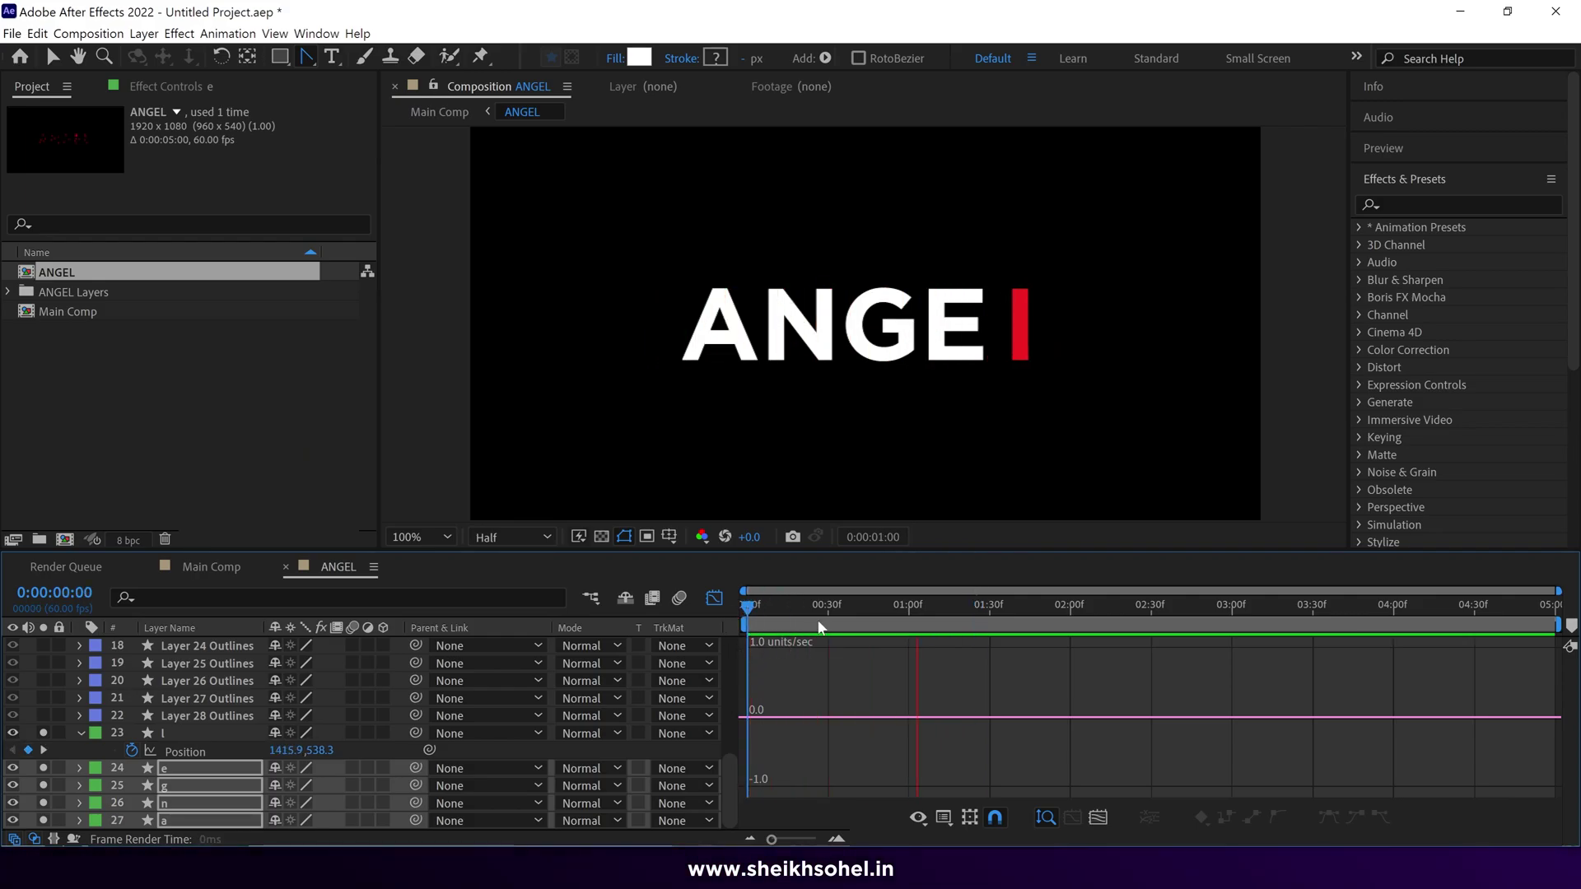
Step: Stretch the L layer's Position keyframes in time so the last one falls at about 0:00:01:44, and preview the slower slide
{"action": "left_click", "coordinate": [714, 598]}
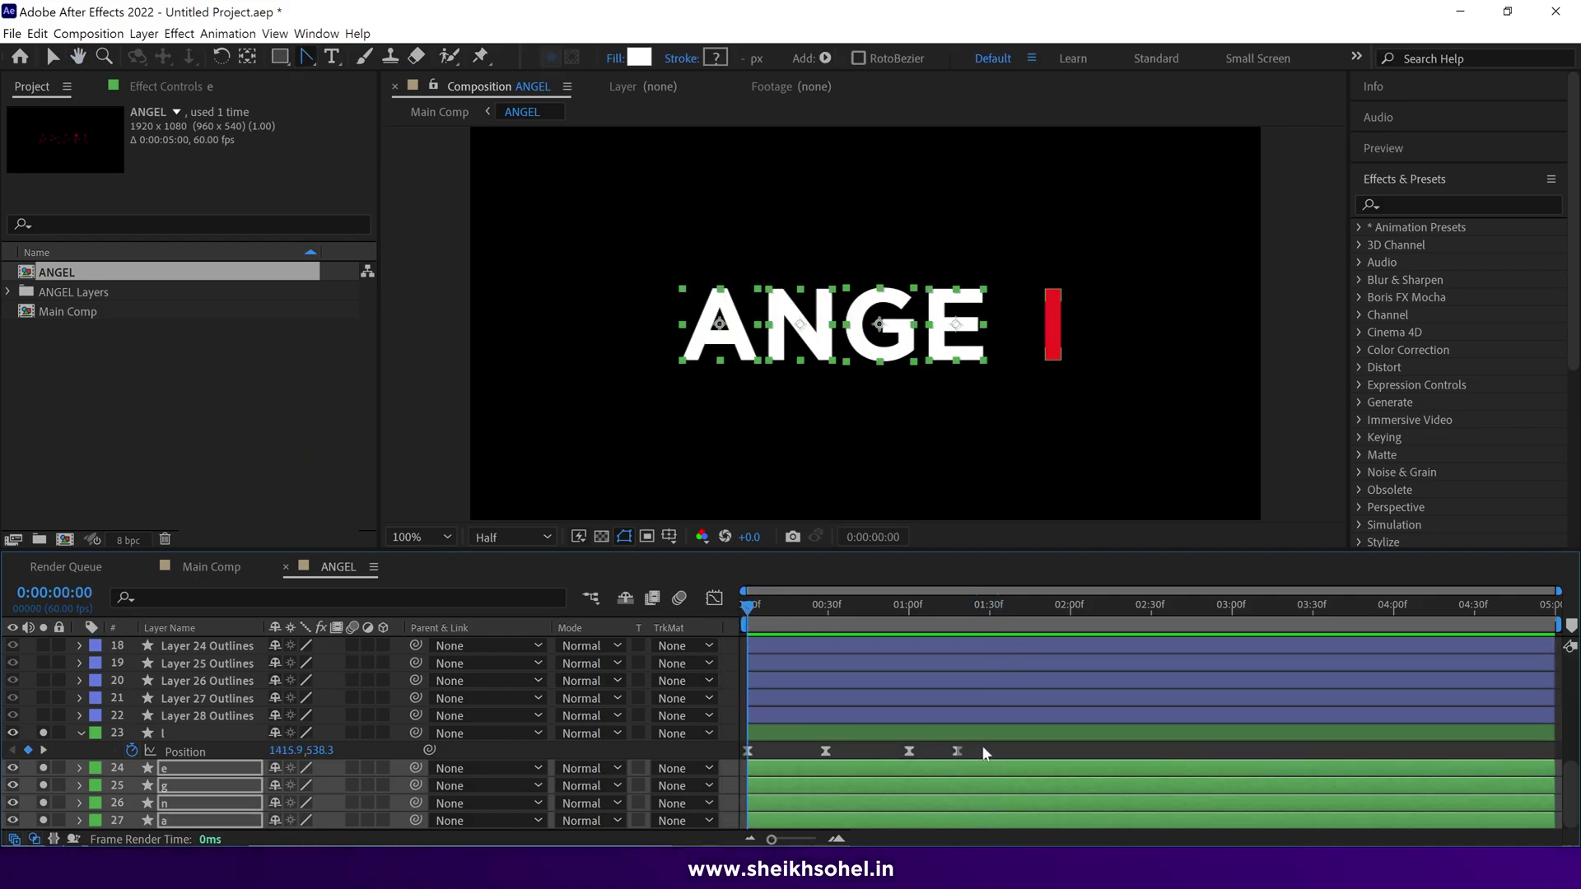
{"action": "left_click_drag", "start_coordinate": [986, 752], "coordinate": [764, 758]}
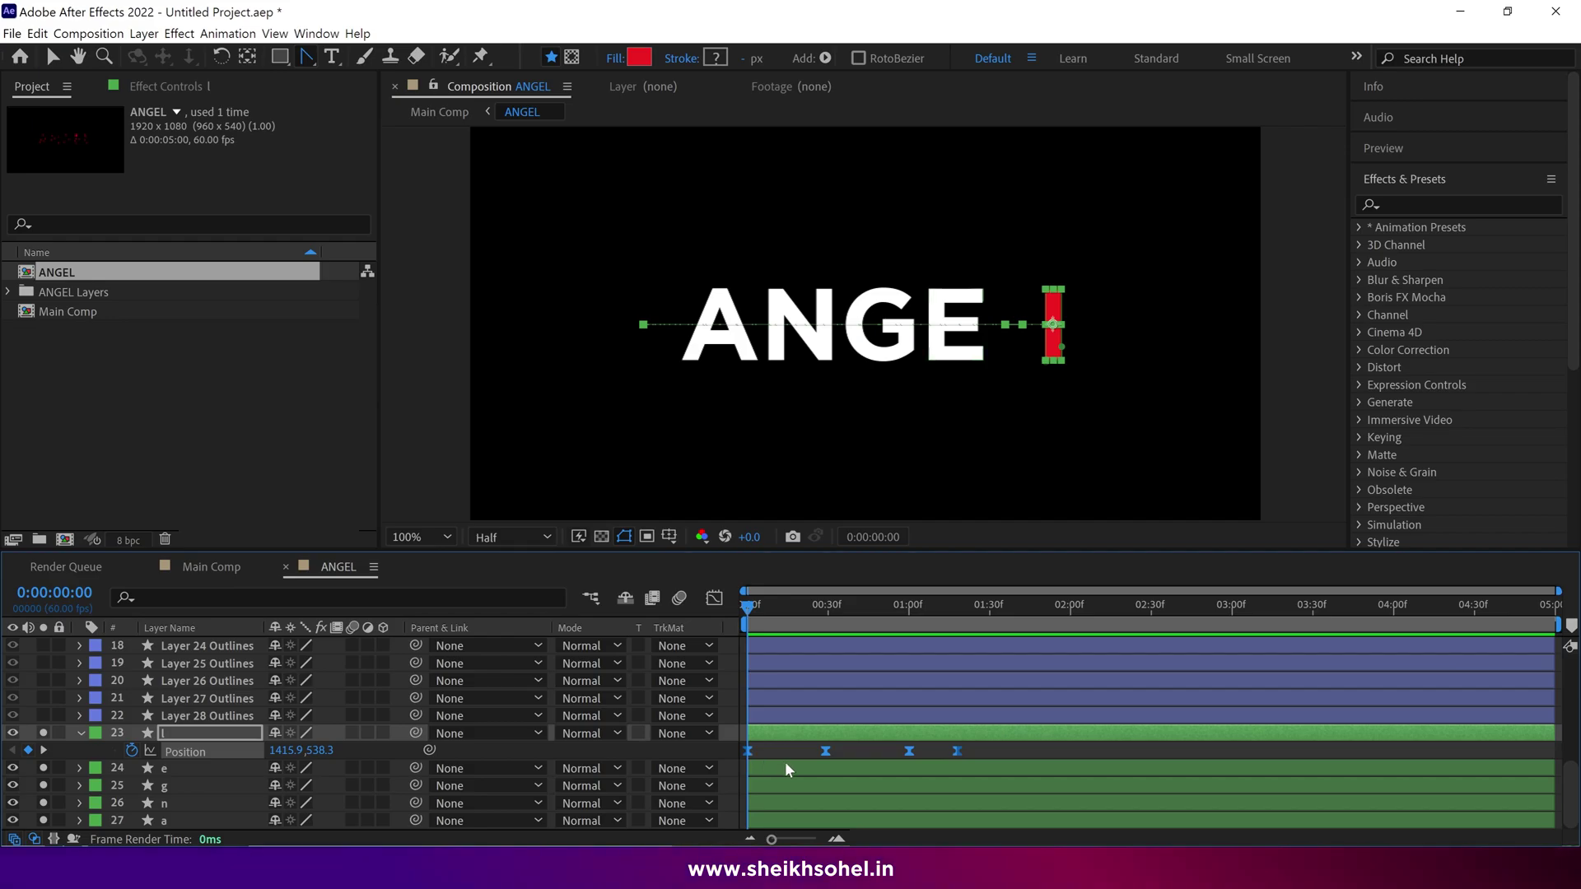
{"action": "mouse_move", "coordinate": [957, 755]}
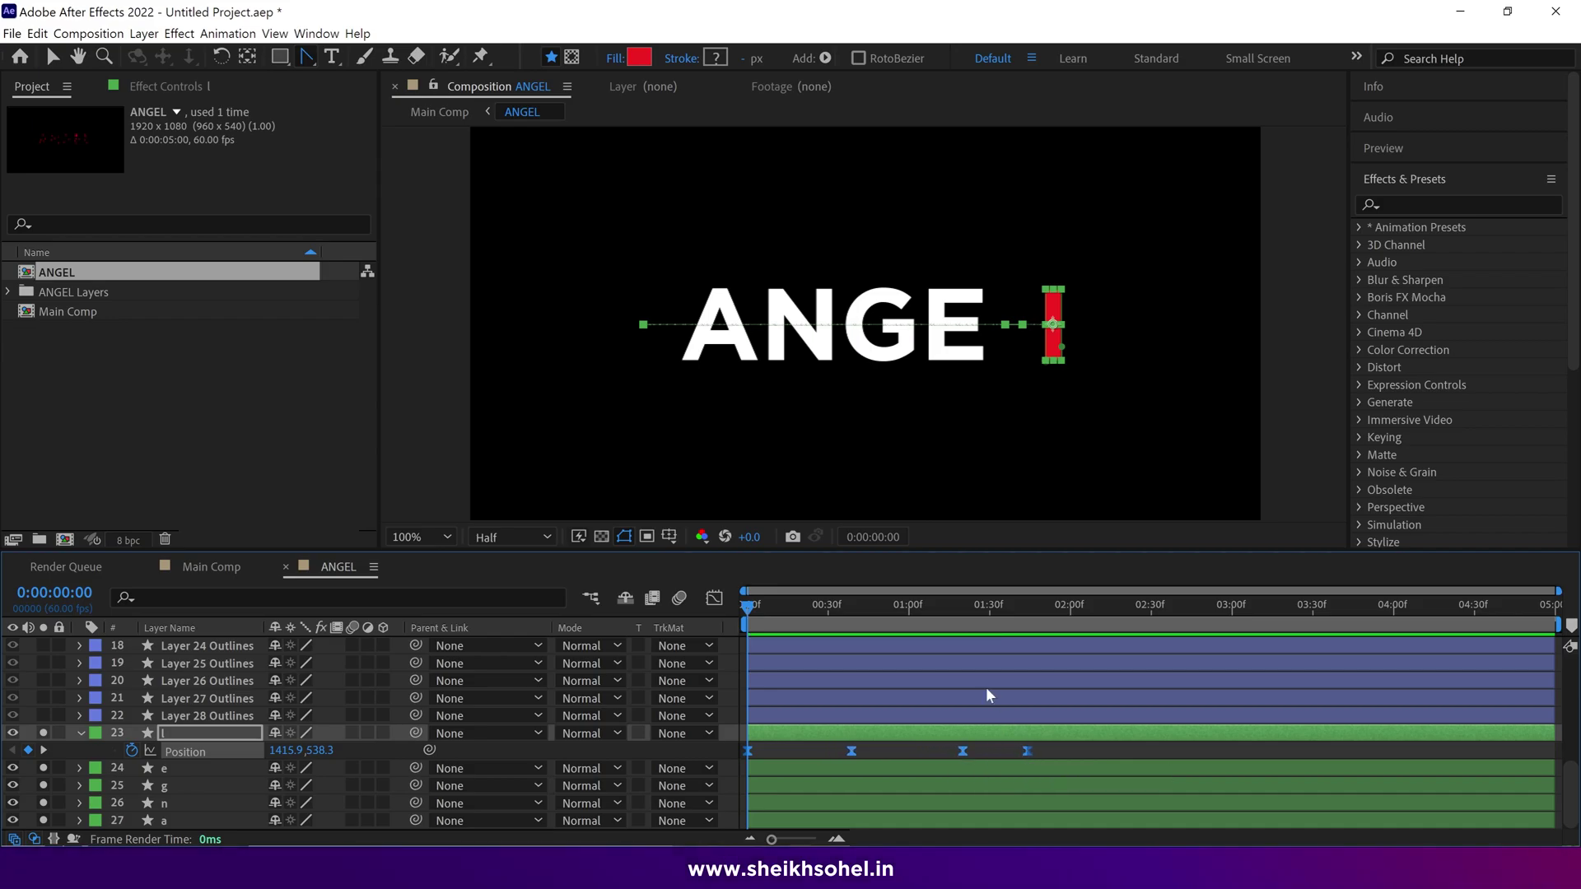
{"action": "key", "text": "space"}
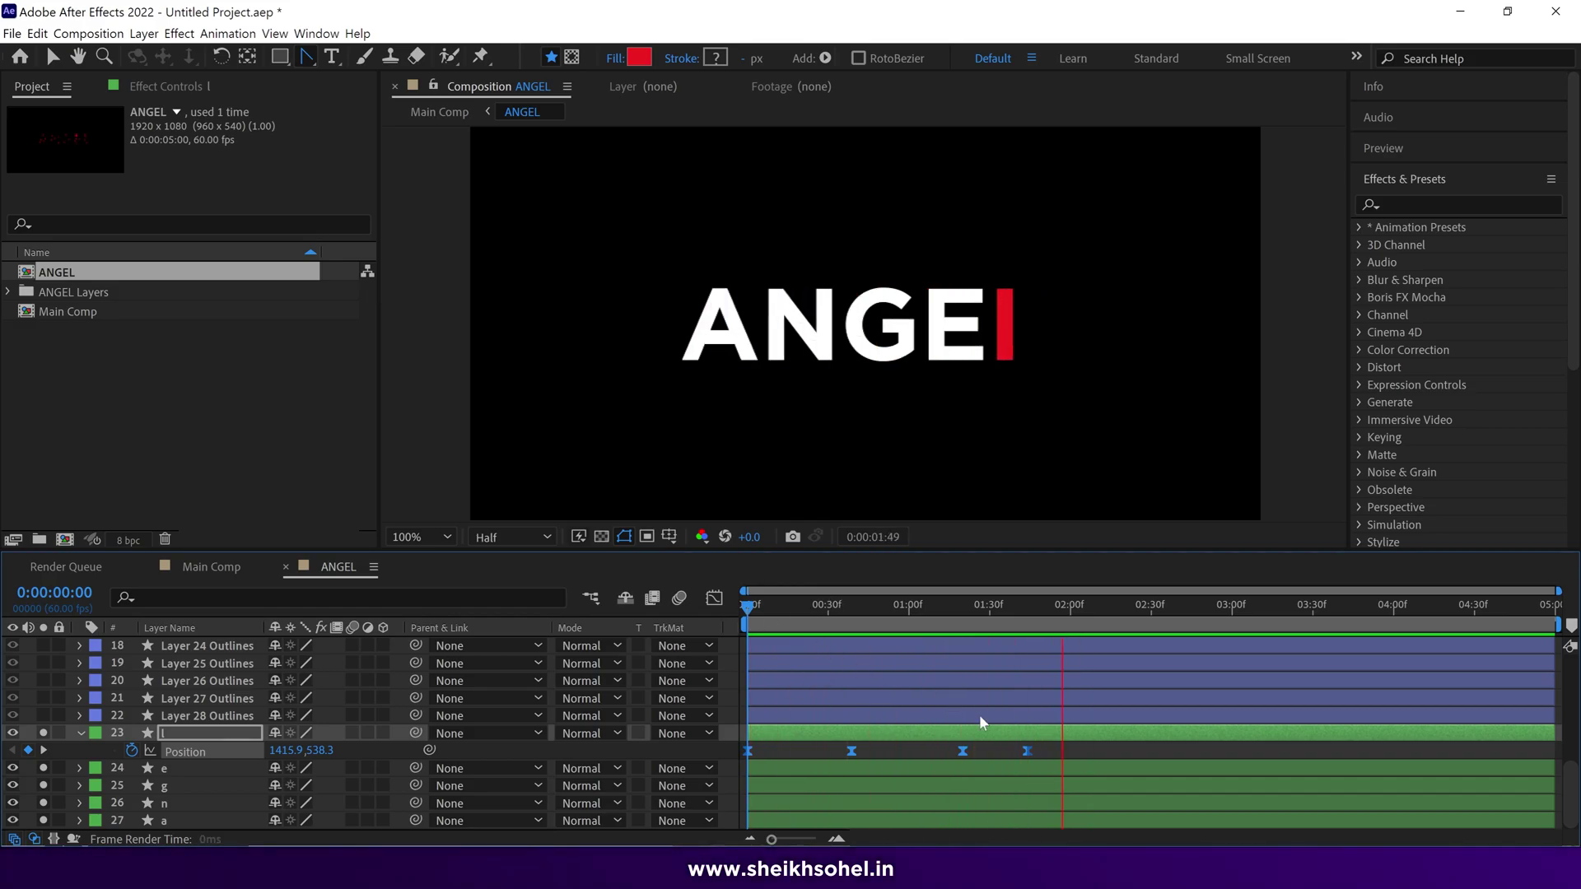
{"action": "key", "text": "space"}
Step: Widen the easing on both sides of the bar's second Position keyframe in the speed graph and preview the motion
{"action": "left_click", "coordinate": [963, 750]}
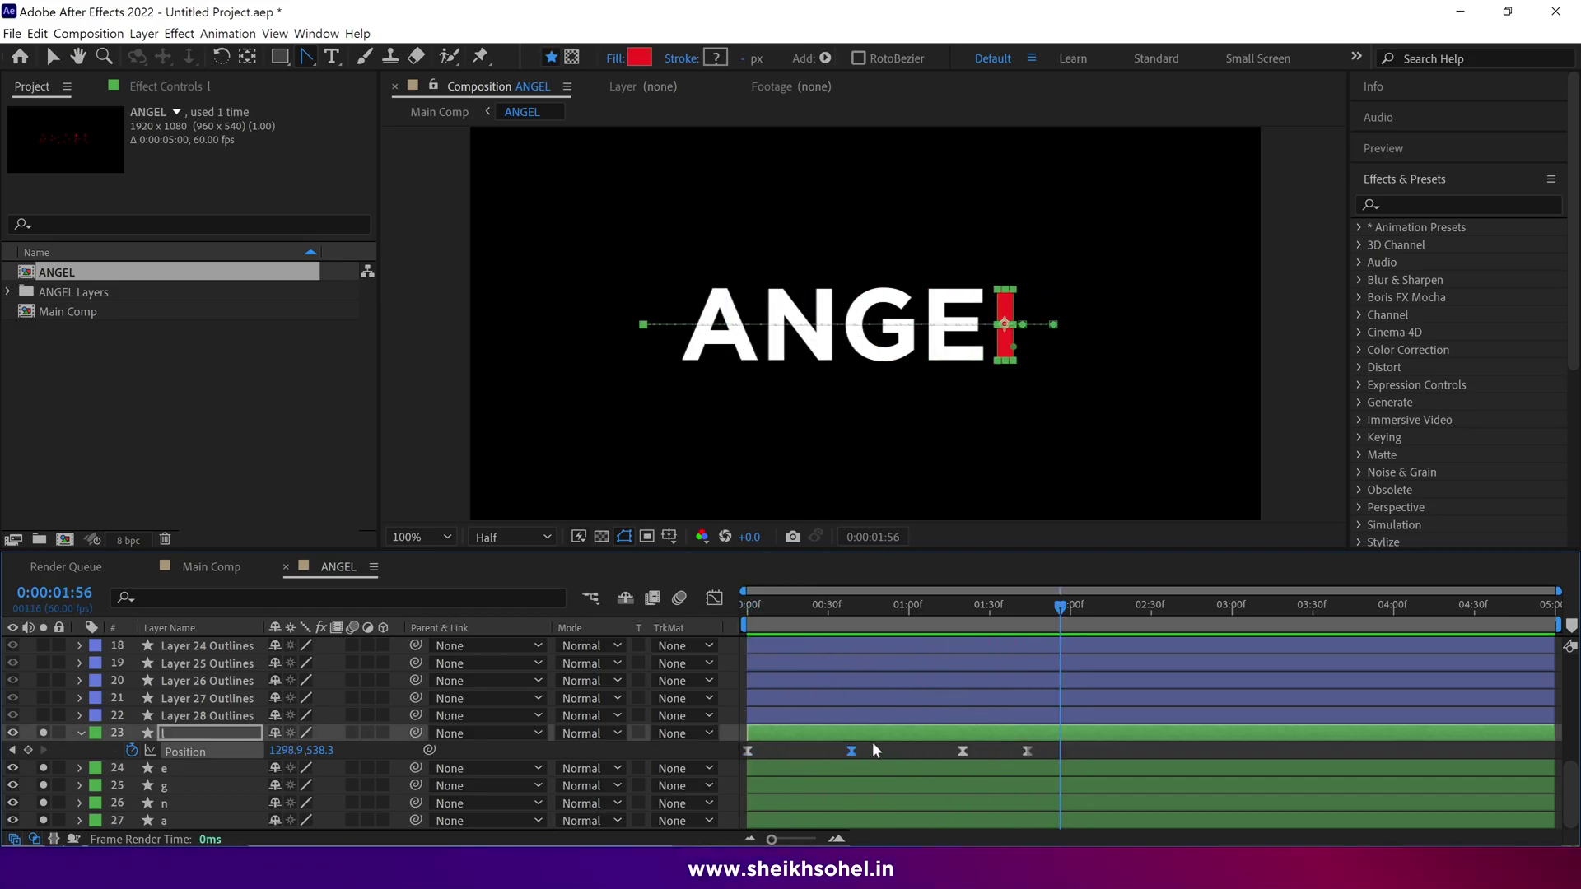
{"action": "left_click", "coordinate": [714, 598]}
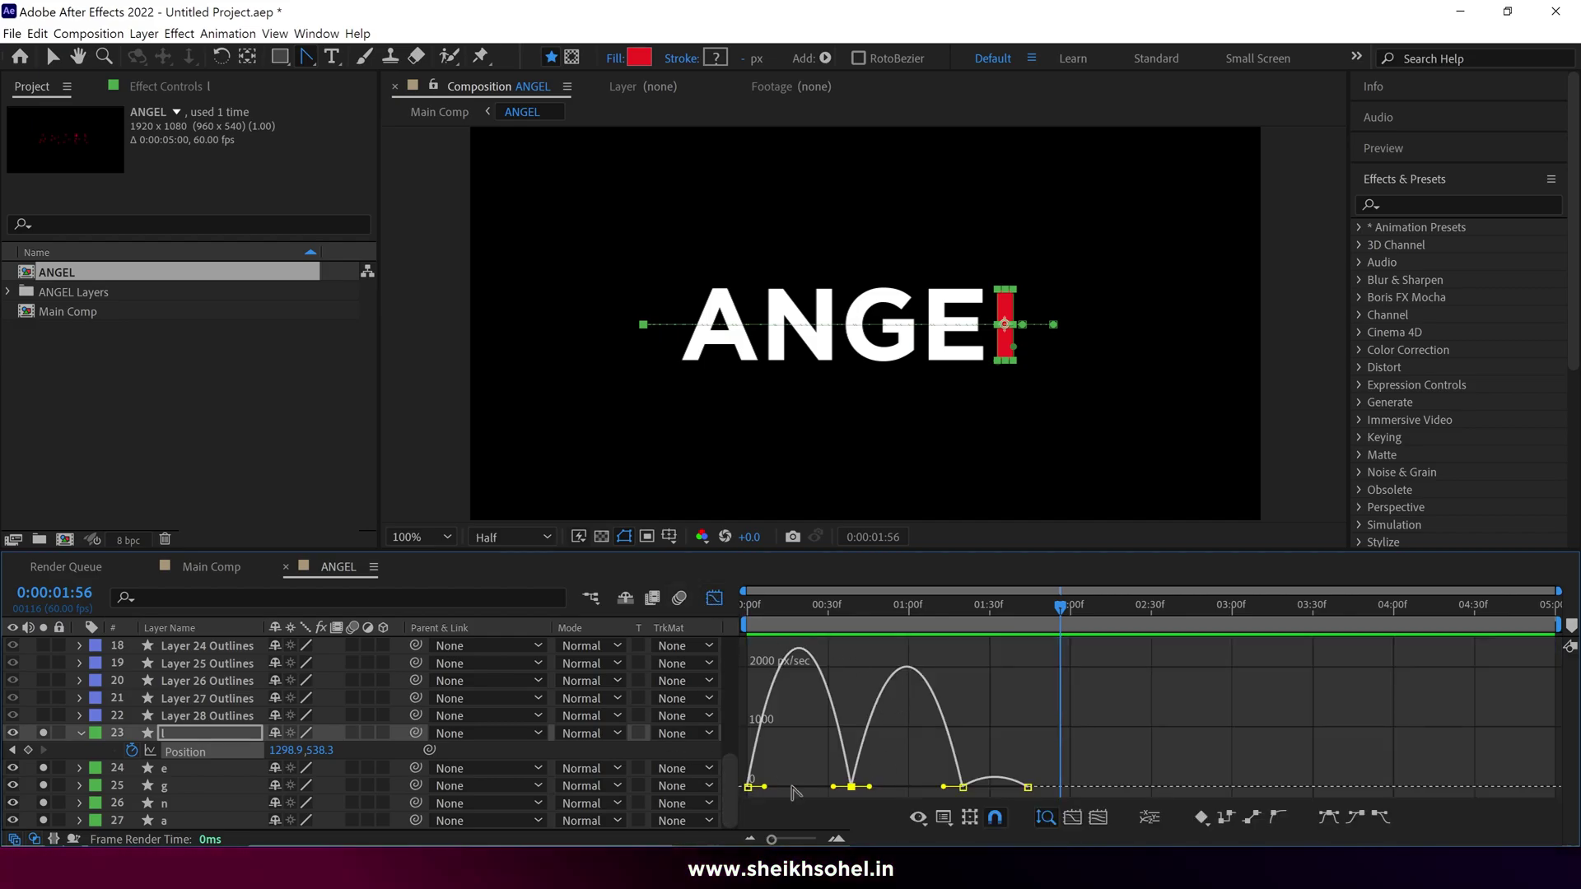
{"action": "key", "text": "v"}
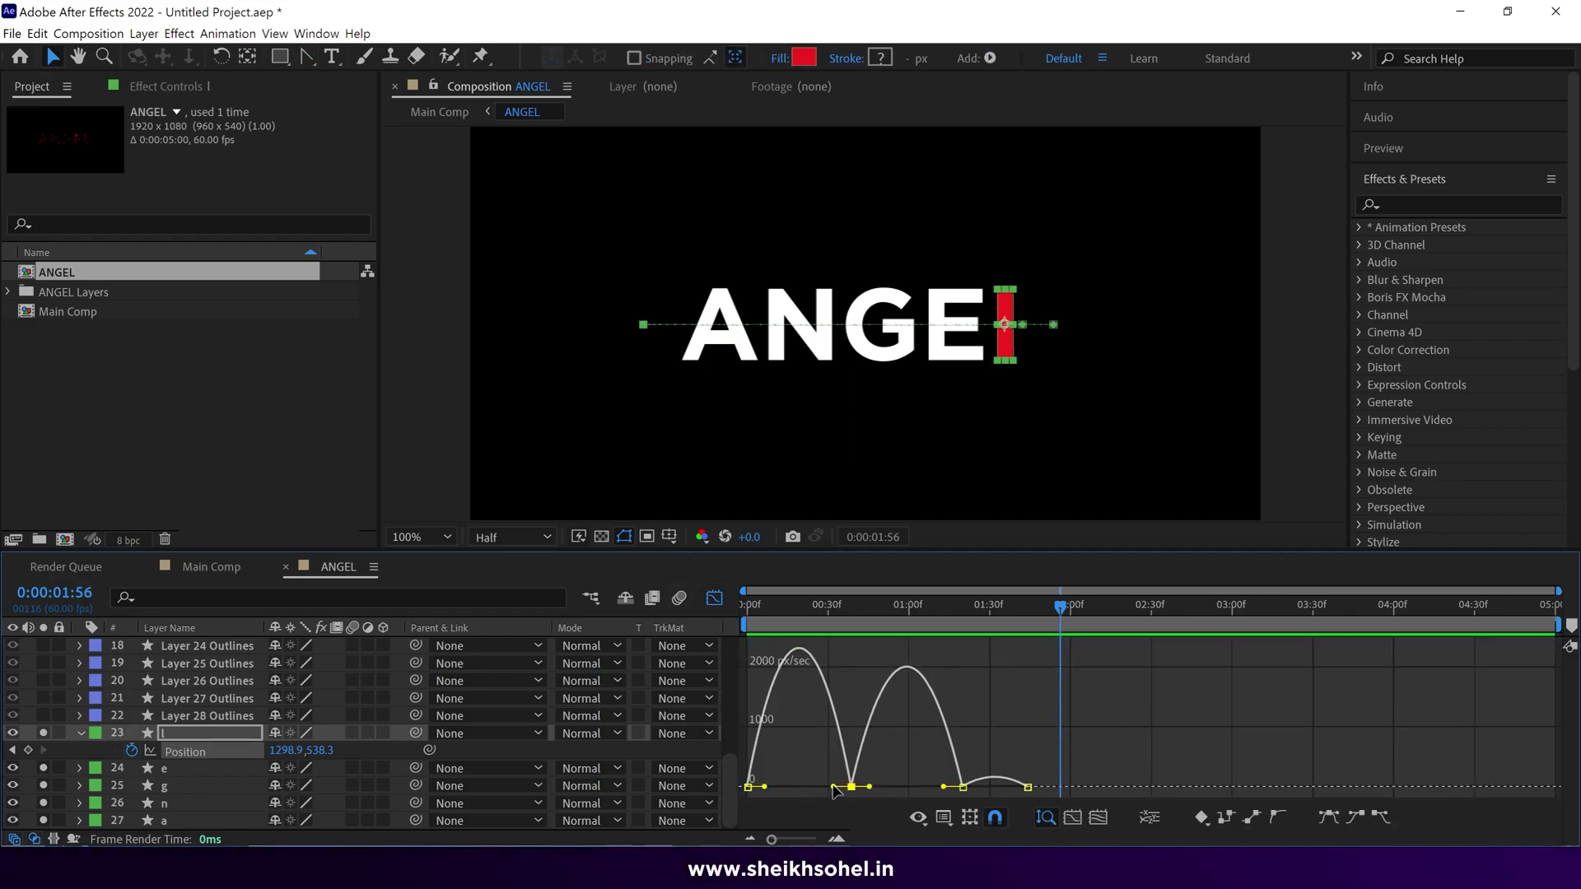
{"action": "left_click_drag", "start_coordinate": [833, 788], "coordinate": [886, 788]}
{"action": "key", "text": "space"}
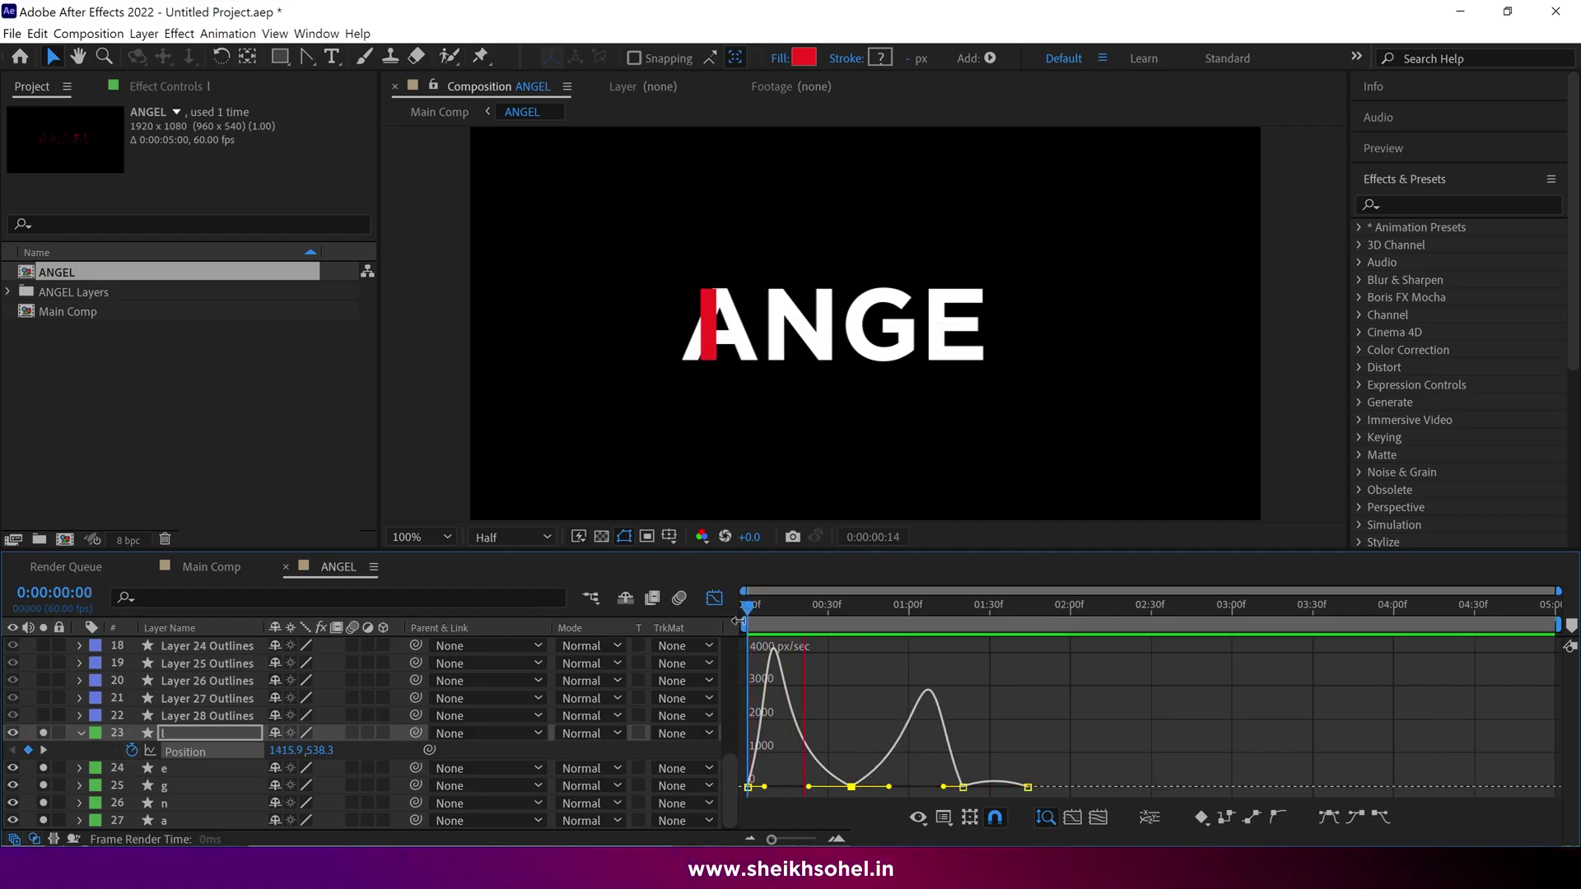
{"action": "key", "text": "space"}
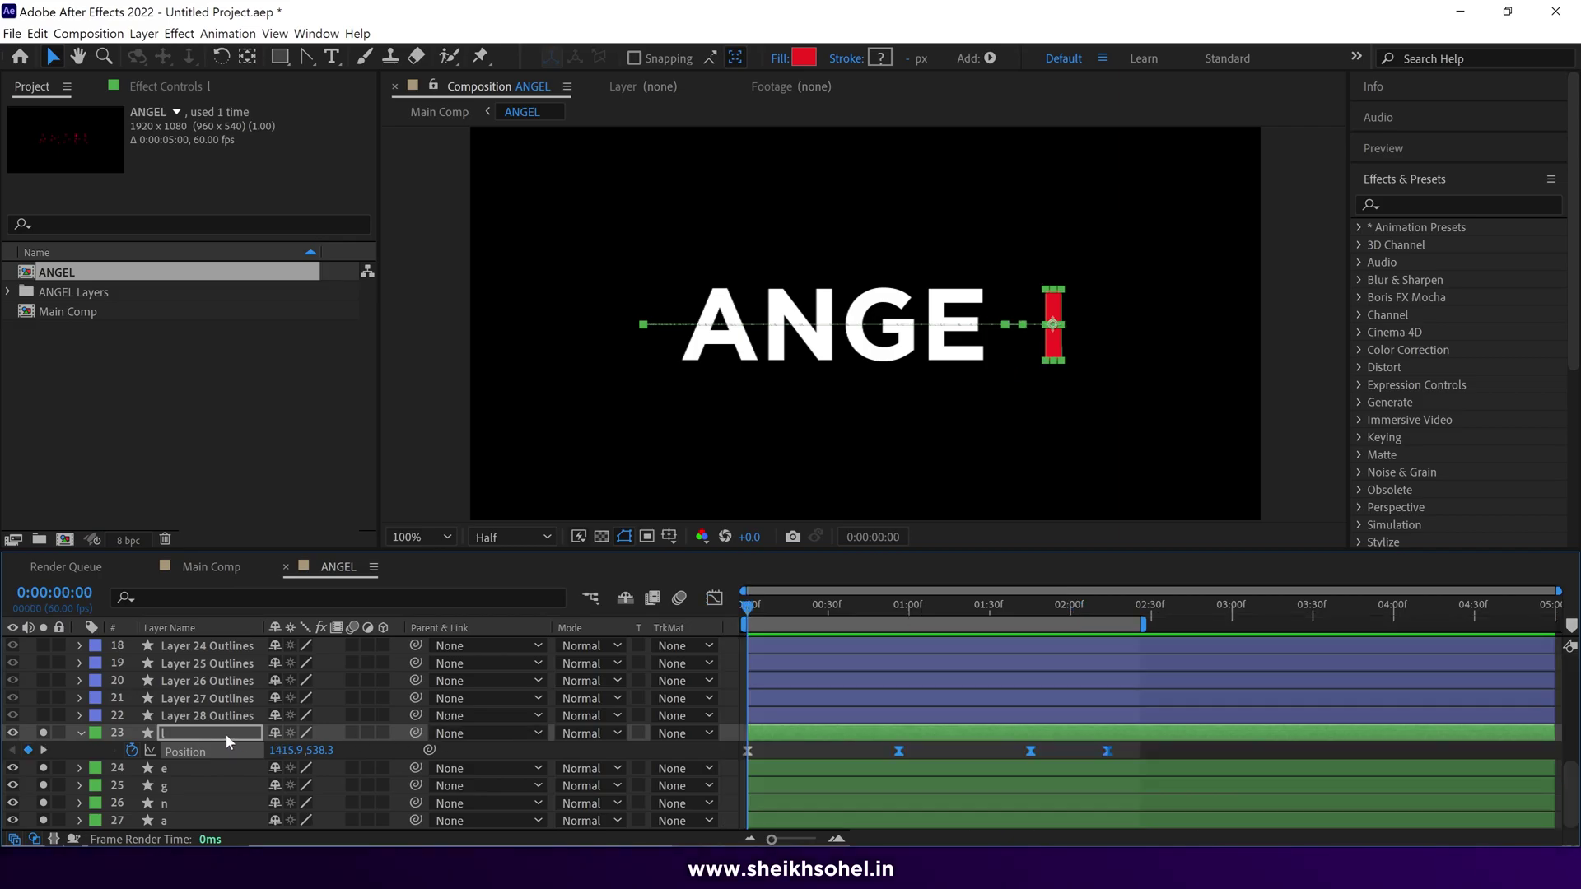
Step: Add Scale keyframes to the L layer at 0:00:00:00 and the last Position keyframe, setting the first to 450%, 50%
{"action": "key", "text": "s"}
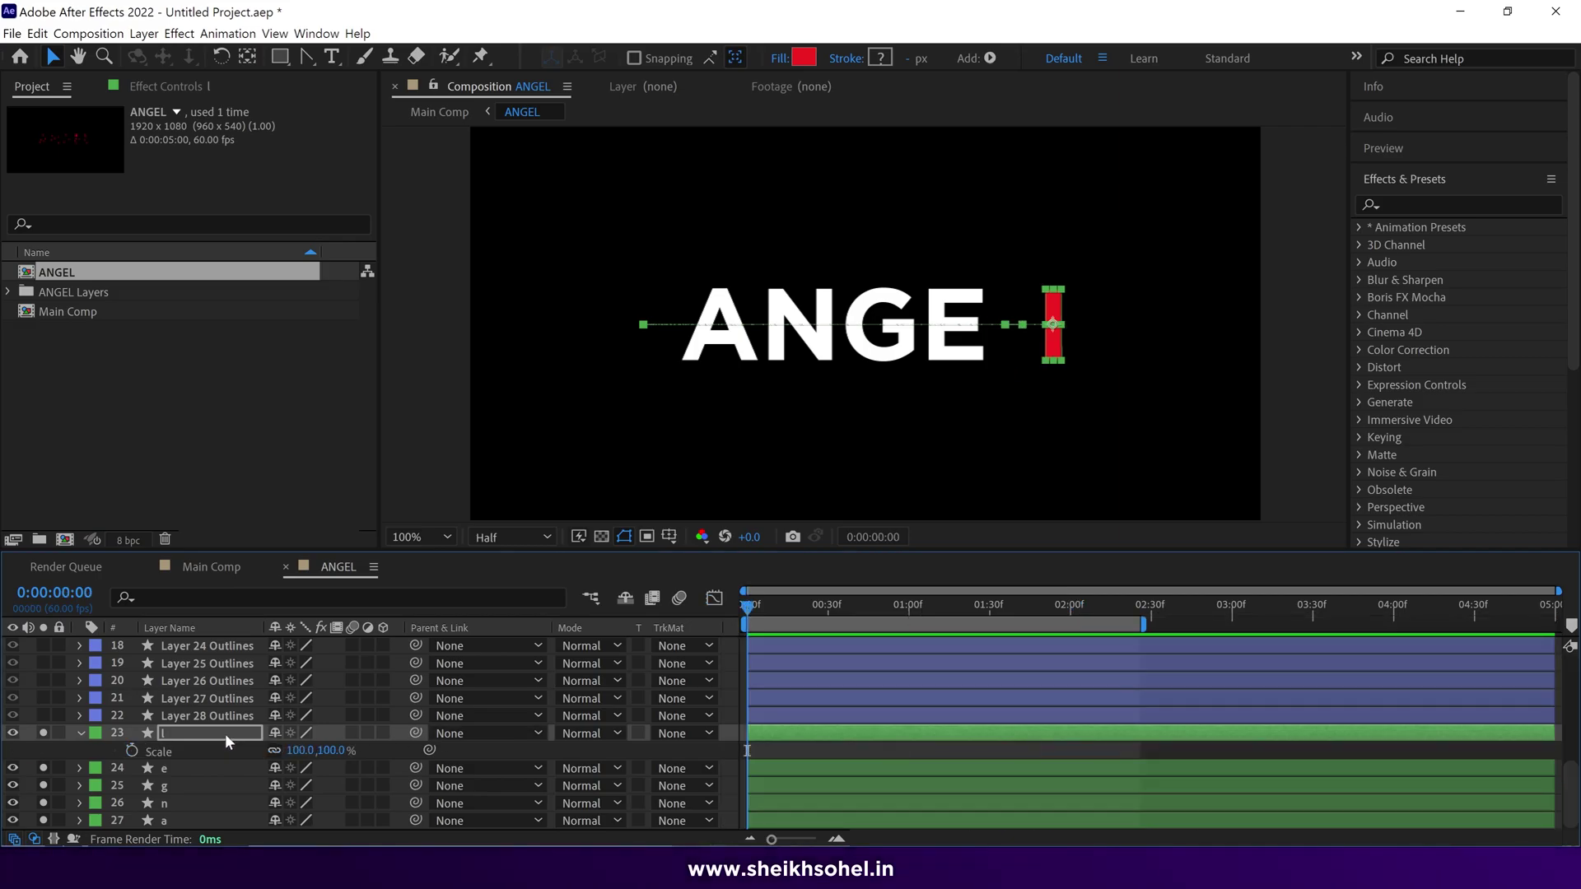
{"action": "left_click", "coordinate": [131, 749]}
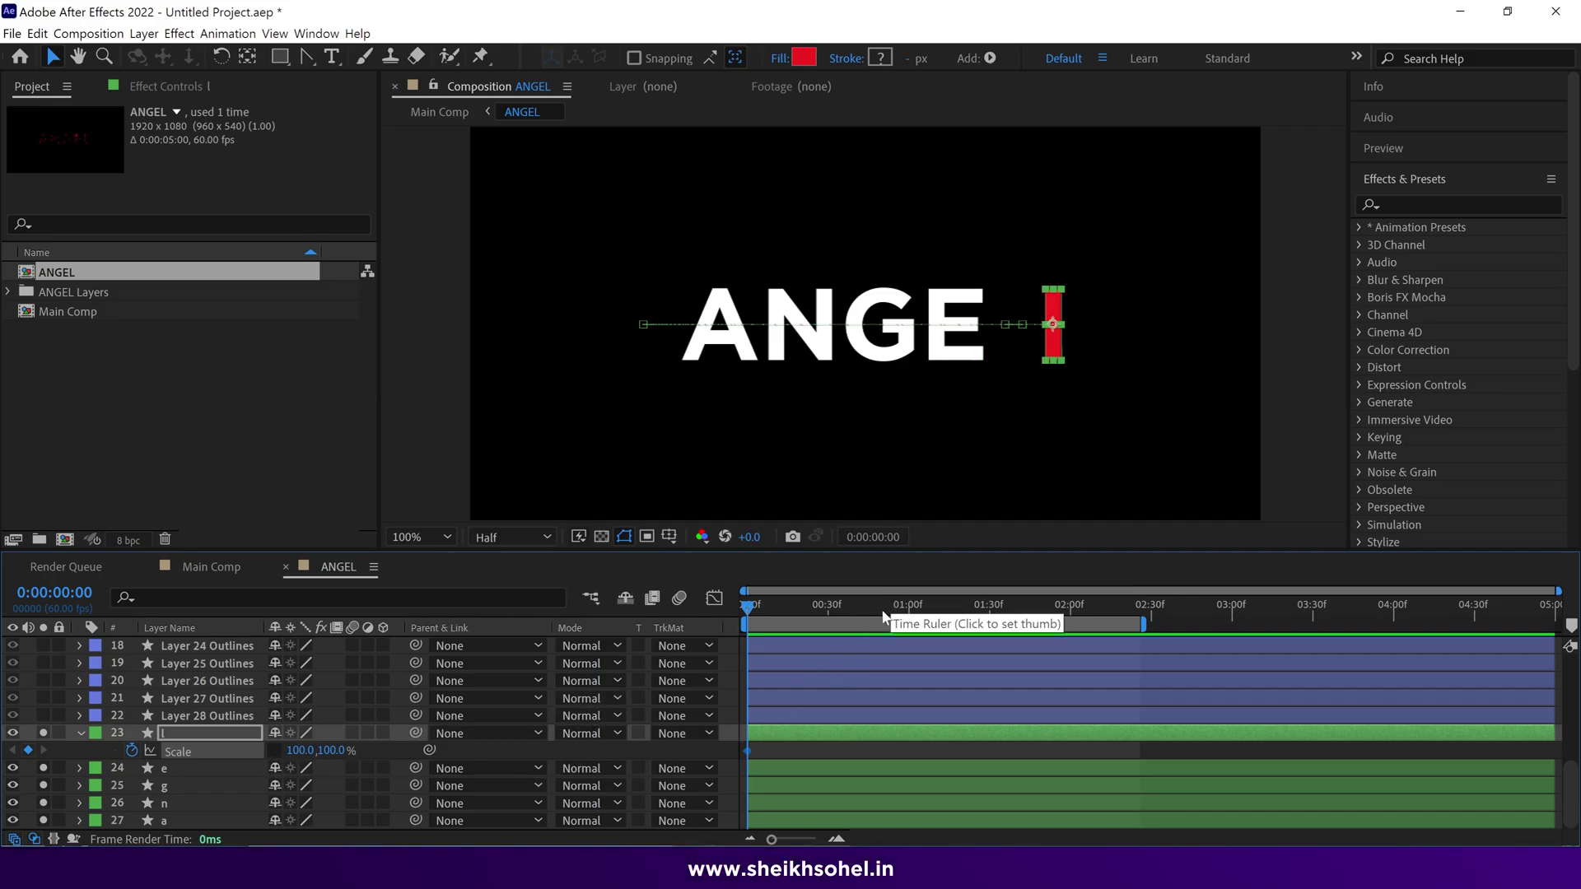
{"action": "key", "text": "u"}
{"action": "left_click_drag", "start_coordinate": [747, 609], "coordinate": [1109, 626]}
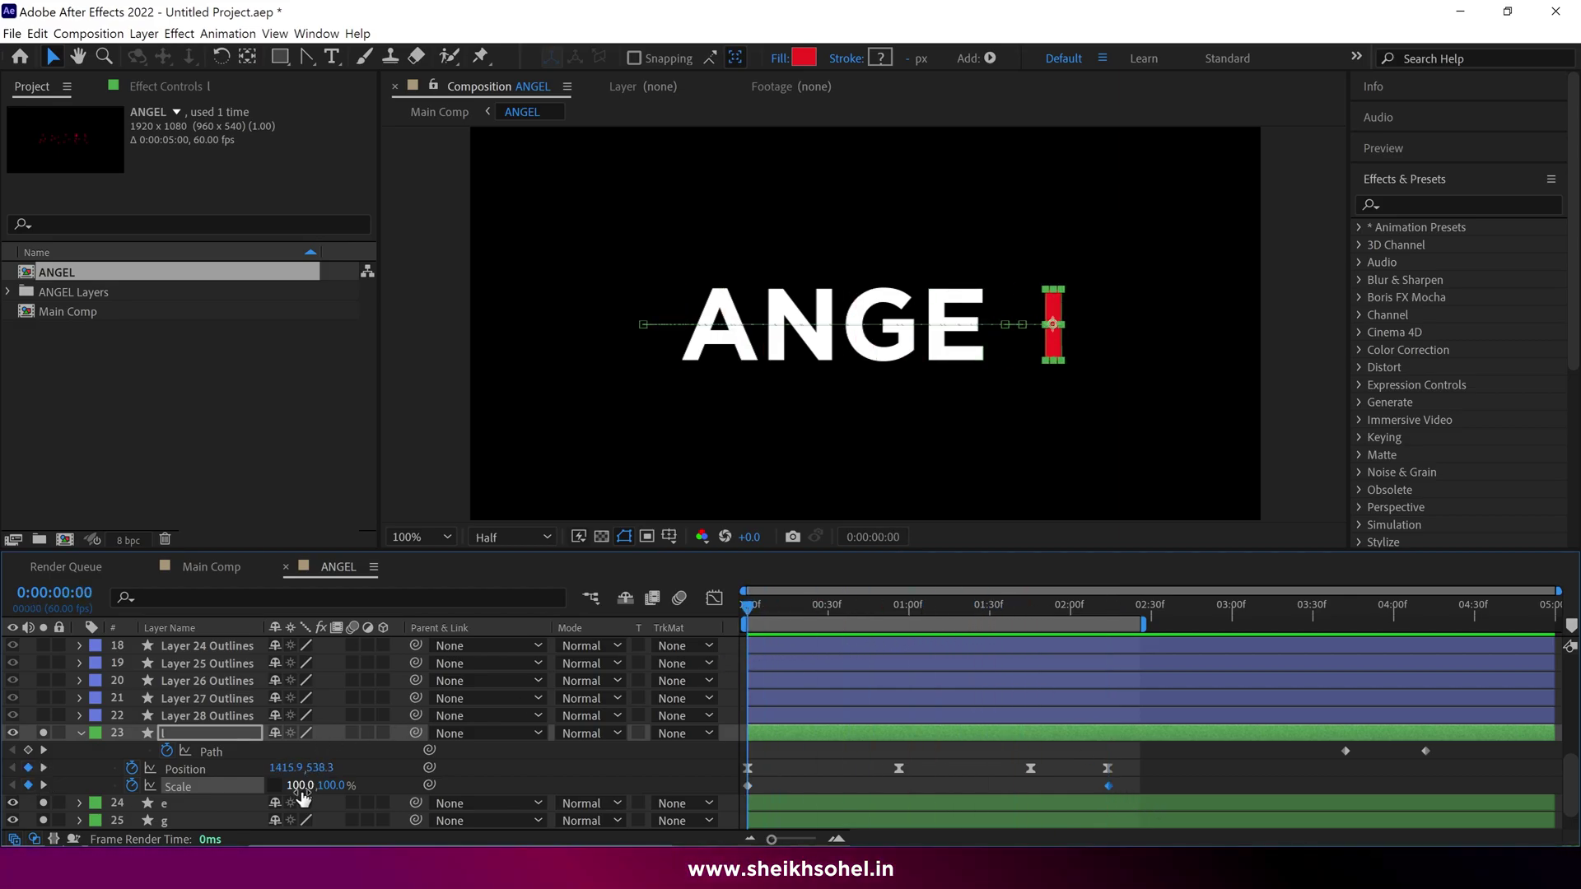
{"action": "left_click_drag", "start_coordinate": [303, 790], "coordinate": [329, 789]}
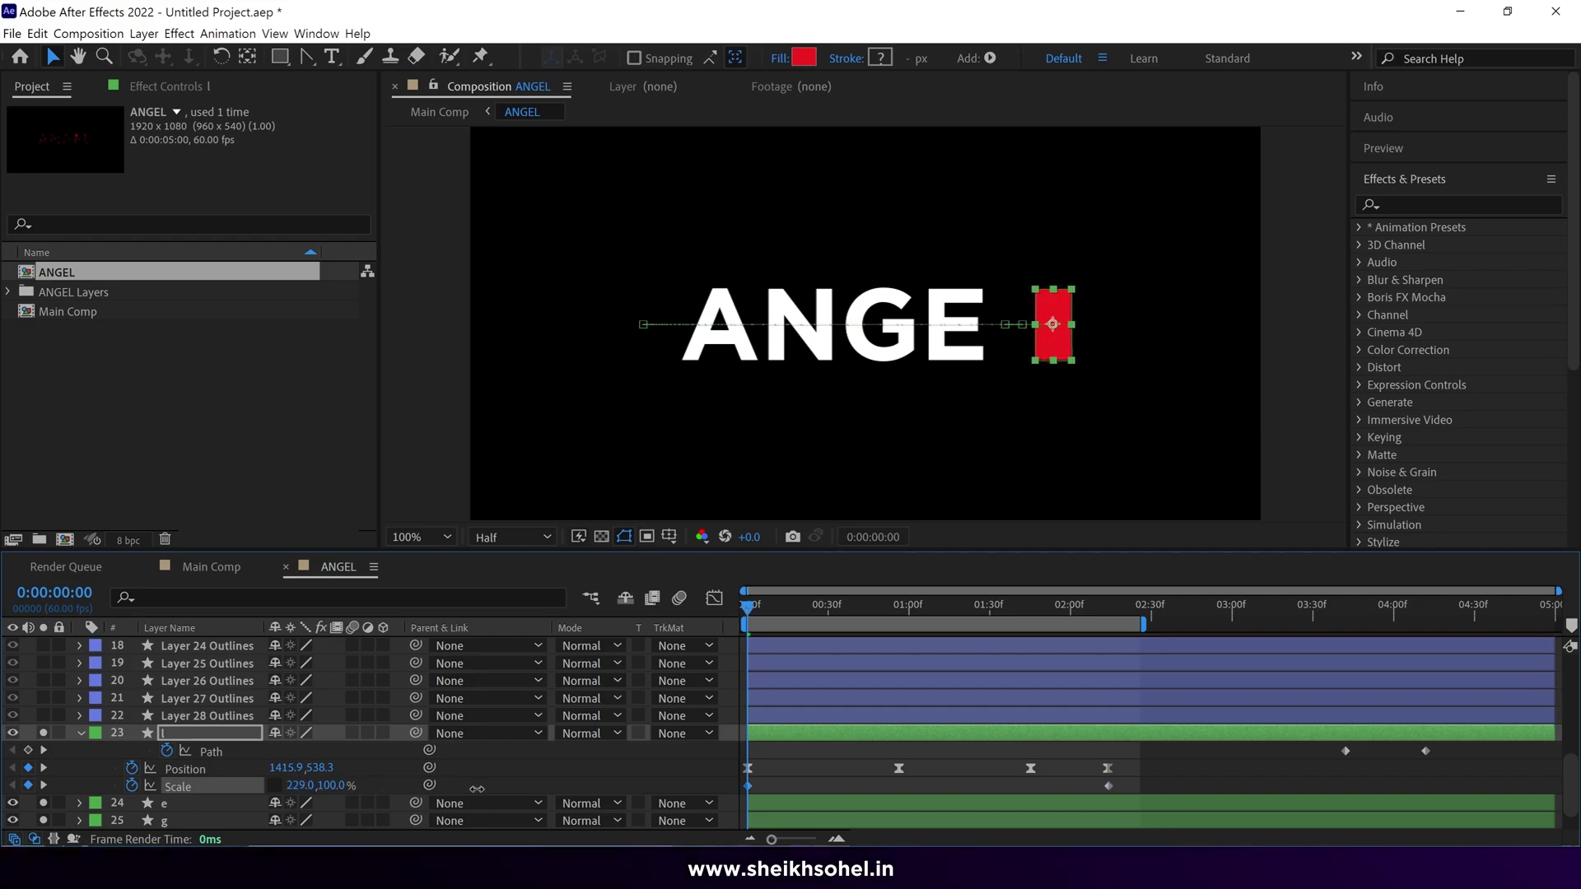
{"action": "left_click", "coordinate": [335, 786]}
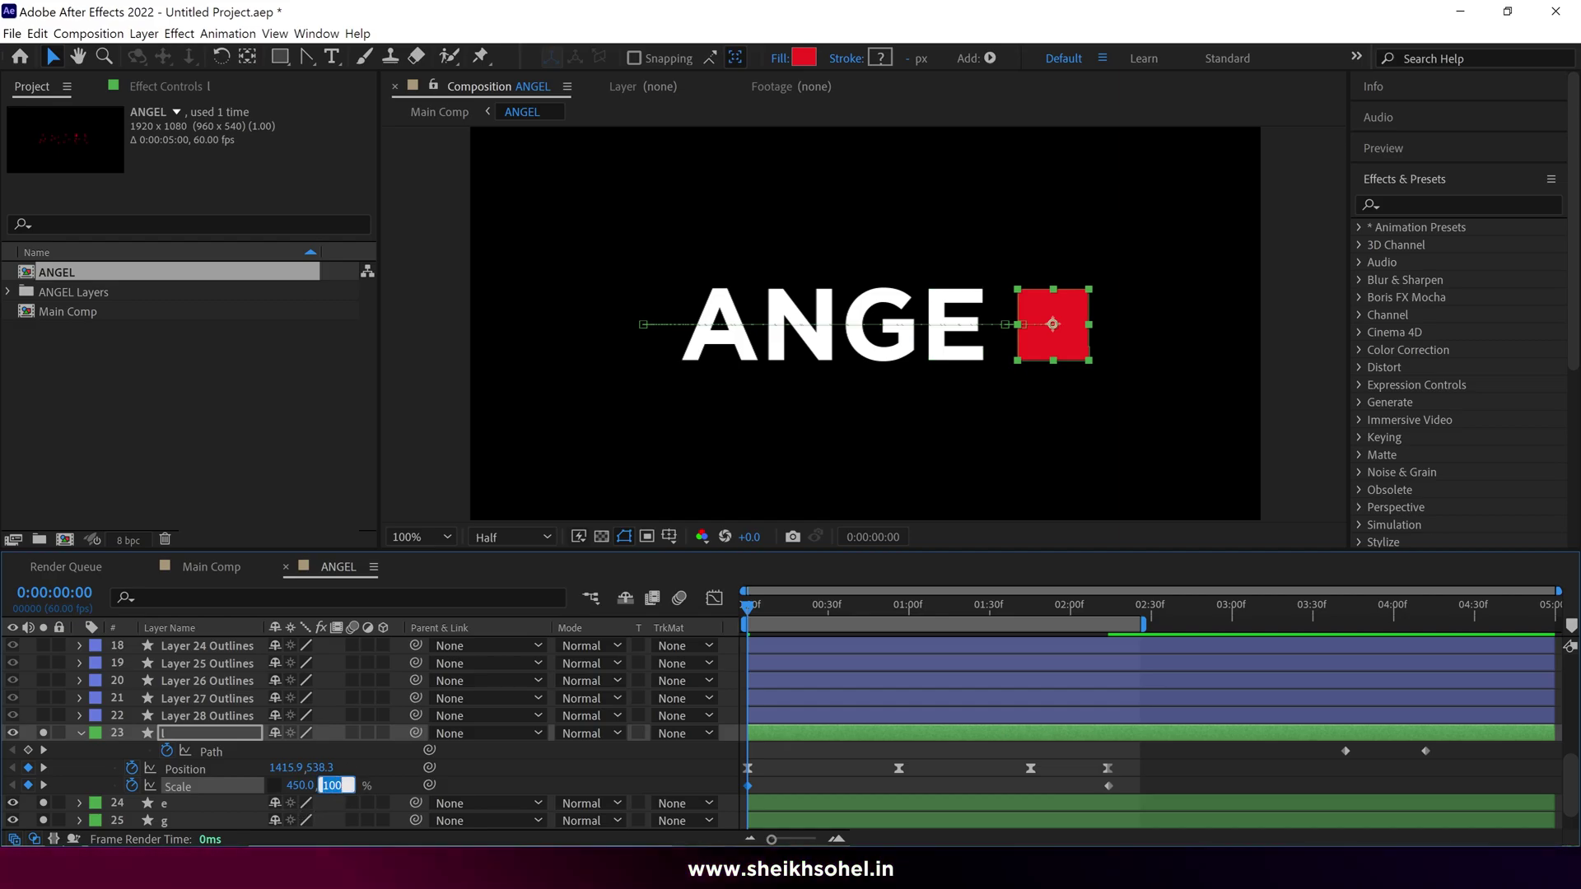
{"action": "type", "text": "50.7"}
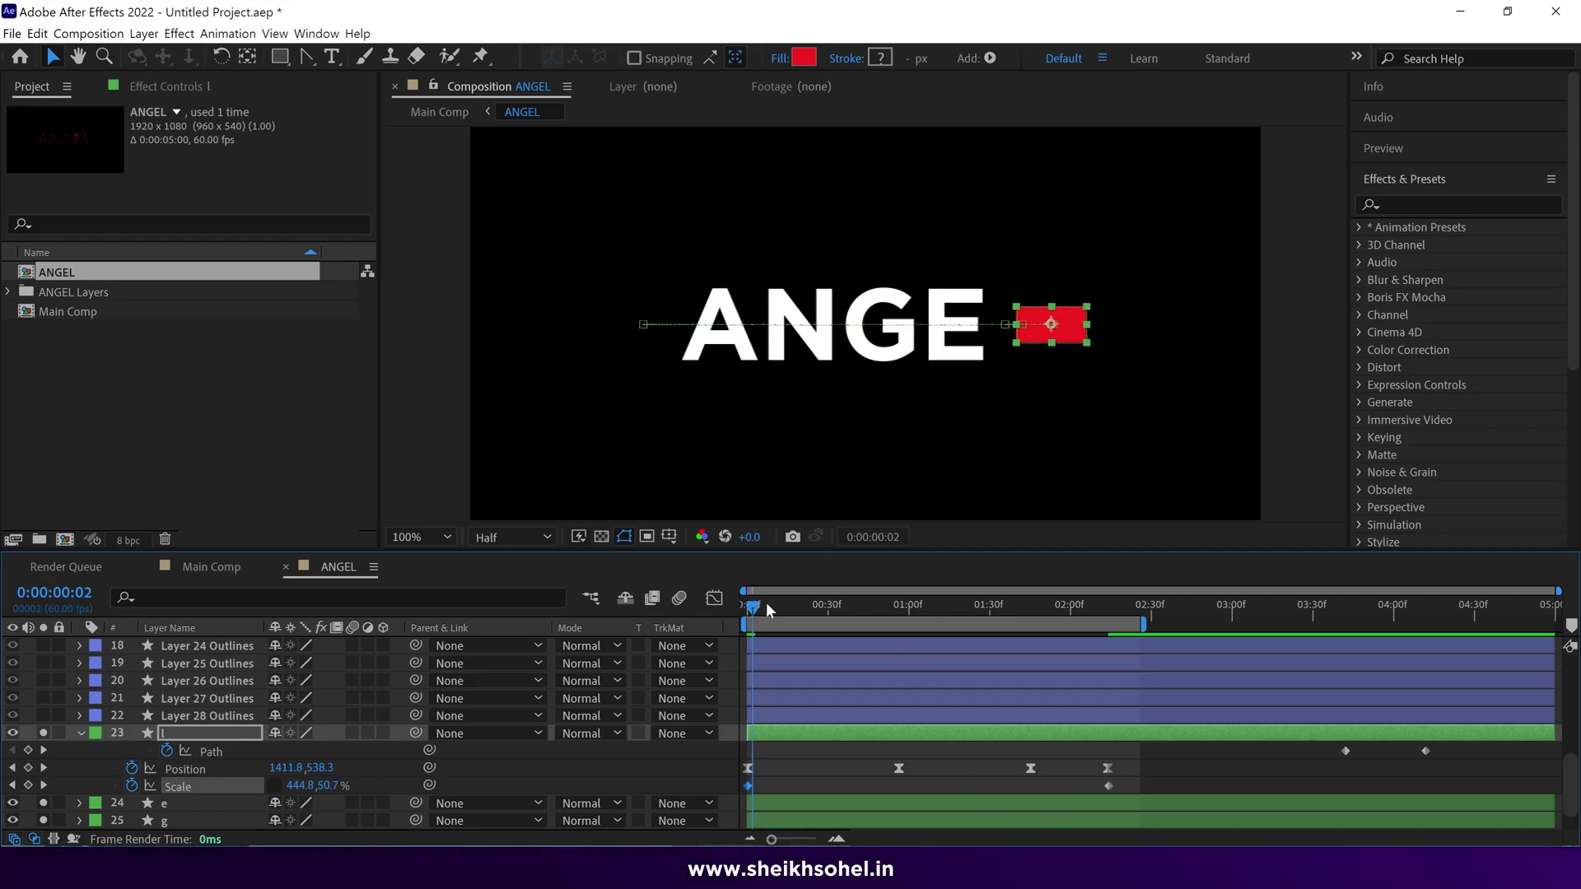
Step: Set the bar's scale to 100%, 110% at 0:00:00:56 and preview the scaling animation
{"action": "left_click_drag", "start_coordinate": [766, 605], "coordinate": [899, 607]}
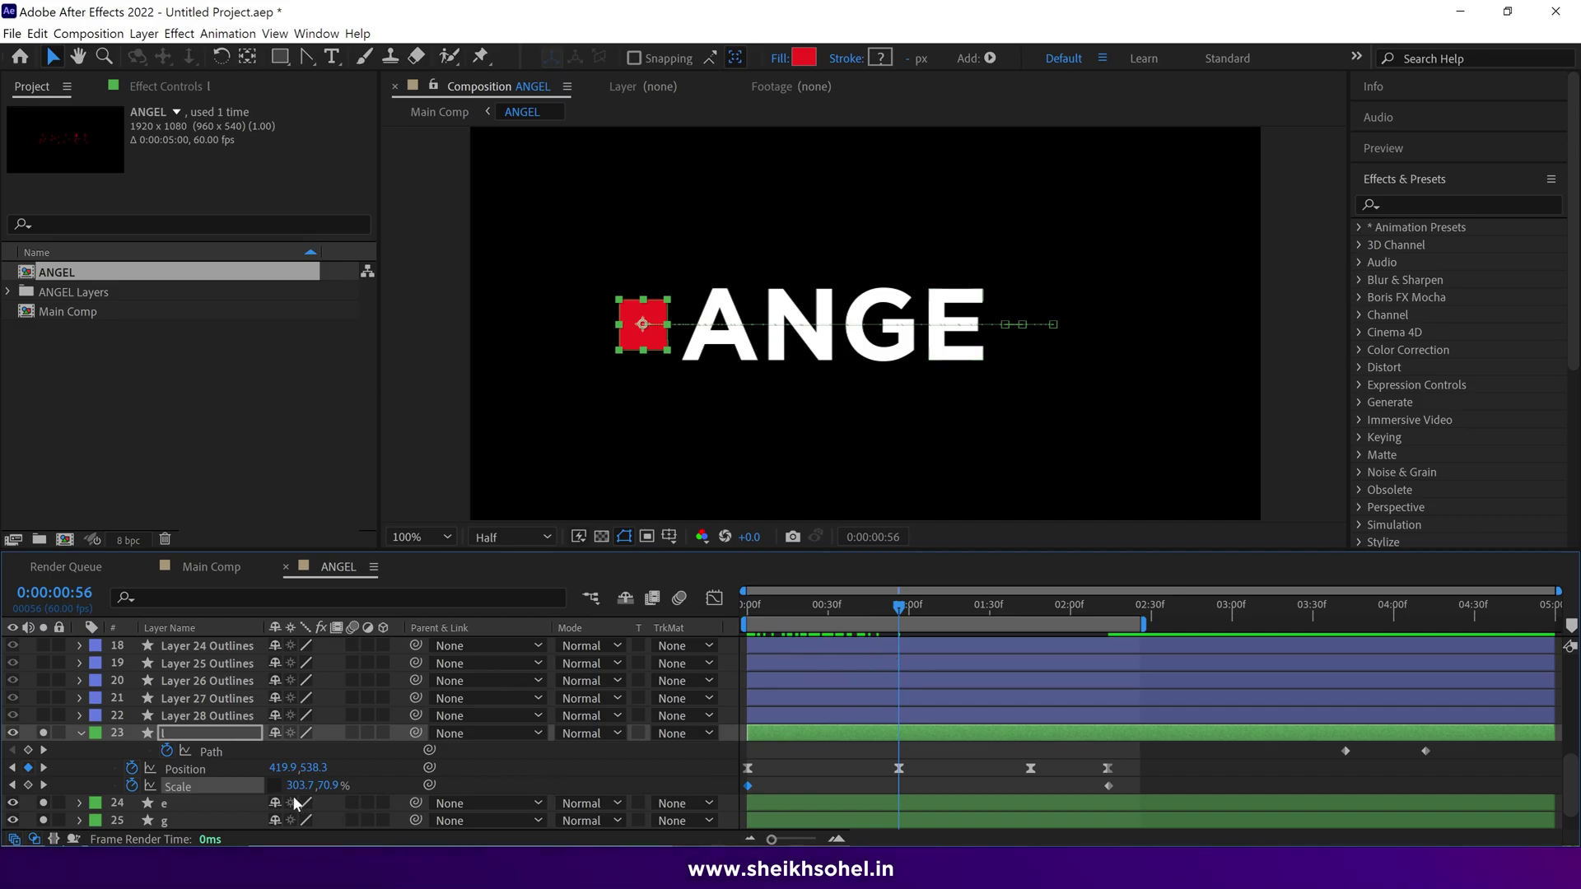
{"action": "type", "text": "100"}
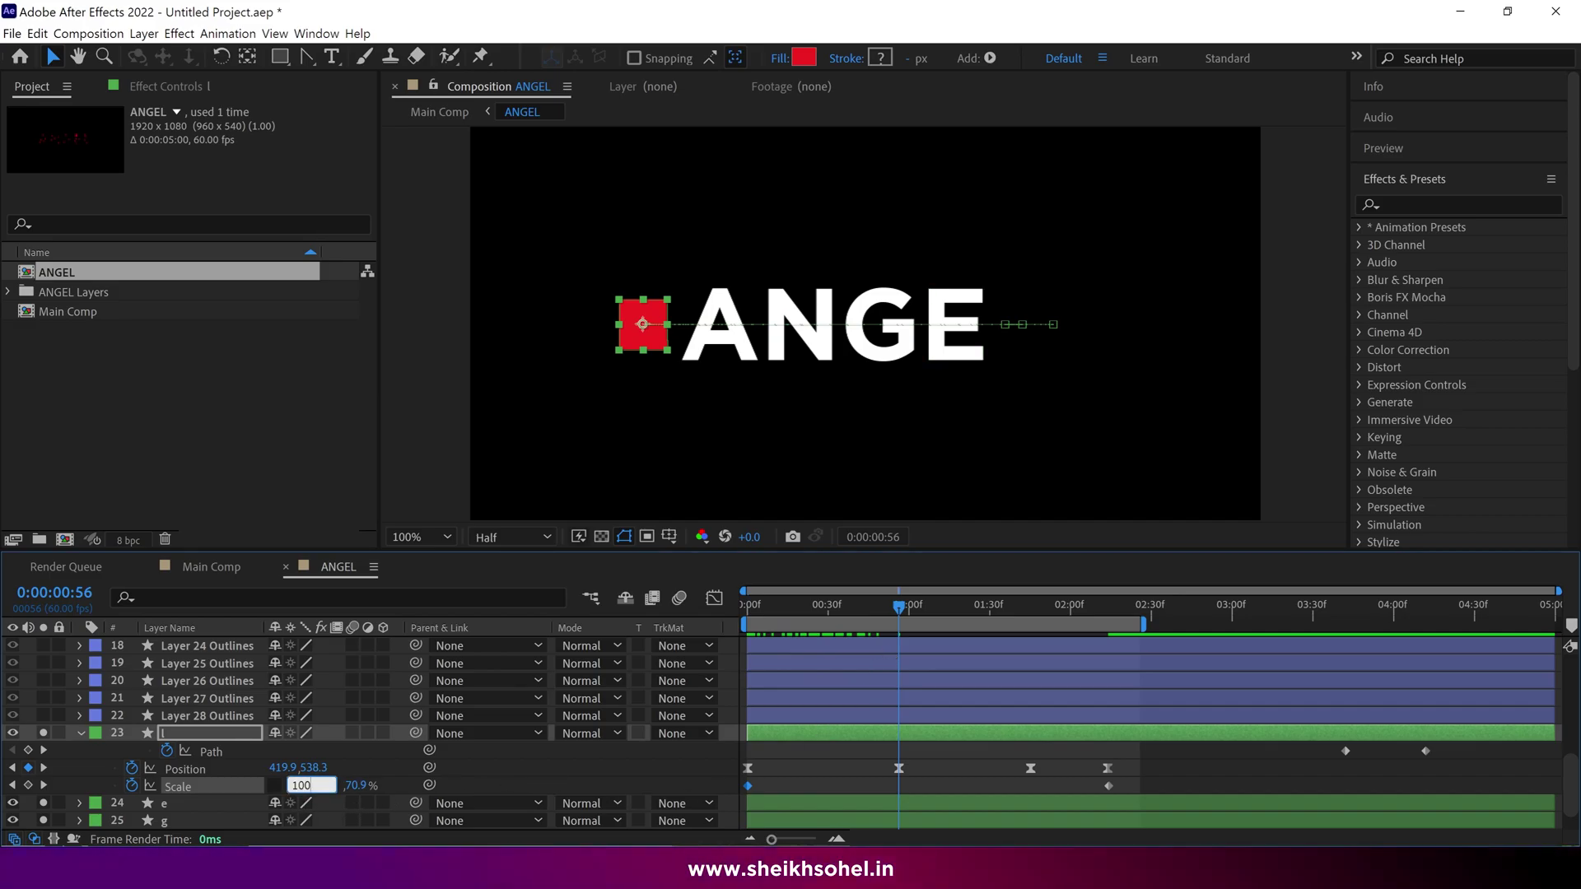
{"action": "key", "text": "Return"}
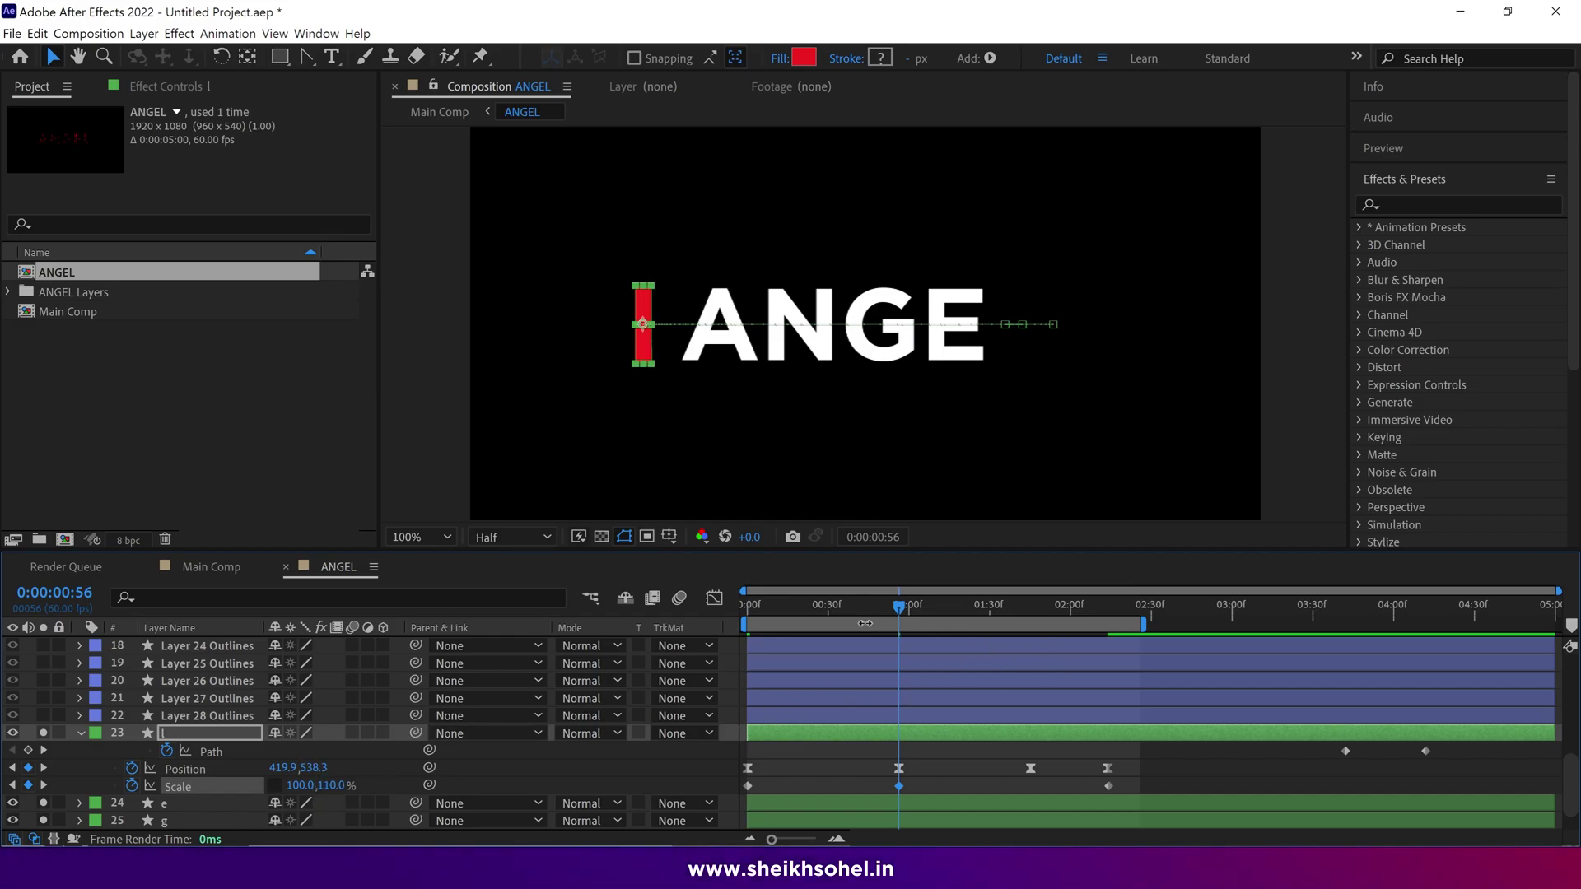
{"action": "left_click_drag", "start_coordinate": [899, 608], "coordinate": [1099, 676]}
{"action": "key", "text": "space"}
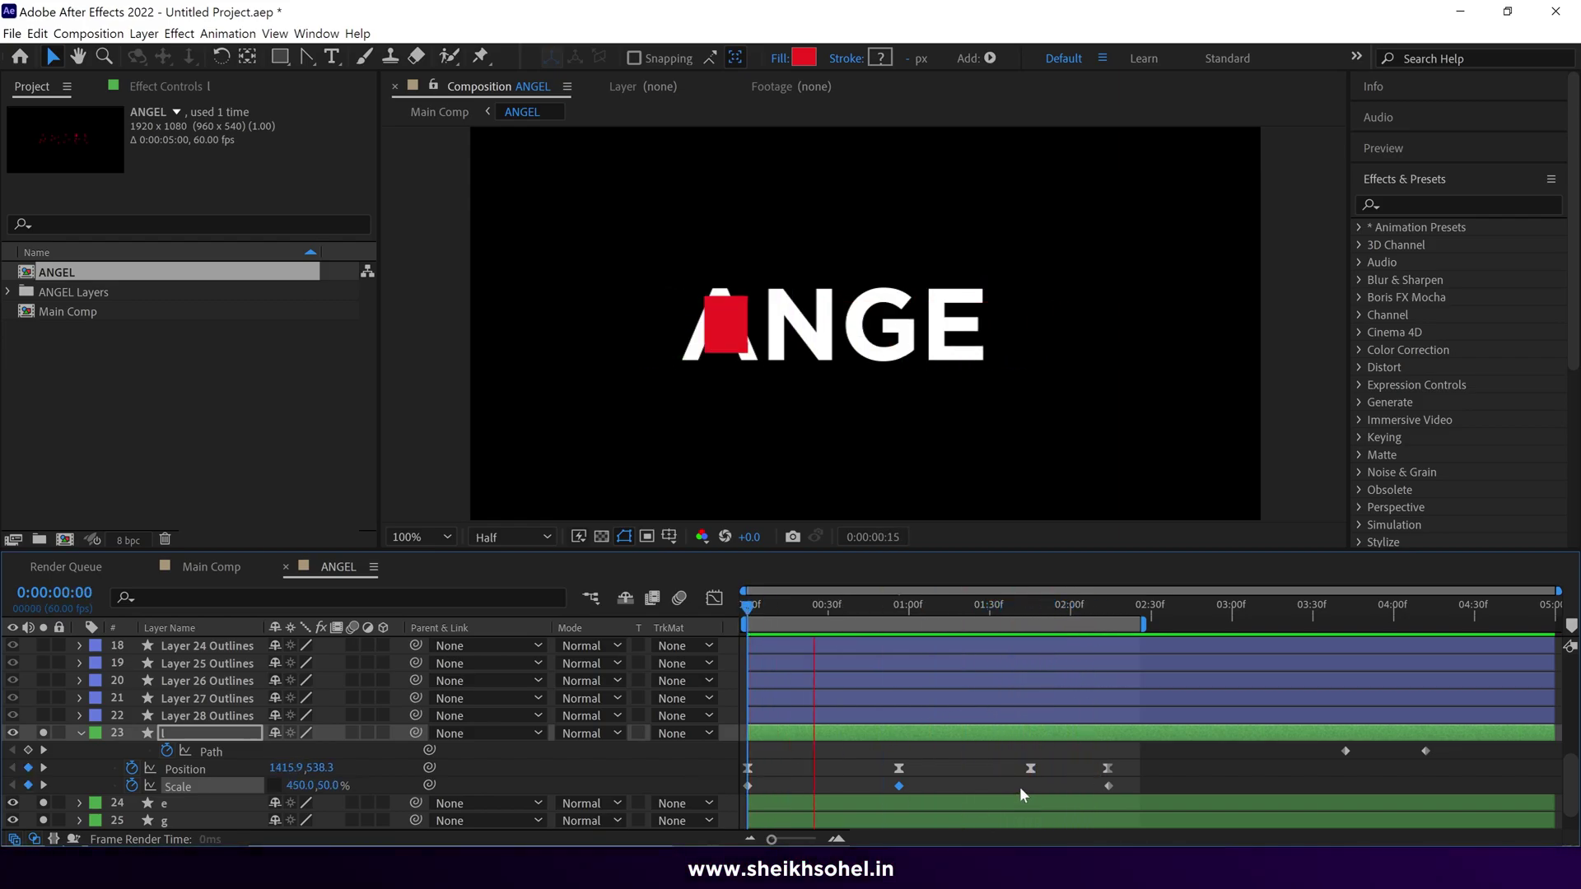
Step: Apply Easy Ease to all three Scale keyframes of the L layer
{"action": "left_click_drag", "start_coordinate": [1134, 785], "coordinate": [724, 804]}
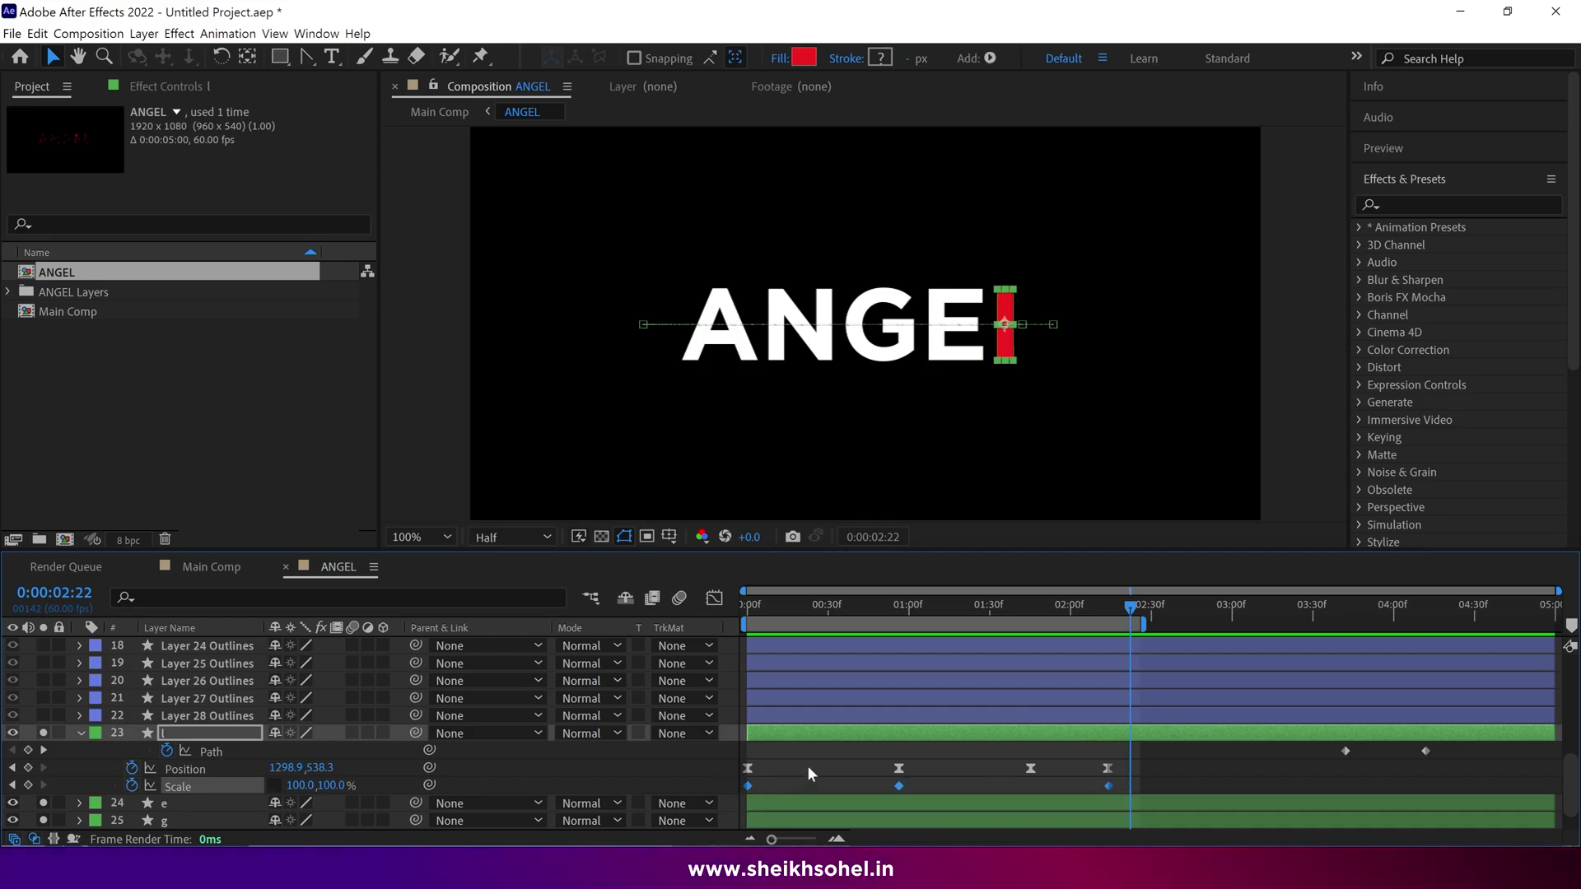
{"action": "right_click", "coordinate": [748, 785]}
{"action": "mouse_move", "coordinate": [774, 776]}
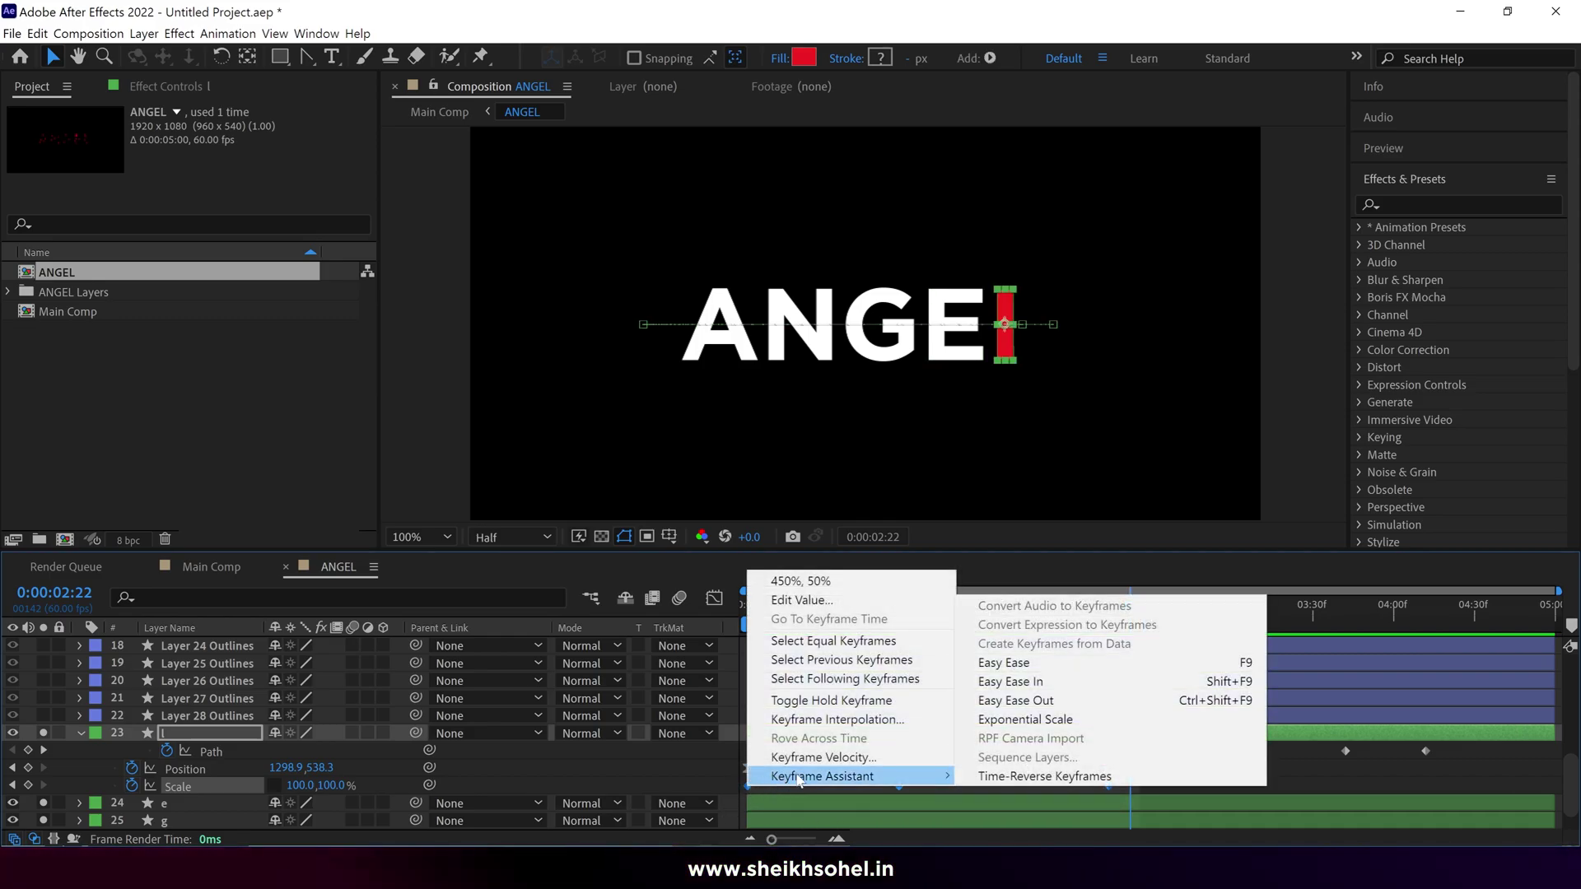
{"action": "left_click", "coordinate": [1013, 668]}
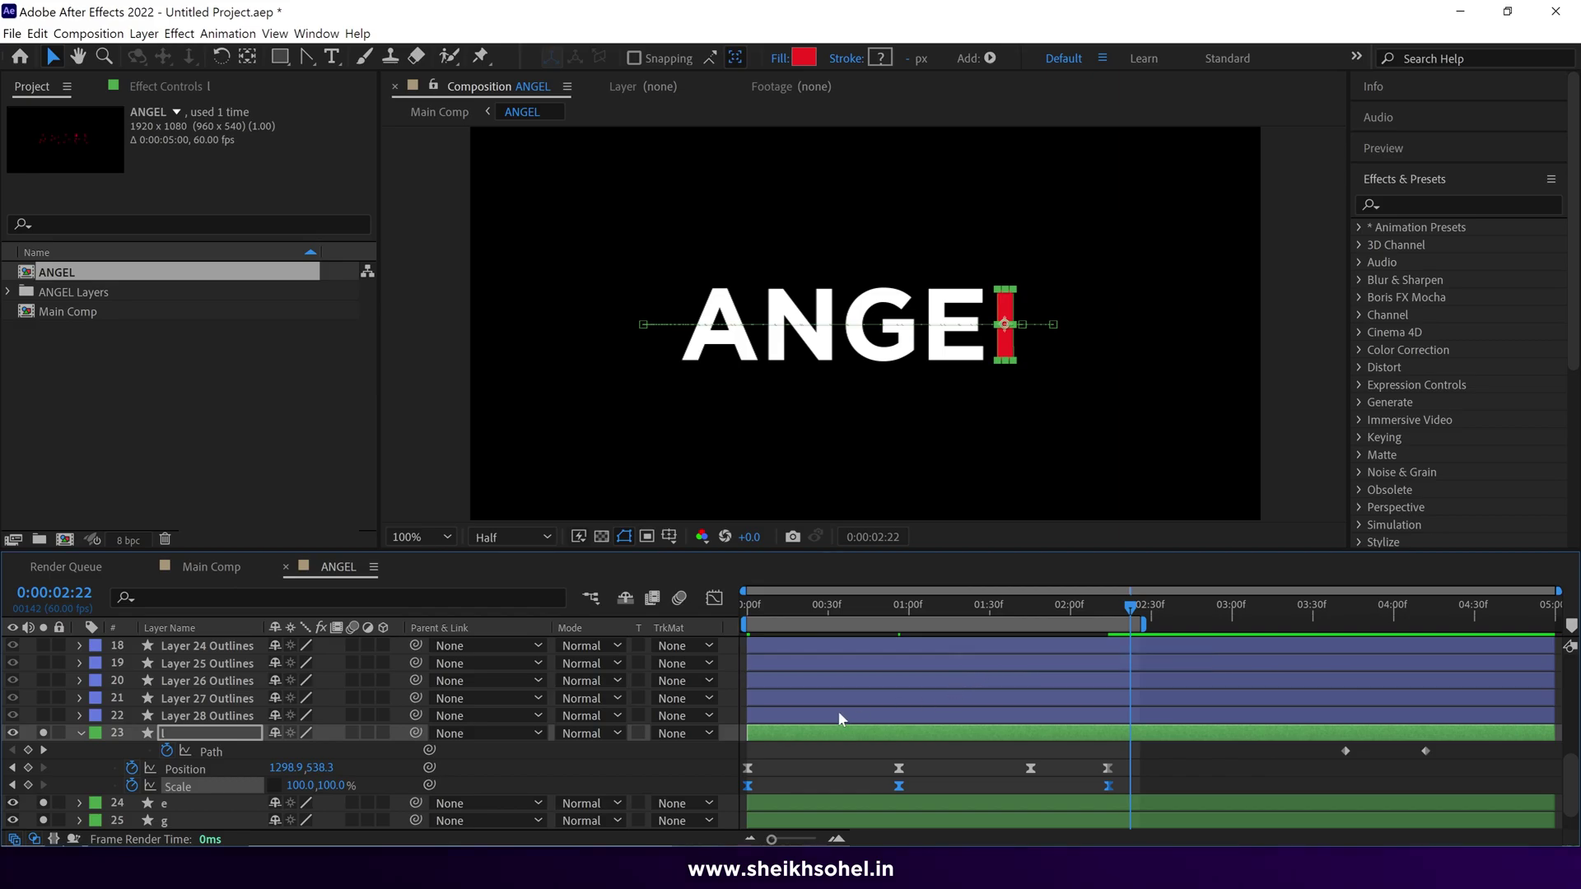
Step: Inspect the L layer's Scale speed graph and preview the eased scaling animation from the start
{"action": "left_click", "coordinate": [715, 596]}
{"action": "left_click", "coordinate": [762, 614]}
{"action": "key", "text": "space"}
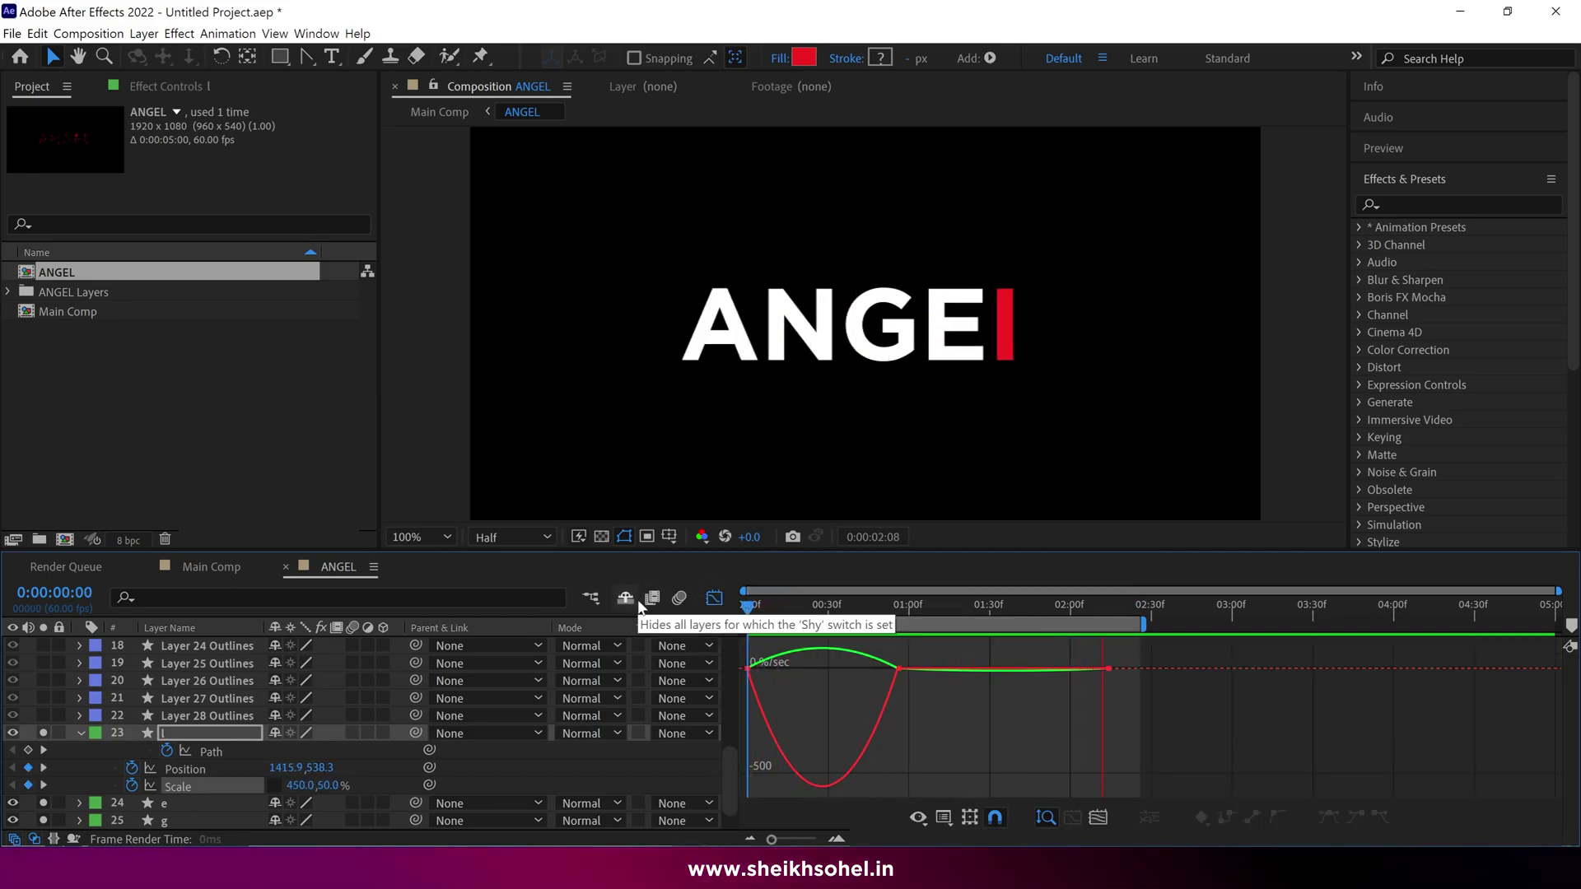
{"action": "key", "text": "space"}
{"action": "left_click", "coordinate": [715, 596]}
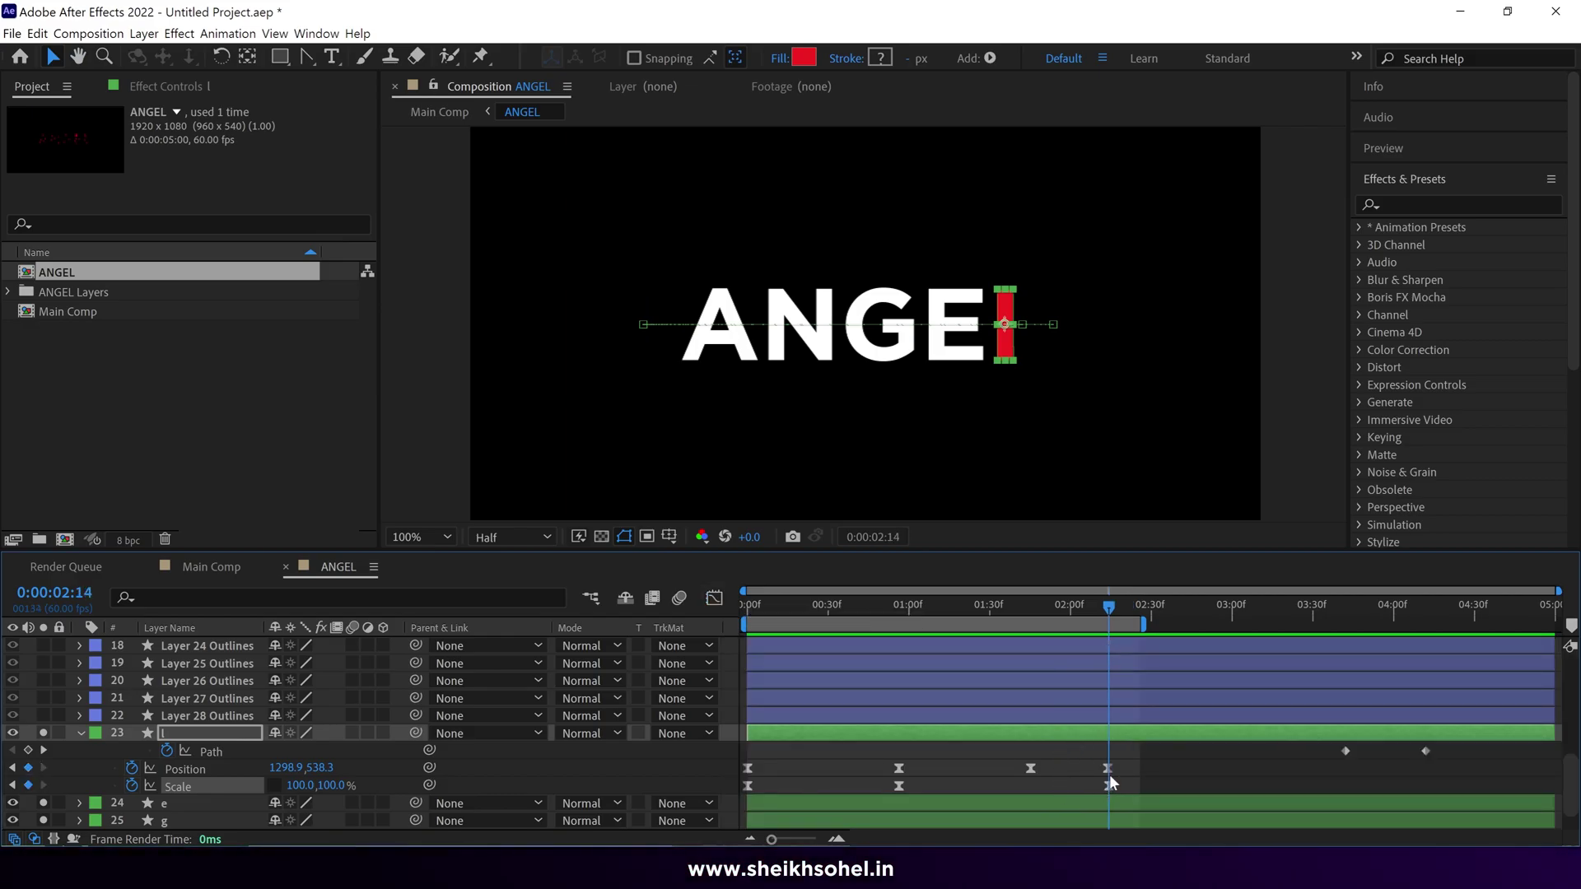
Step: Draw a white rectangle without a stroke as a new shape layer, covering the ANGE letters up to the red L bar
{"action": "left_click", "coordinate": [1302, 441]}
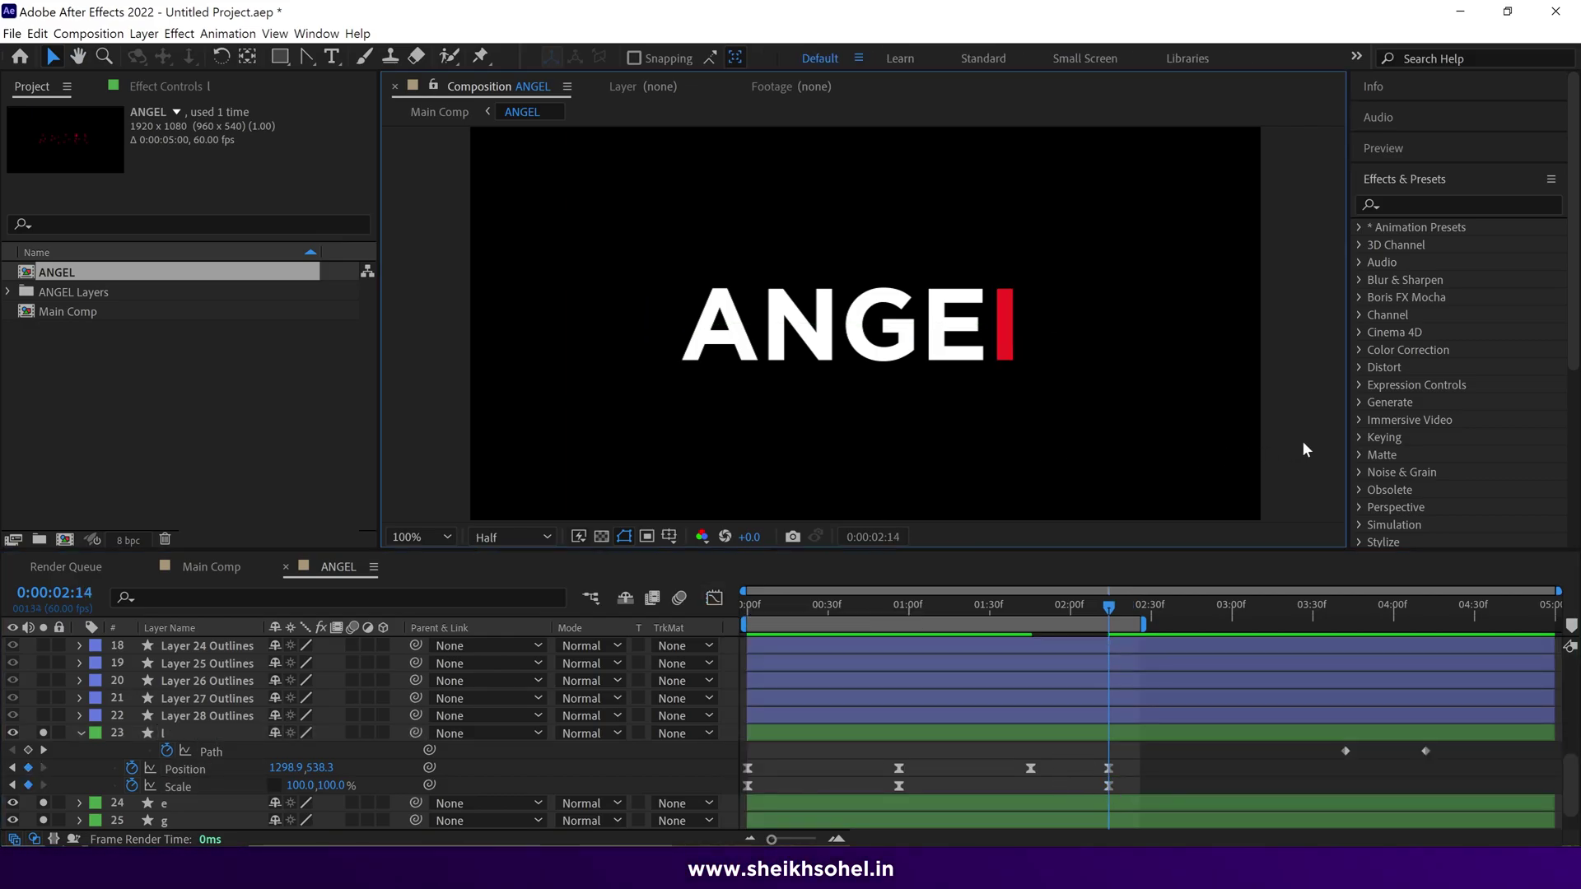
{"action": "left_click", "coordinate": [280, 58]}
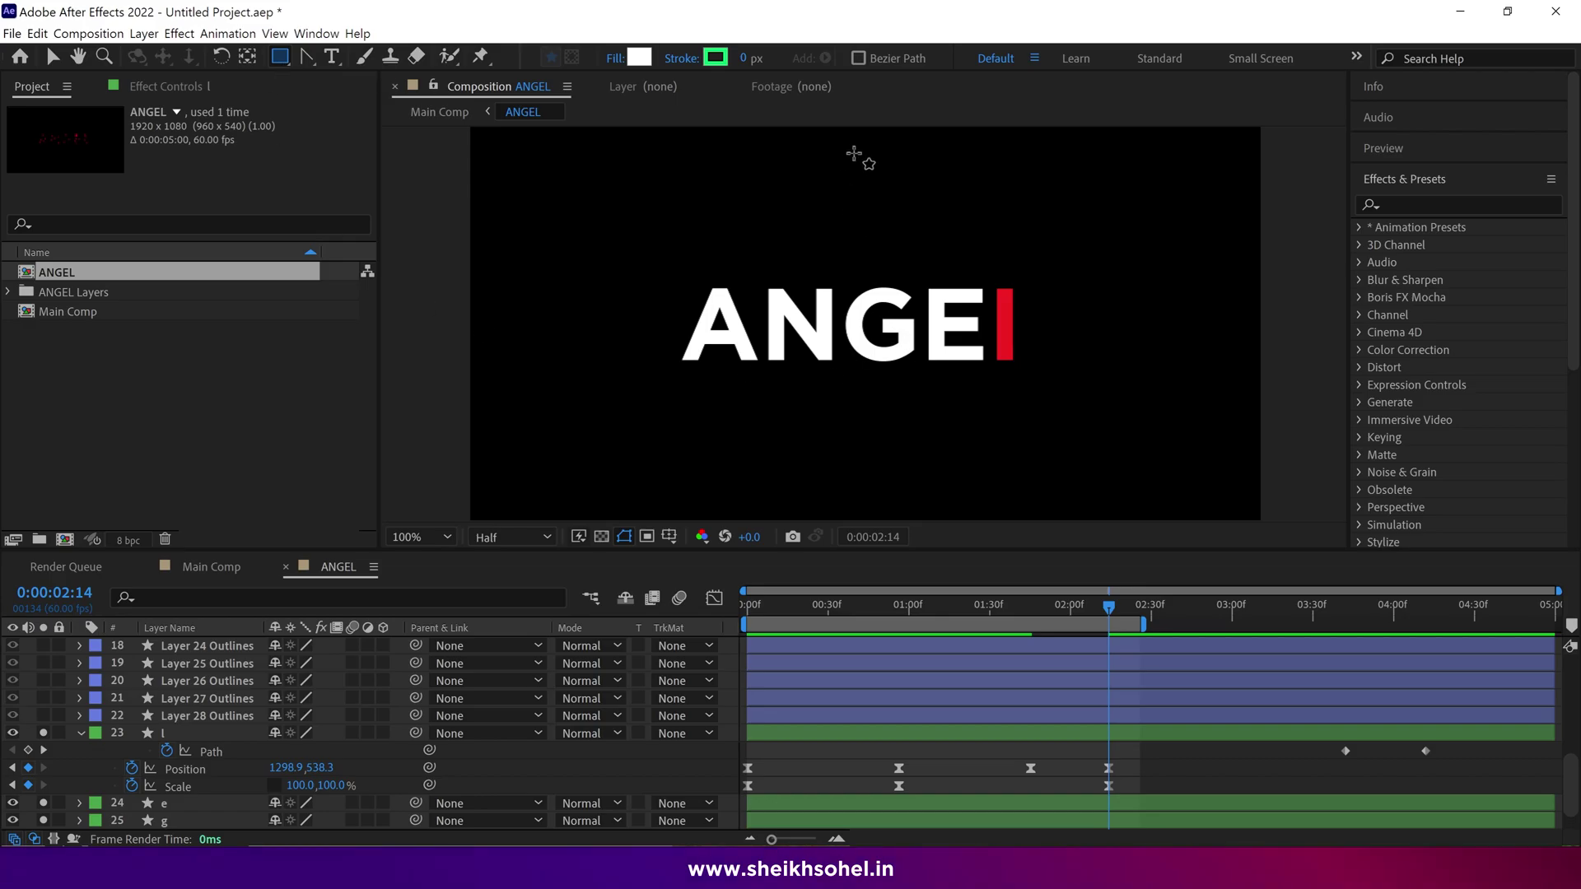
{"action": "left_click_drag", "start_coordinate": [999, 256], "coordinate": [975, 306]}
{"action": "left_click_drag", "start_coordinate": [886, 371], "coordinate": [478, 389]}
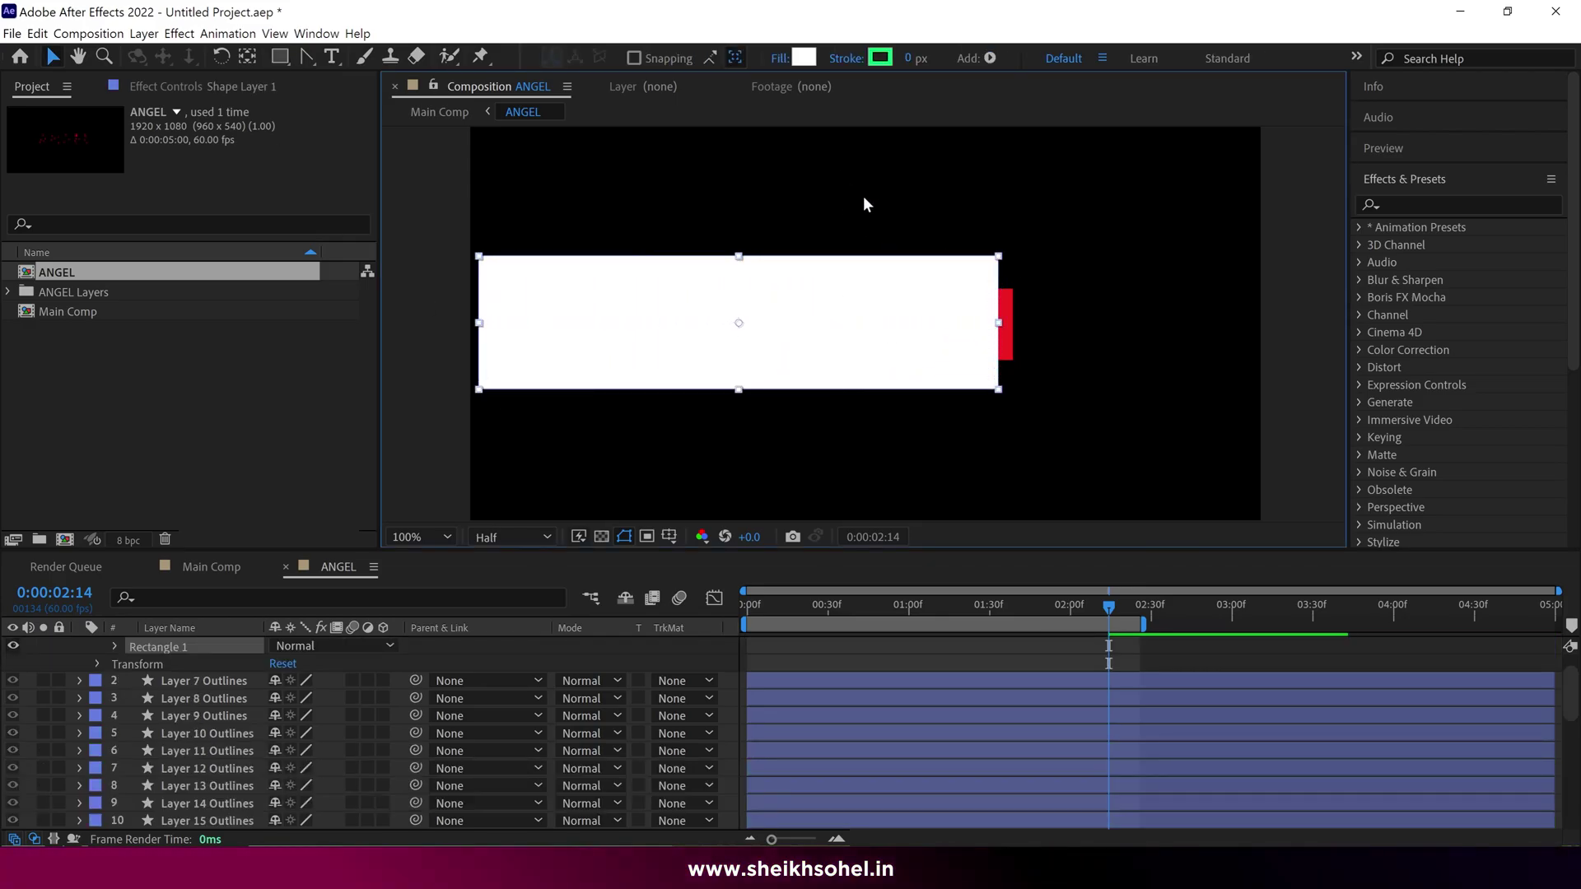
{"action": "key", "text": "v"}
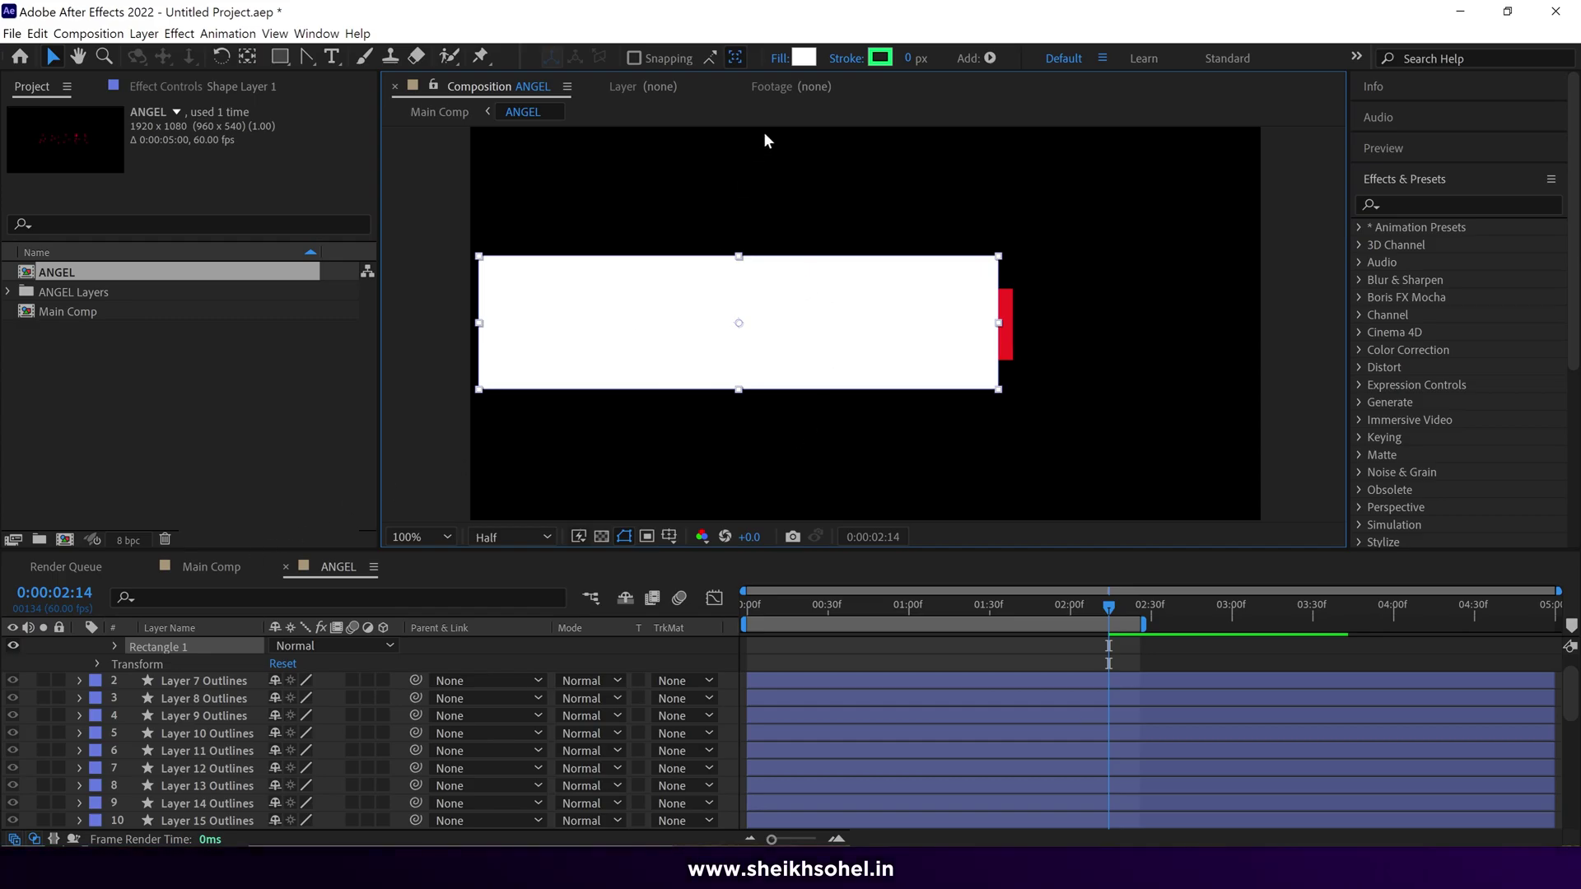
Step: Rename the rectangle's shape layer to Reveal and parent it to the l layer
{"action": "scroll", "coordinate": [91, 659], "scroll_direction": "up", "scroll_amount": 1}
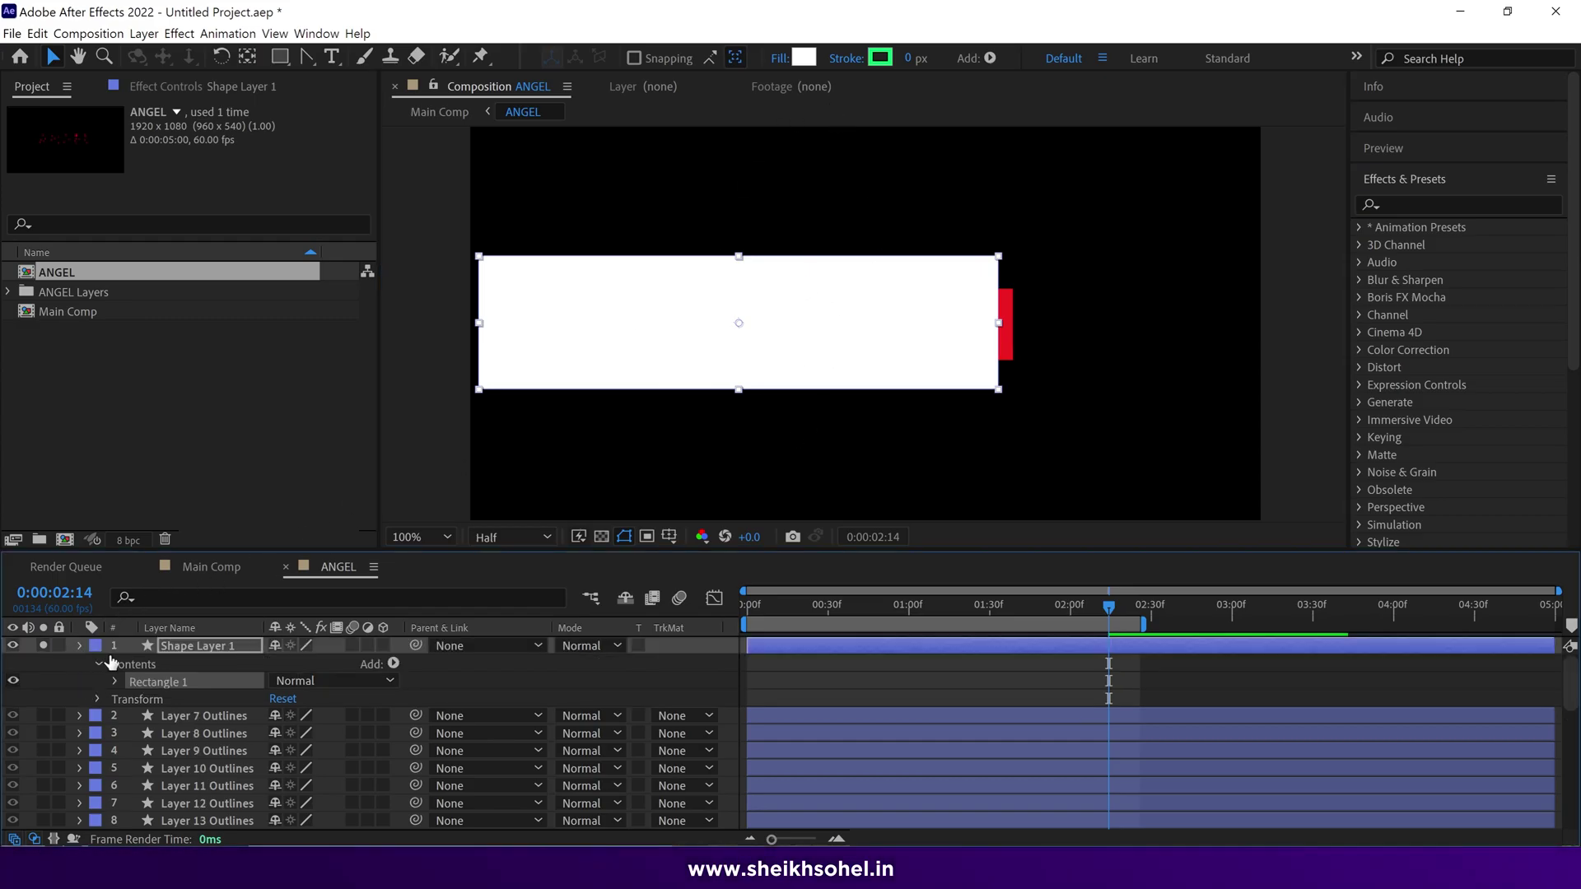
{"action": "left_click", "coordinate": [80, 647]}
{"action": "key", "text": "Return"}
{"action": "type", "text": "Reveal"}
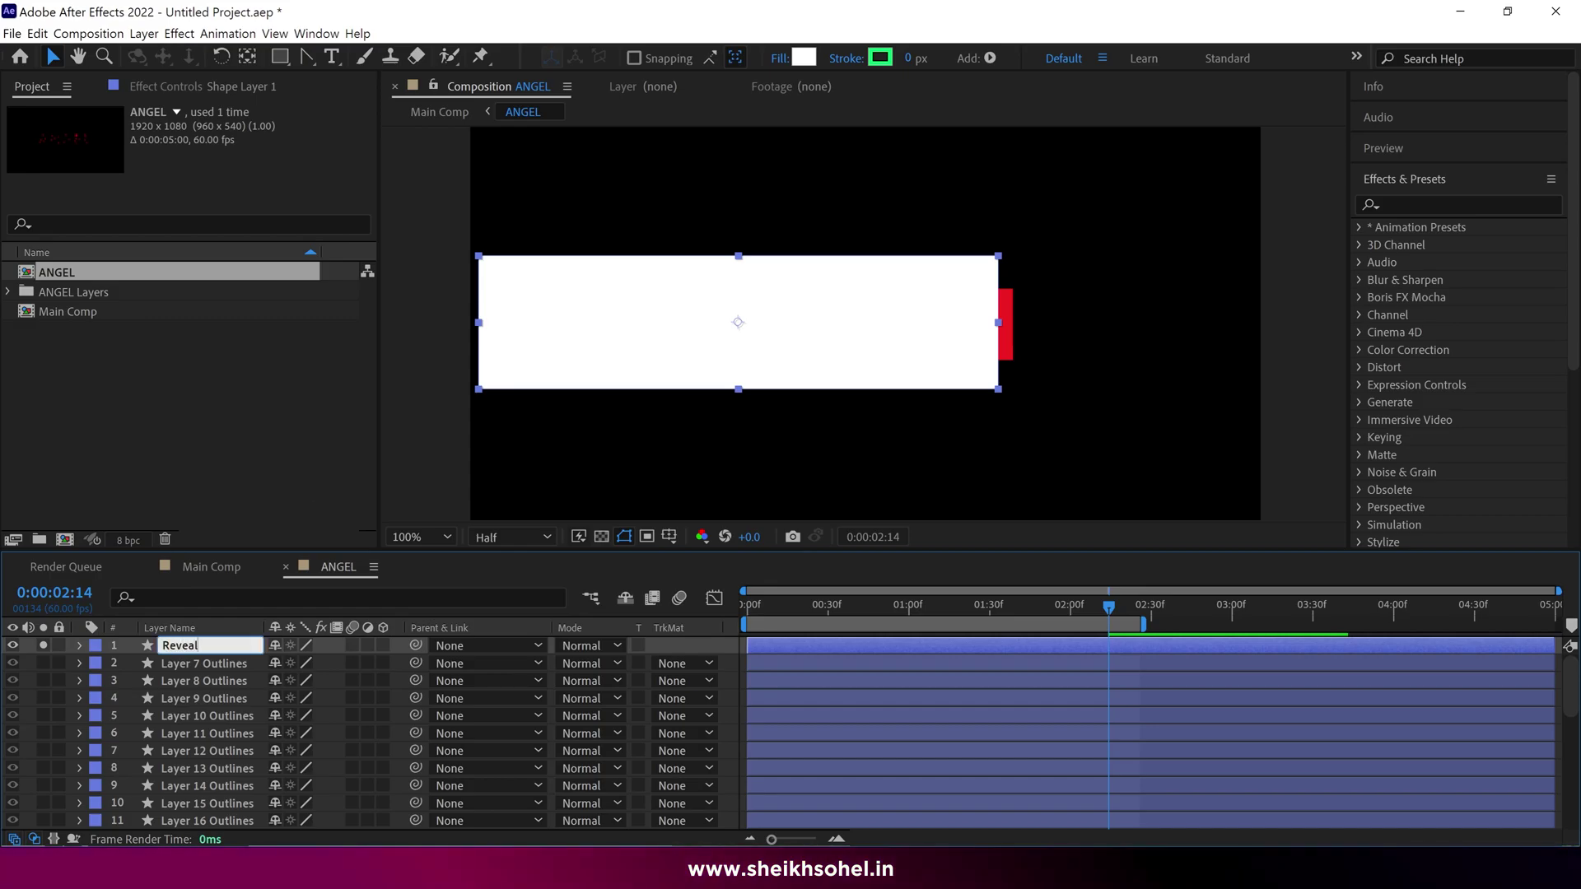
{"action": "key", "text": "Return"}
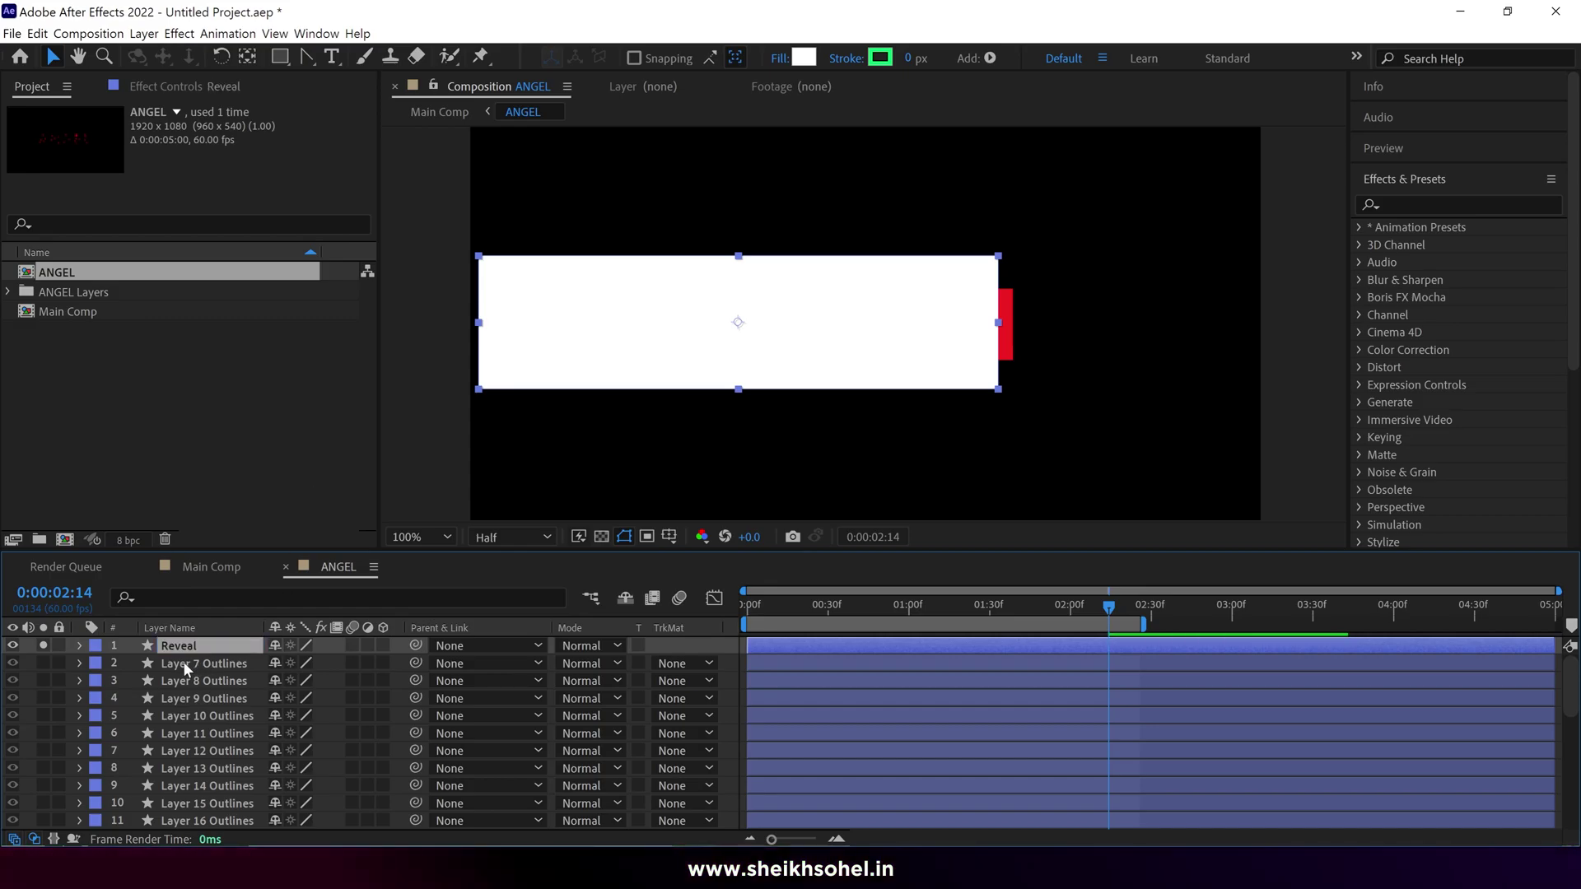
{"action": "left_click", "coordinate": [488, 647]}
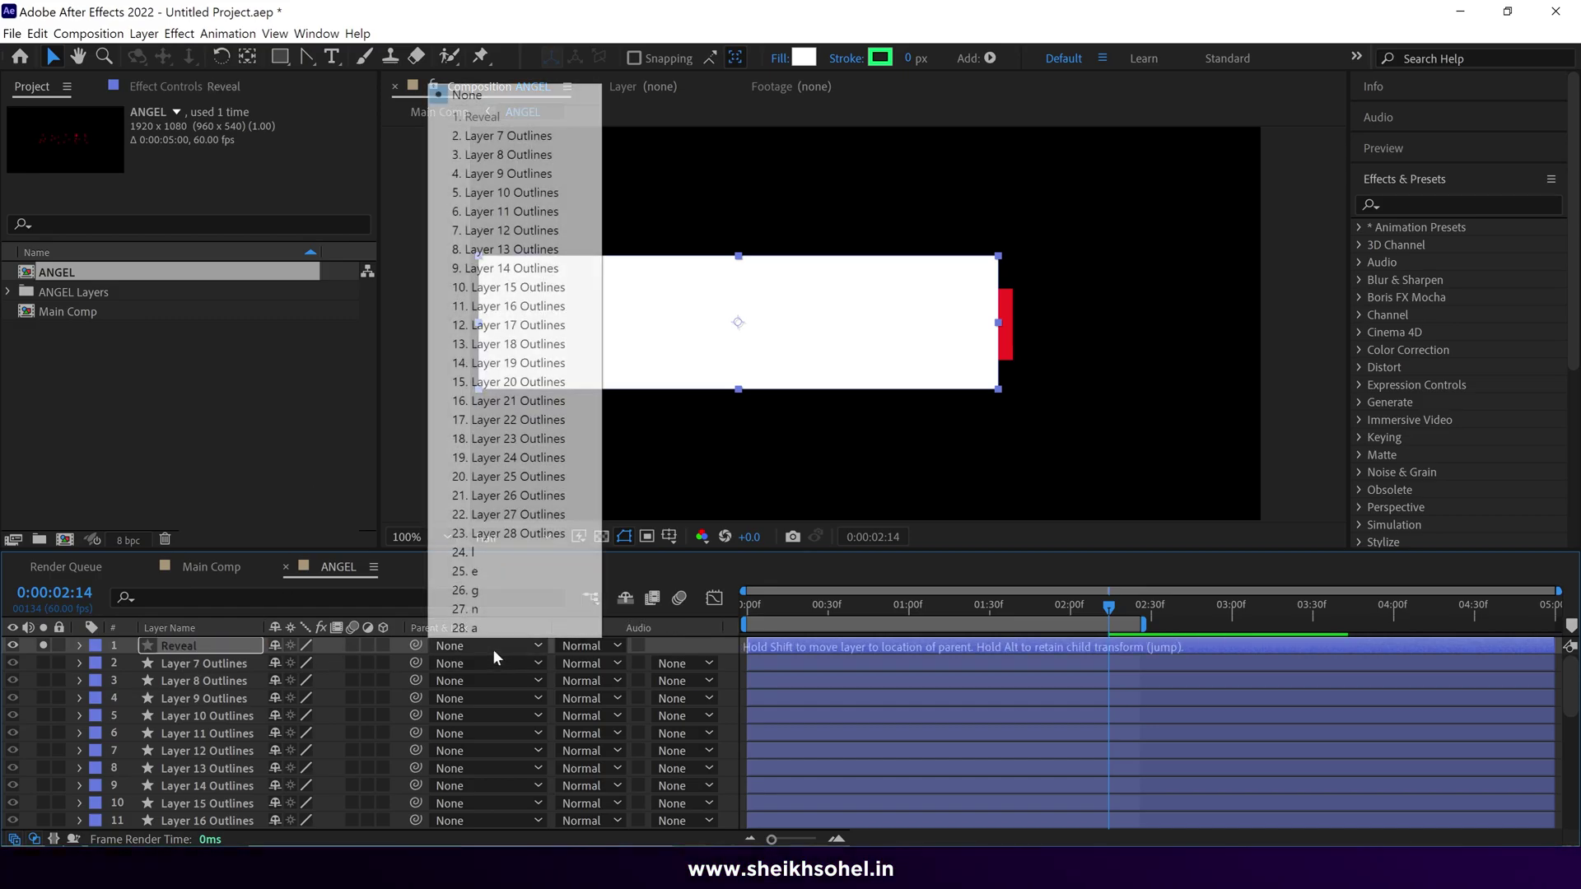
{"action": "left_click", "coordinate": [478, 552]}
Step: Trim the start of the Reveal layer to 0:00:00:57, where the red bar begins moving across the letters
{"action": "left_click_drag", "start_coordinate": [1106, 613], "coordinate": [748, 591]}
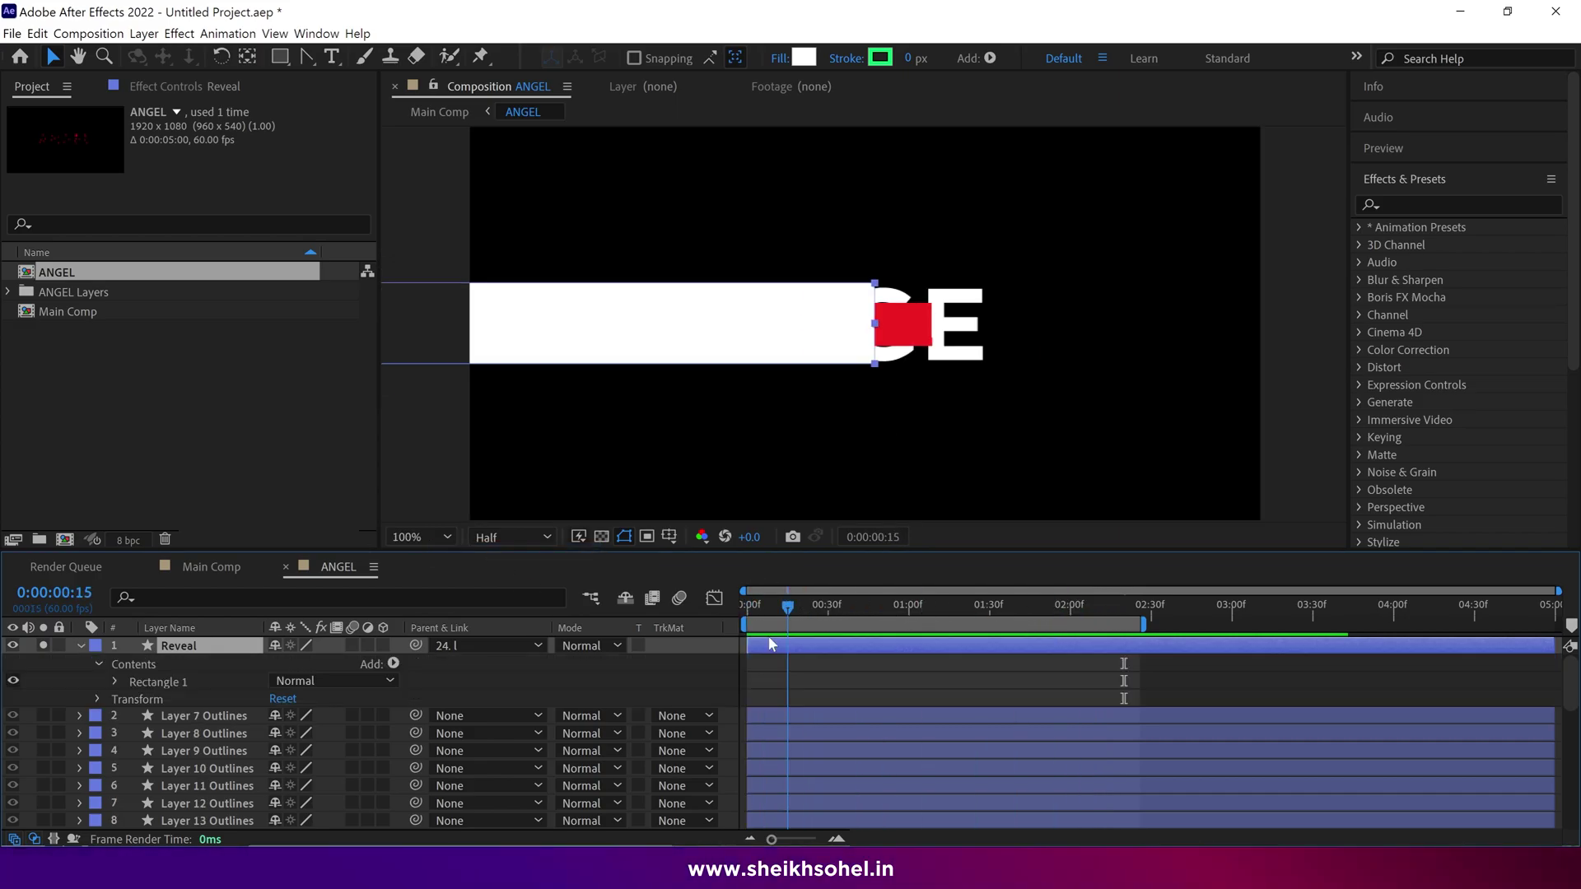
{"action": "left_click_drag", "start_coordinate": [769, 643], "coordinate": [902, 666]}
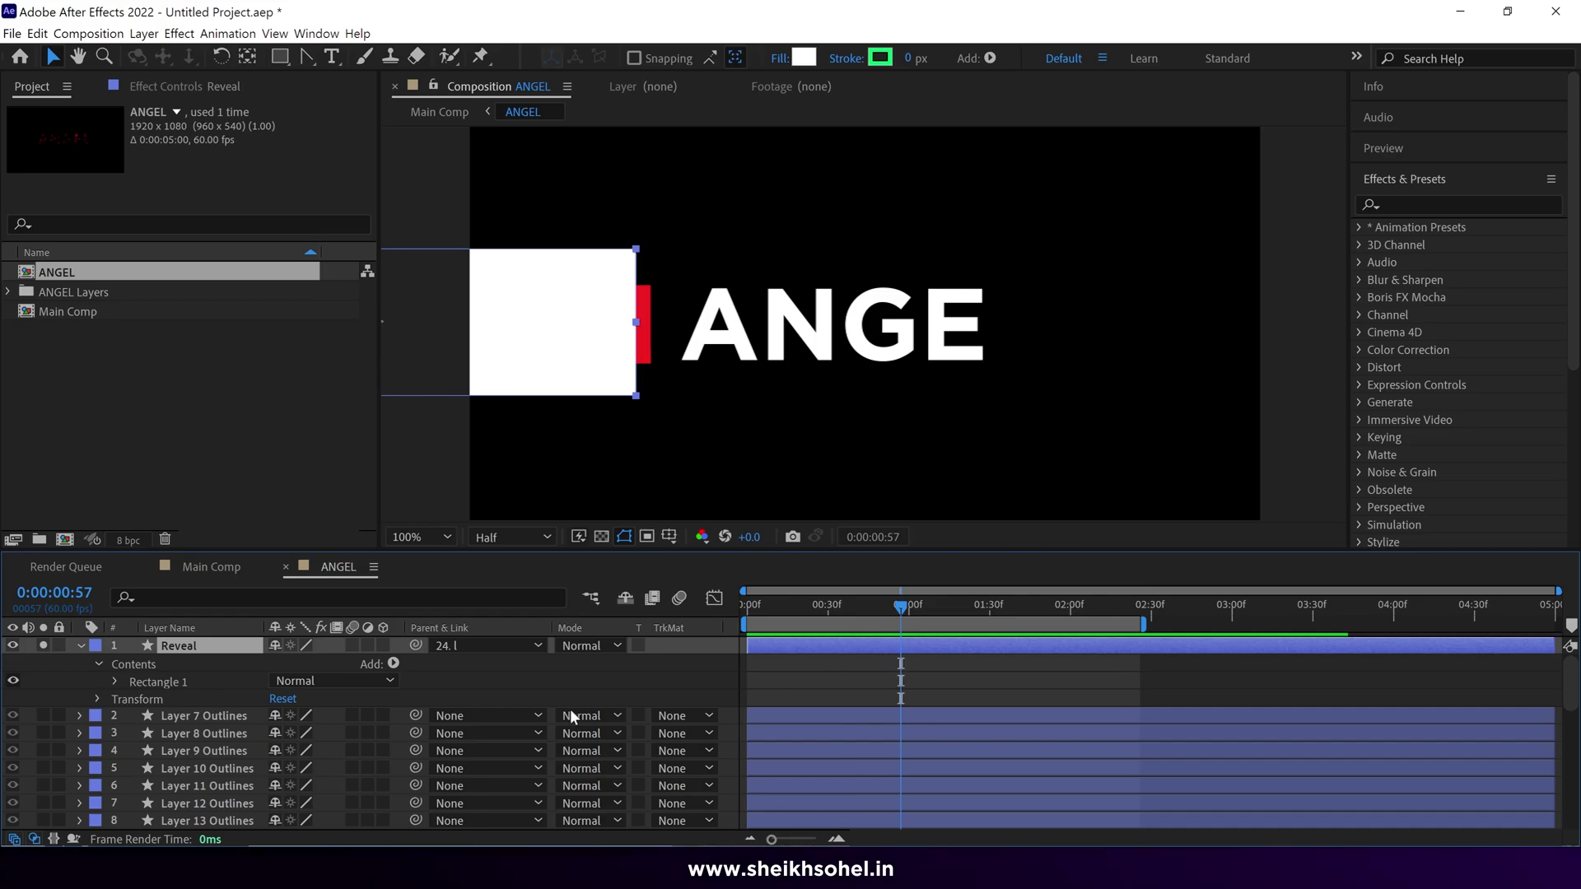
{"action": "left_click", "coordinate": [892, 607]}
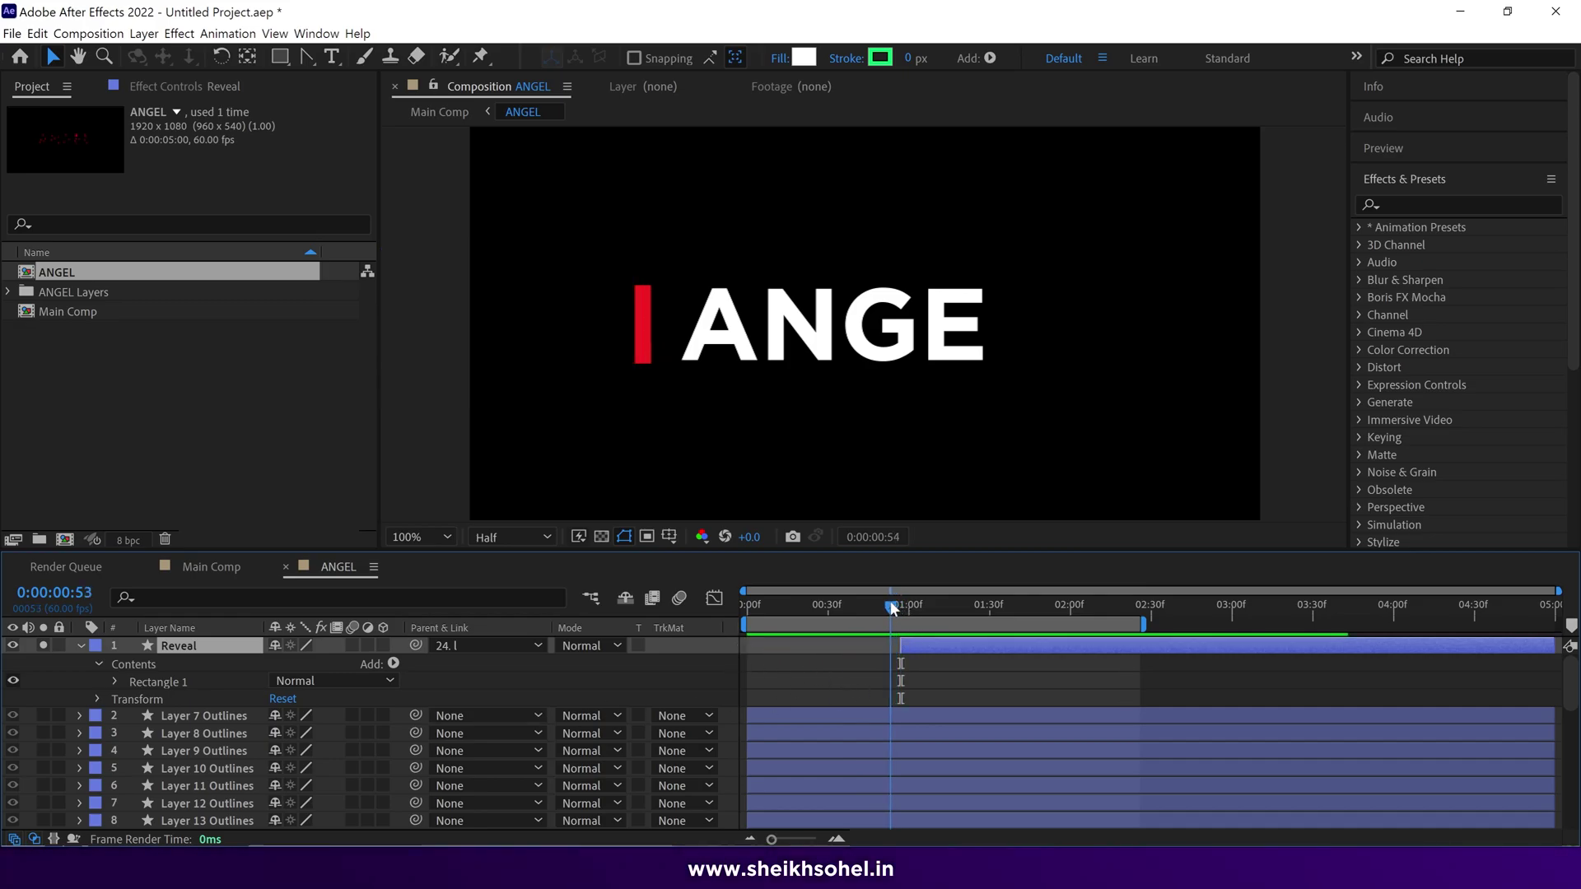
{"action": "mouse_move", "coordinate": [902, 610]}
{"action": "left_mouse_down"}
{"action": "mouse_move", "coordinate": [988, 622]}
{"action": "mouse_move", "coordinate": [902, 634]}
{"action": "left_mouse_up"}
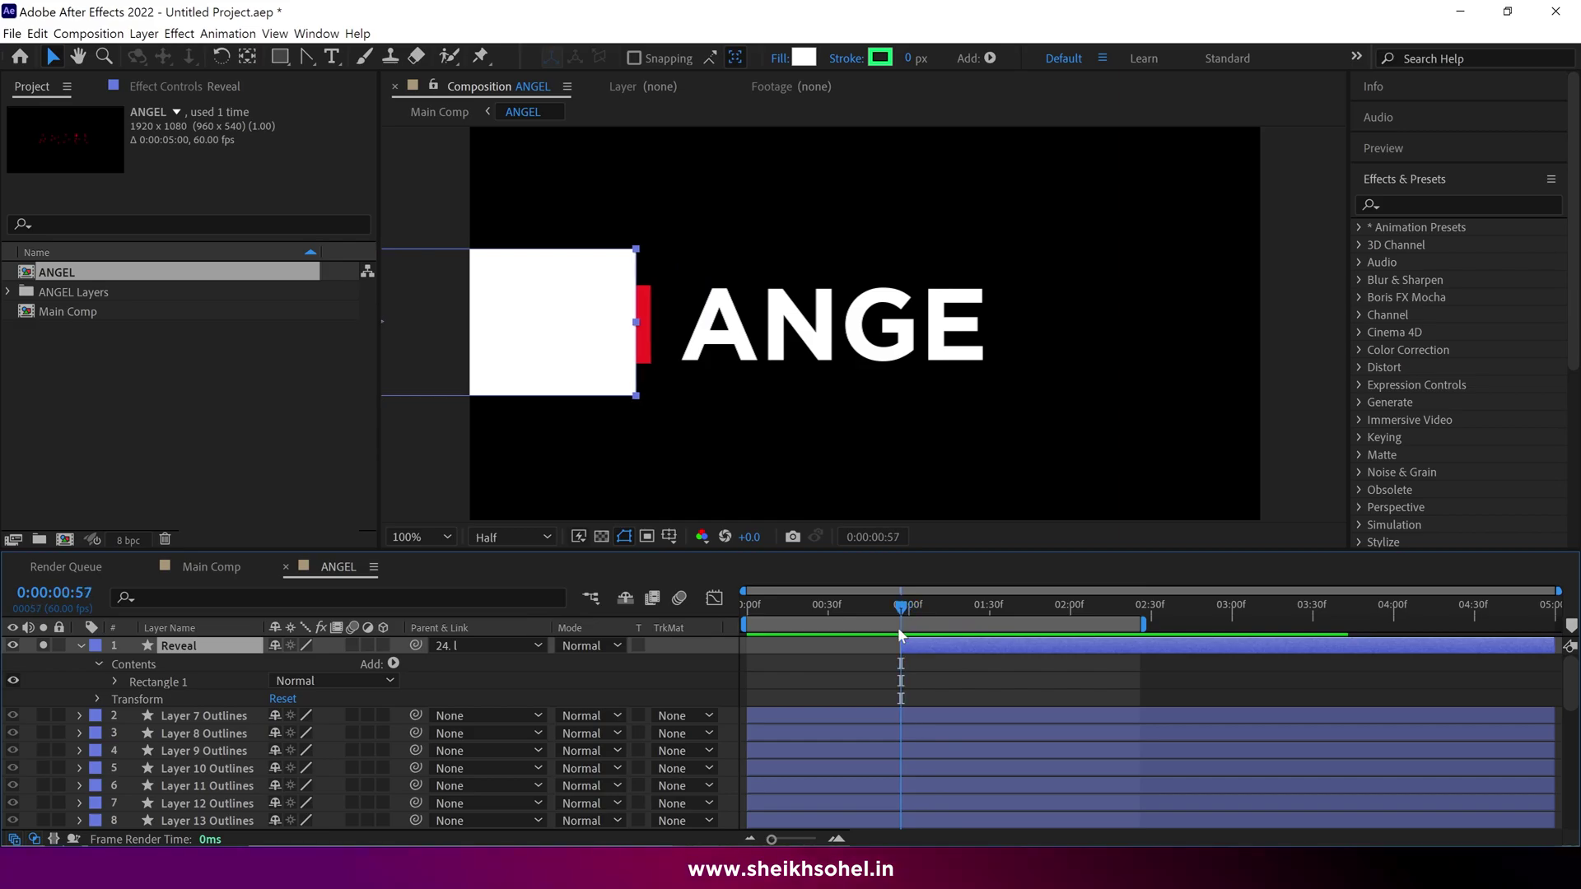
{"action": "left_click", "coordinate": [81, 645]}
Step: Add Position keyframes to the e, g, n and a layers at 0:00:00:56 and 0:00:01:45
{"action": "scroll", "coordinate": [211, 766], "scroll_direction": "down", "scroll_amount": 6}
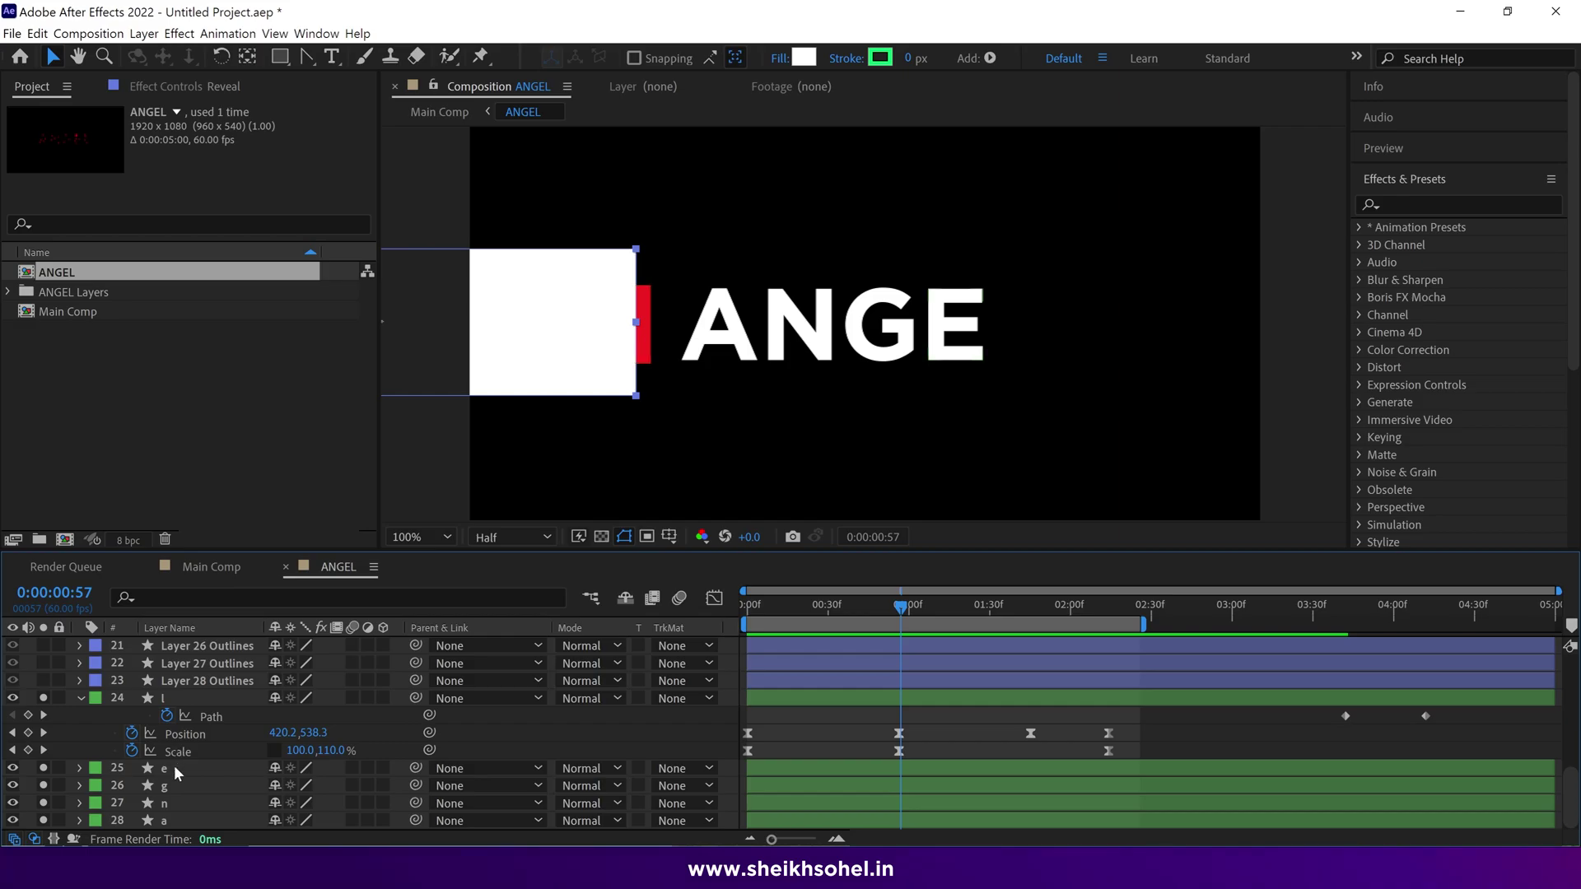
{"action": "left_click", "coordinate": [177, 772]}
{"action": "left_click", "coordinate": [180, 823], "text": "shift"}
{"action": "key", "text": "Page_Up"}
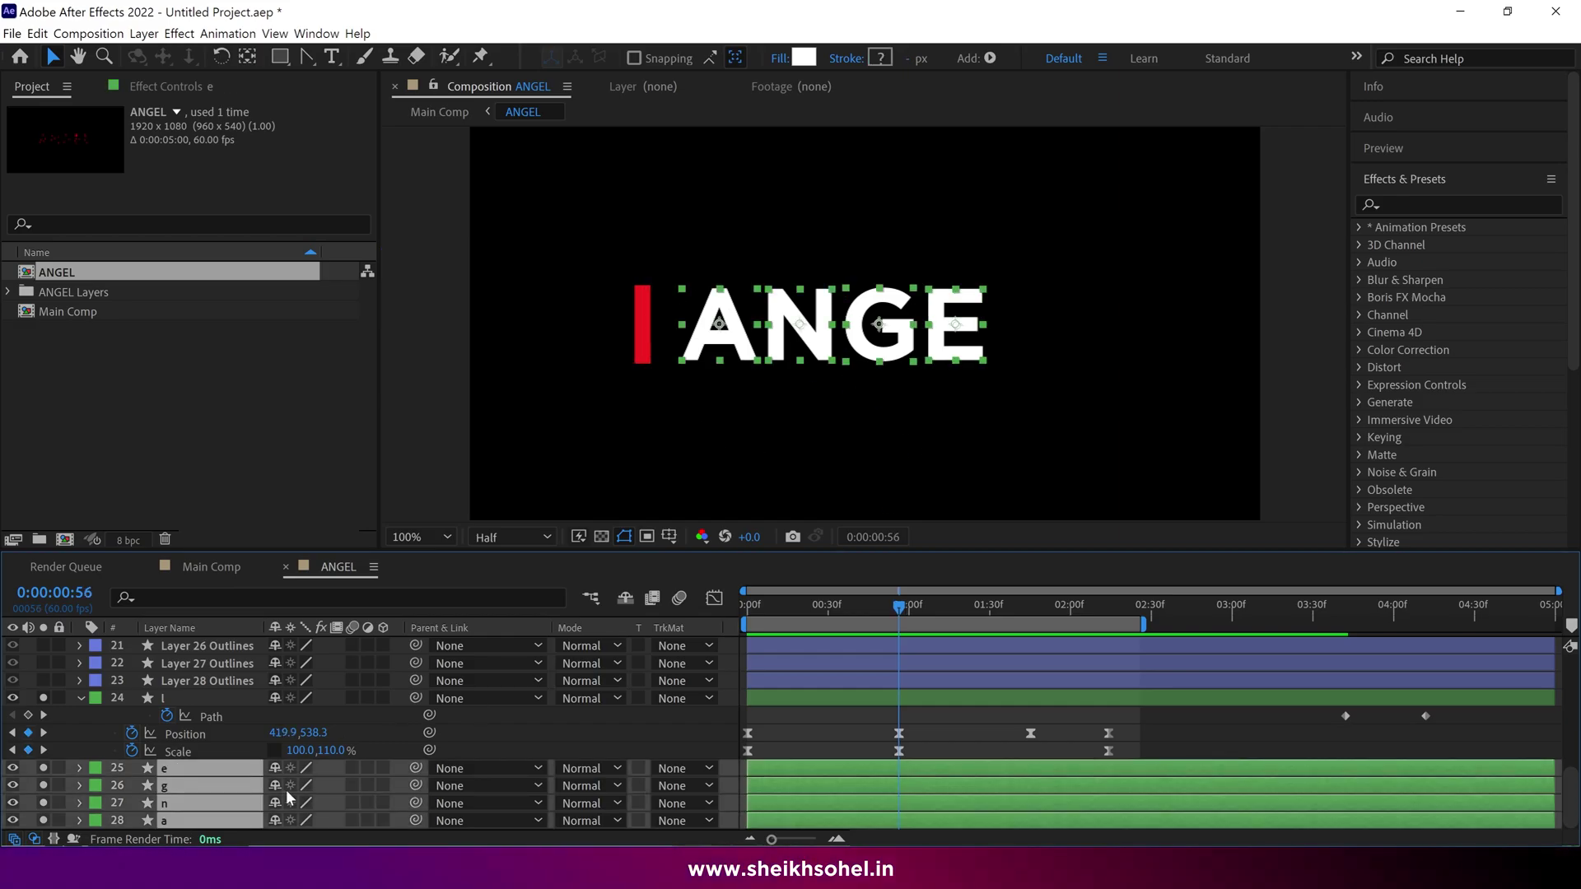
{"action": "key", "text": "p"}
{"action": "left_click", "coordinate": [132, 733]}
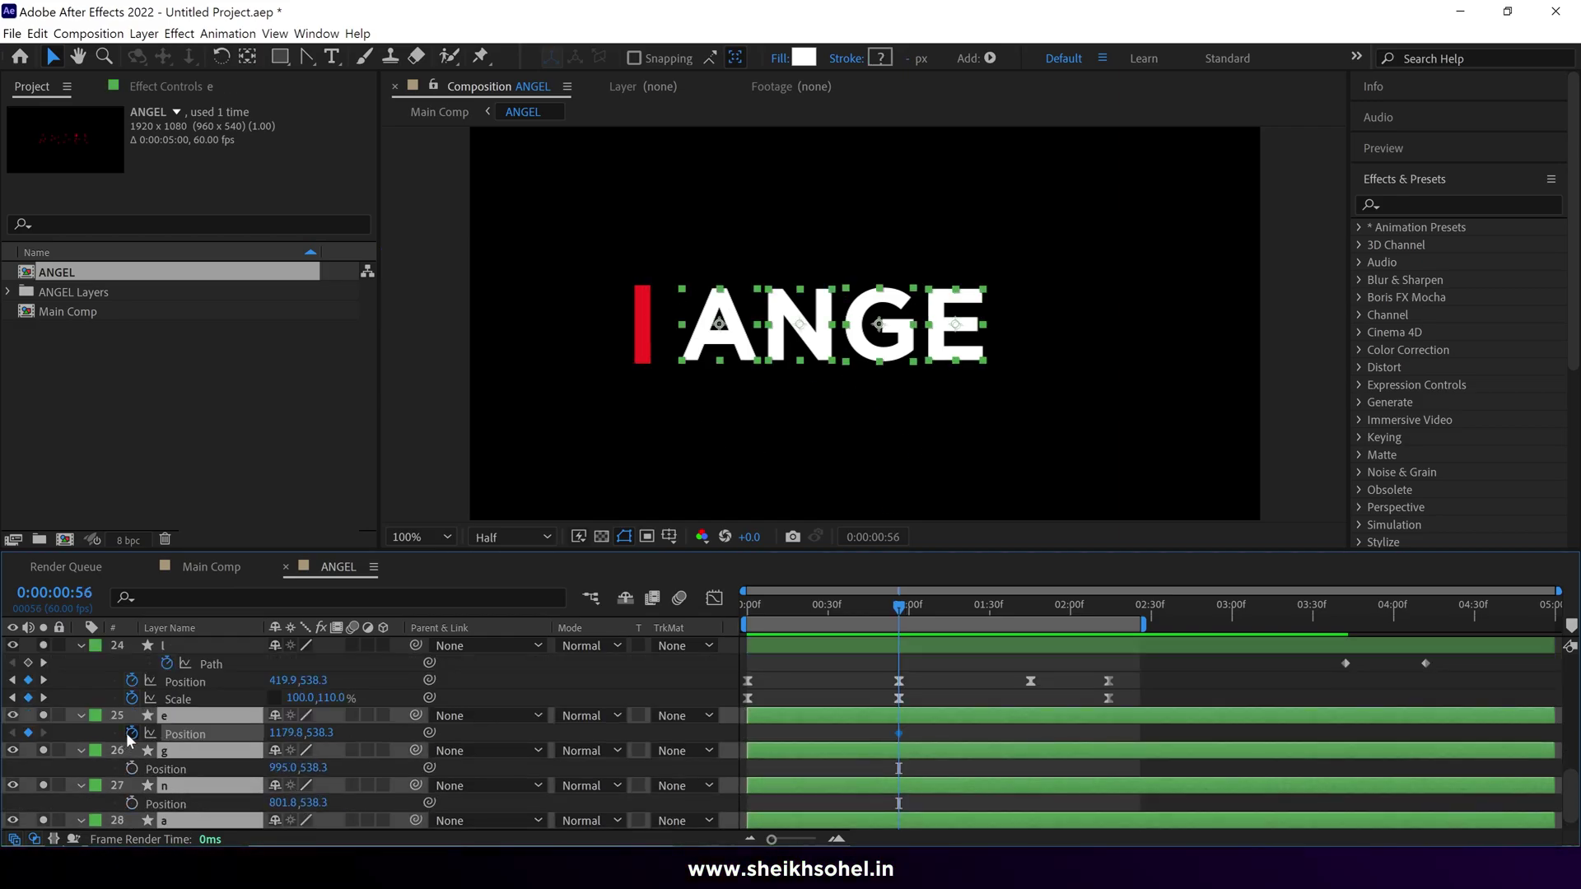
{"action": "left_click_drag", "start_coordinate": [910, 597], "coordinate": [1030, 609]}
{"action": "left_click", "coordinate": [28, 733]}
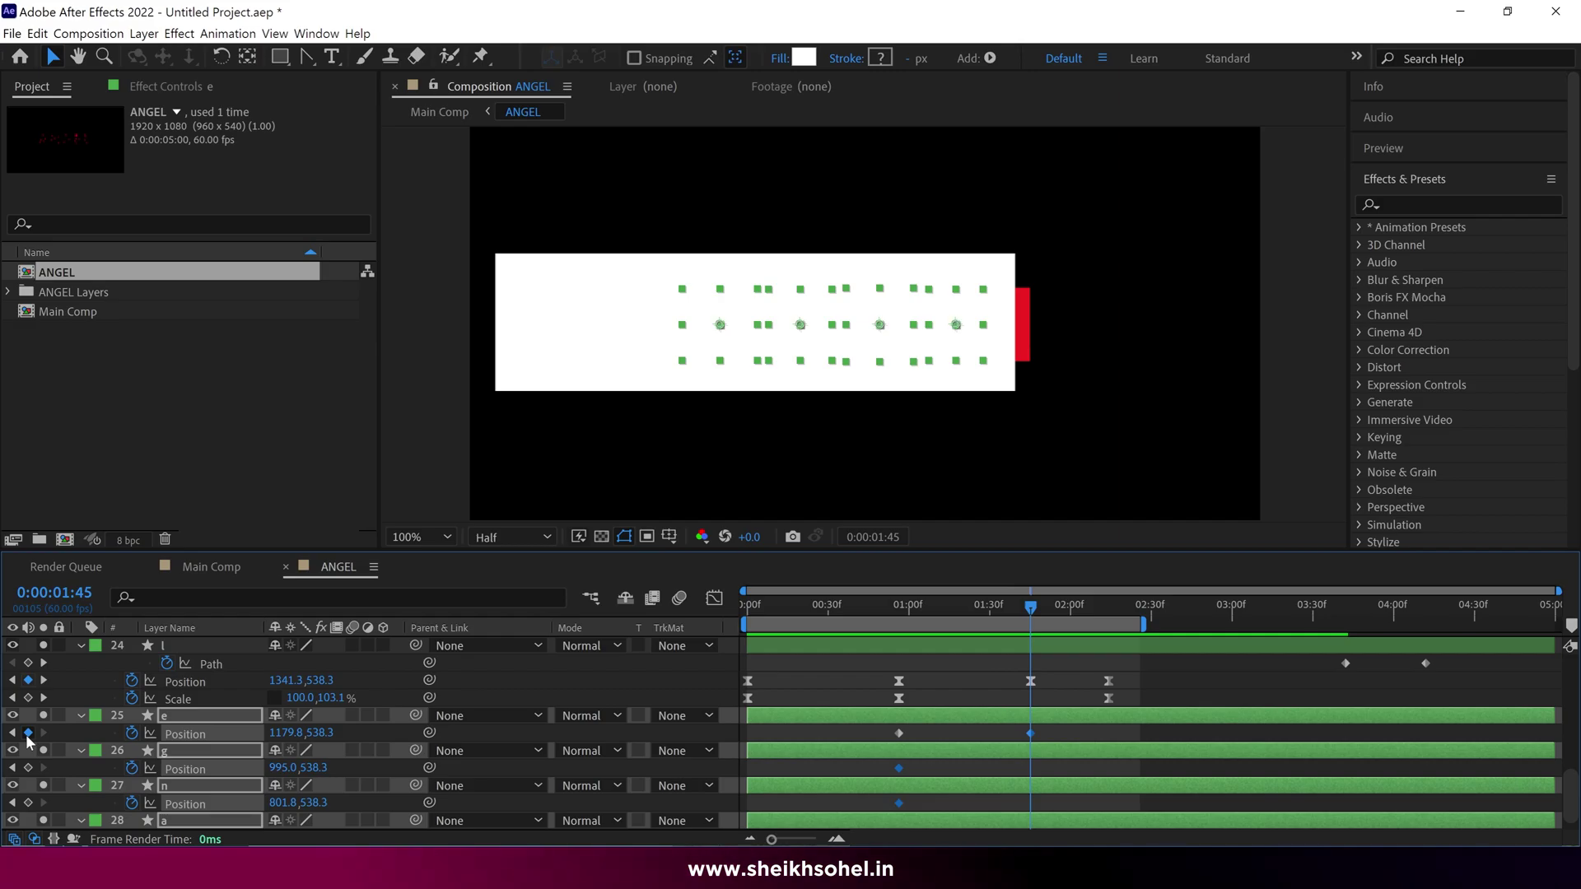
{"action": "scroll", "coordinate": [1003, 735], "scroll_direction": "down", "scroll_amount": 1}
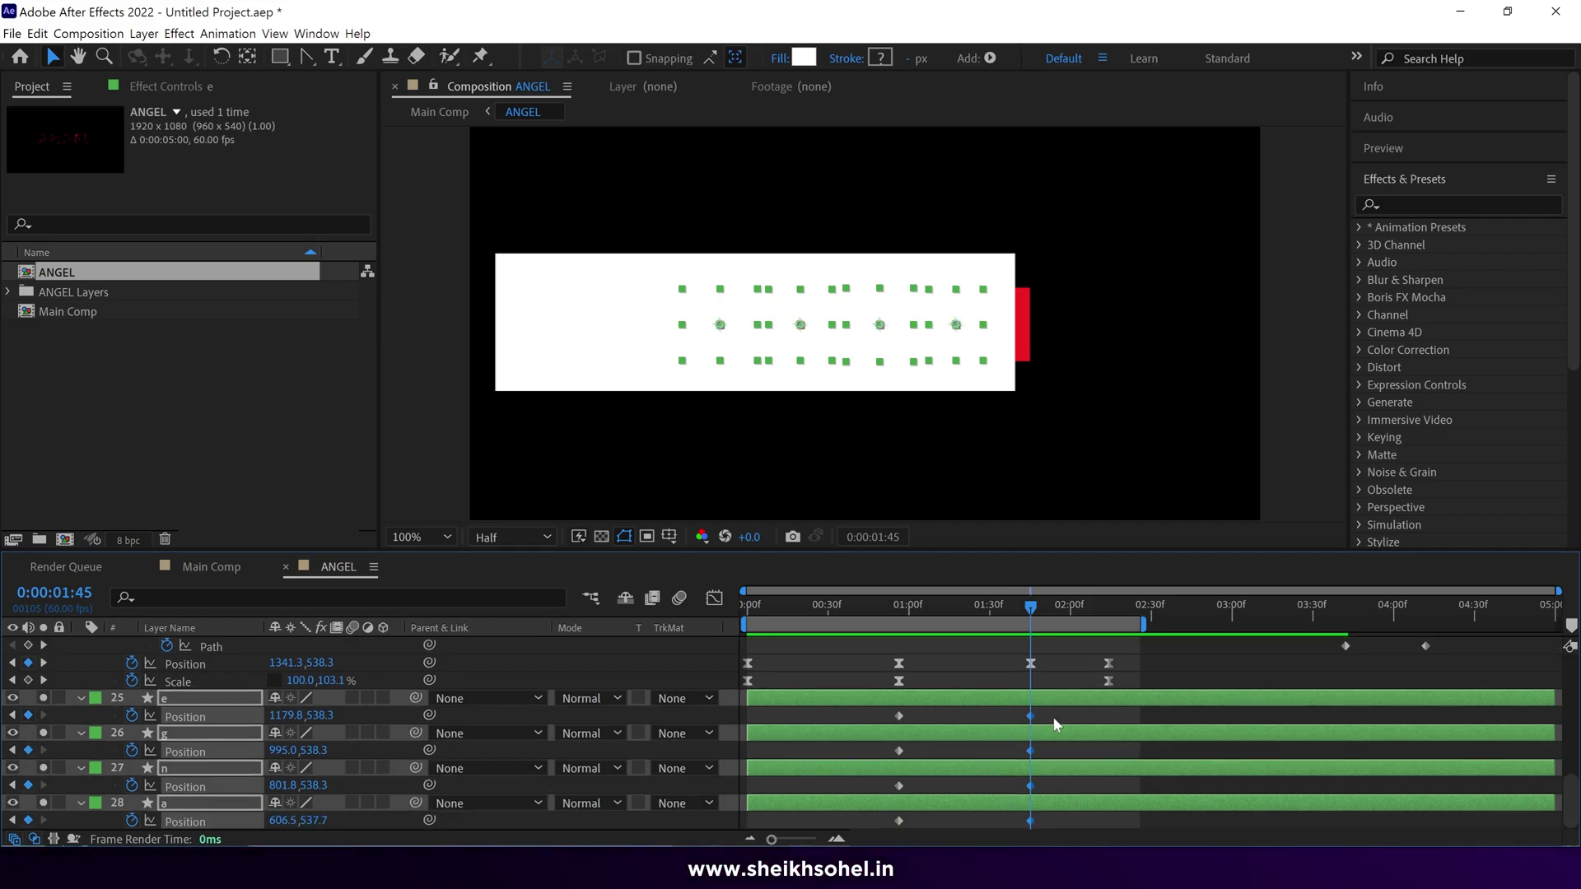
Step: Shift the four letters 230 px to the right at their 0:00:00:56 Position keyframes and preview the motion
{"action": "left_click", "coordinate": [903, 616]}
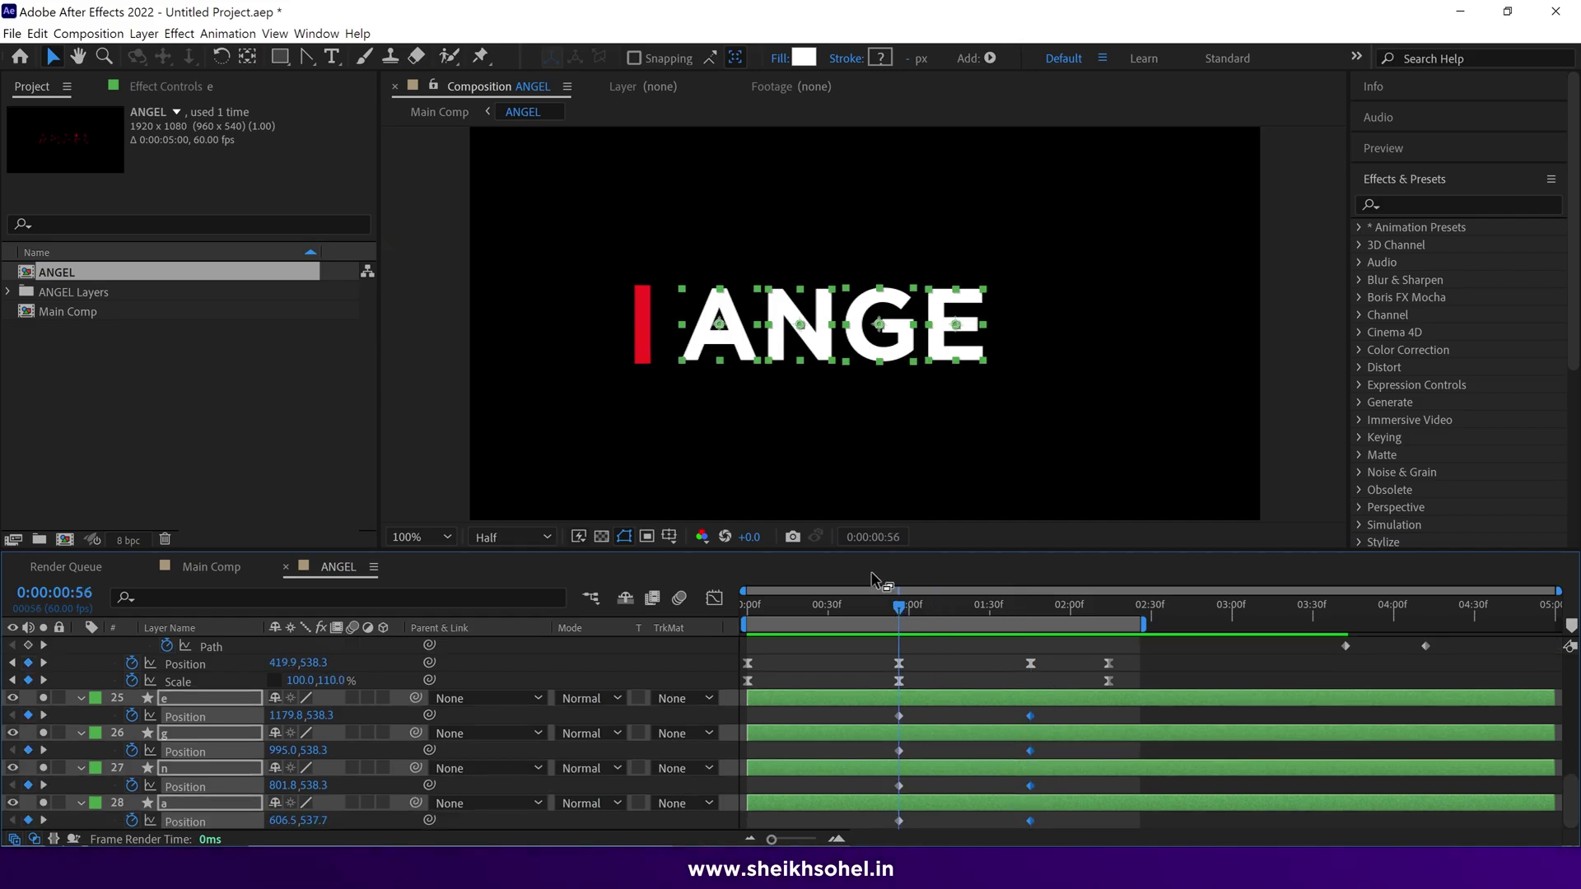
{"action": "key", "text": "shift+Right"}
{"action": "key", "text": "shift+Right"}
{"action": "key", "text": "shift+Right"}
{"action": "key", "text": "shift+Right"}
{"action": "key", "text": "shift+Right"}
{"action": "key", "text": "shift+Right"}
{"action": "key", "text": "shift+Right"}
{"action": "key", "text": "shift+Right"}
{"action": "key", "text": "shift+Right"}
{"action": "key", "text": "shift+Right"}
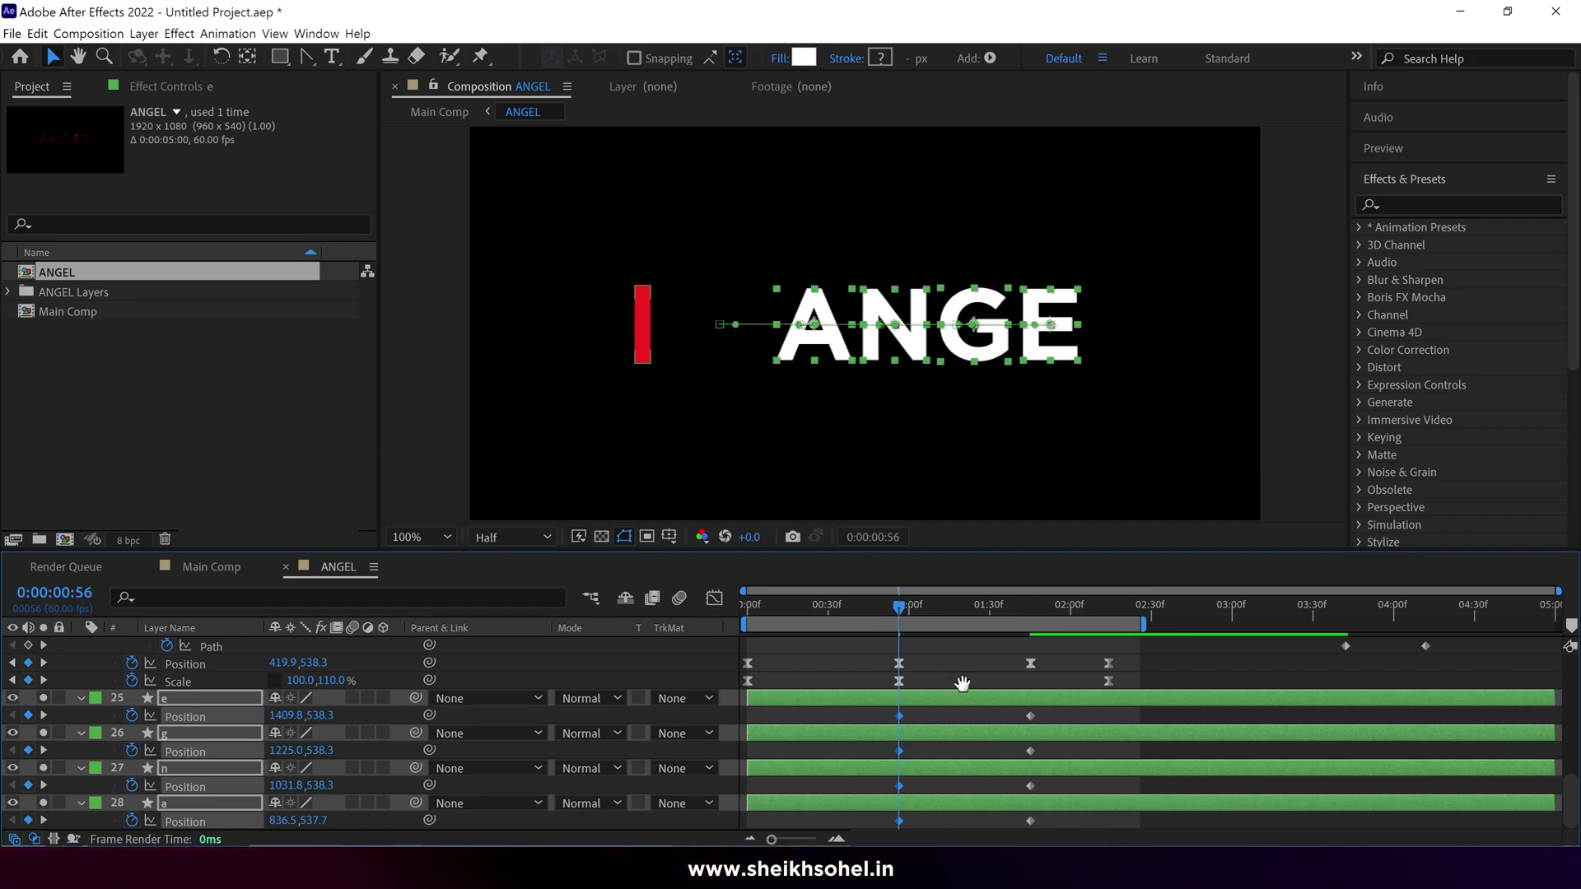
{"action": "key", "text": "space"}
{"action": "key", "text": "space"}
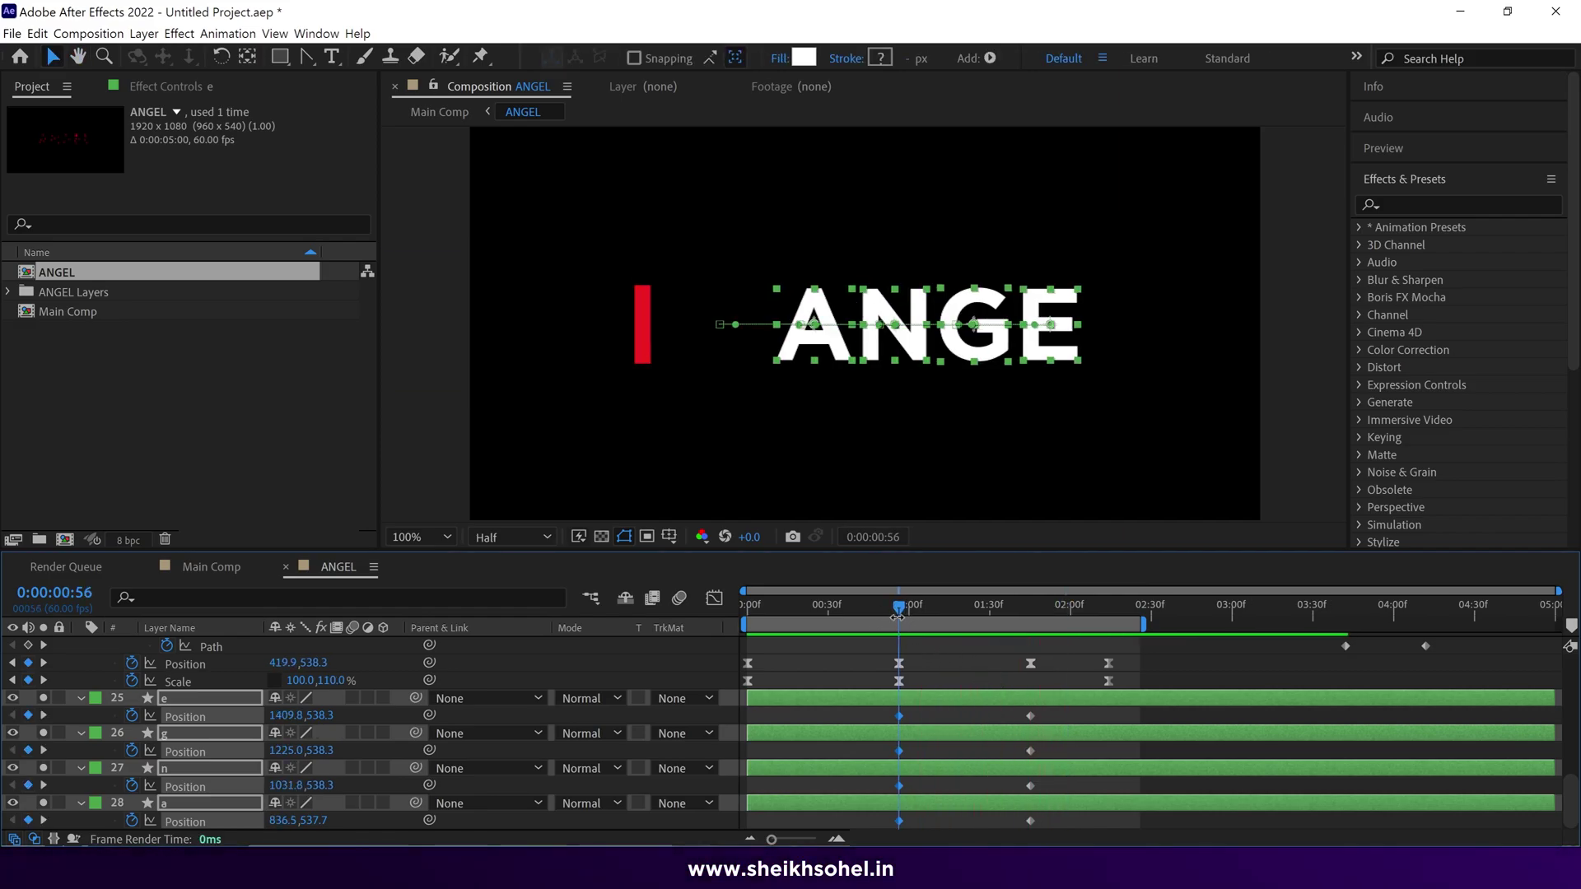
Step: Apply Easy Ease to the letters' Position keyframes, lengthen the easing into the final keyframes in the speed graph, and preview
{"action": "mouse_move", "coordinate": [873, 721]}
{"action": "left_mouse_down"}
{"action": "mouse_move", "coordinate": [1059, 840]}
{"action": "mouse_move", "coordinate": [1058, 791]}
{"action": "left_mouse_up"}
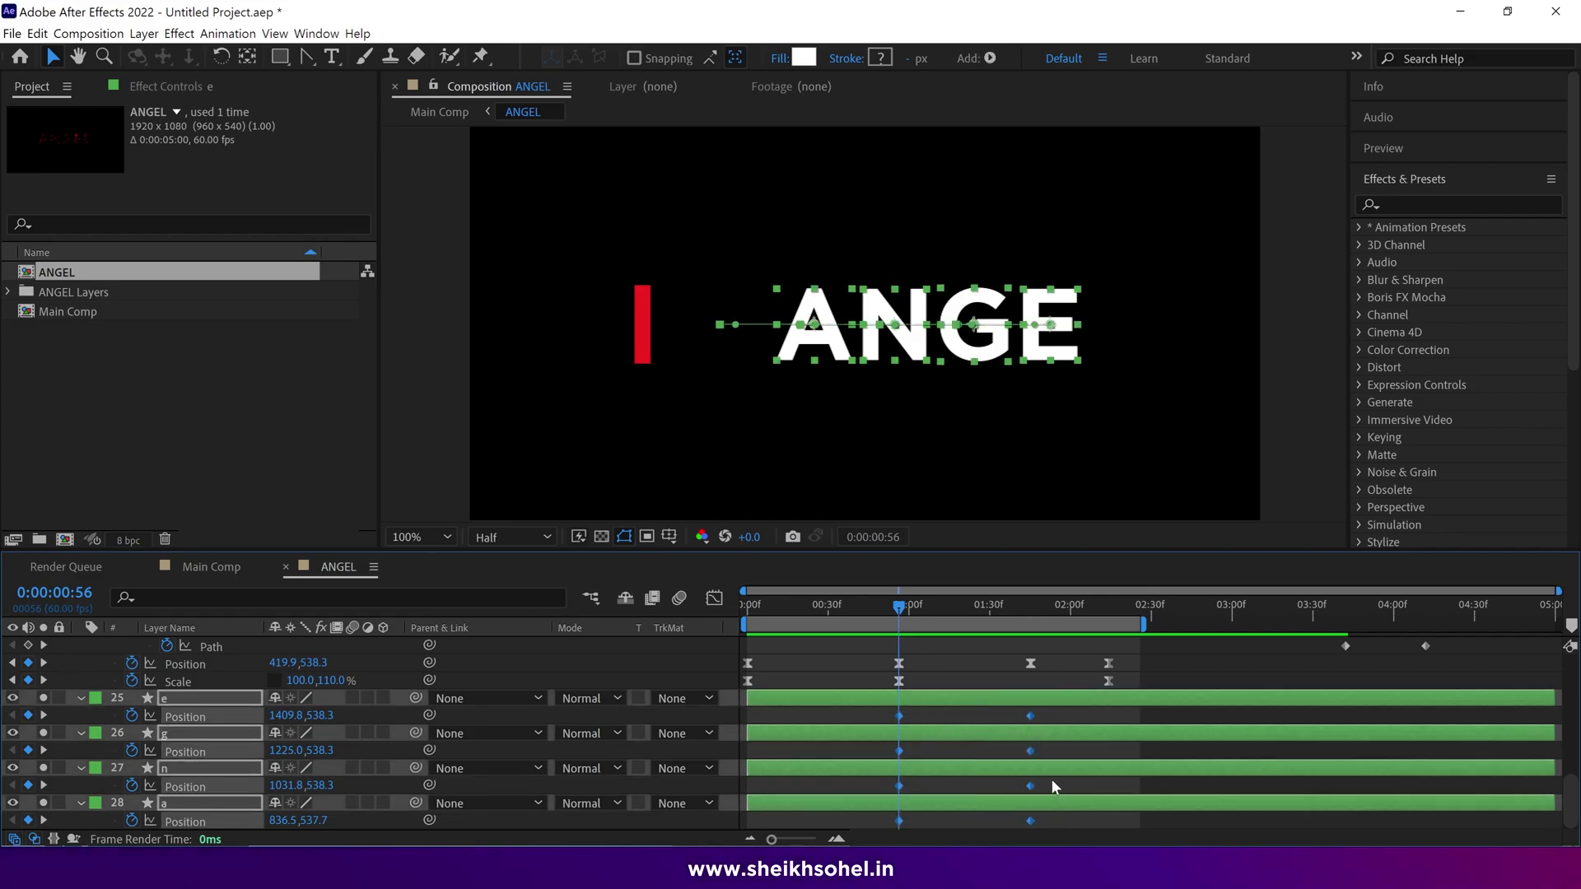
{"action": "left_click", "coordinate": [714, 599]}
{"action": "left_click_drag", "start_coordinate": [1086, 744], "coordinate": [968, 788]}
{"action": "key", "text": "space"}
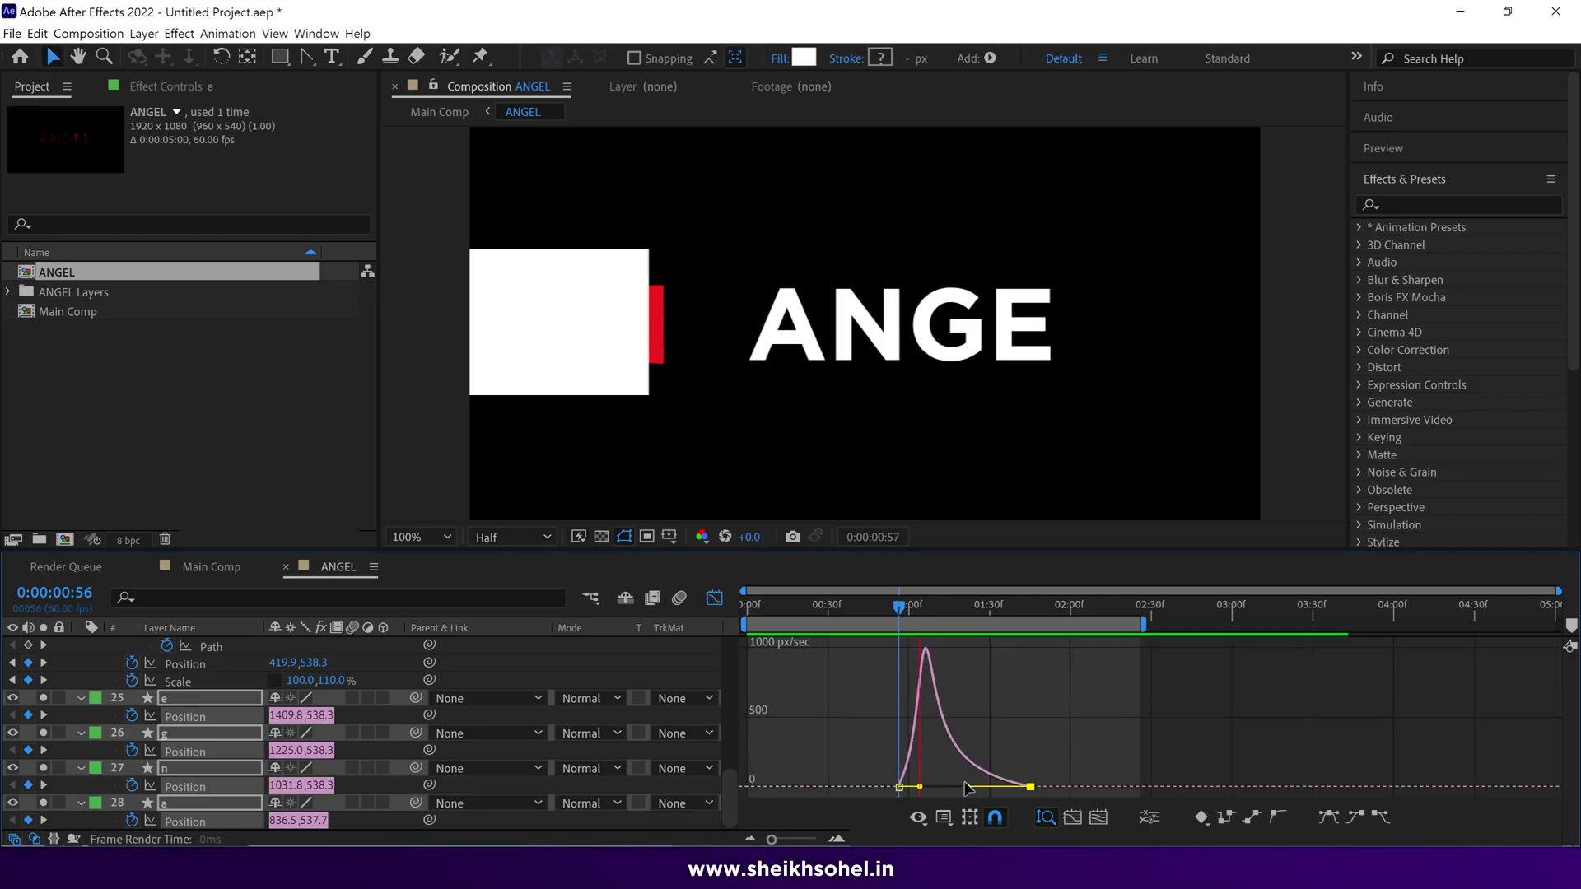
{"action": "left_click", "coordinate": [714, 599]}
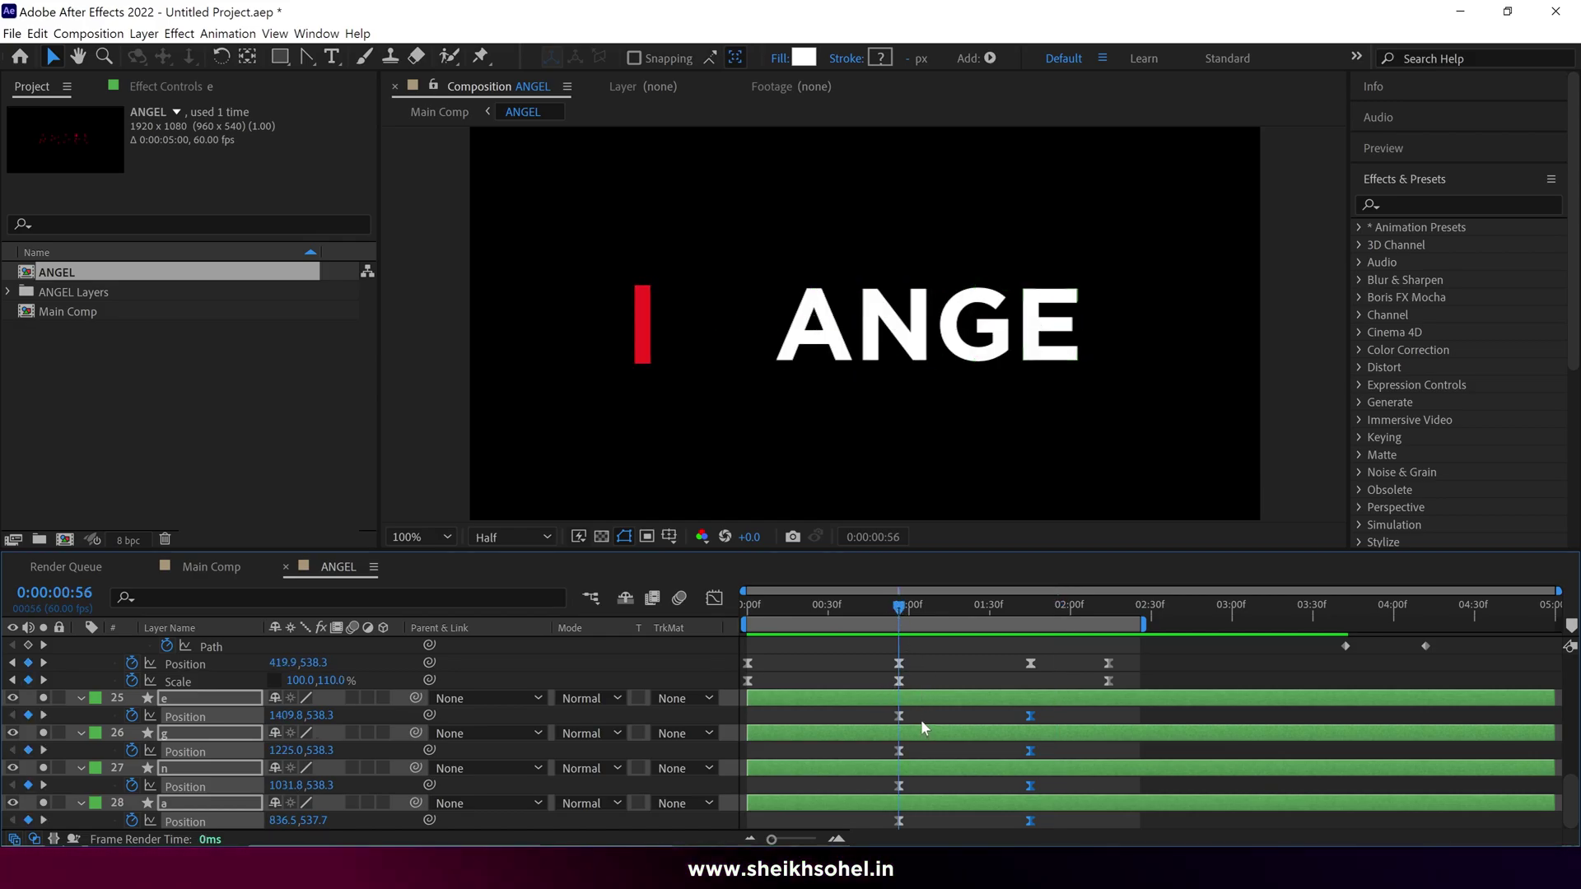
Step: Stagger the a, n, g and e layers in time so each letter starts slightly after the previous one
{"action": "left_click", "coordinate": [935, 747]}
{"action": "left_click_drag", "start_coordinate": [927, 774], "coordinate": [968, 701]}
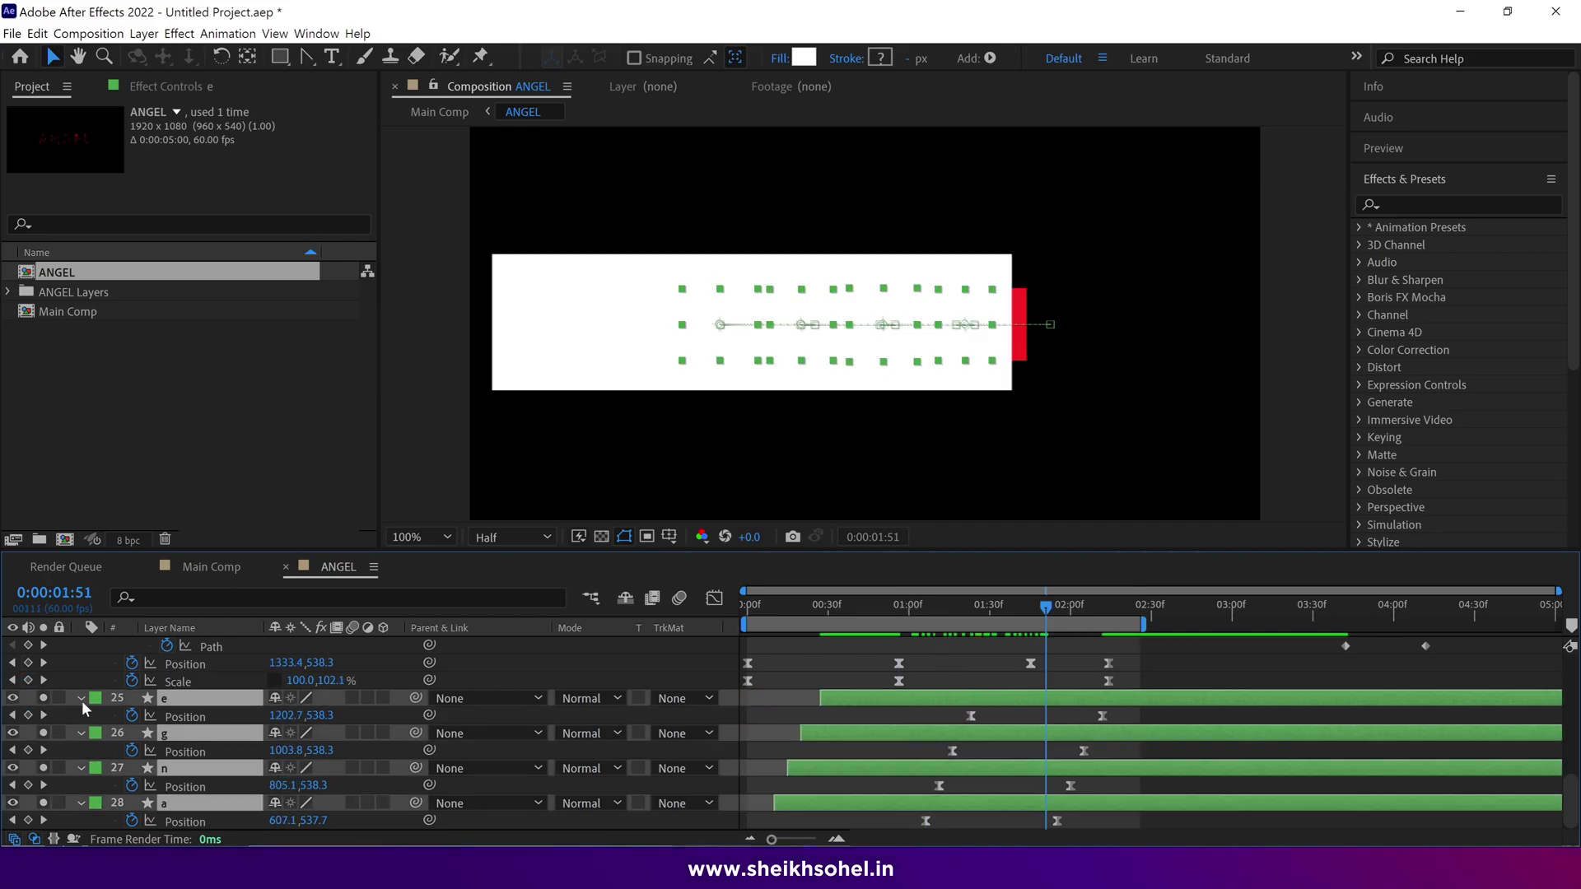
{"action": "left_click", "coordinate": [80, 698]}
Step: Pre-compose the e, g, n and a layers into a composition named Letters, moving all attributes into it
{"action": "right_click", "coordinate": [194, 789]}
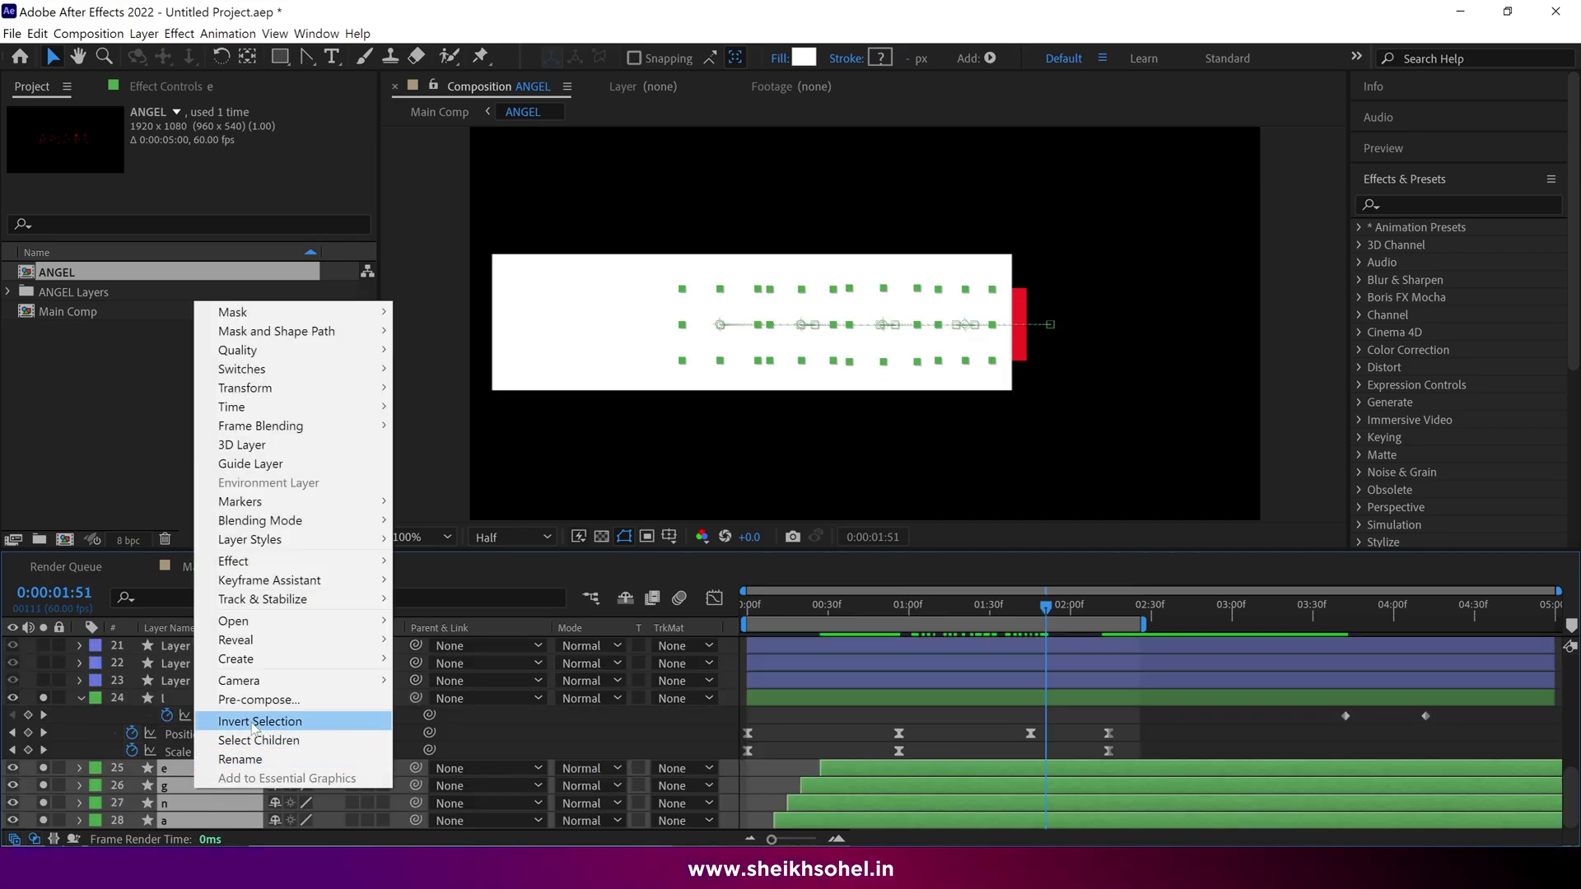
{"action": "left_click", "coordinate": [253, 700]}
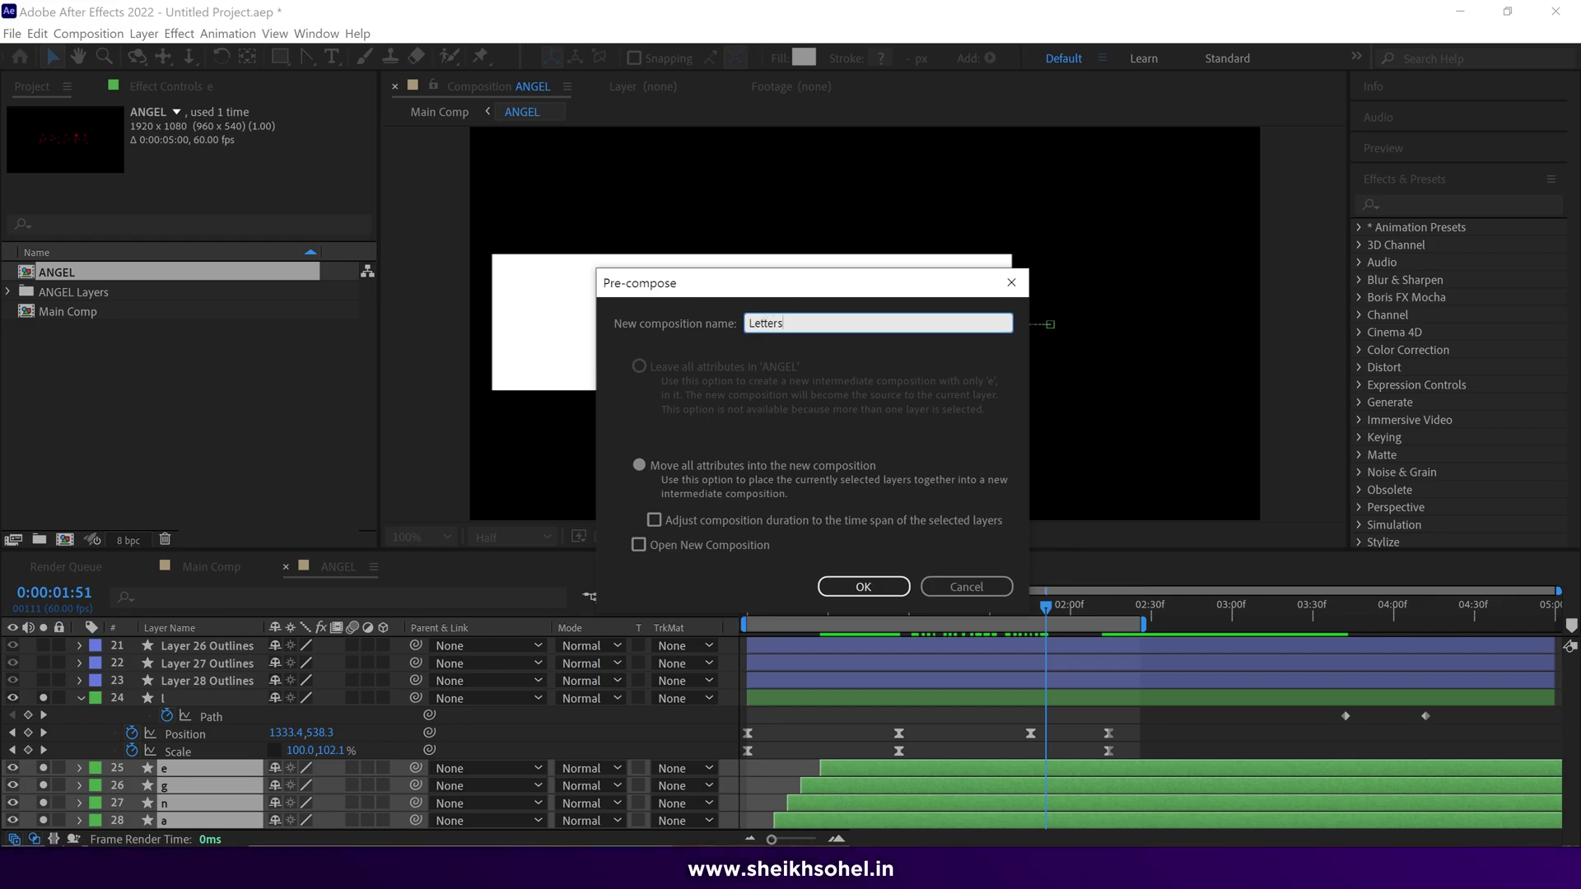
{"action": "type", "text": "Letters"}
{"action": "left_click", "coordinate": [853, 578]}
Step: Place the Reveal layer directly above the Letters layer and set Letters' track matte to Alpha Matte "Reveal"
{"action": "left_click", "coordinate": [80, 752]}
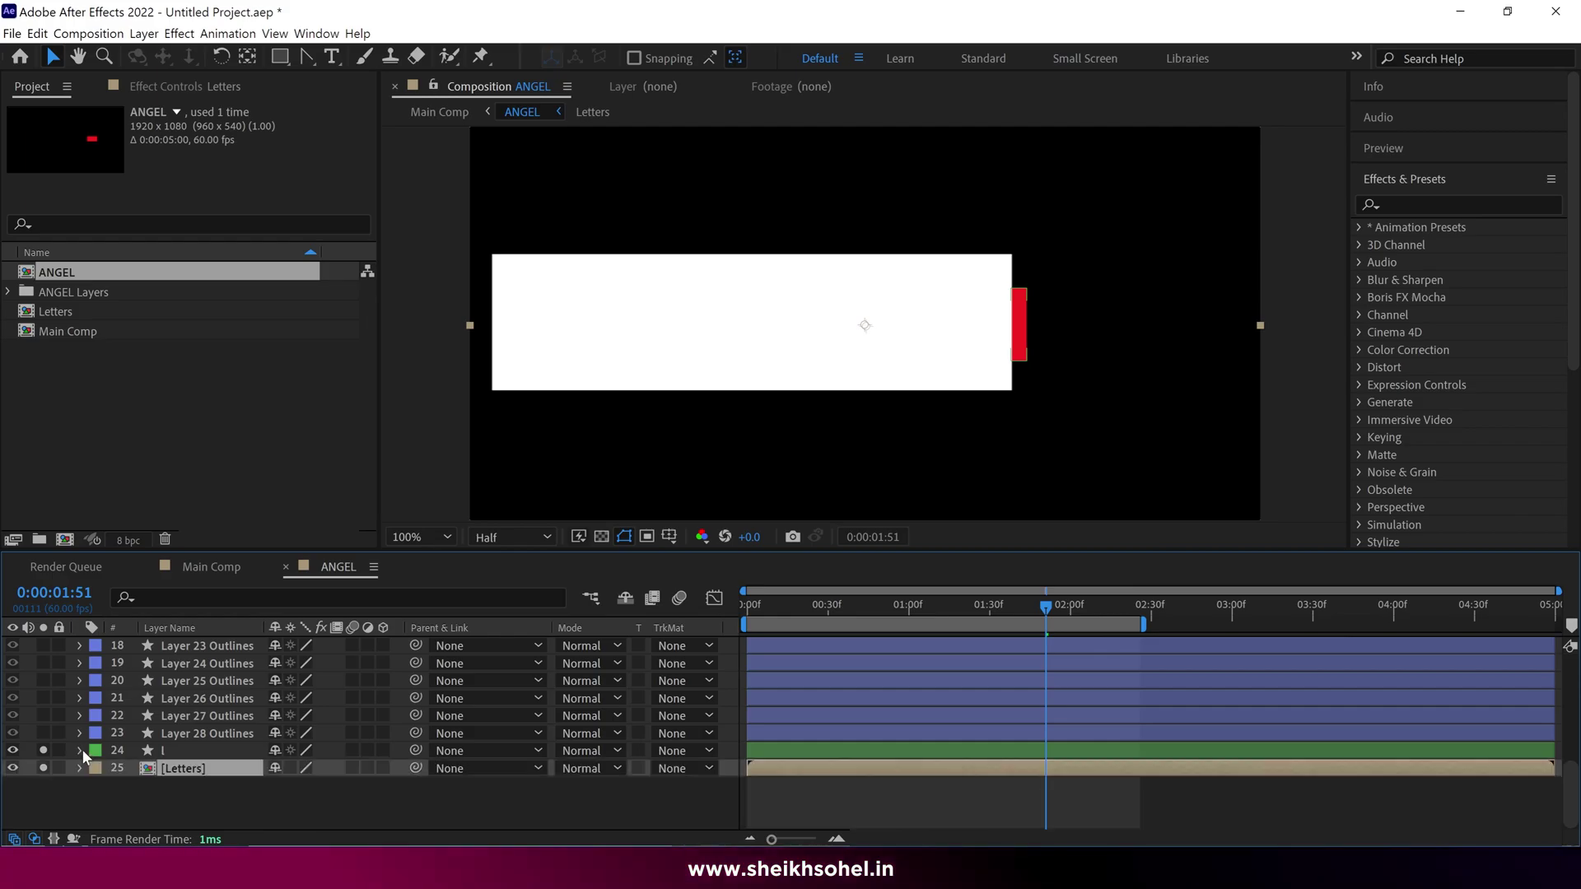
{"action": "scroll", "coordinate": [148, 733], "scroll_direction": "up", "scroll_amount": 5}
{"action": "left_click", "coordinate": [181, 649]}
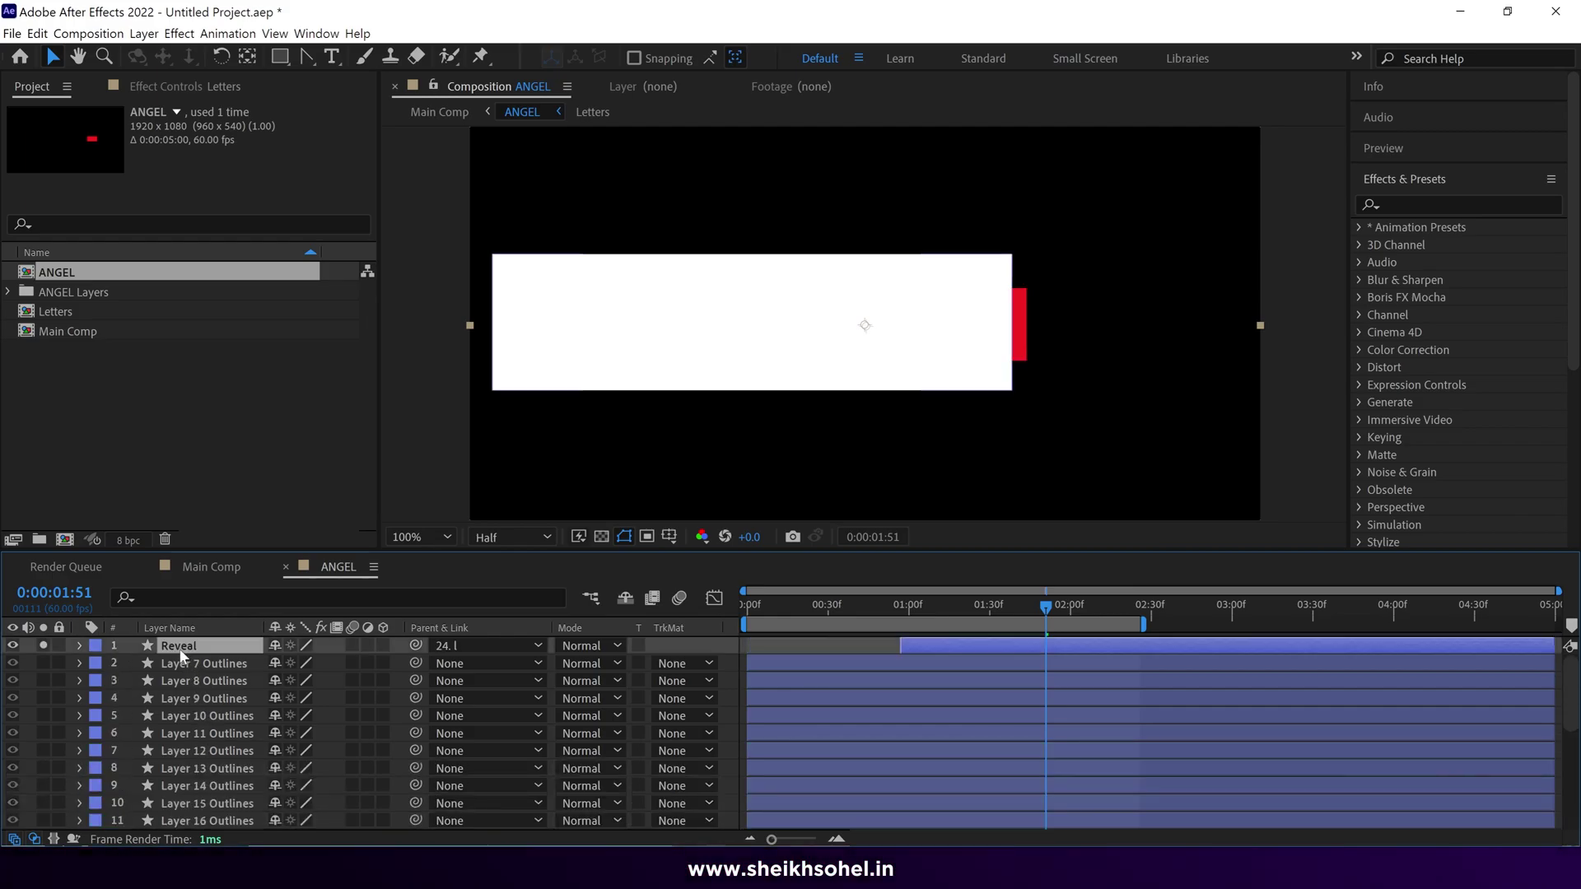
{"action": "left_click_drag", "start_coordinate": [178, 826], "coordinate": [185, 817]}
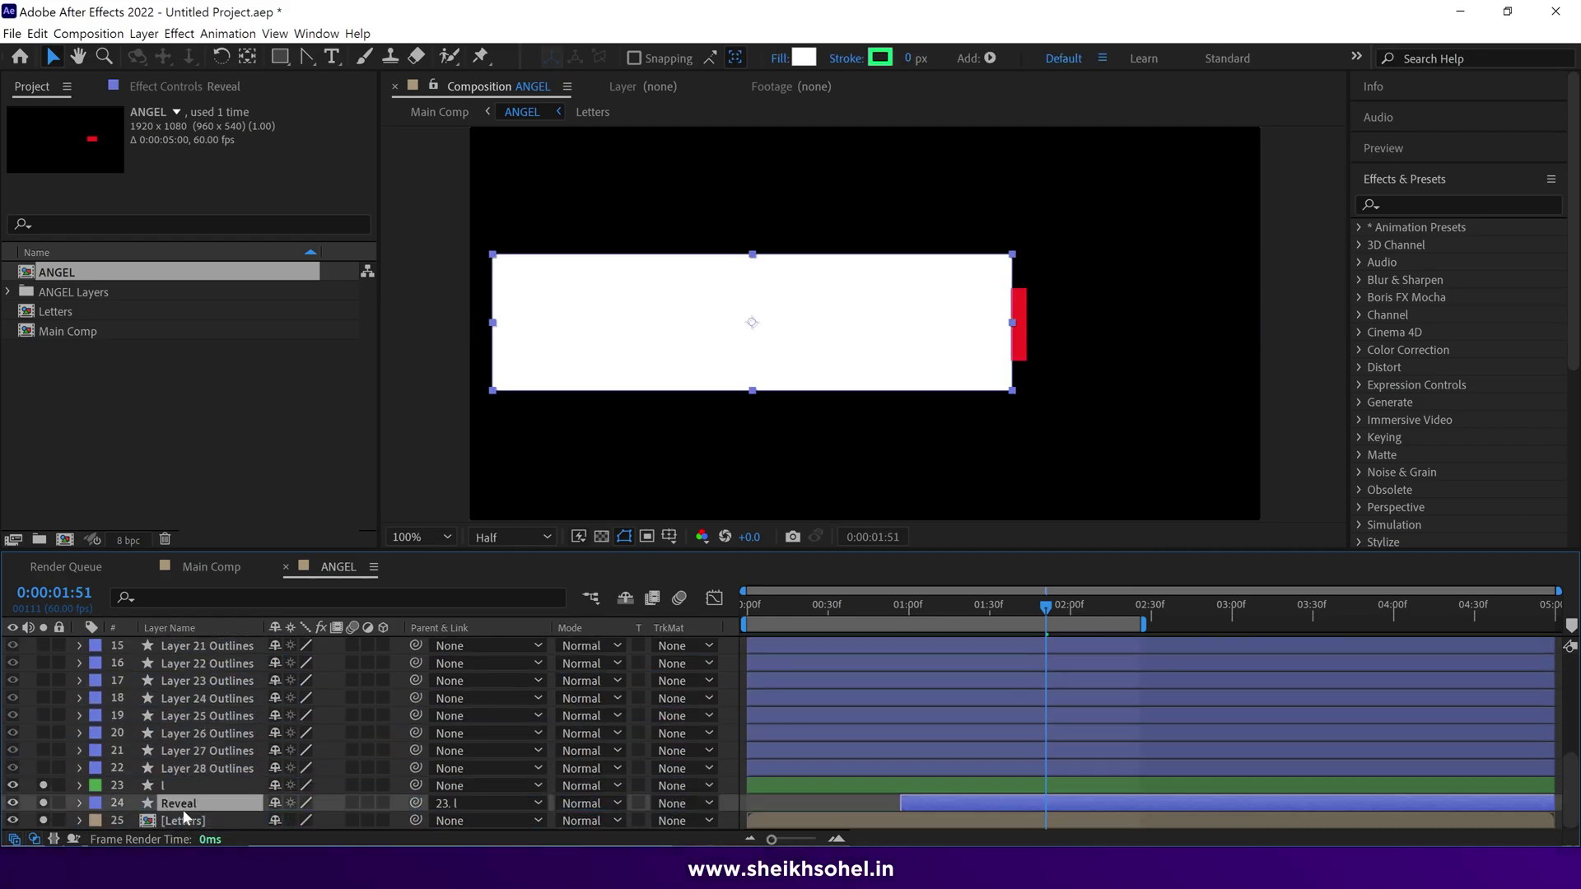
{"action": "left_click", "coordinate": [184, 822]}
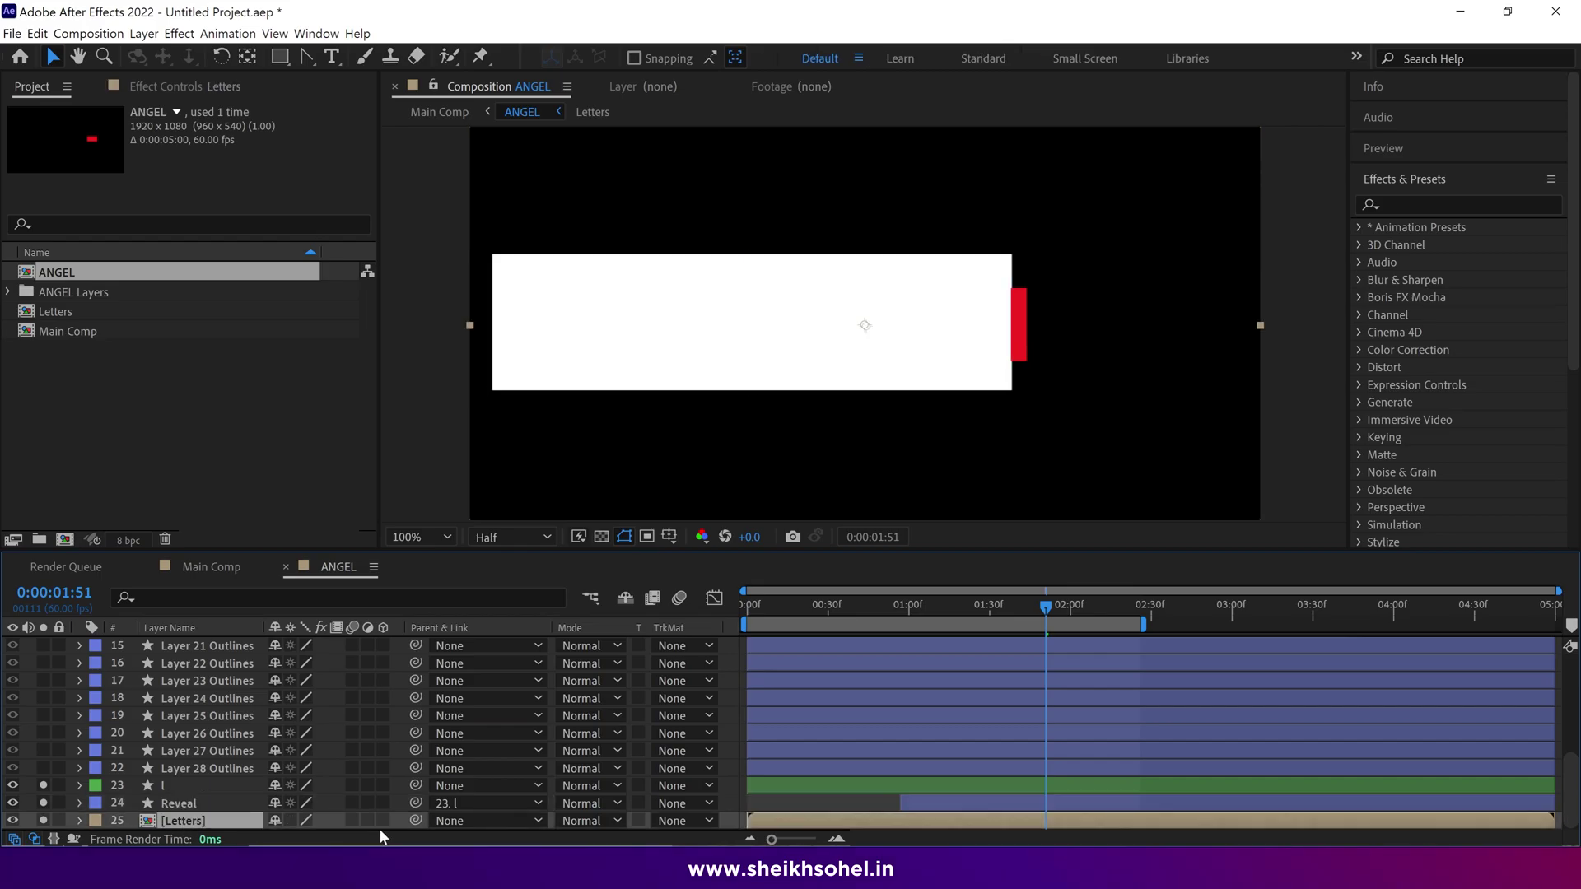
{"action": "left_click", "coordinate": [682, 822]}
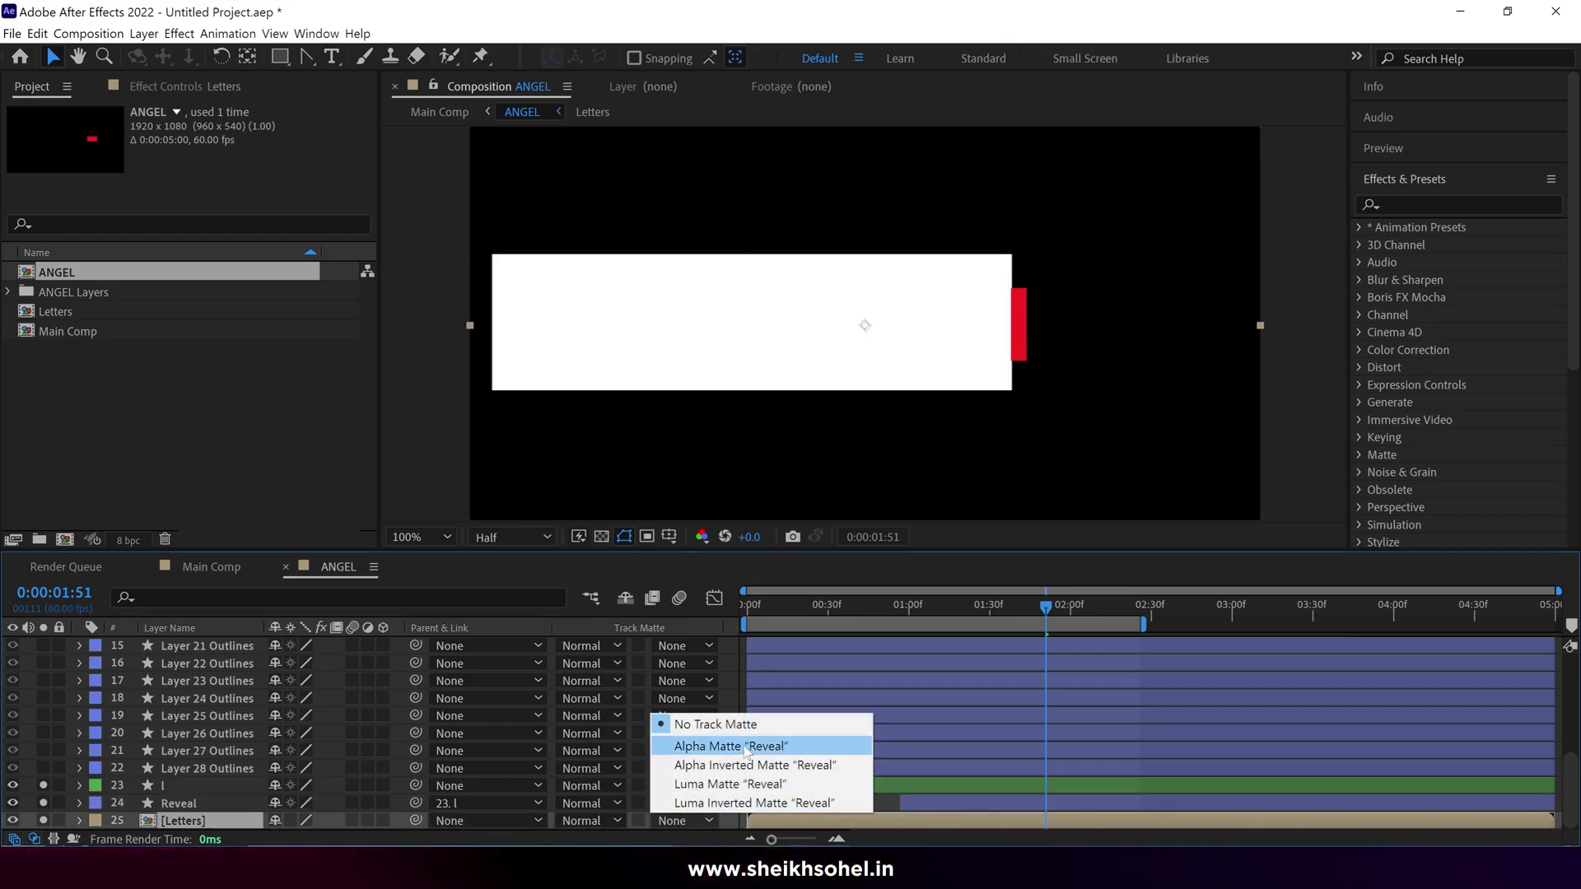
{"action": "left_click", "coordinate": [741, 747]}
Step: Preview the matte-driven reveal of the ANGE letters behind the moving red bar
{"action": "key", "text": "space"}
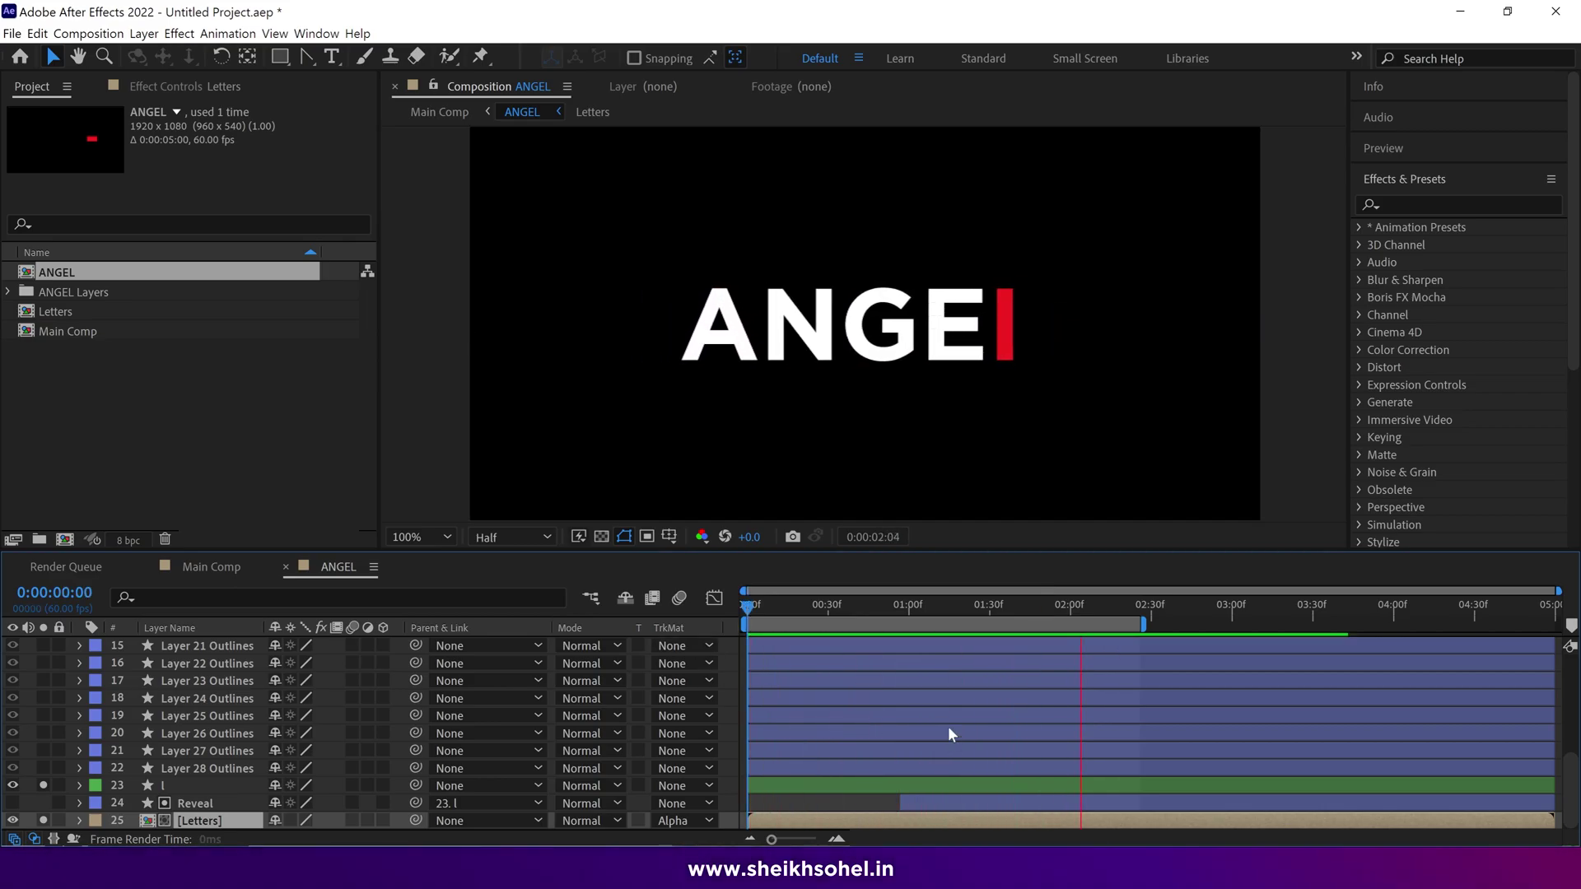
{"action": "scroll", "coordinate": [946, 730], "scroll_direction": "up", "scroll_amount": 1}
{"action": "left_click", "coordinate": [936, 622]}
{"action": "key", "text": "space"}
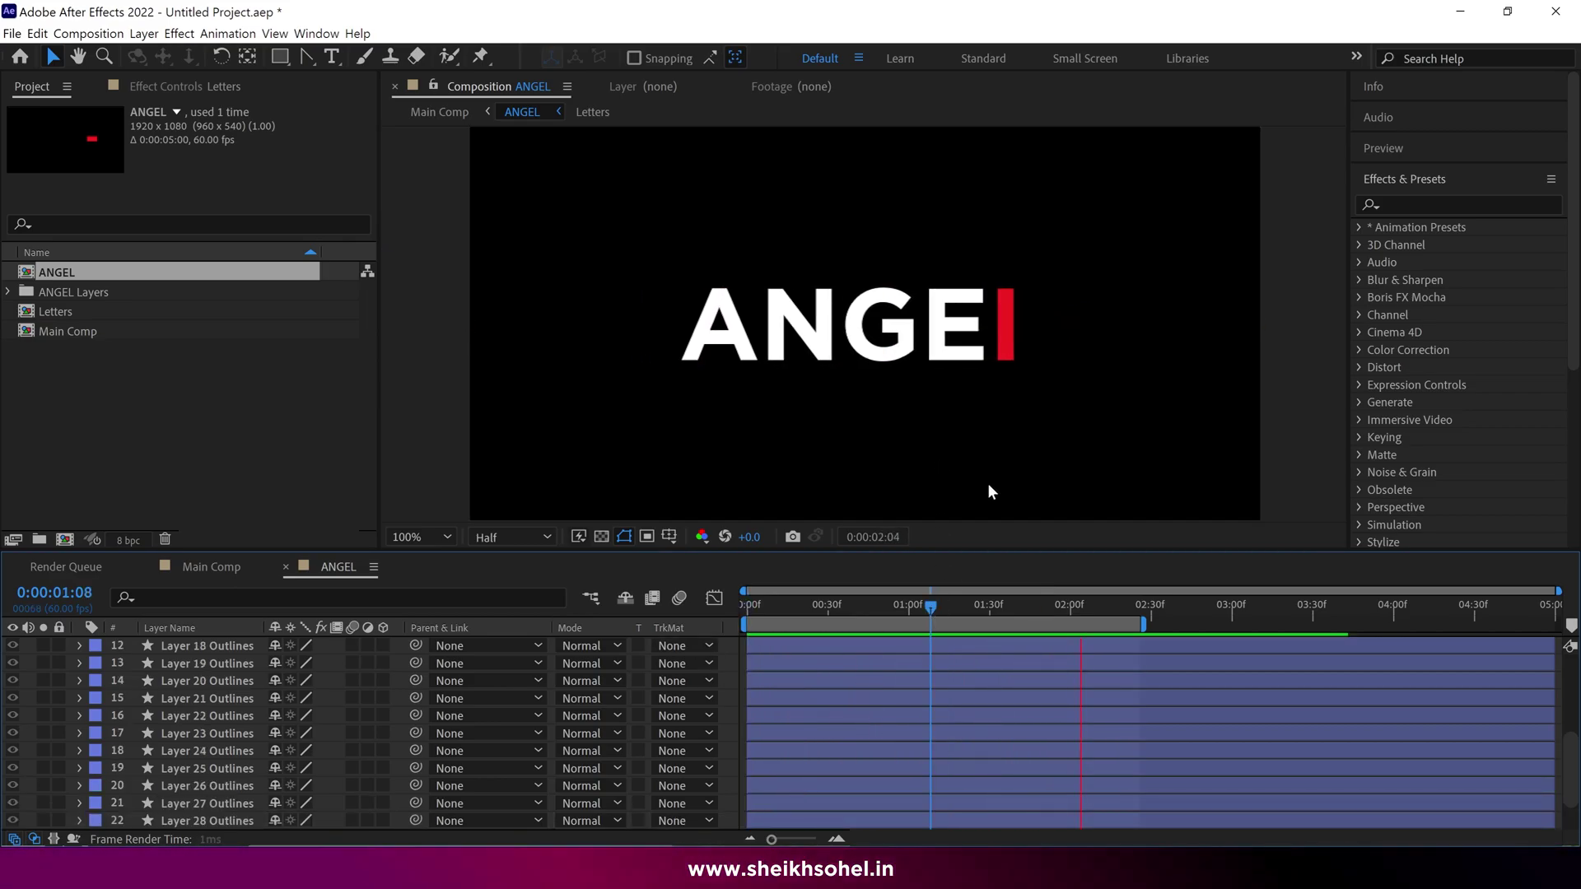
{"action": "key", "text": "space"}
{"action": "scroll", "coordinate": [311, 772], "scroll_direction": "down", "scroll_amount": 1}
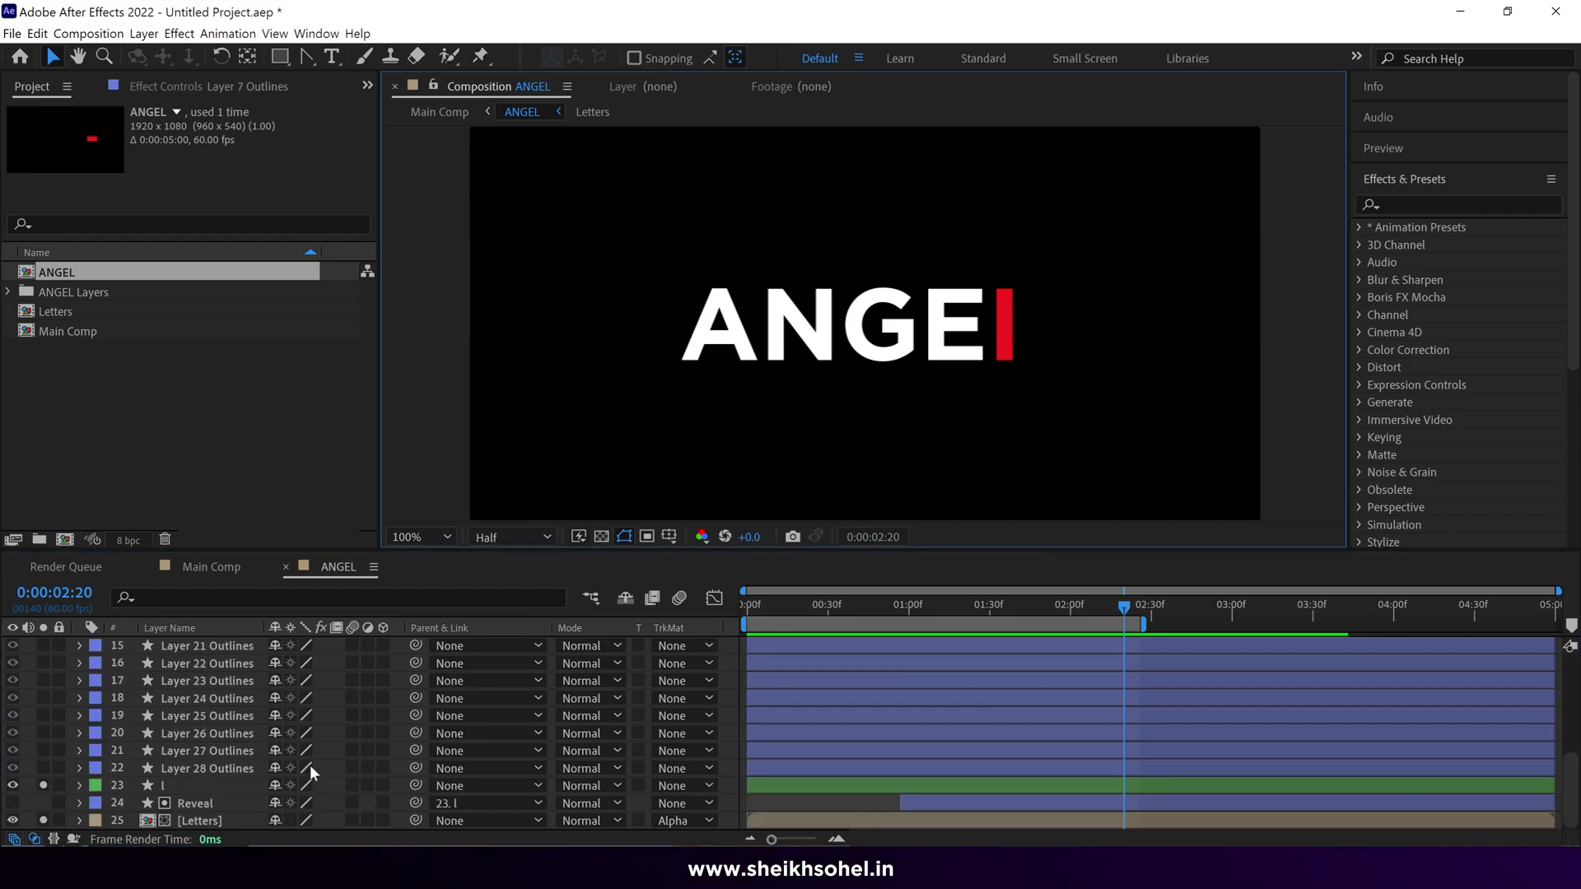
Step: Apply the Card Wipe - 3D pixelstorm movement transition preset to the l layer at 0:00
{"action": "left_click", "coordinate": [197, 789]}
{"action": "key", "text": "period"}
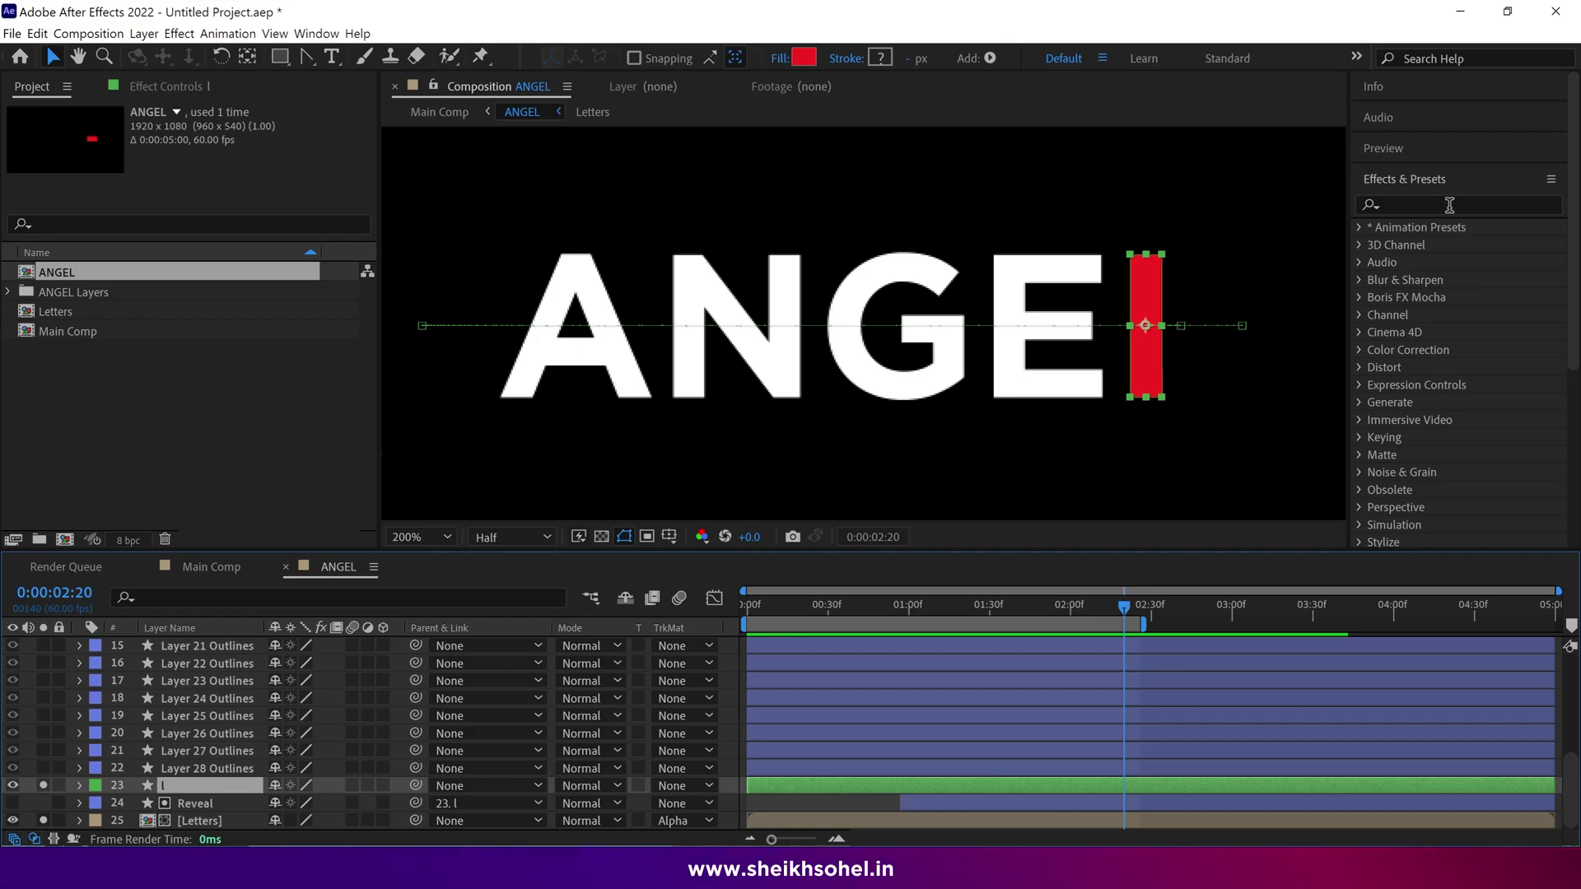
{"action": "left_click", "coordinate": [1360, 227]}
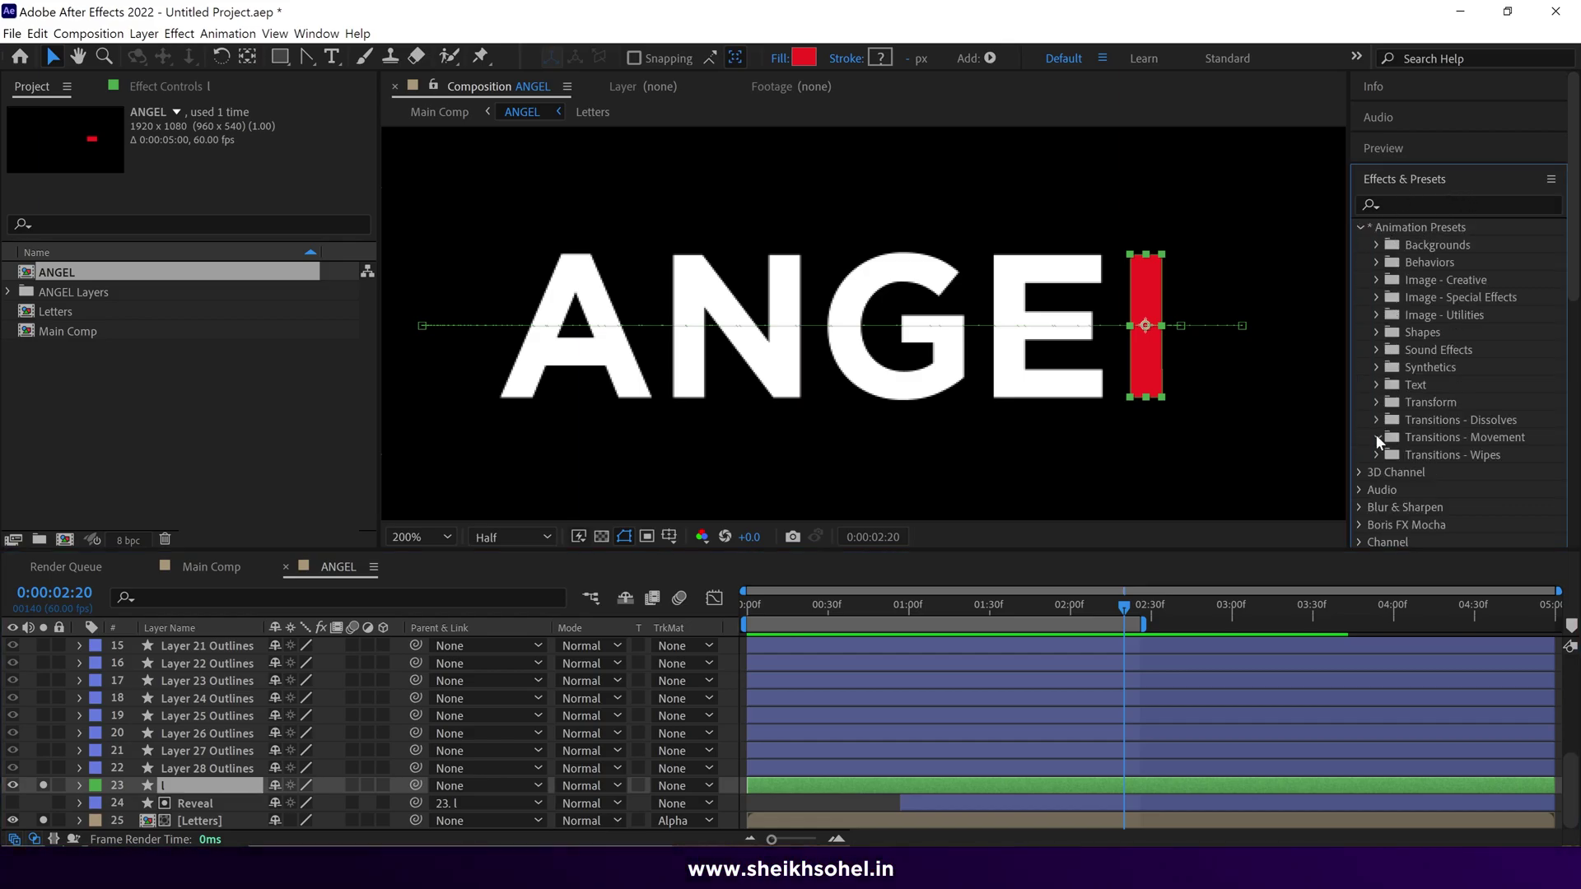
{"action": "scroll", "coordinate": [1468, 481], "scroll_direction": "down", "scroll_amount": 1}
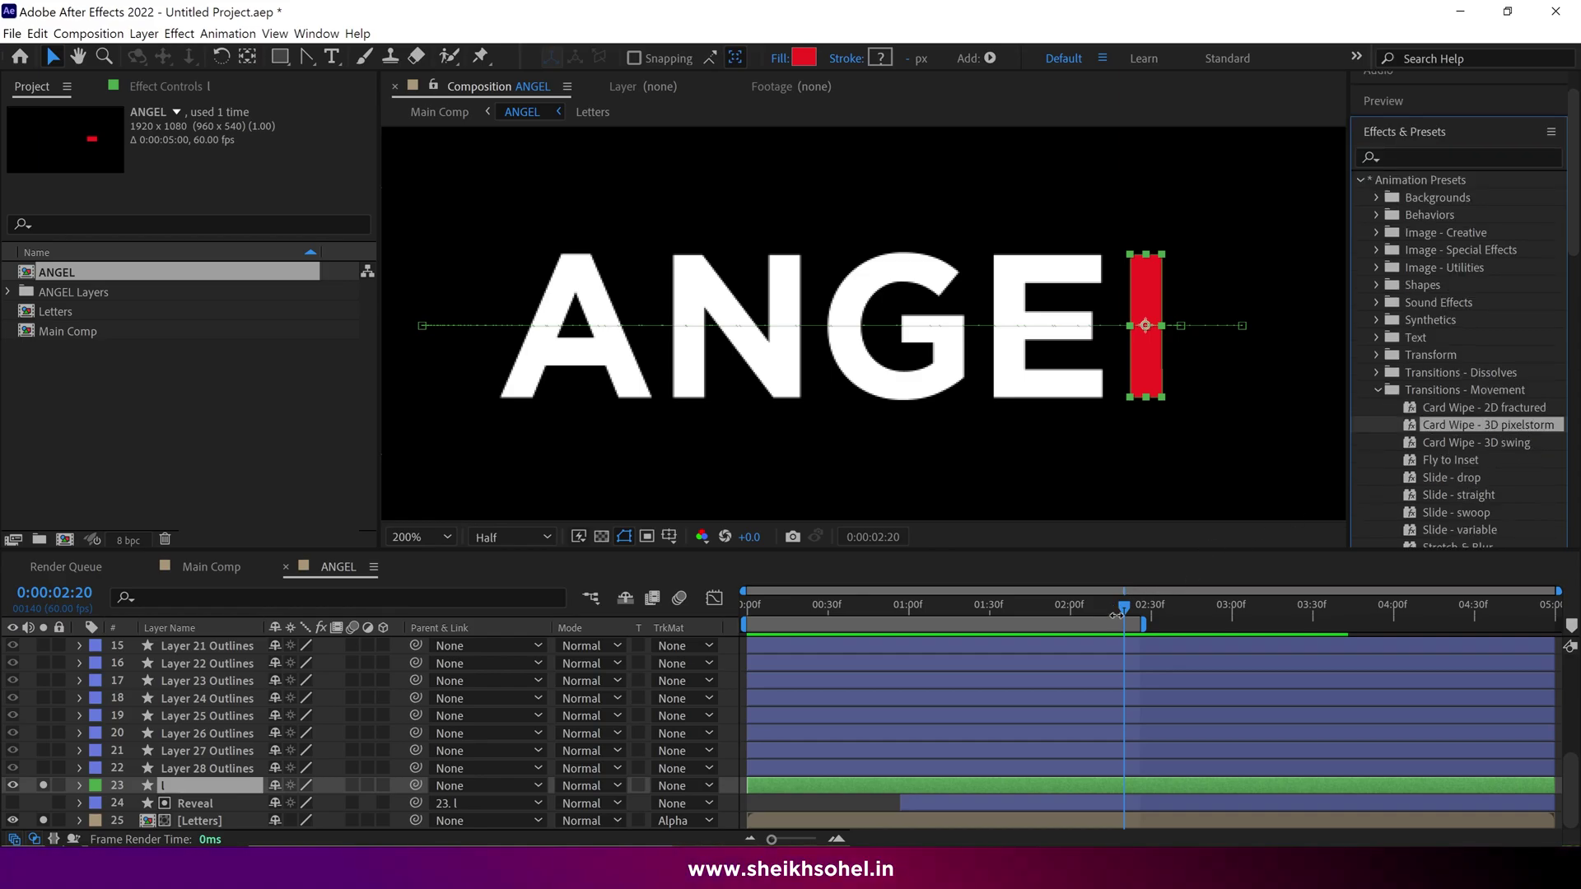
{"action": "left_click_drag", "start_coordinate": [1124, 607], "coordinate": [719, 628]}
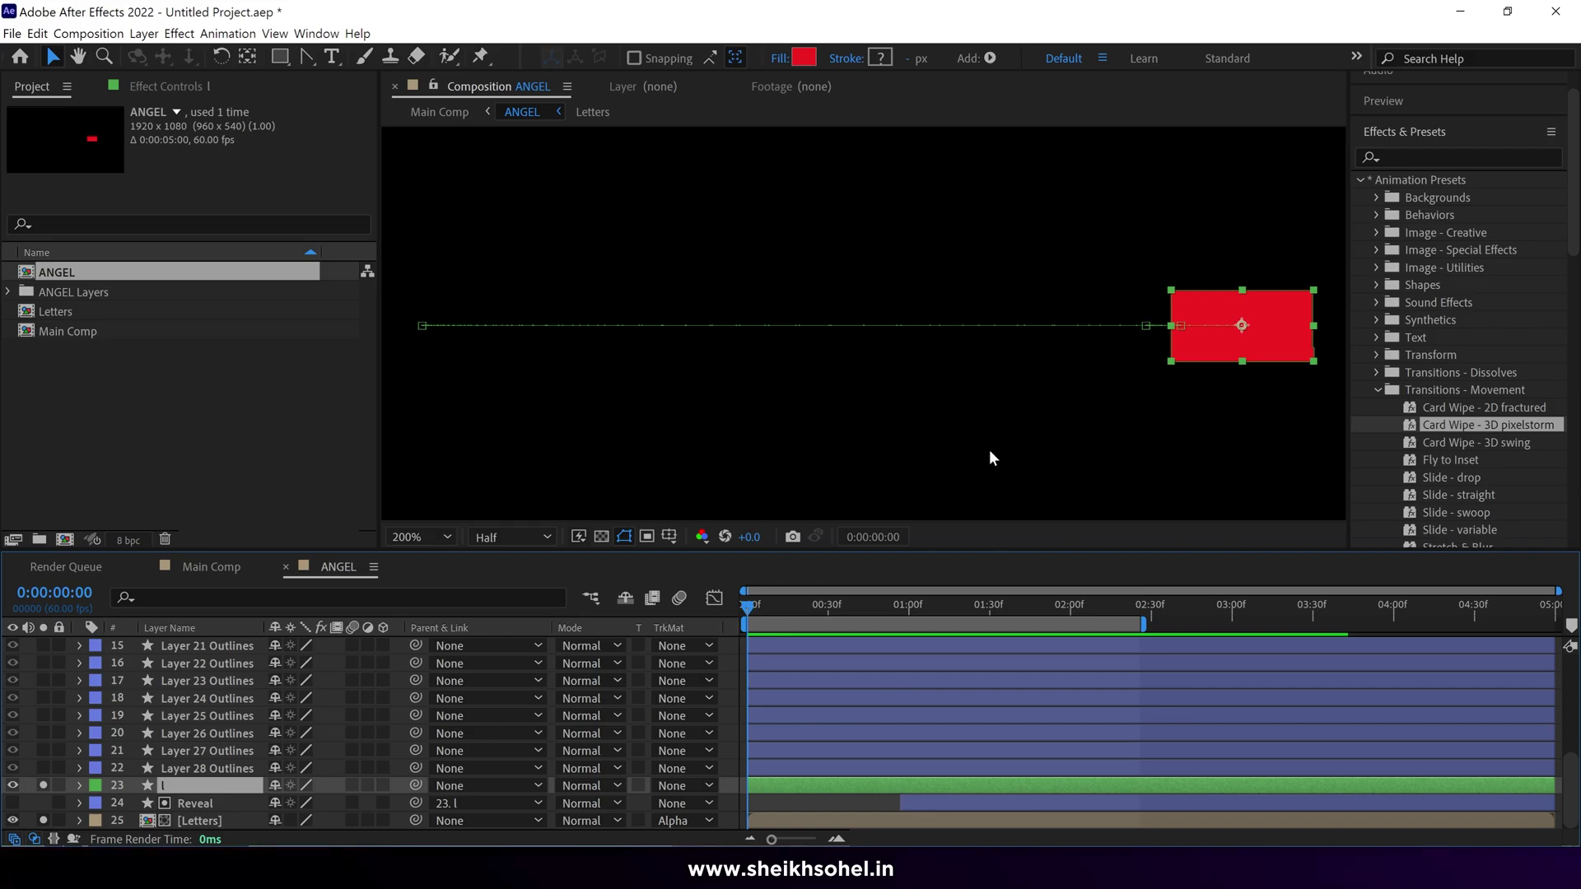
{"action": "scroll", "coordinate": [1053, 412], "scroll_direction": "down", "scroll_amount": 1}
{"action": "left_click_drag", "start_coordinate": [1483, 429], "coordinate": [796, 787]}
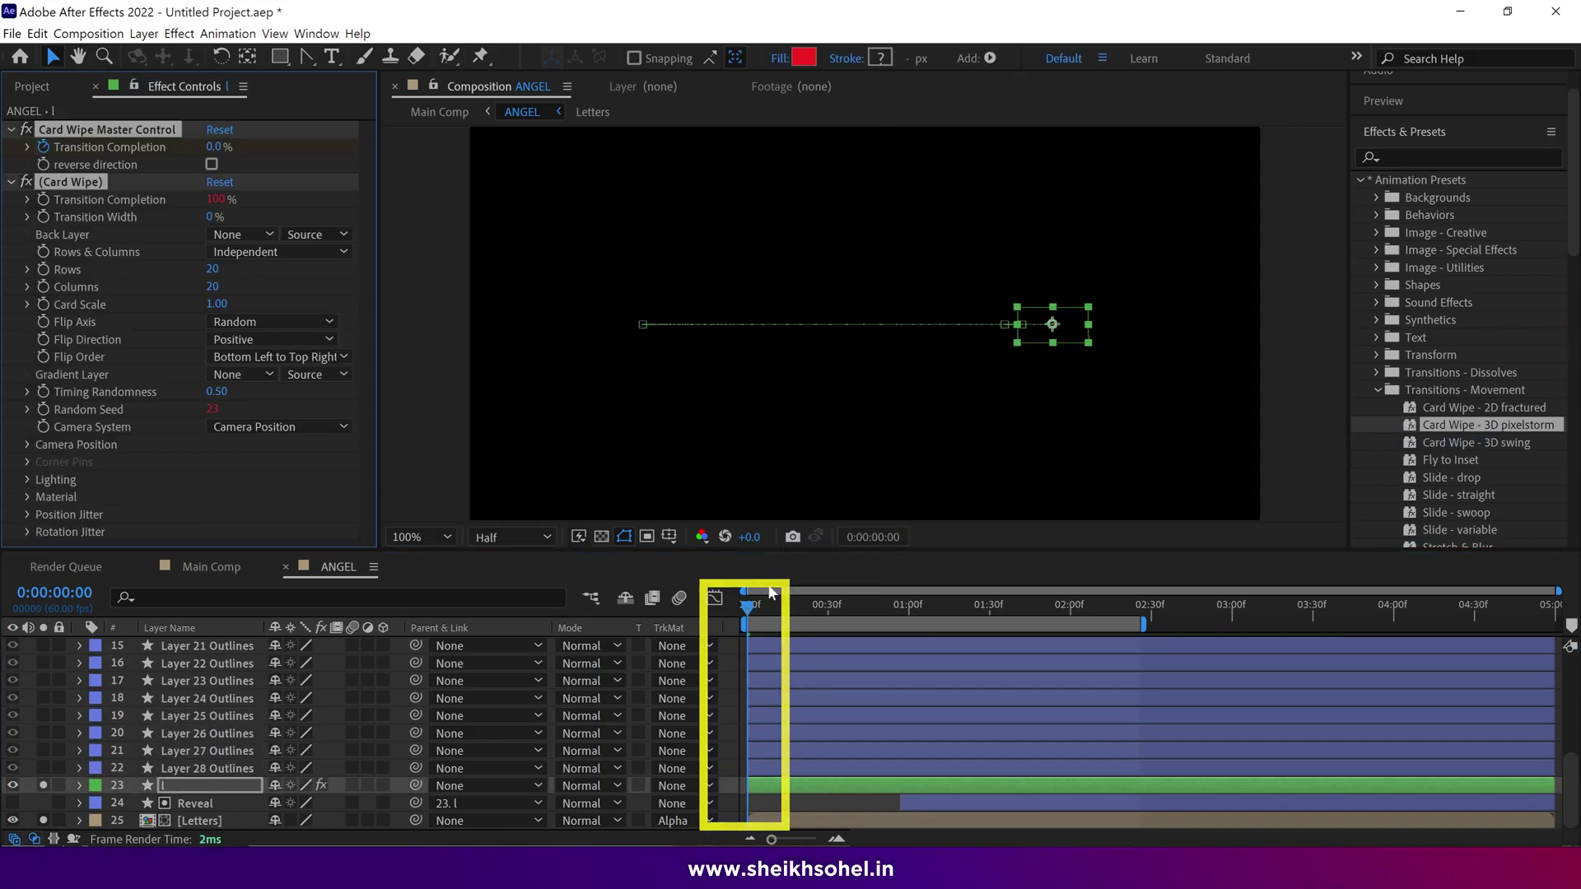
Step: Preview the pixelstorm effect on the moving red bar
{"action": "left_click_drag", "start_coordinate": [759, 609], "coordinate": [837, 629]}
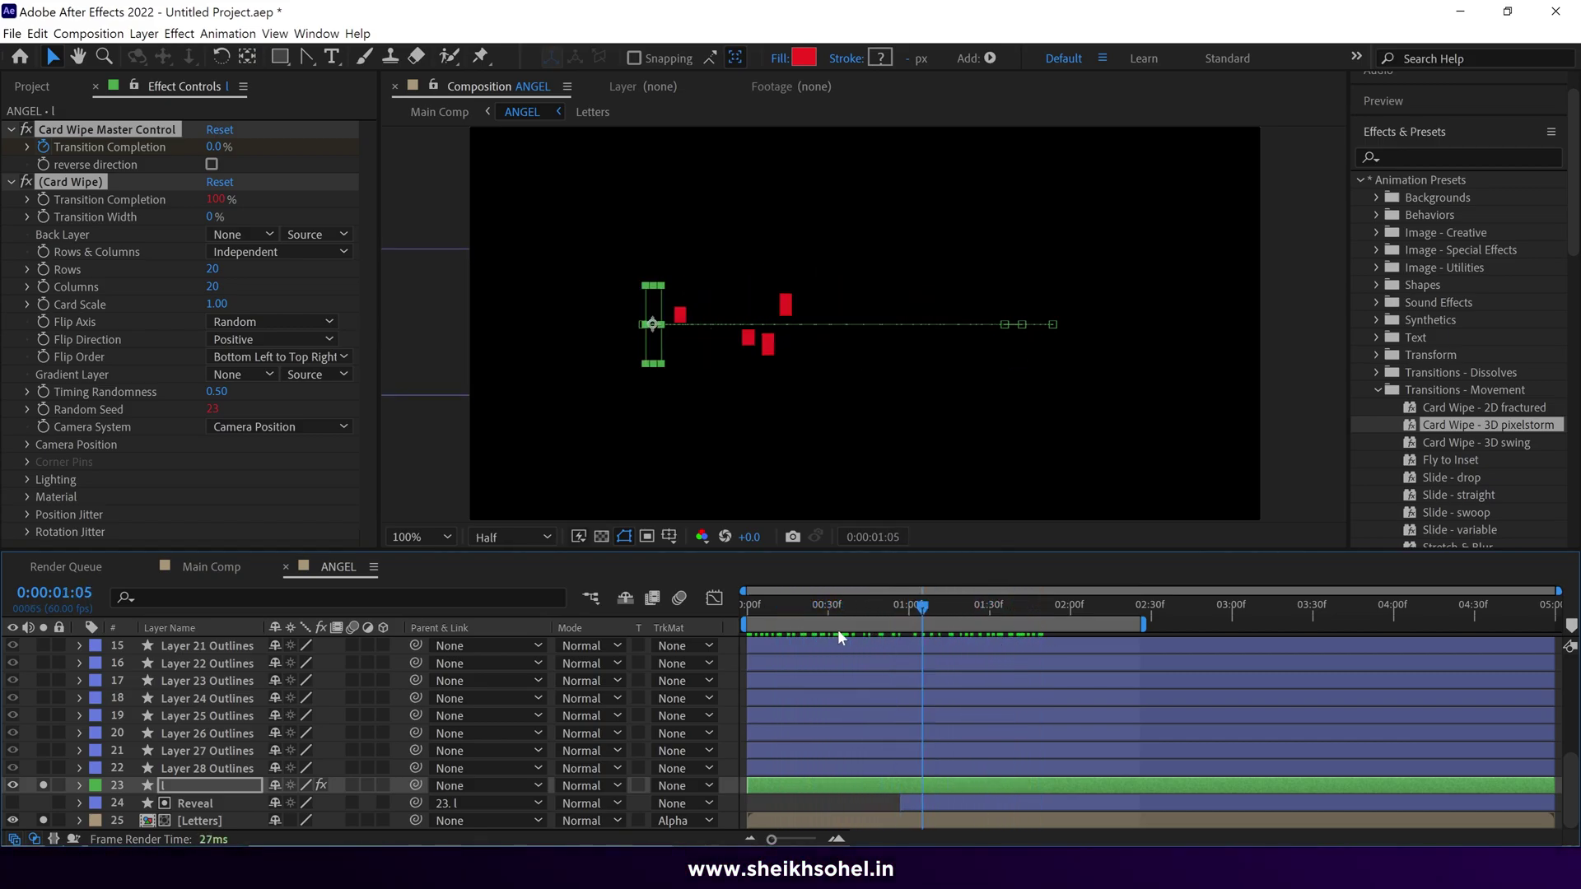
{"action": "key", "text": "space"}
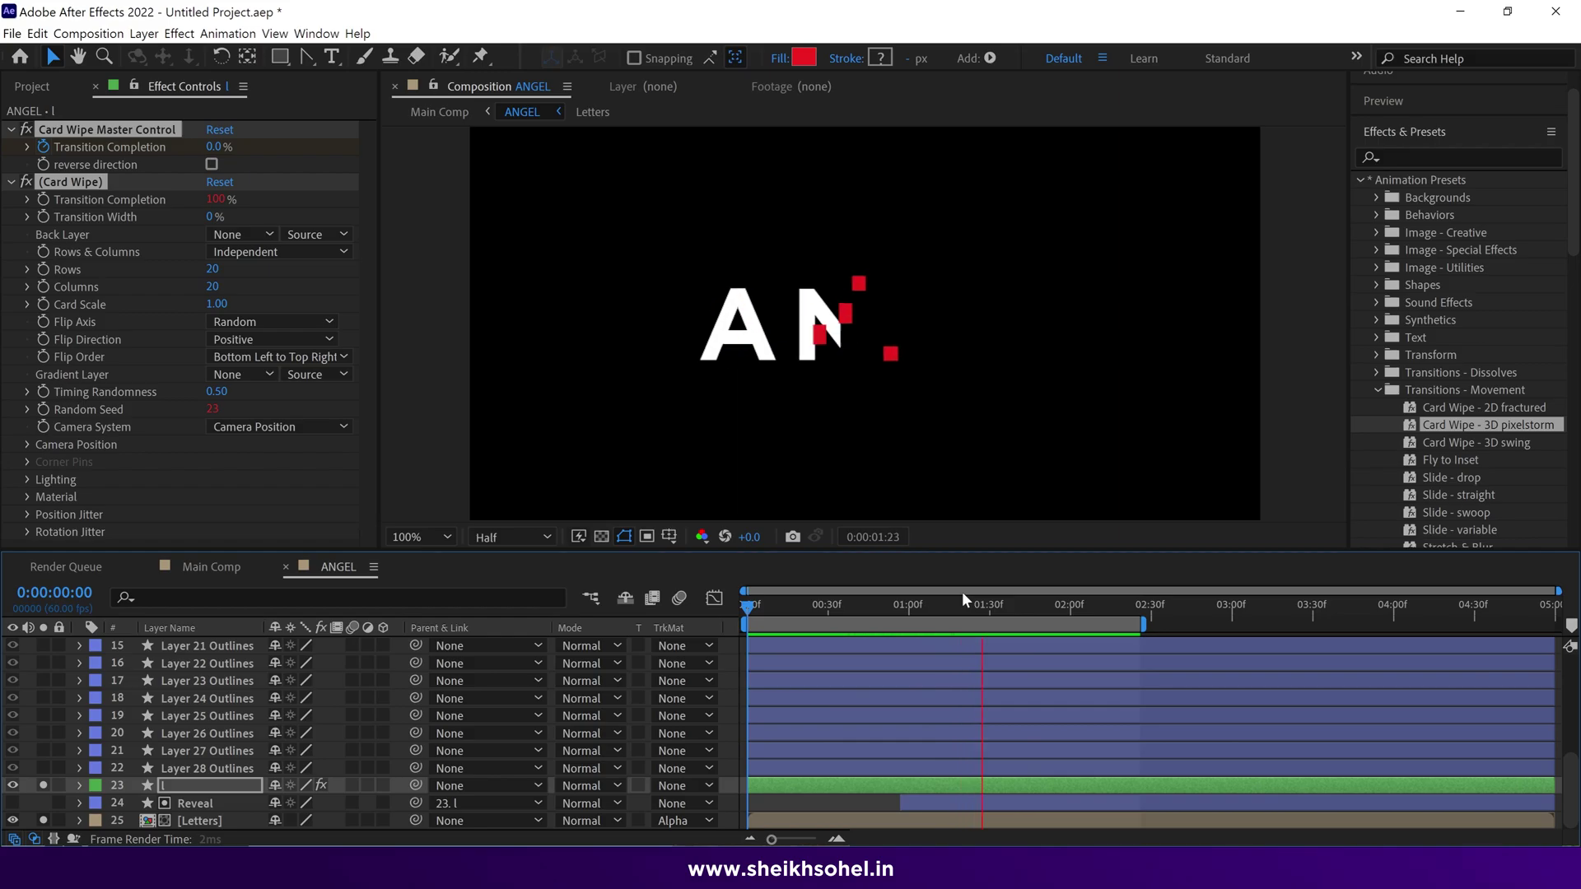
{"action": "key", "text": "space"}
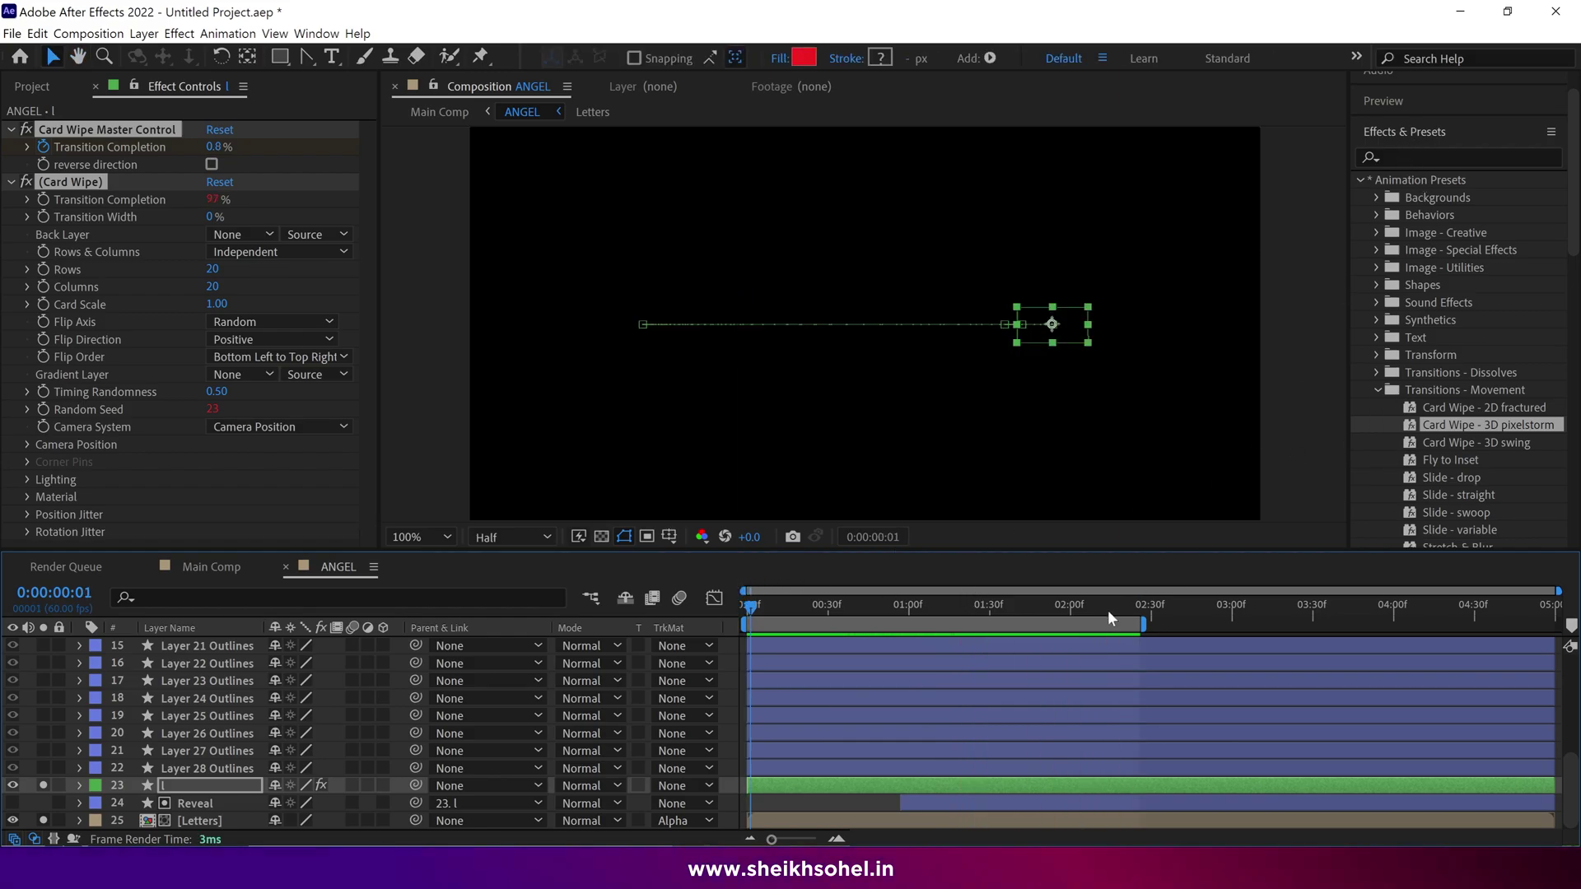
Step: Enable reverse direction for the l layer's card wipe, set Rows and Columns to 50 each, and preview the finer particles
{"action": "left_click_drag", "start_coordinate": [1109, 610], "coordinate": [887, 636]}
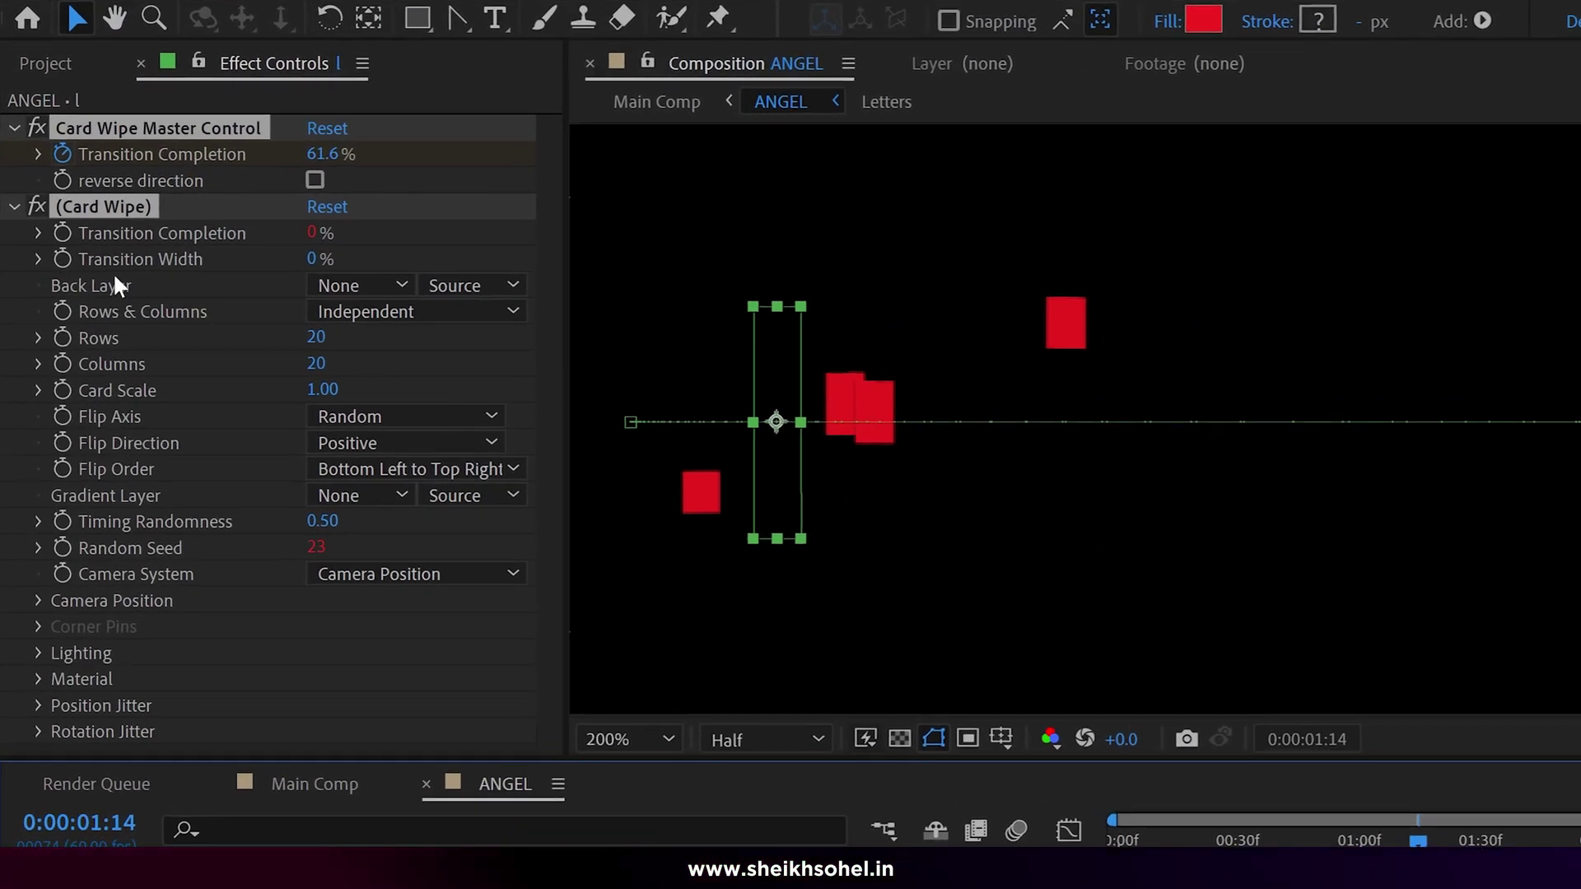
{"action": "left_click", "coordinate": [309, 178]}
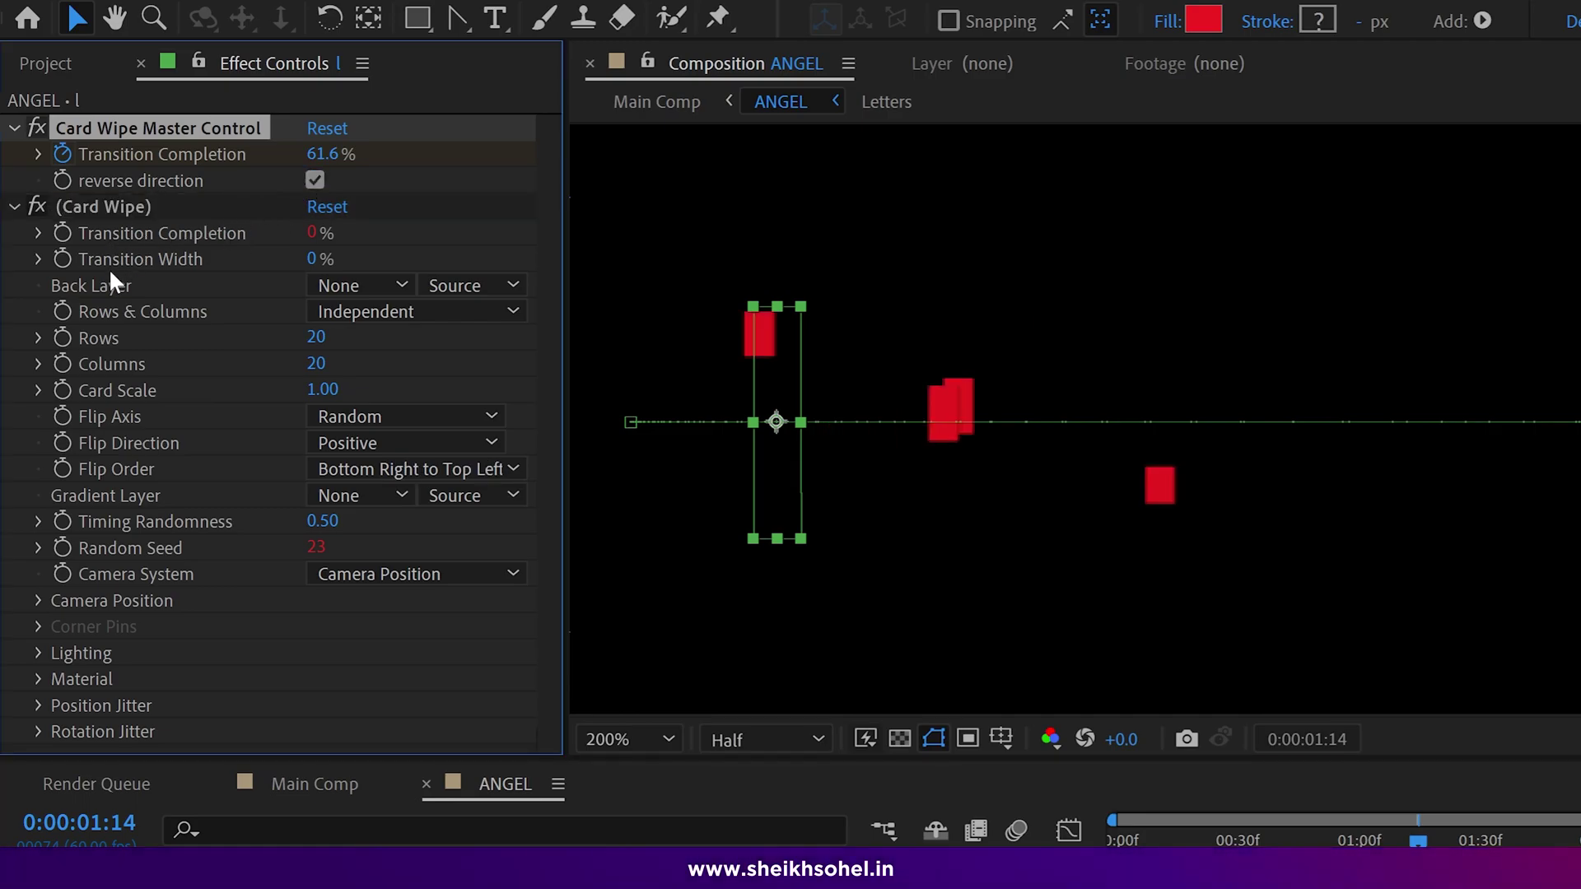
{"action": "left_click", "coordinate": [317, 339]}
{"action": "type", "text": "50"}
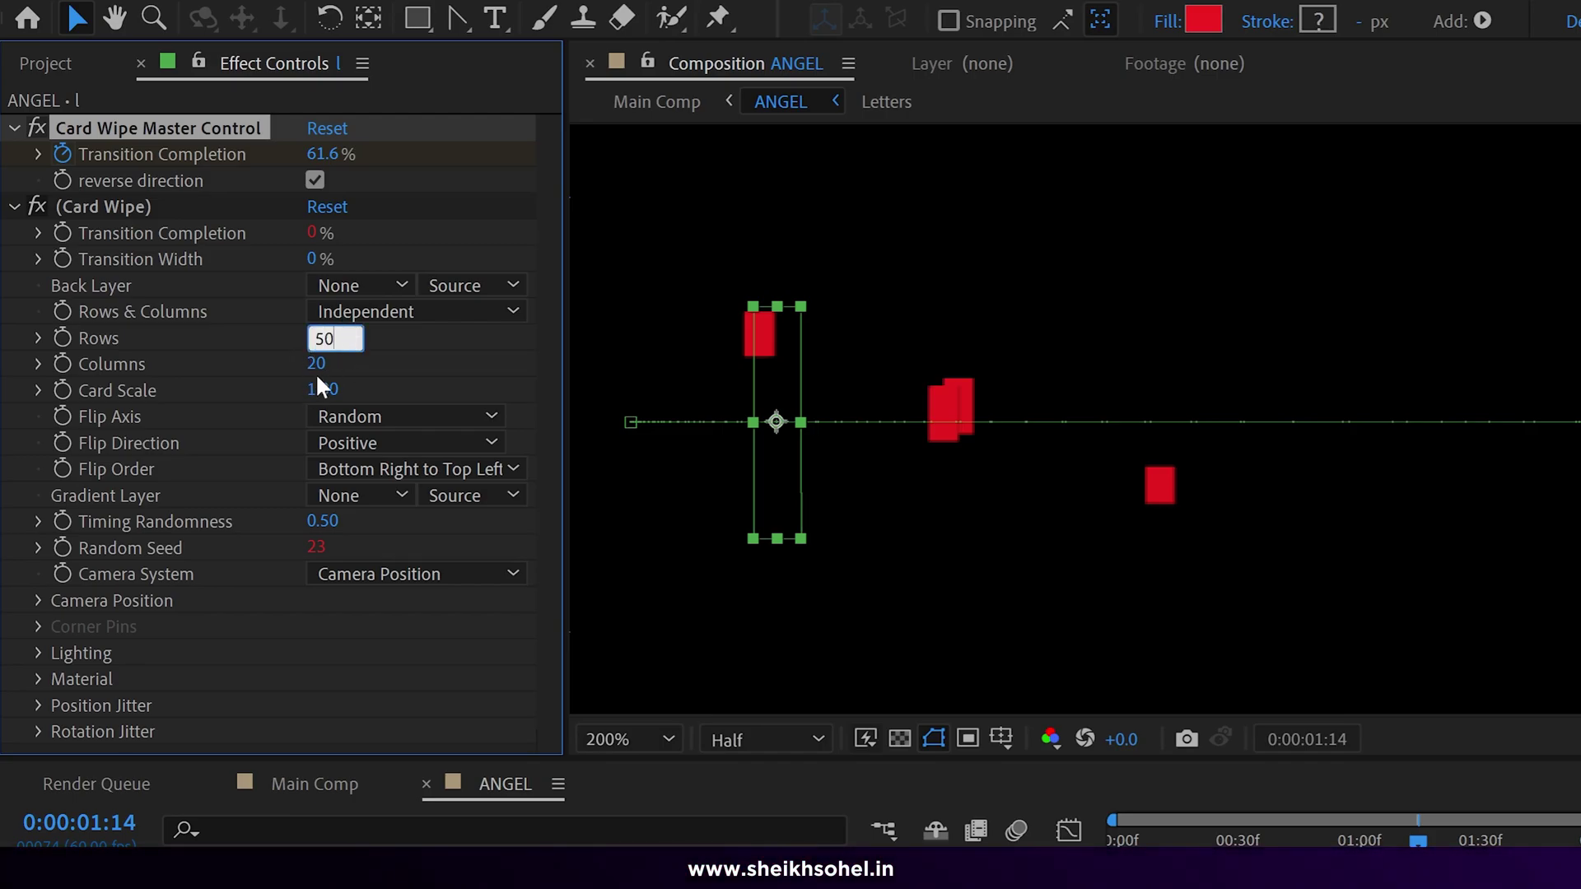
{"action": "key", "text": "Tab"}
{"action": "type", "text": "50"}
{"action": "key", "text": "Return"}
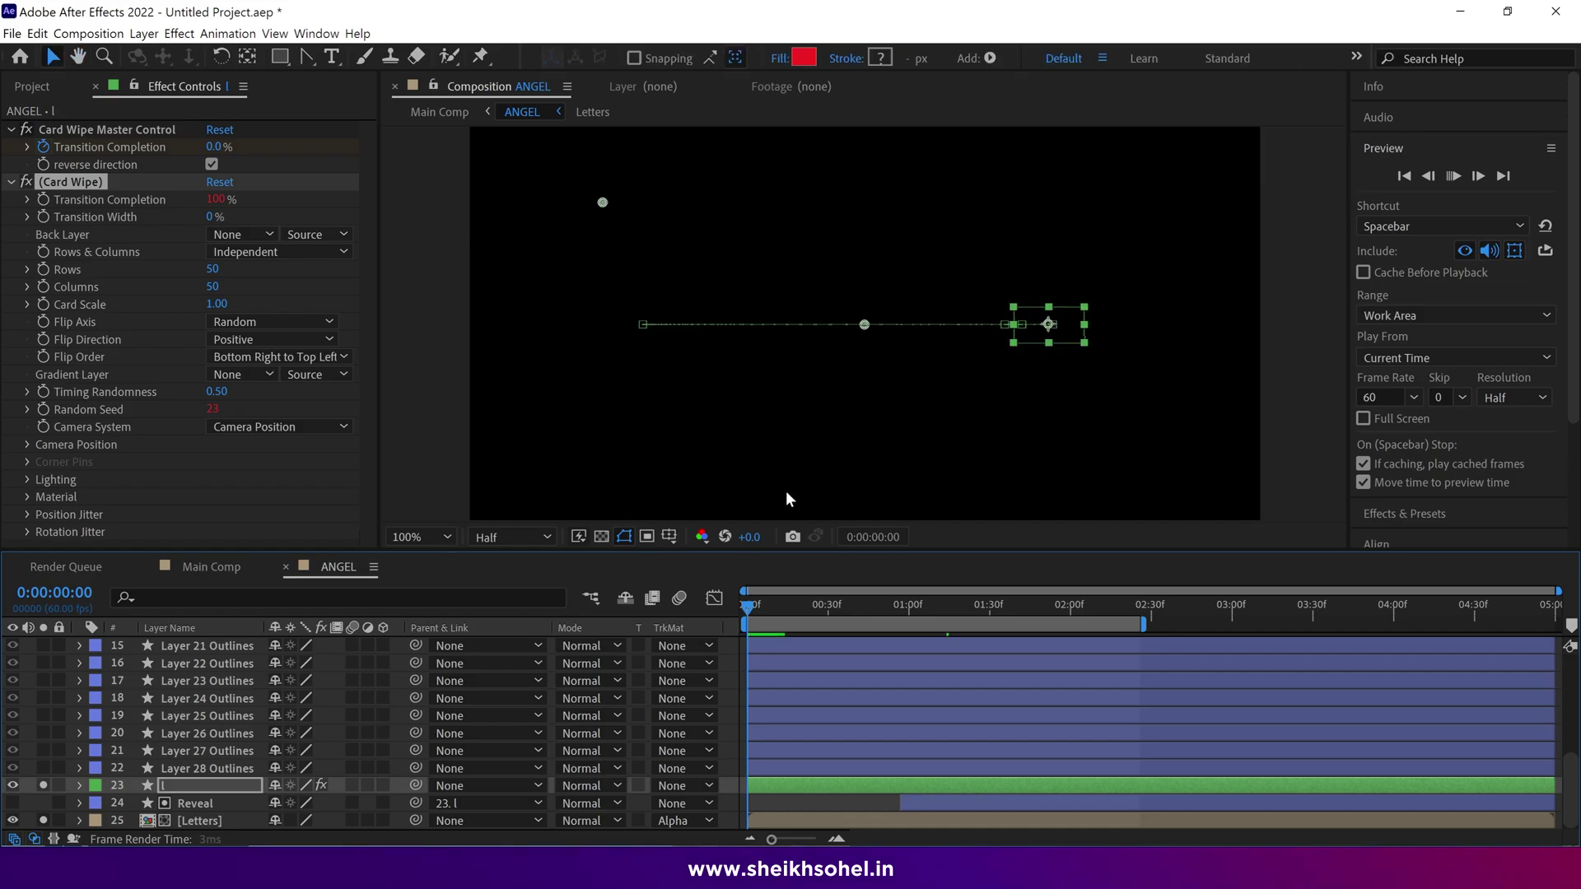
{"action": "key", "text": "space"}
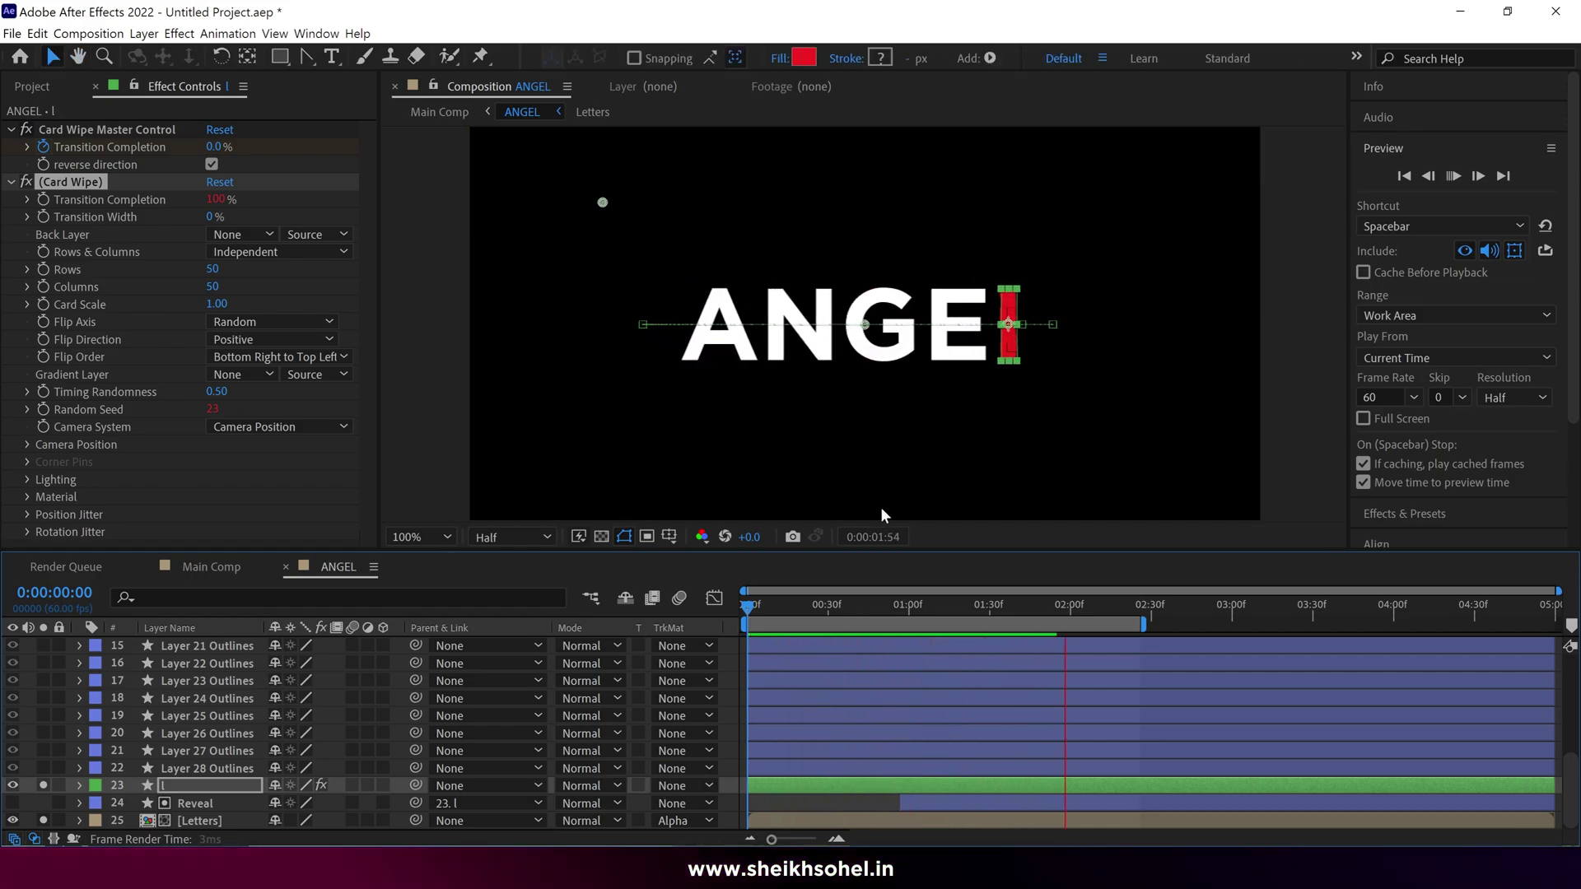
{"action": "key", "text": "space"}
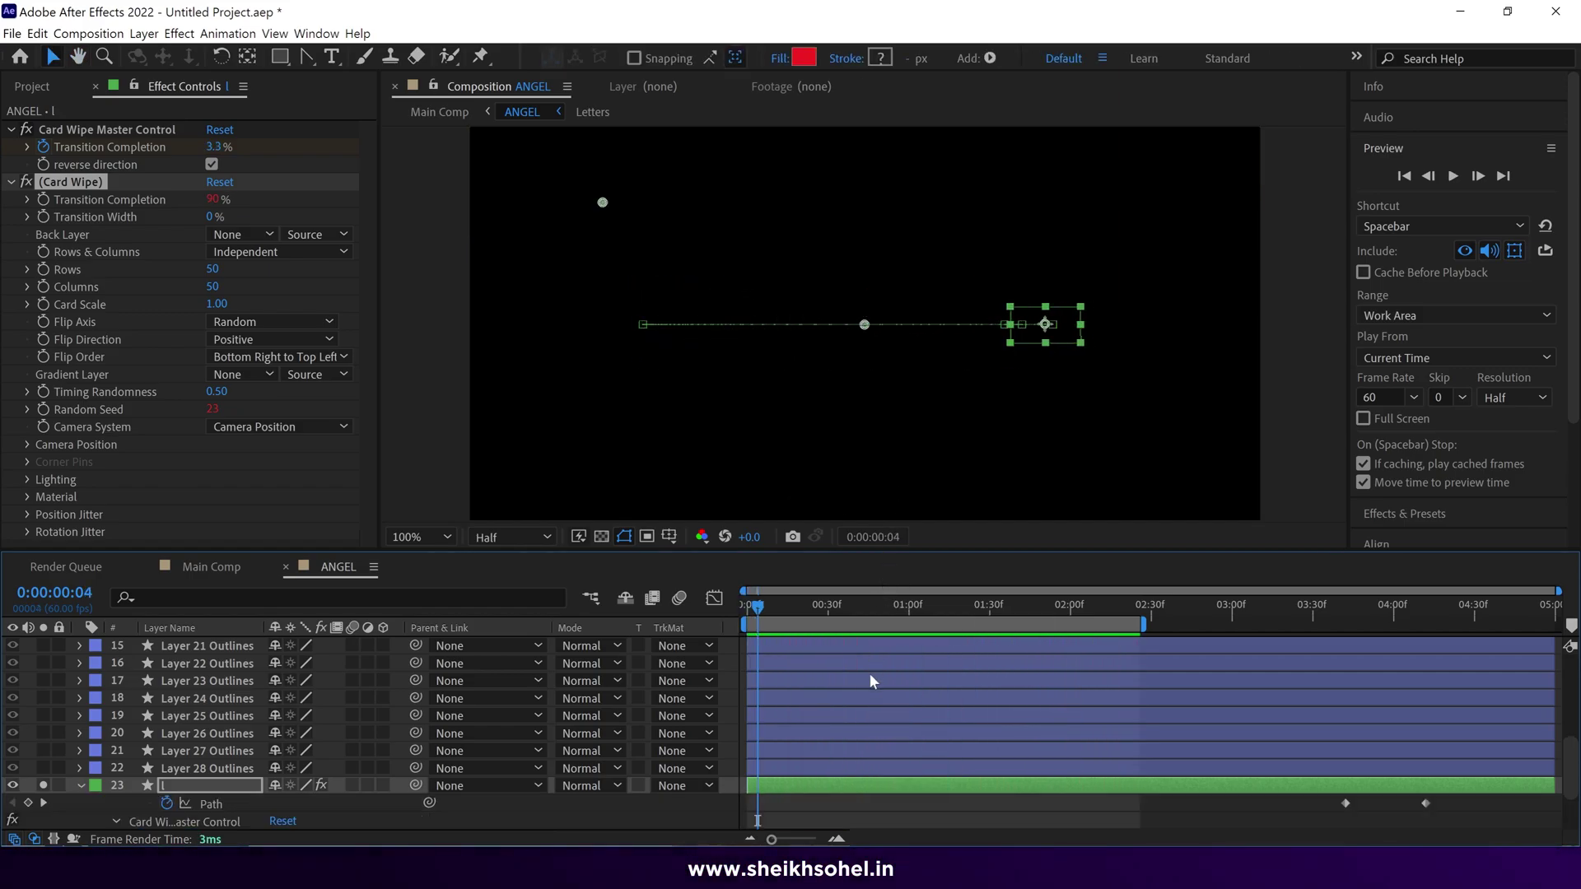
Step: Ease the l layer's card wipe Transition Completion keyframes and shape the speed graph into a fast start with a long slow finish
{"action": "key", "text": "u"}
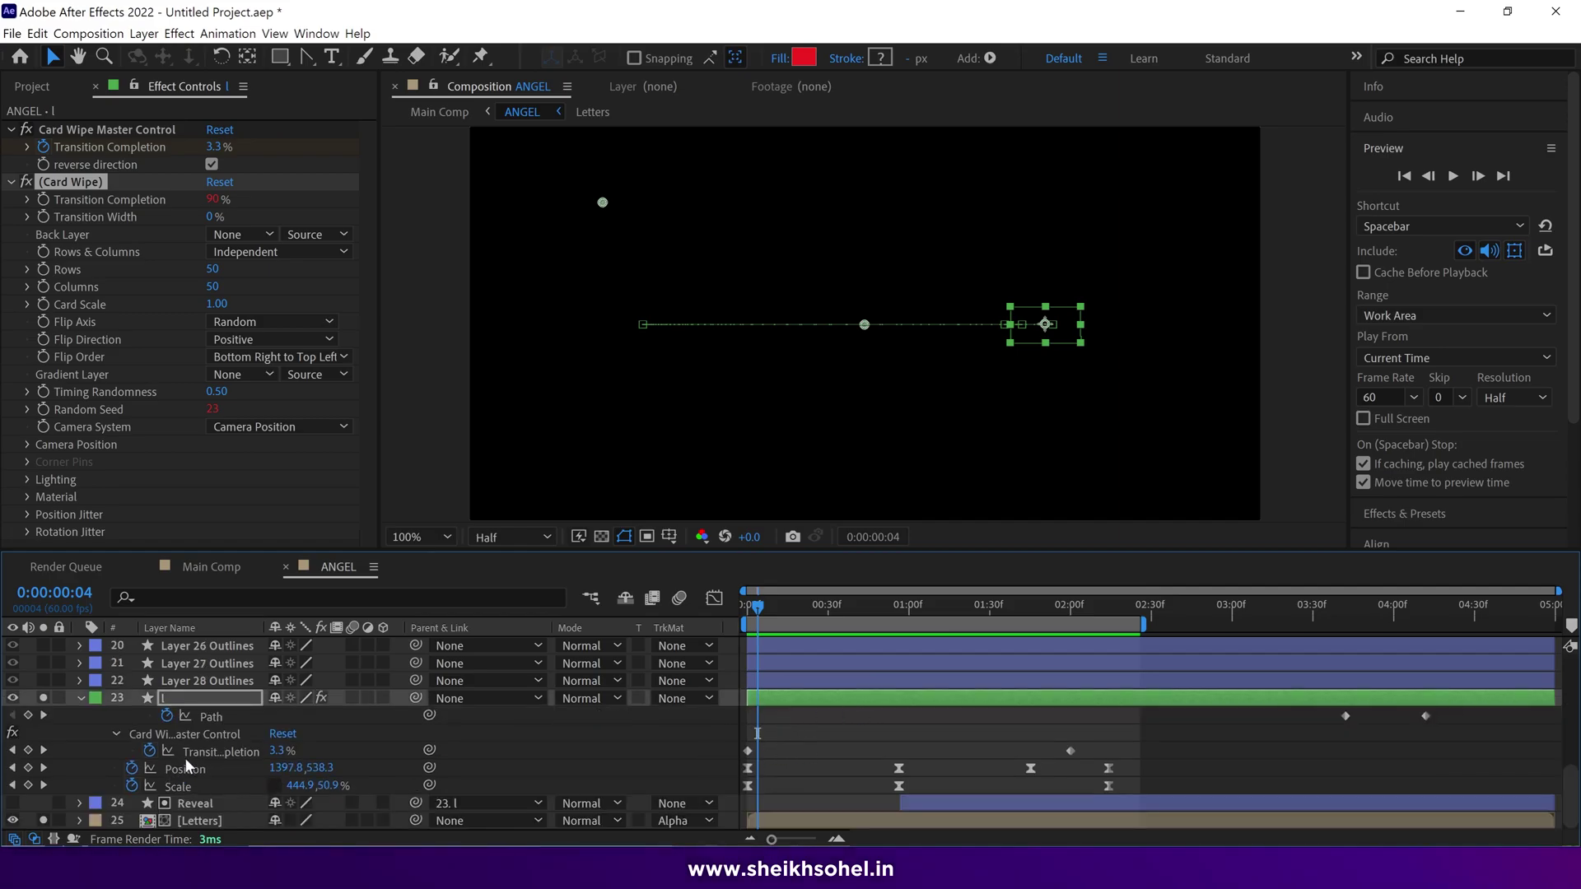
{"action": "left_click_drag", "start_coordinate": [1113, 731], "coordinate": [734, 749]}
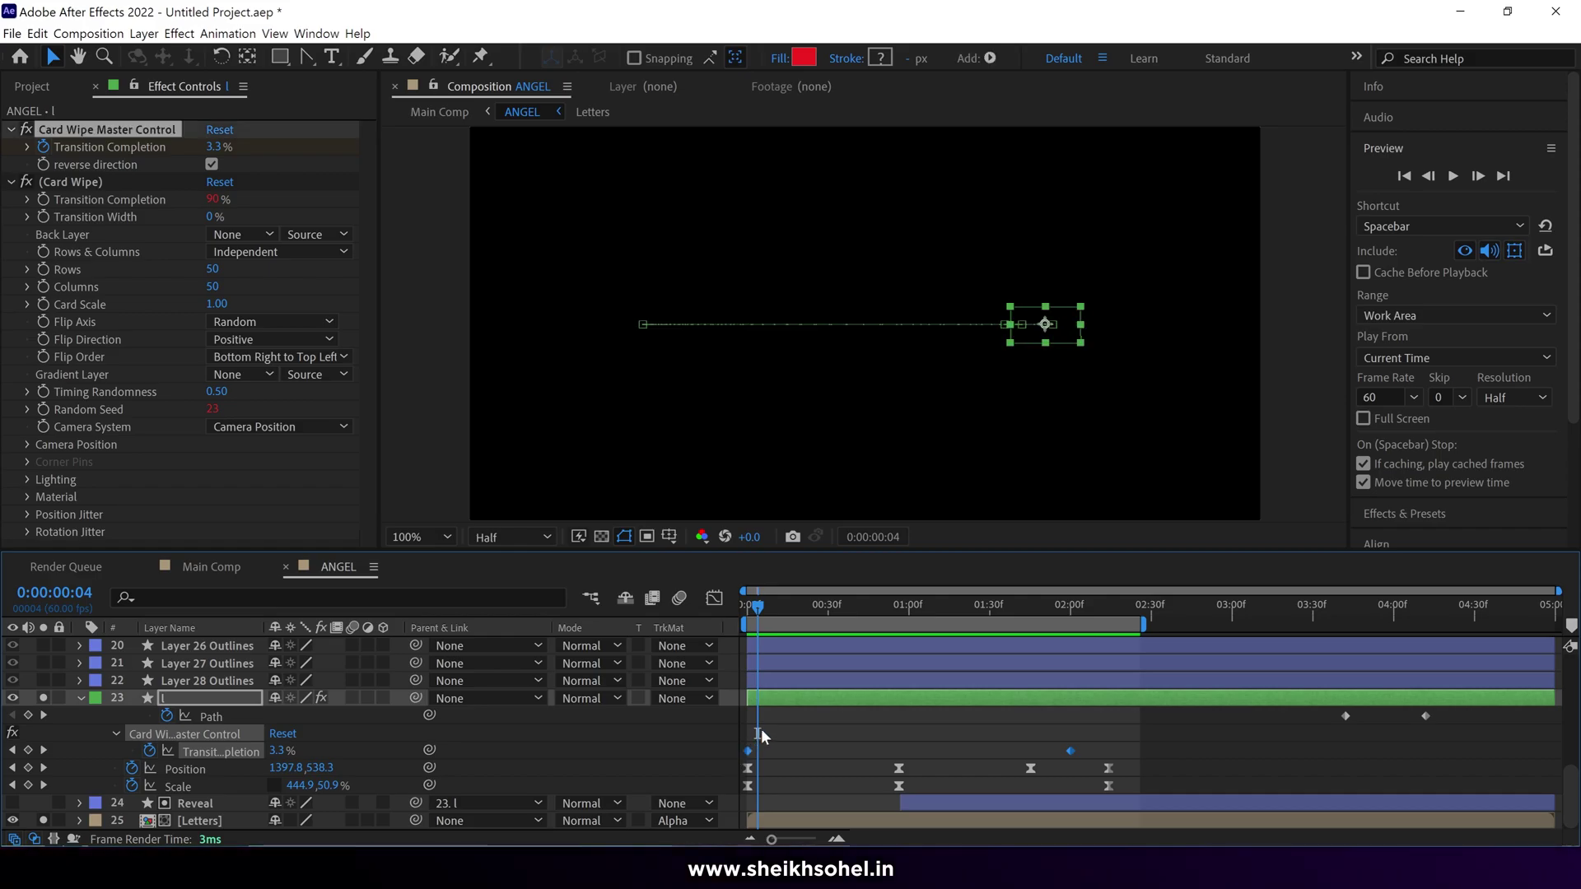
{"action": "left_click", "coordinate": [713, 598]}
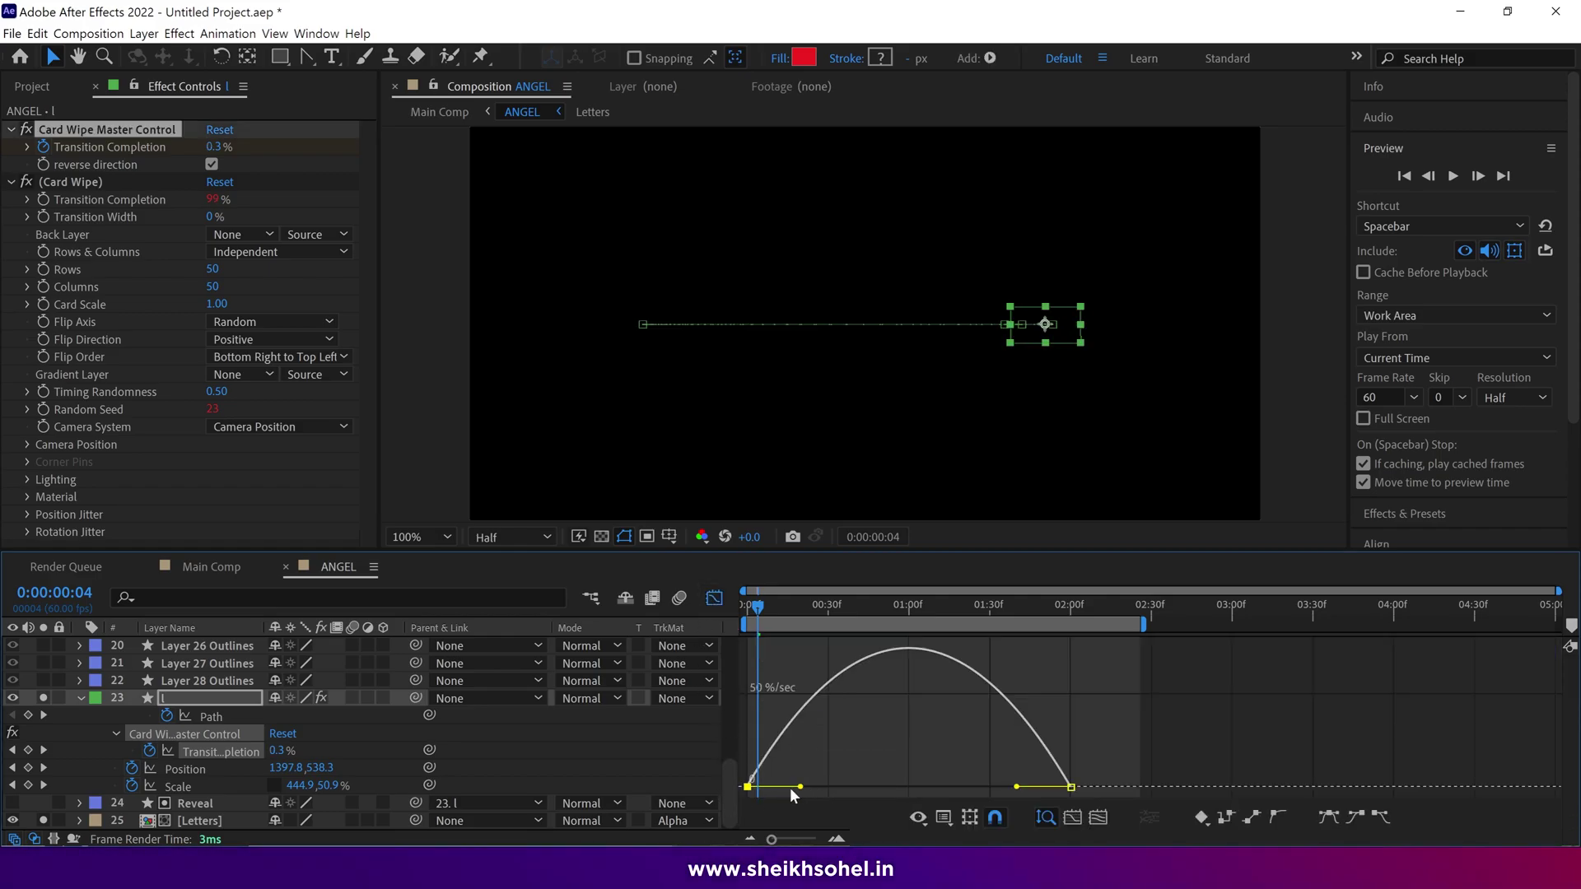
{"action": "left_click_drag", "start_coordinate": [790, 788], "coordinate": [769, 788]}
{"action": "key", "text": "space"}
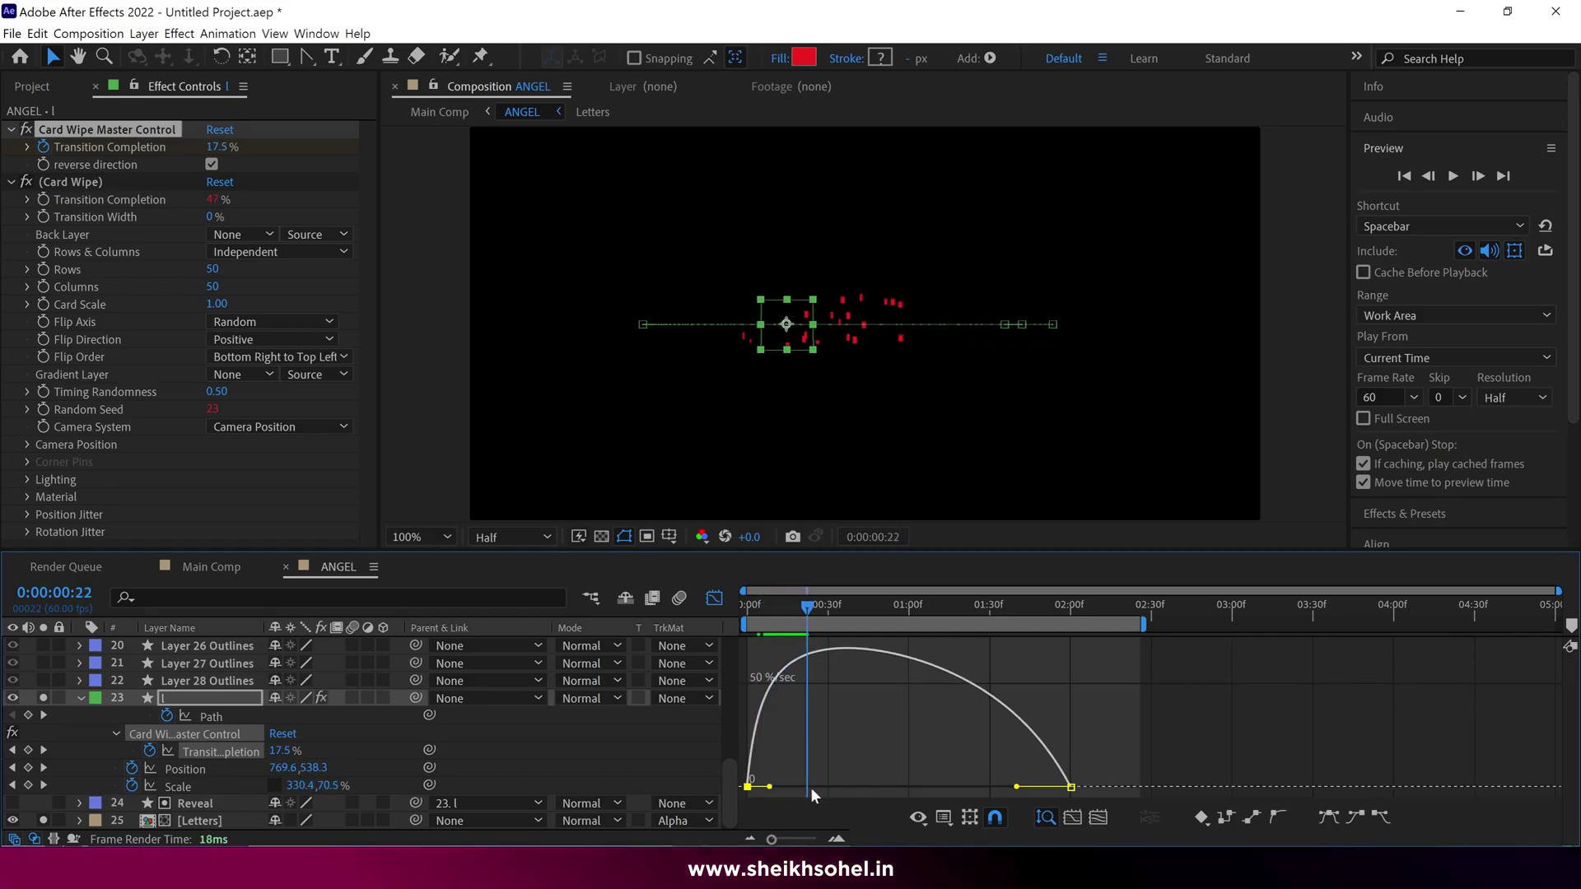
{"action": "left_click_drag", "start_coordinate": [1016, 788], "coordinate": [969, 788]}
{"action": "left_click_drag", "start_coordinate": [807, 609], "coordinate": [737, 610]}
{"action": "key", "text": "space"}
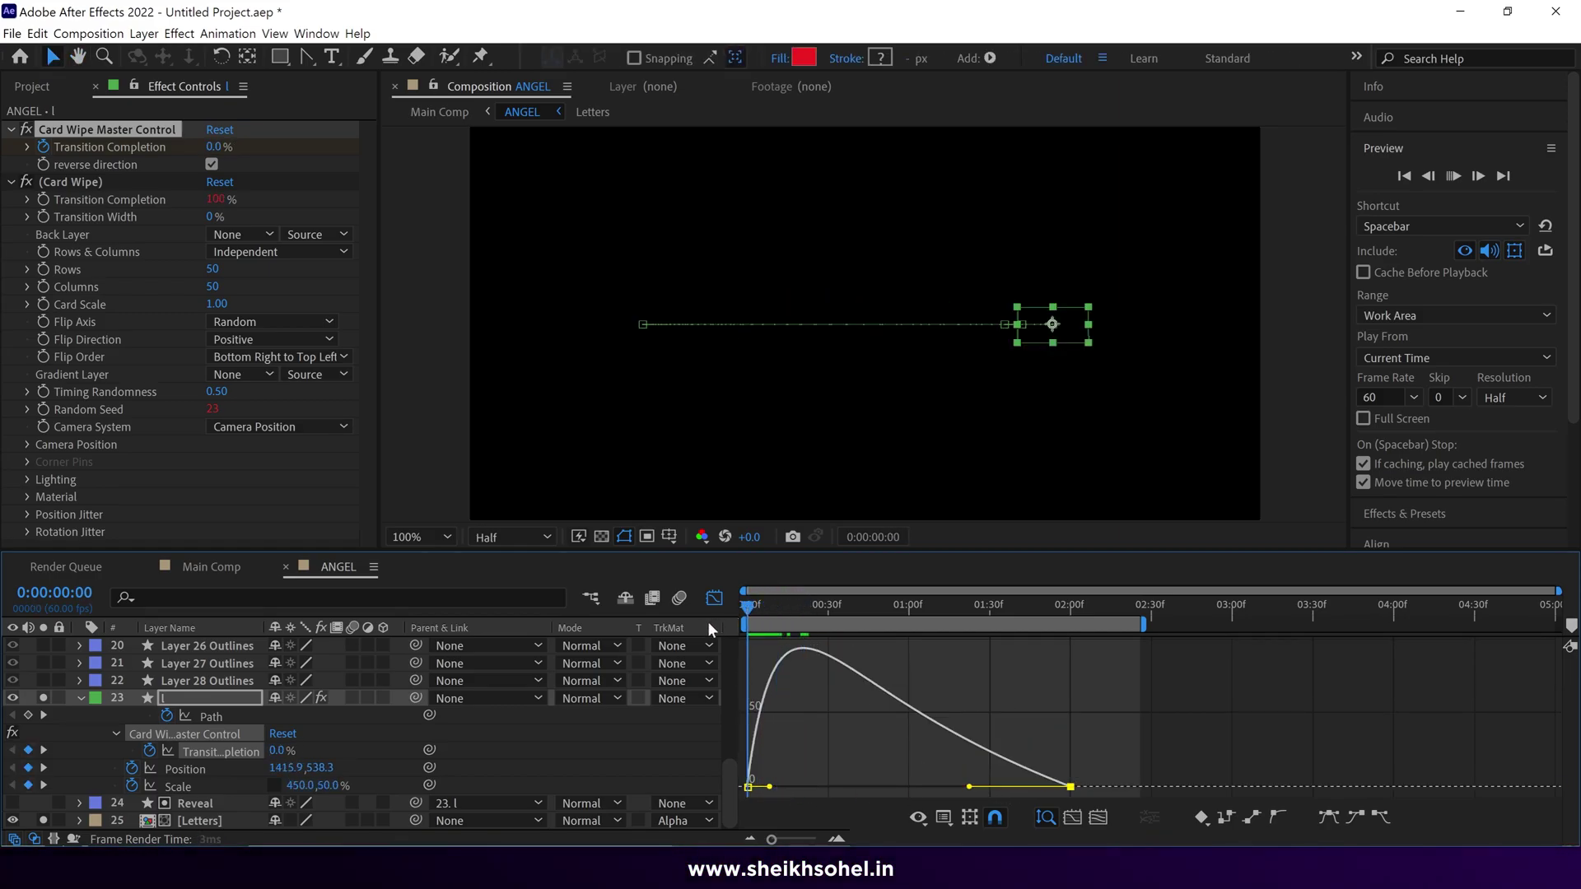
{"action": "key", "text": "space"}
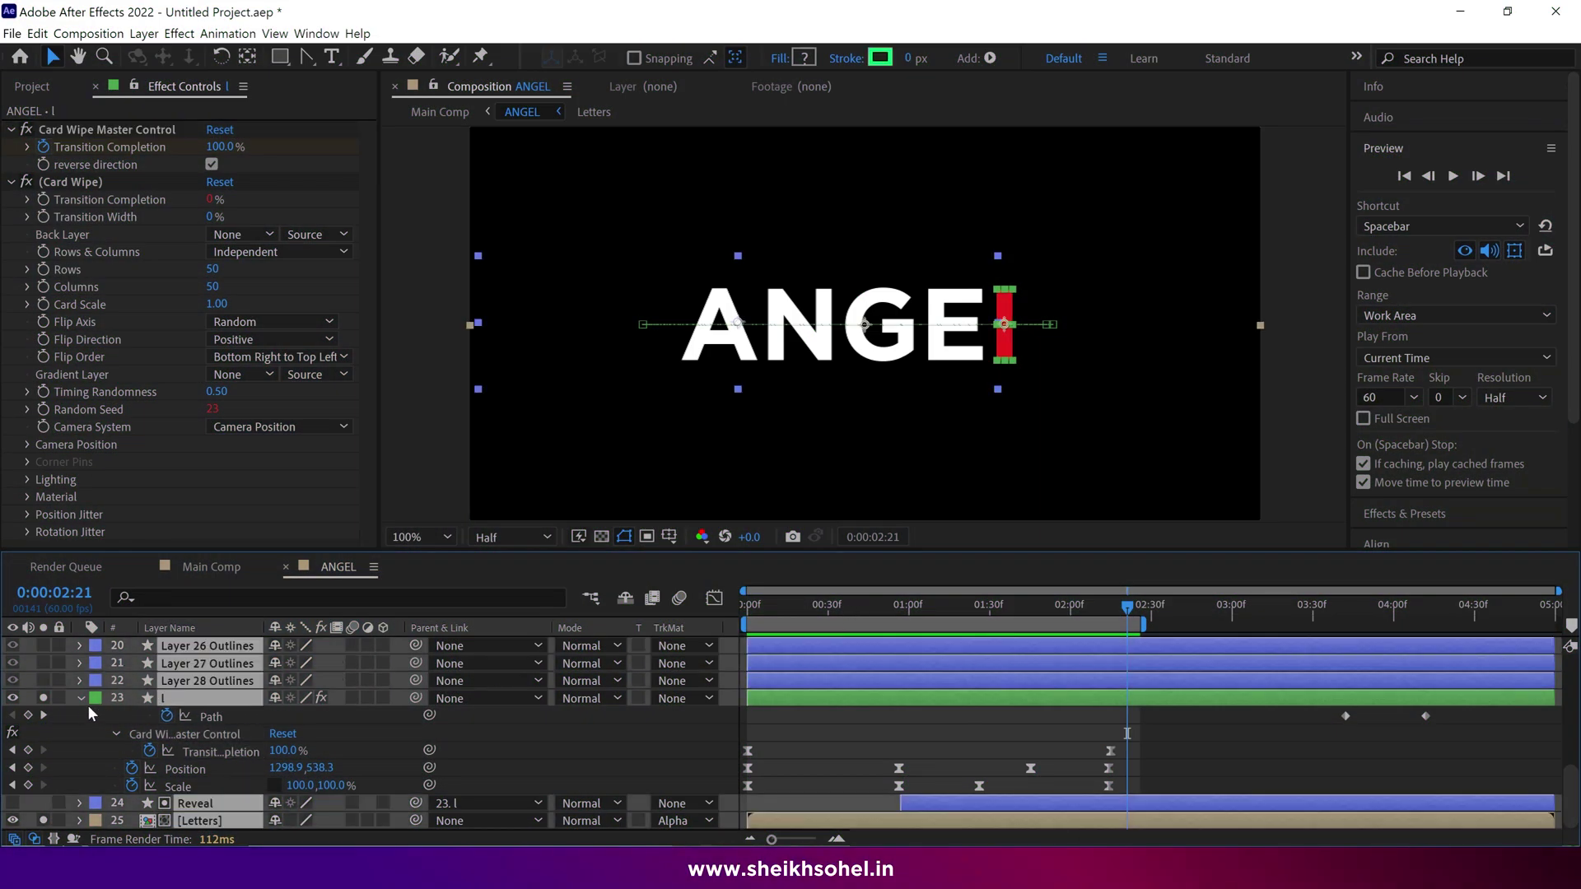
Step: Collapse the l layer's properties and turn off soloing so the small outline layers are shown again
{"action": "left_click", "coordinate": [80, 698]}
{"action": "left_click", "coordinate": [1227, 469]}
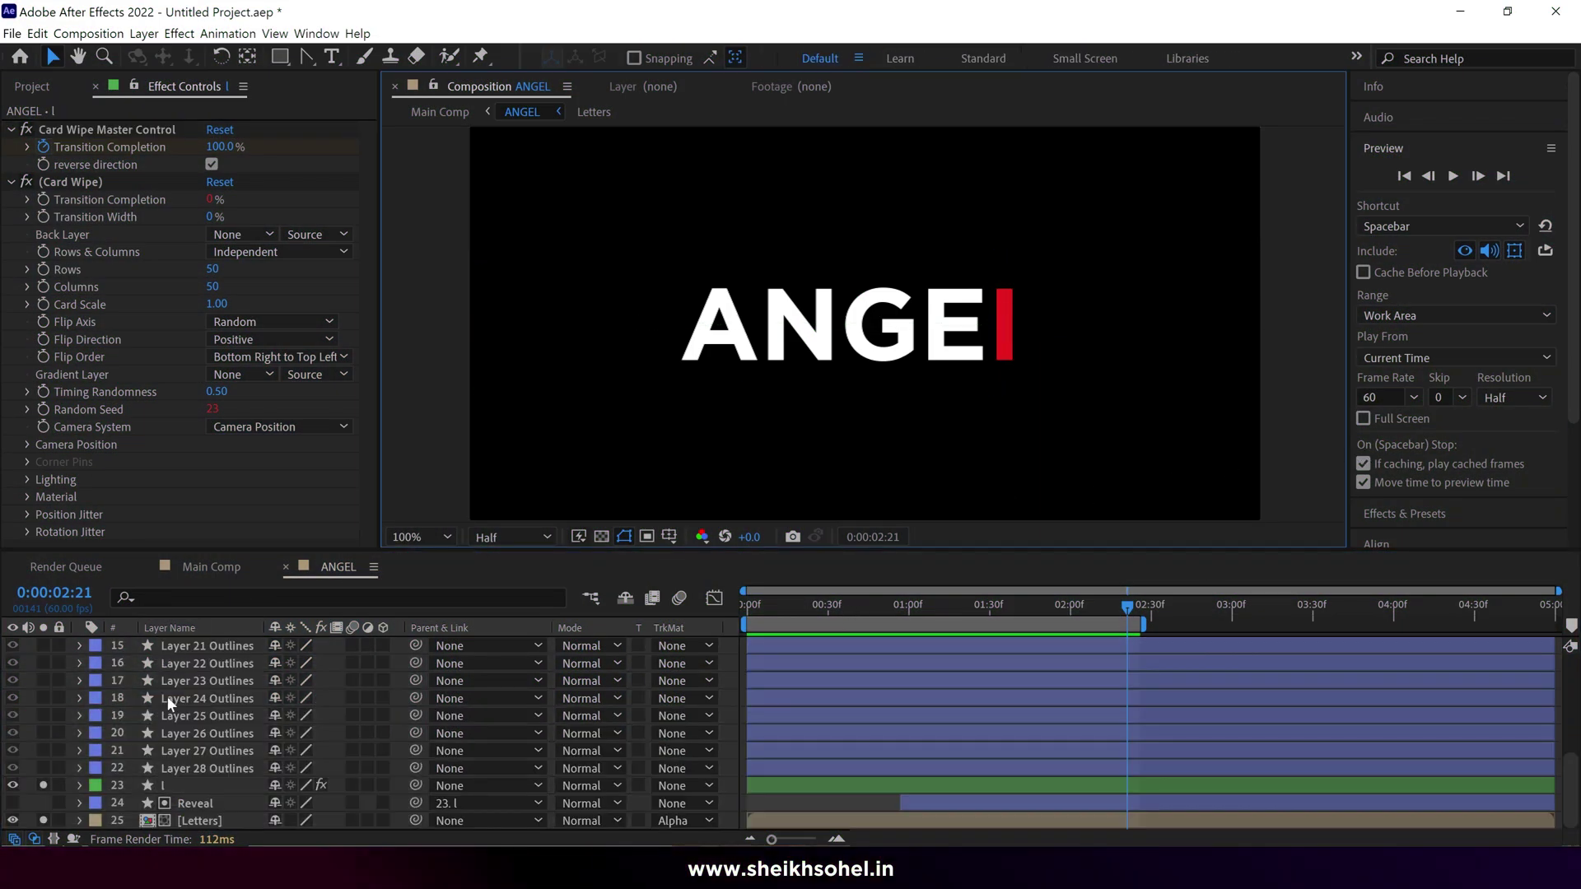
{"action": "left_click", "coordinate": [45, 787]}
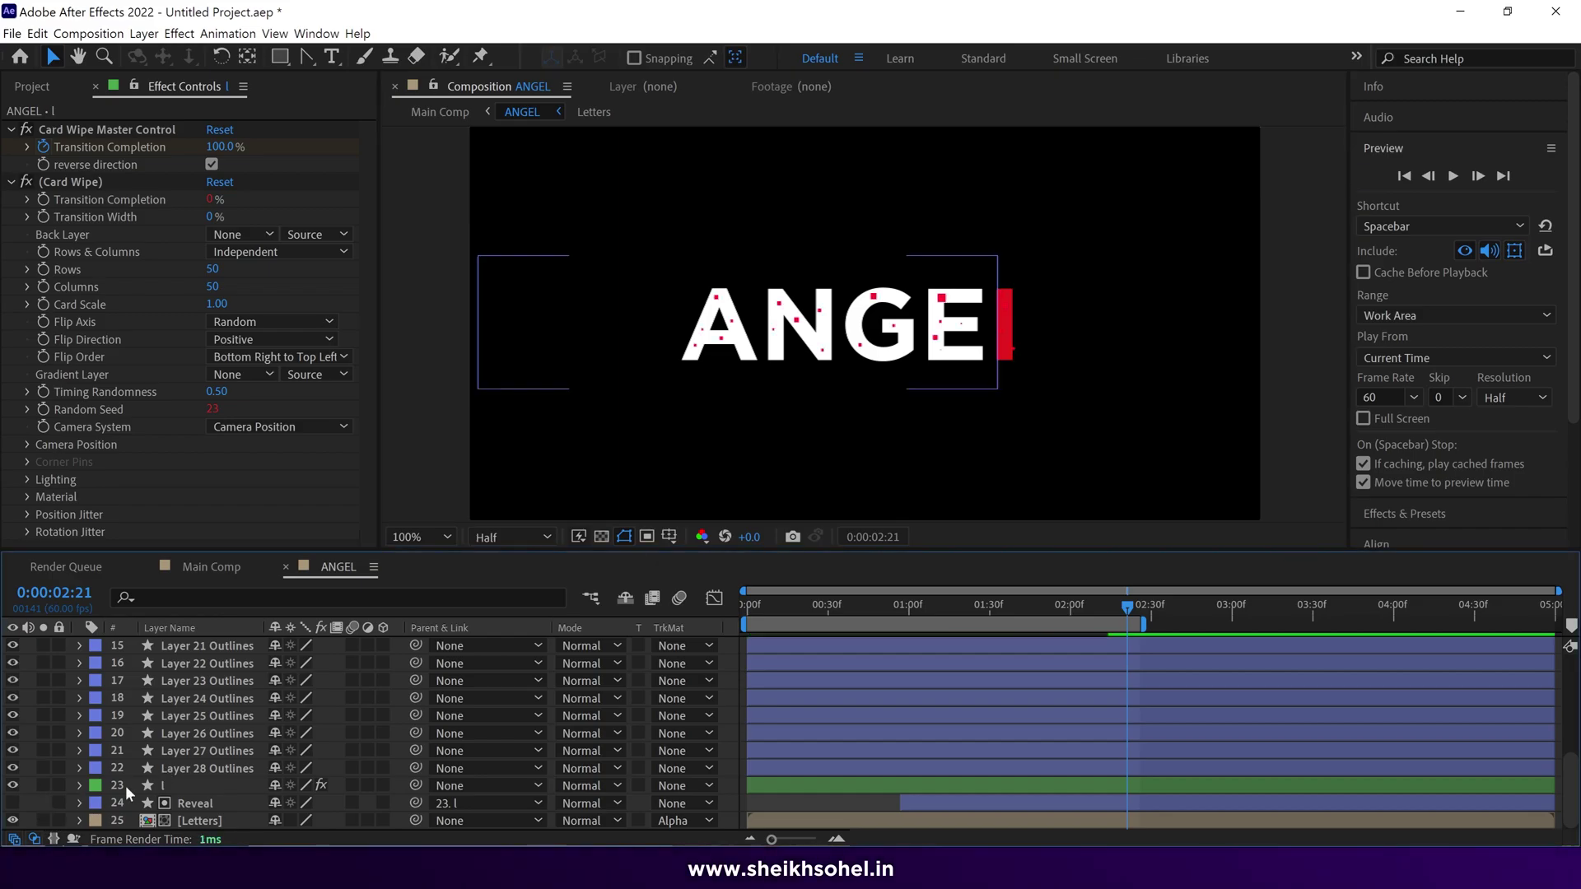
Step: Add Position keyframes at 0:00 and 1:00 to Layer 7 Outlines through Layer 28 Outlines
{"action": "left_click", "coordinate": [202, 768]}
{"action": "scroll", "coordinate": [218, 700], "scroll_direction": "up", "scroll_amount": 5}
{"action": "left_click", "coordinate": [205, 647], "text": "shift"}
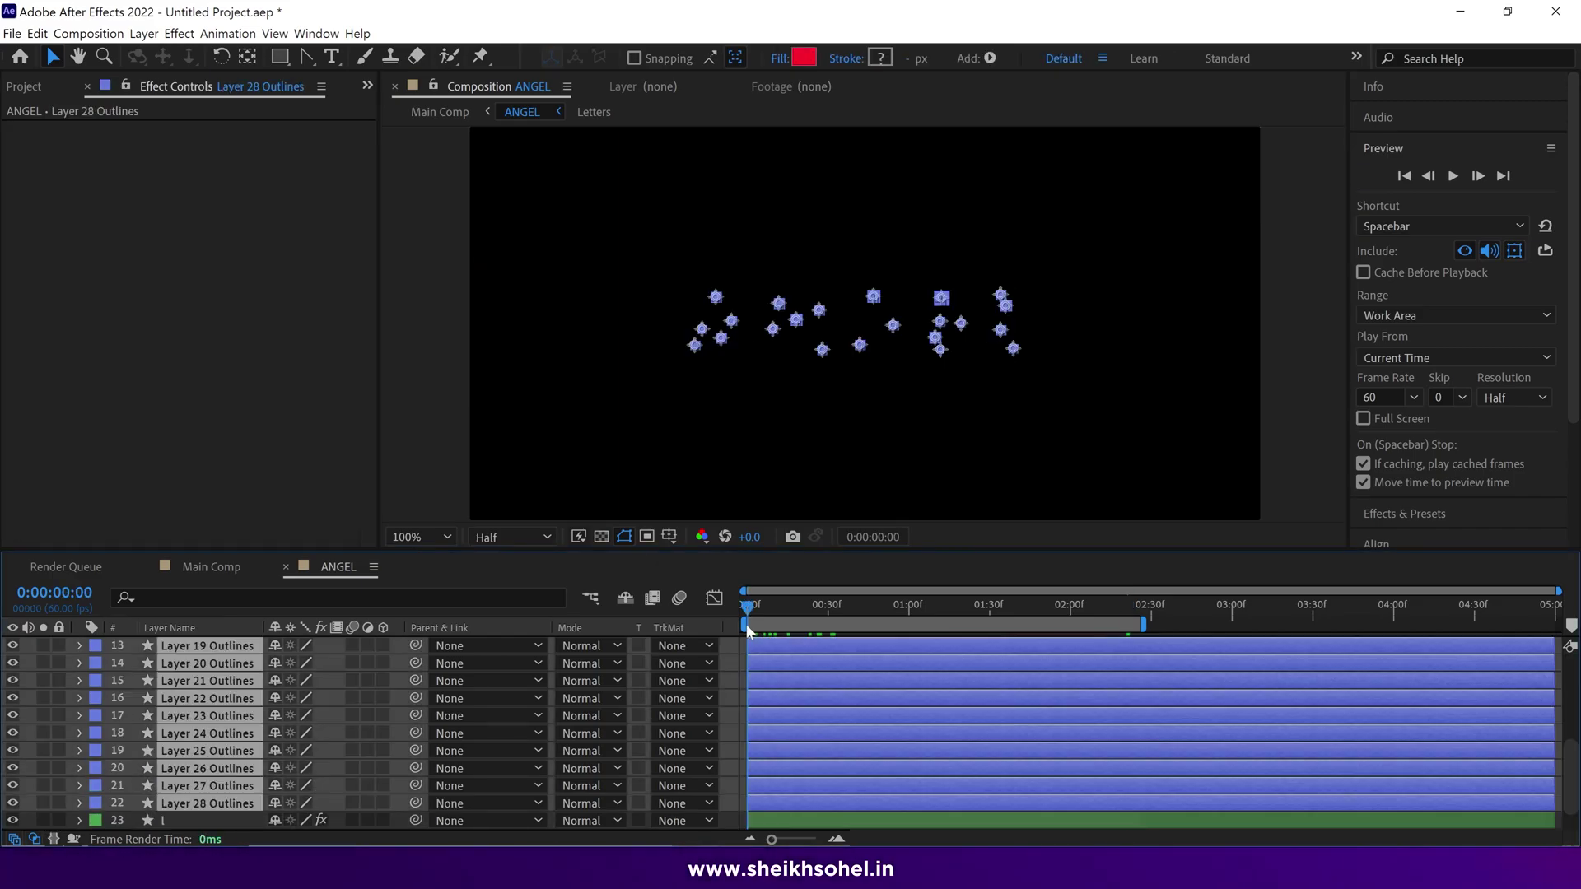
{"action": "left_click_drag", "start_coordinate": [748, 623], "coordinate": [873, 641]}
{"action": "key", "text": "Home"}
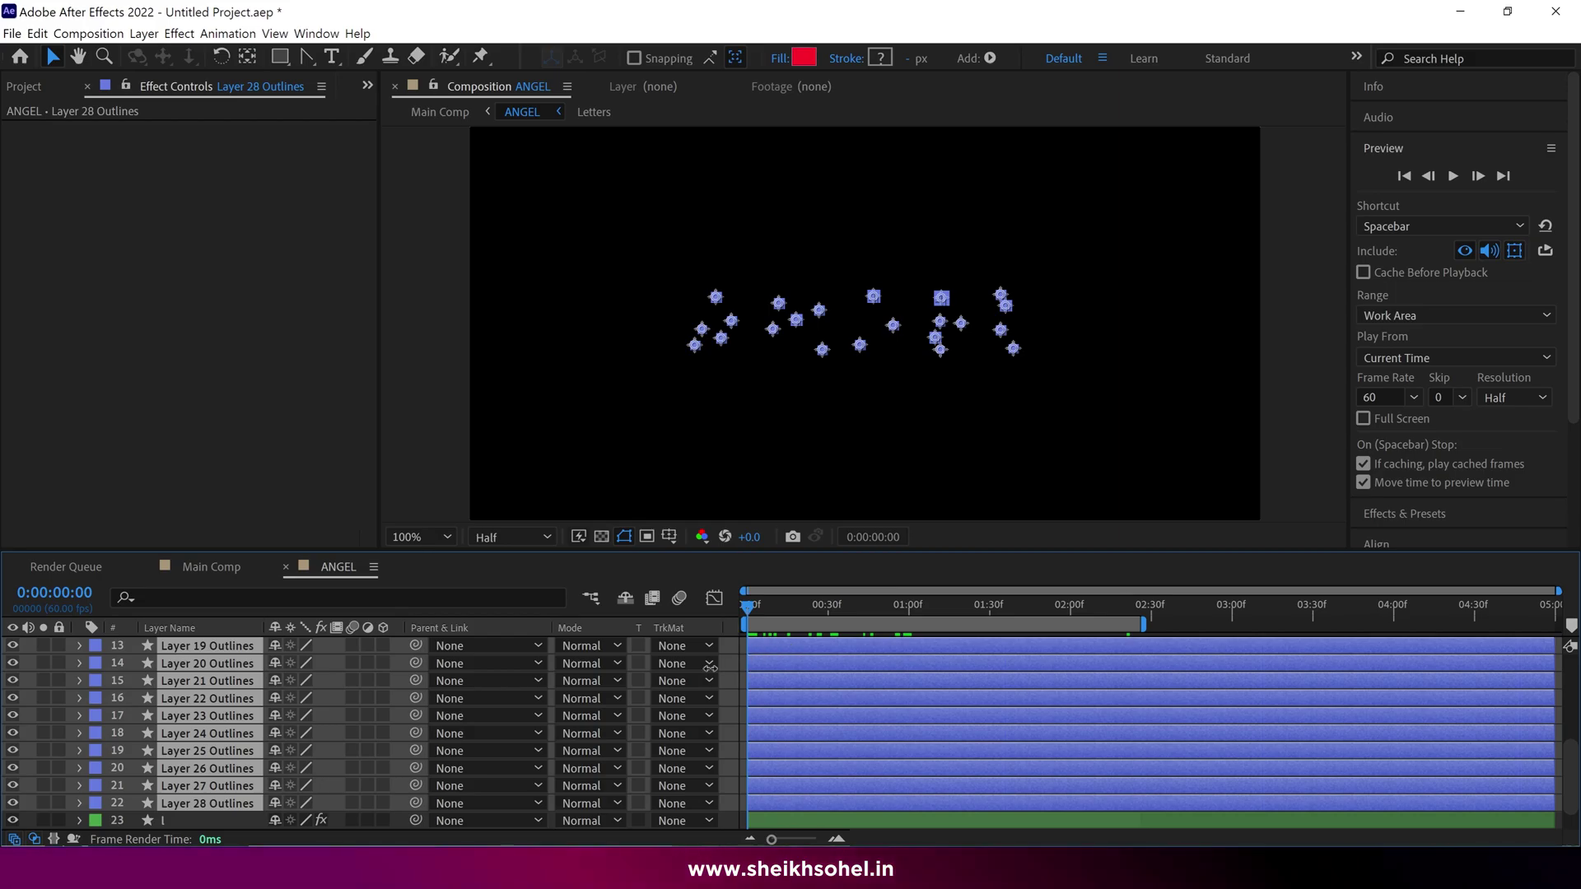
{"action": "key", "text": "p"}
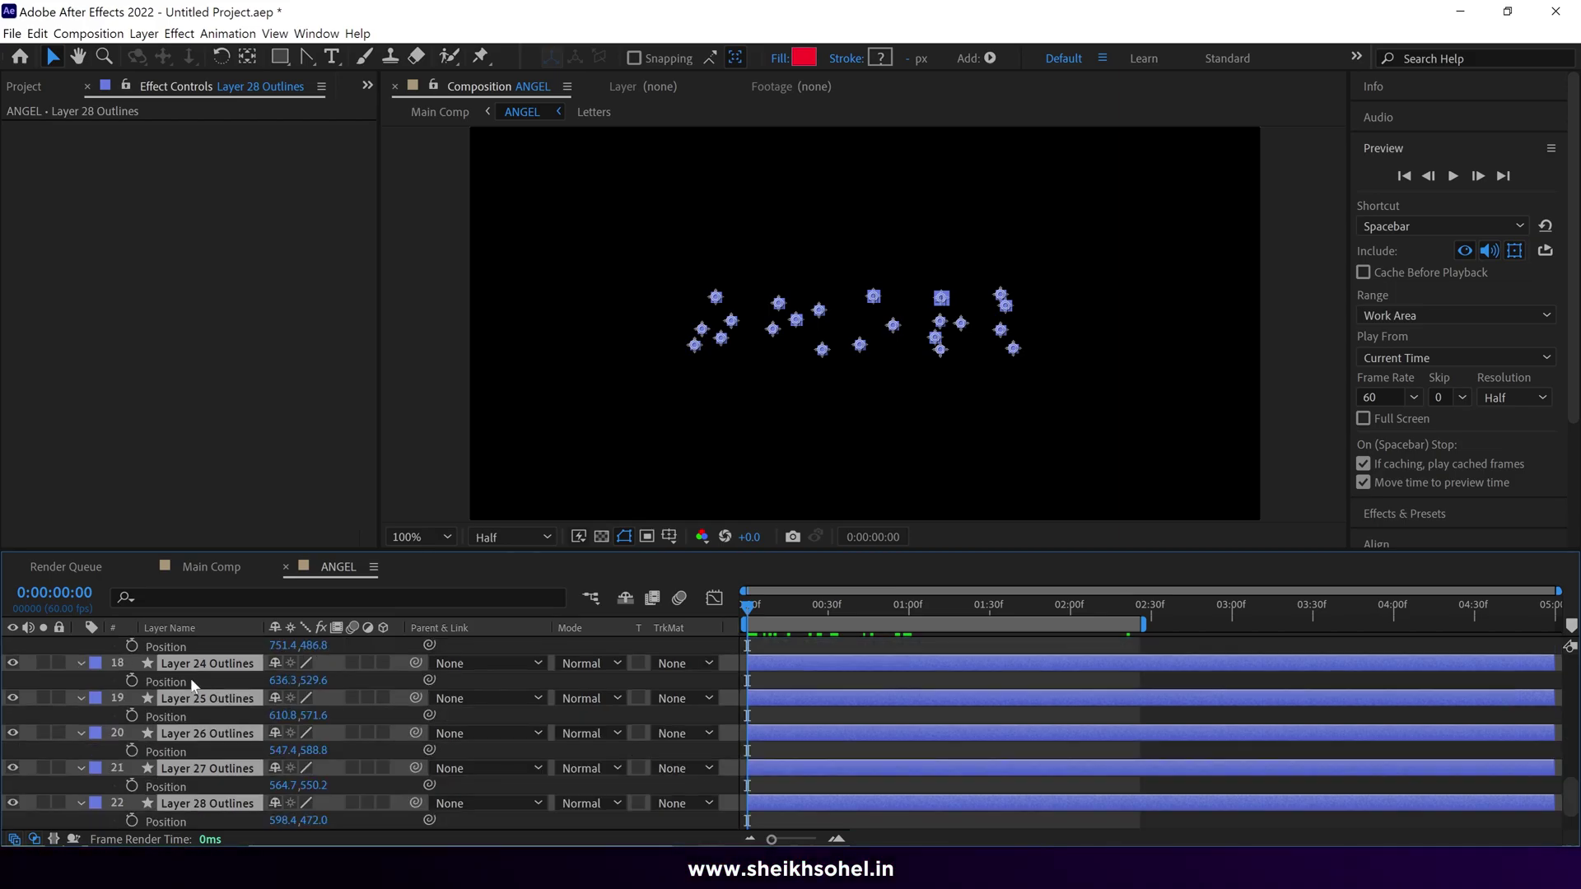
{"action": "scroll", "coordinate": [762, 655], "scroll_direction": "up", "scroll_amount": 10}
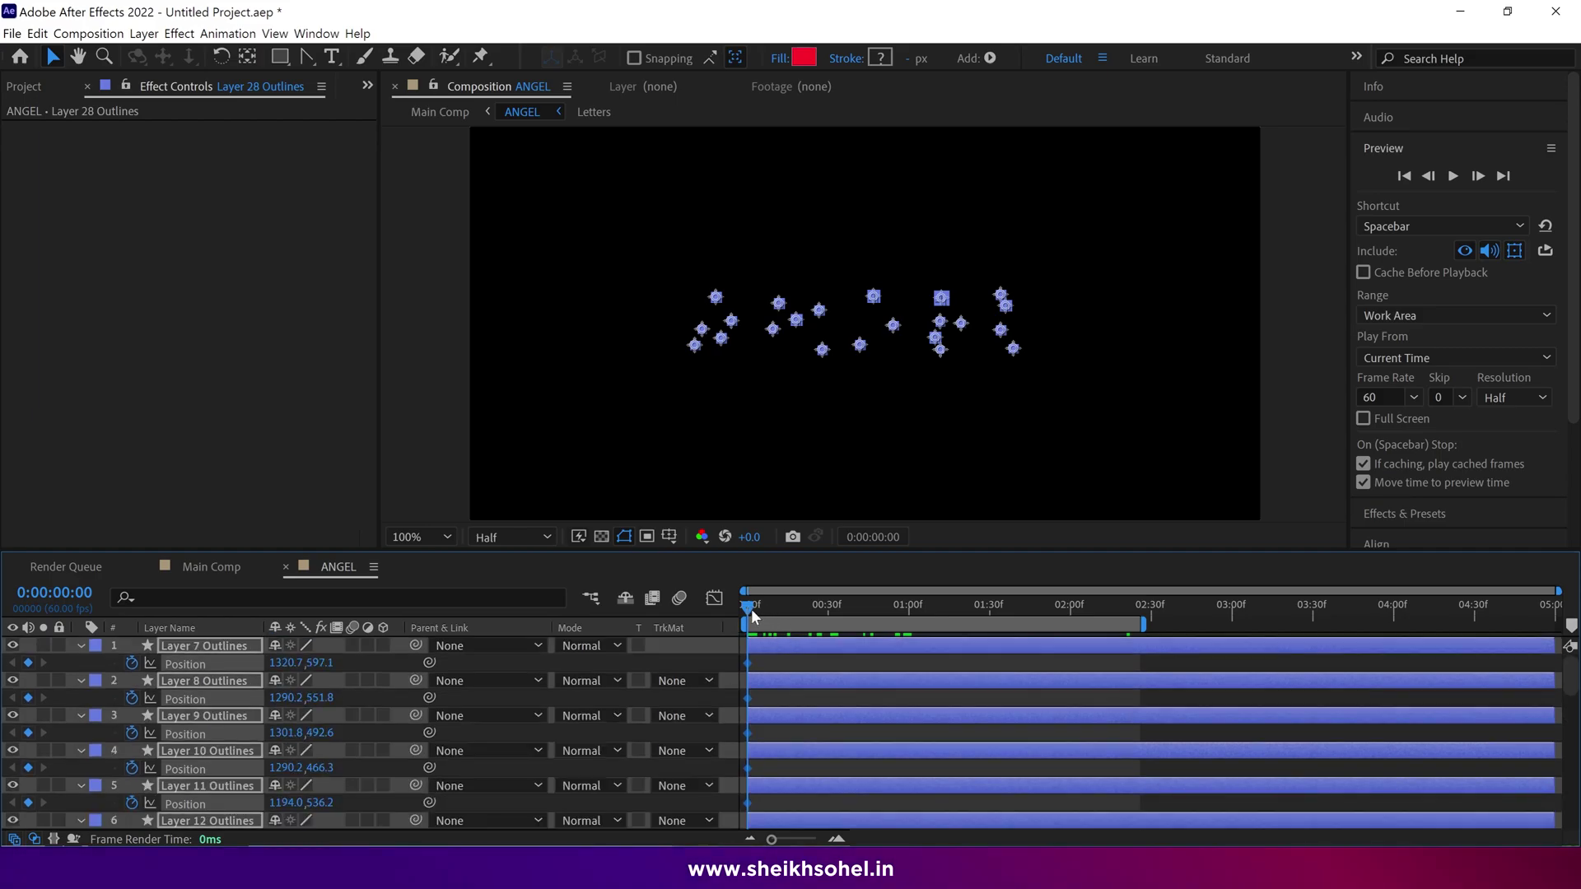
{"action": "left_click_drag", "start_coordinate": [751, 609], "coordinate": [913, 628]}
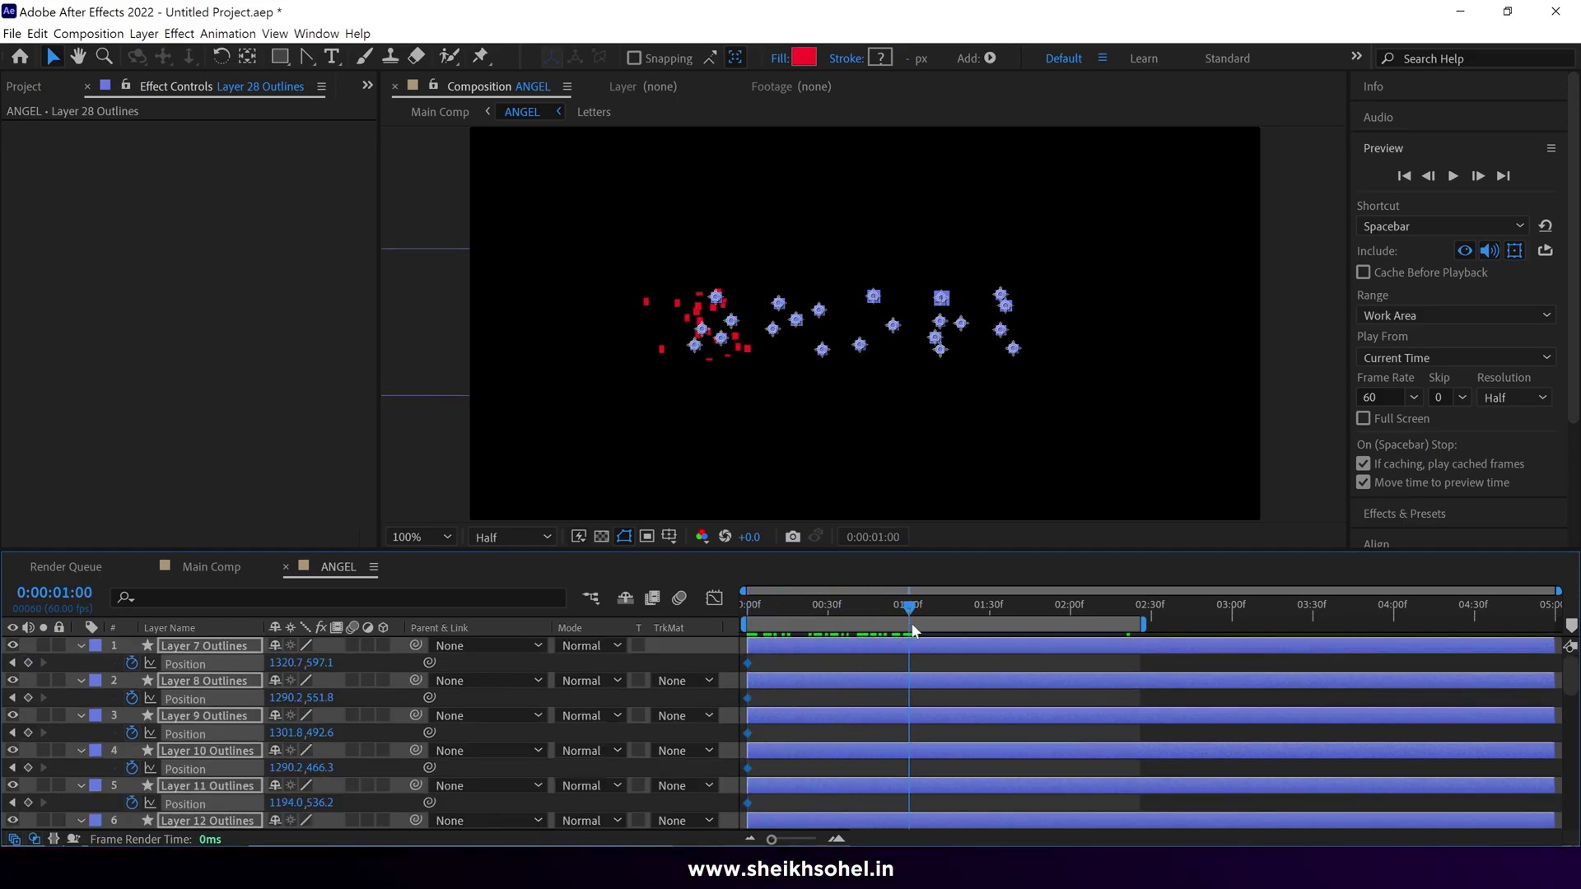
{"action": "left_click", "coordinate": [28, 662]}
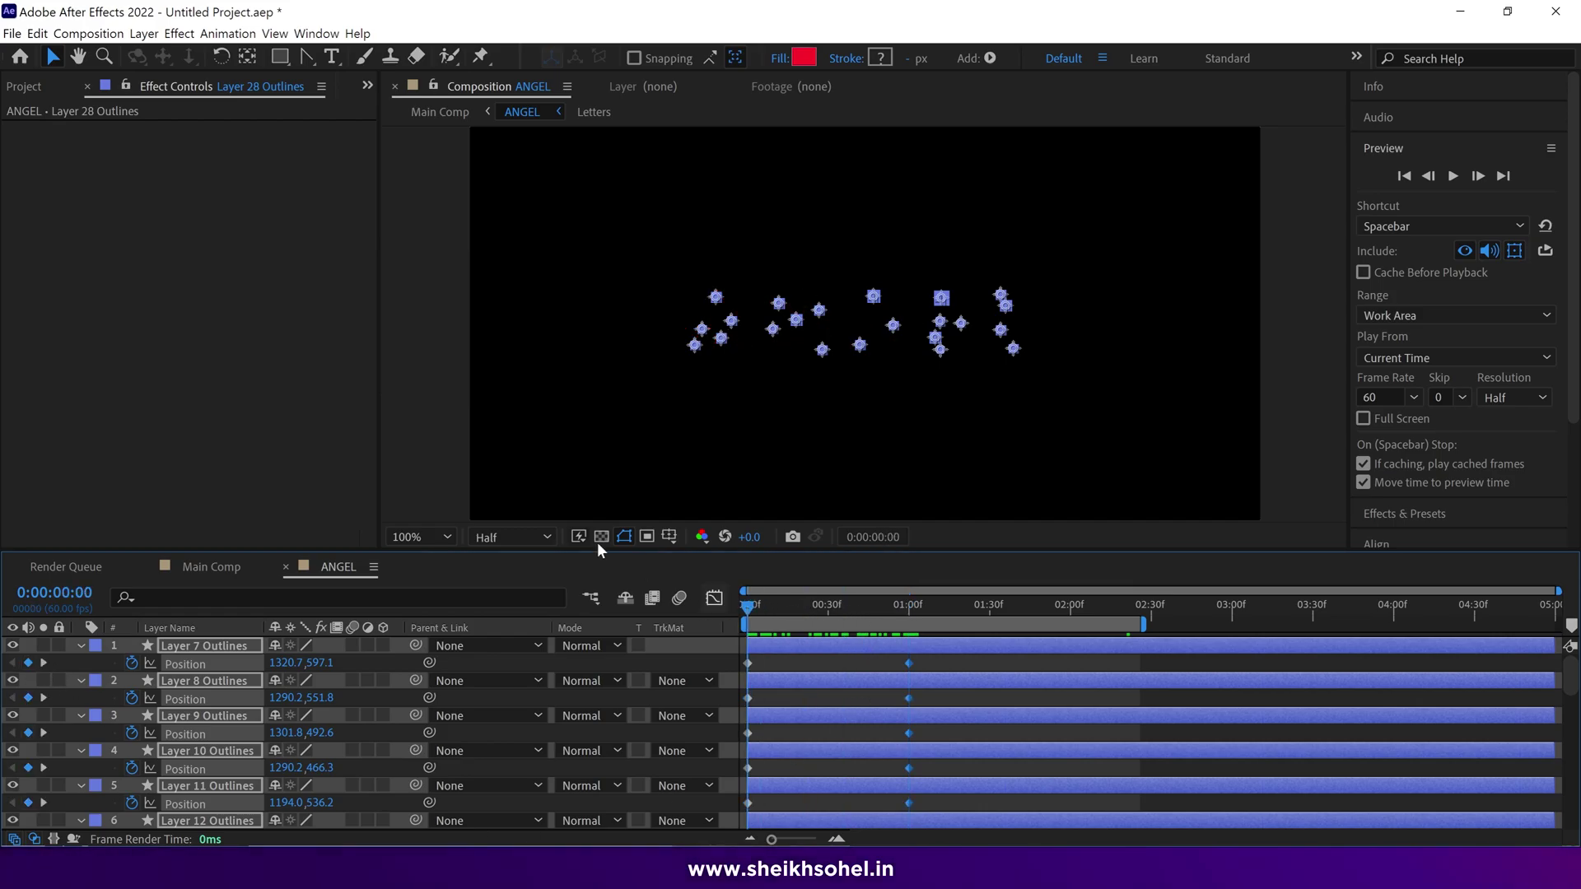
Step: At 0:00, move all the selected outline layers up by about 270 px
{"action": "key", "text": "shift+Up"}
{"action": "key", "text": "shift+Up"}
{"action": "key", "text": "shift+Up"}
{"action": "key", "text": "shift+Up"}
{"action": "key", "text": "shift+Up"}
{"action": "key", "text": "shift+Up"}
{"action": "key", "text": "shift+Up"}
{"action": "key", "text": "shift+Up"}
{"action": "key", "text": "shift+Up"}
{"action": "key", "text": "shift+Up"}
{"action": "key", "text": "shift+Up"}
{"action": "key", "text": "shift+Up"}
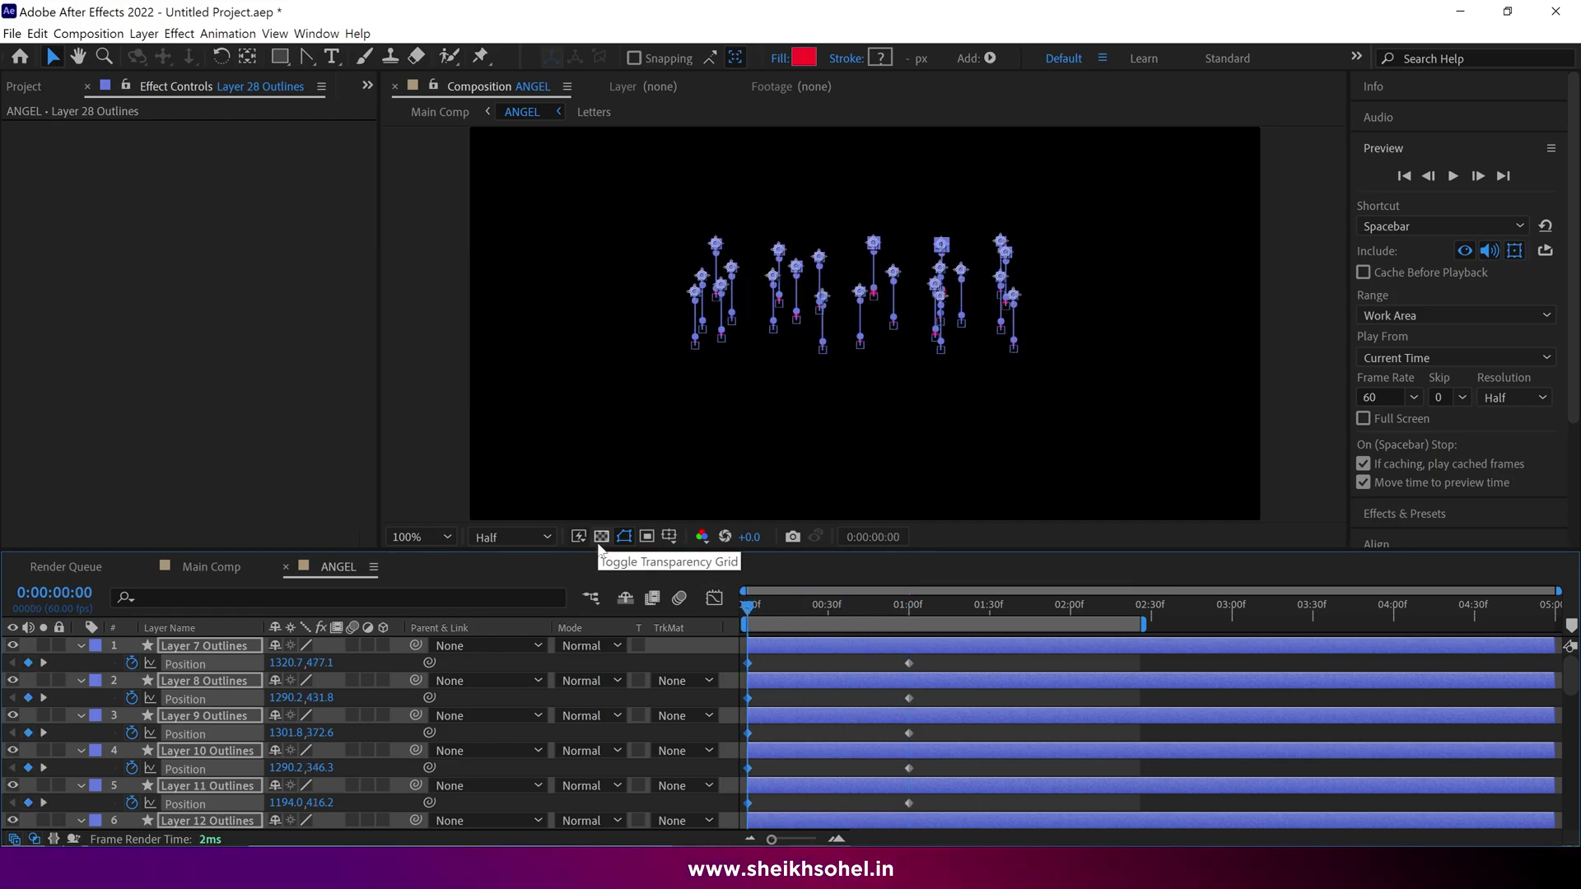
{"action": "key", "text": "shift+Up"}
{"action": "key", "text": "shift+Up"}
{"action": "key", "text": "shift+Up"}
{"action": "key", "text": "shift+Up"}
{"action": "key", "text": "shift+Up"}
{"action": "key", "text": "shift+Up"}
{"action": "key", "text": "shift+Up"}
{"action": "key", "text": "shift+Up"}
{"action": "key", "text": "shift+Up"}
{"action": "key", "text": "shift+Up"}
{"action": "key", "text": "shift+Up"}
{"action": "key", "text": "shift+Up"}
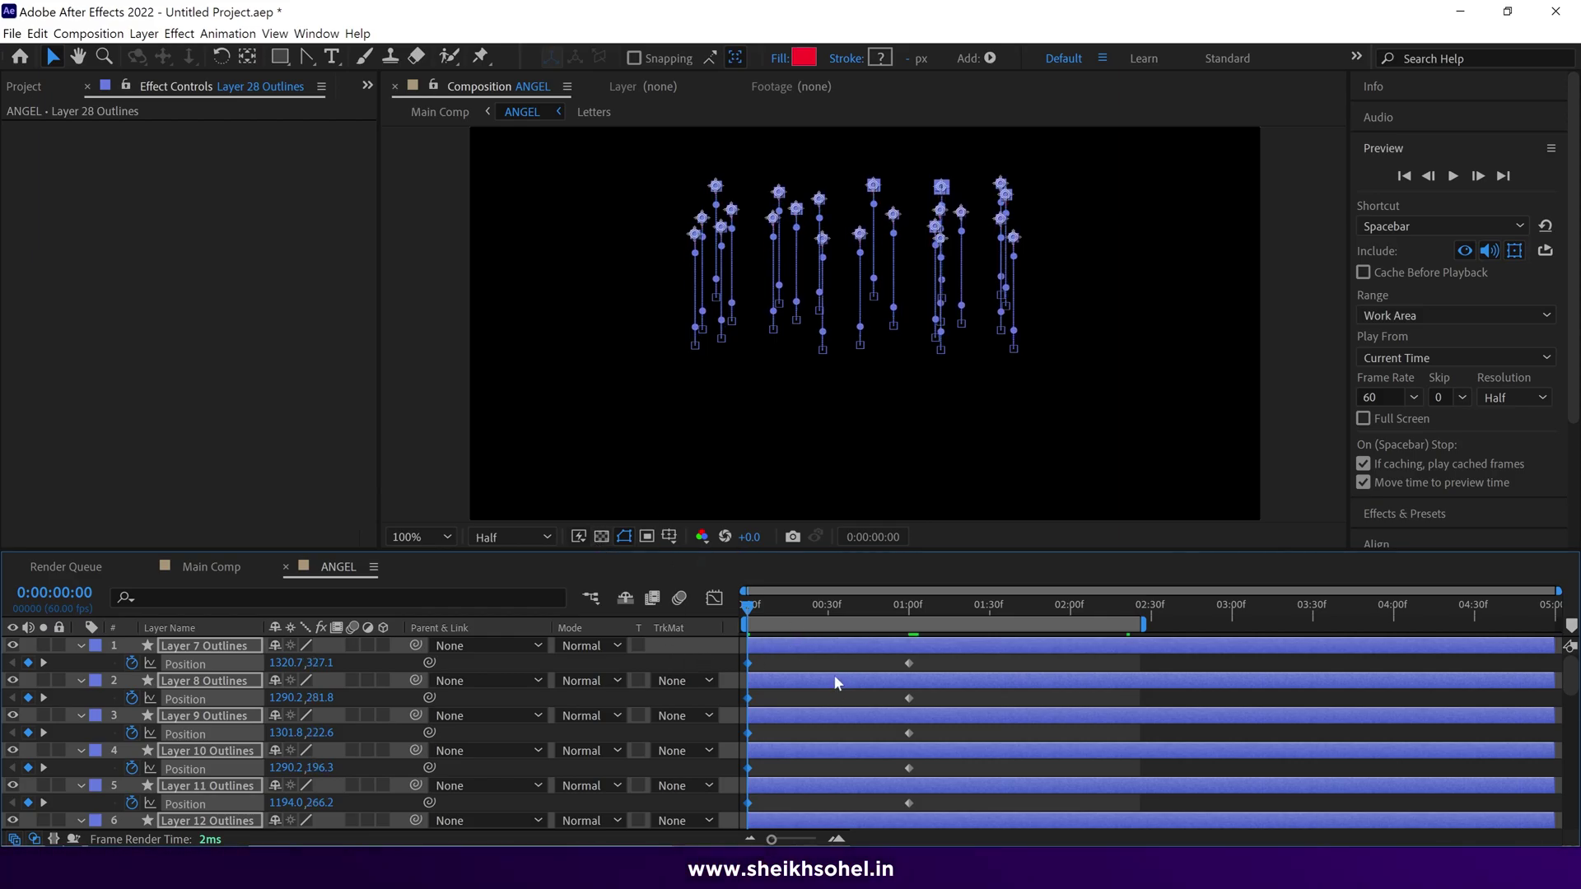
Step: Apply Easy Ease to the outline layers' Position keyframes at 1:00
{"action": "key", "text": "grave"}
{"action": "left_click_drag", "start_coordinate": [890, 176], "coordinate": [887, 547]}
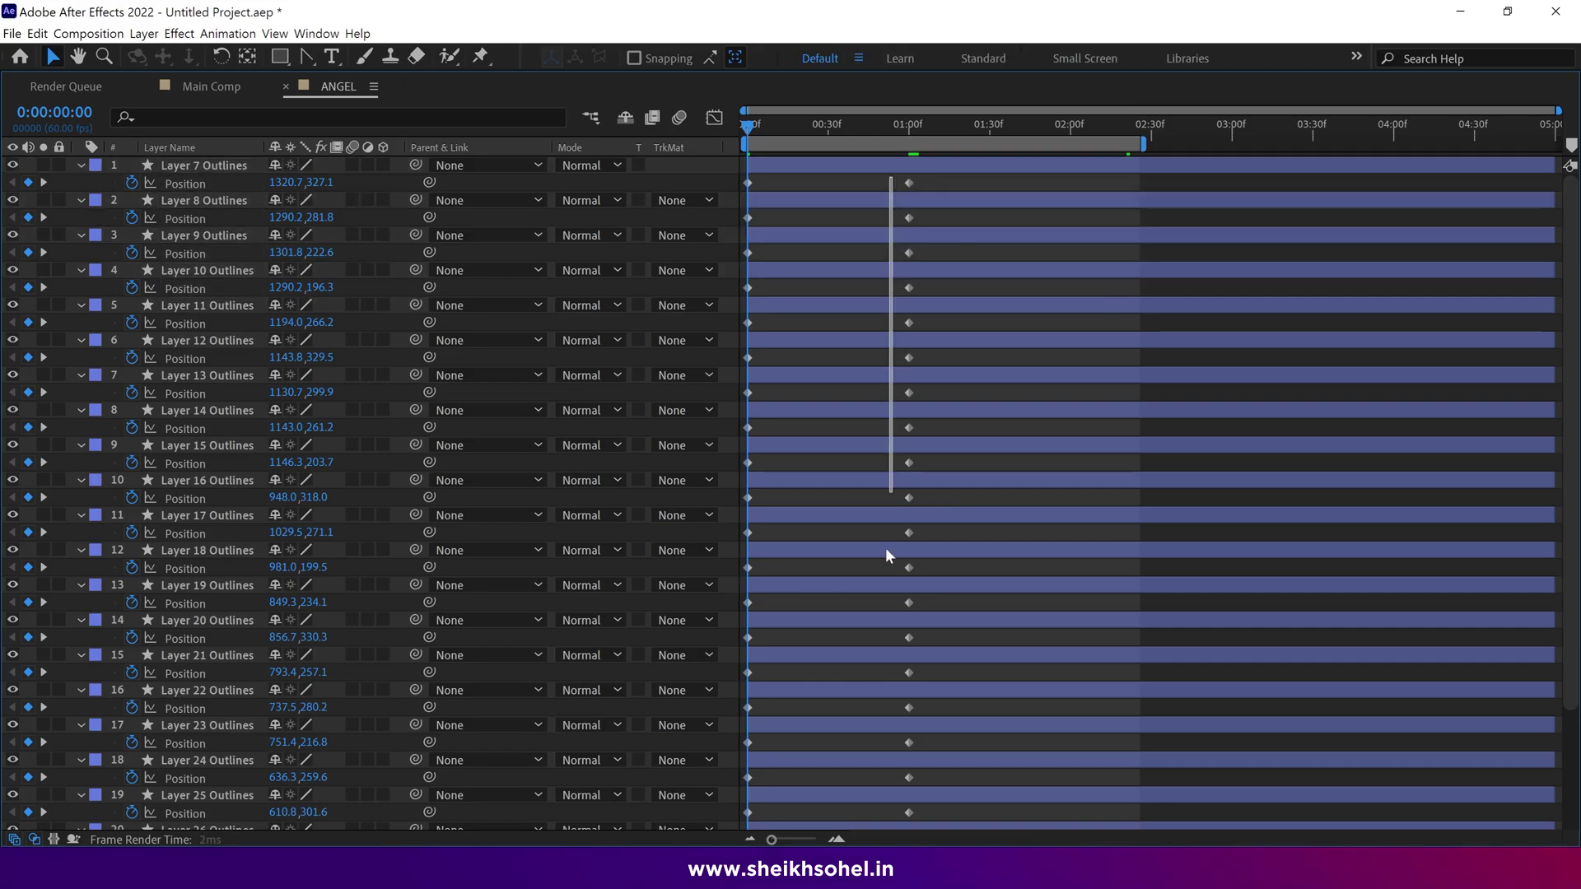
{"action": "mouse_move", "coordinate": [913, 191]}
{"action": "left_mouse_down"}
{"action": "mouse_move", "coordinate": [865, 824]}
{"action": "mouse_move", "coordinate": [881, 754]}
{"action": "left_mouse_up"}
{"action": "key", "text": "F9"}
{"action": "key", "text": "grave"}
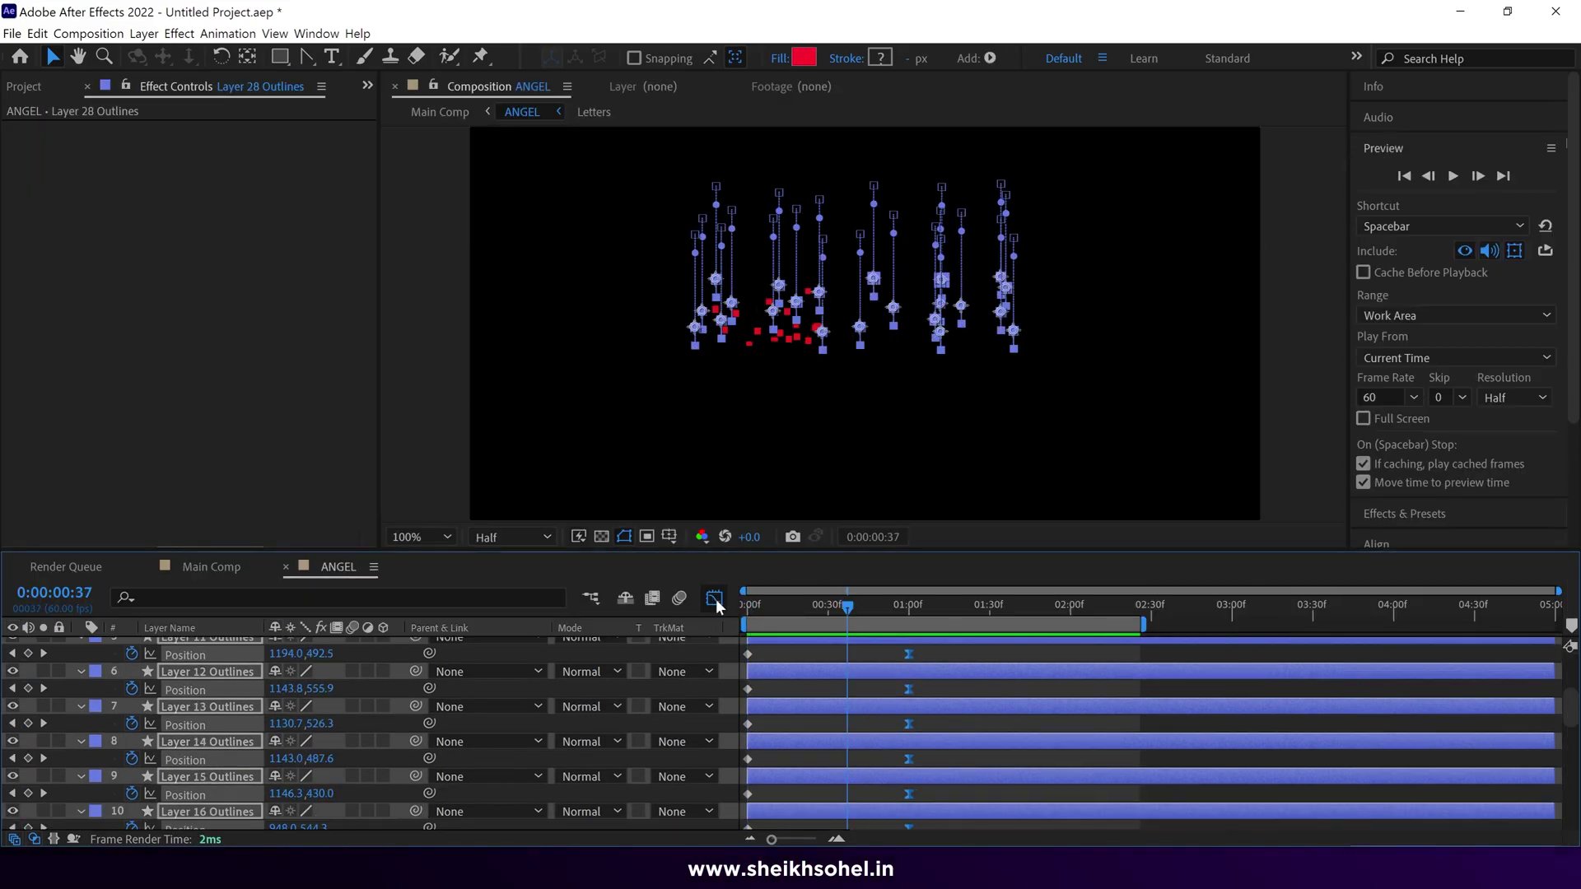
Step: Lengthen the incoming ease on the outline layers' Position speed graph so they settle gradually, and preview the fall
{"action": "left_click", "coordinate": [715, 600]}
{"action": "left_click_drag", "start_coordinate": [895, 799], "coordinate": [855, 788]}
{"action": "key", "text": "Home"}
{"action": "key", "text": "space"}
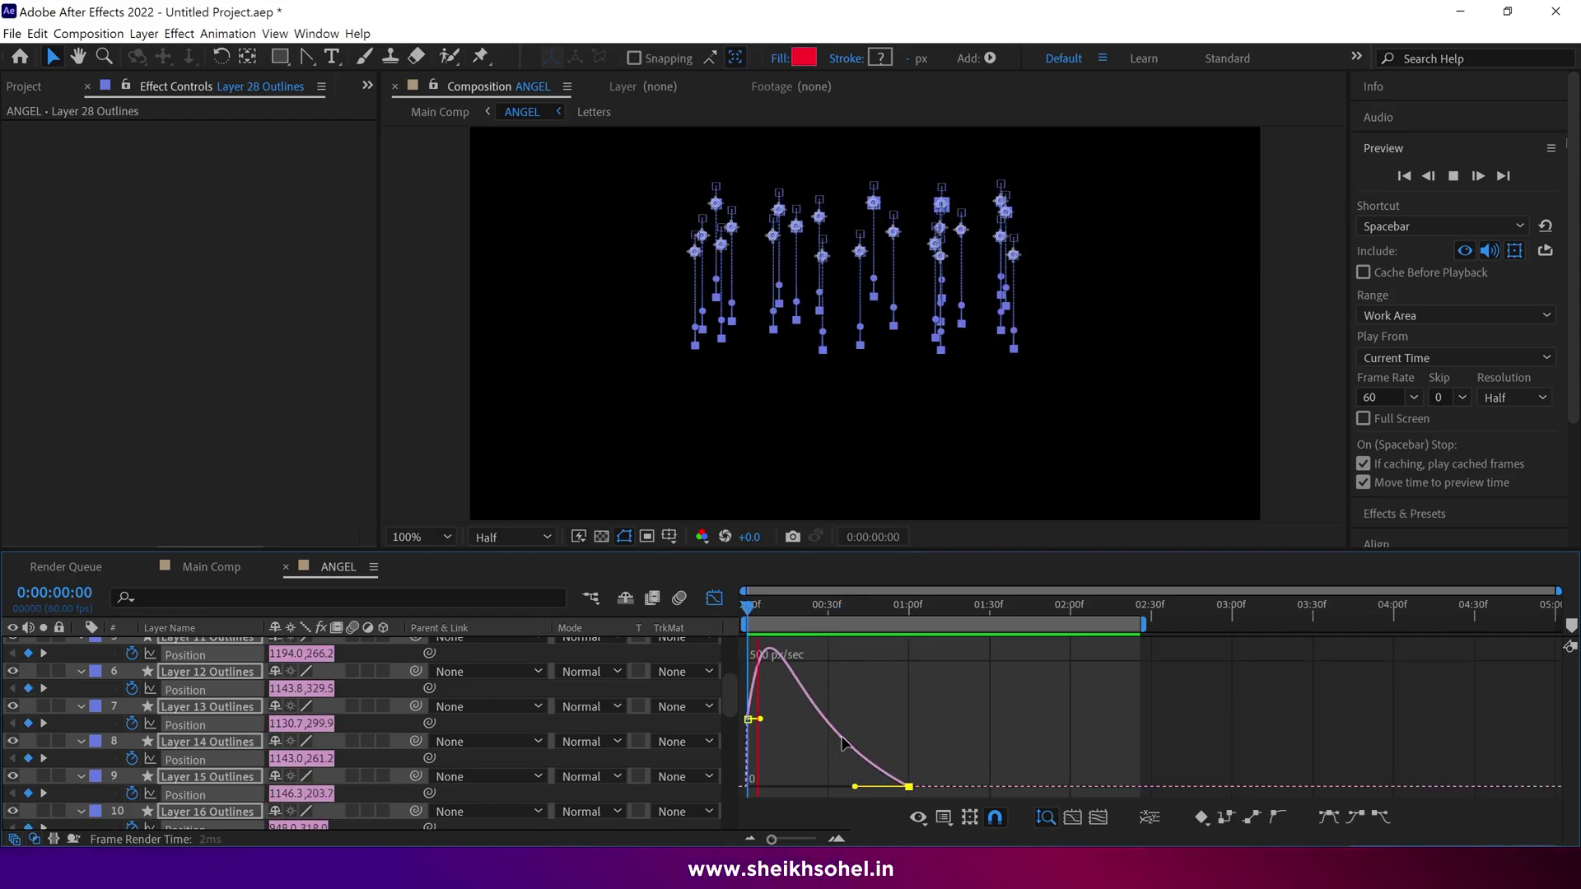
{"action": "key", "text": "space"}
Step: Pre-compose the selected Layer 7 to Layer 28 outlines into a composition named Letter Particles, moving all attributes into it
{"action": "scroll", "coordinate": [77, 654], "scroll_direction": "up", "scroll_amount": 5}
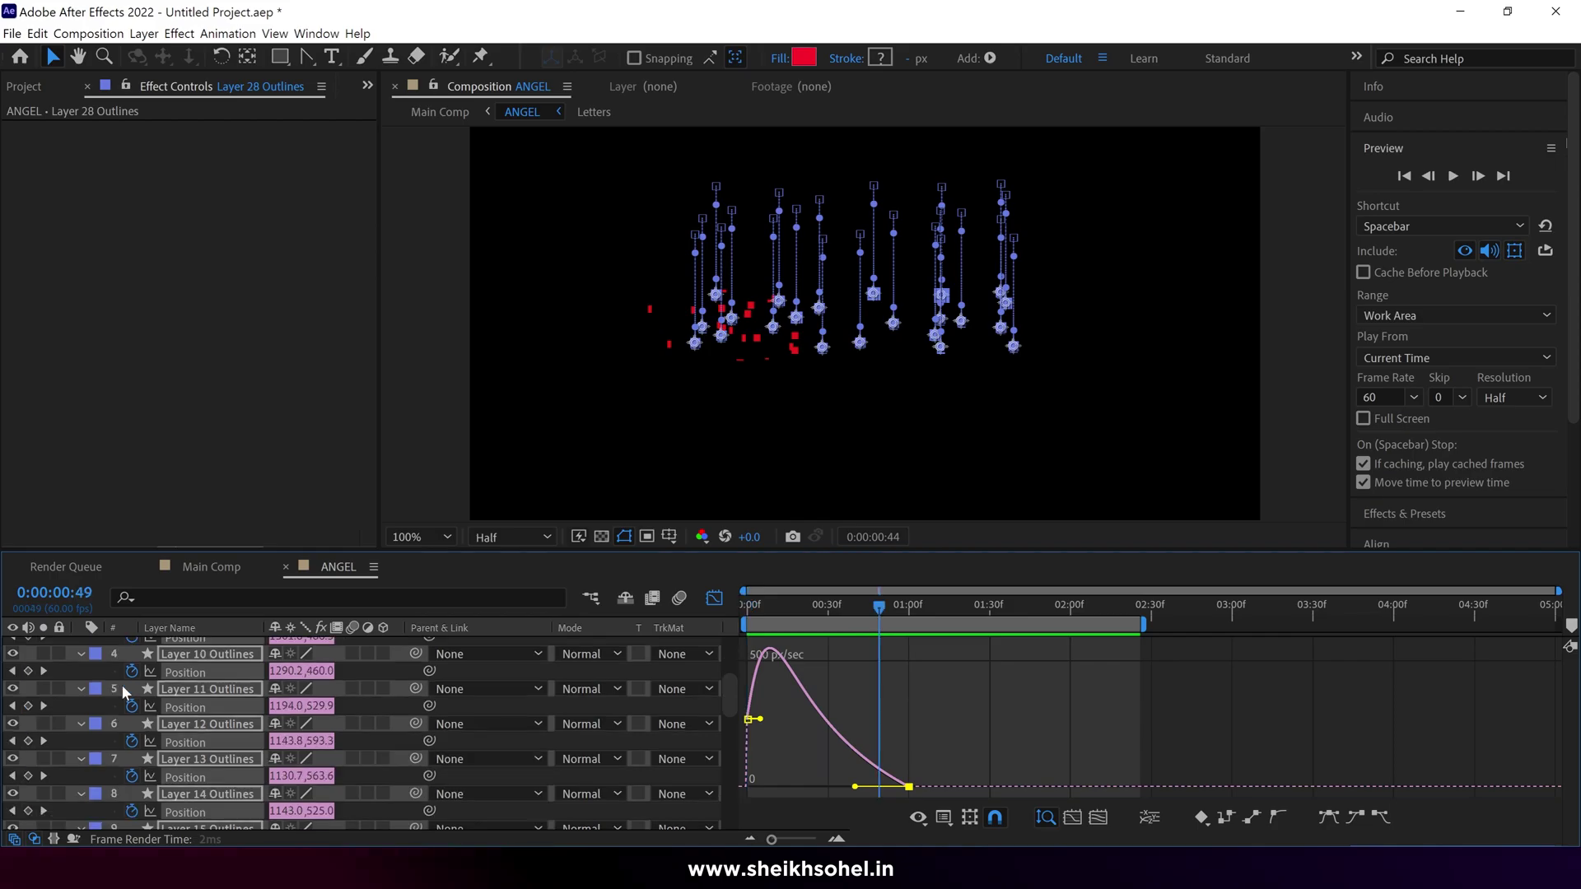
{"action": "left_click", "coordinate": [80, 647]}
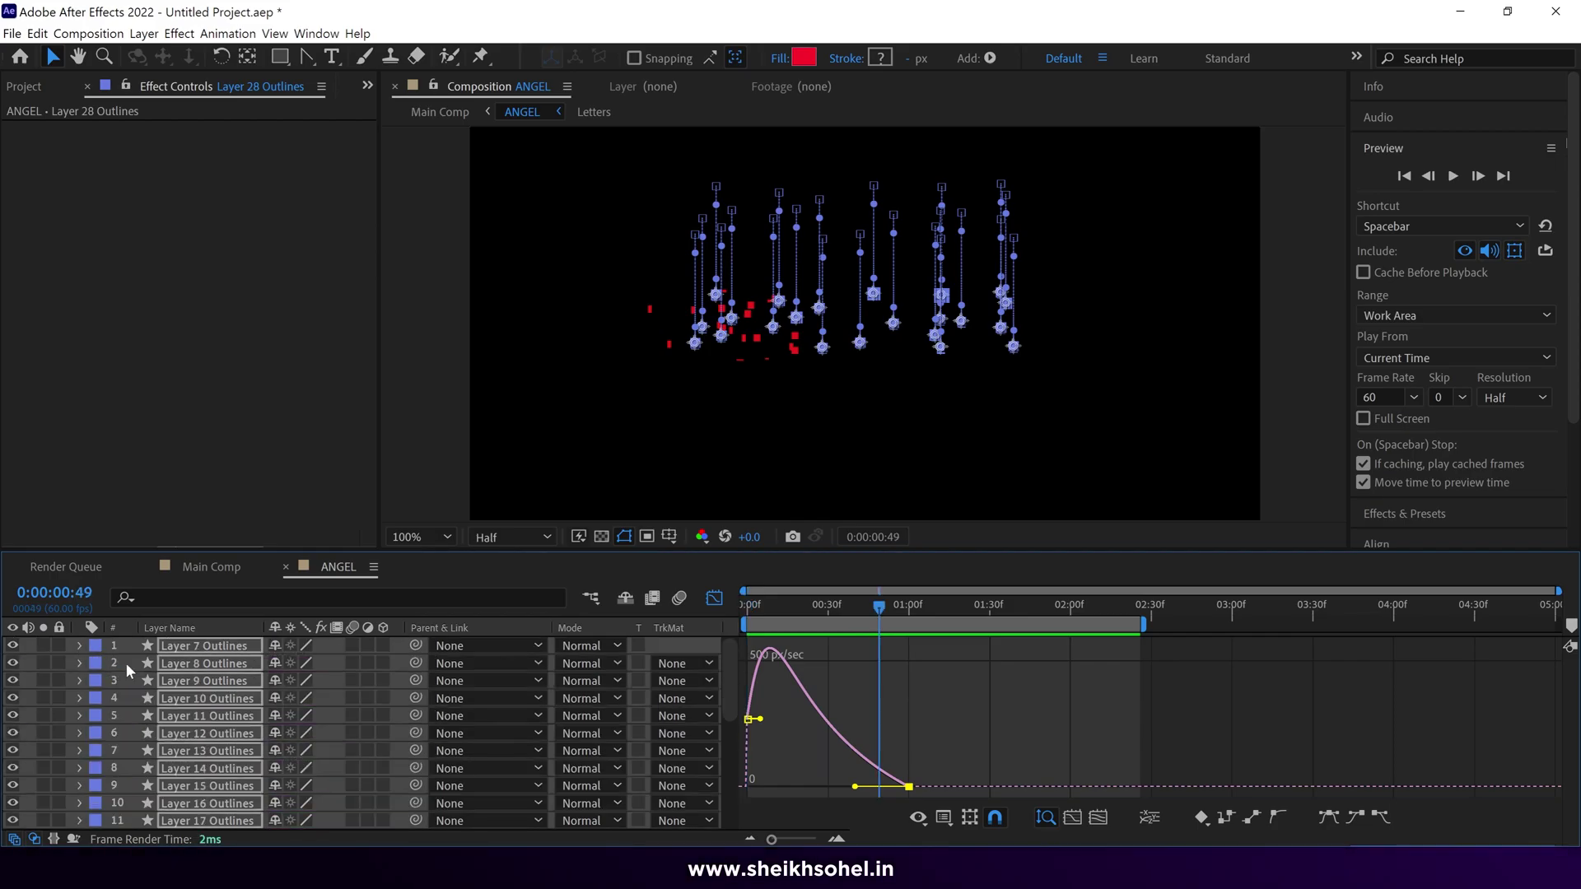
{"action": "right_click", "coordinate": [216, 667]}
{"action": "left_click", "coordinate": [276, 573]}
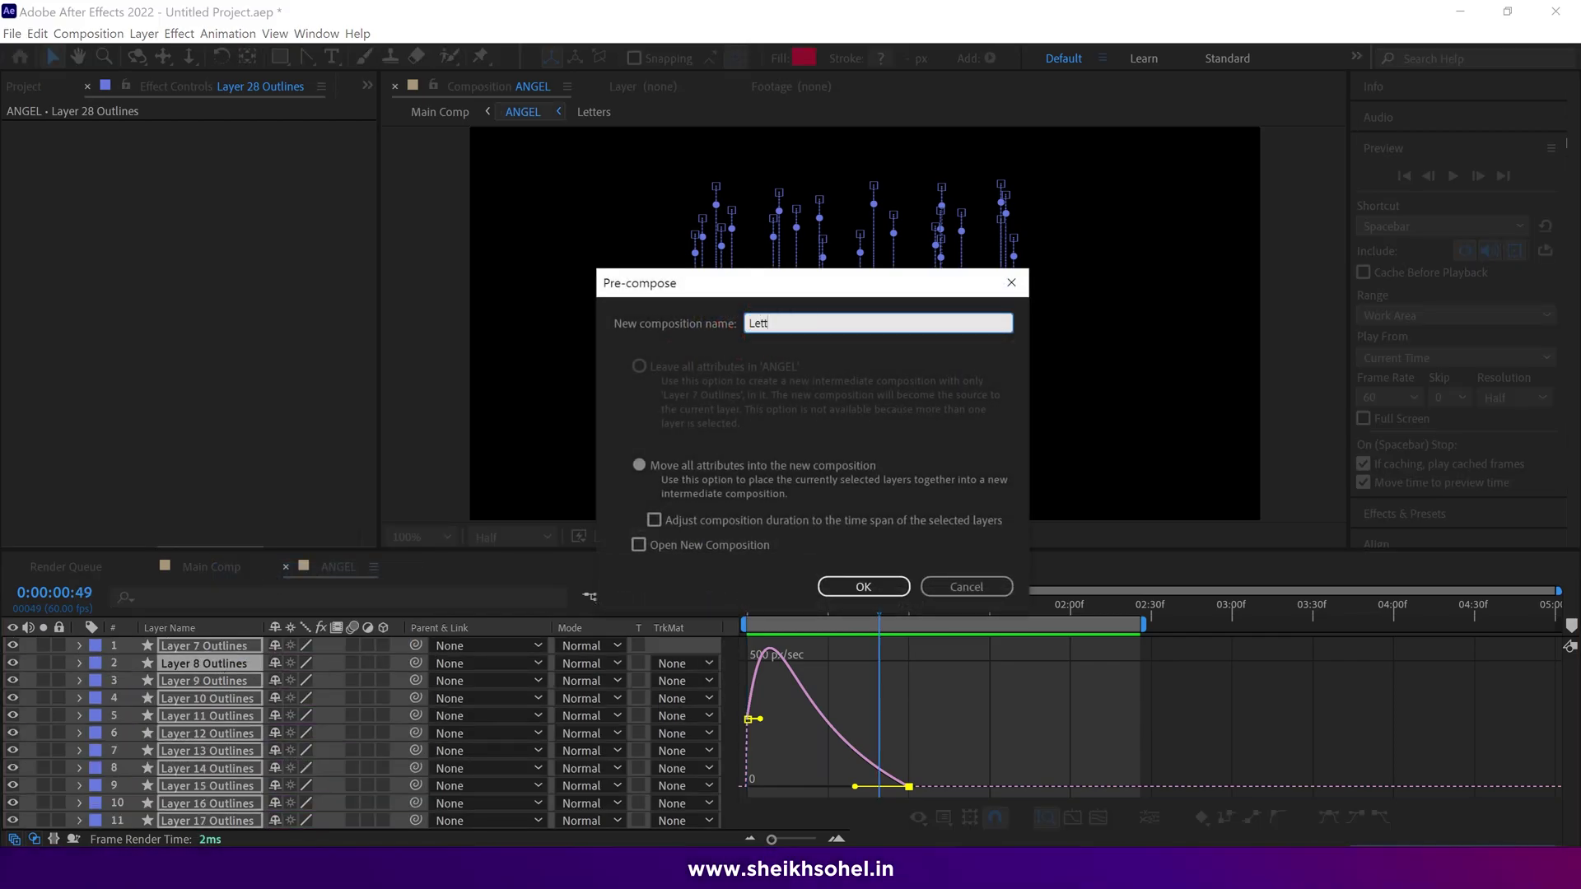
{"action": "type", "text": "Letter Particles"}
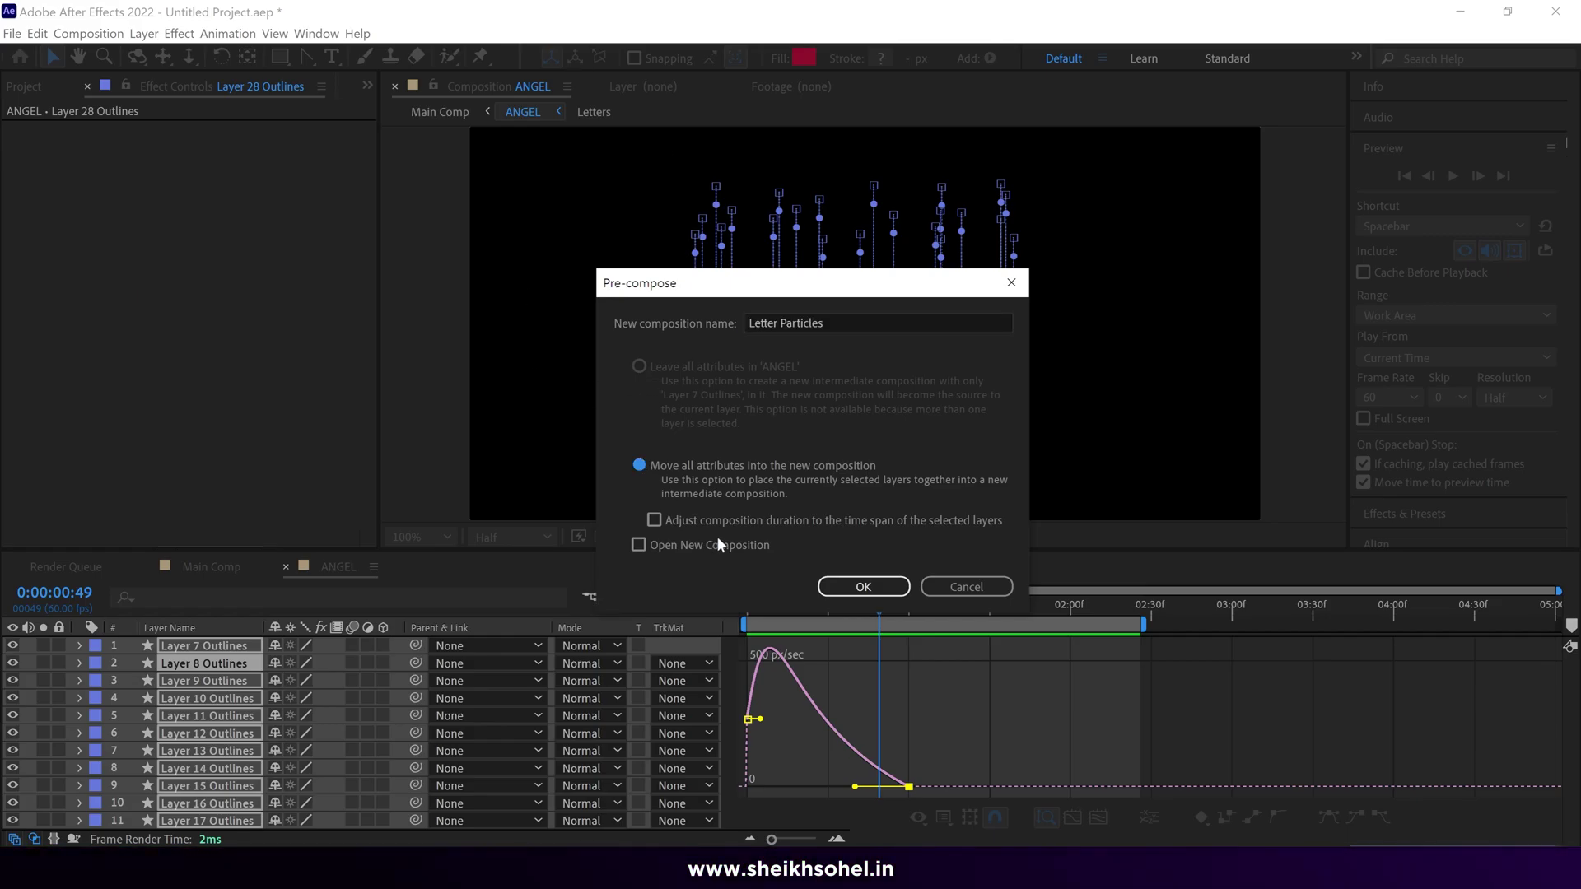
{"action": "left_click", "coordinate": [863, 586]}
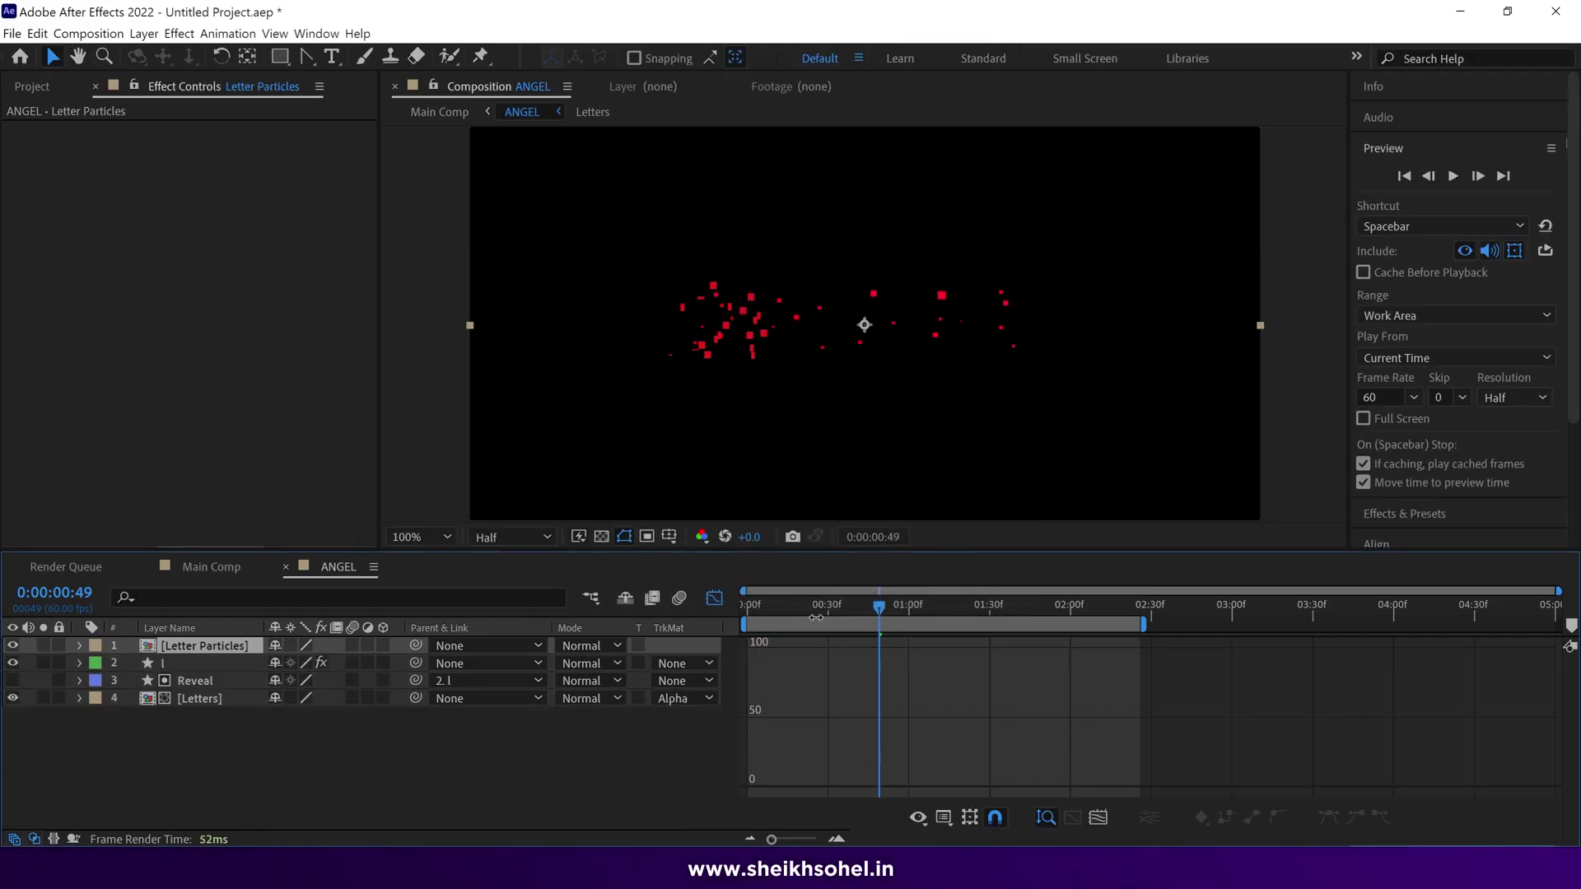
Step: Return to the layer-bar view and shift Letter Particles later so it starts together with the Reveal layer
{"action": "left_click", "coordinate": [715, 598]}
{"action": "left_click_drag", "start_coordinate": [887, 605], "coordinate": [954, 640]}
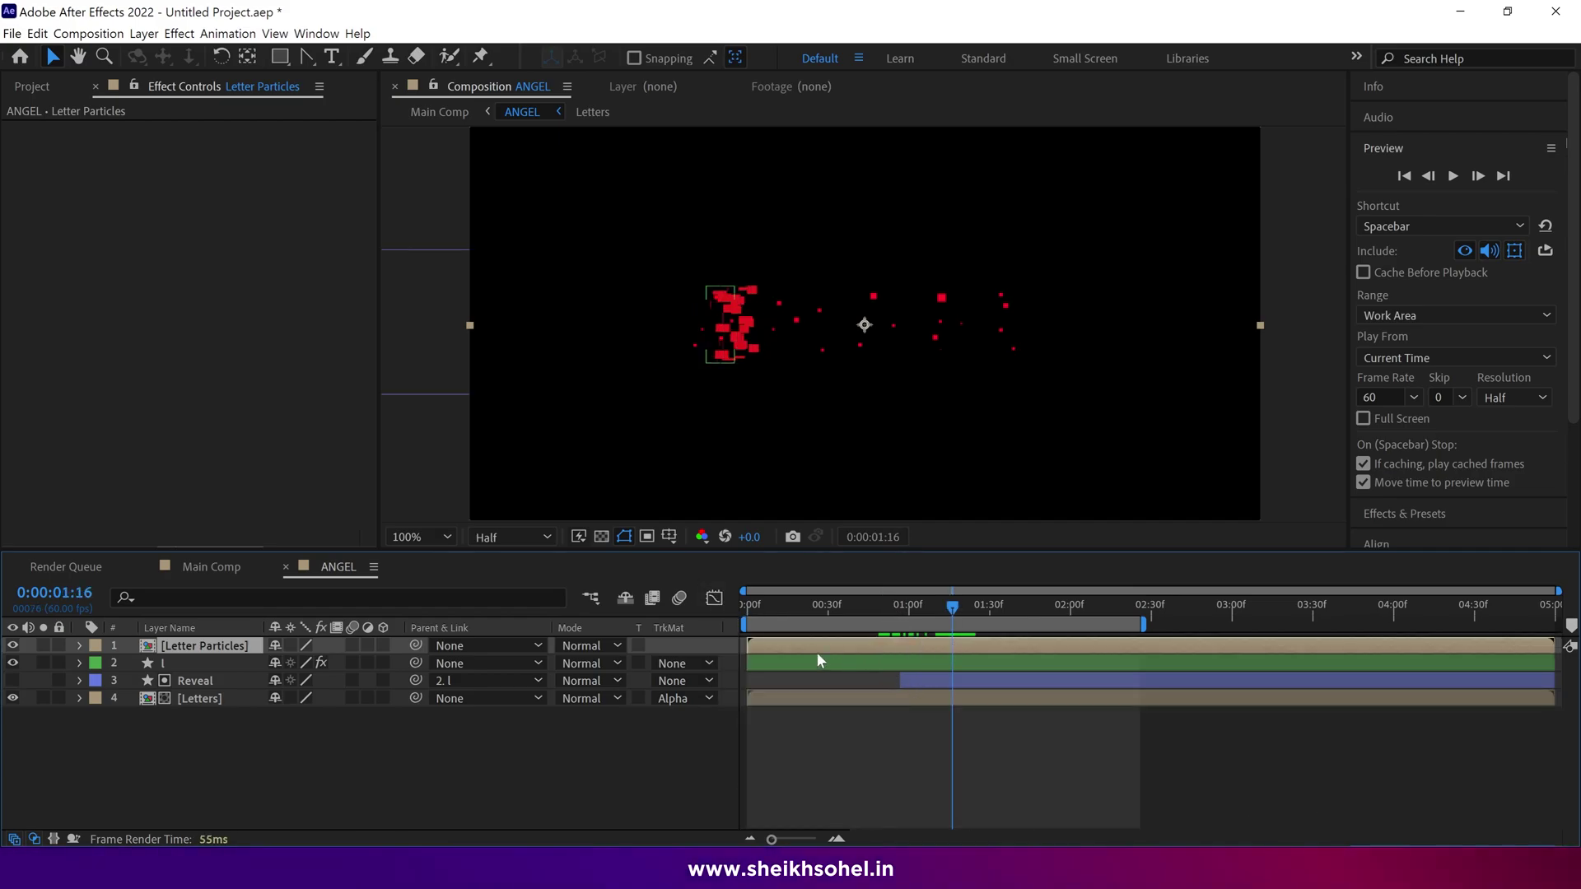
{"action": "left_click_drag", "start_coordinate": [748, 646], "coordinate": [995, 631]}
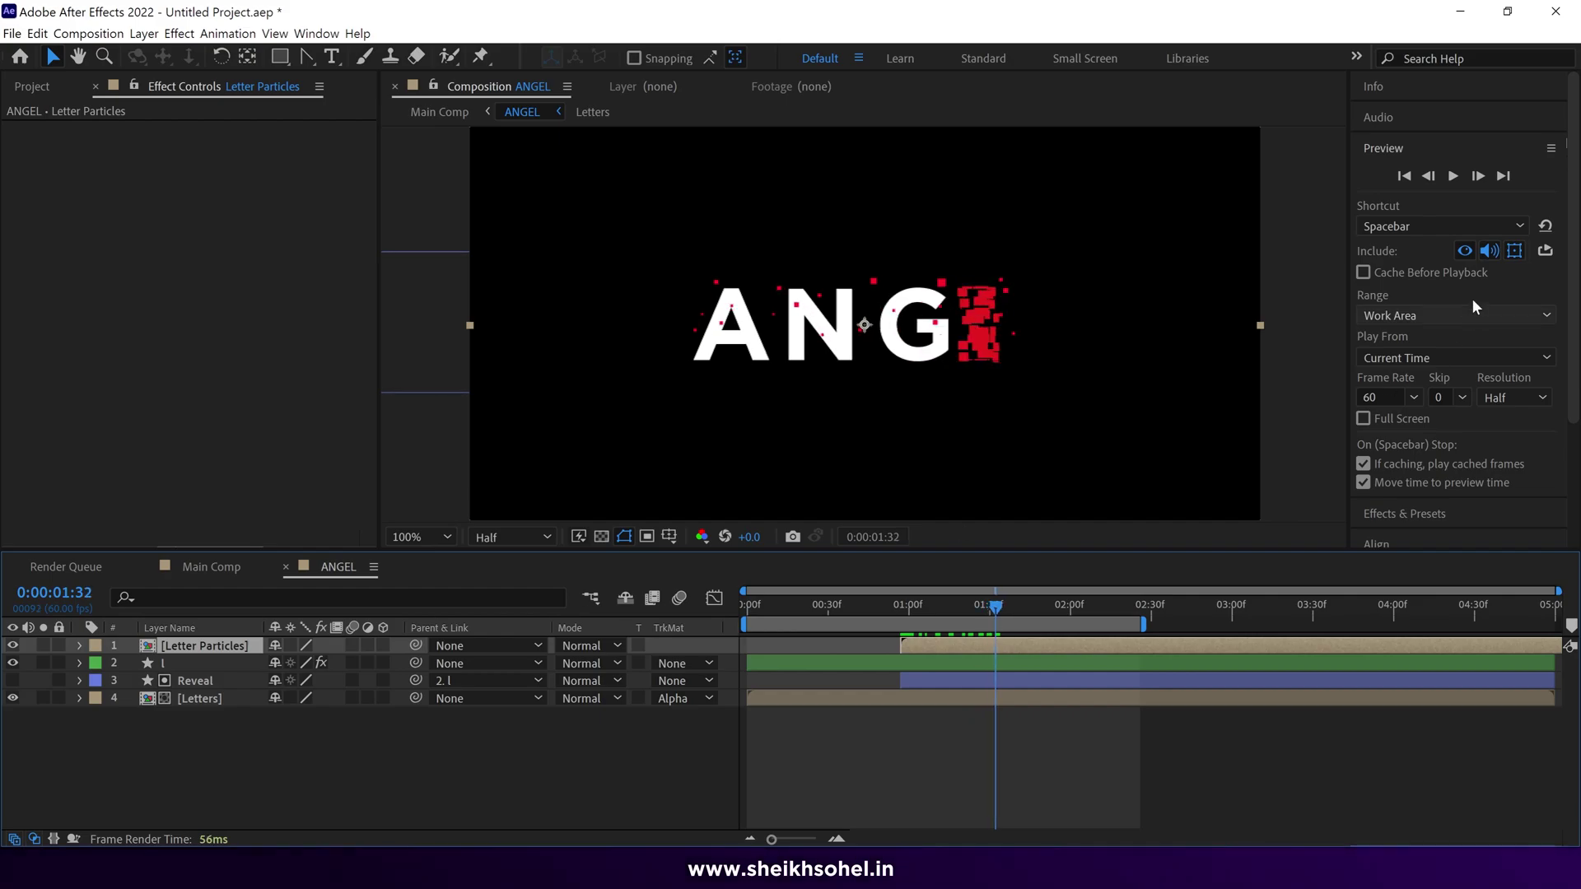
Step: Apply the Set Matte effect to Letter Particles, taking the matte from the Letters layer, and preview the animation
{"action": "left_click", "coordinate": [1391, 147]}
{"action": "left_click", "coordinate": [1396, 179]}
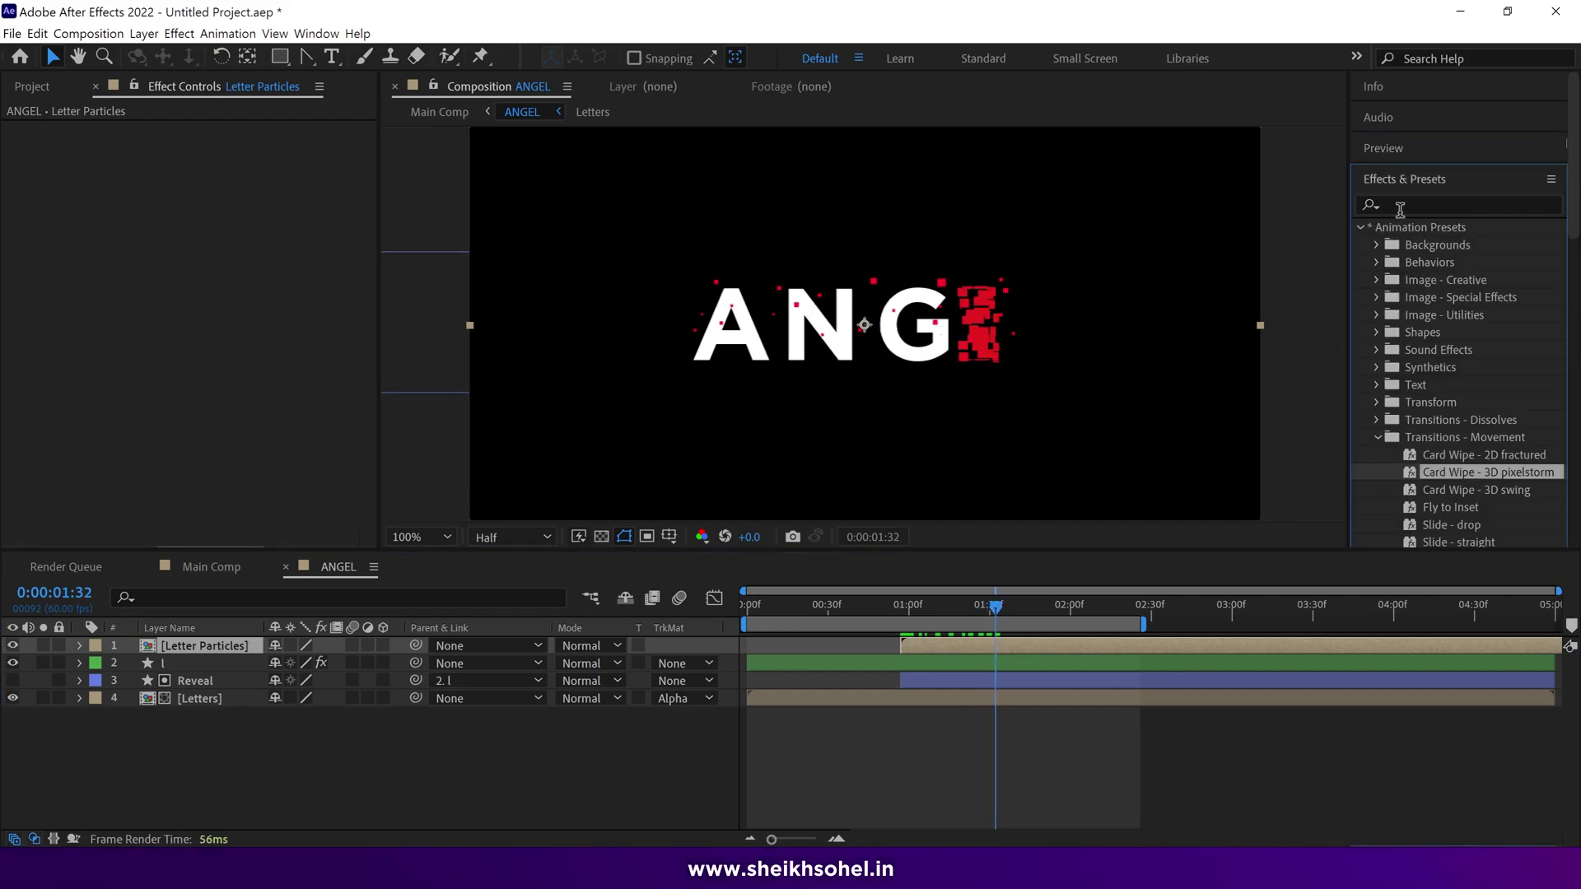
{"action": "left_click", "coordinate": [1397, 208]}
{"action": "type", "text": "set"}
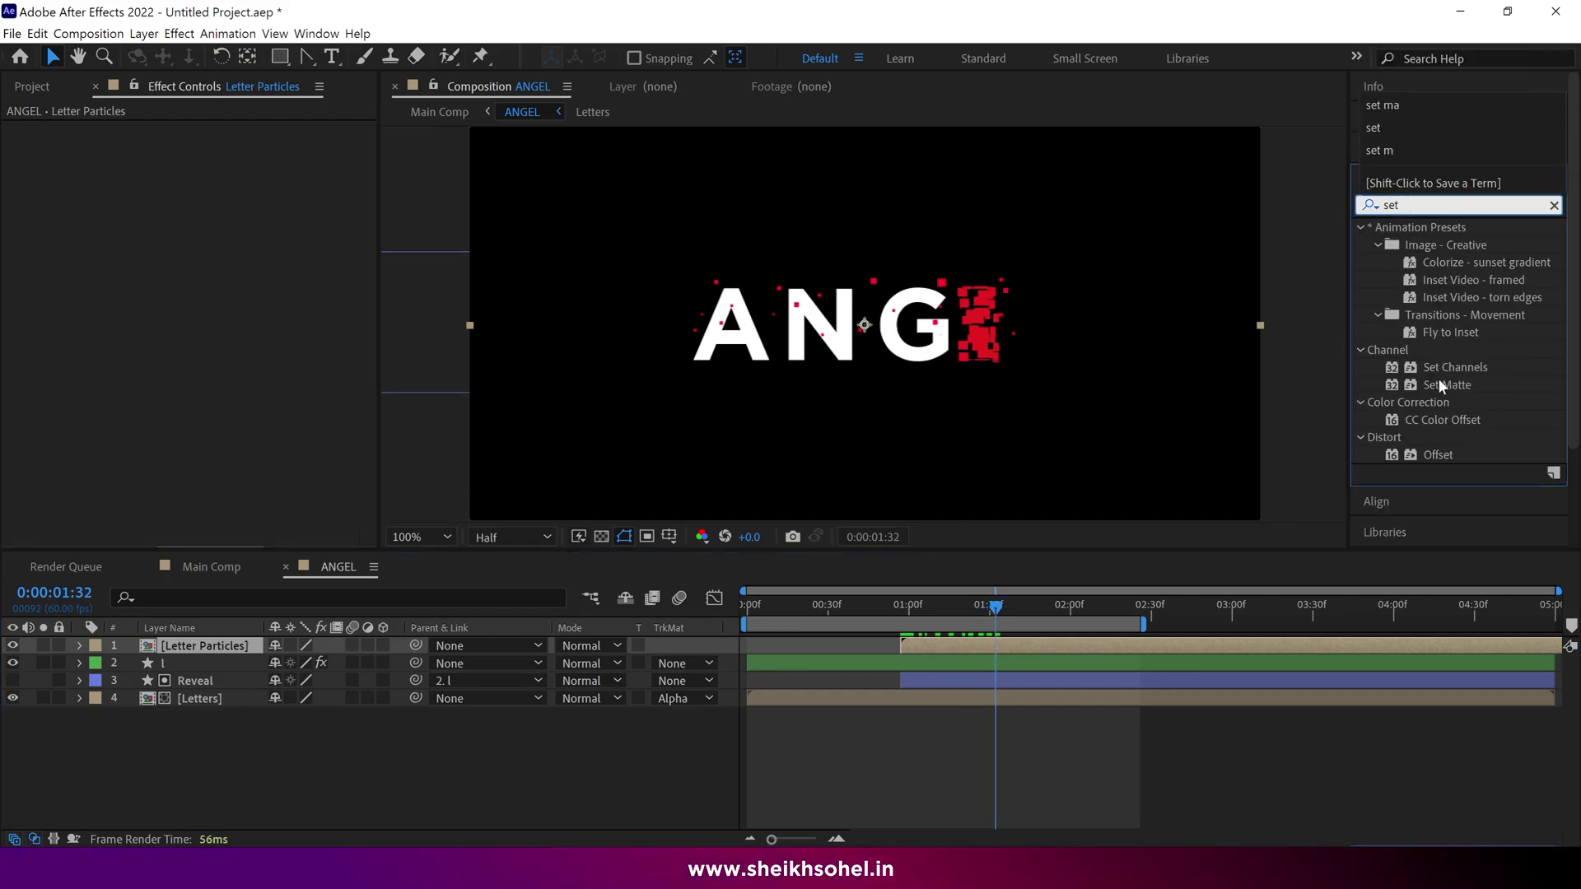
{"action": "left_click_drag", "start_coordinate": [1443, 384], "coordinate": [218, 644]}
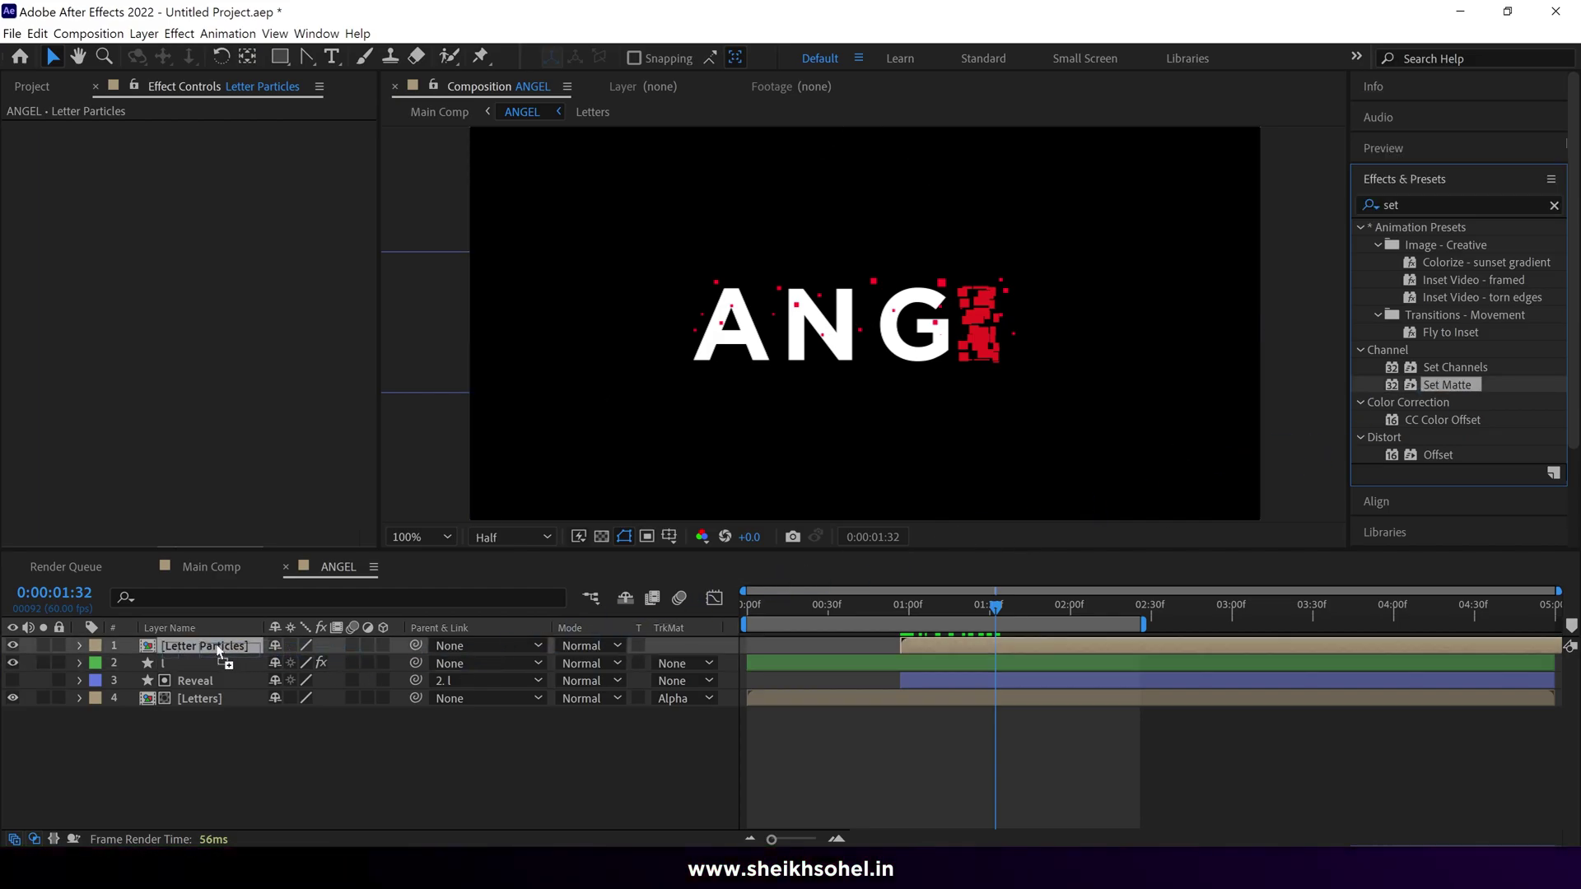
{"action": "left_click", "coordinate": [258, 149]}
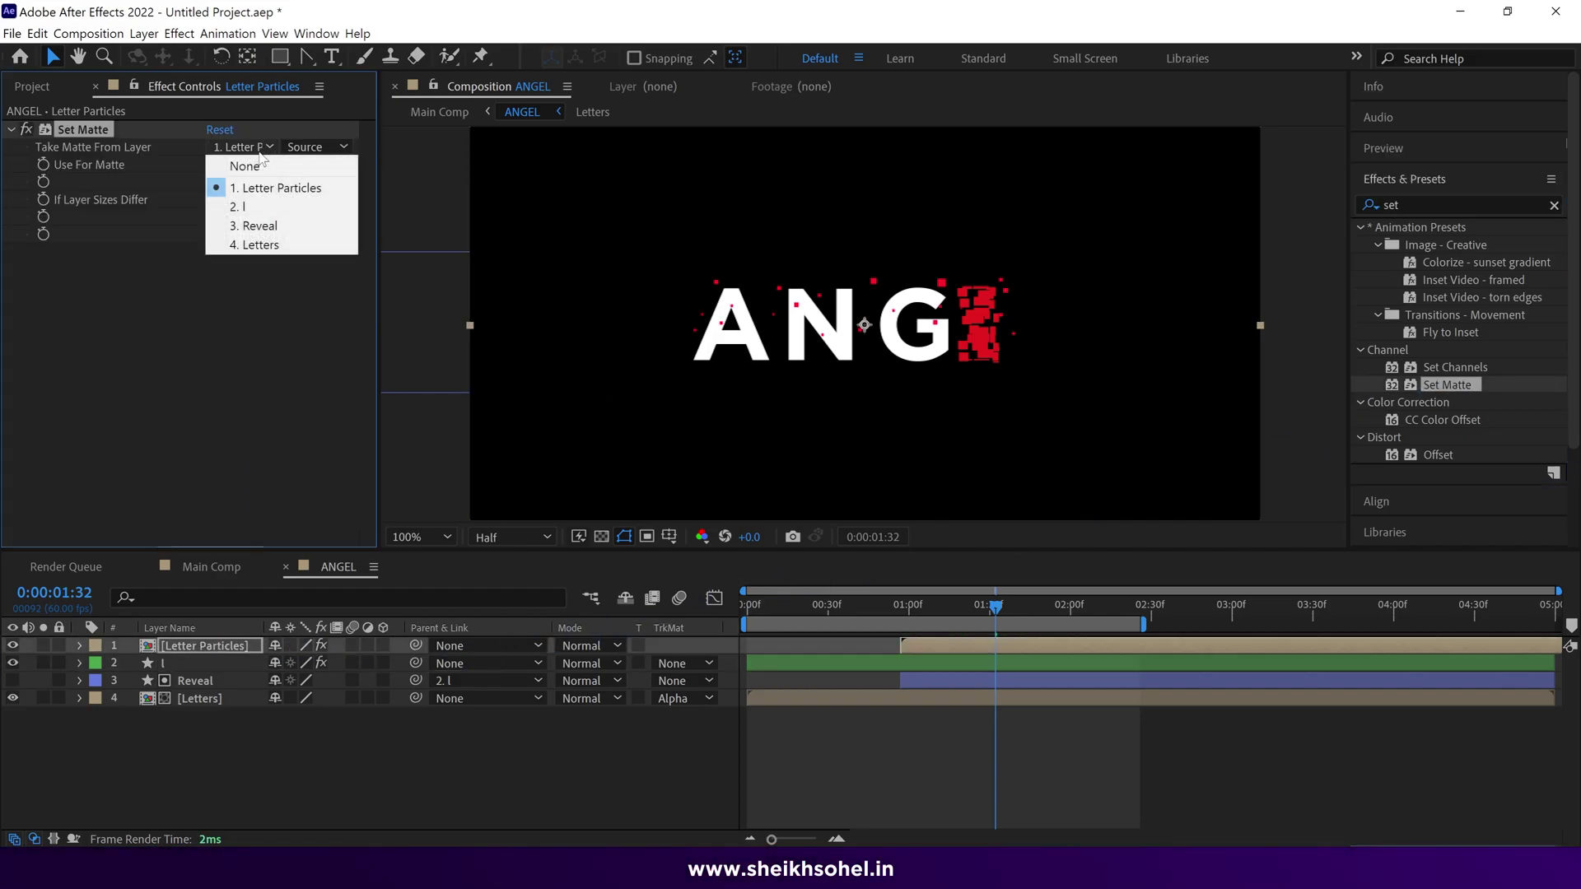
{"action": "left_click", "coordinate": [259, 246]}
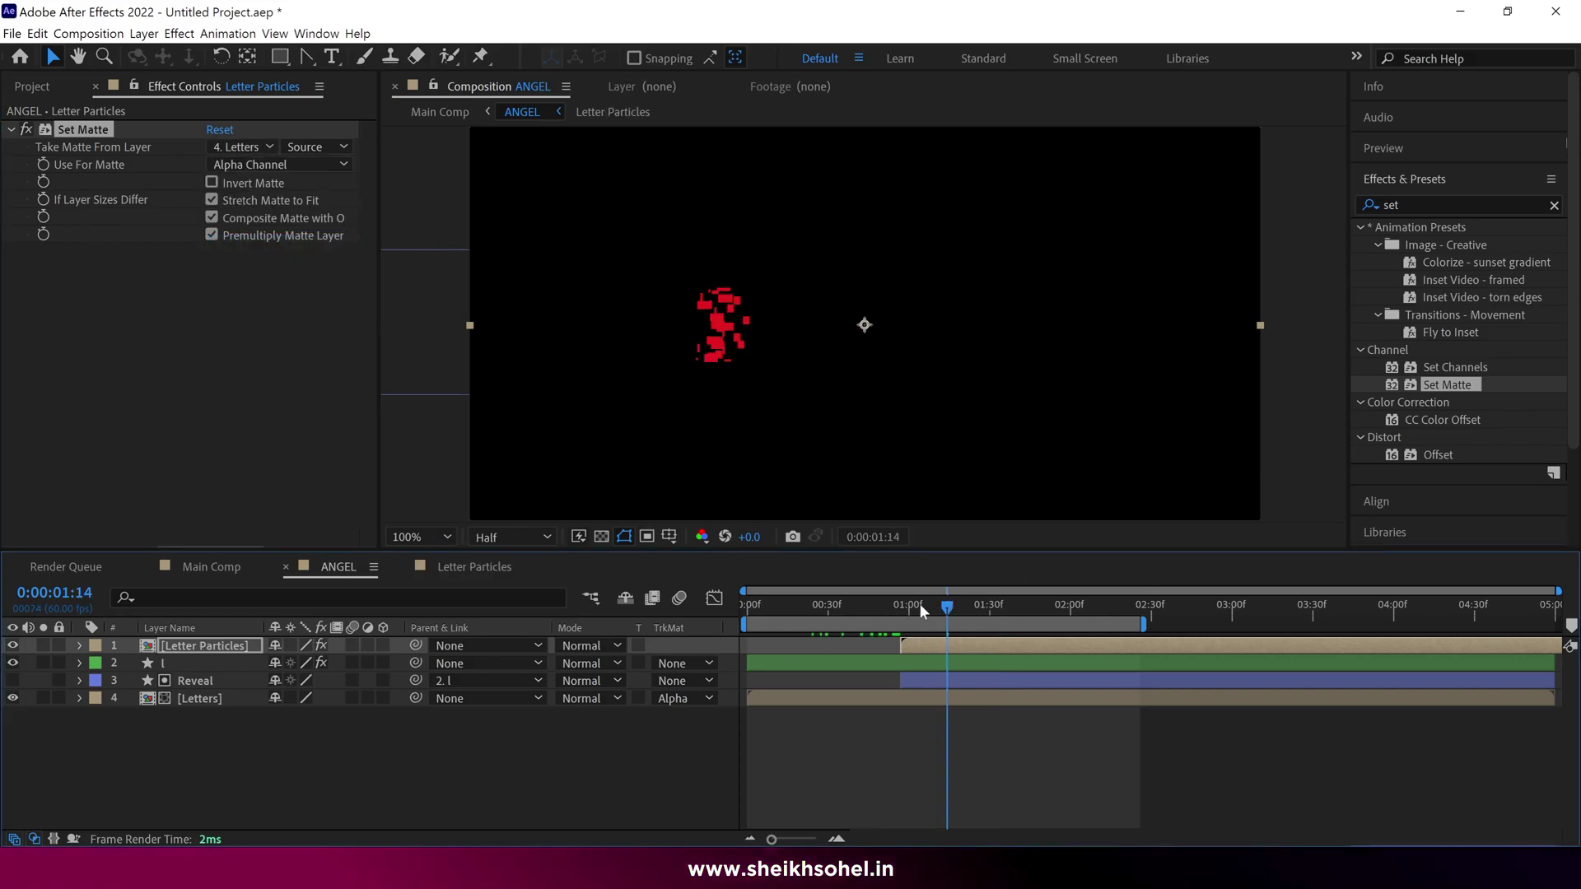
{"action": "left_click_drag", "start_coordinate": [919, 602], "coordinate": [1113, 650]}
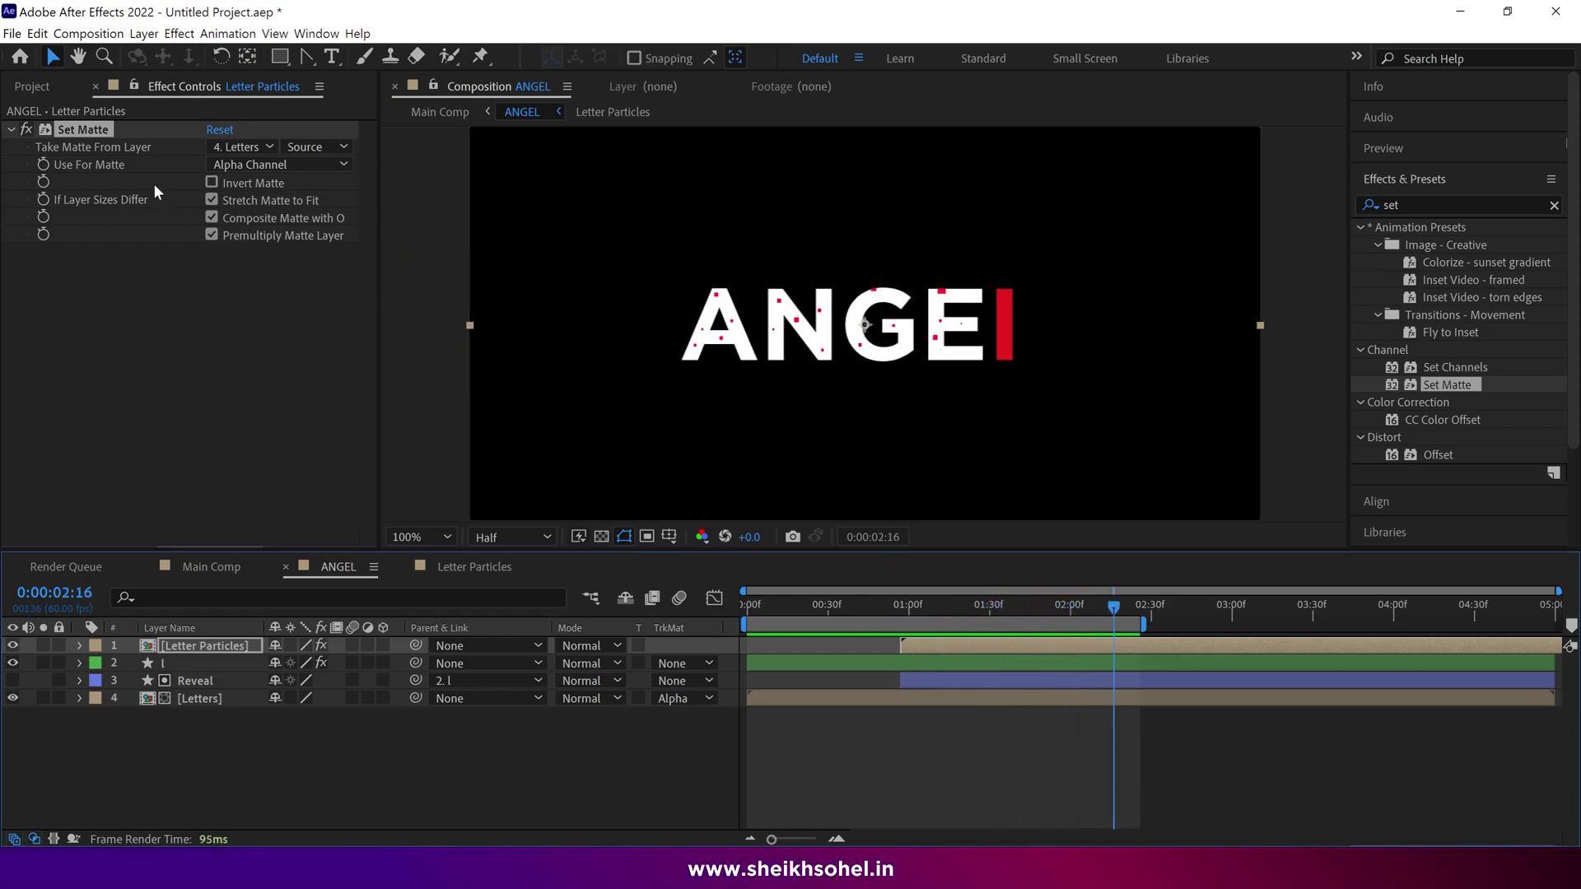
Step: Delete the Set Matte effect from Letter Particles and deselect the layer
{"action": "left_click", "coordinate": [47, 144]}
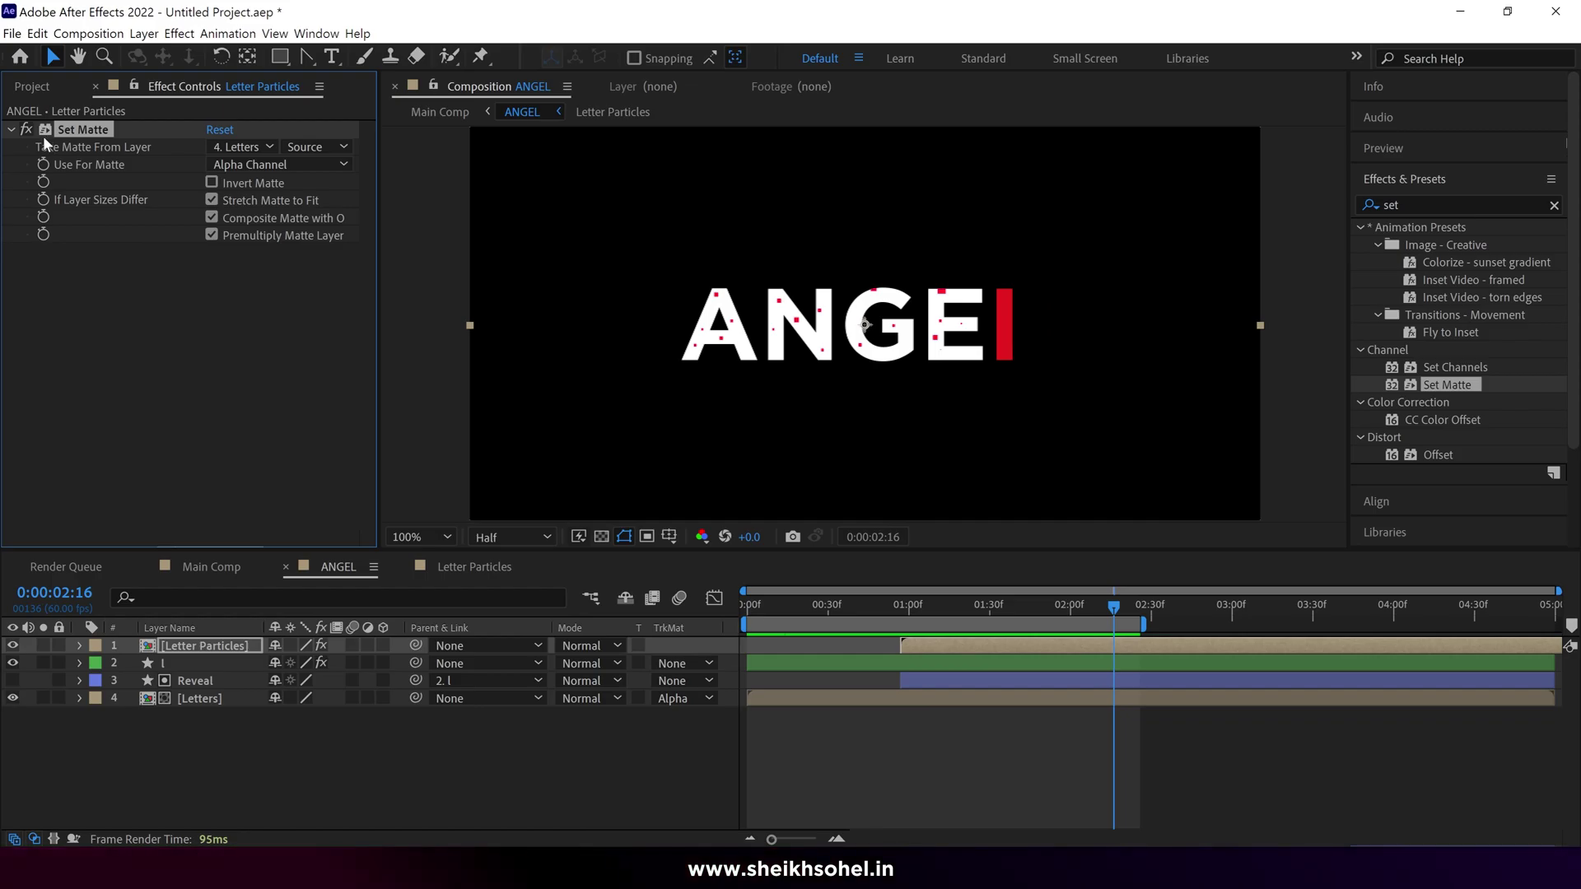
{"action": "key", "text": "Delete"}
{"action": "left_click", "coordinate": [180, 713]}
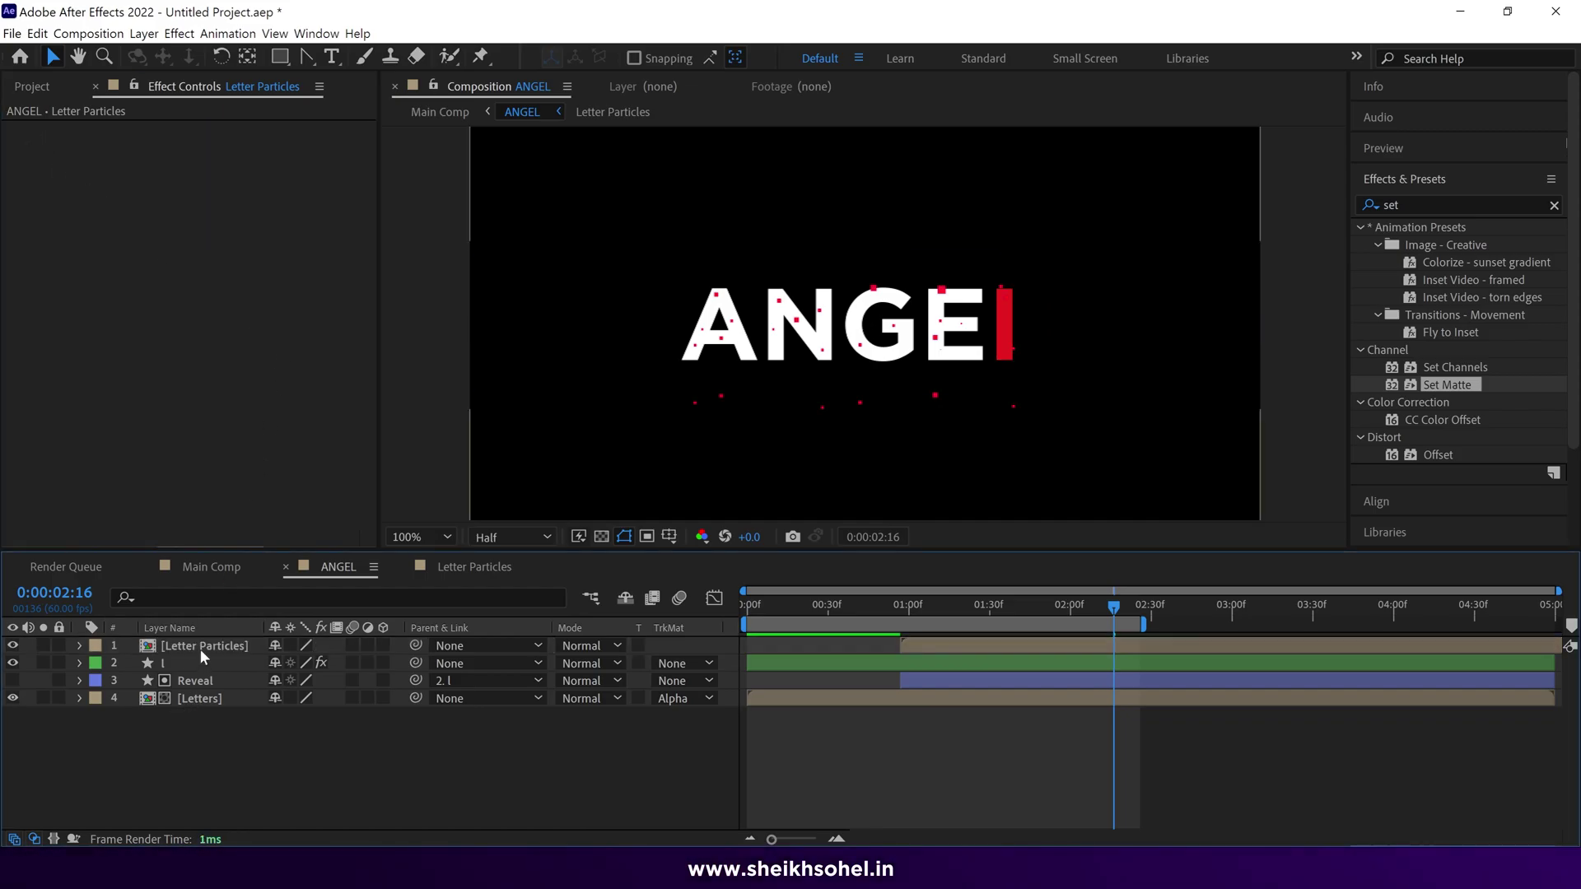
Step: Apply Set Matte to the Letters layer with Letter Particles as an inverted matte, and scrub the timeline to check it
{"action": "left_click", "coordinate": [201, 698]}
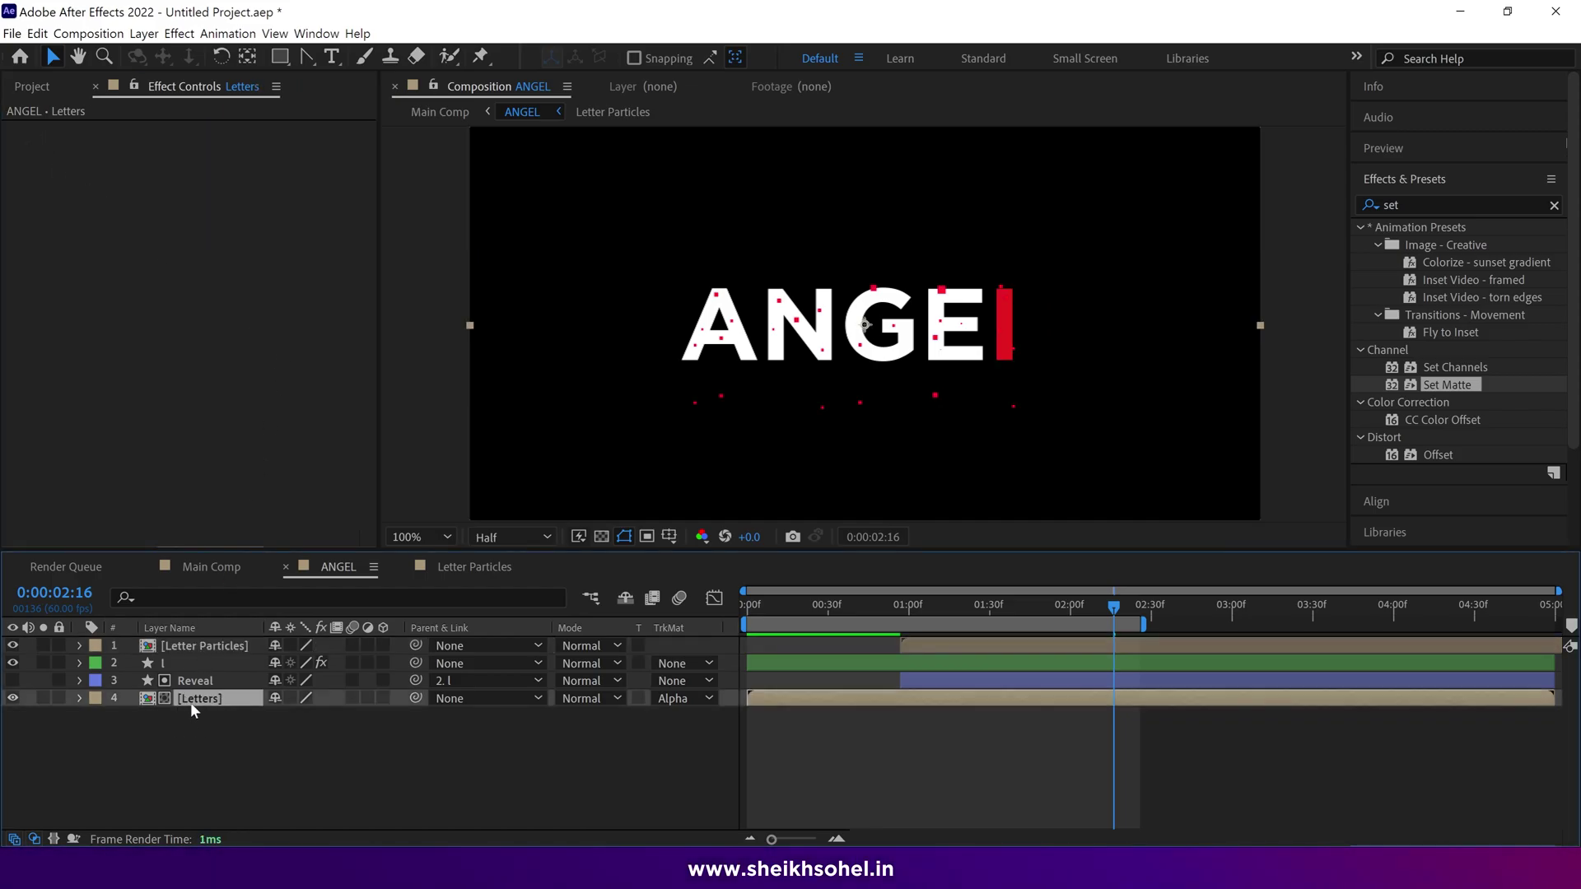
{"action": "key", "text": "ctrl+alt+shift+e"}
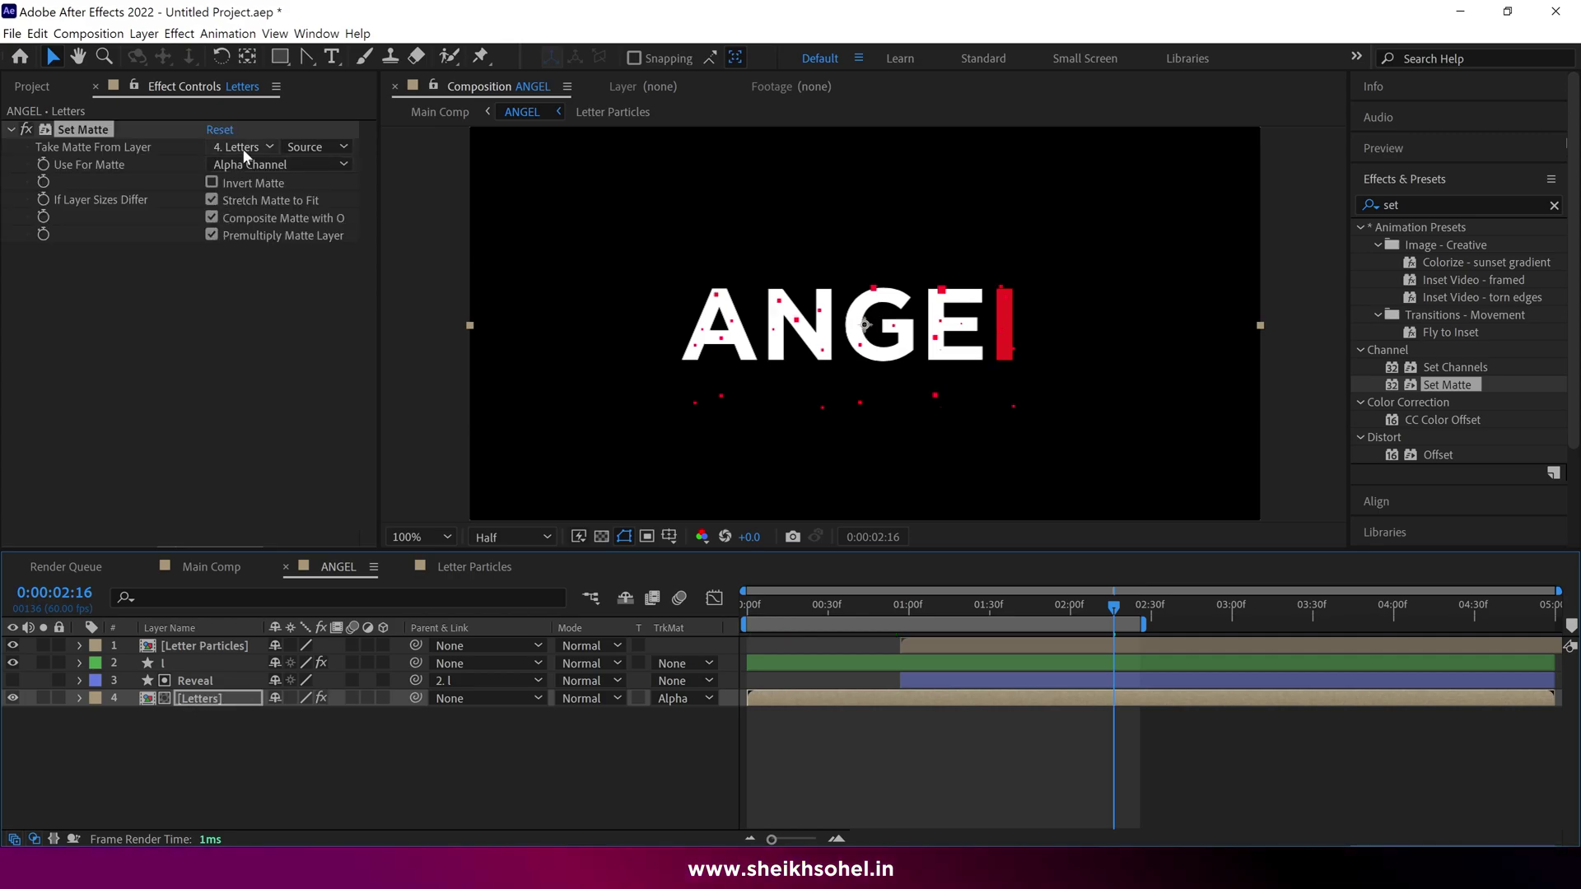
{"action": "left_click", "coordinate": [242, 148]}
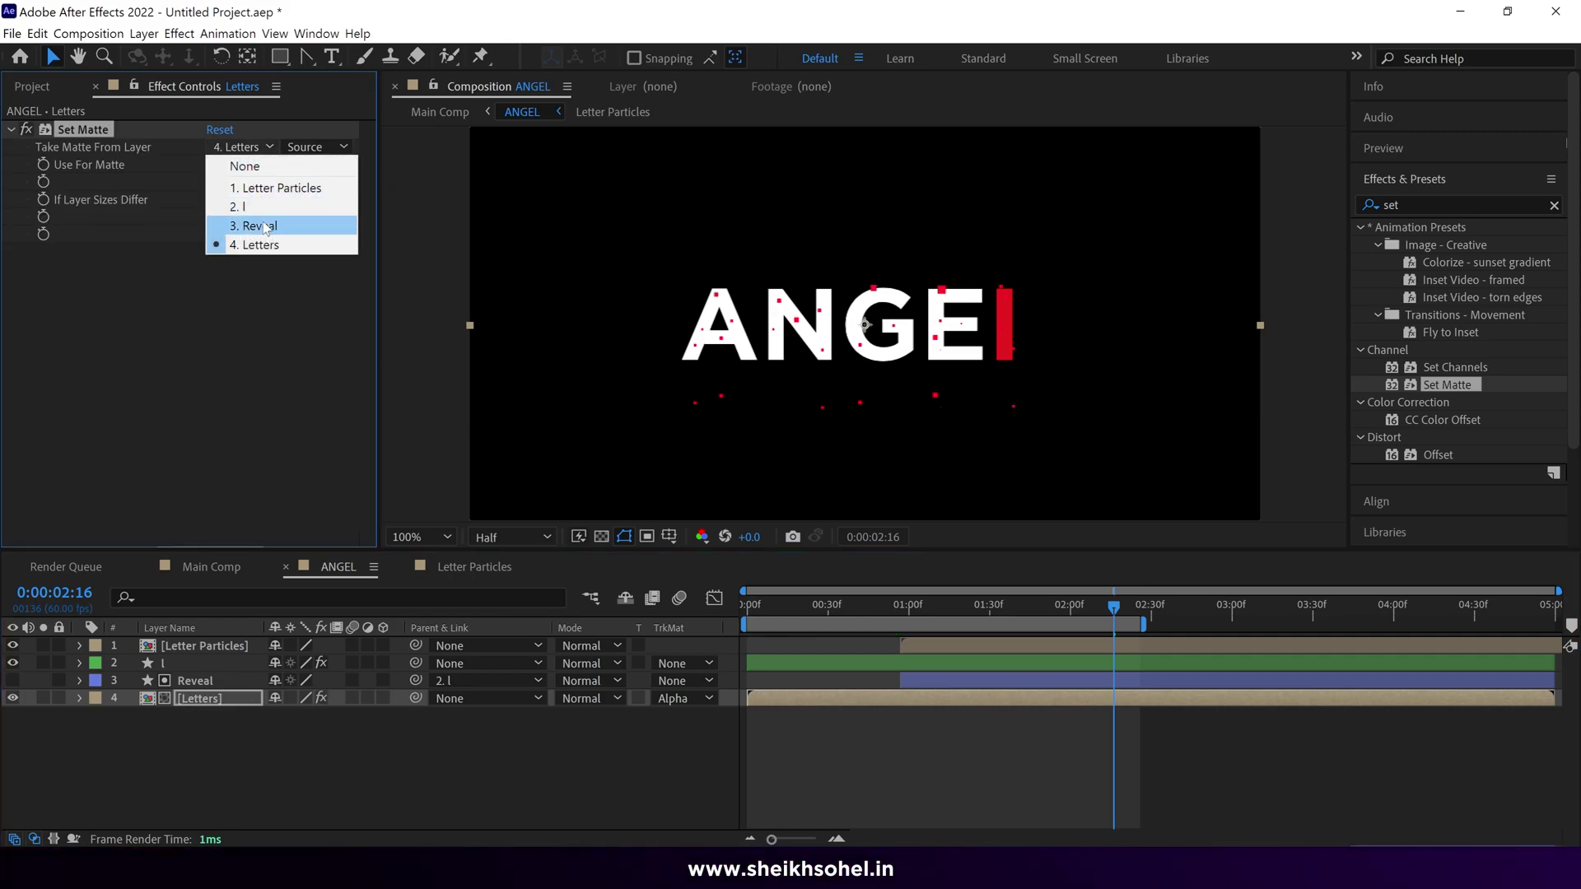
{"action": "left_click", "coordinate": [297, 194]}
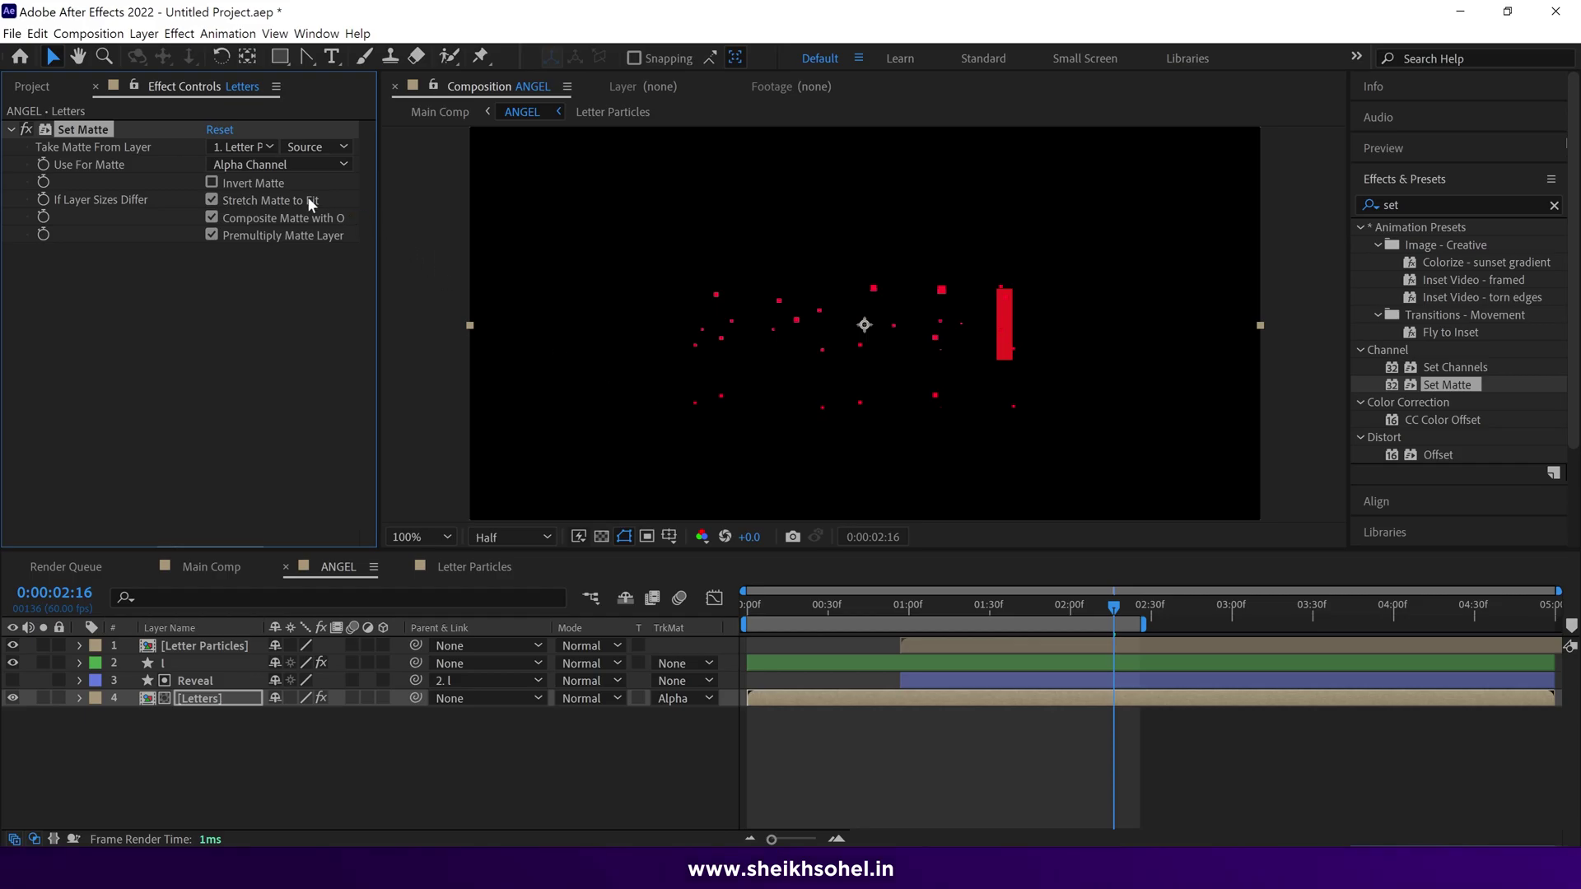
{"action": "left_click", "coordinate": [213, 183]}
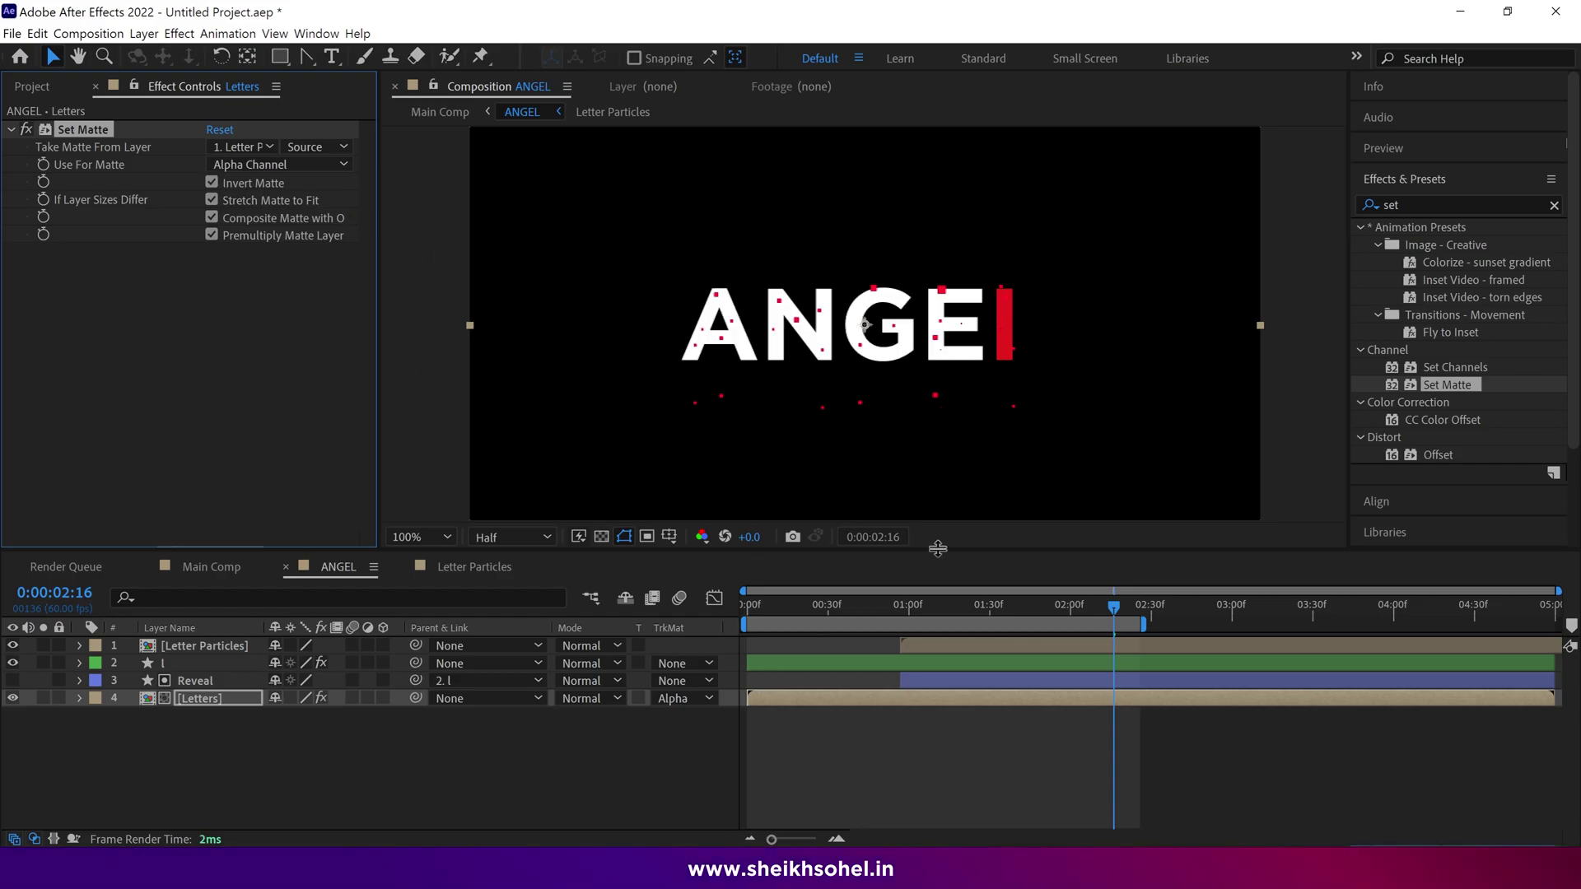
{"action": "left_click_drag", "start_coordinate": [1107, 598], "coordinate": [1020, 606]}
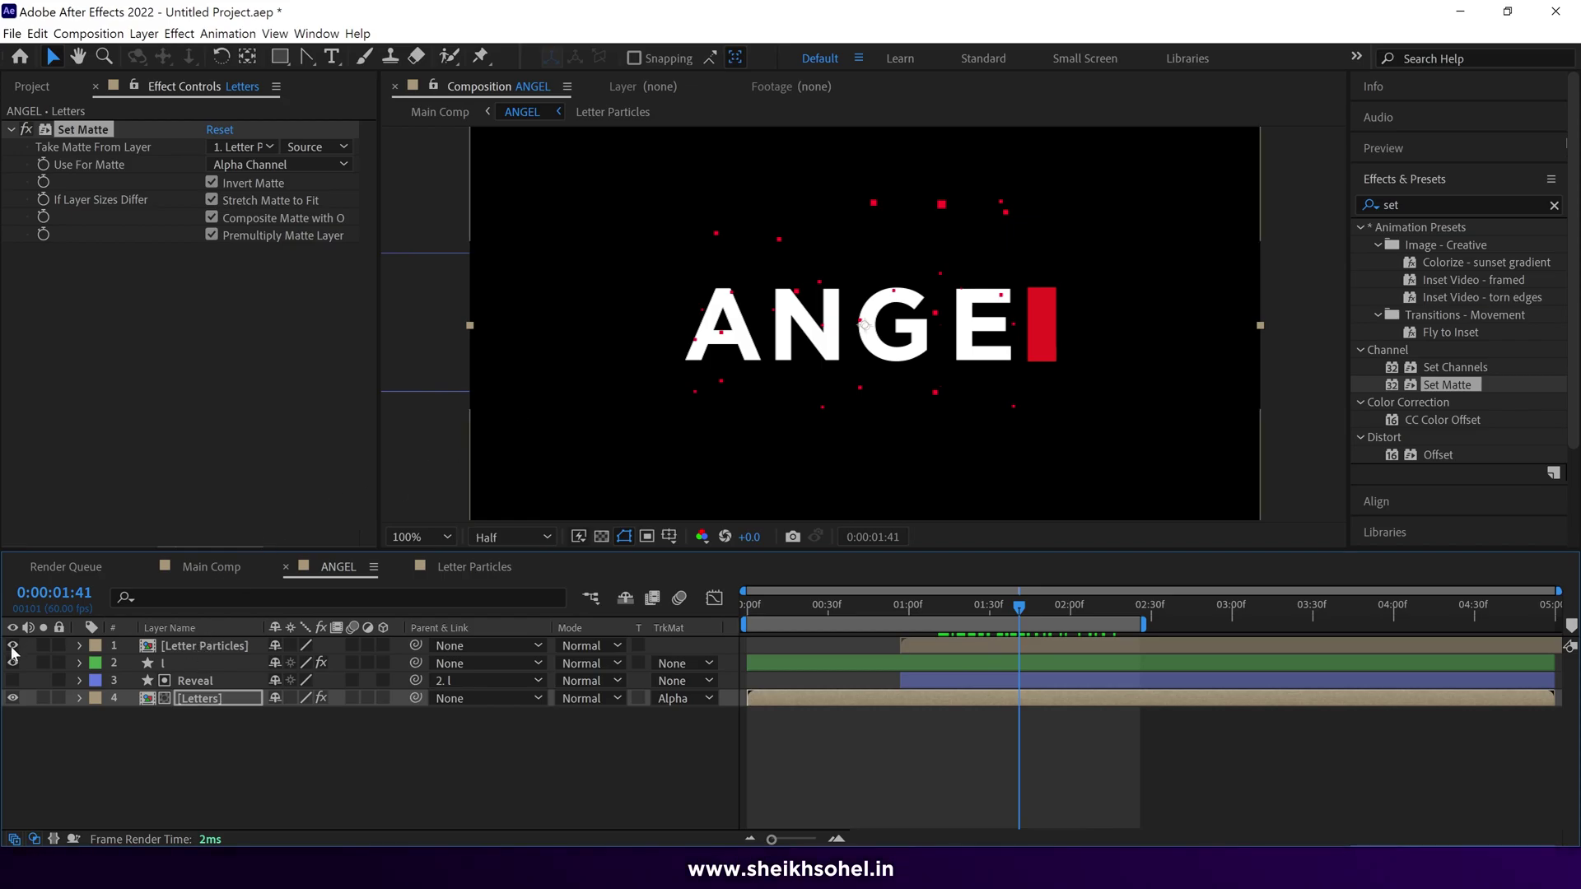
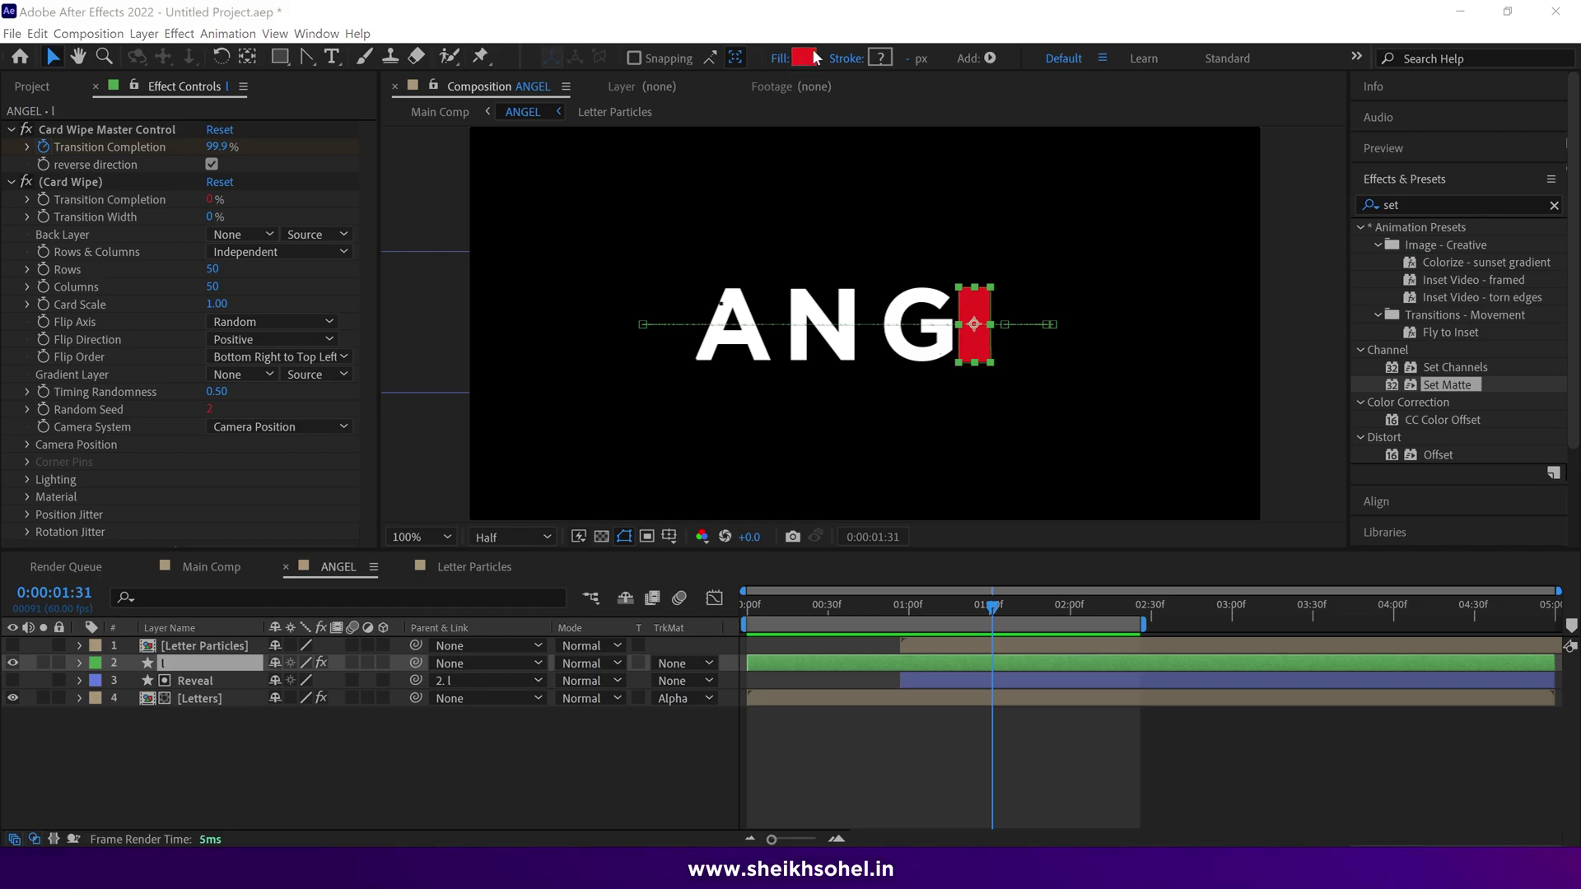
Step: Set the fill of the l bar shape to white and preview the ANGEL composition from the start
{"action": "left_click", "coordinate": [813, 57]}
{"action": "left_click", "coordinate": [600, 286]}
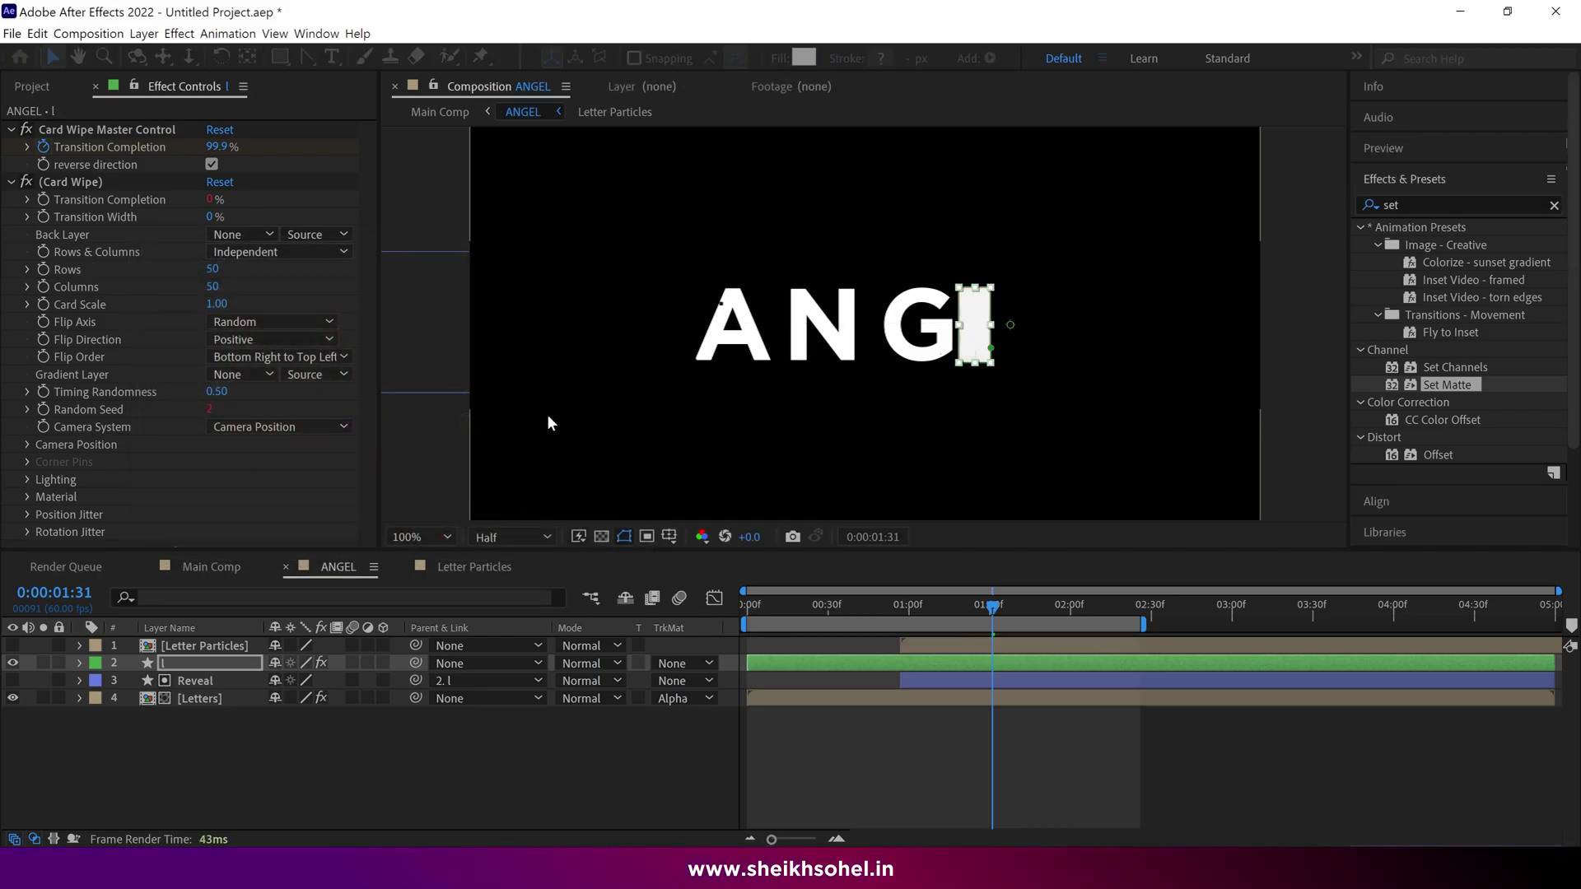
{"action": "key", "text": "Home"}
{"action": "key", "text": "space"}
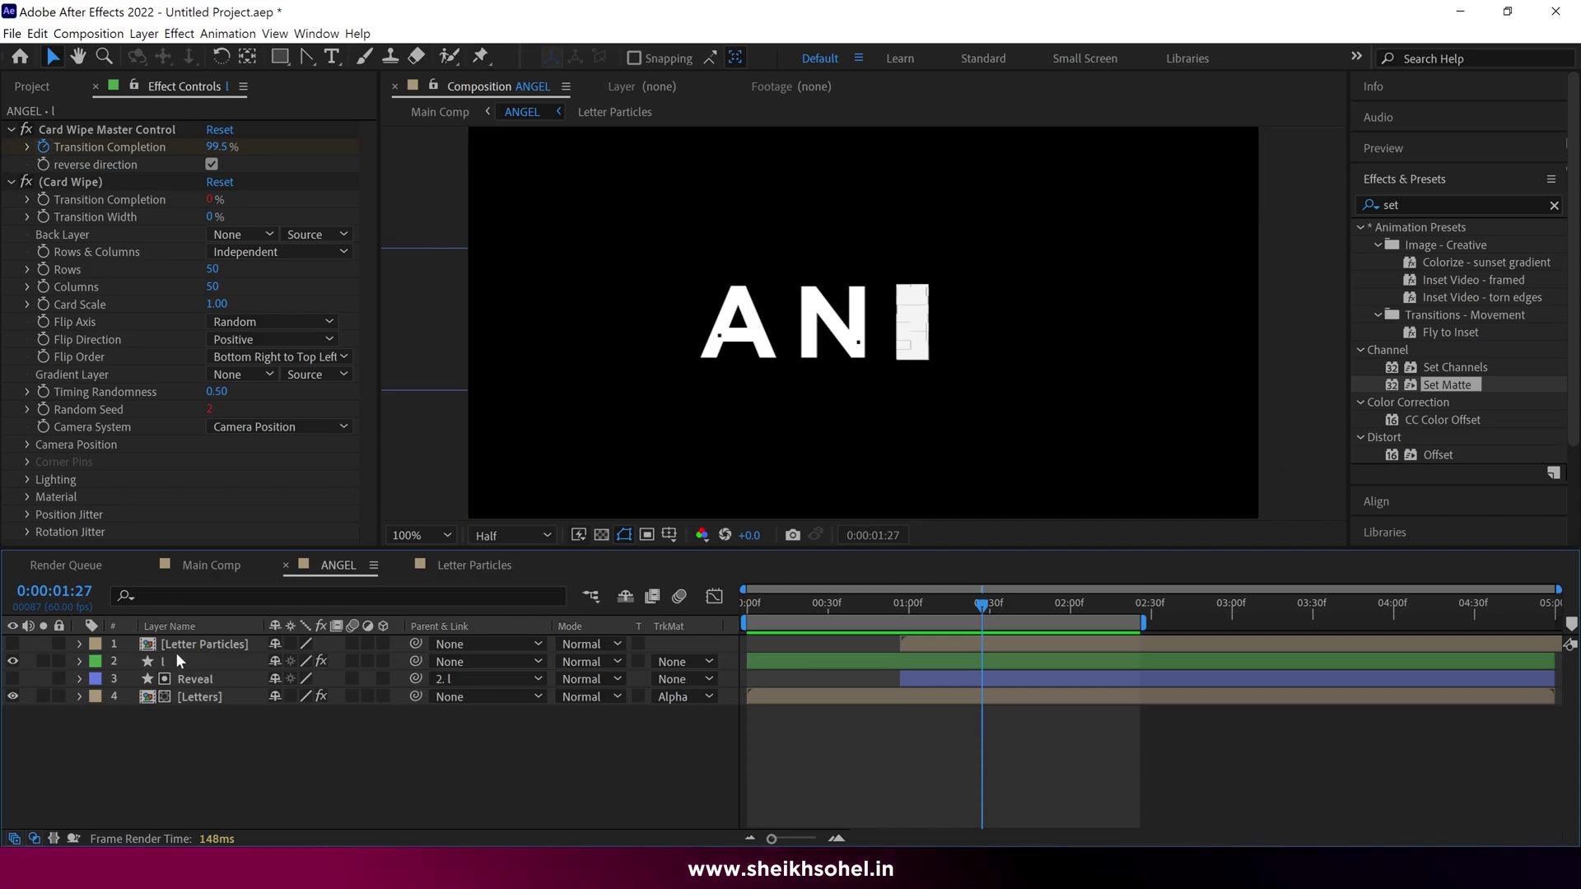
Step: Duplicate Letter Particles as a visible top layer, start it earlier at about 0:45, and keyframe its position there
{"action": "left_click", "coordinate": [211, 646]}
{"action": "key", "text": "ctrl+d"}
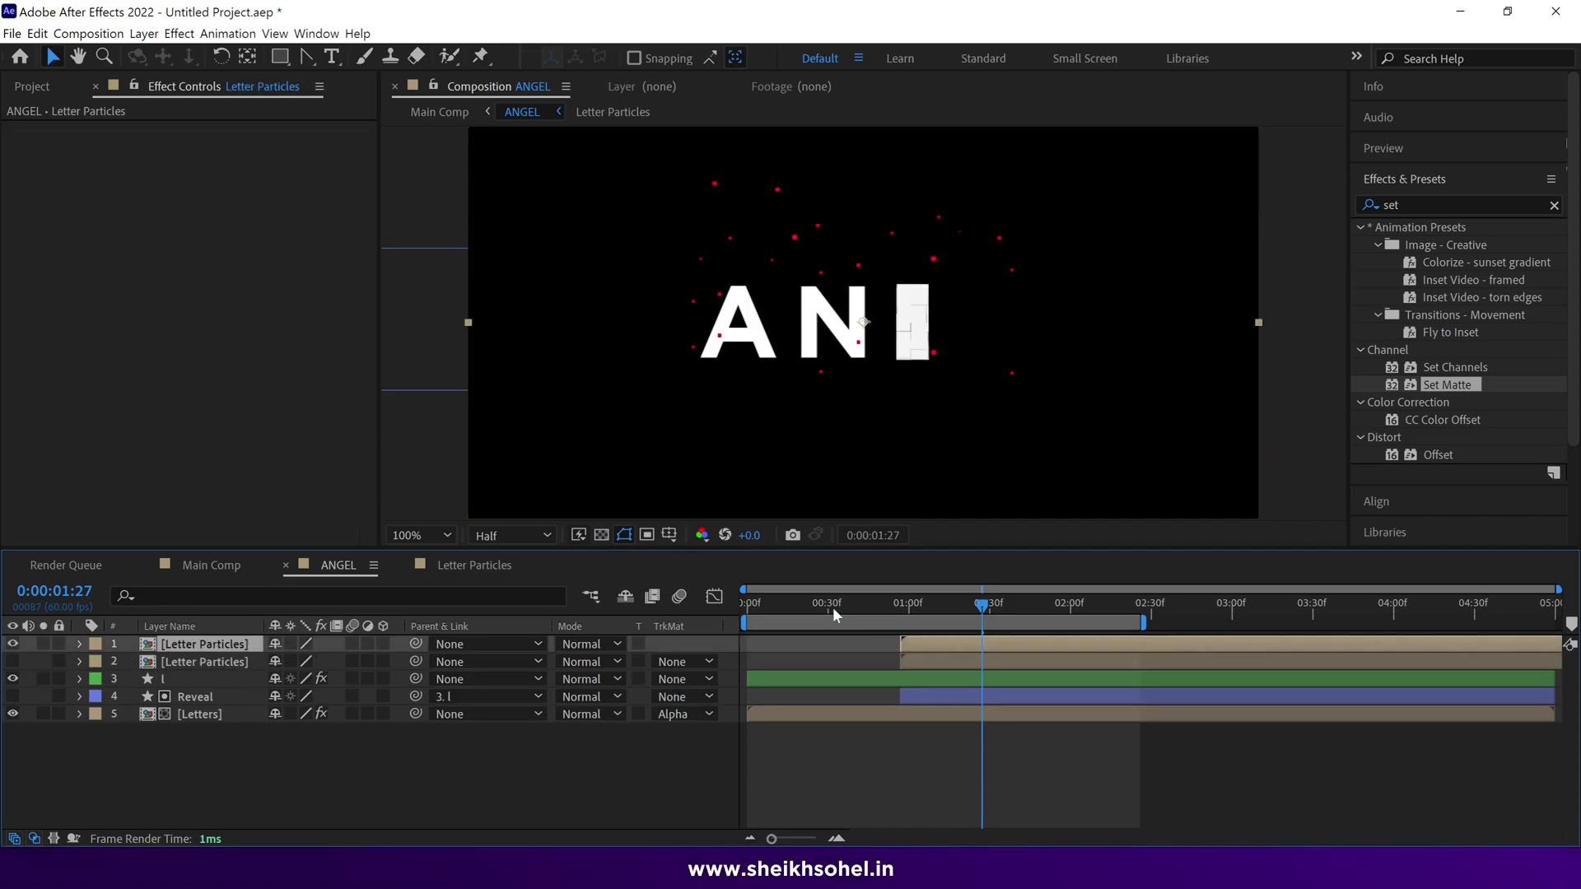
{"action": "left_click_drag", "start_coordinate": [916, 614], "coordinate": [869, 650]}
{"action": "key", "text": "p"}
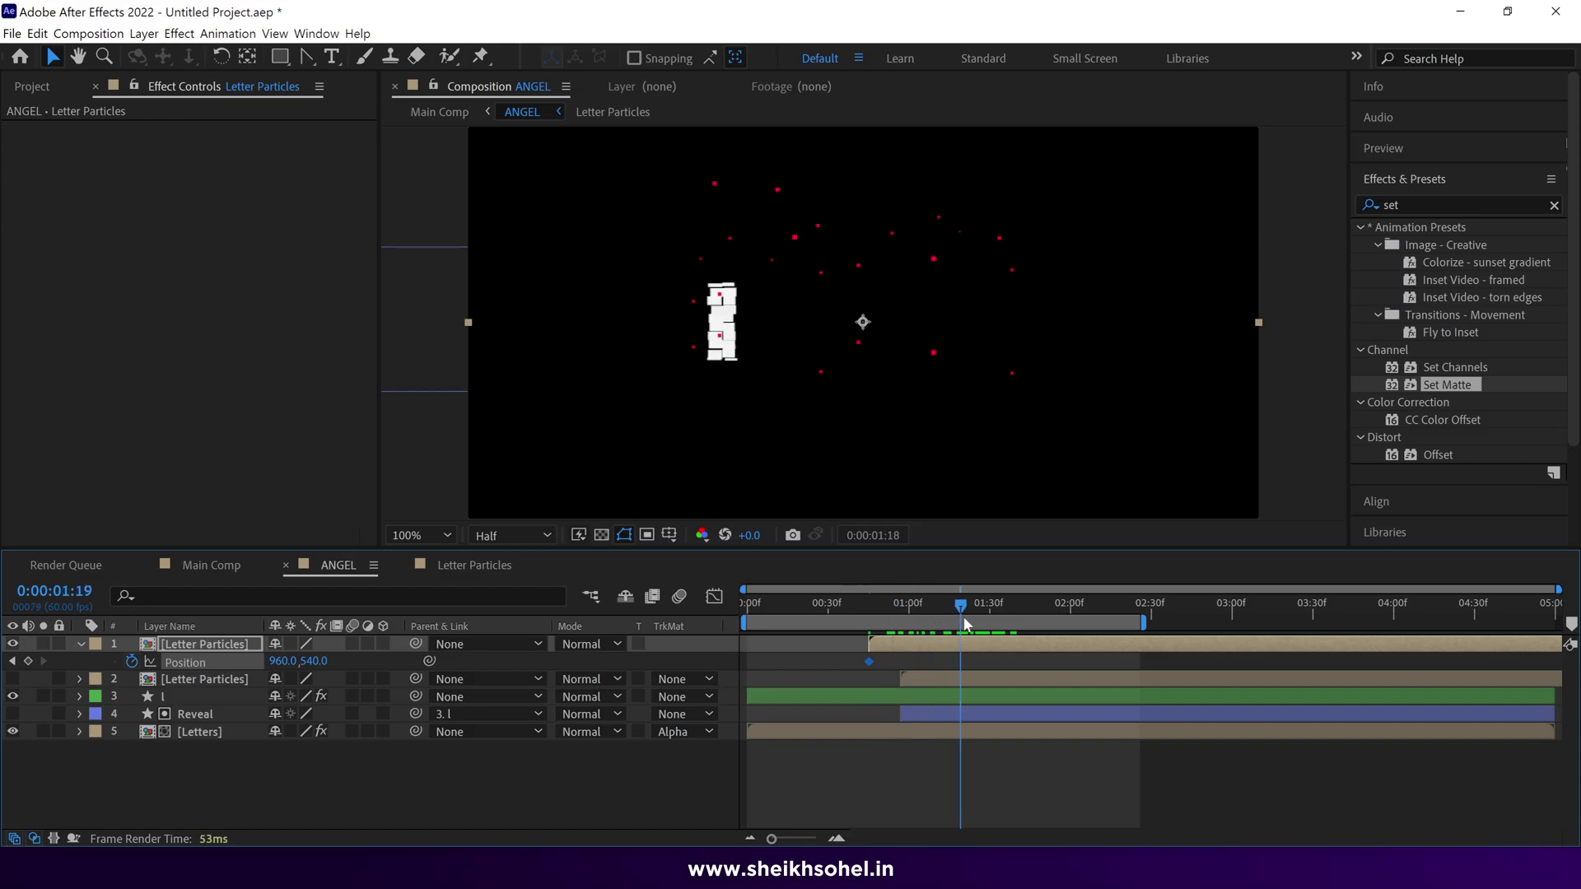
Step: Keyframe the top Letter Particles layer down to position 960, 750 at 0:00:02:13, and shift the layer slightly earlier
{"action": "left_click_drag", "start_coordinate": [966, 626], "coordinate": [1105, 644]}
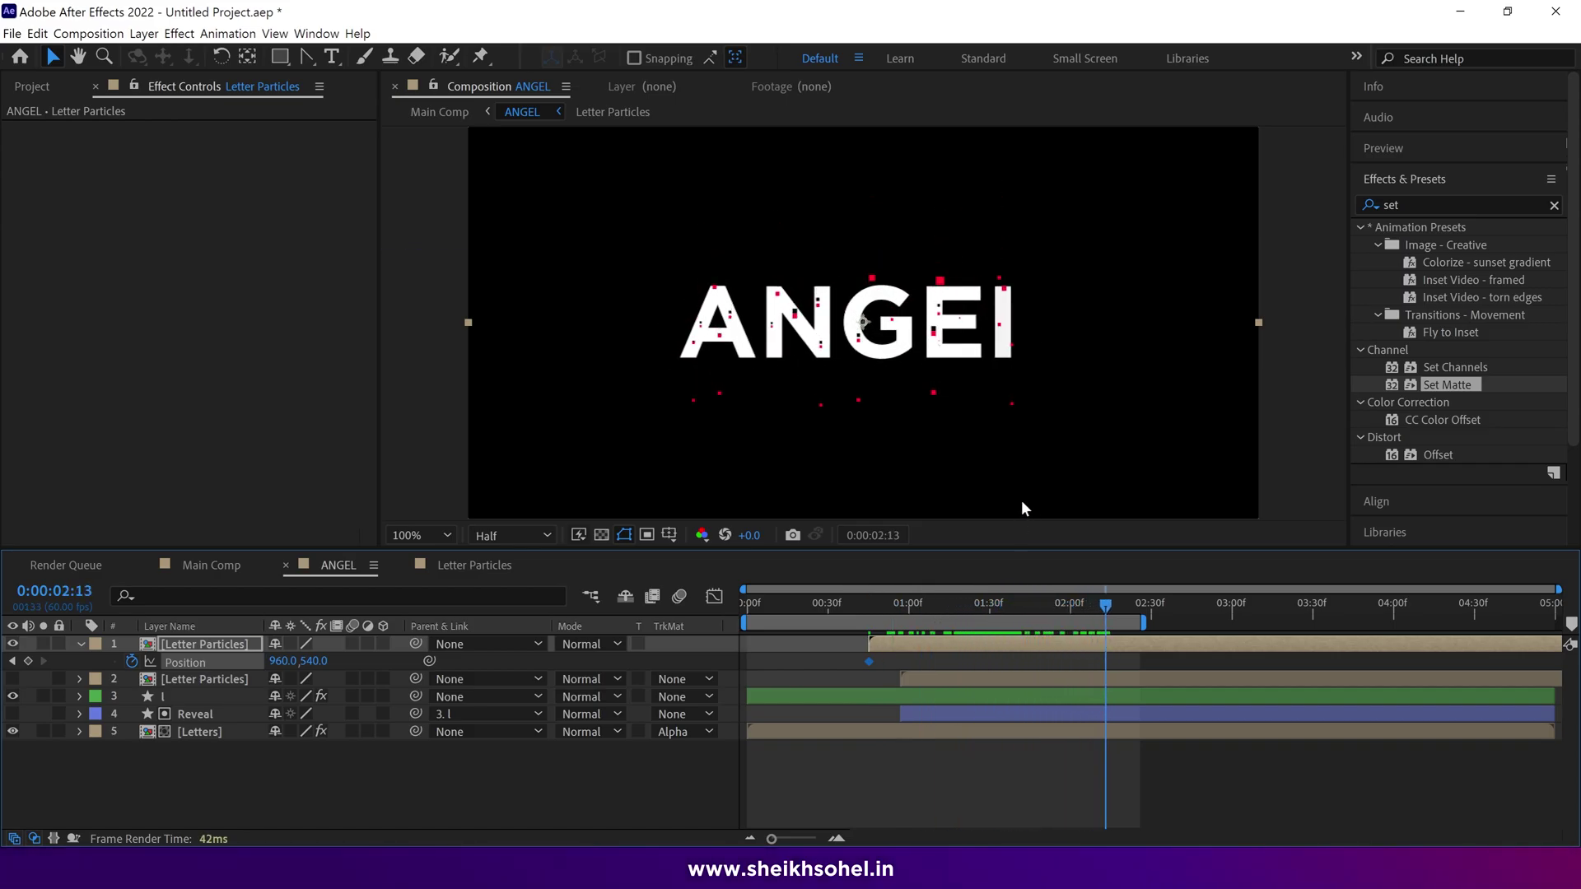
{"action": "key", "text": "shift+Down"}
{"action": "key", "text": "shift+Down"}
{"action": "key", "text": "shift+Down"}
{"action": "key", "text": "shift+Down"}
{"action": "key", "text": "shift+Down"}
{"action": "key", "text": "shift+Down"}
{"action": "key", "text": "shift+Down"}
{"action": "key", "text": "shift+Down"}
{"action": "key", "text": "shift+Down"}
{"action": "key", "text": "shift+Down"}
{"action": "key", "text": "shift+Down"}
{"action": "key", "text": "shift+Down"}
{"action": "key", "text": "shift+Down"}
{"action": "key", "text": "shift+Down"}
{"action": "key", "text": "shift+Down"}
{"action": "key", "text": "shift+Down"}
{"action": "key", "text": "shift+Down"}
{"action": "key", "text": "shift+Down"}
{"action": "key", "text": "shift+Down"}
{"action": "key", "text": "shift+Down"}
{"action": "key", "text": "shift+Down"}
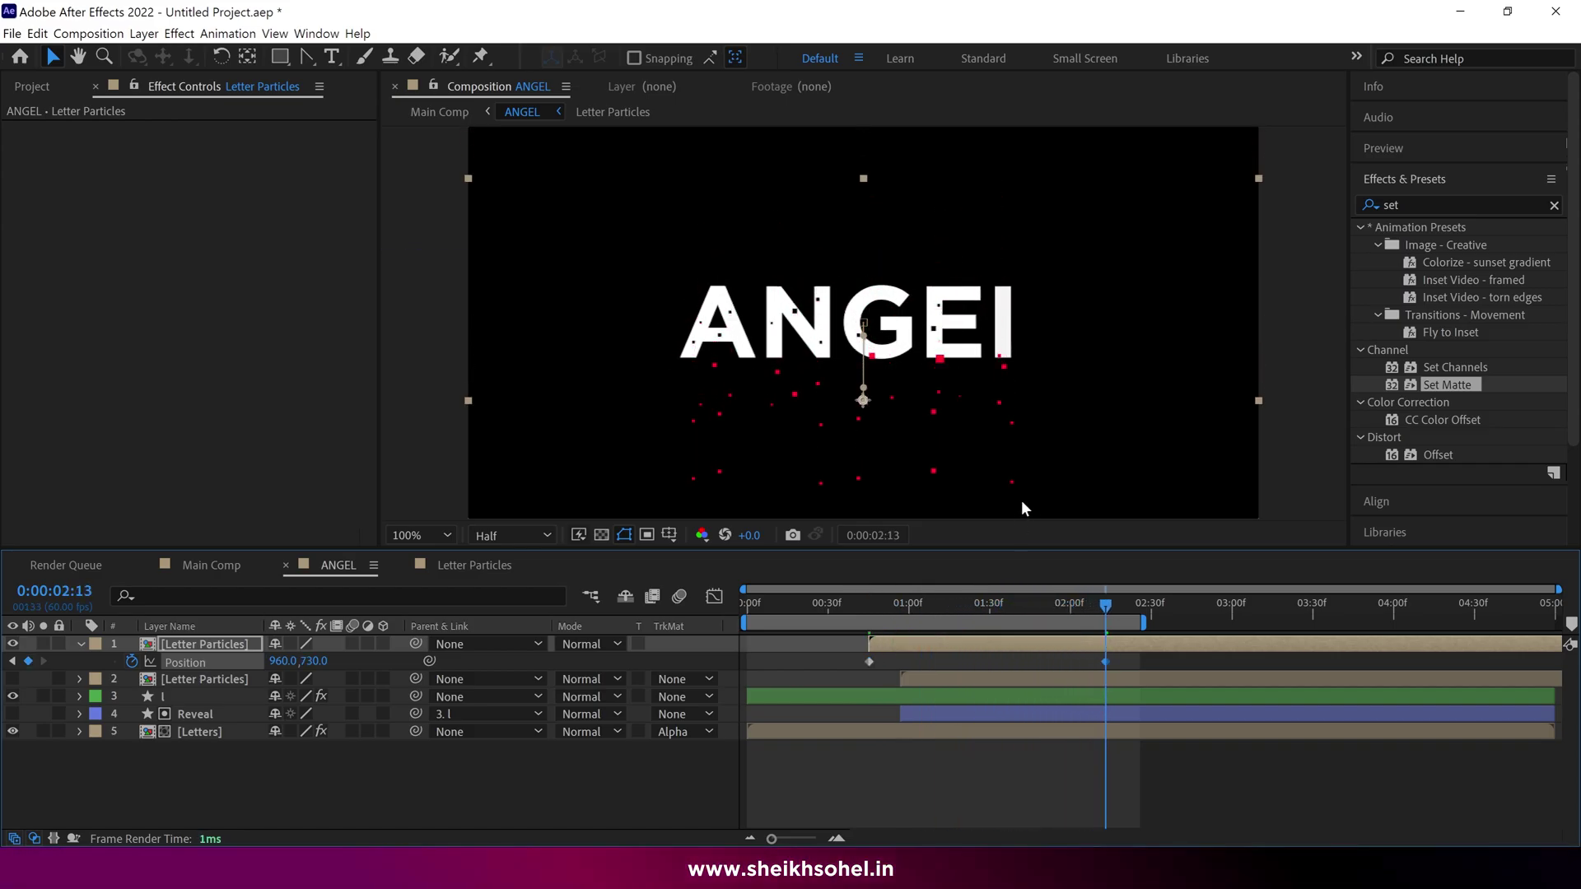
{"action": "left_click_drag", "start_coordinate": [1097, 606], "coordinate": [844, 644]}
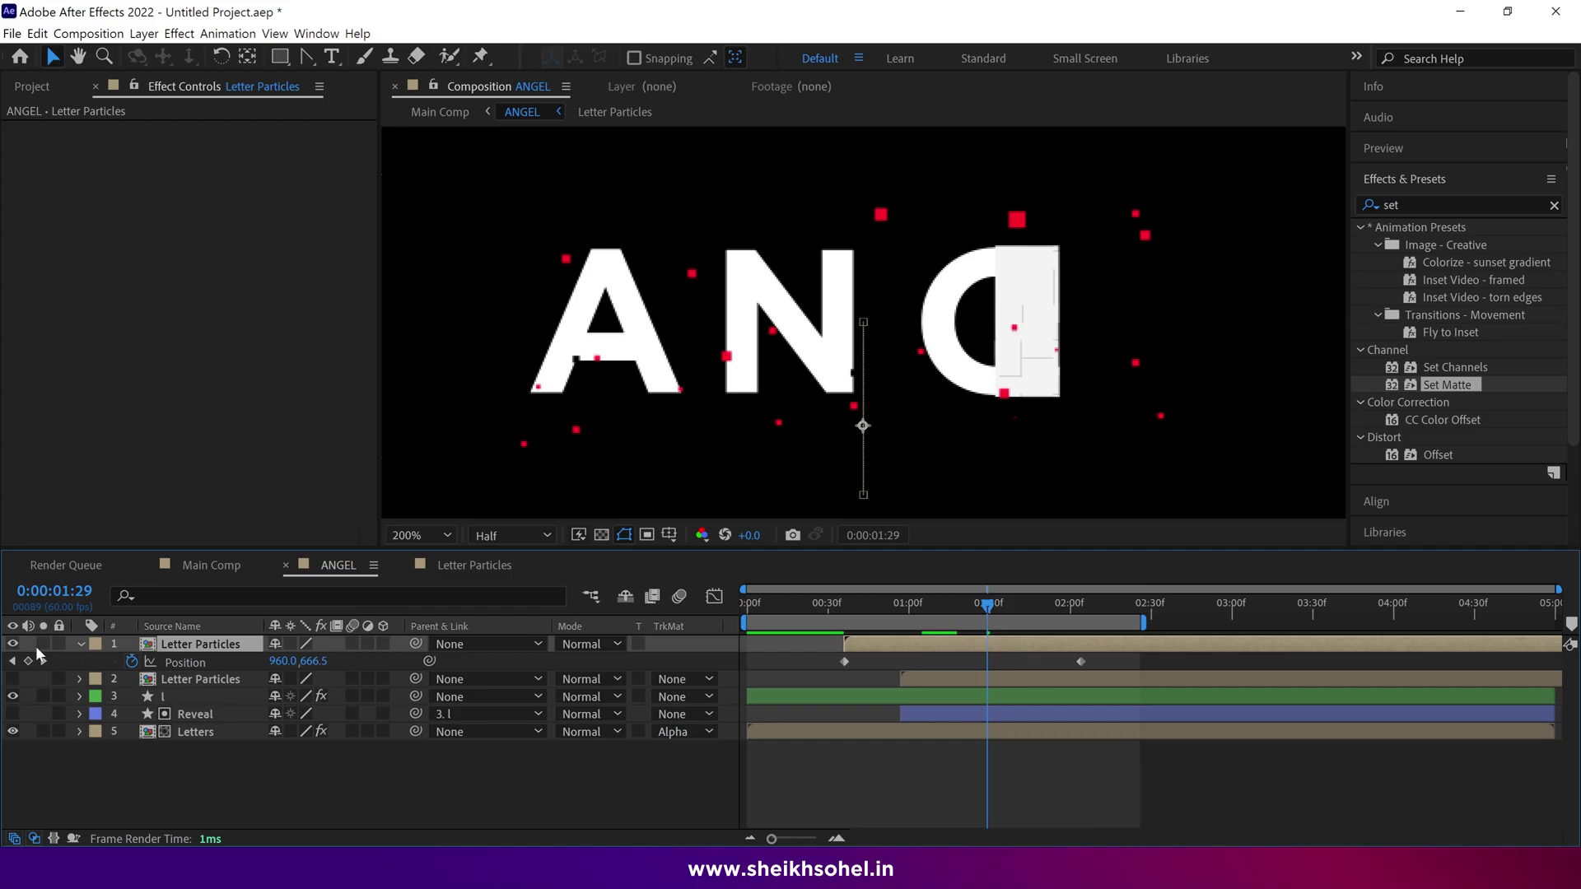
Step: Apply Set Matte to the top Letter Particles layer with Reveal as the matte, and scrub the timeline to check it
{"action": "left_click", "coordinate": [12, 644]}
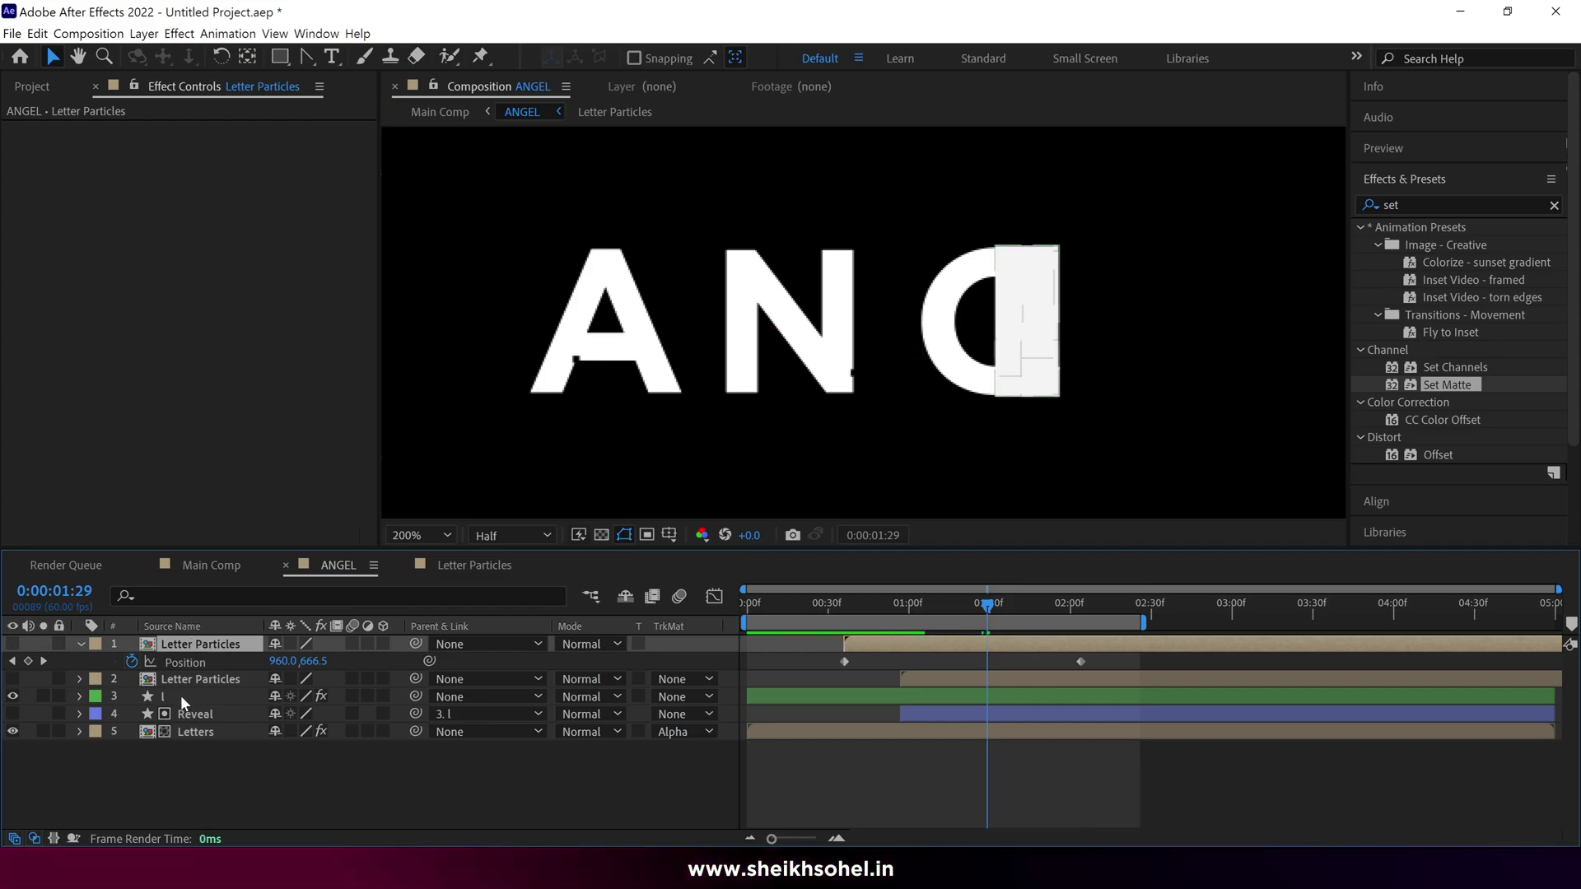
{"action": "left_click_drag", "start_coordinate": [1434, 385], "coordinate": [424, 645]}
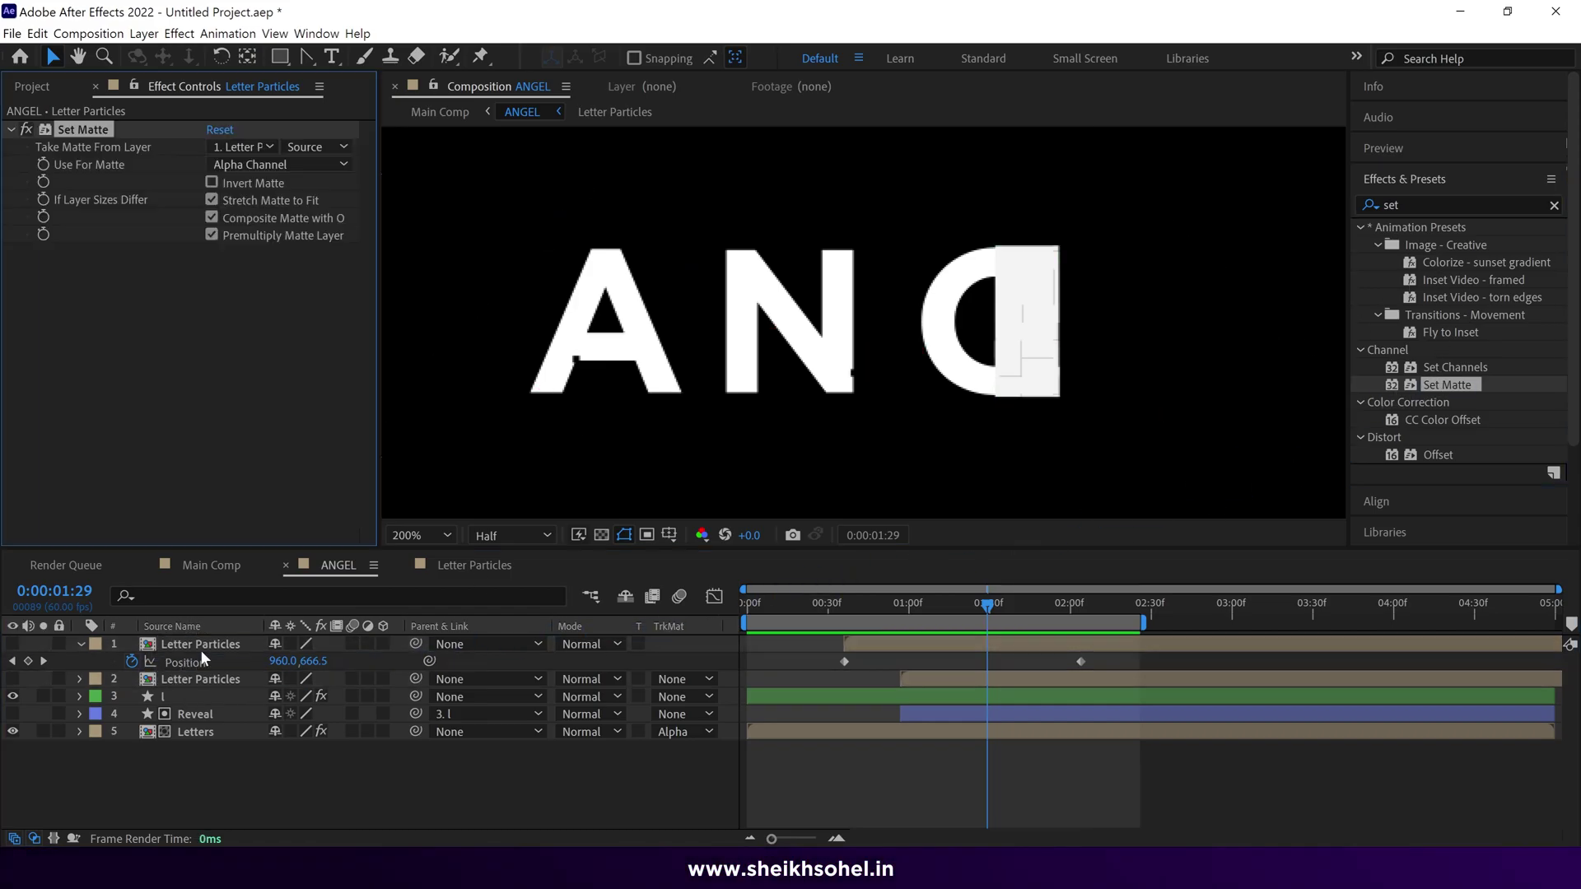
{"action": "left_click", "coordinate": [239, 147]}
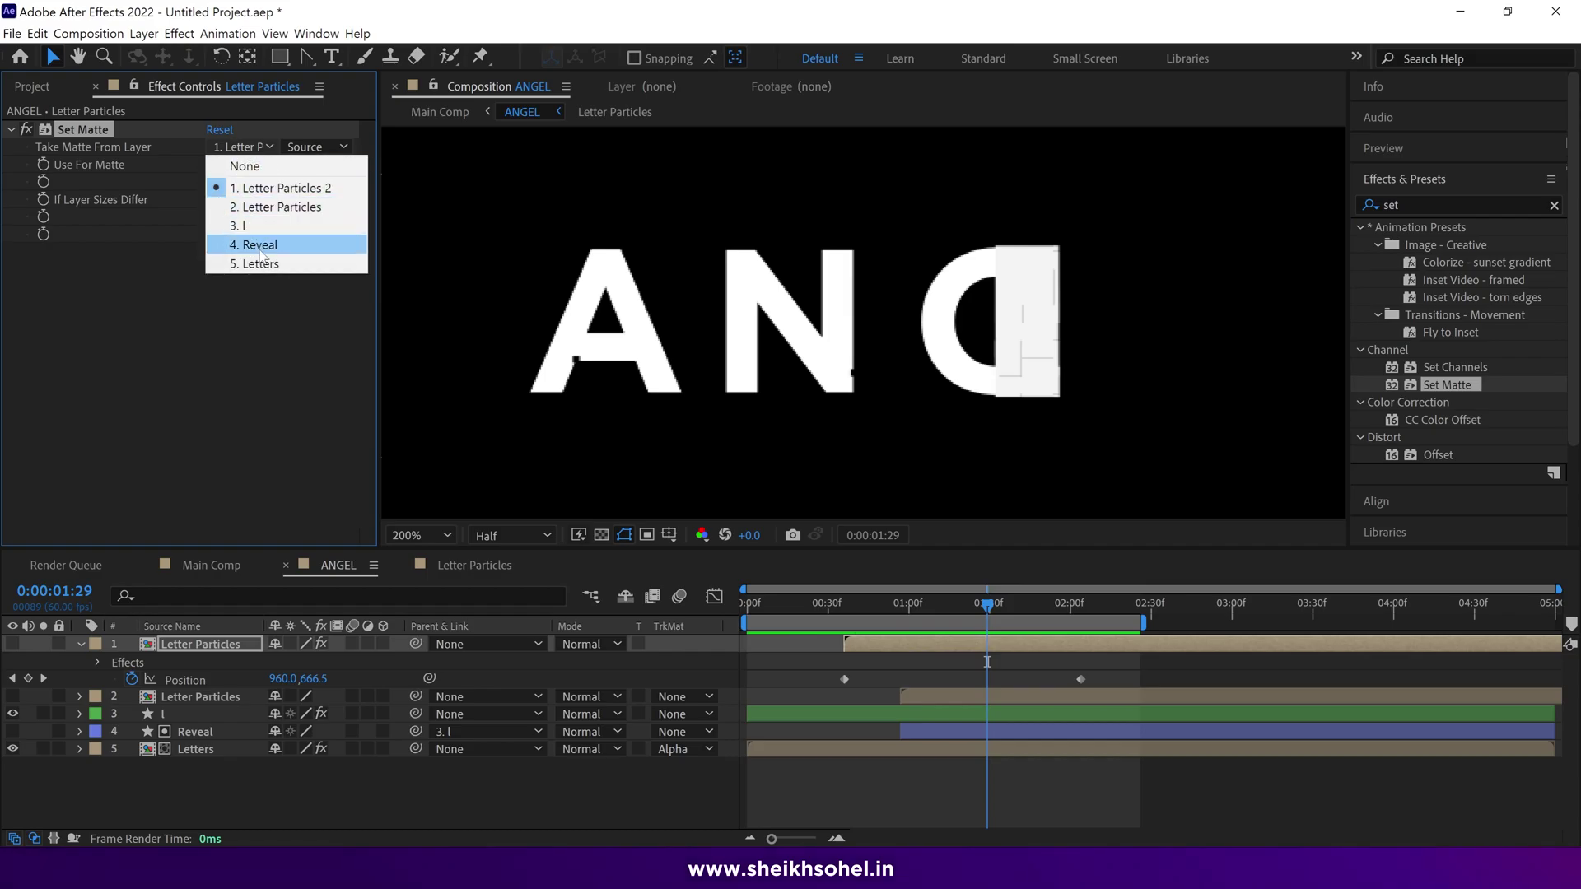
{"action": "left_click", "coordinate": [251, 244]}
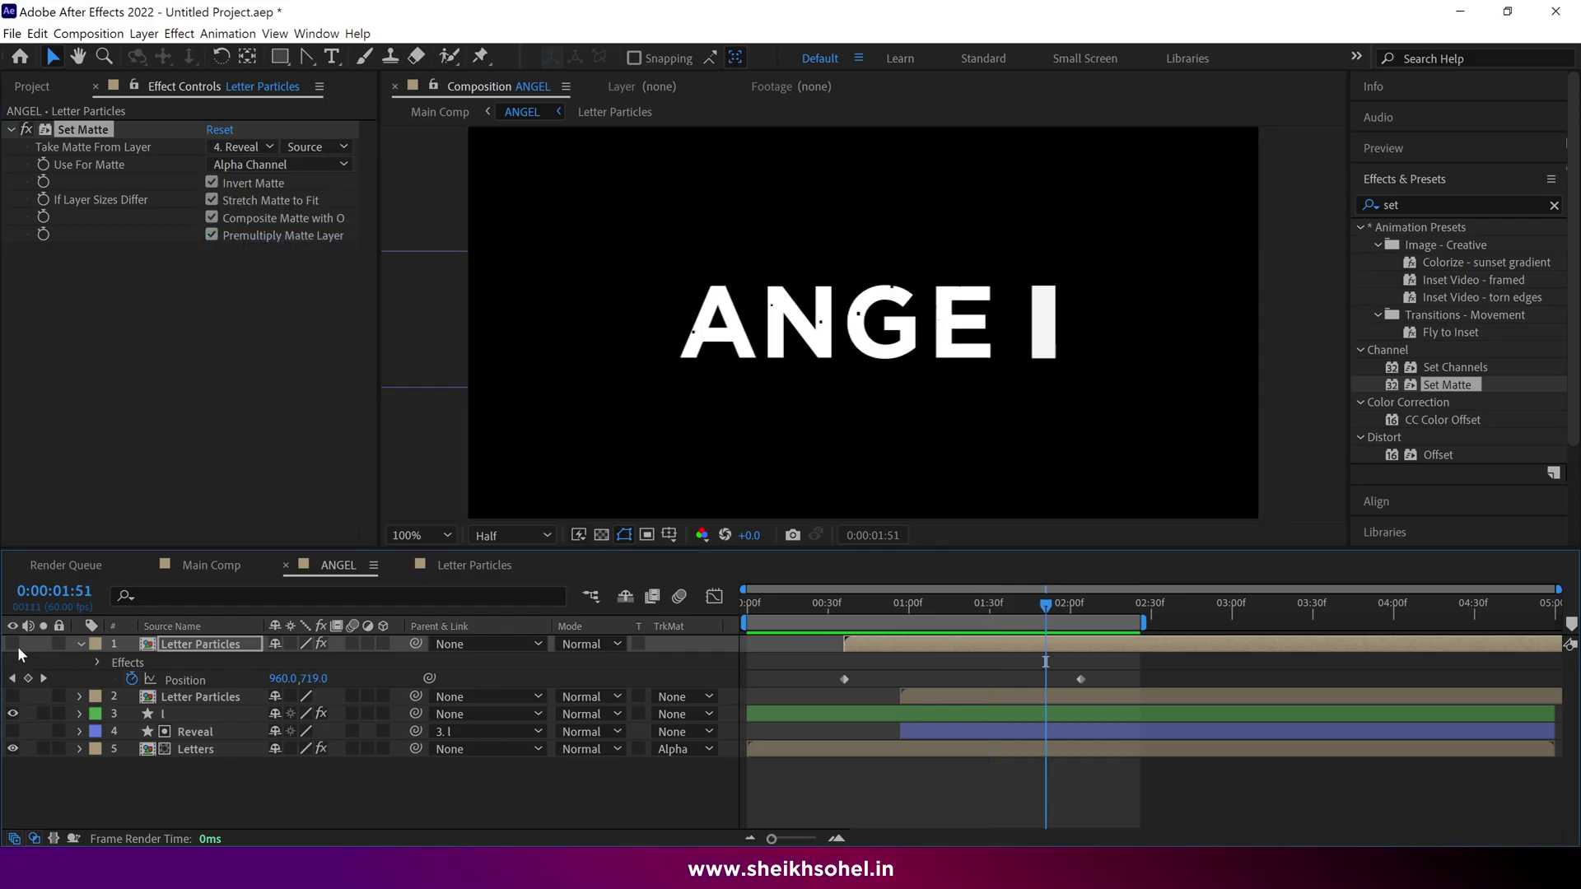
{"action": "left_click", "coordinate": [12, 644]}
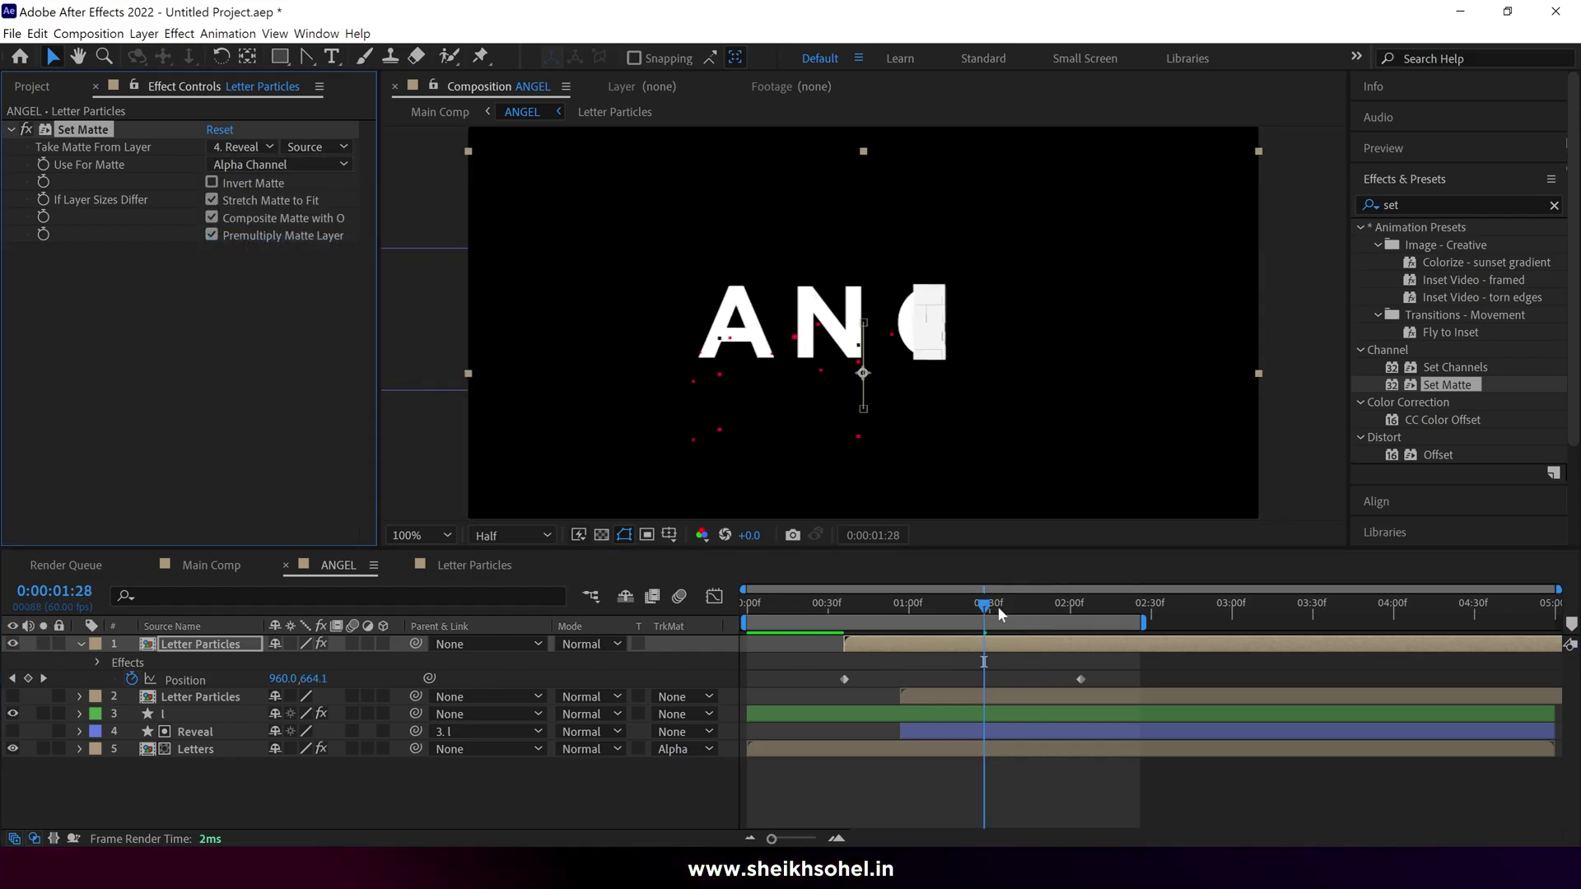
{"action": "mouse_move", "coordinate": [997, 606]}
{"action": "left_mouse_down"}
{"action": "mouse_move", "coordinate": [1031, 605]}
{"action": "mouse_move", "coordinate": [971, 614]}
{"action": "left_mouse_up"}
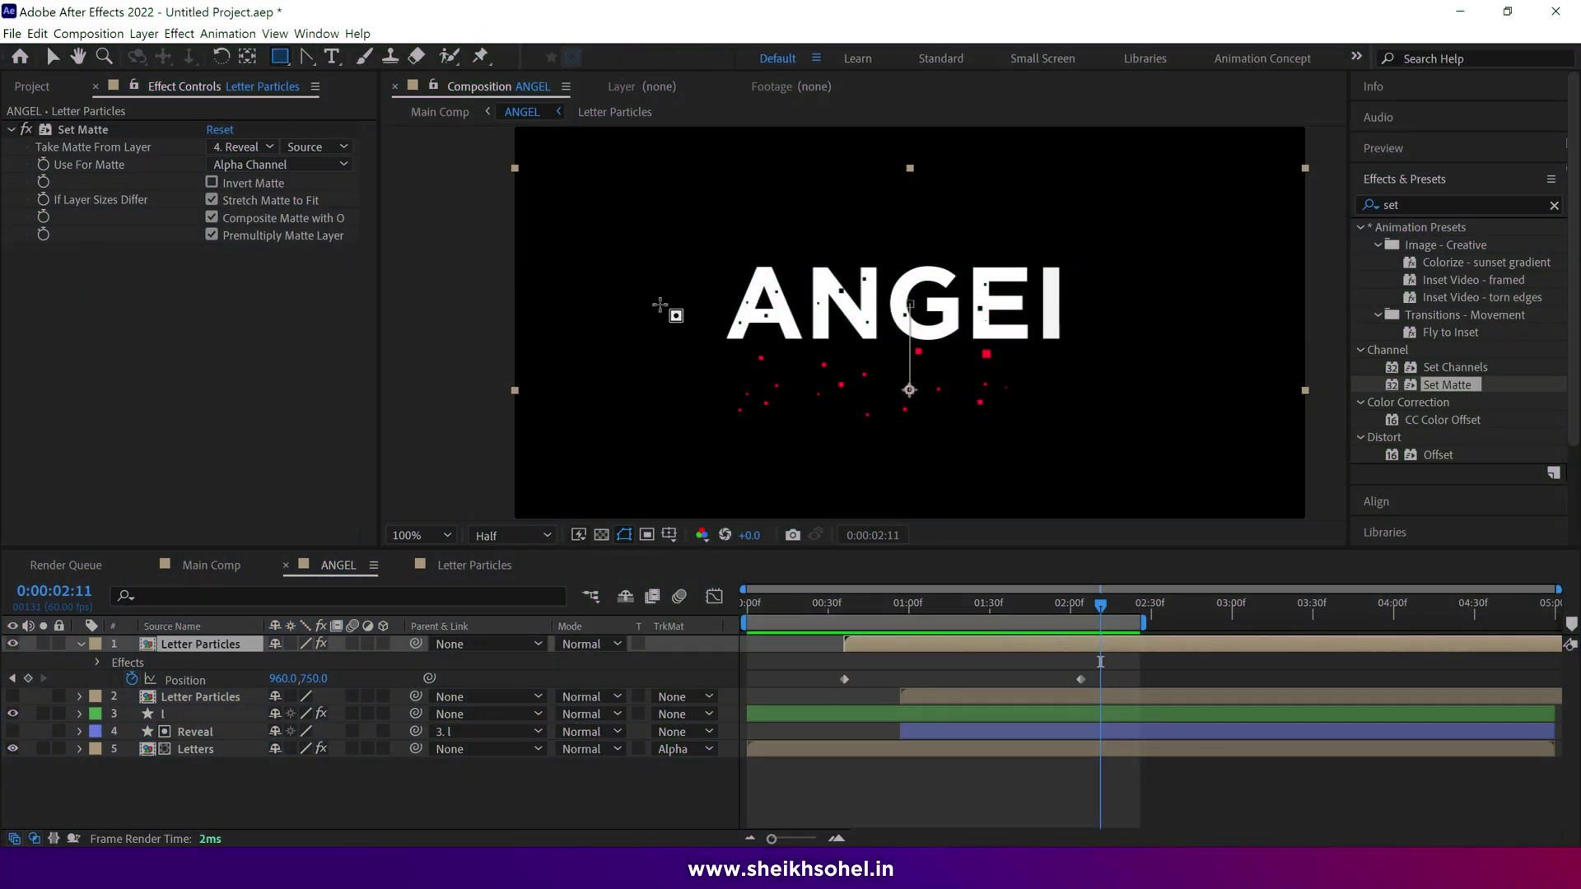
Step: Draw a rectangular mask around the text and falling particles on the top Letter Particles layer and keyframe its path at 0:00:02:11
{"action": "mouse_move", "coordinate": [662, 221]}
{"action": "left_mouse_down"}
{"action": "mouse_move", "coordinate": [787, 363]}
{"action": "mouse_move", "coordinate": [1088, 468]}
{"action": "left_mouse_up"}
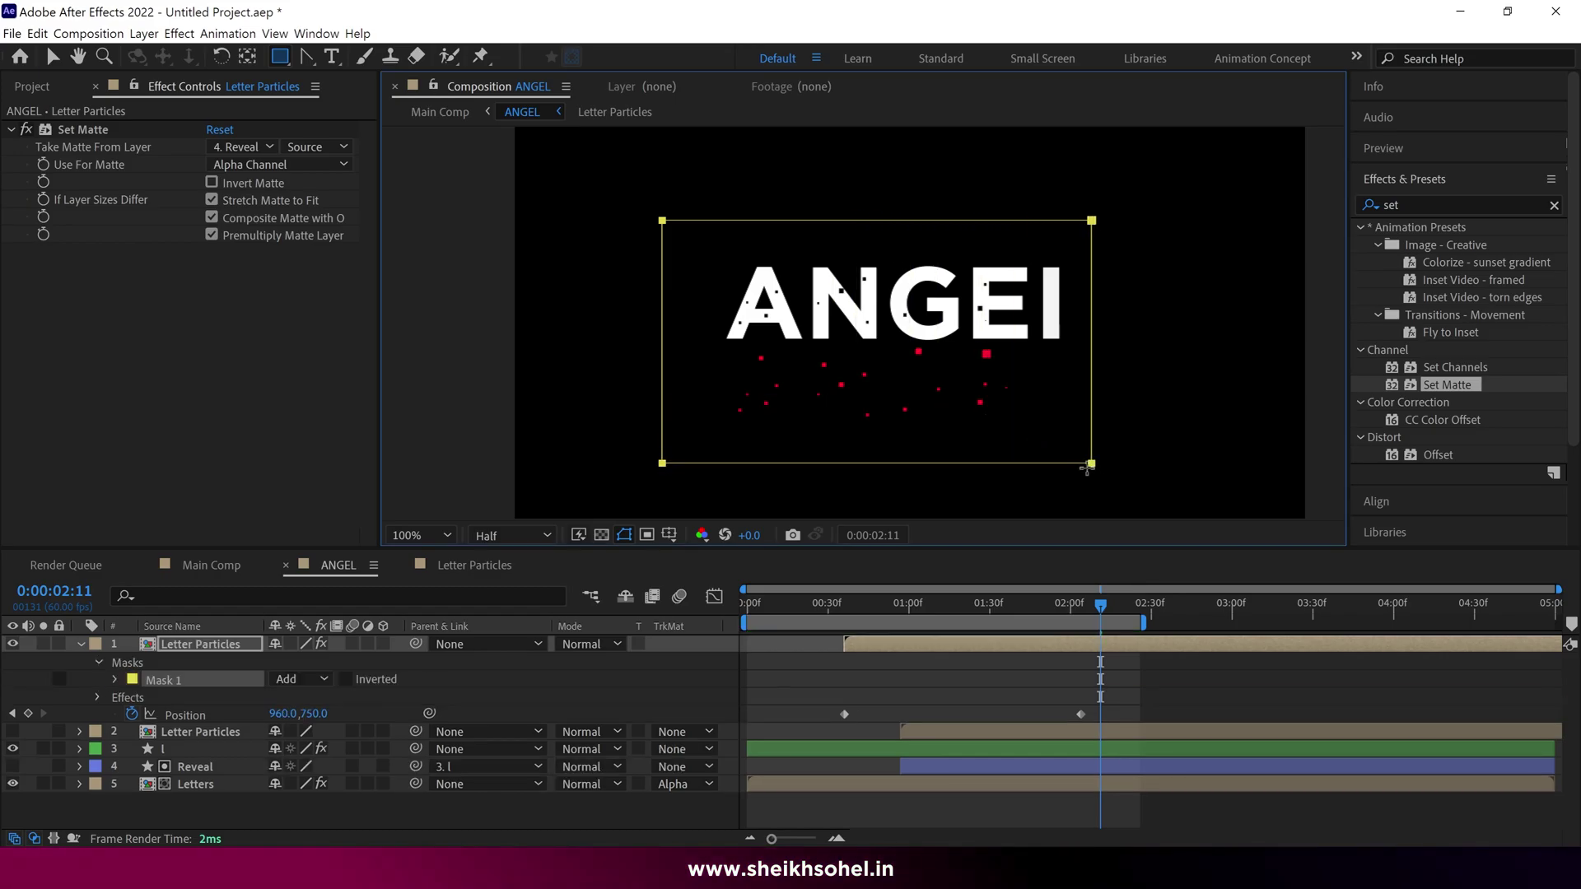
{"action": "left_click", "coordinate": [114, 680]}
{"action": "left_click", "coordinate": [149, 696]}
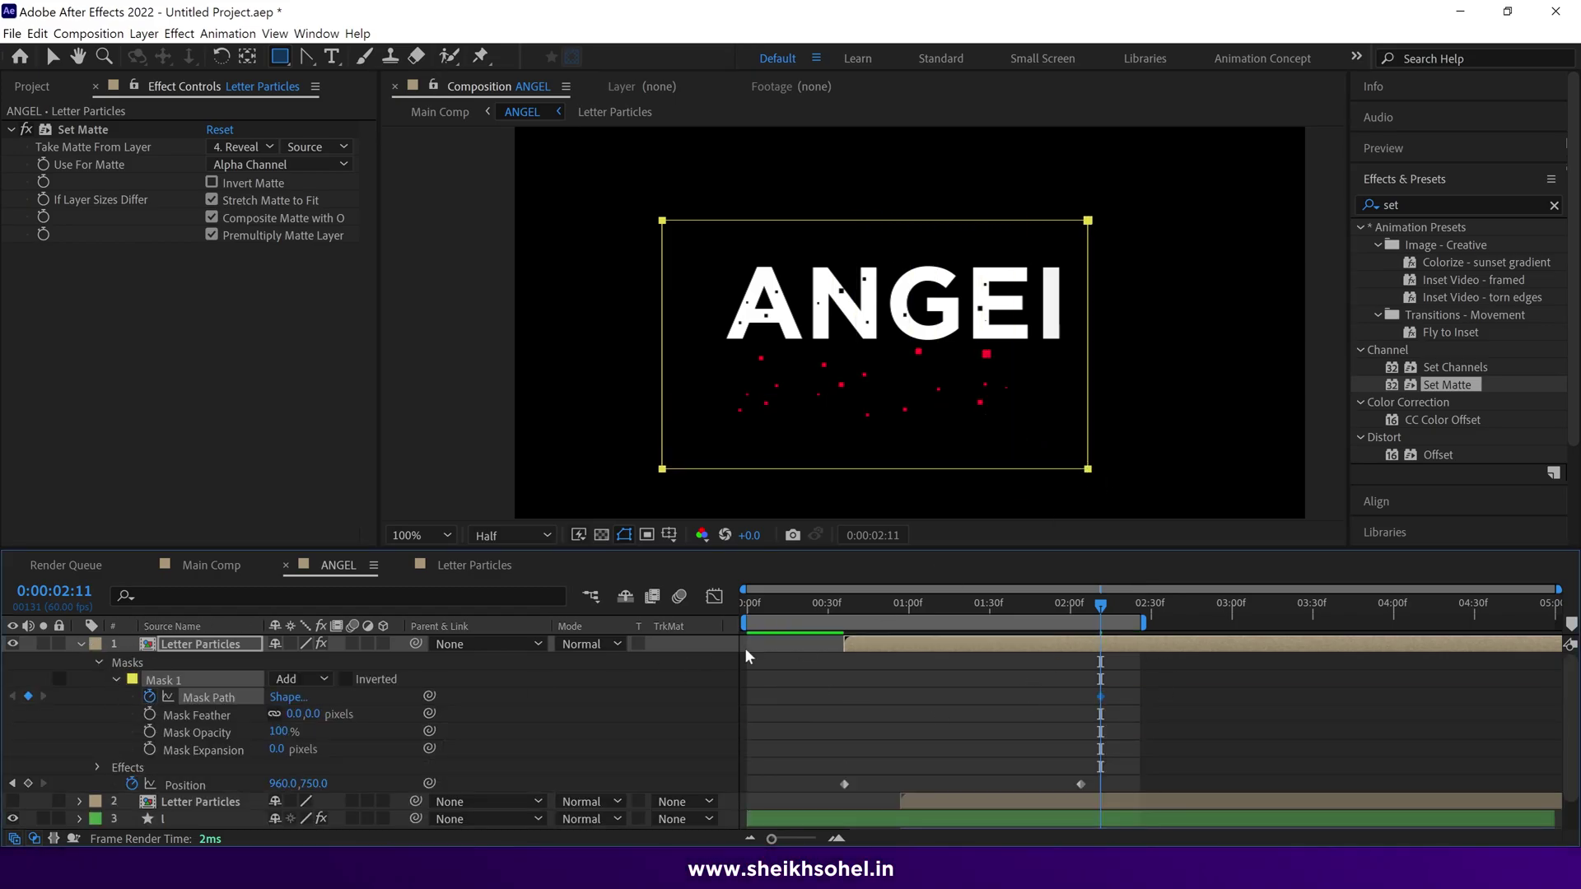
Step: Keyframe the mask path at 0:00:01:02 with the mask's lower edge raised to the letters' lower part
{"action": "left_click_drag", "start_coordinate": [1011, 630], "coordinate": [914, 643]}
{"action": "left_click", "coordinate": [28, 697]}
{"action": "left_click", "coordinate": [663, 472]}
{"action": "key", "text": "v"}
{"action": "left_click", "coordinate": [674, 344]}
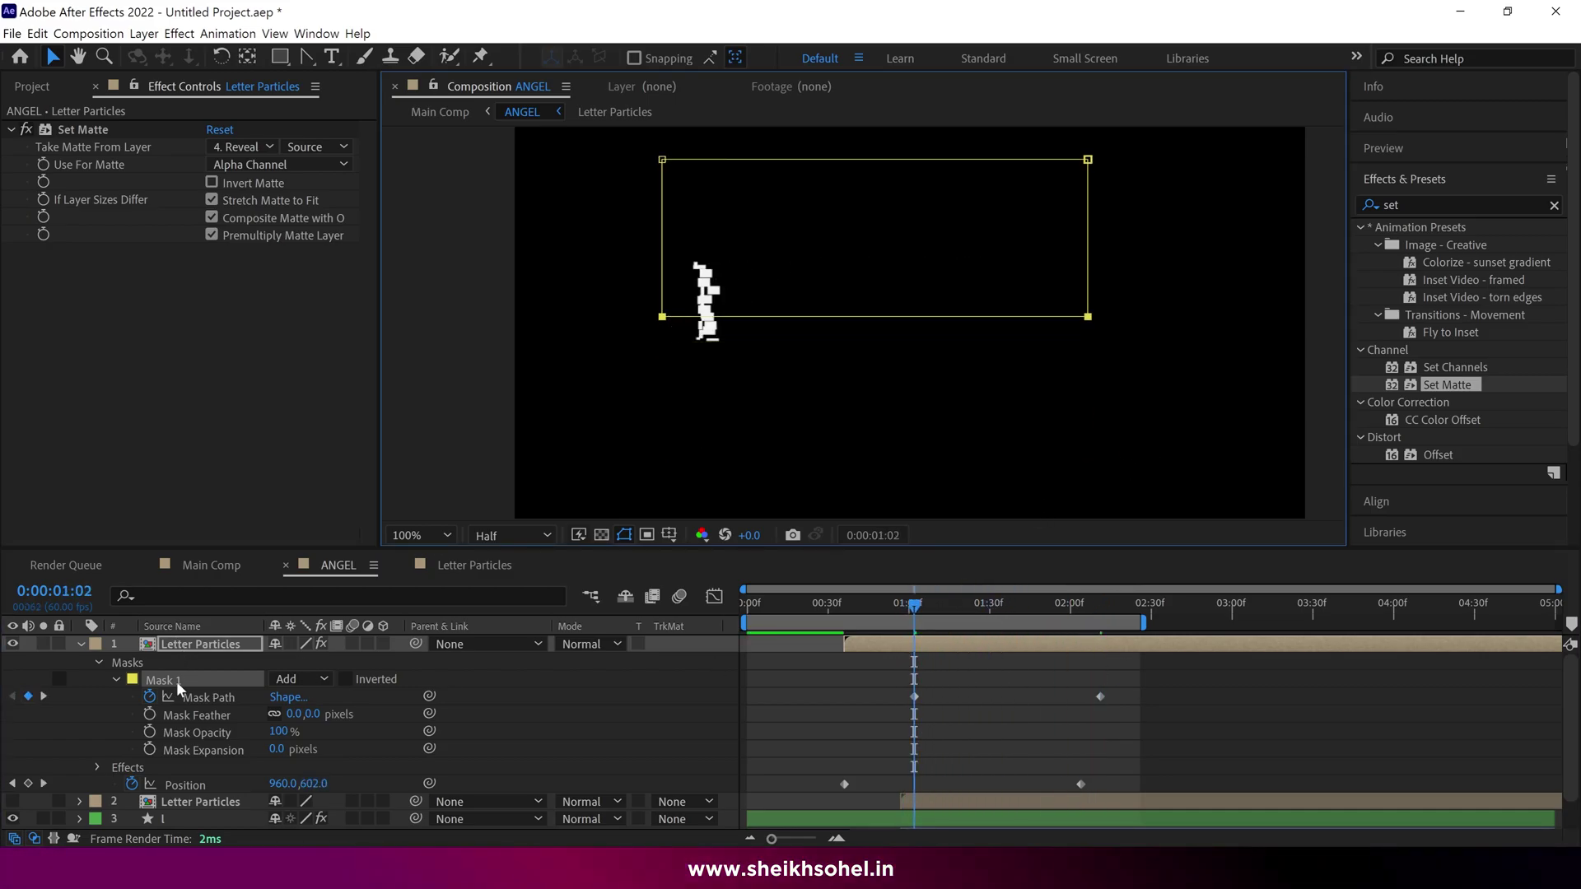
Step: Set the mask feather to 79 pixels and preview the particles fading out
{"action": "left_click_drag", "start_coordinate": [313, 715], "coordinate": [384, 720]}
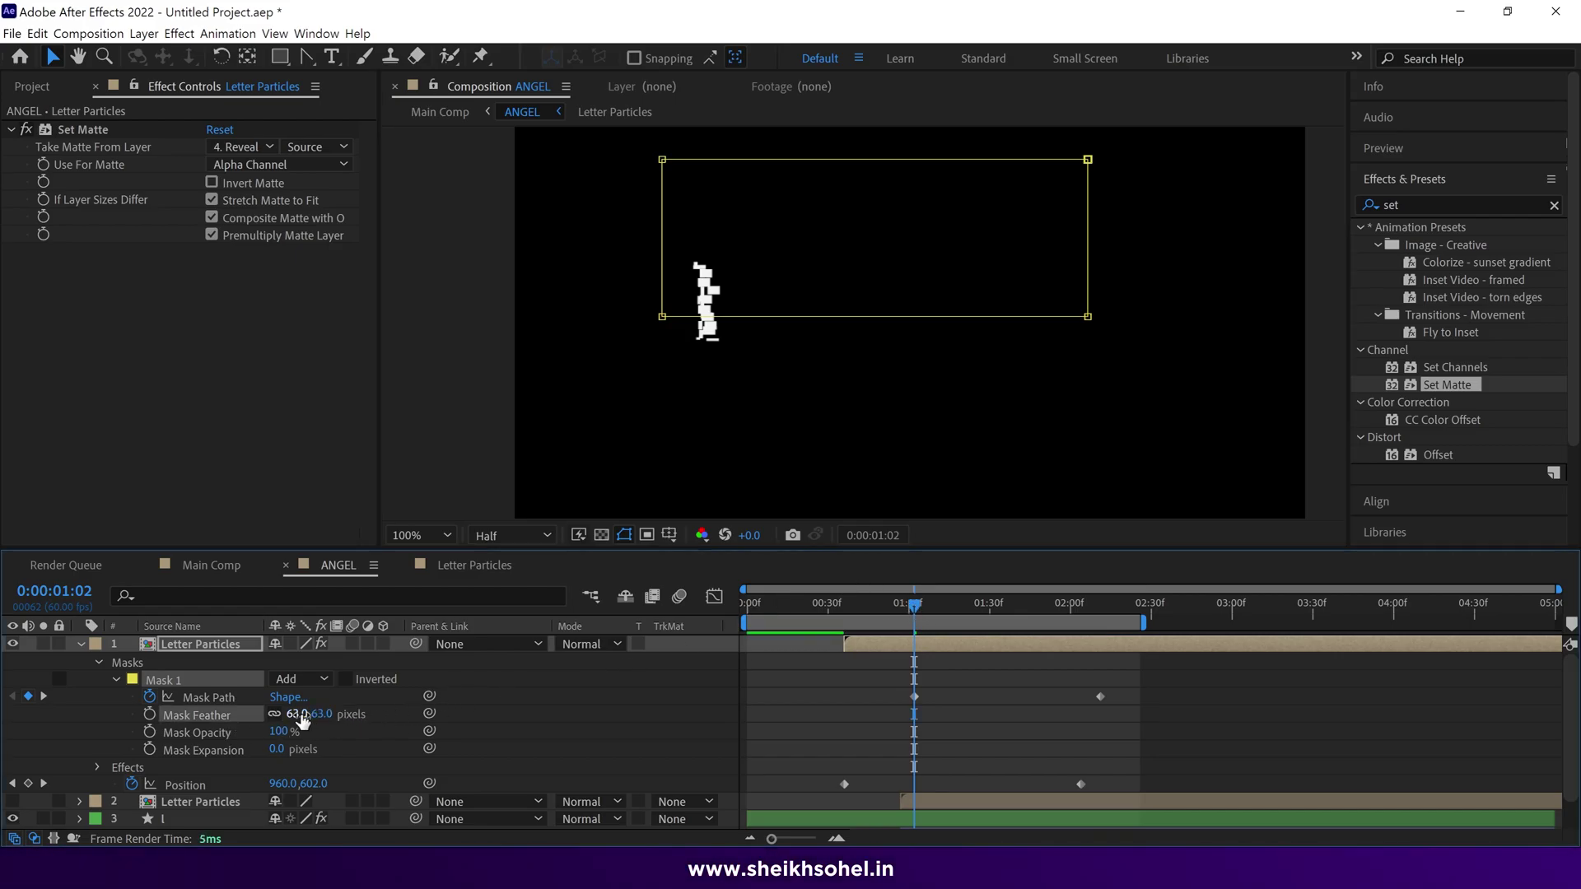
{"action": "key", "text": "space"}
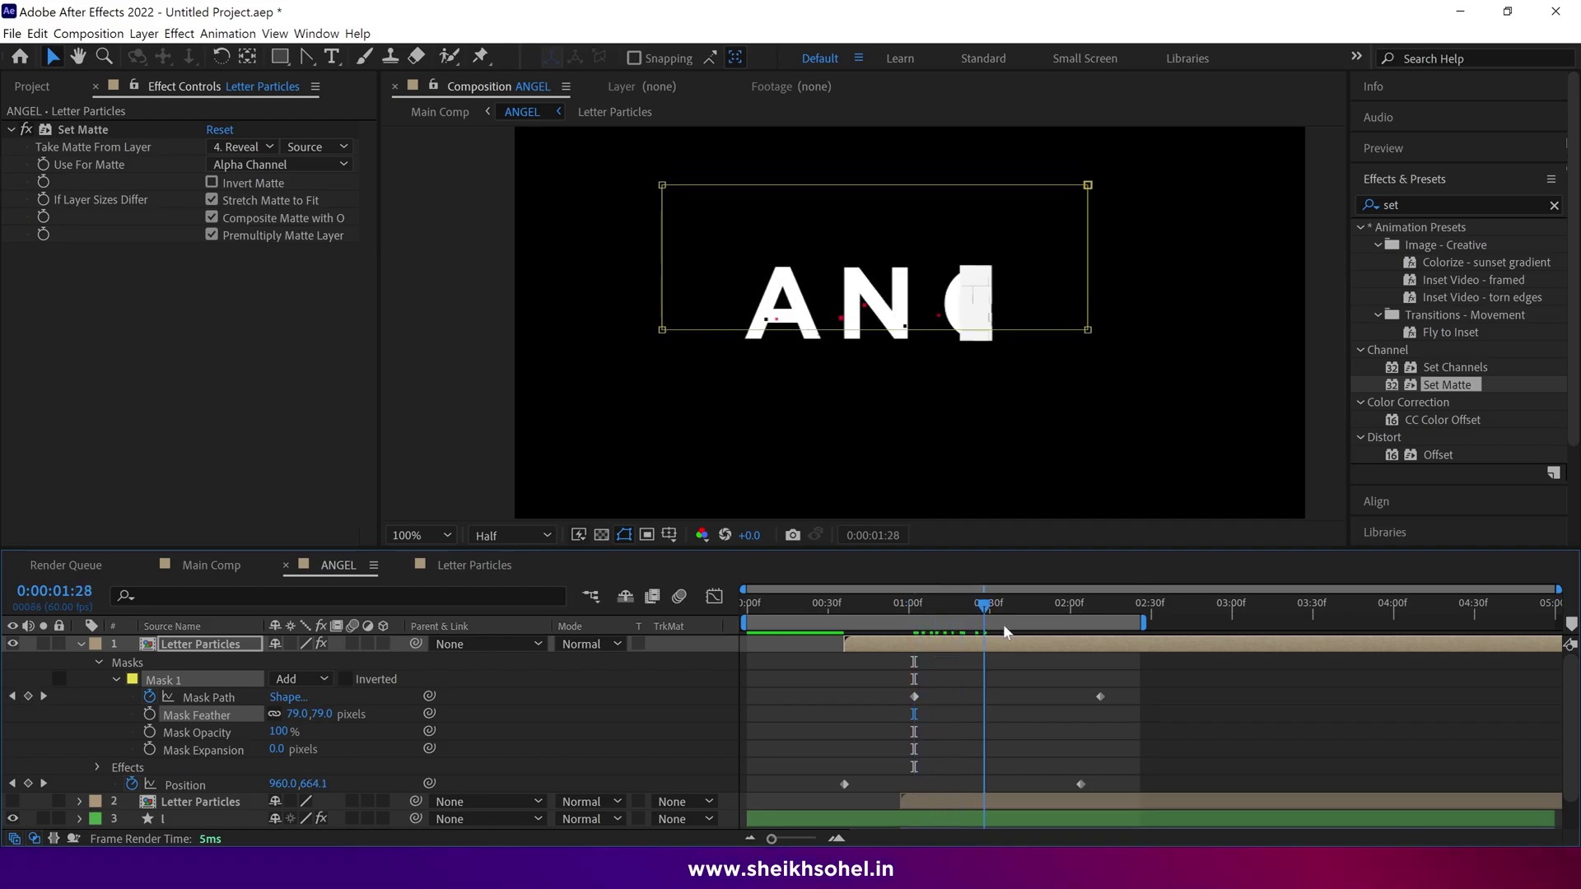
{"action": "left_click_drag", "start_coordinate": [1044, 665], "coordinate": [954, 674]}
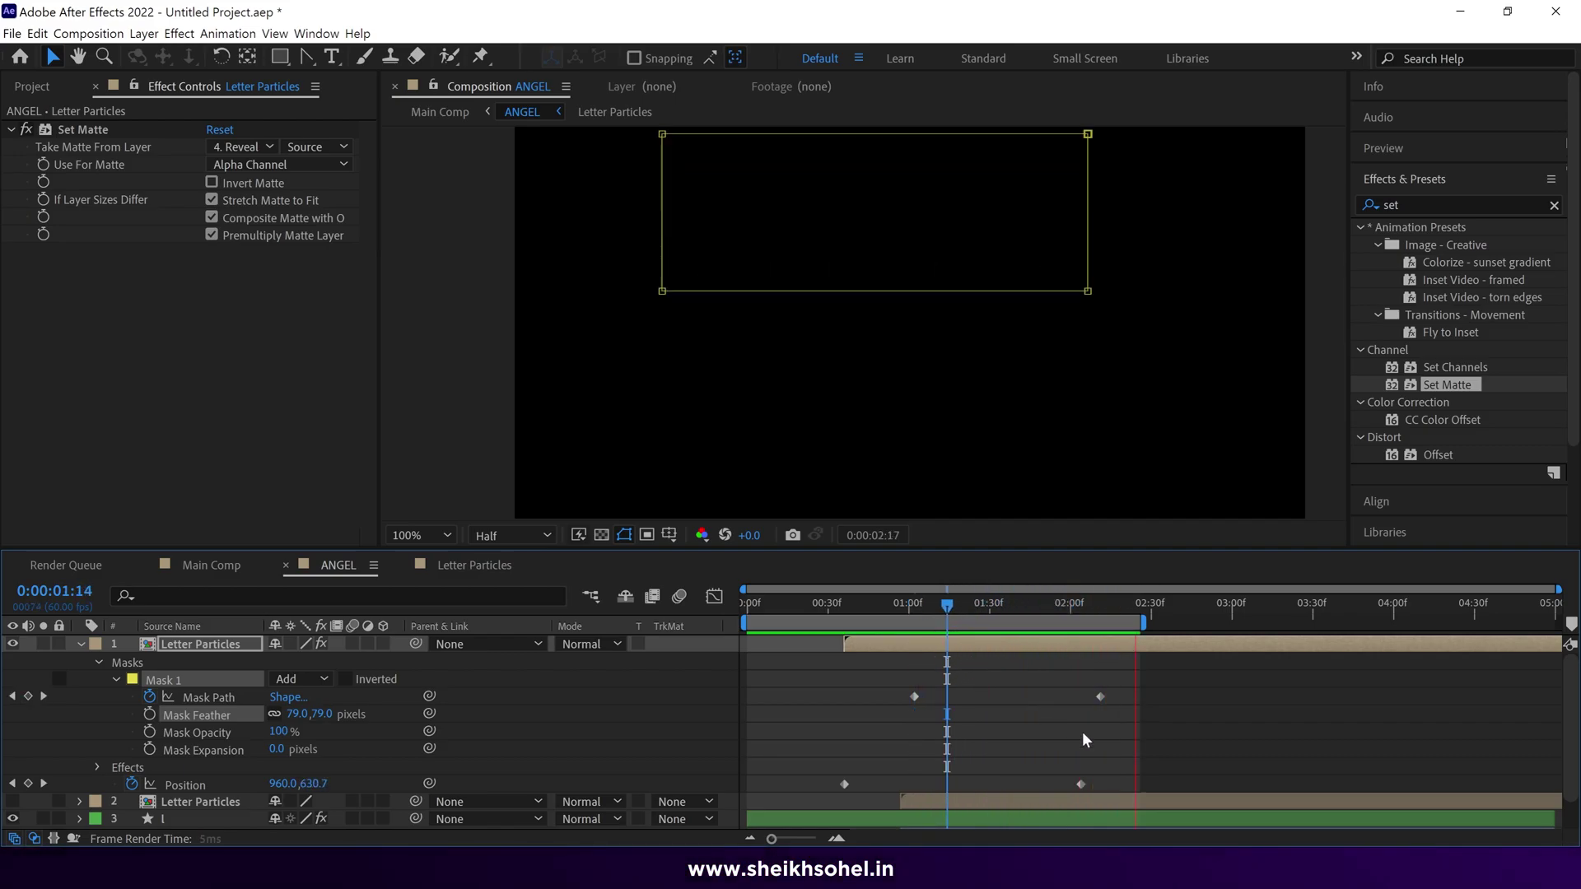
Step: Apply a Fill effect to the top Letter Particles layer and choose a very light, near-white color
{"action": "key", "text": "u"}
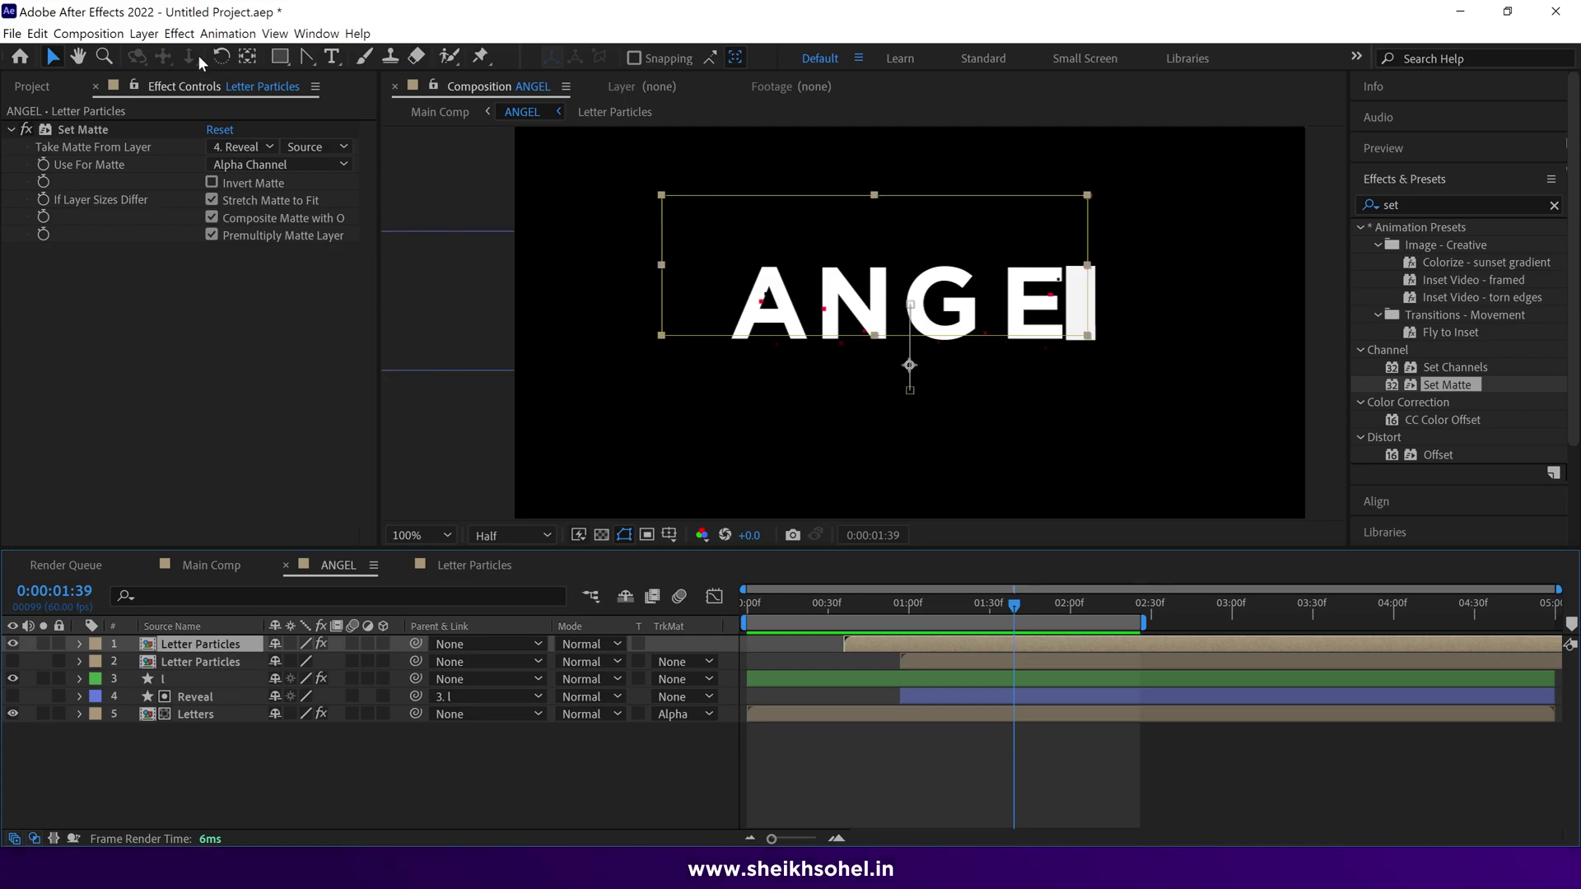
{"action": "left_click", "coordinate": [179, 33]}
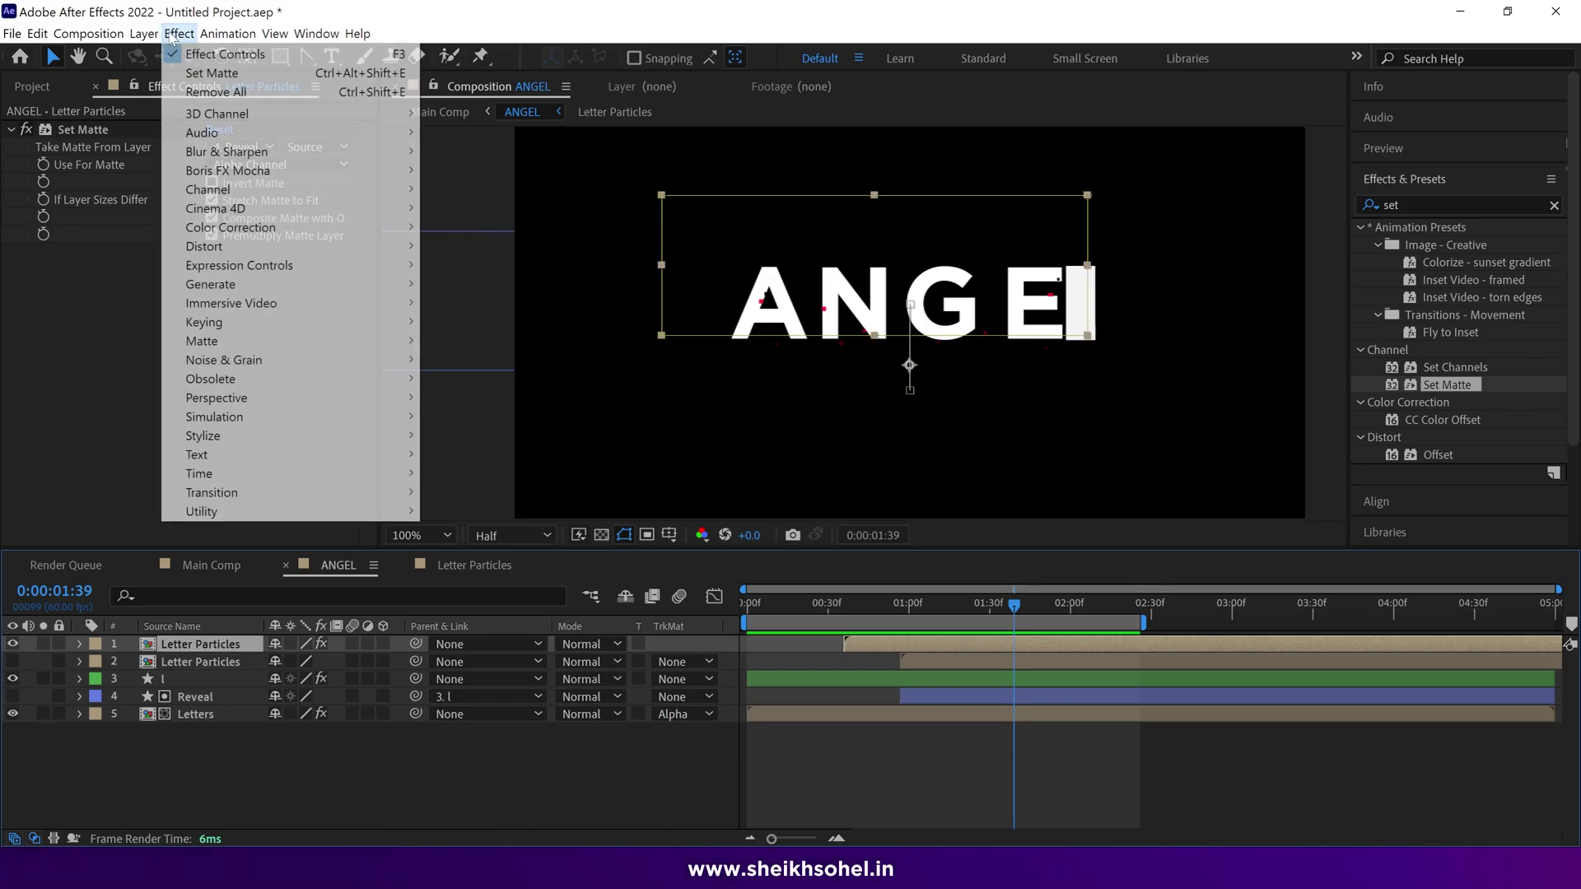
{"action": "mouse_move", "coordinate": [247, 284]}
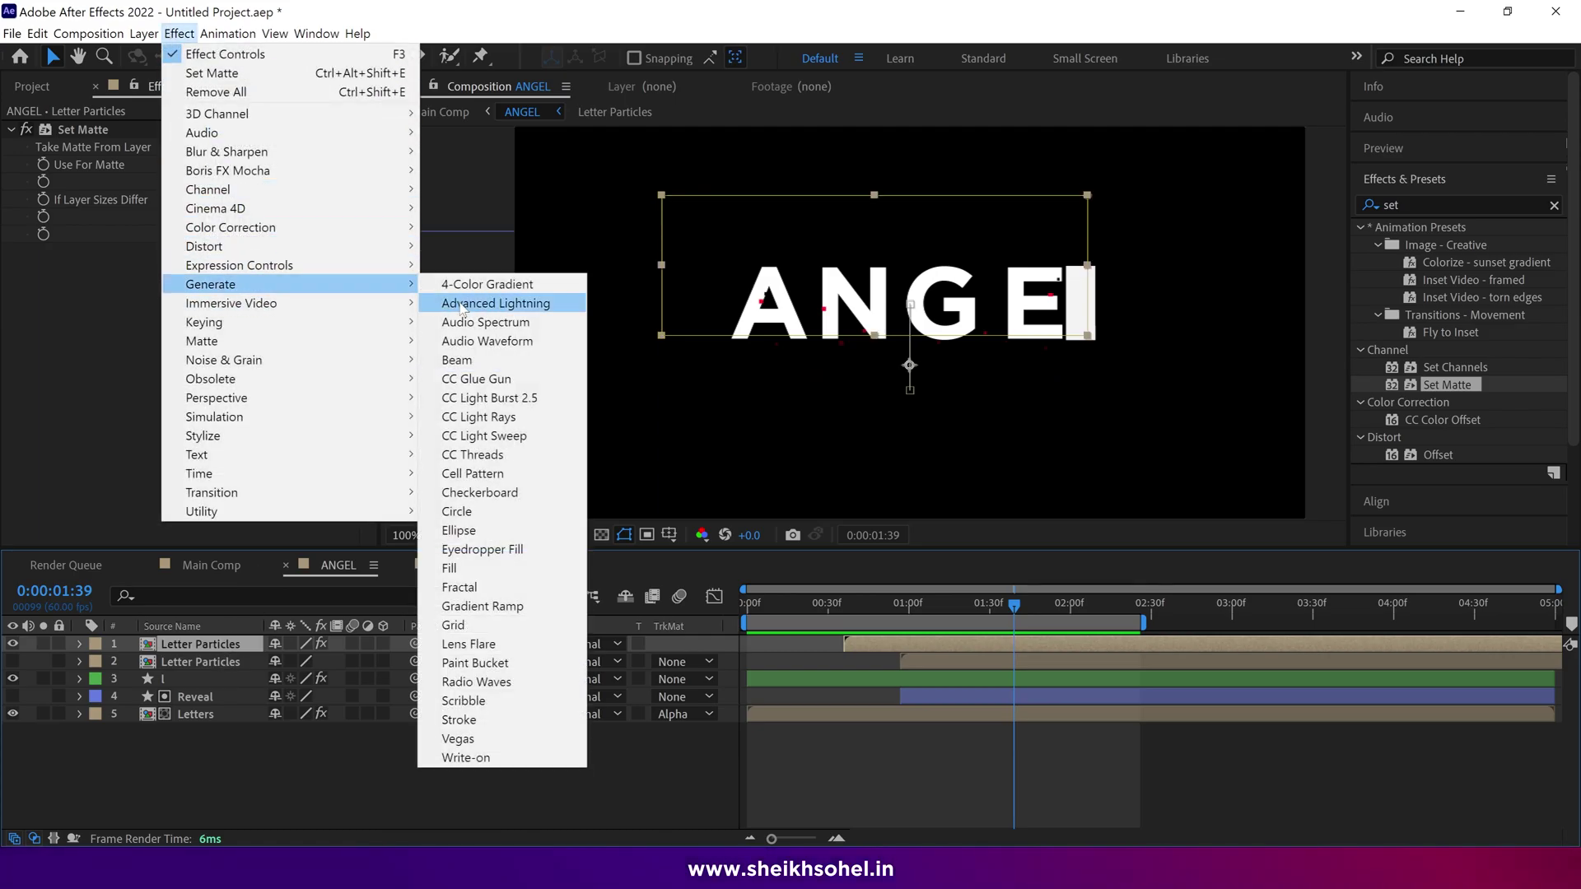
{"action": "left_click", "coordinate": [450, 569]}
{"action": "left_click", "coordinate": [215, 305]}
{"action": "left_click", "coordinate": [180, 295]}
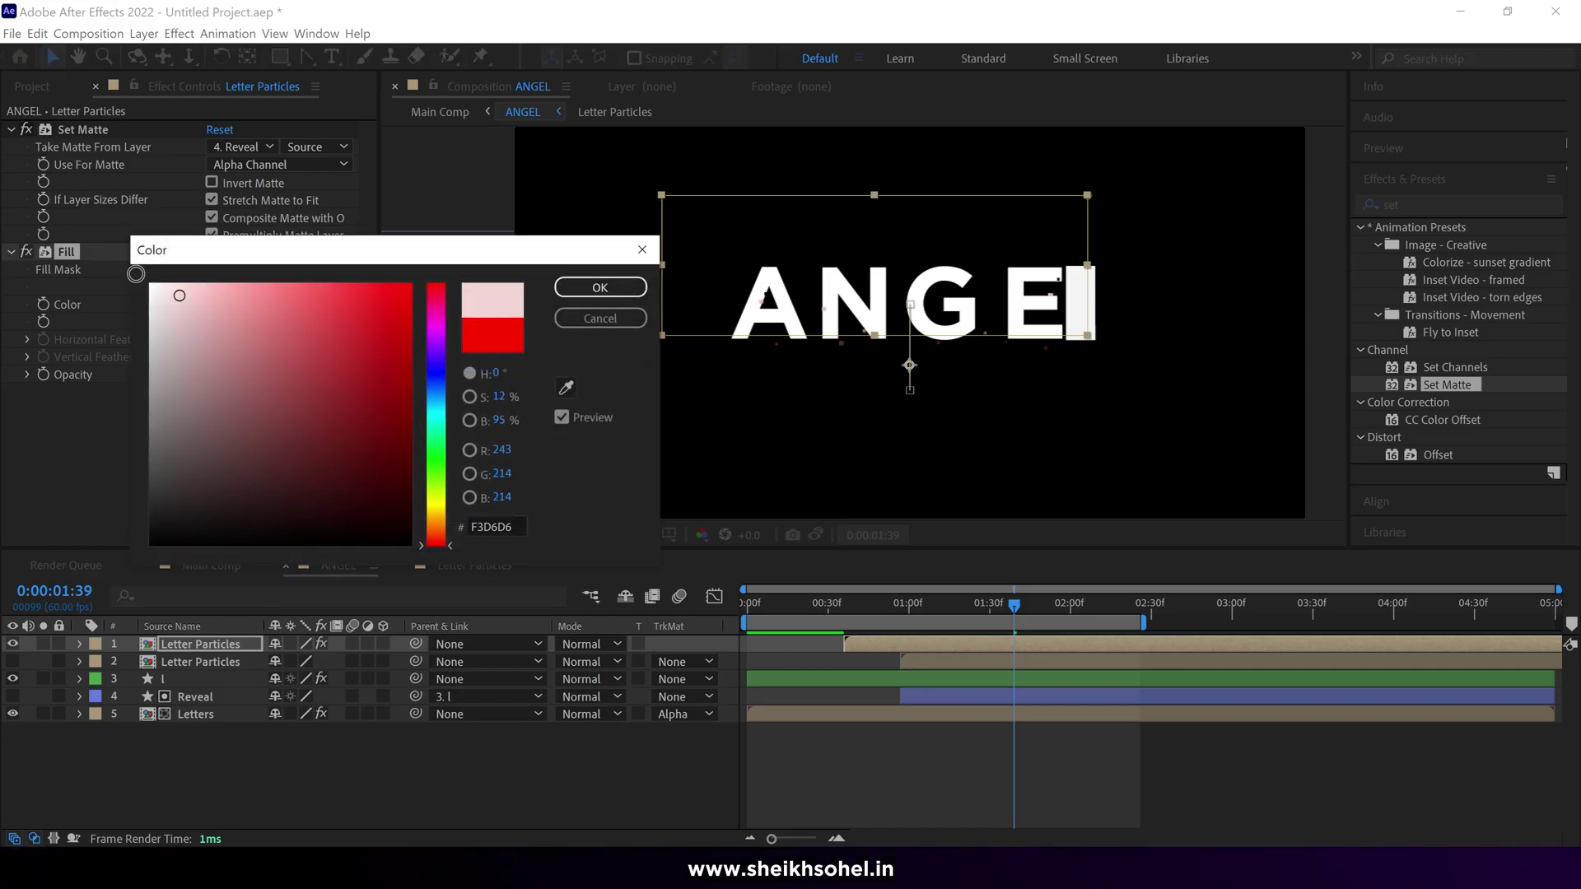
{"action": "left_click", "coordinate": [582, 286]}
Step: Extend the work area to just past three seconds and preview the animation
{"action": "left_click_drag", "start_coordinate": [1015, 608], "coordinate": [1214, 723]}
{"action": "key", "text": "space"}
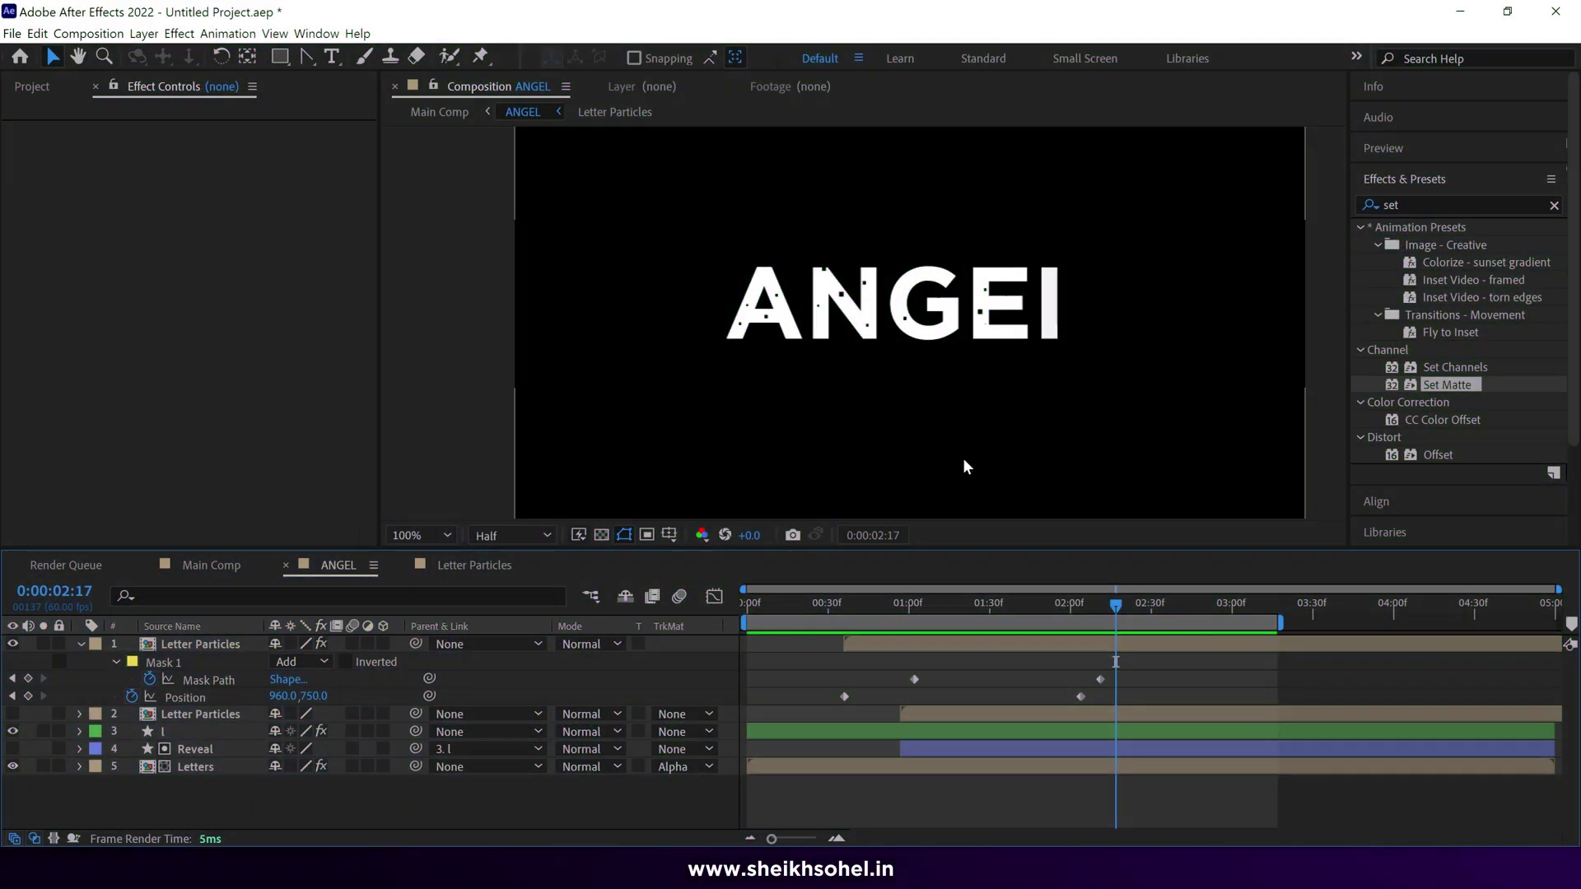
Step: Show the l layer's keyframes, shift both Path keyframes earlier to begin at about 0:00:02:08, and check the timing
{"action": "key", "text": "period"}
{"action": "left_click", "coordinate": [169, 731]}
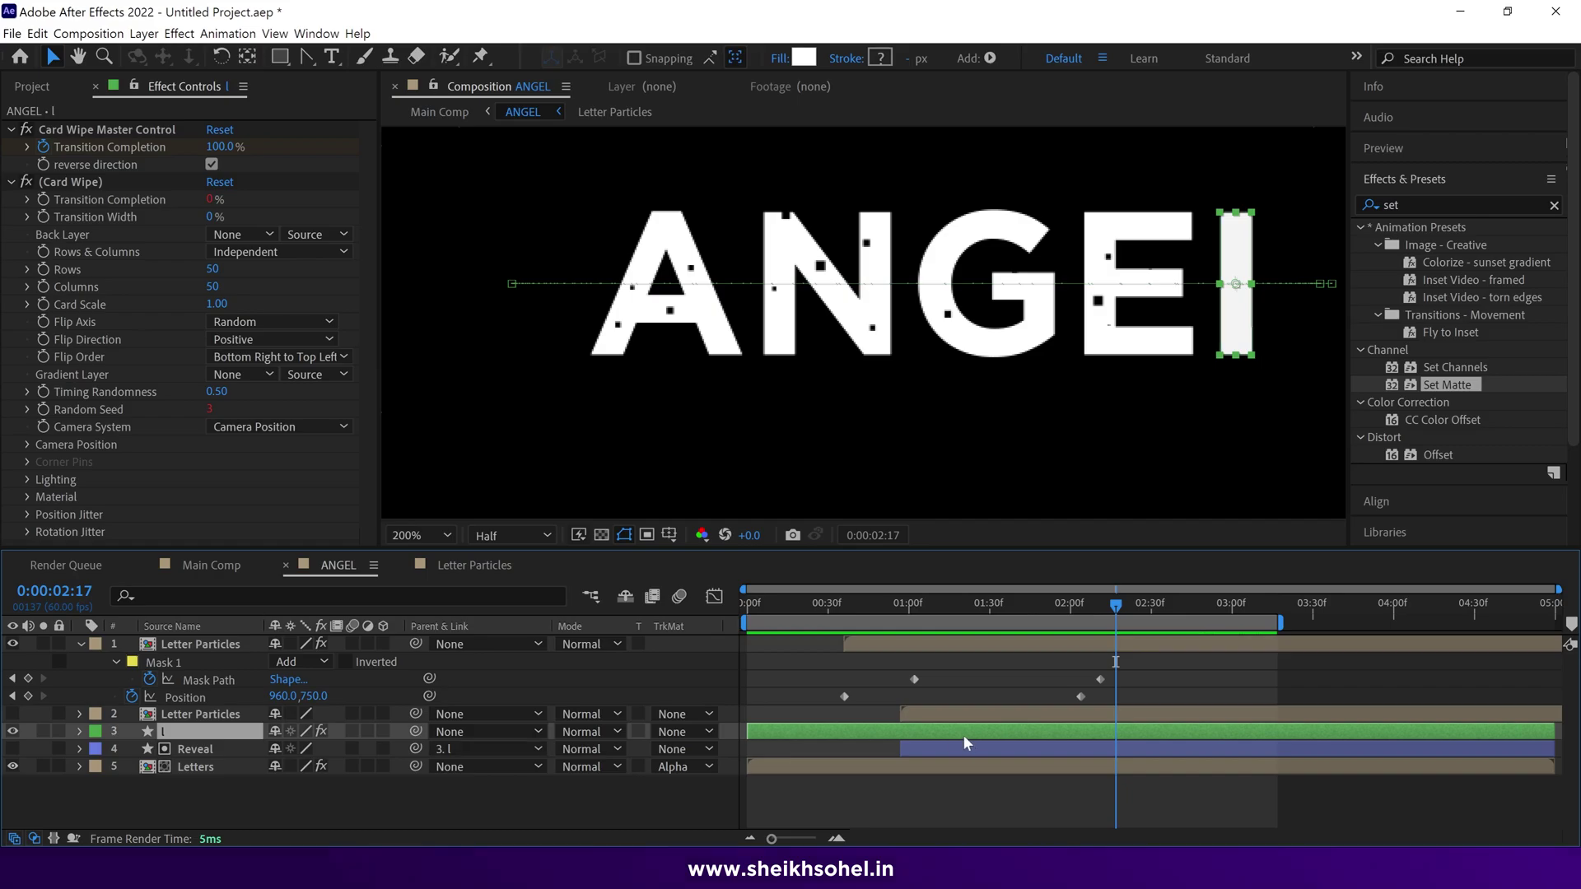
{"action": "key", "text": "u"}
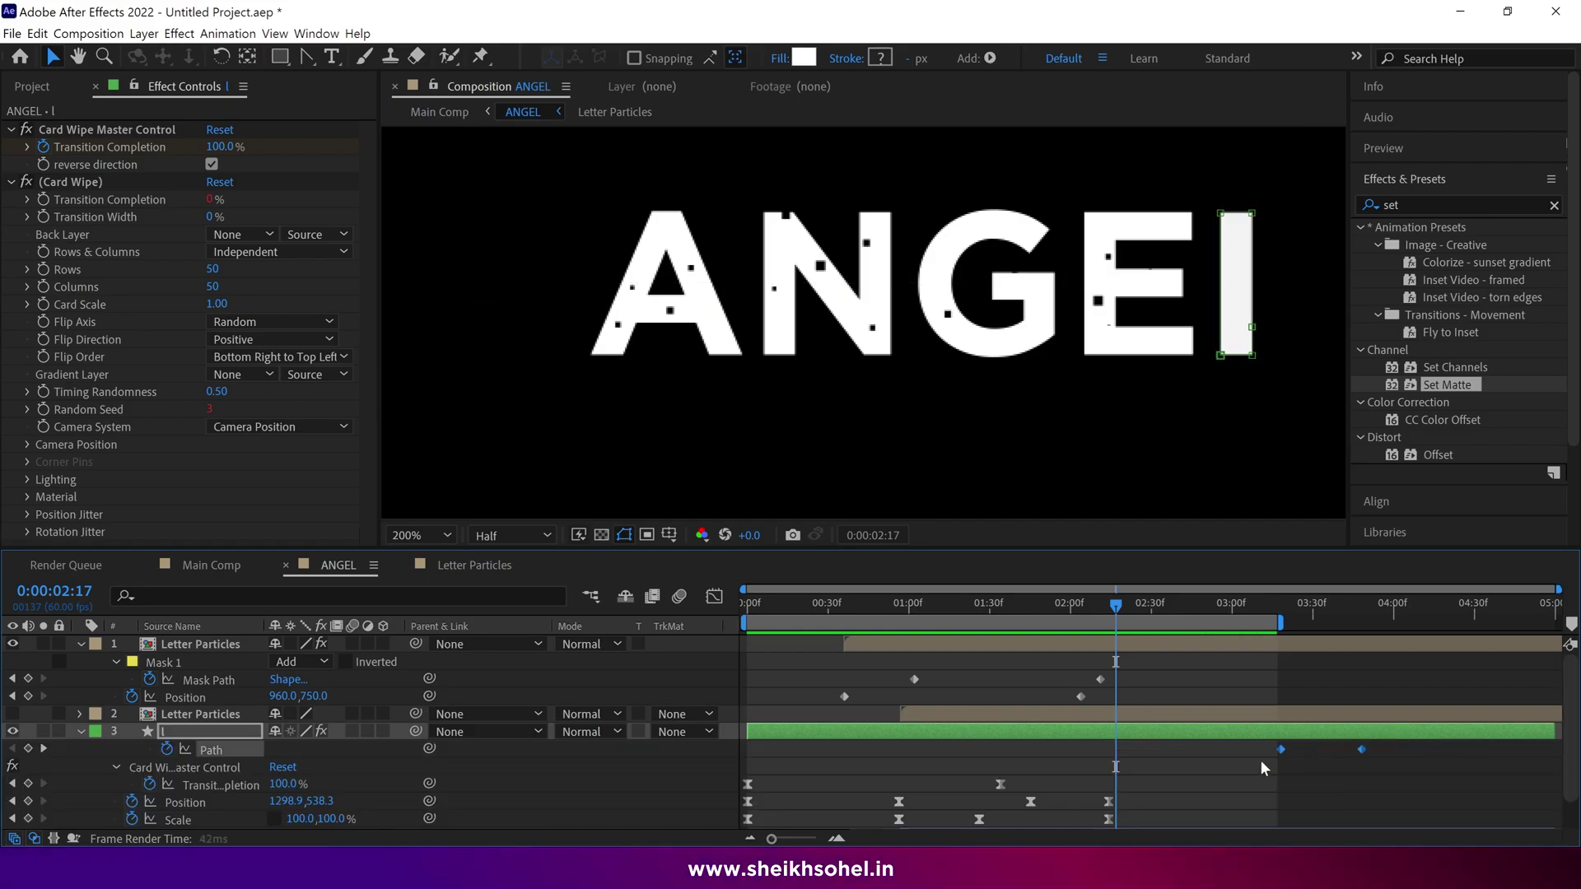
{"action": "left_click_drag", "start_coordinate": [1282, 749], "coordinate": [1093, 750]}
{"action": "left_click", "coordinate": [1088, 602]}
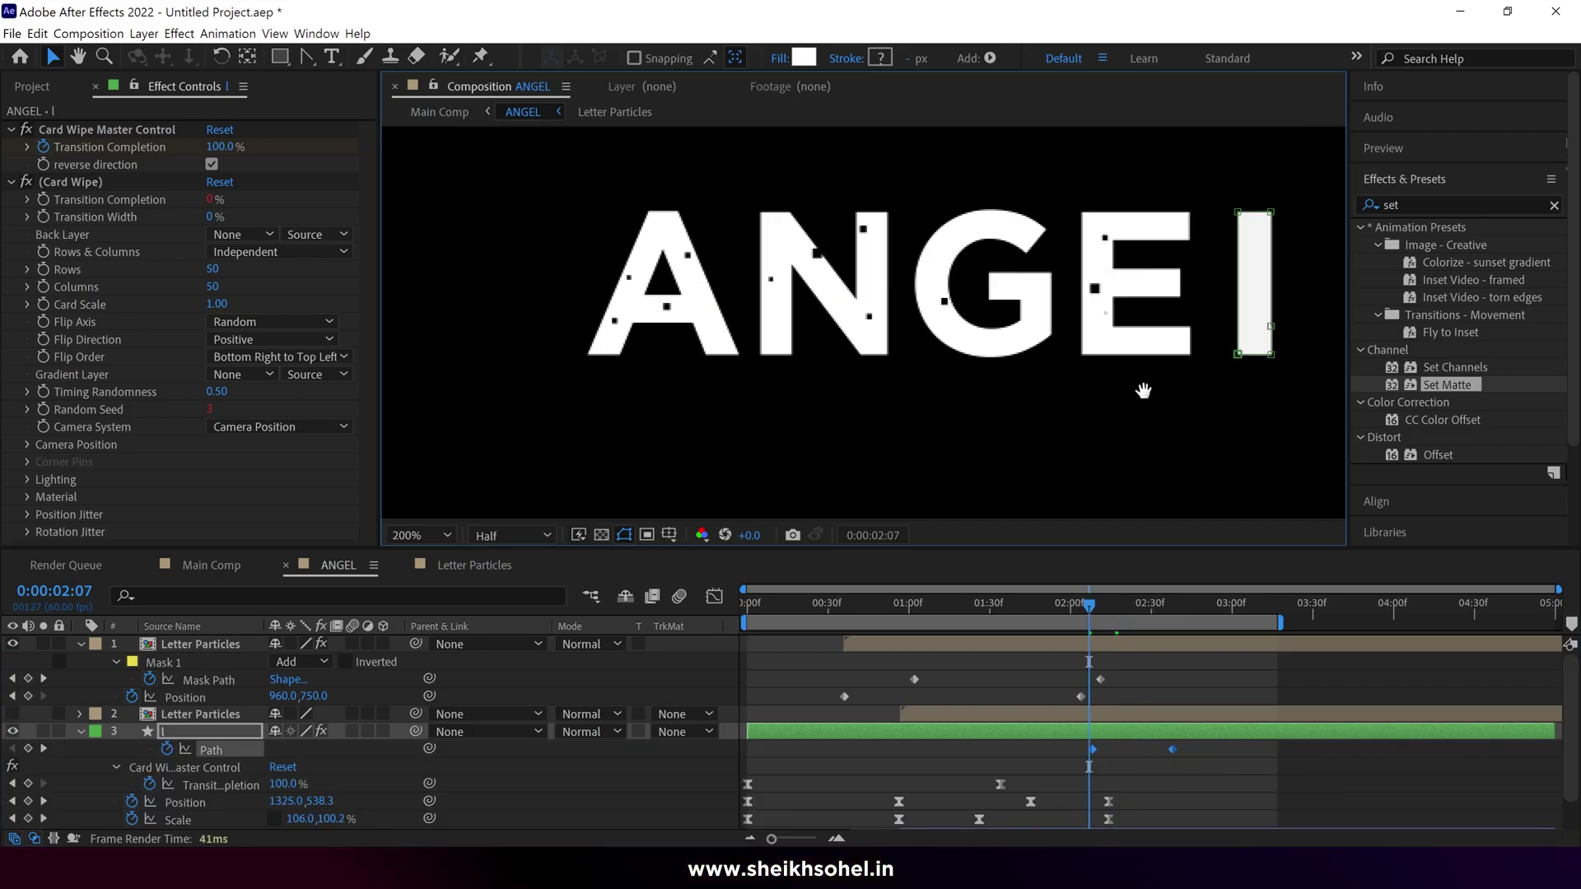
{"action": "left_click_drag", "start_coordinate": [1144, 391], "coordinate": [1004, 391]}
{"action": "left_click_drag", "start_coordinate": [1023, 606], "coordinate": [1100, 622]}
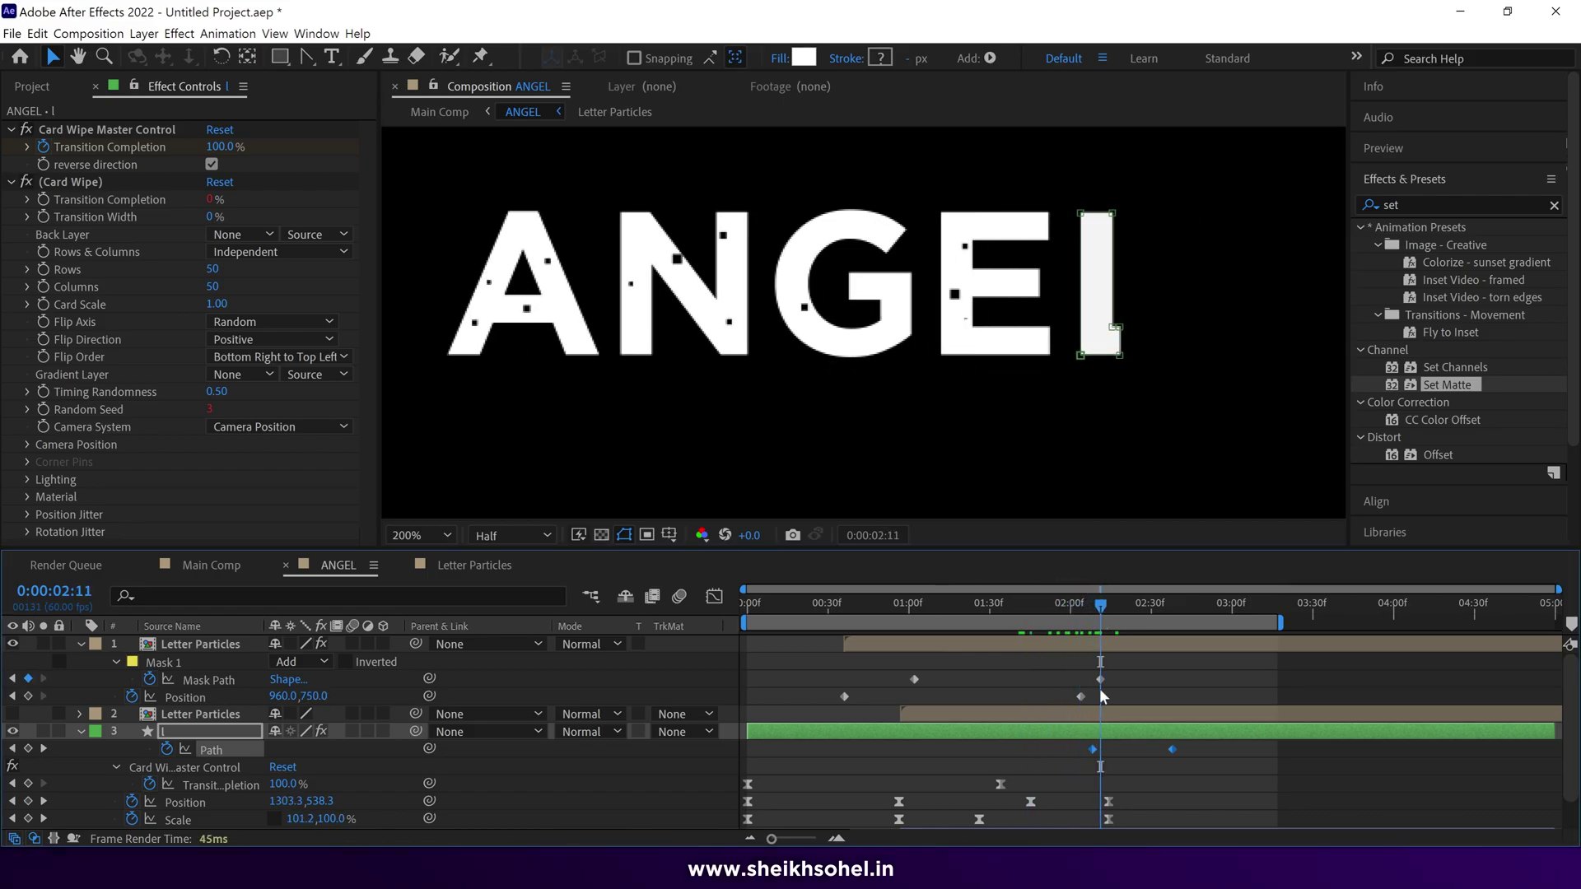
Step: Move the second Path keyframe earlier to about 0:00:02:28, apply Easy Ease to both Path keyframes, and preview the result
{"action": "left_click", "coordinate": [1143, 756]}
{"action": "left_click", "coordinate": [1171, 751]}
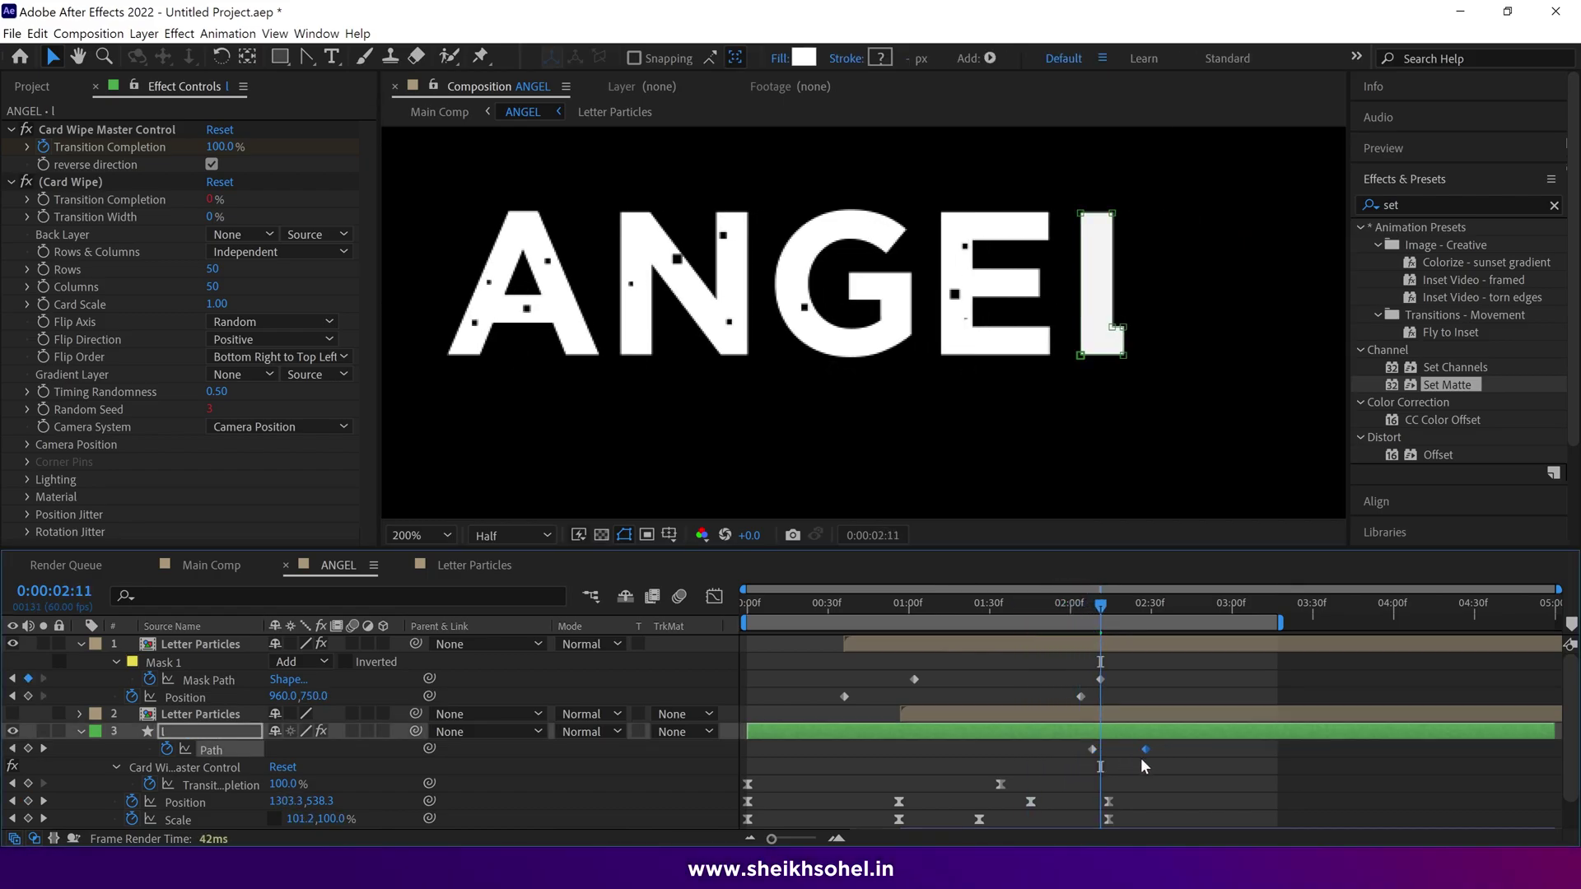
{"action": "key", "text": "F9"}
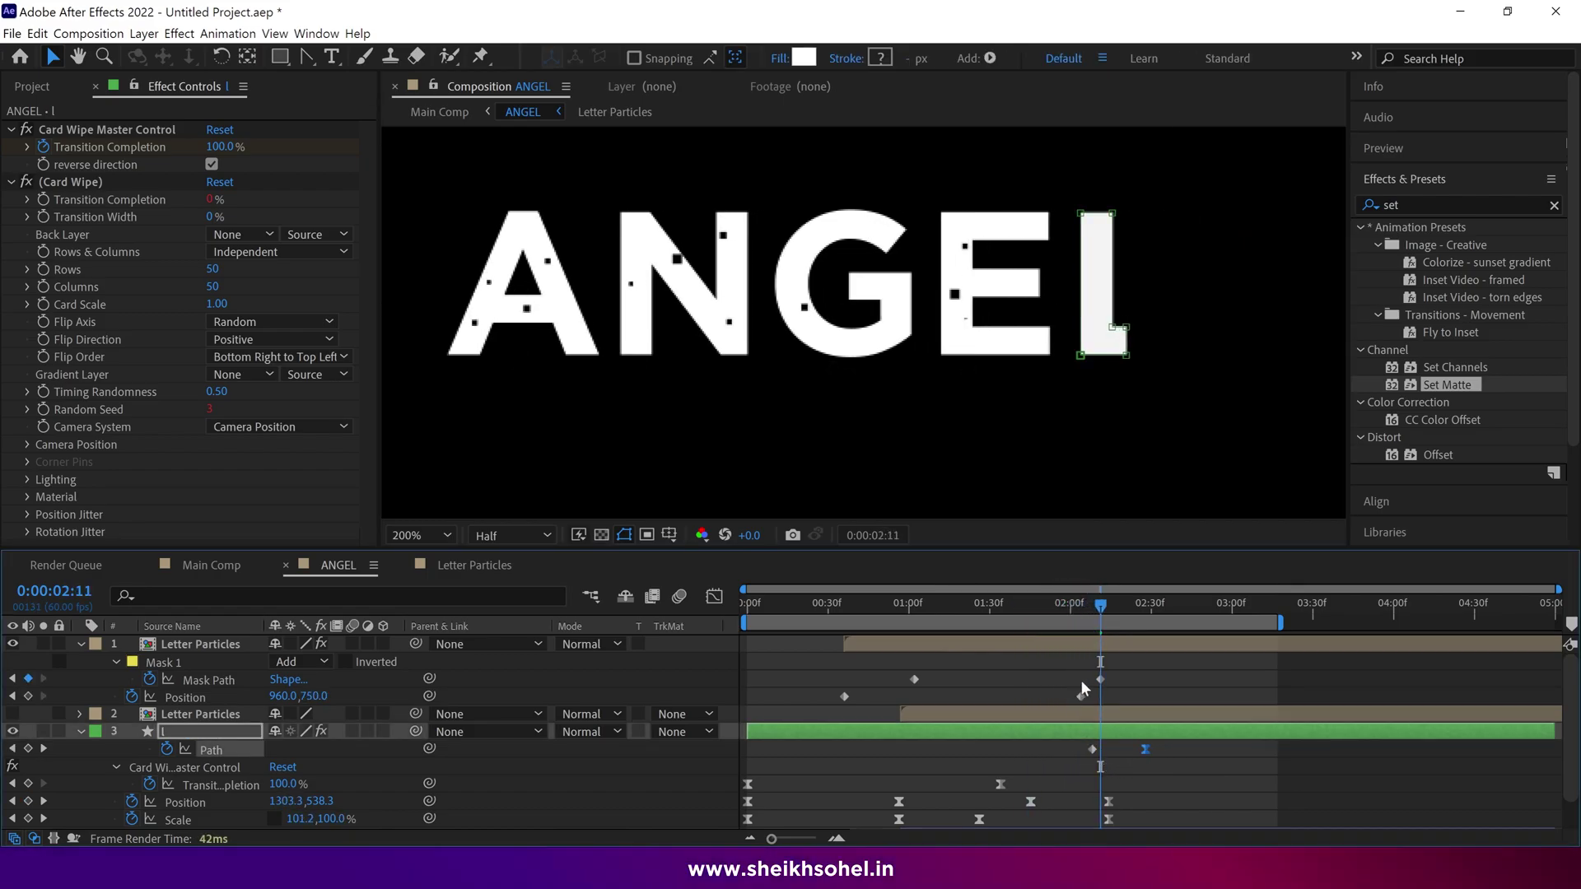
{"action": "left_click_drag", "start_coordinate": [1102, 755], "coordinate": [1079, 749]}
{"action": "key", "text": "F9"}
{"action": "left_click", "coordinate": [1090, 604]}
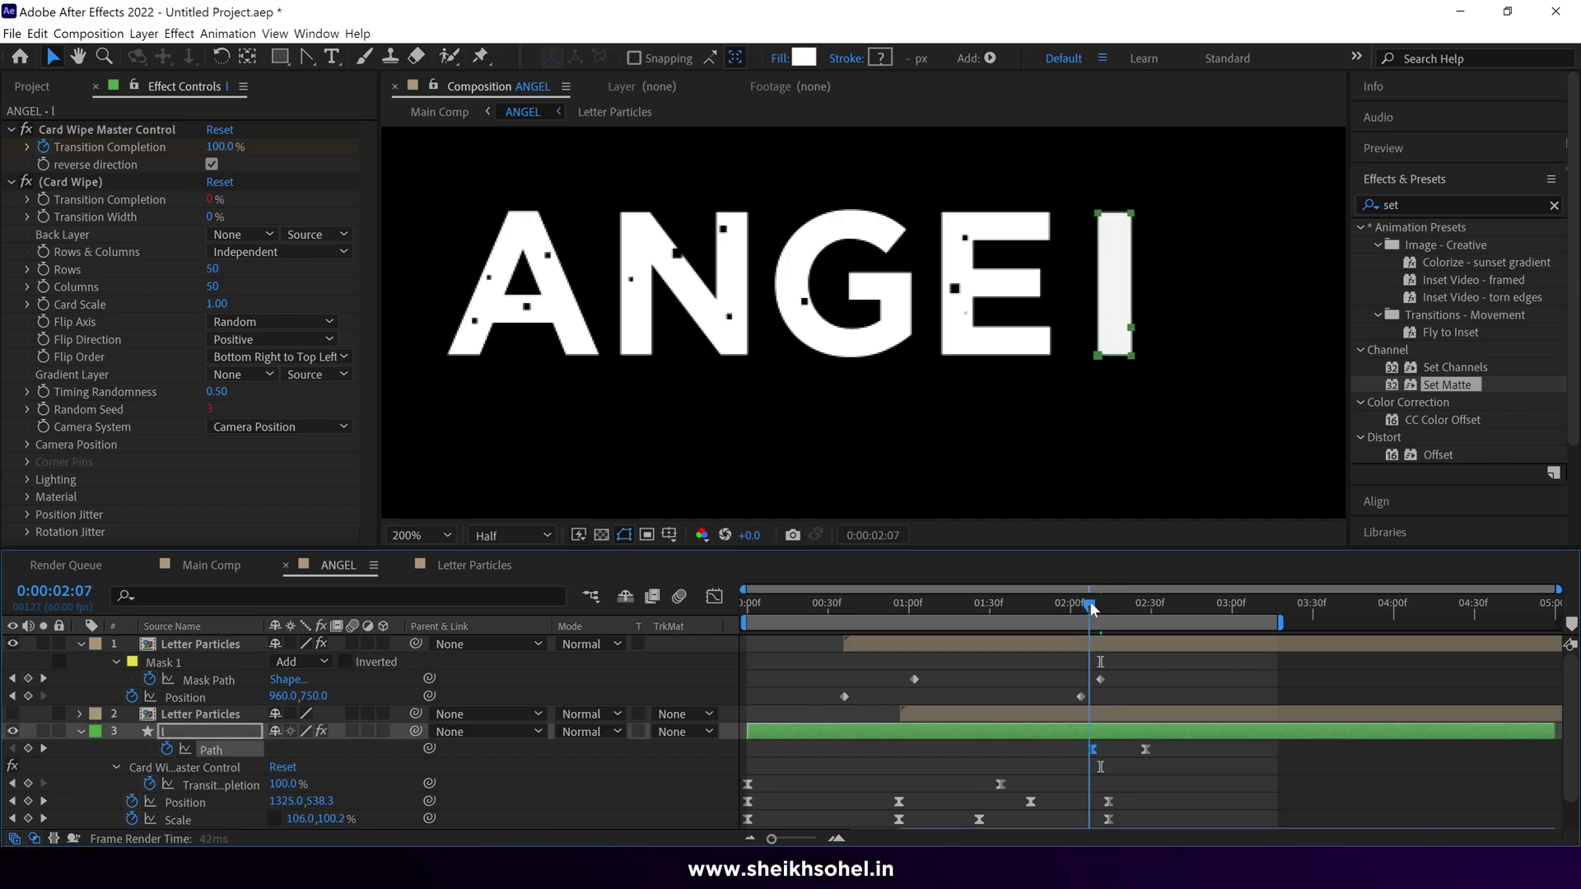
{"action": "key", "text": "space"}
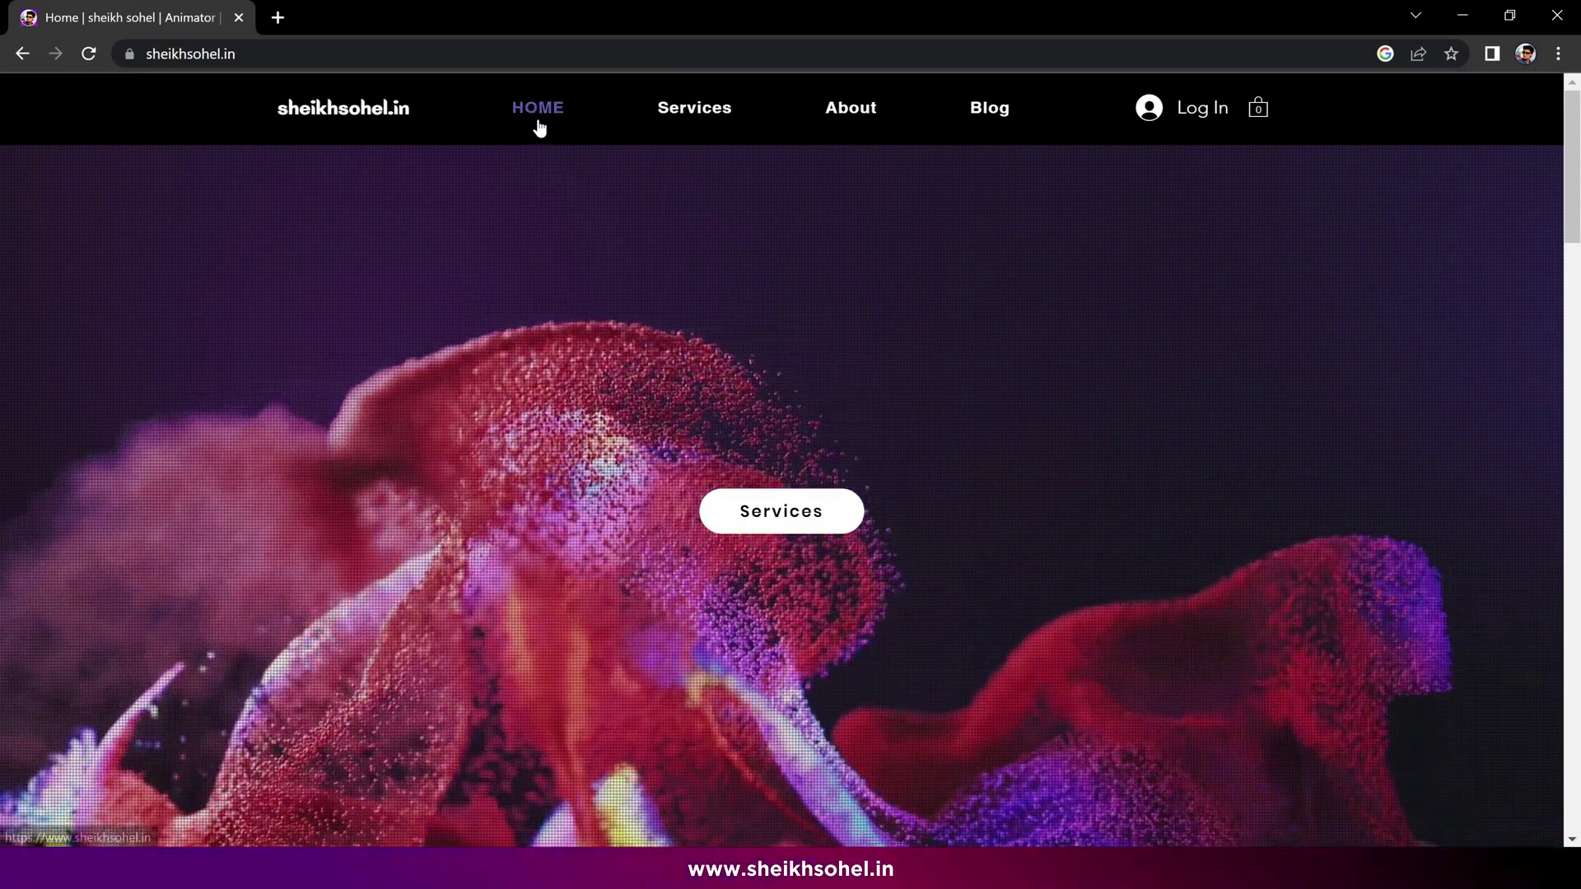
Step: Switch to the browser, view the services listed on the animator's website, and search Google for the animator's name
{"action": "mouse_move", "coordinate": [695, 116]}
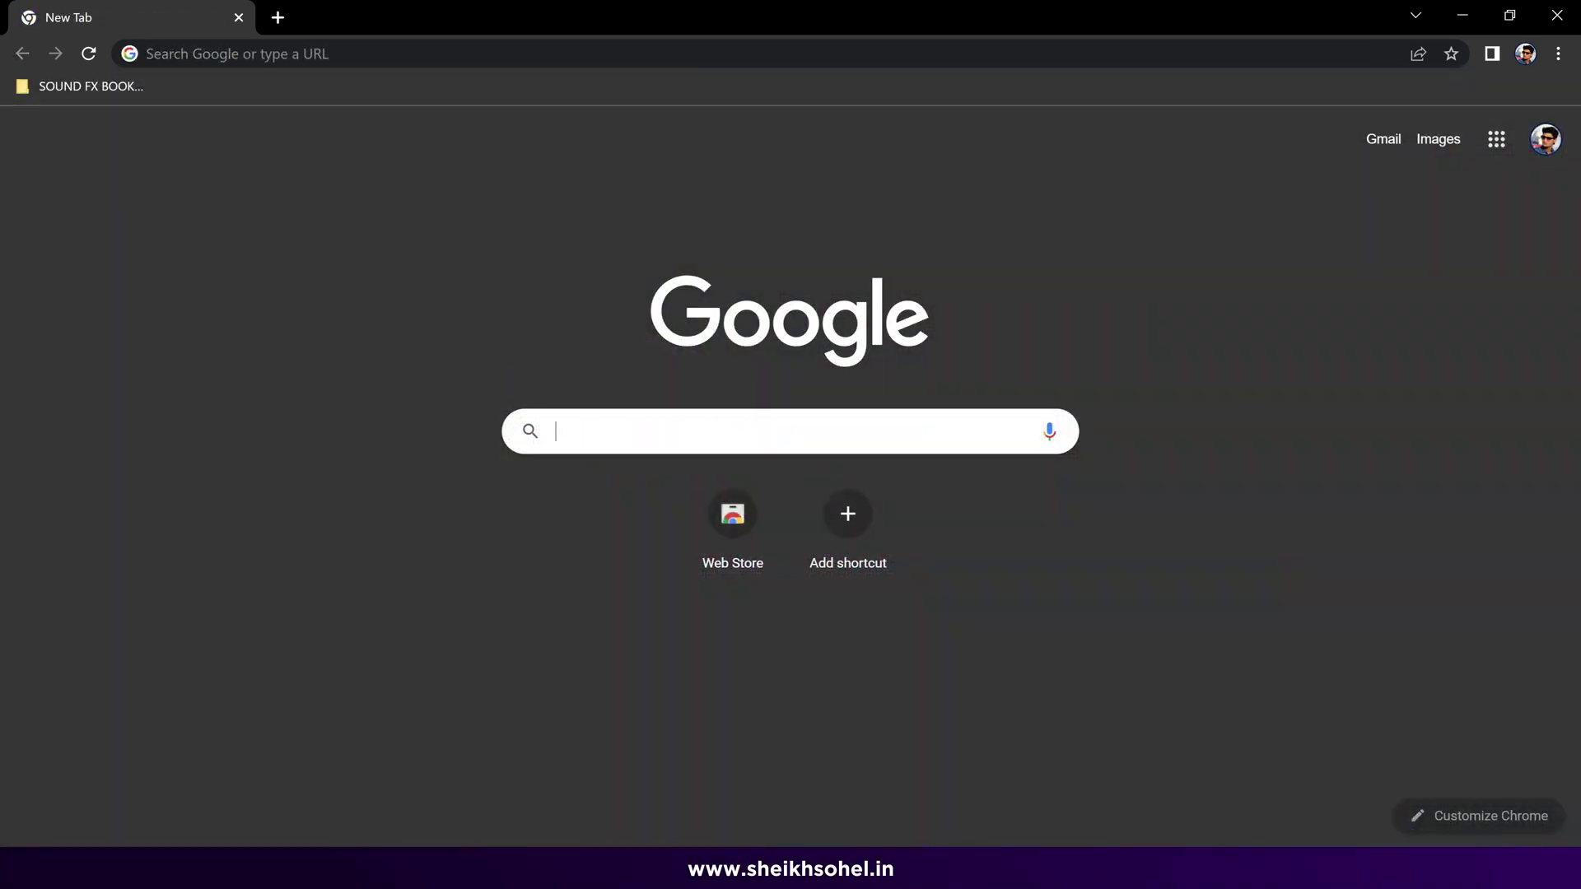
{"action": "left_click", "coordinate": [689, 432]}
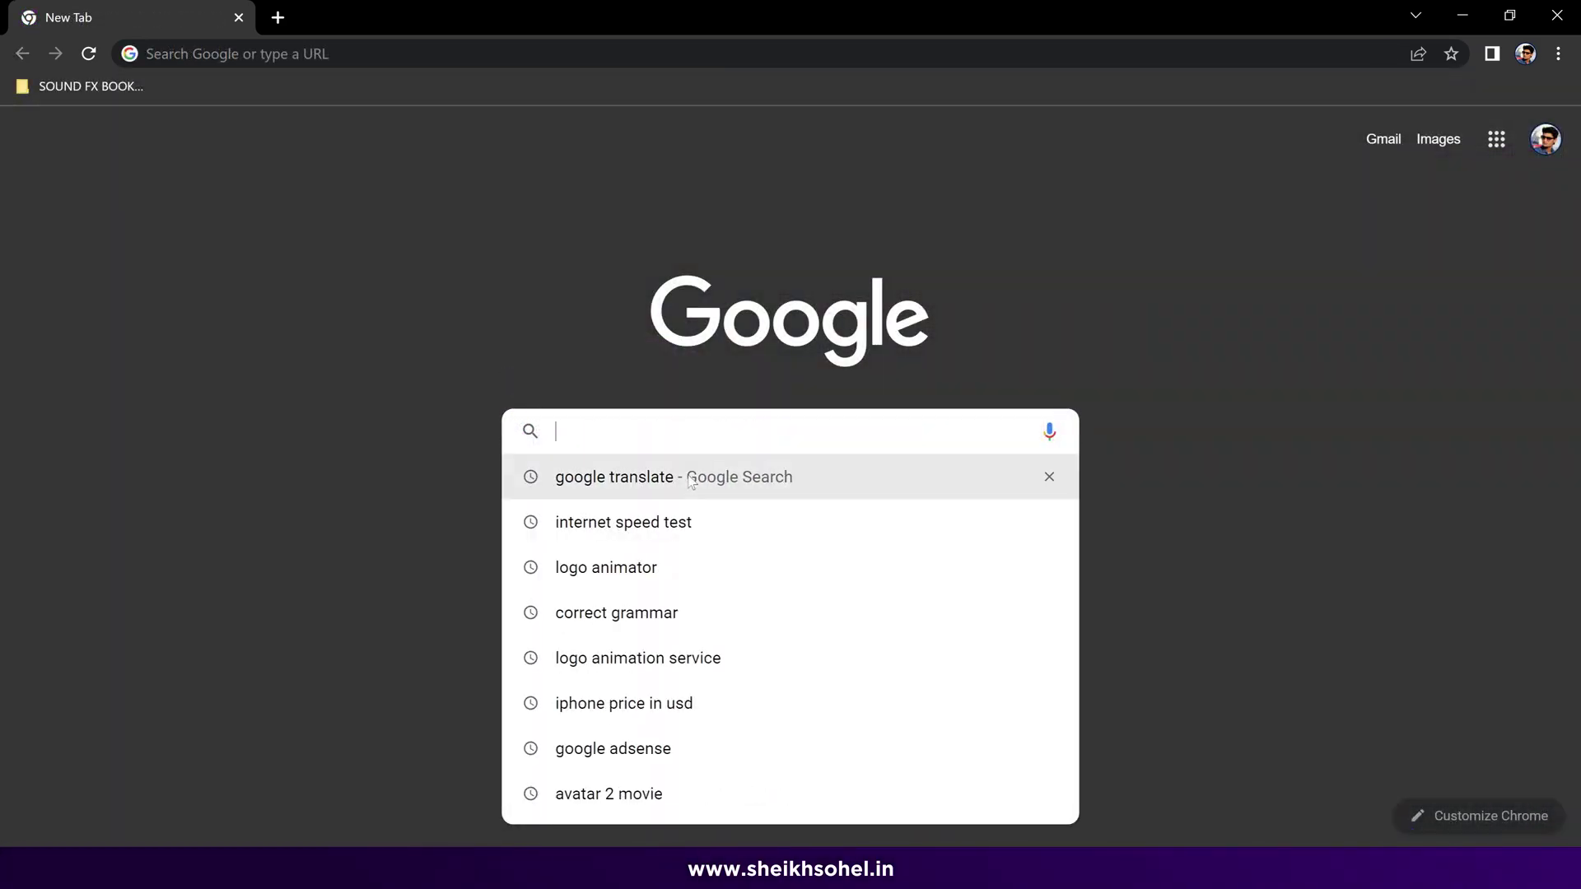
{"action": "type", "text": "sheikh "}
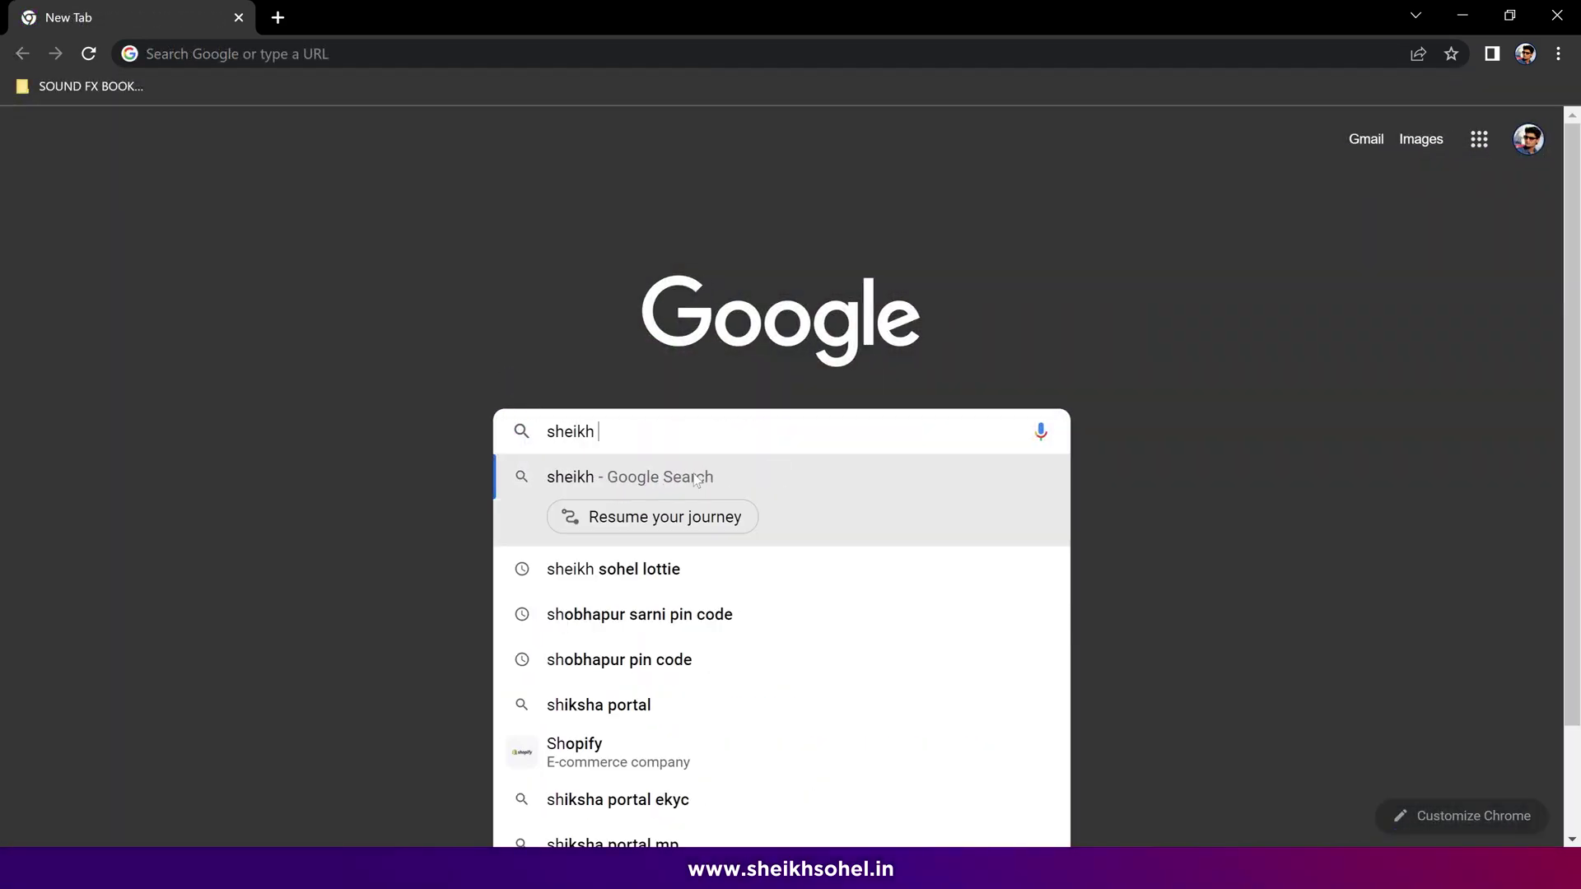
{"action": "type", "text": "sohel"}
{"action": "key", "text": "Return"}
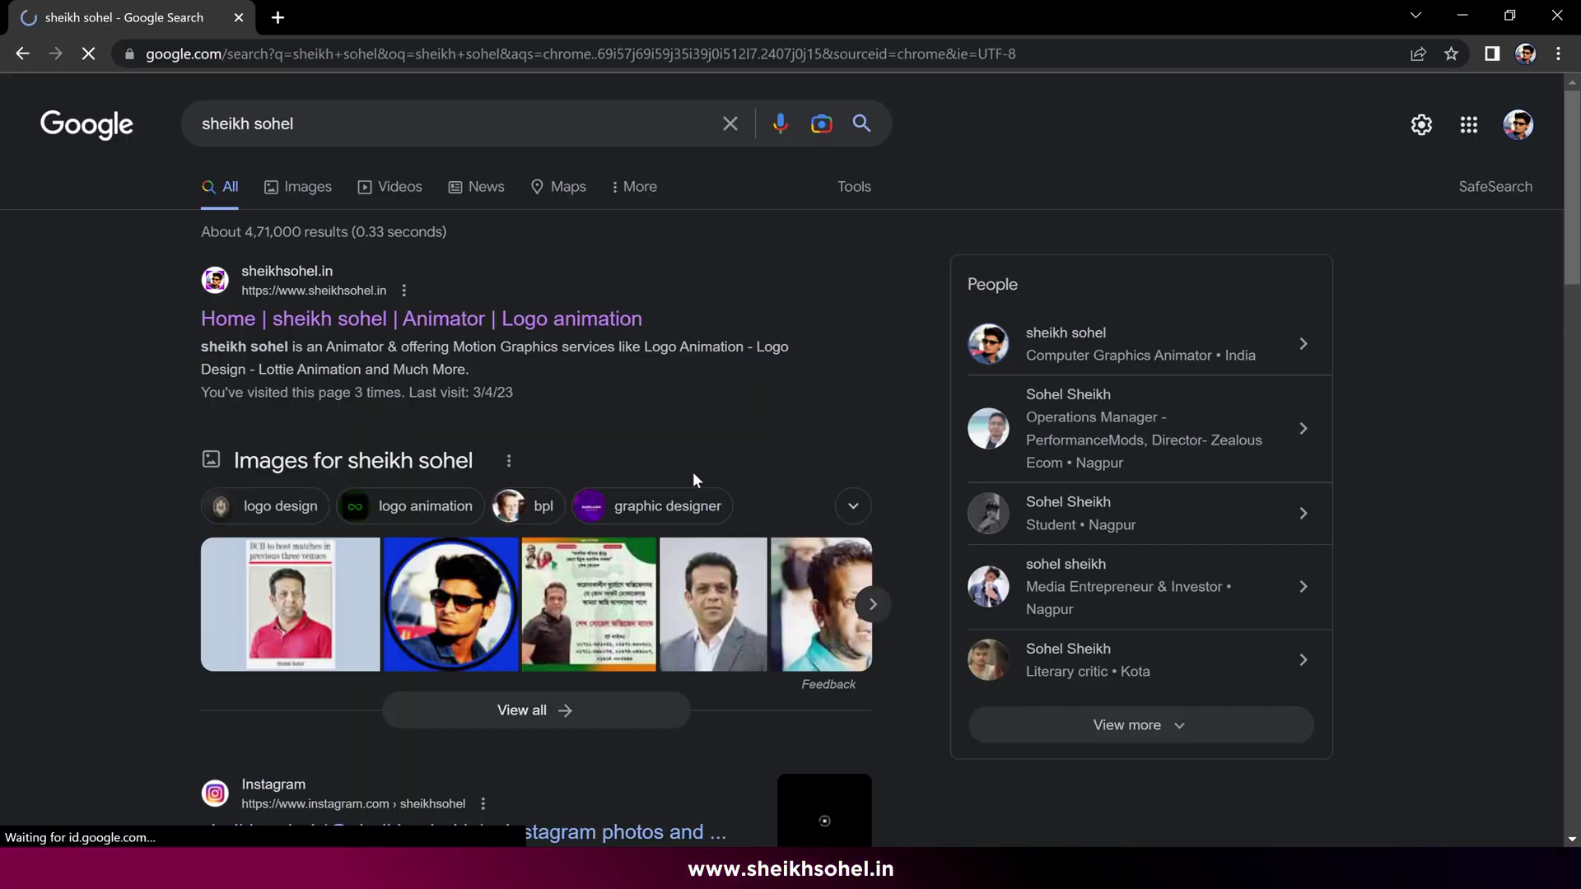
Step: Open the animator's website from the search results and view the animator's Behance and LottieFiles profiles
{"action": "left_click", "coordinate": [360, 325]}
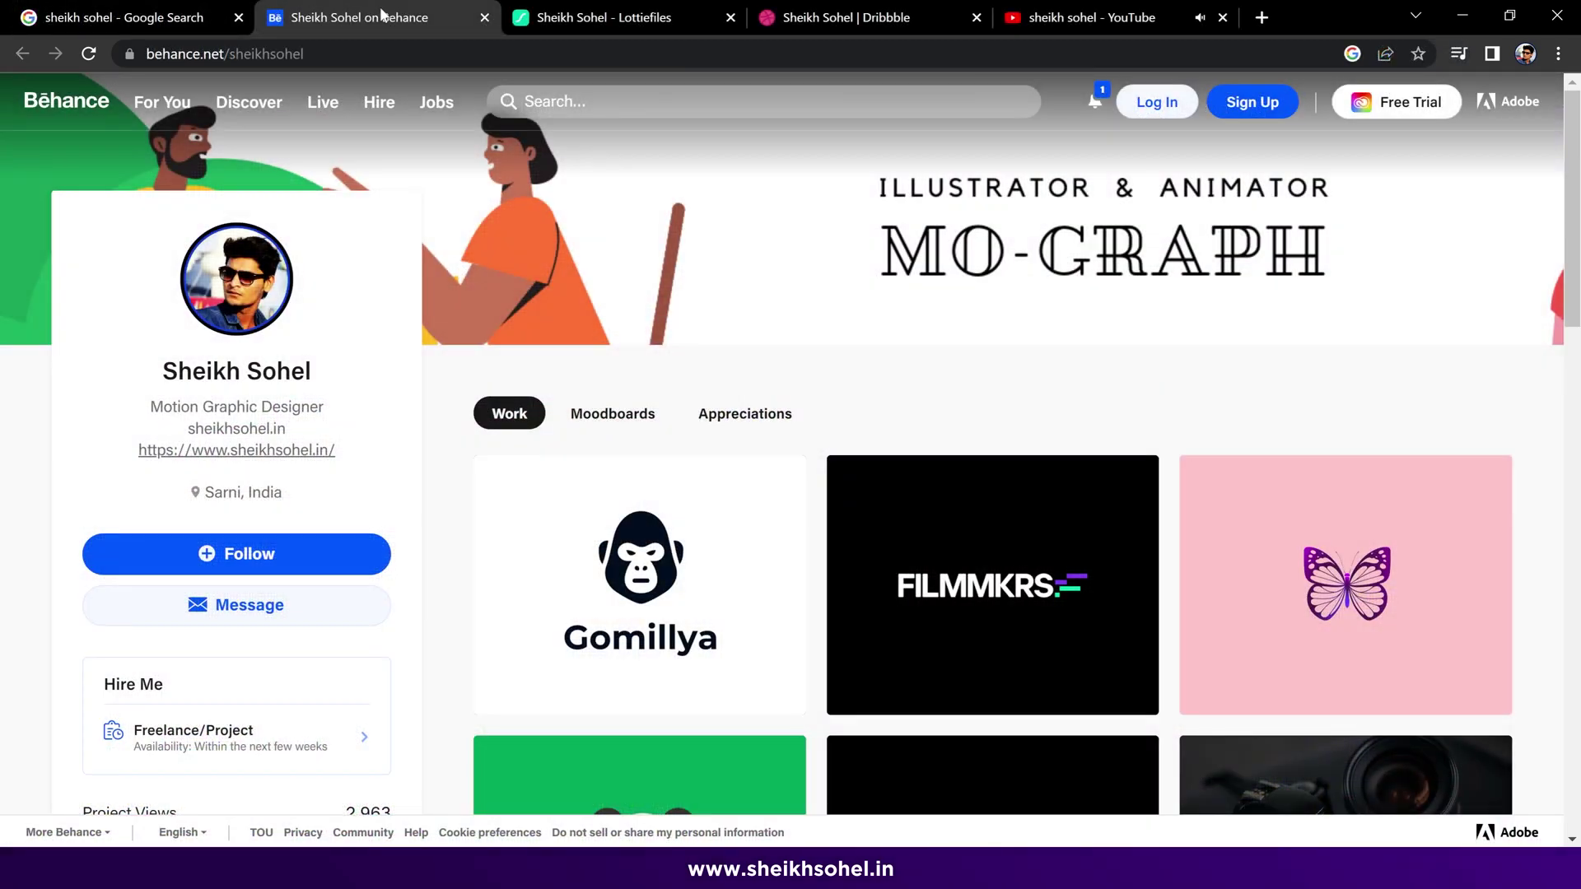
{"action": "left_click", "coordinate": [609, 18]}
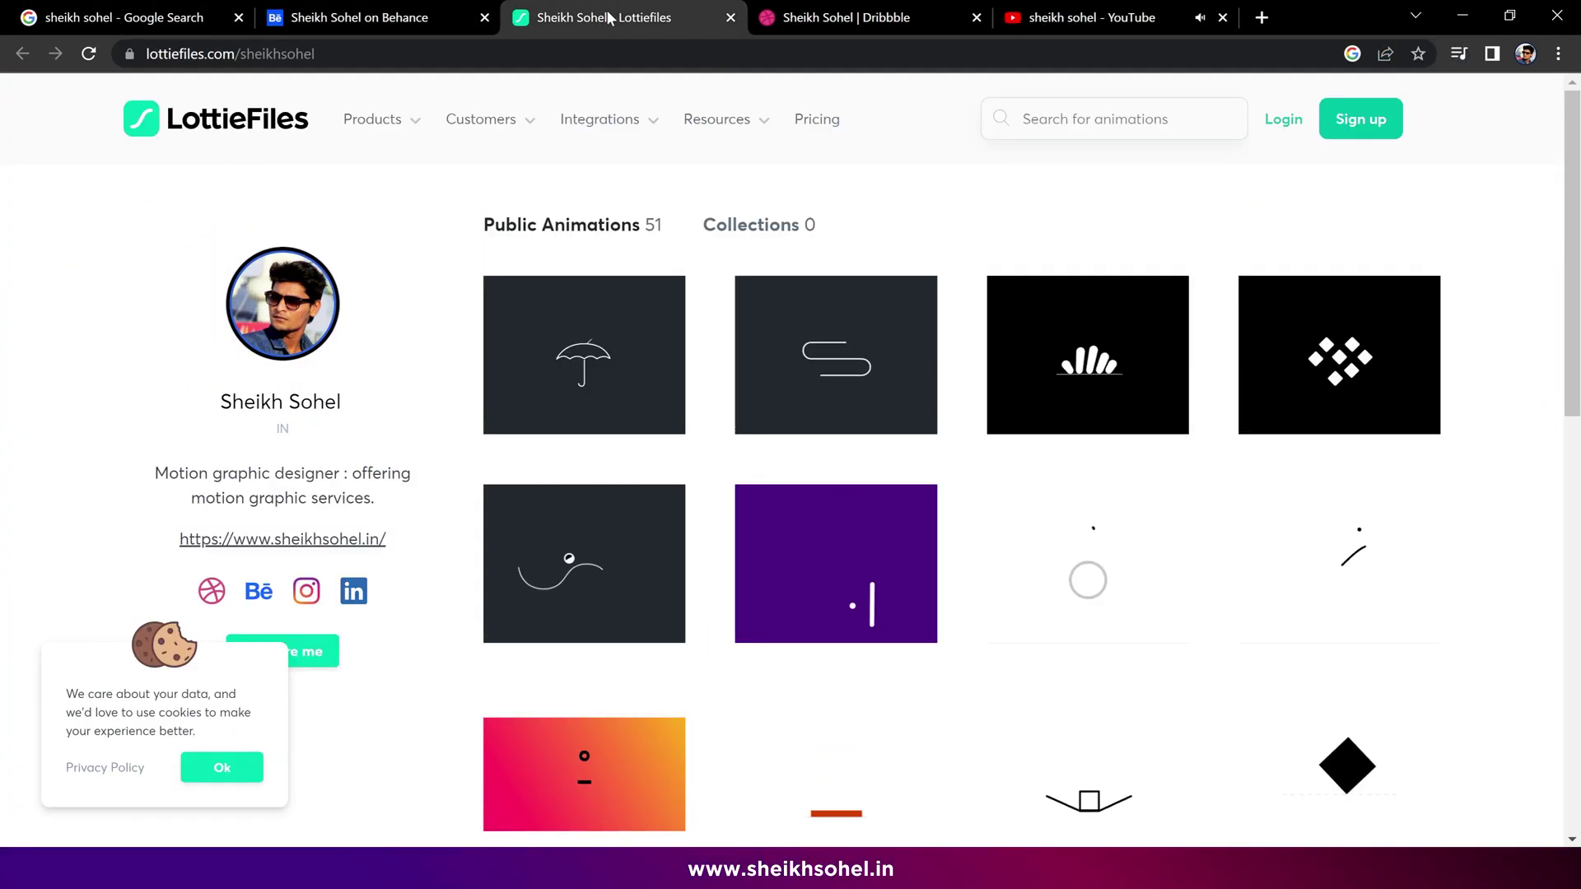